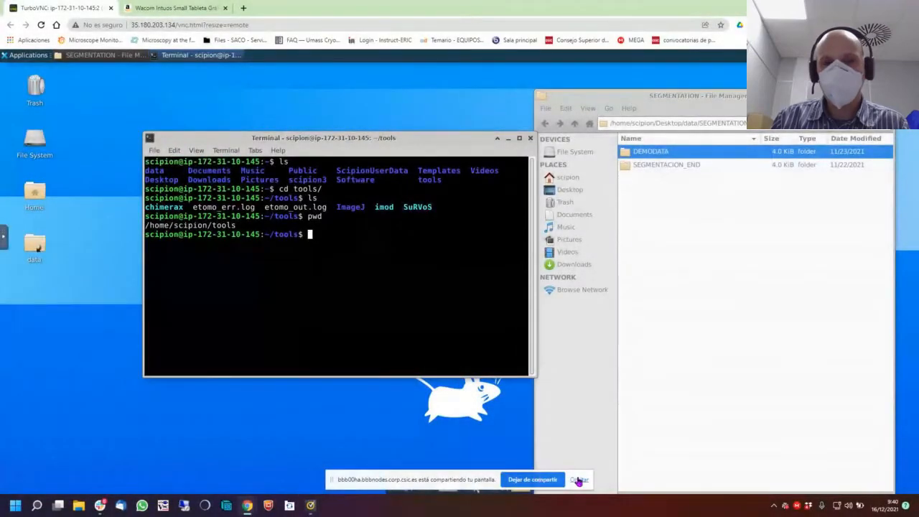
Close the existing terminal window, open a new terminal and place it beside the file manager window.
click(579, 479)
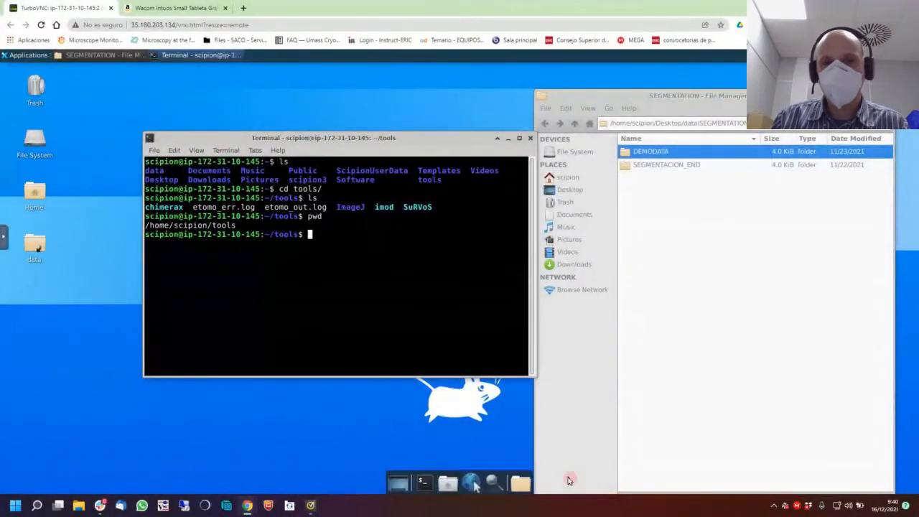
mouse_move(425, 485)
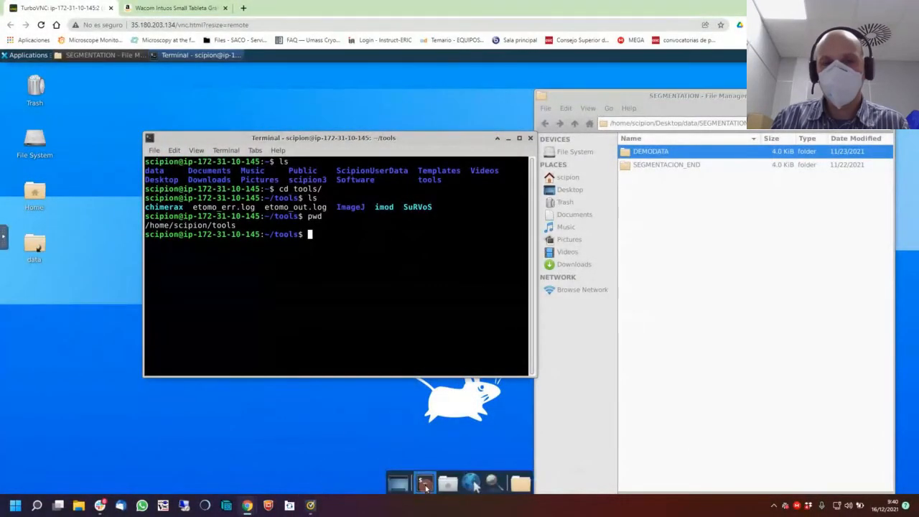
click(530, 138)
click(425, 485)
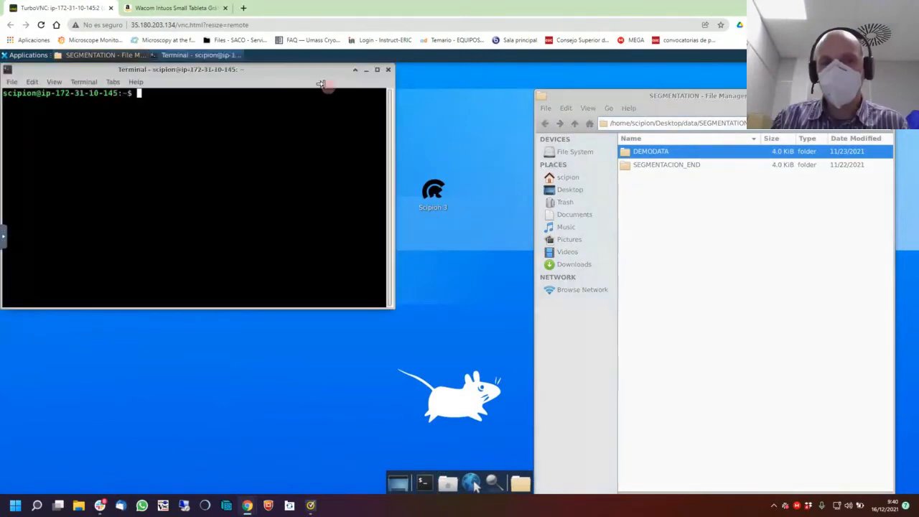
drag(355, 87, 381, 94)
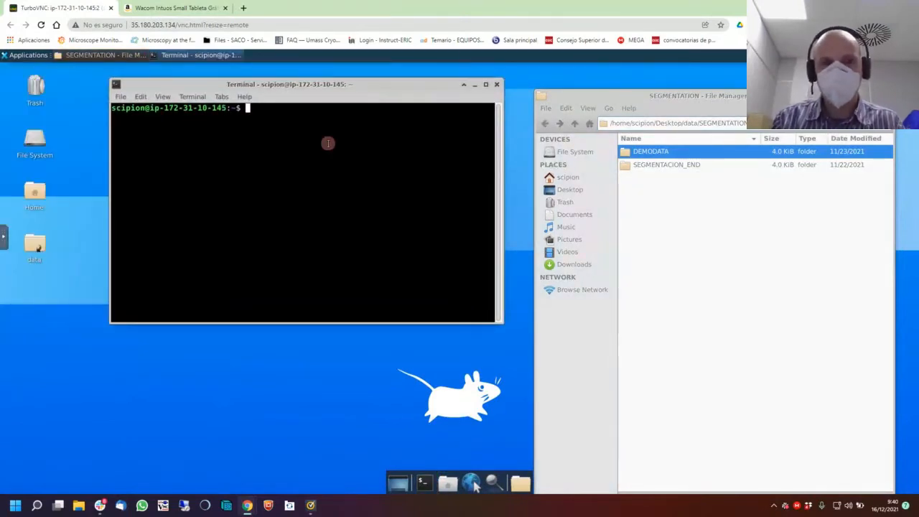
Change to the tools directory in the terminal and list its contents.
text(cd)
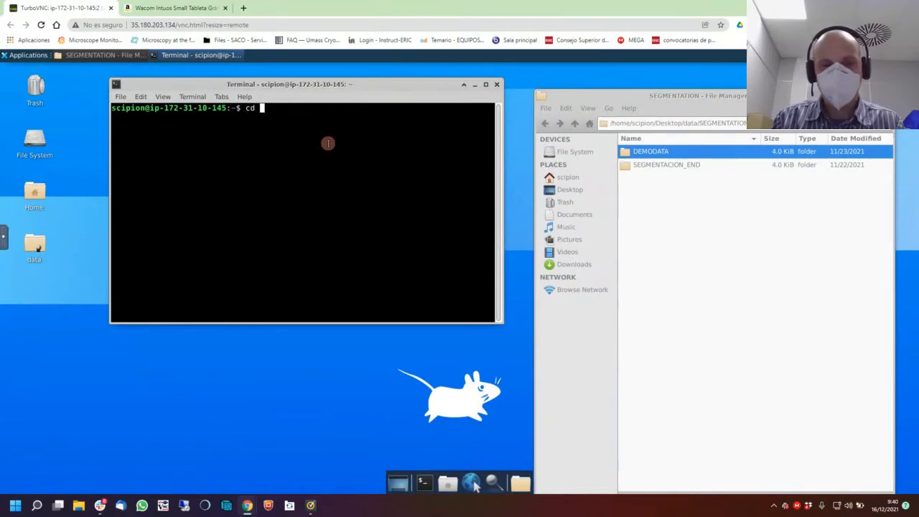
text( too)
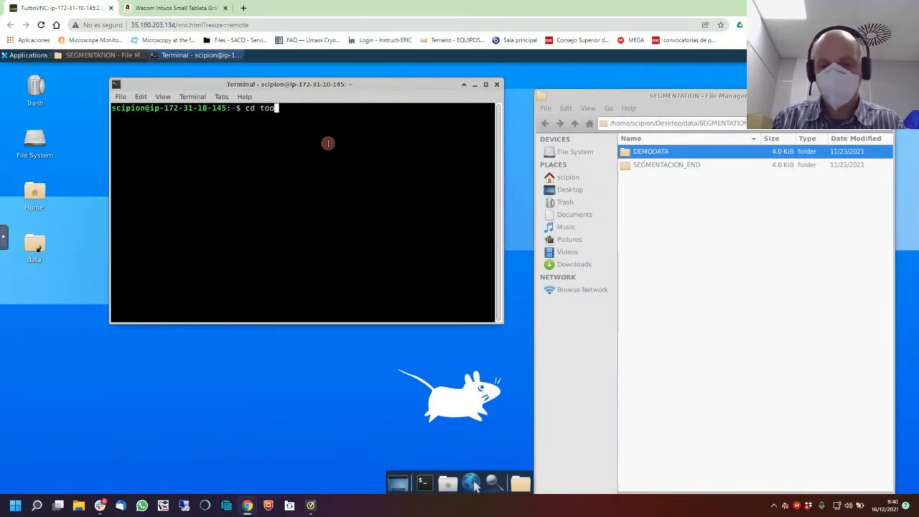
text(l)
key(Tab)
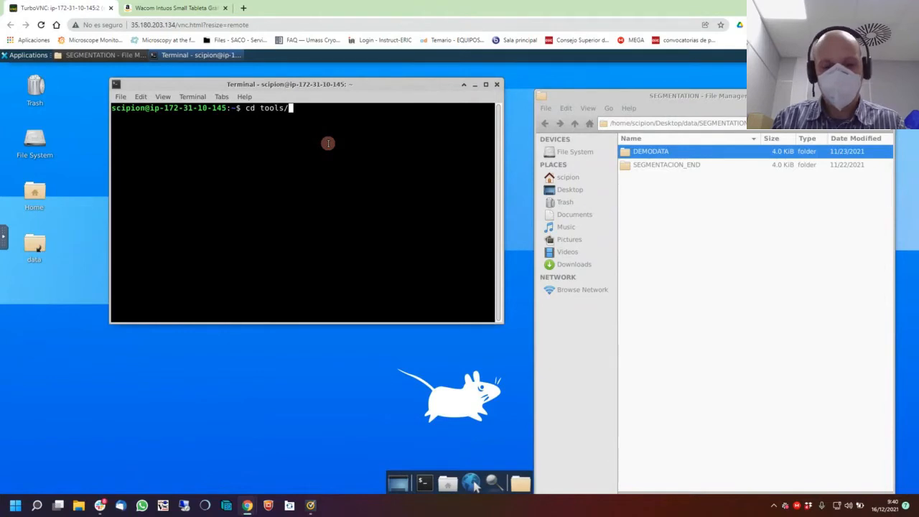
key(Return)
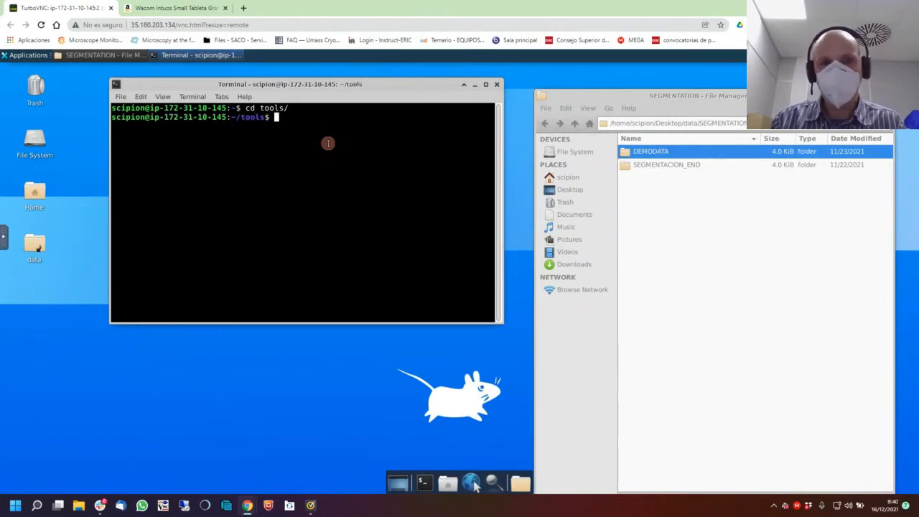
text(ls)
key(Return)
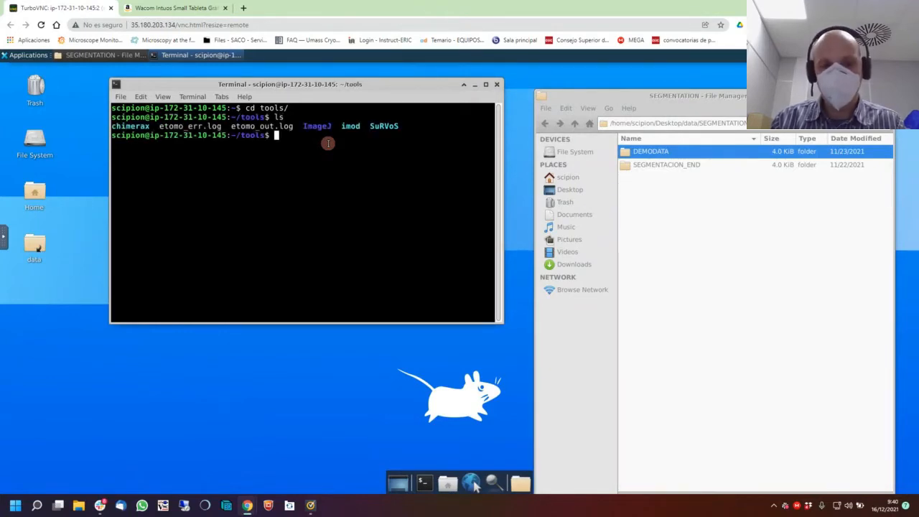
Launch SuRVoS from the tools directory with ./SuRVoS.
double_click(391, 125)
text(.)
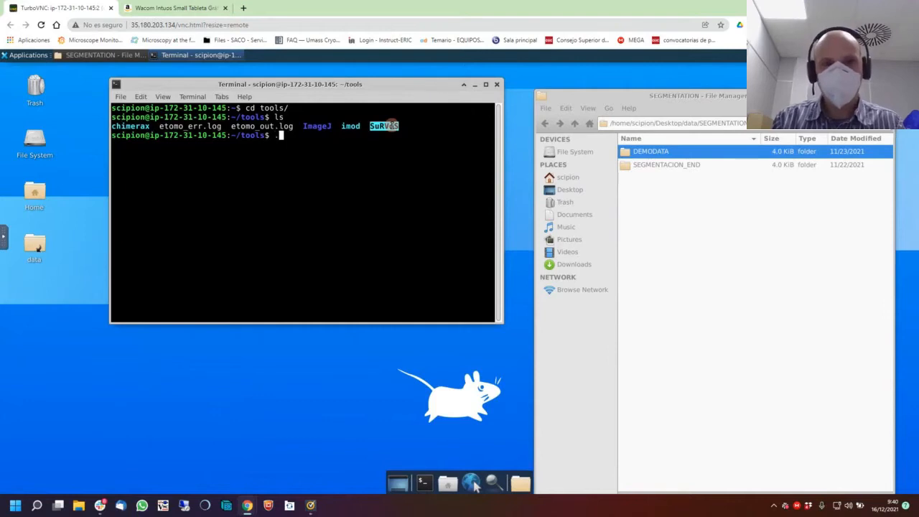
text(/Su)
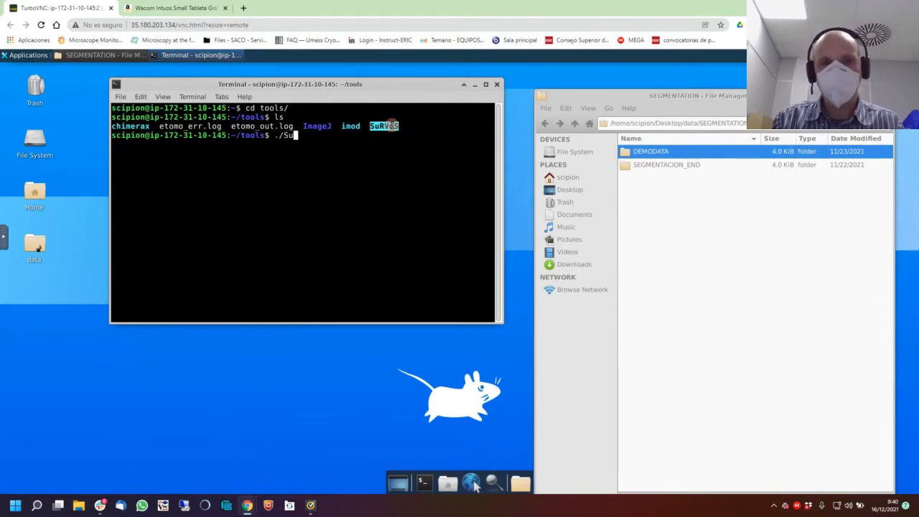
text(RVoS)
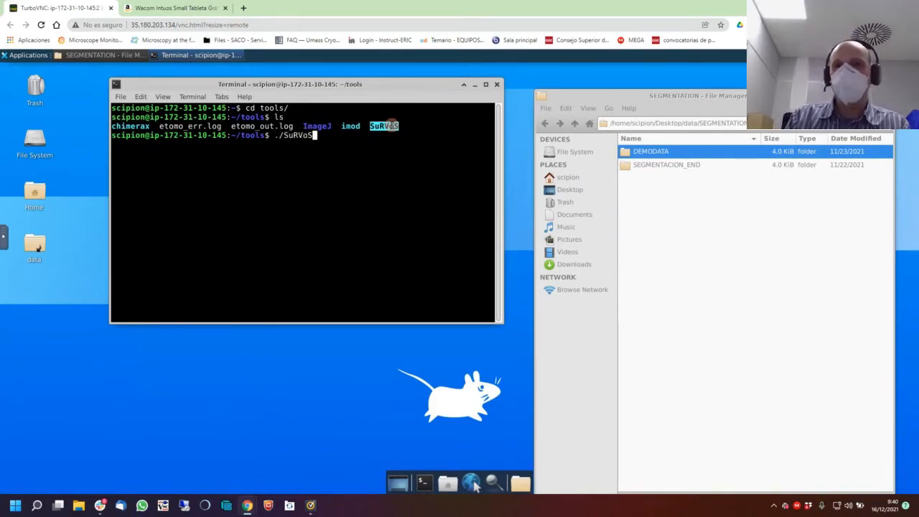
key(Return)
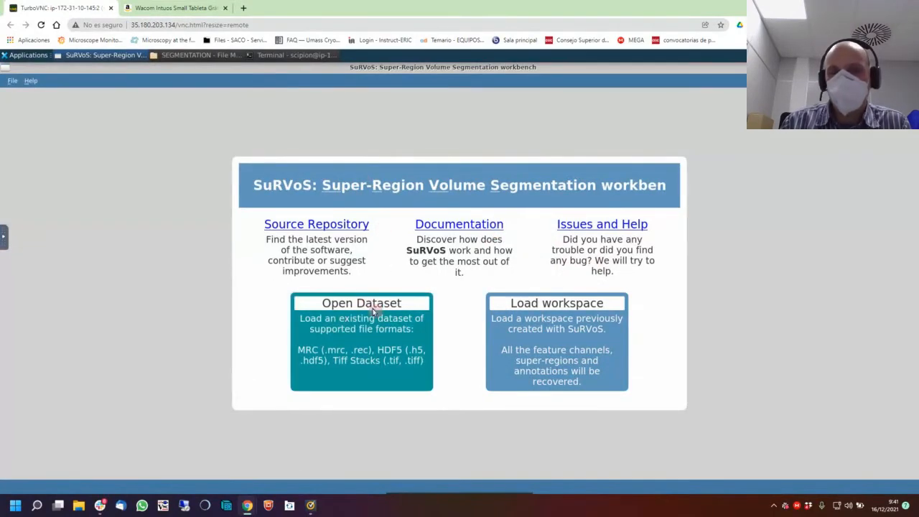
Open the tomogram 20161108_tomo06_bin_3DS30.mrc from the SEGMENTATION/DEMODATA folder as the input dataset.
click(521, 341)
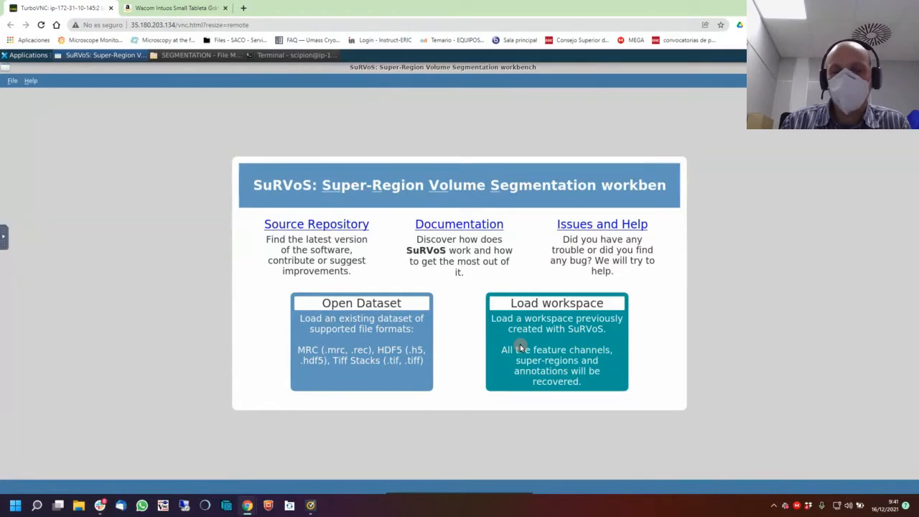
click(521, 347)
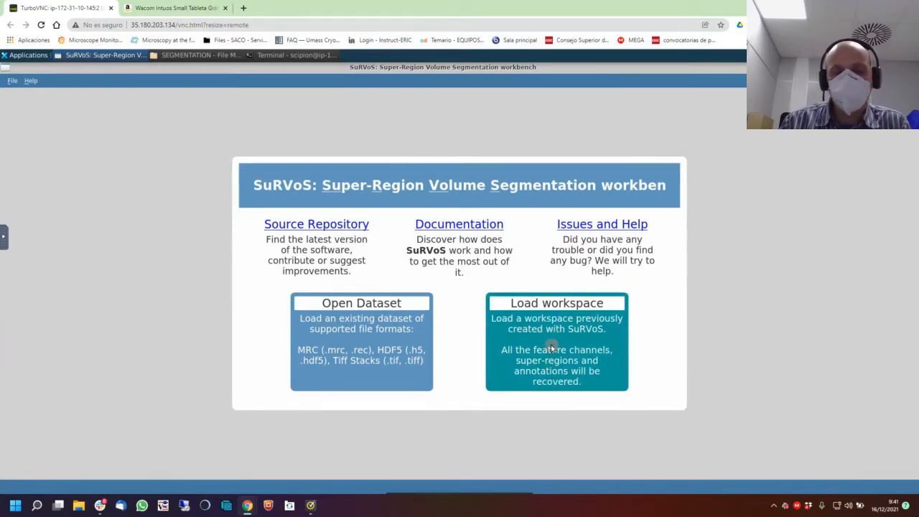
click(359, 331)
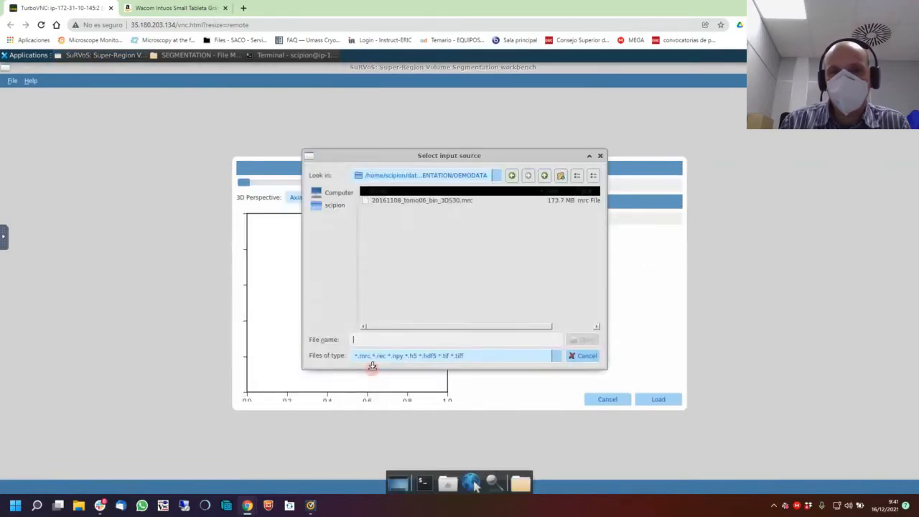
click(498, 179)
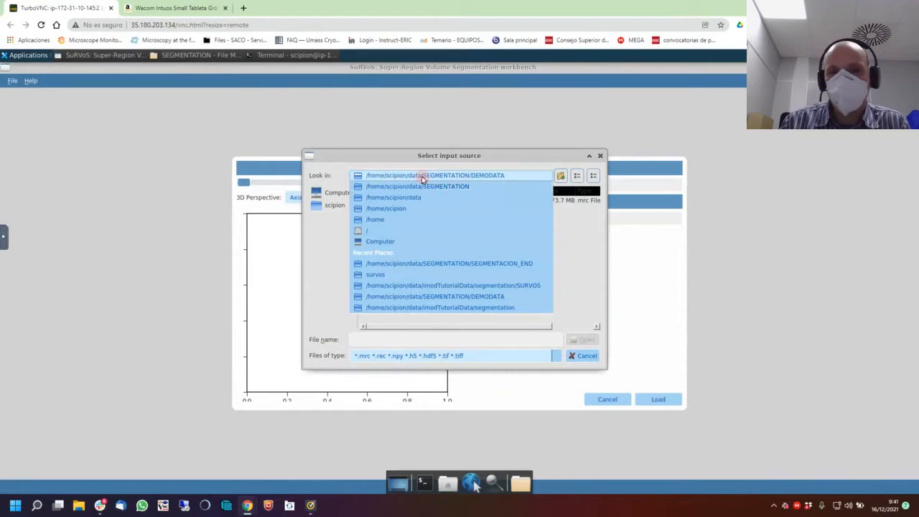
click(466, 176)
click(465, 200)
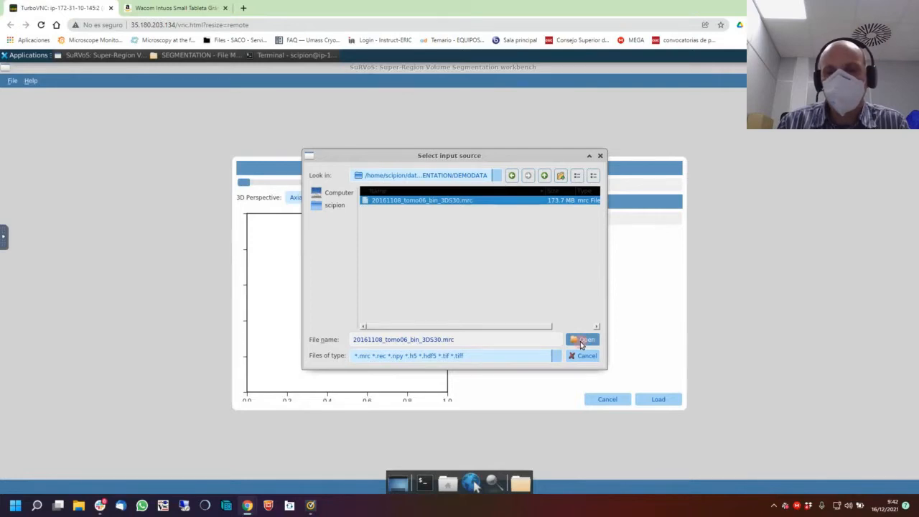
click(582, 342)
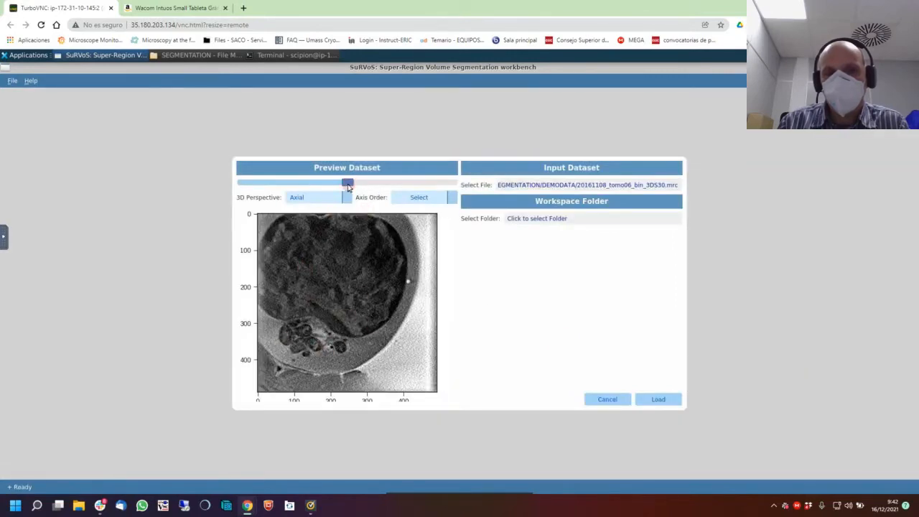
Preview the tomogram at different depths in the axial perspective and check the available 3D perspectives.
drag(347, 184, 285, 181)
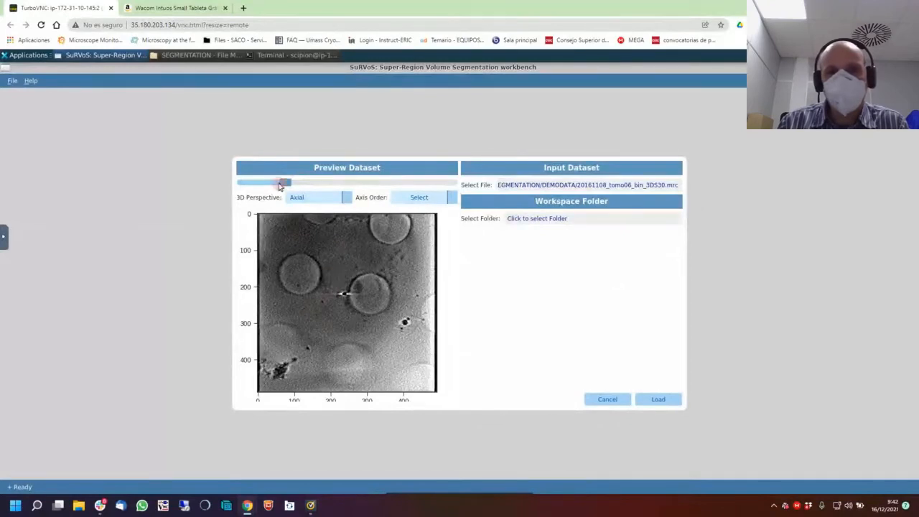
click(323, 198)
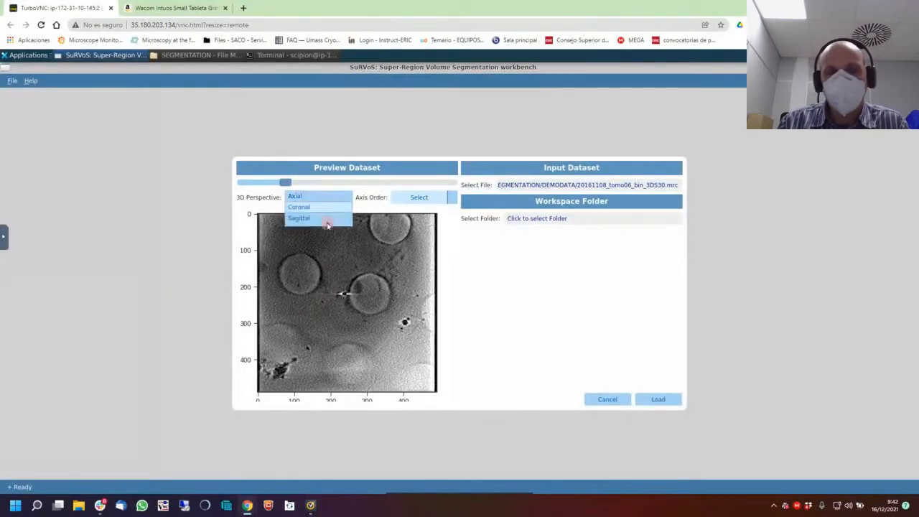
click(287, 183)
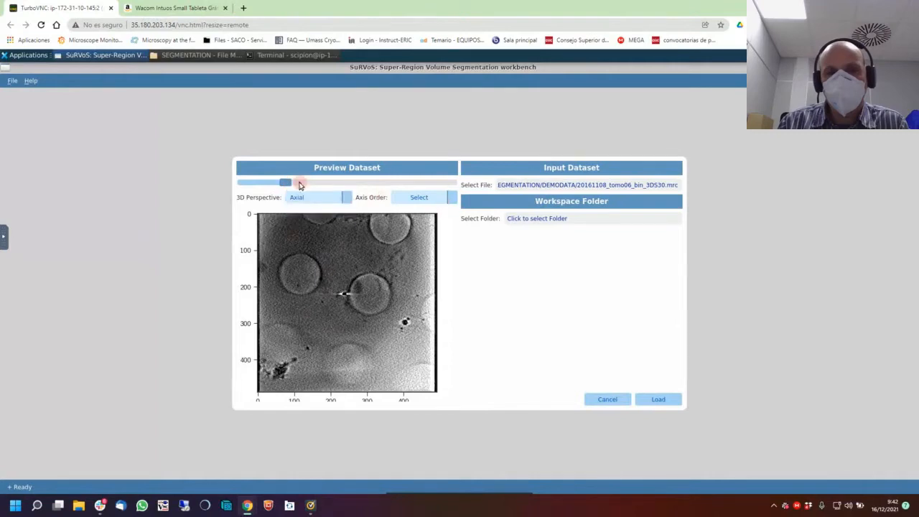
drag(282, 185, 344, 185)
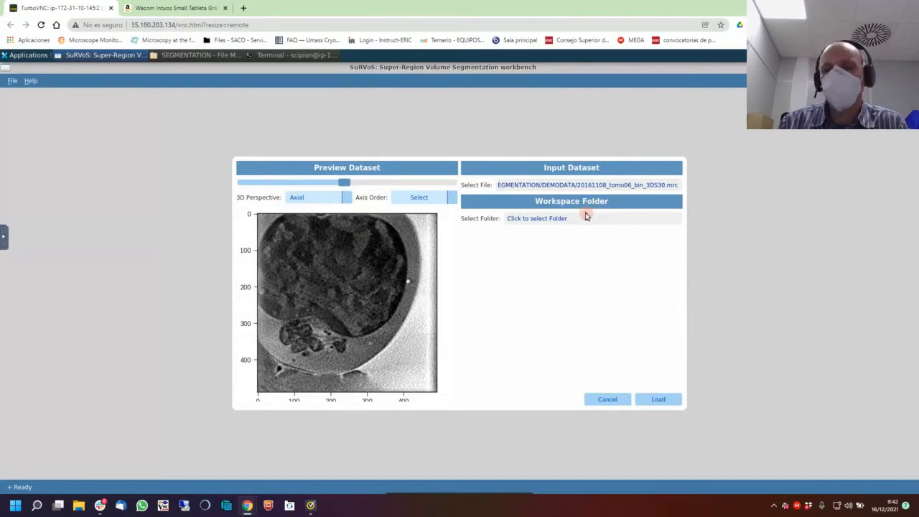
Create a folder named Survos inside DEMODATA and choose it as the workspace folder.
click(530, 220)
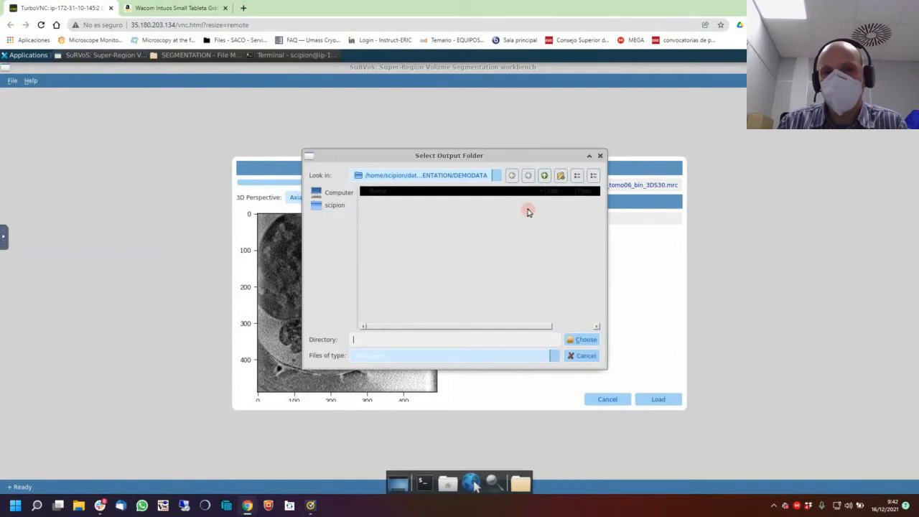
click(489, 176)
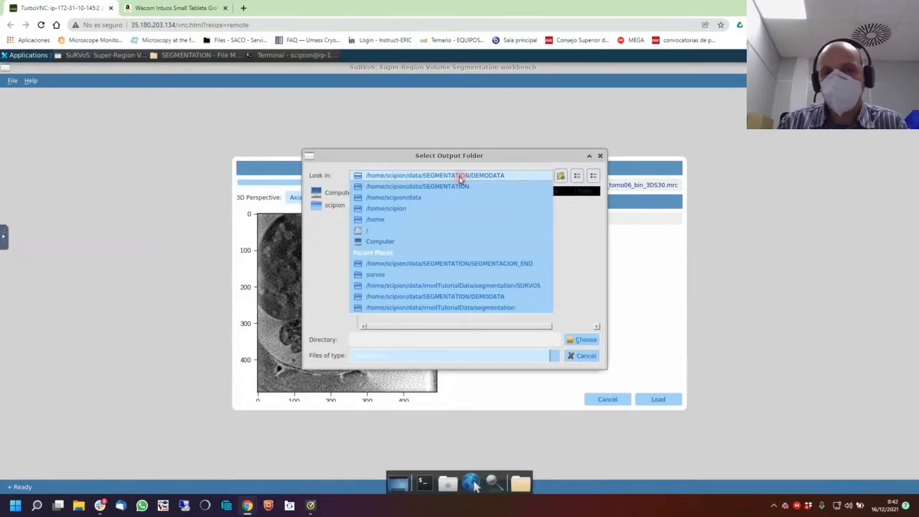
click(471, 177)
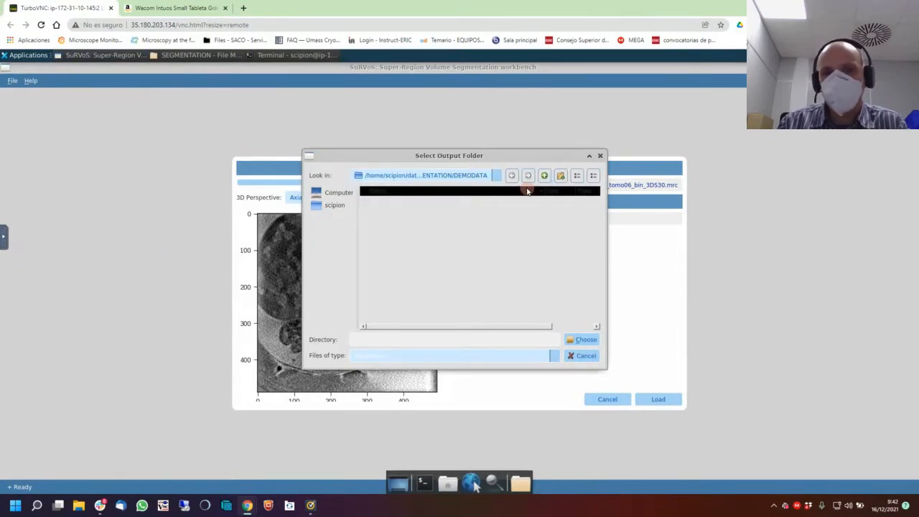
click(563, 176)
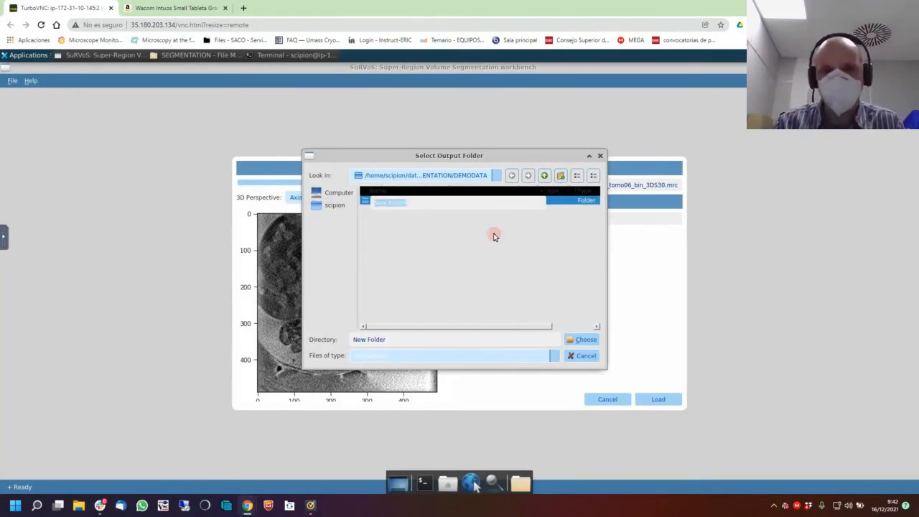
text(Survos)
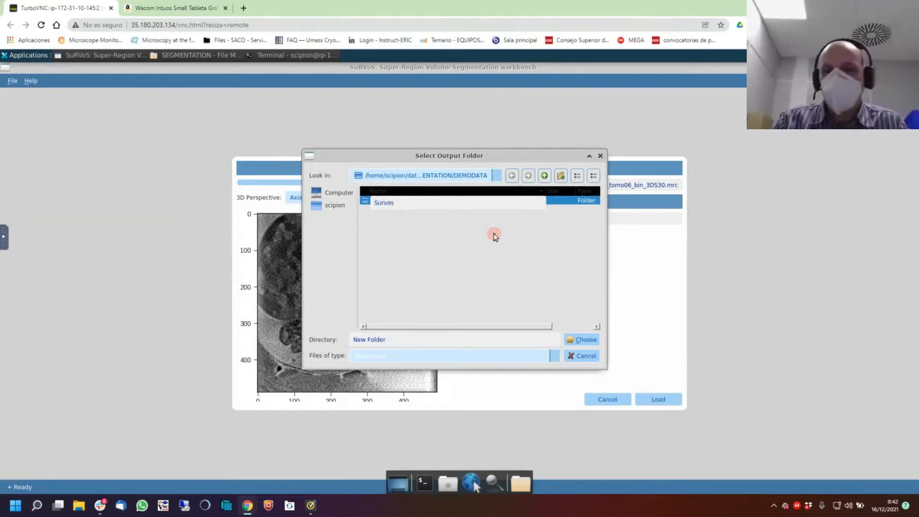
key(Return)
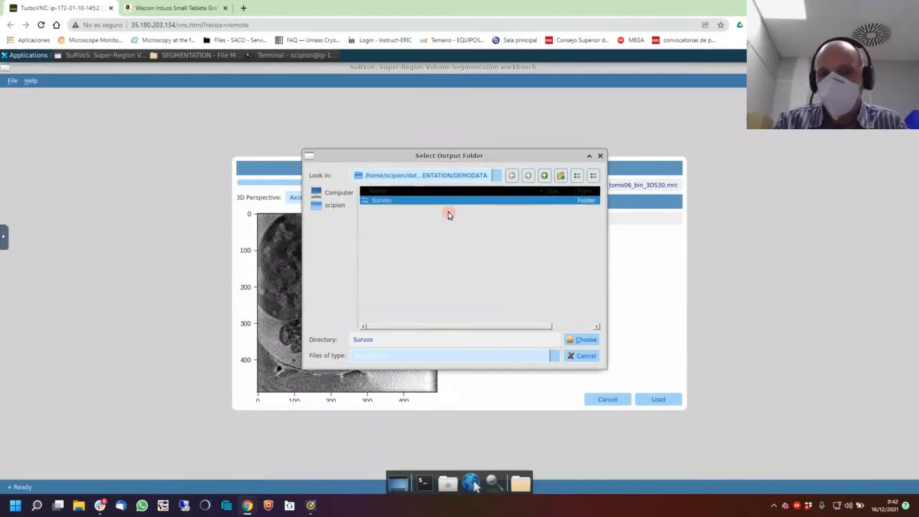
double_click(426, 201)
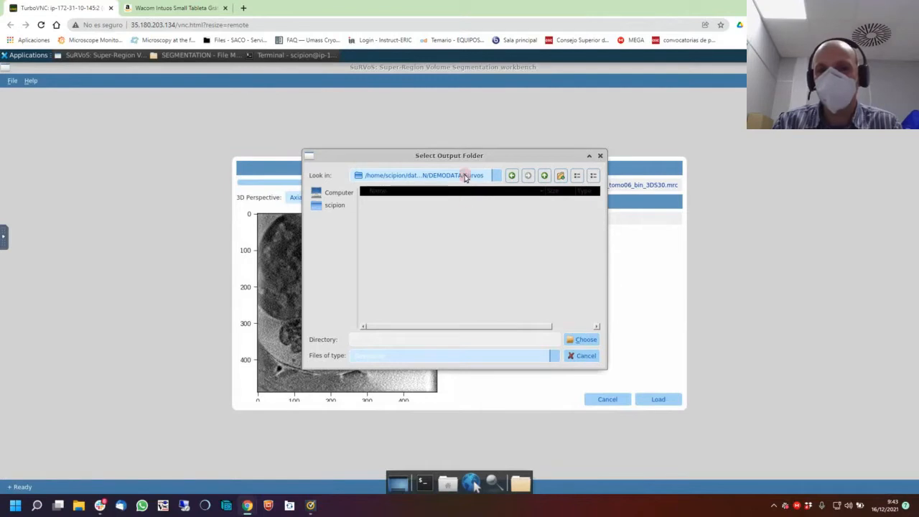
click(586, 340)
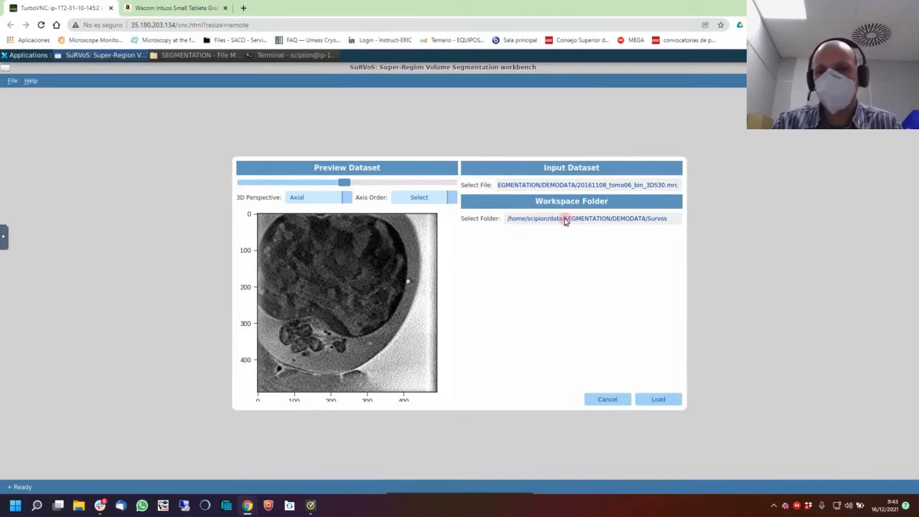
Load the dataset into the workbench and browse through its slices in the slice viewer.
click(661, 402)
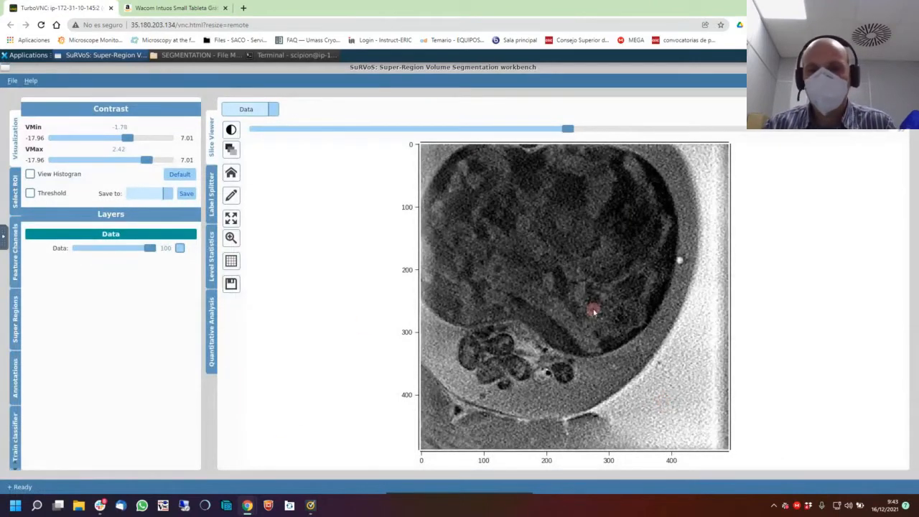
scroll(594, 311, down, 2)
scroll(594, 311, up, 10)
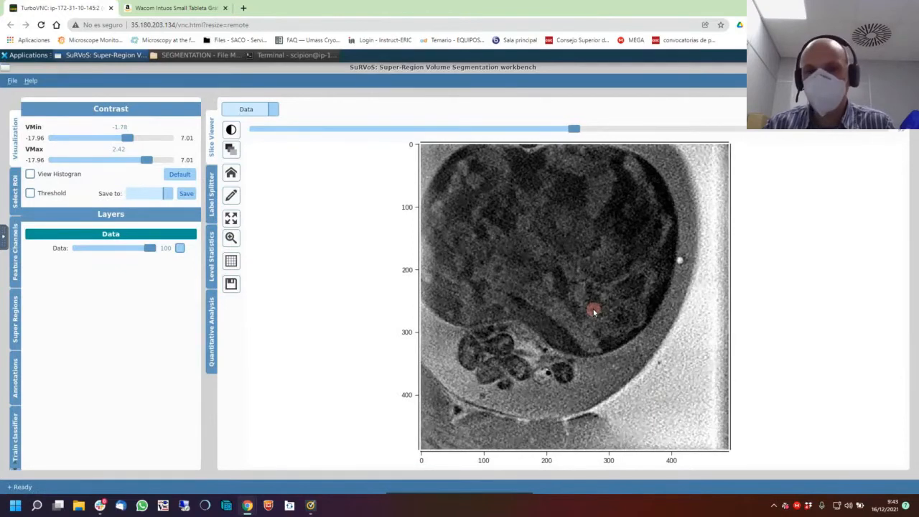
scroll(594, 312, down, 4)
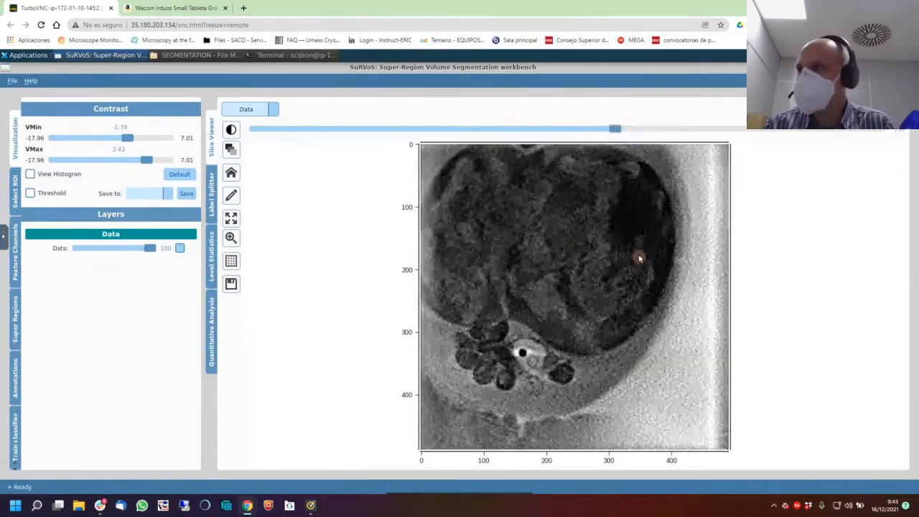
scroll(536, 267, down, 8)
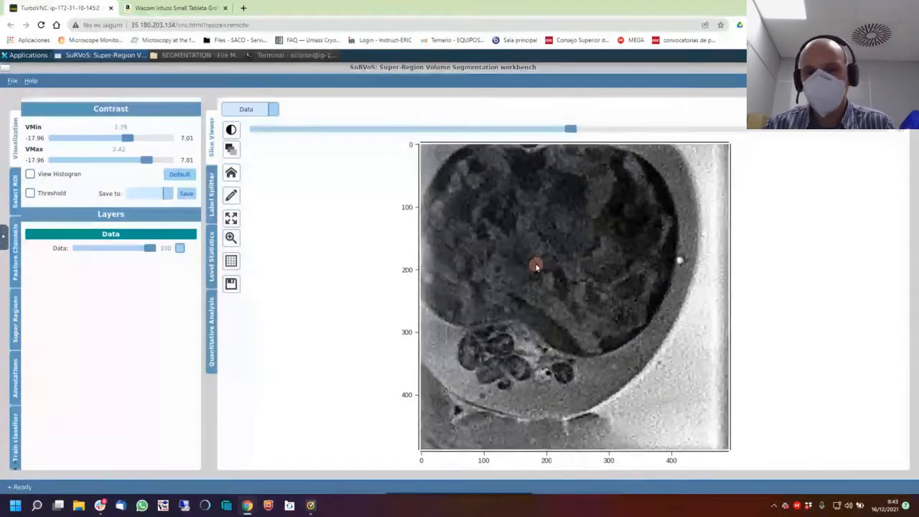
Browse up and down through the tomogram slices to examine the cell and find where its structures begin and end.
scroll(536, 267, up, 20)
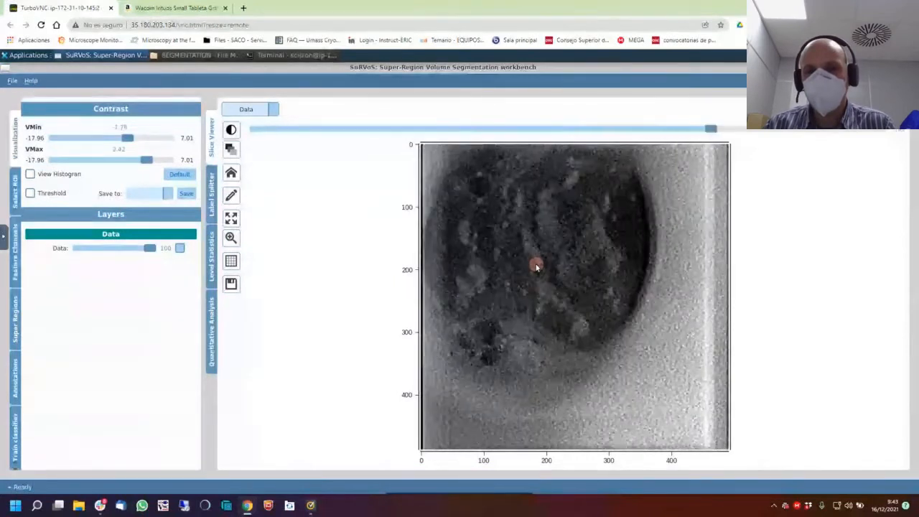
scroll(537, 267, down, 20)
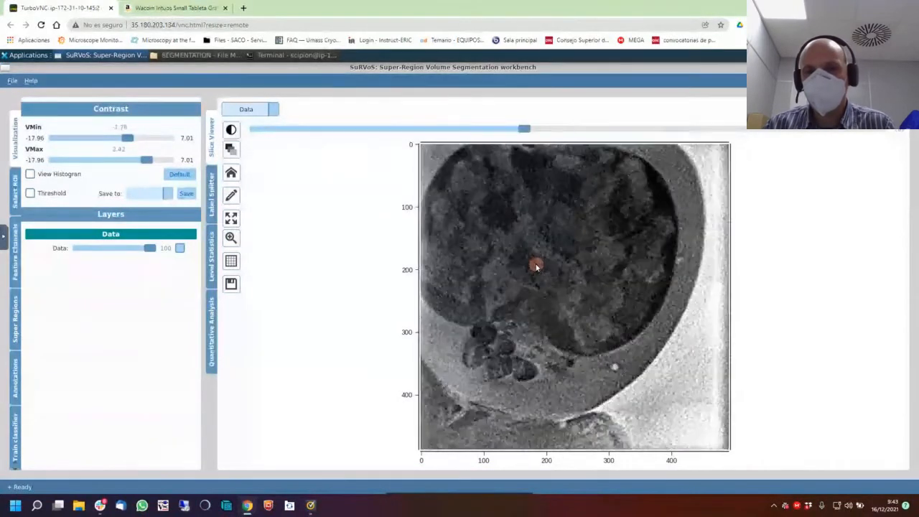
scroll(536, 268, down, 20)
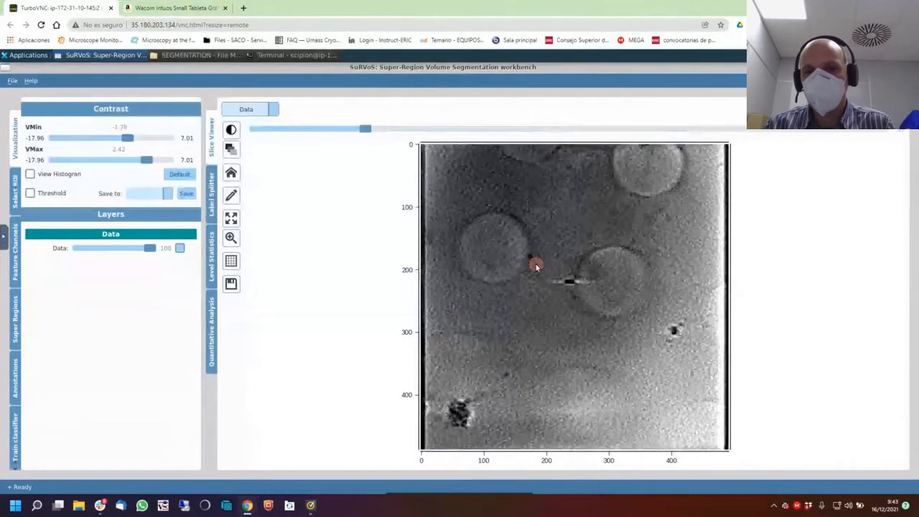
scroll(536, 267, up, 20)
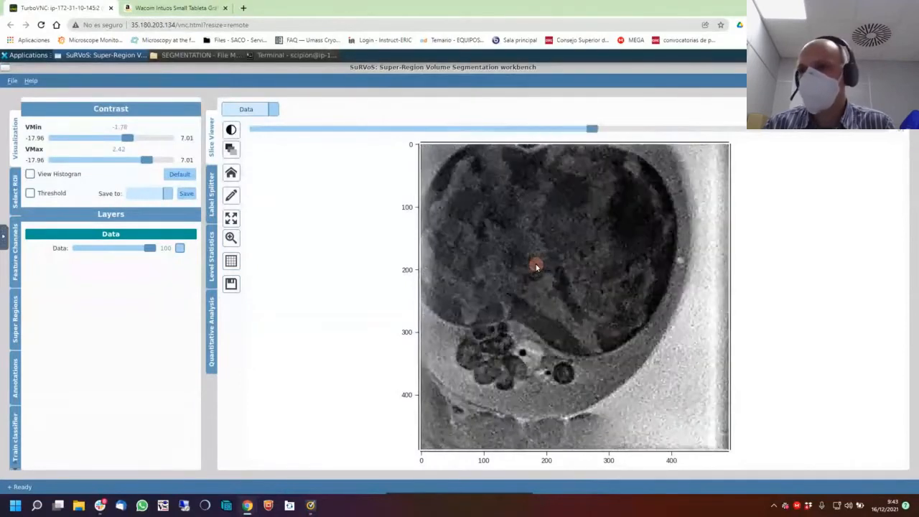
scroll(536, 267, up, 11)
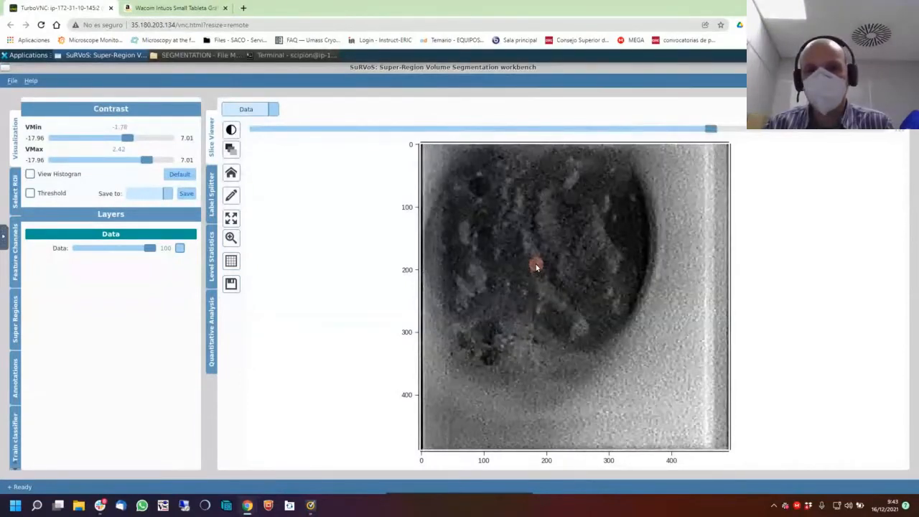
scroll(537, 267, up, 20)
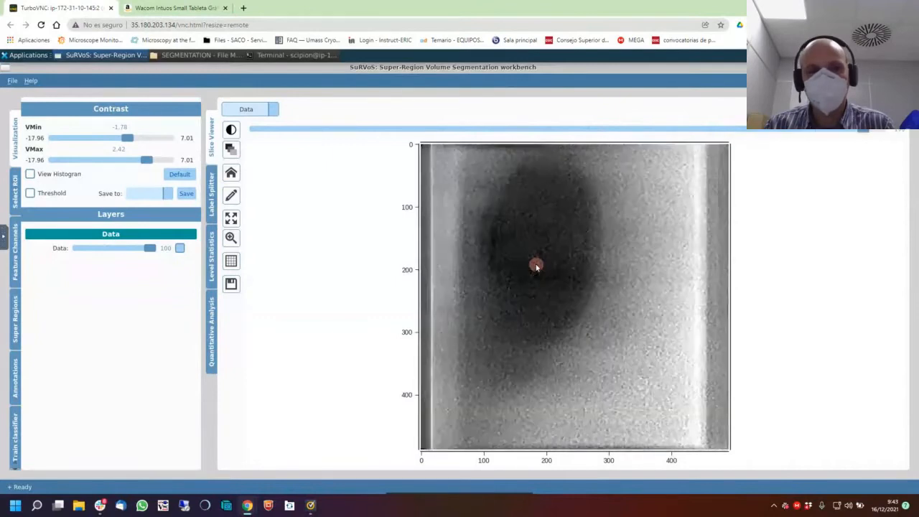
scroll(536, 267, down, 20)
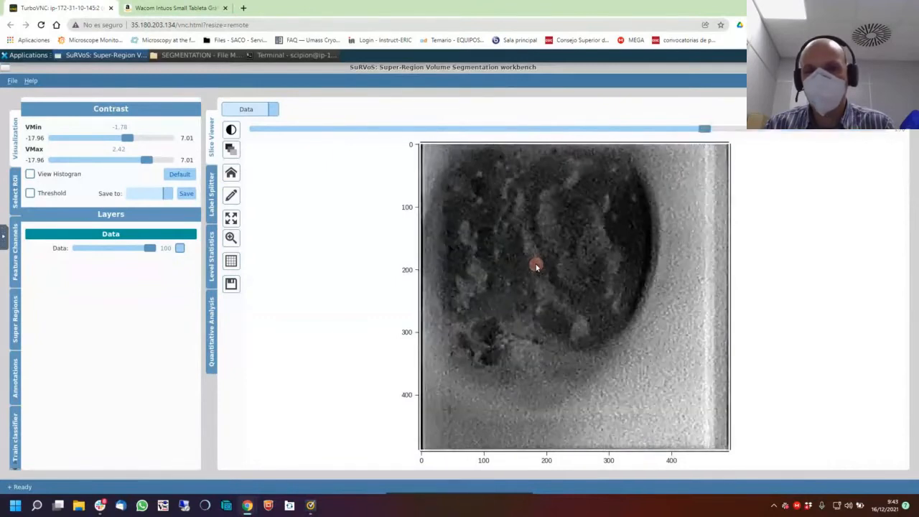
scroll(536, 267, down, 20)
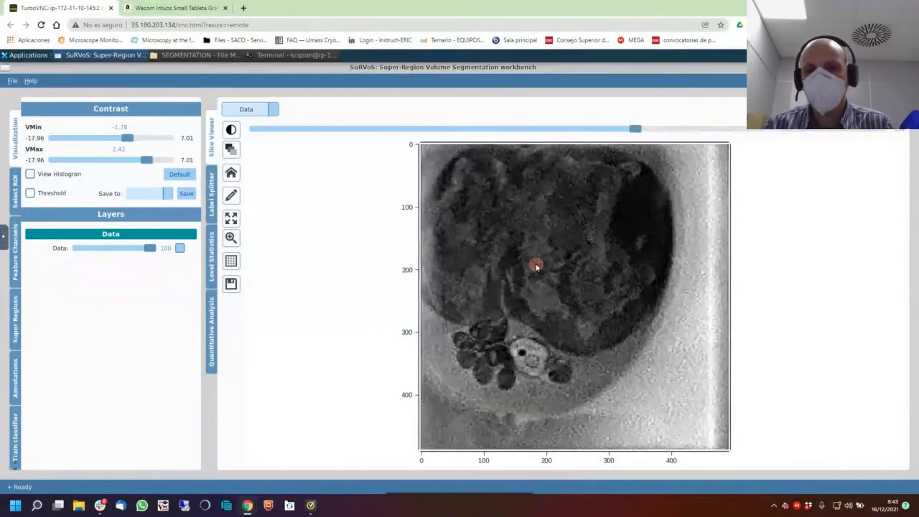
scroll(536, 267, down, 6)
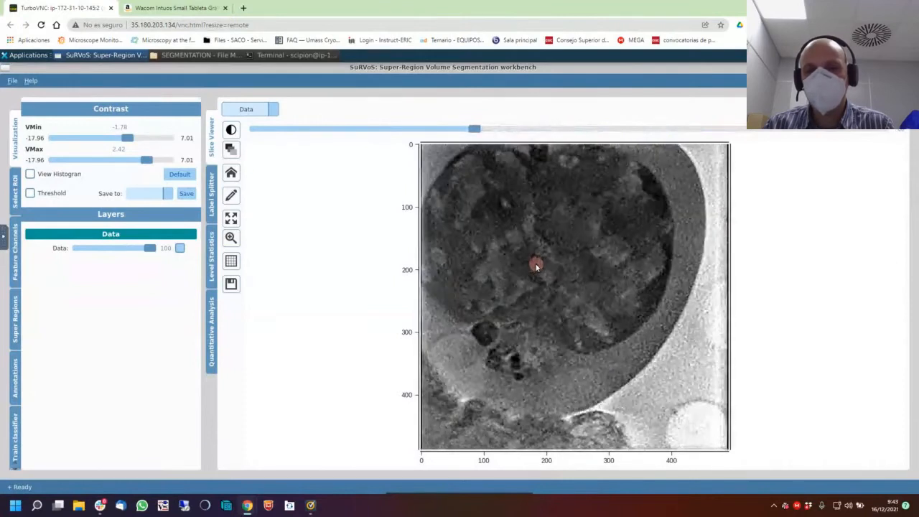
scroll(535, 265, down, 12)
scroll(536, 266, up, 12)
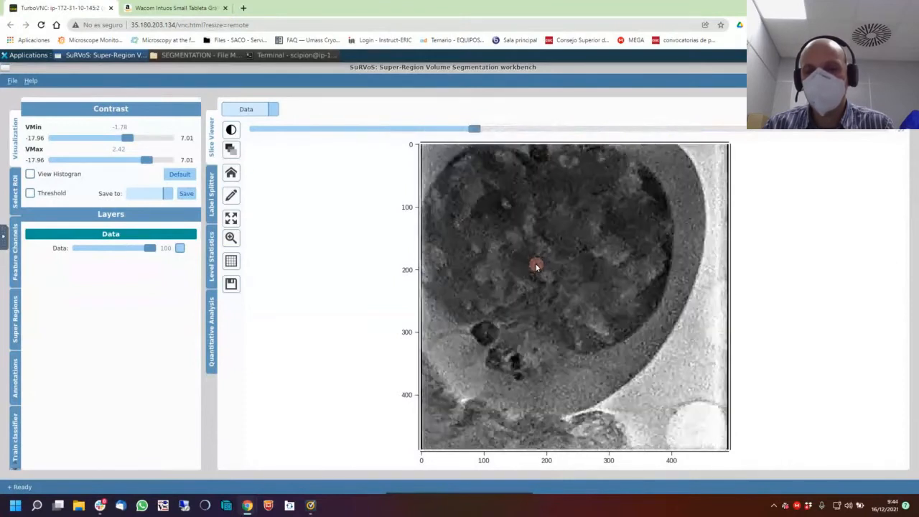
scroll(537, 267, up, 6)
scroll(536, 267, up, 6)
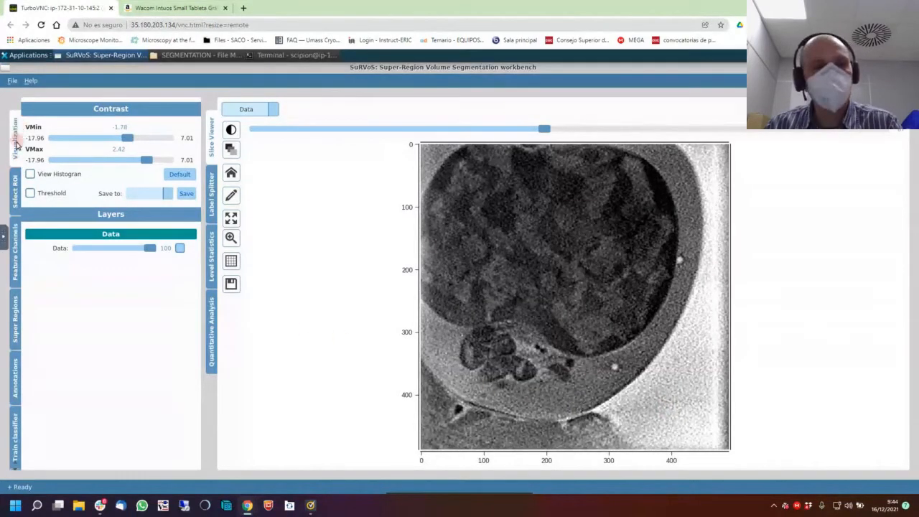
Set the region of interest's z range from 41 to 178, checking the limiting slices in the viewer.
click(15, 189)
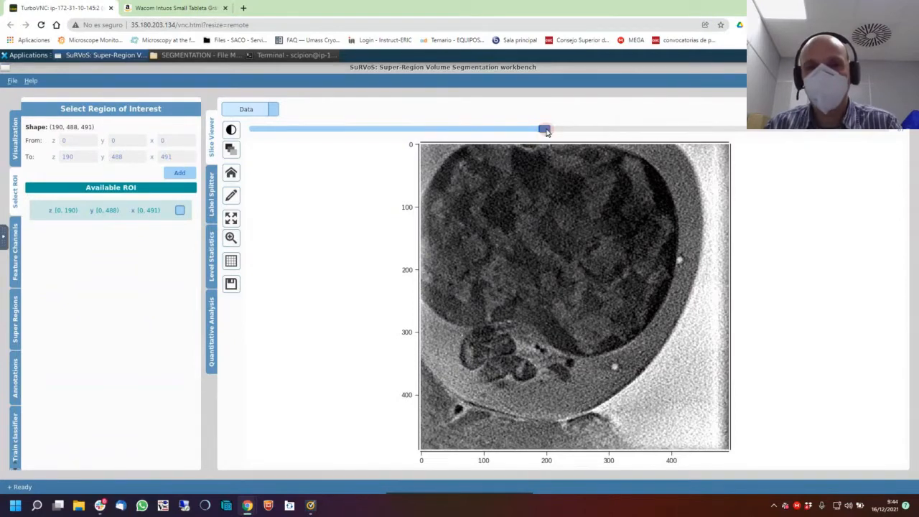
drag(546, 127, 389, 140)
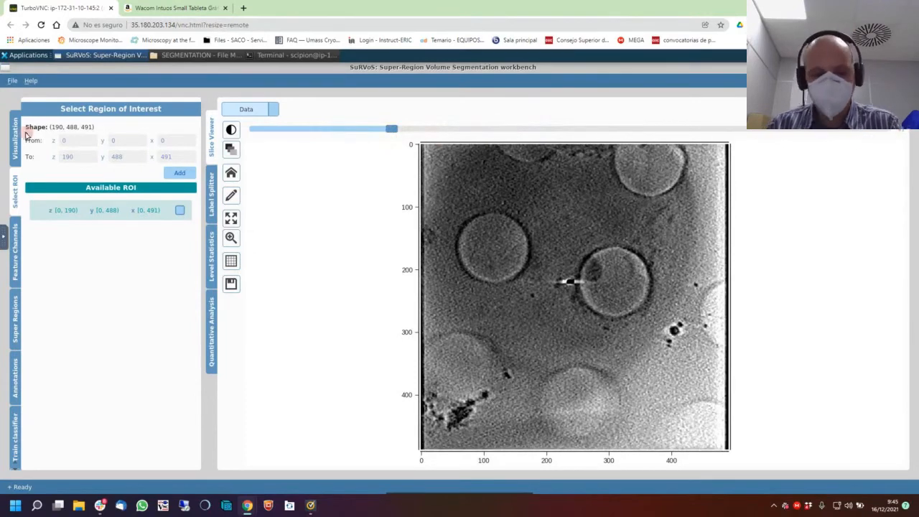
click(81, 140)
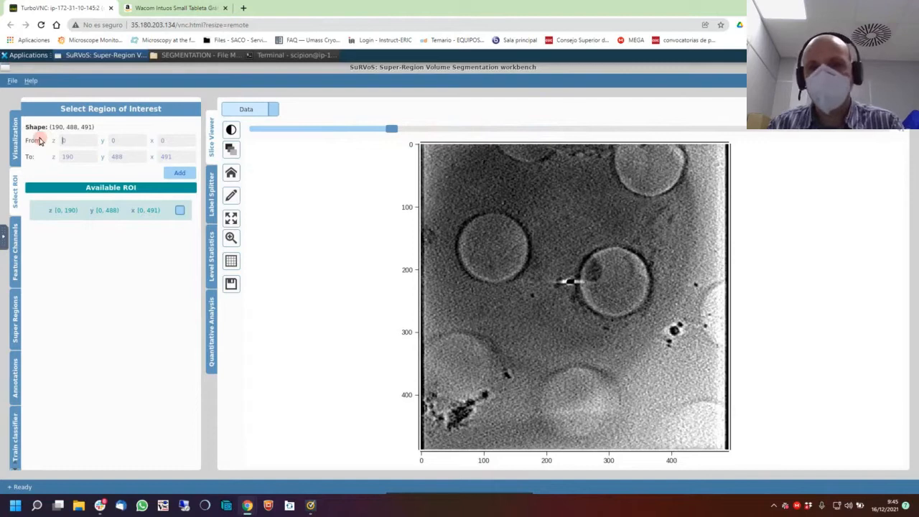
text(41)
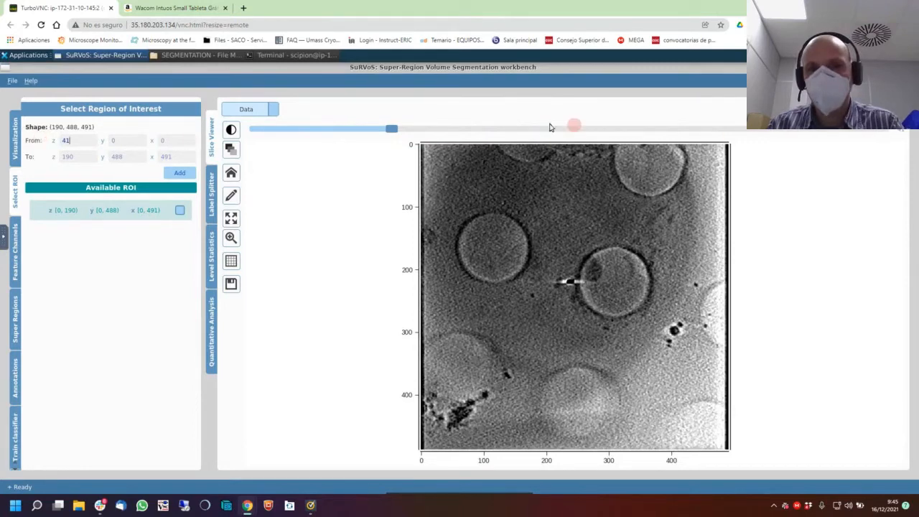
click(429, 131)
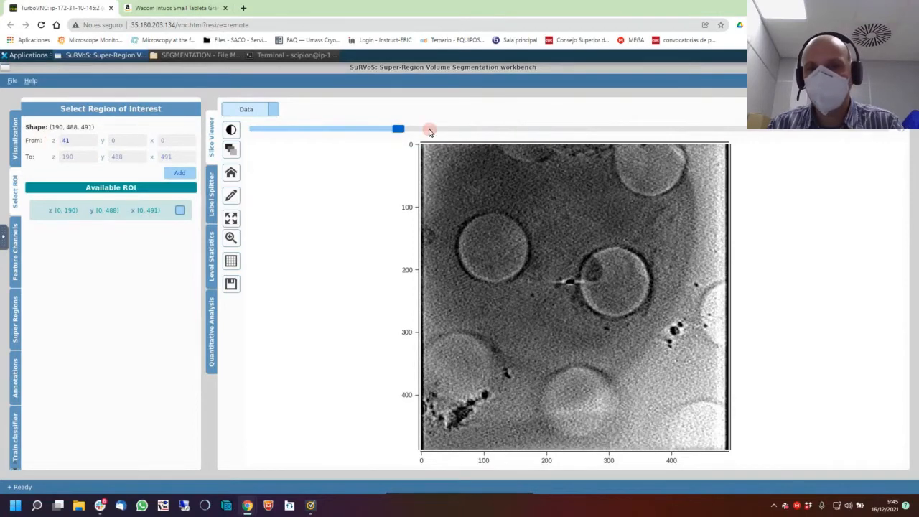
drag(429, 132, 842, 130)
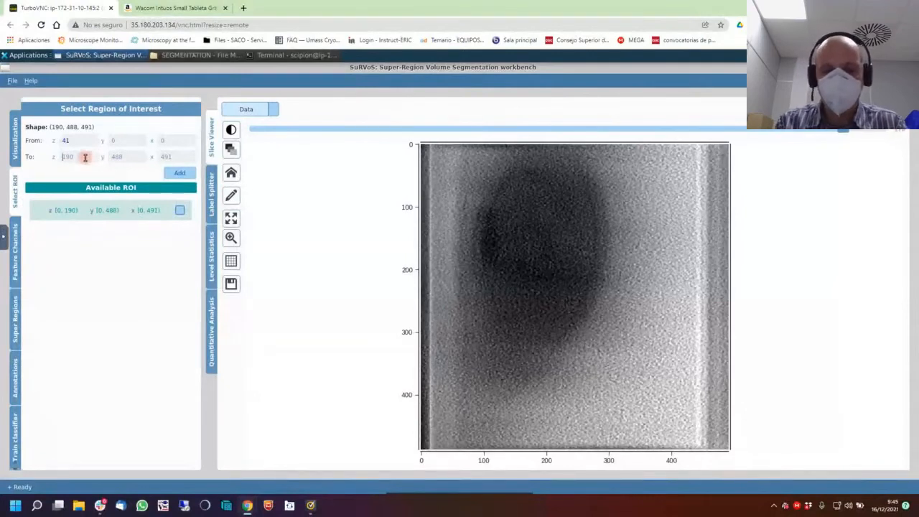
text(178)
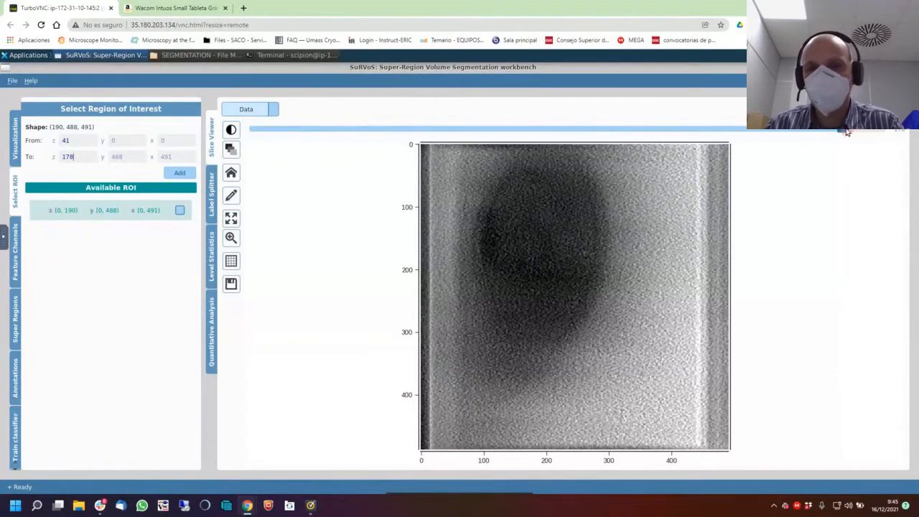
Inspect the cell's extent across the middle slices and set the region of interest's upper x limit to 460.
drag(847, 131, 593, 131)
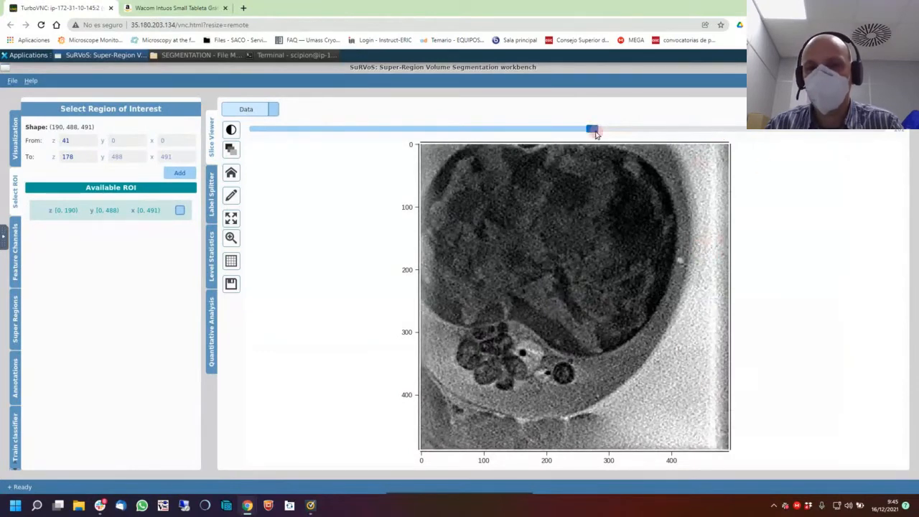
drag(594, 130, 539, 126)
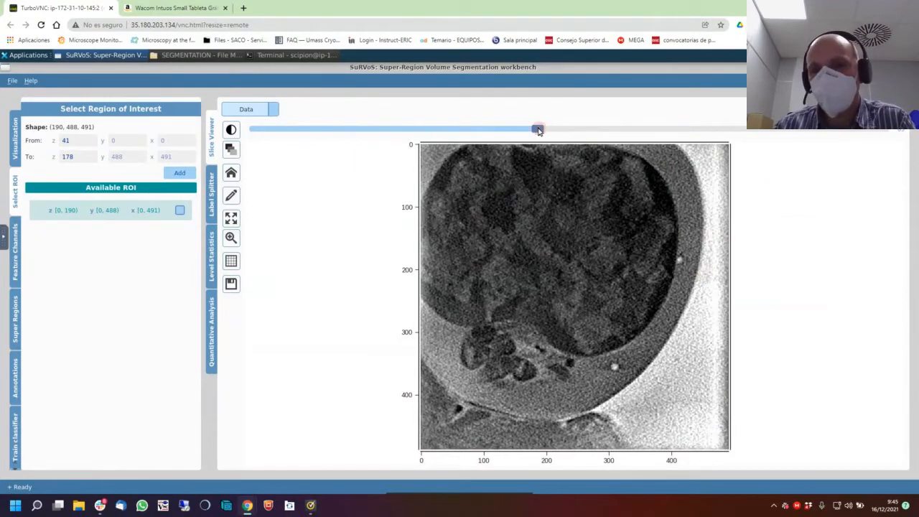
drag(537, 132, 544, 132)
scroll(636, 266, down, 8)
scroll(644, 265, up, 13)
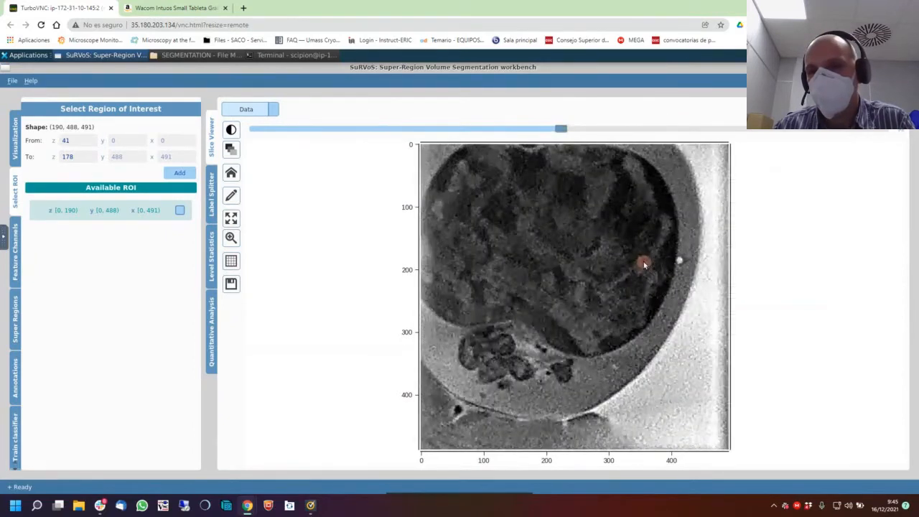
scroll(664, 263, down, 6)
scroll(664, 263, down, 16)
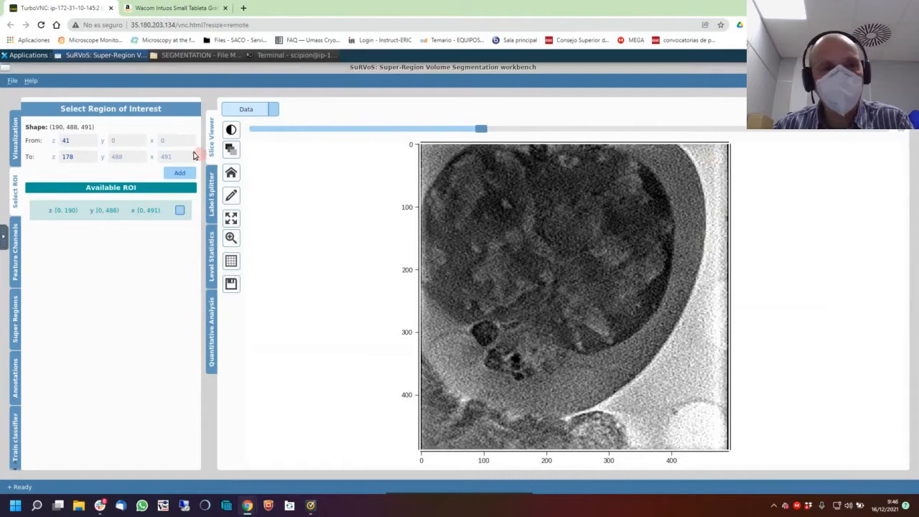
click(157, 157)
text(46)
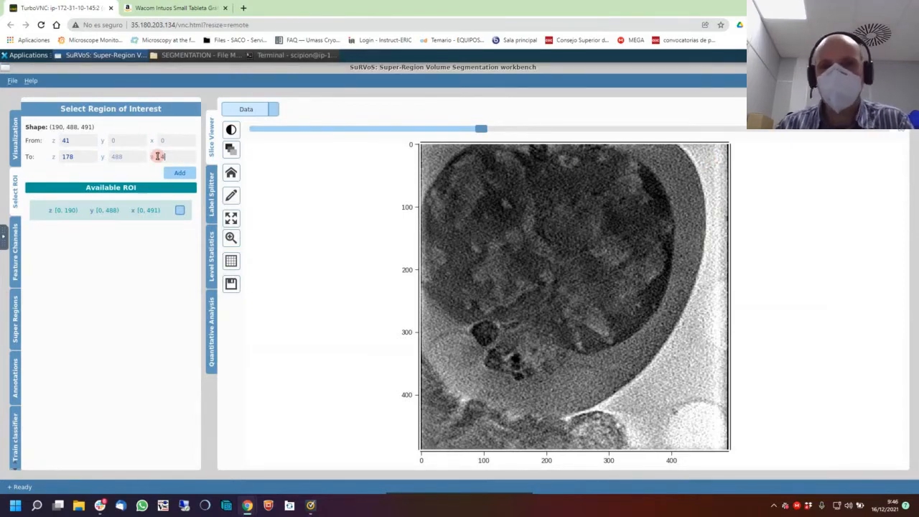
text(0)
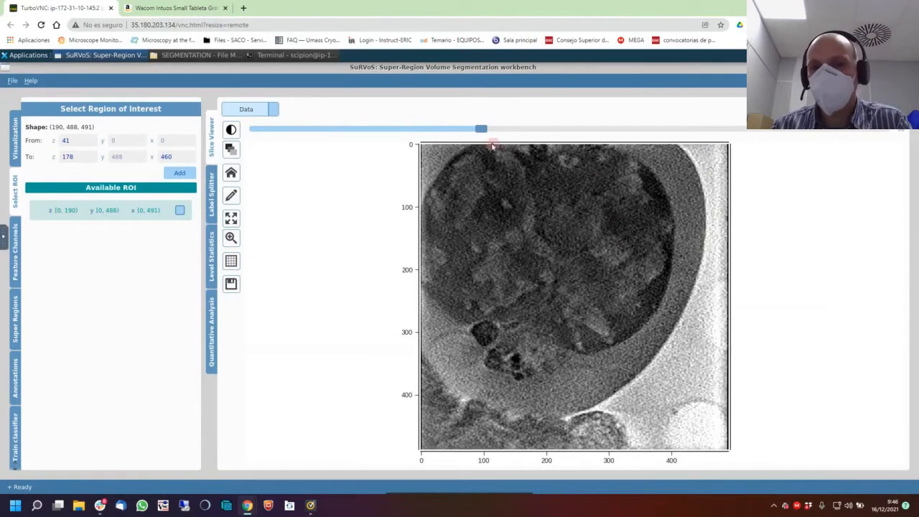
Check the image edges and set the region of interest's lower limits to x 10 and y 5.
drag(481, 130, 398, 133)
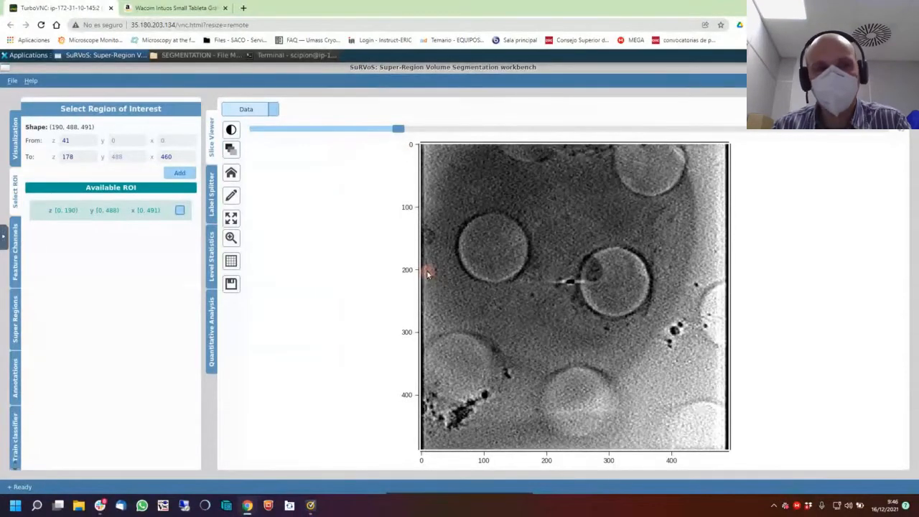
click(177, 139)
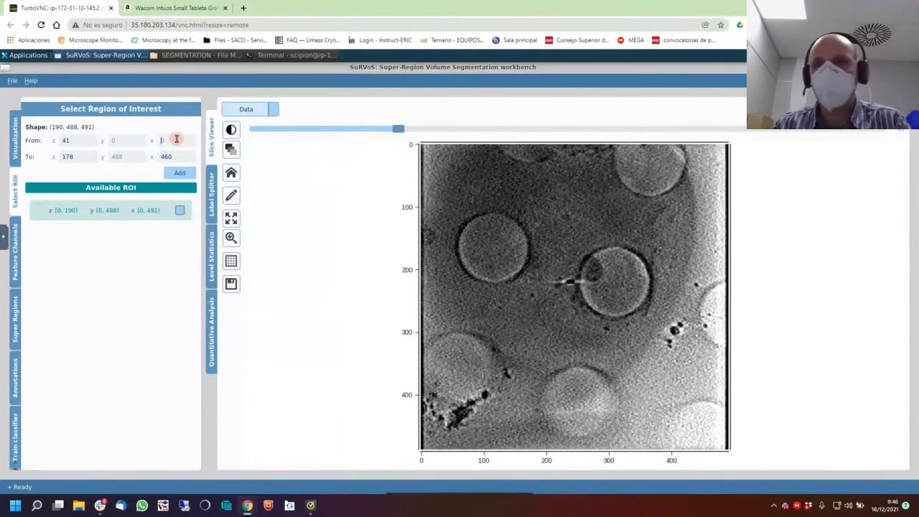
text(10)
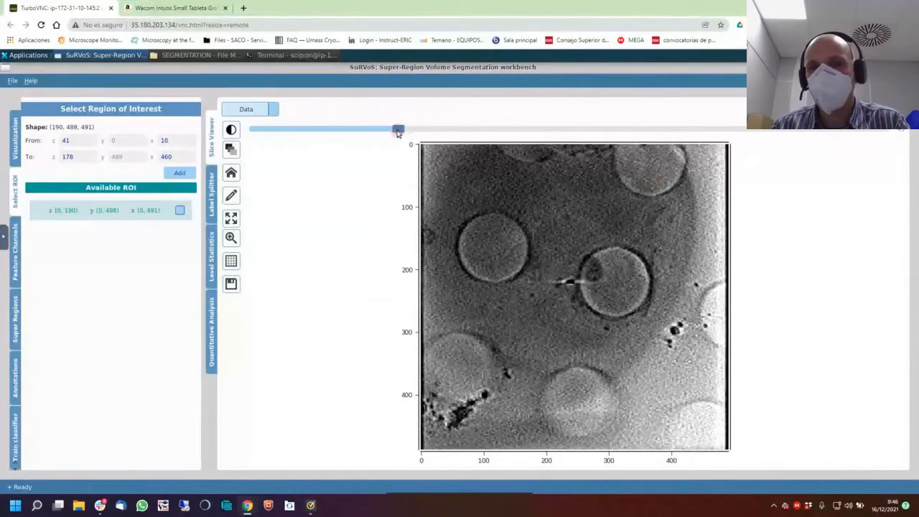
drag(397, 132, 524, 129)
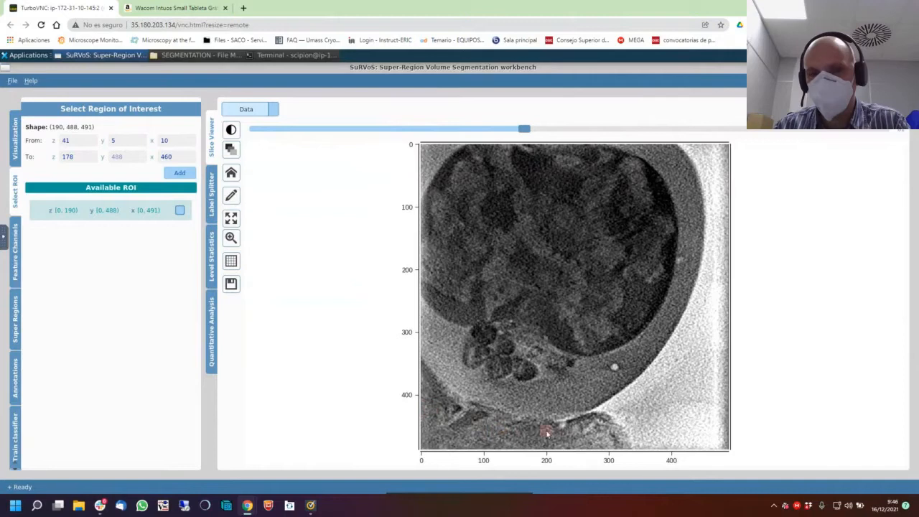
Set the region of interest's upper y limit to 455 and add the region to the available ROIs.
drag(524, 129, 580, 130)
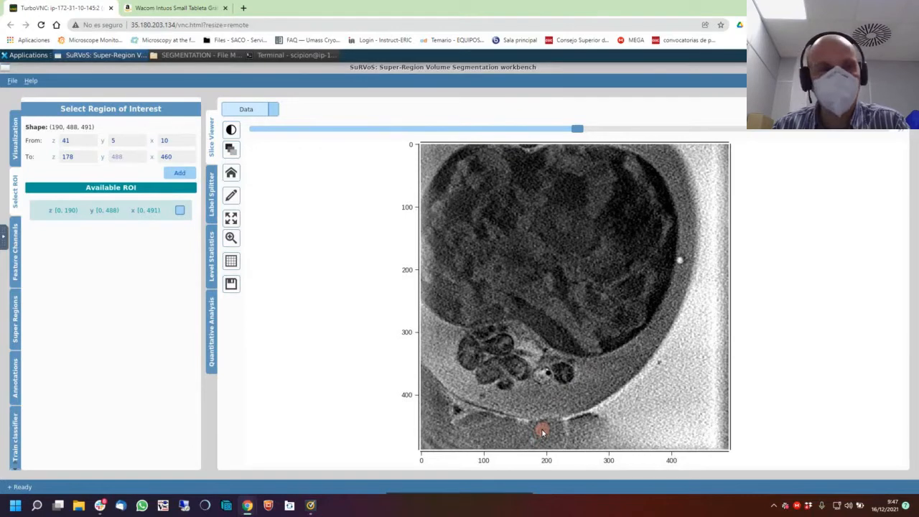
click(128, 156)
text(4)
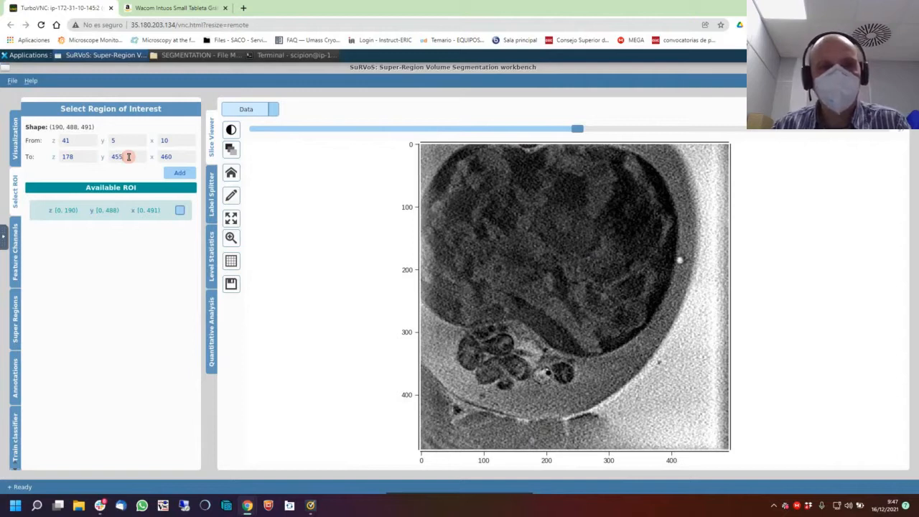
text(55)
click(179, 173)
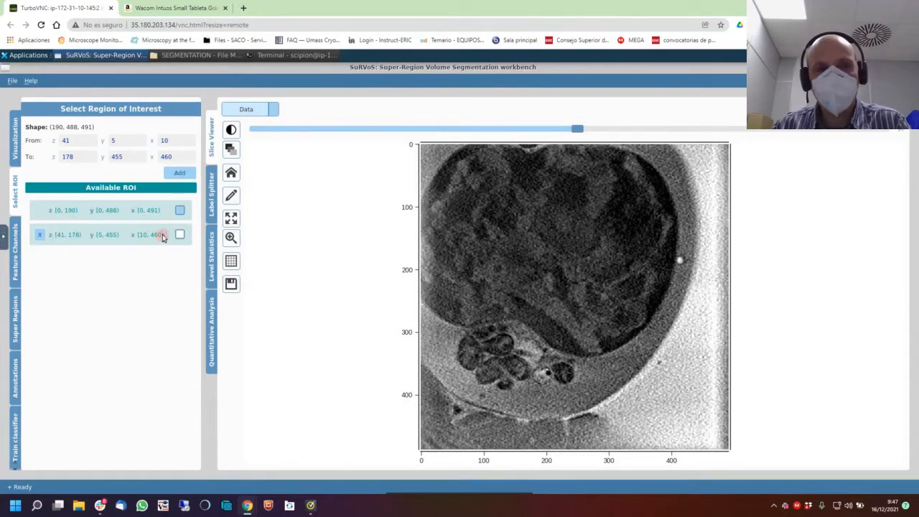
Switch the active ROI between the new cropped region and the full volume to compare their views.
click(179, 234)
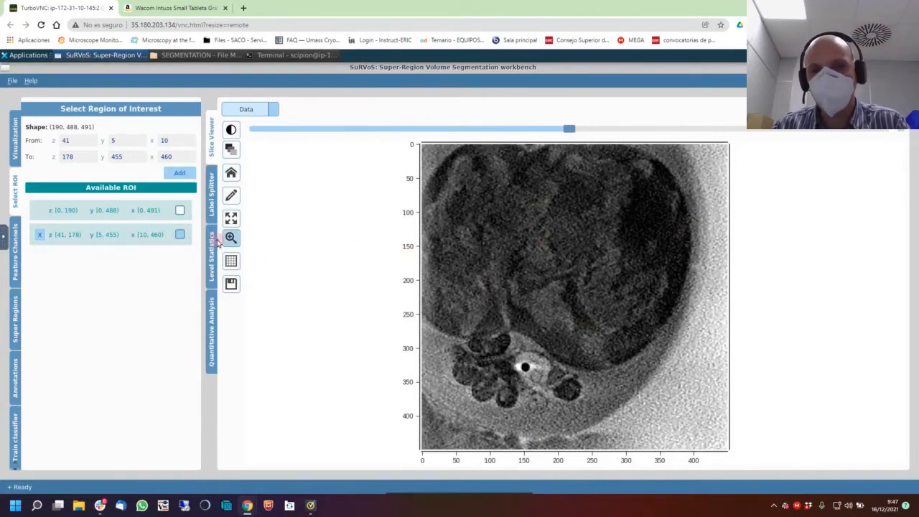
click(179, 213)
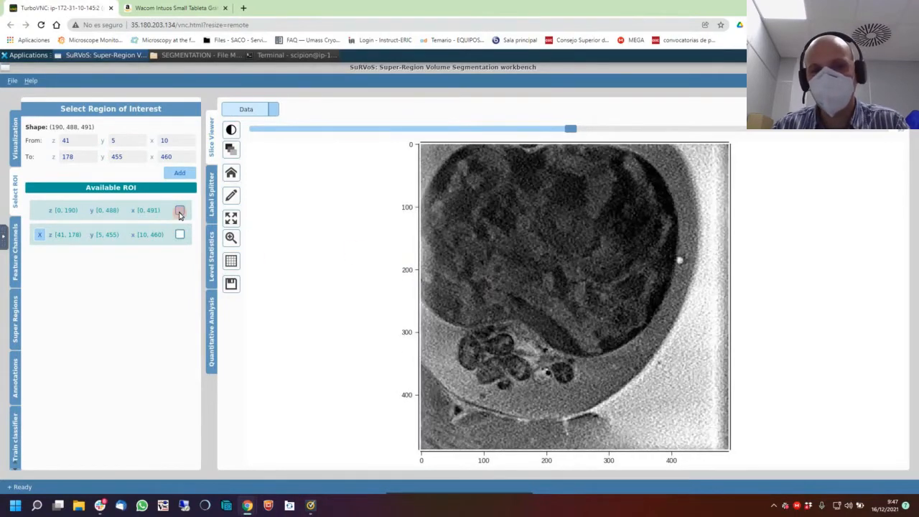
click(180, 237)
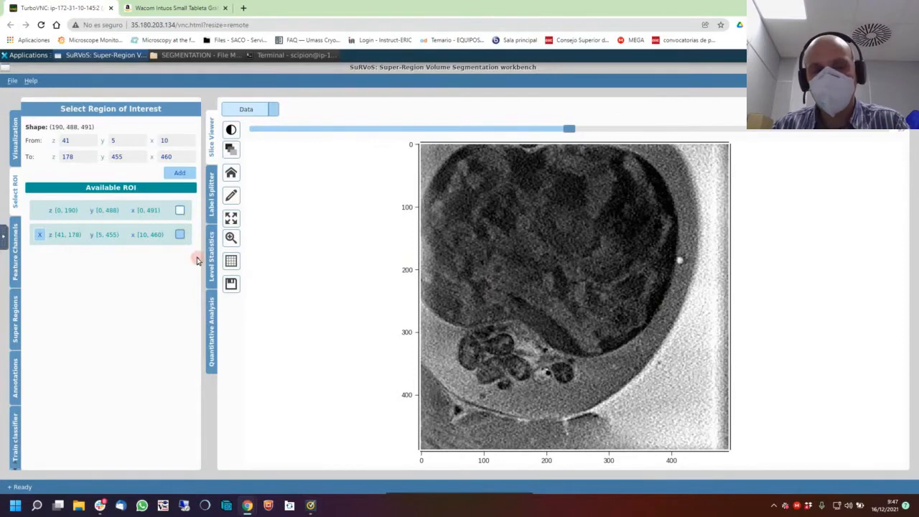
click(180, 212)
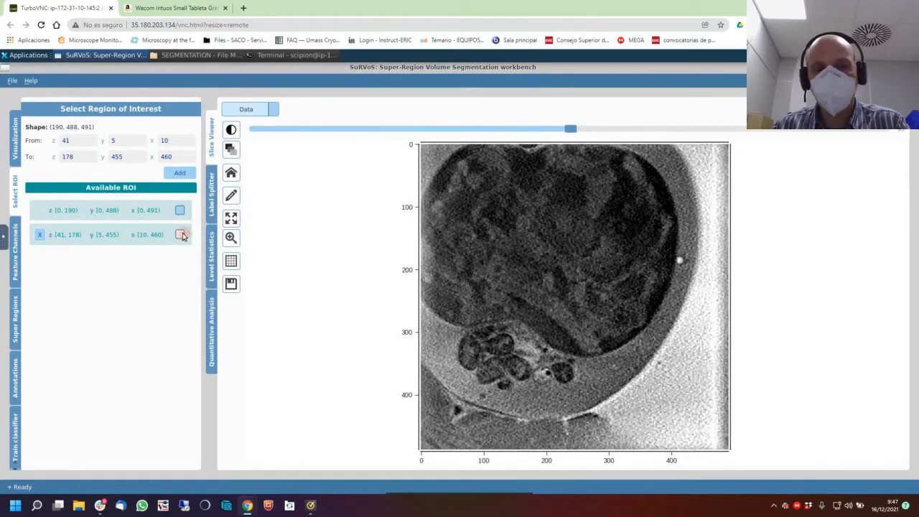
View the cropped region again, return to the full volume and check the slice showing the organelle cluster below the nucleus.
click(180, 234)
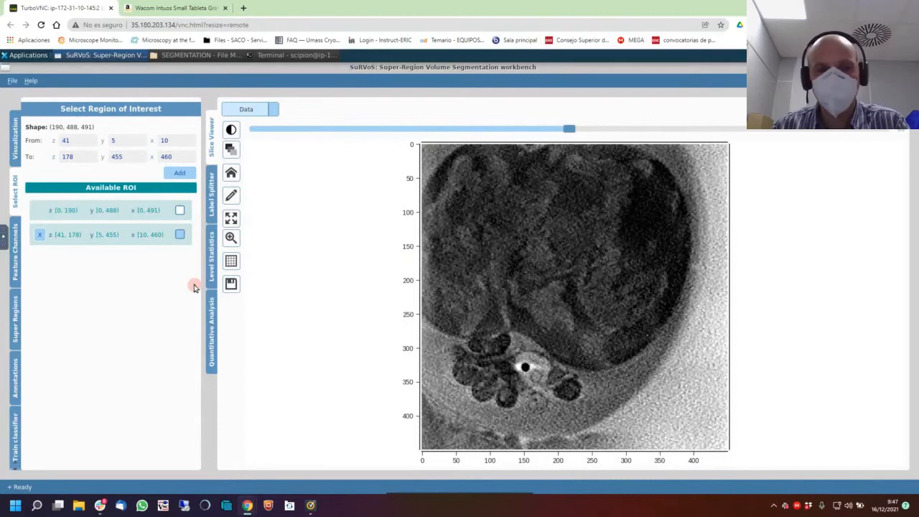
click(181, 213)
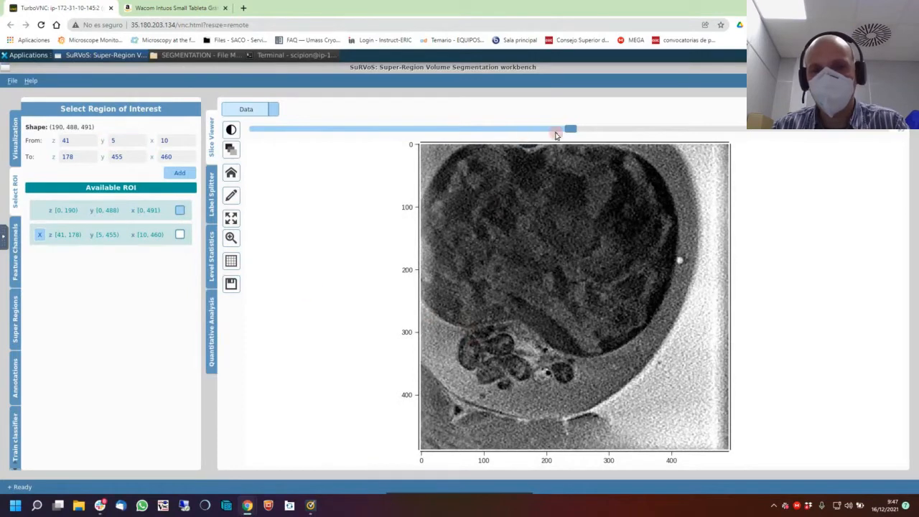
mouse_move(573, 131)
mouse_down()
mouse_move(533, 133)
mouse_move(708, 136)
mouse_move(568, 131)
mouse_up()
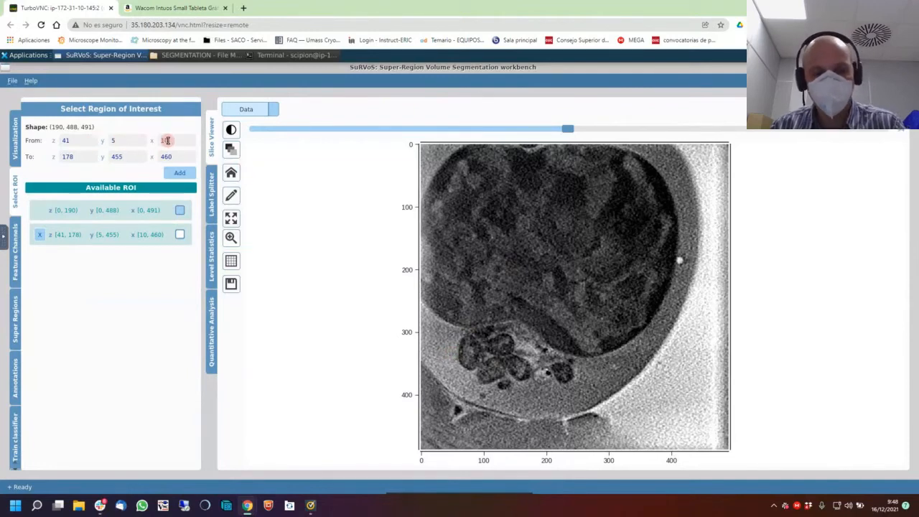
Set the new region of interest's x limits from 45 to 260 to frame the organelle cluster.
drag(167, 141, 155, 141)
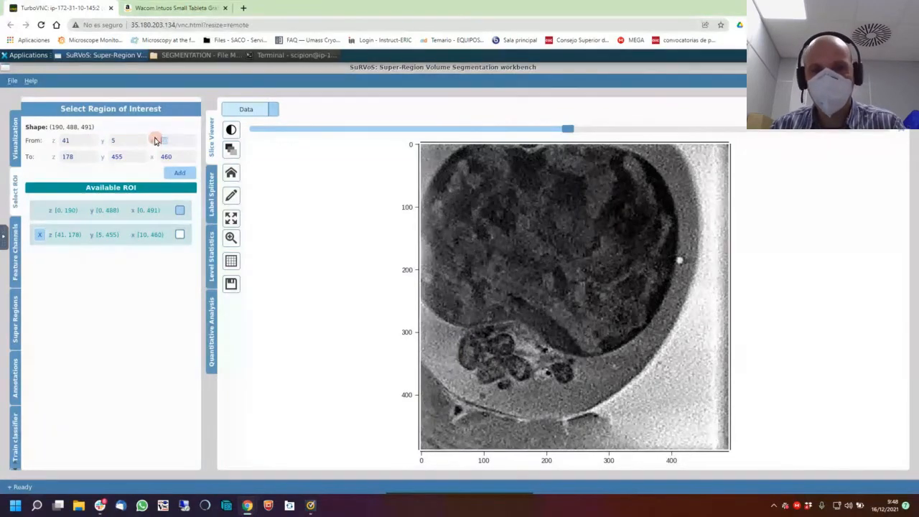
text(45)
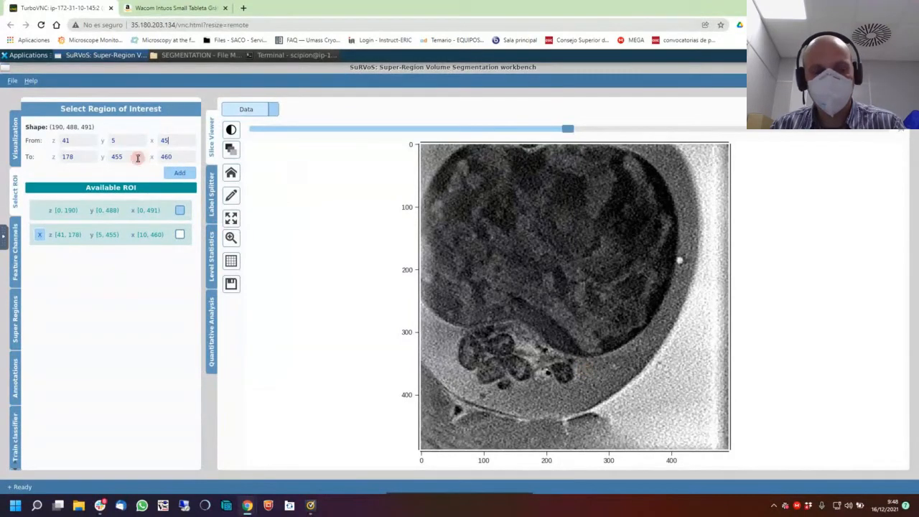
drag(181, 156, 152, 158)
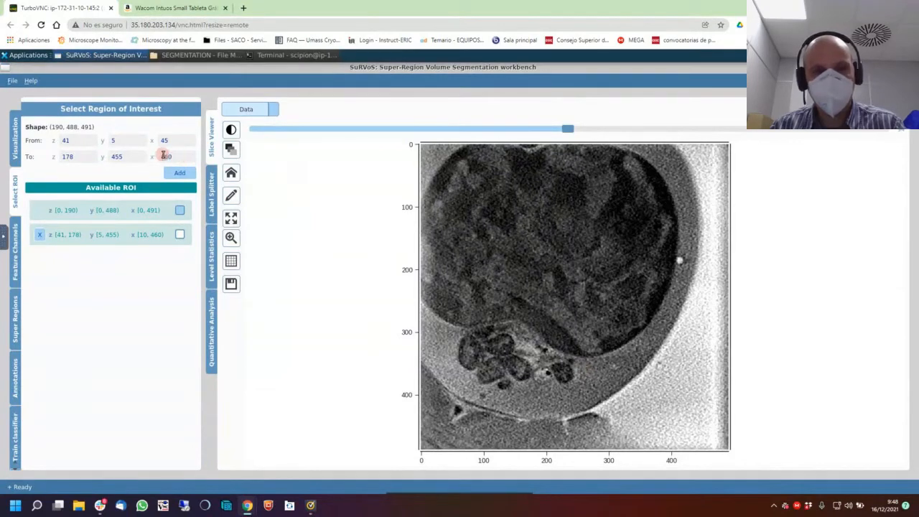
text(260)
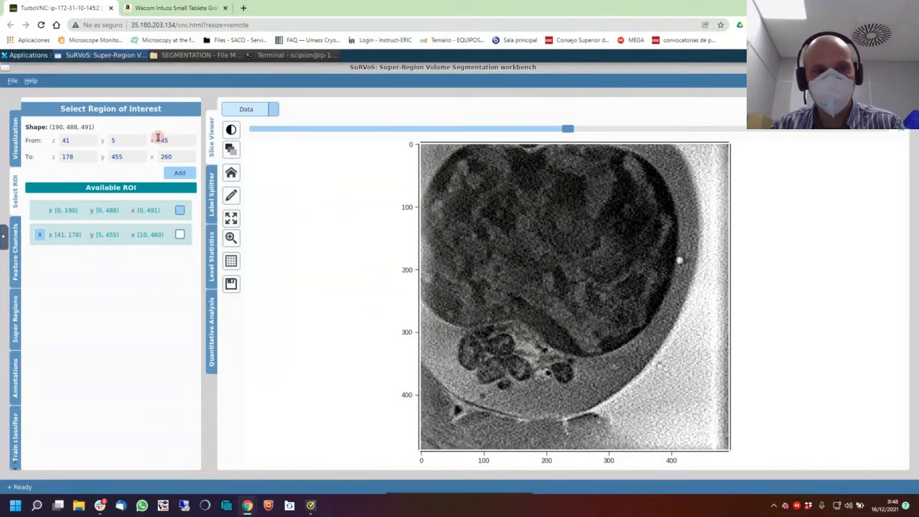
Set the new region of interest's y limits from 270 to 400 and add it to the available ROIs.
drag(123, 155, 107, 155)
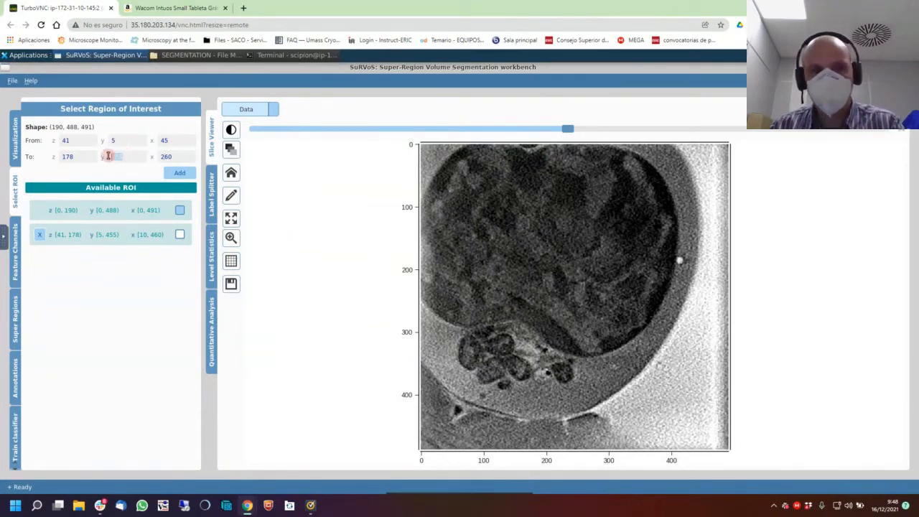
text(270)
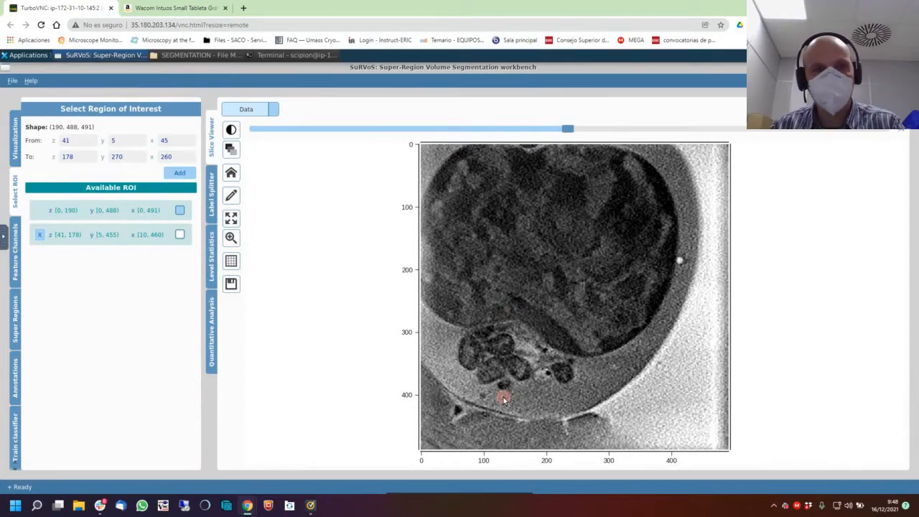
click(131, 138)
click(106, 145)
text(27)
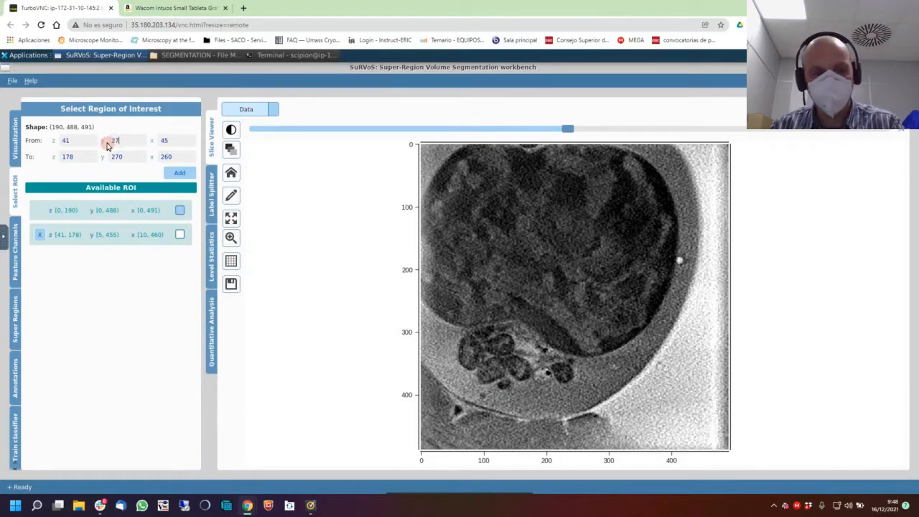
text(0)
drag(126, 157, 94, 156)
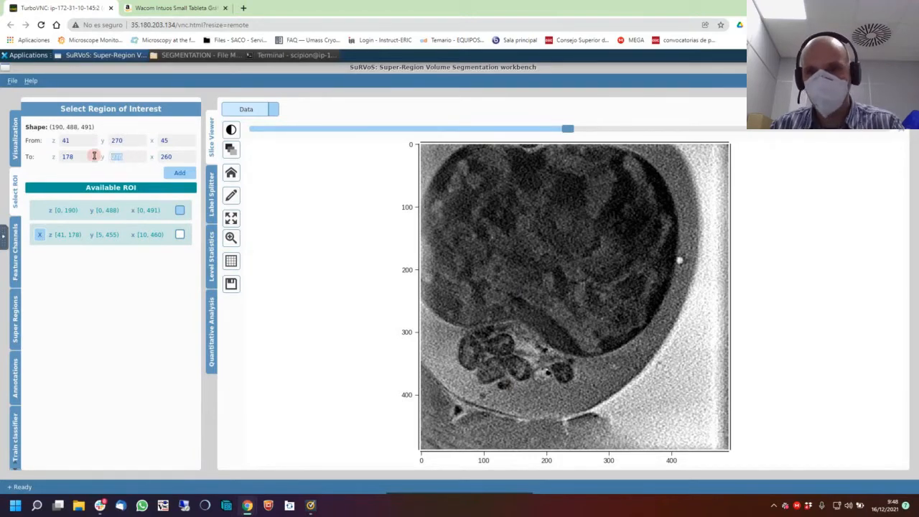
text(4)
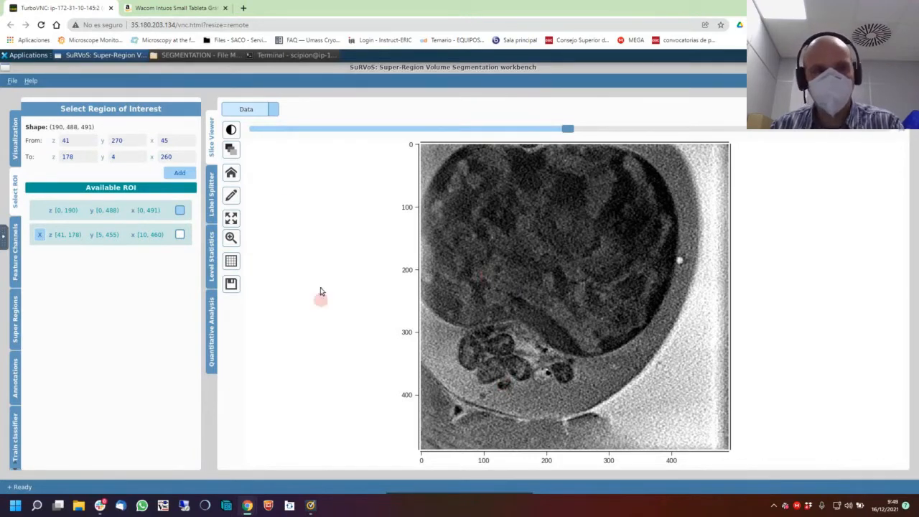
click(122, 156)
text(00)
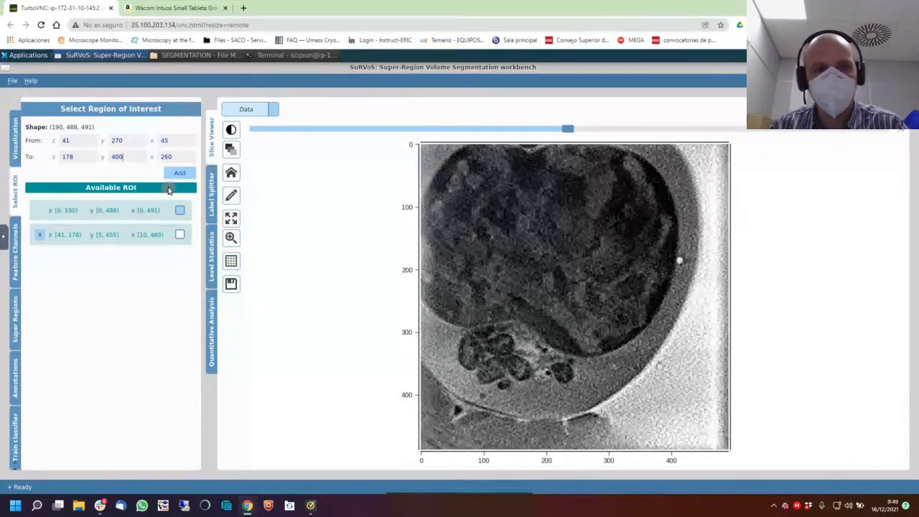
click(179, 173)
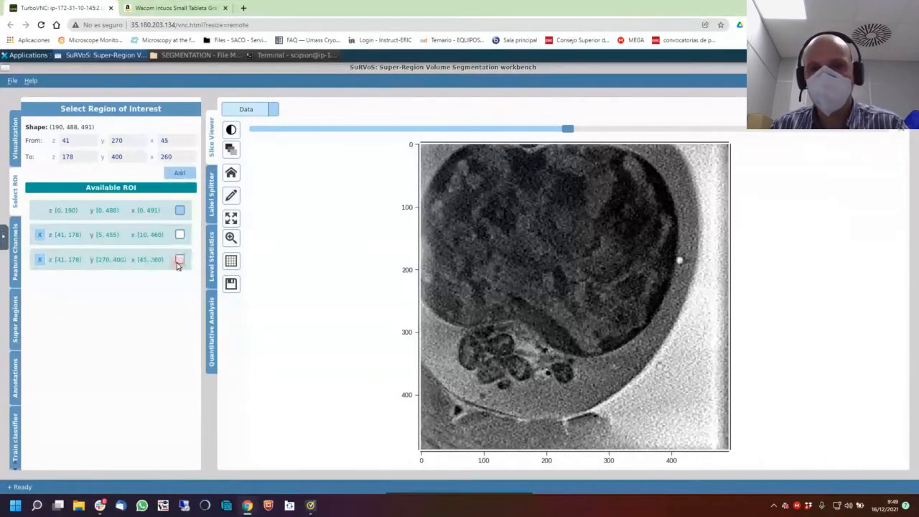
Activate the organelle region, inspect its slices and switch back to the full volume for comparison.
click(180, 260)
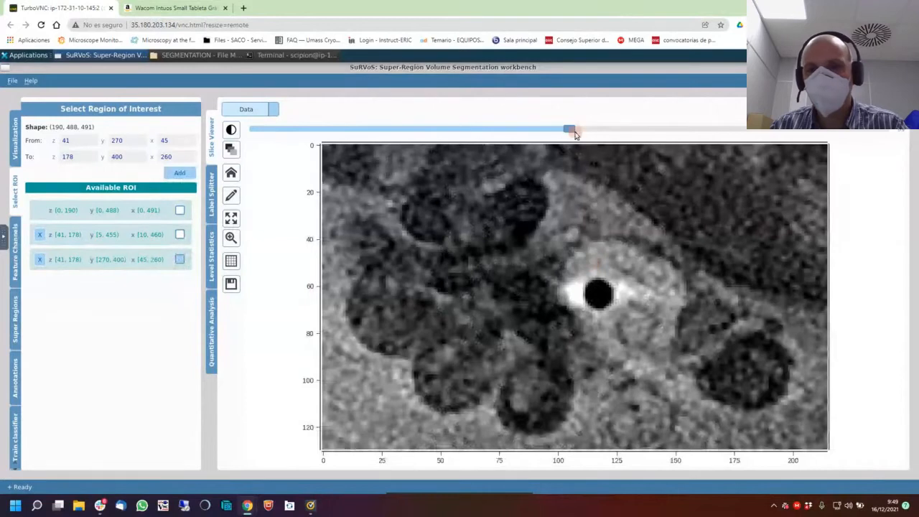
drag(572, 130, 591, 153)
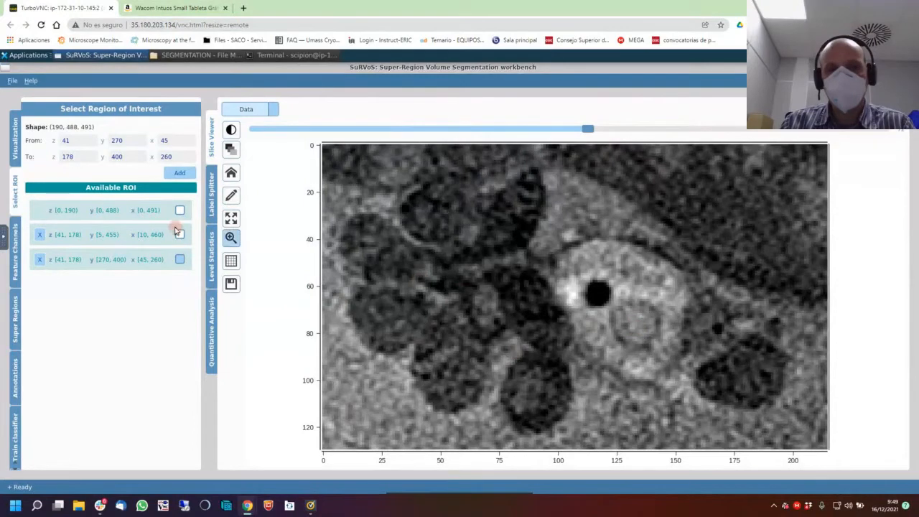
click(179, 235)
click(179, 210)
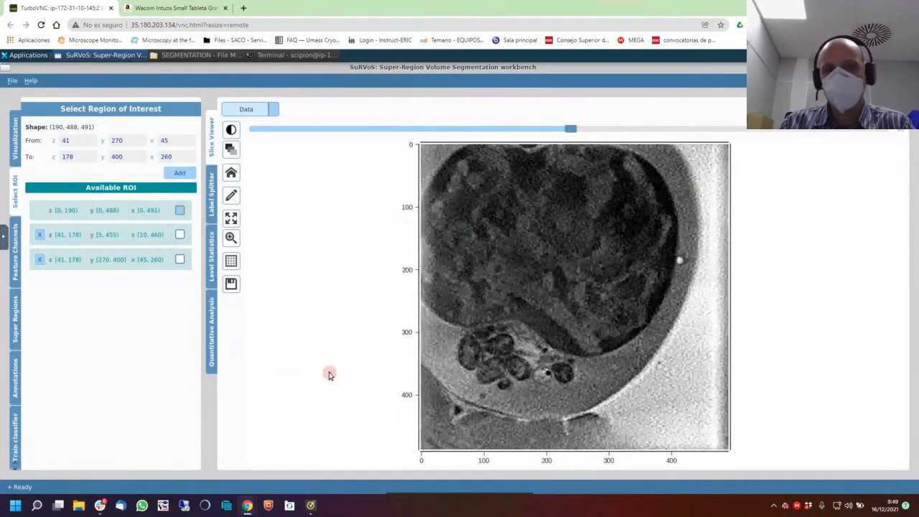
Make the larger cropped region (y 5–455, x 10–460) the active ROI and review the available feature channel types.
click(180, 236)
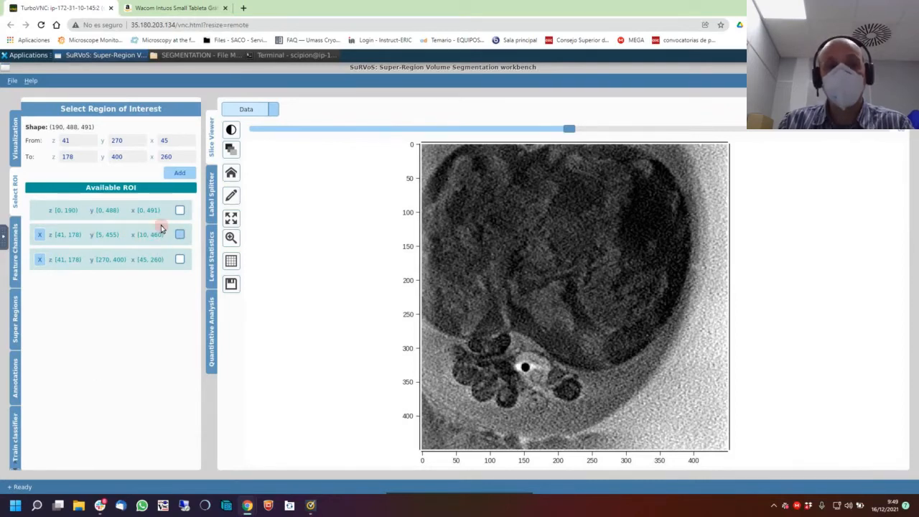
click(16, 253)
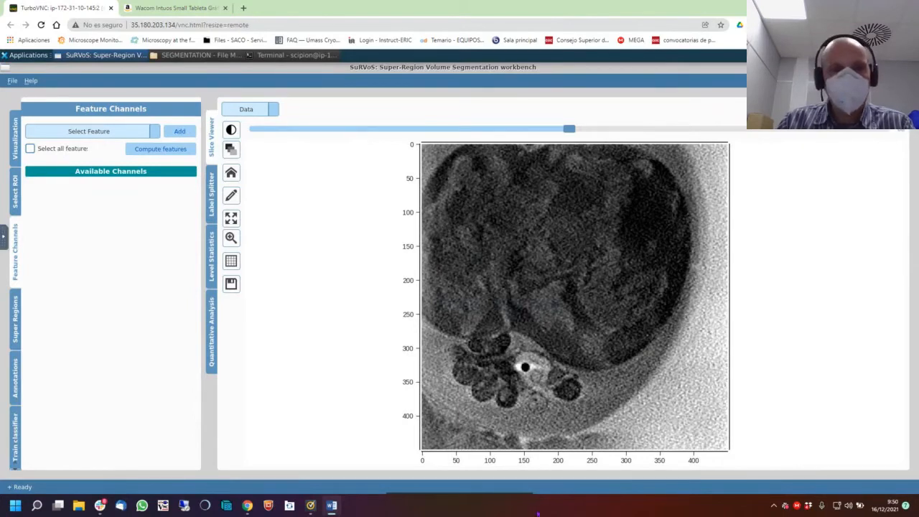
click(118, 130)
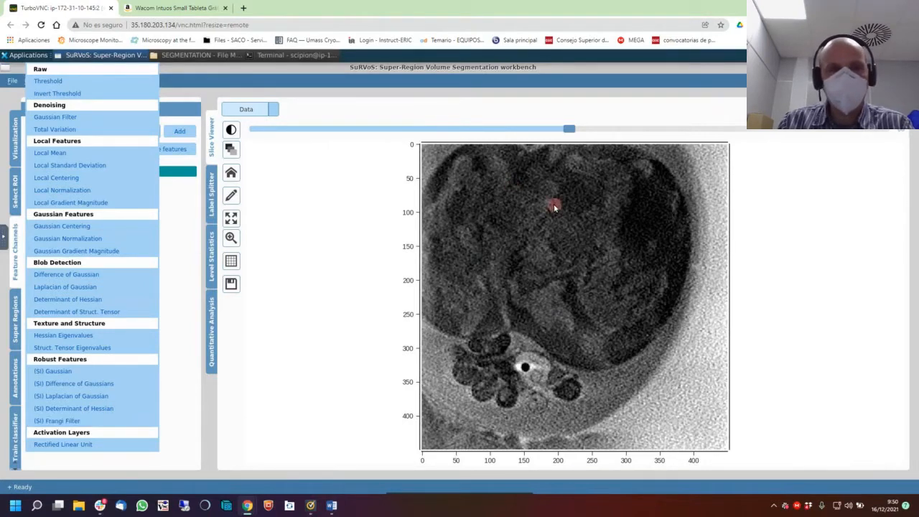
click(207, 96)
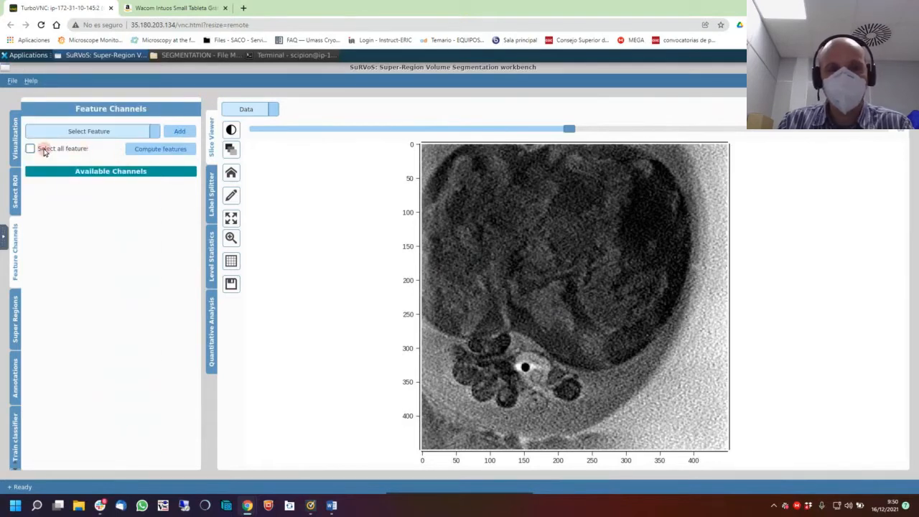
Add a Gaussian Filter feature channel and show its parameters, trying the Clamp option on and off.
click(146, 130)
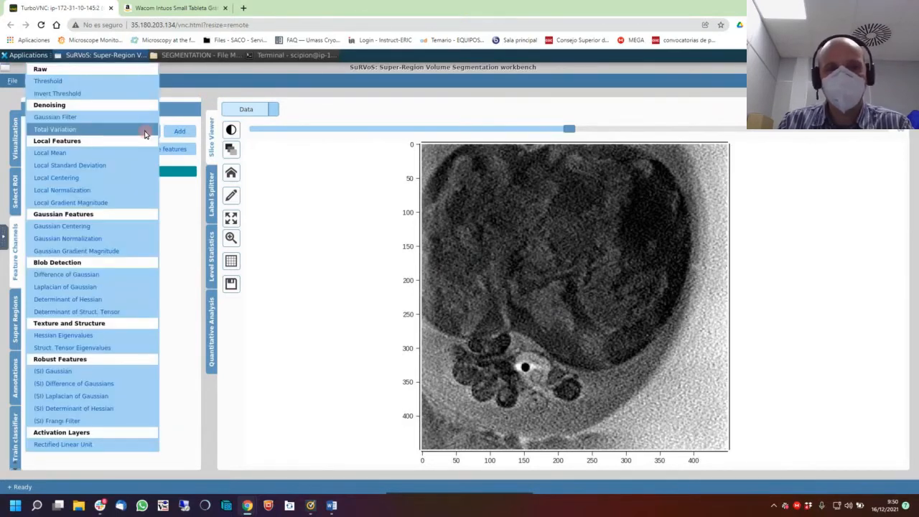
click(72, 117)
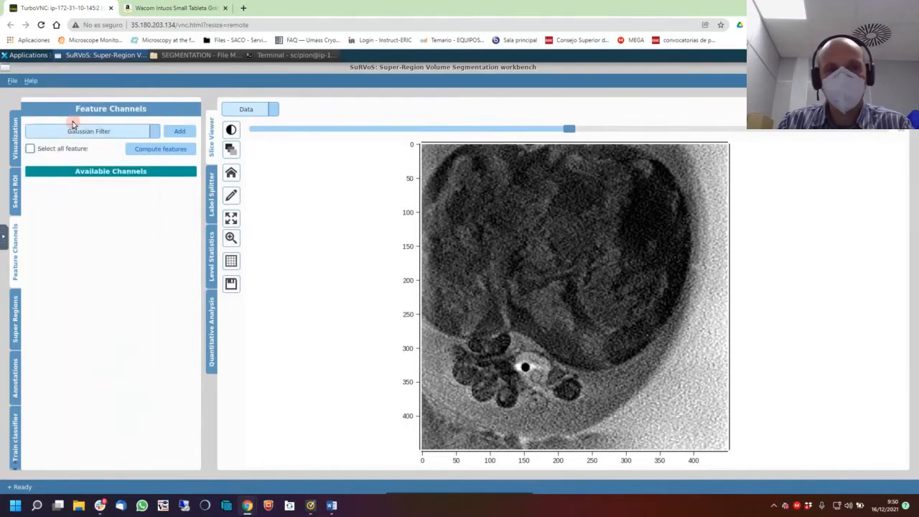
click(185, 133)
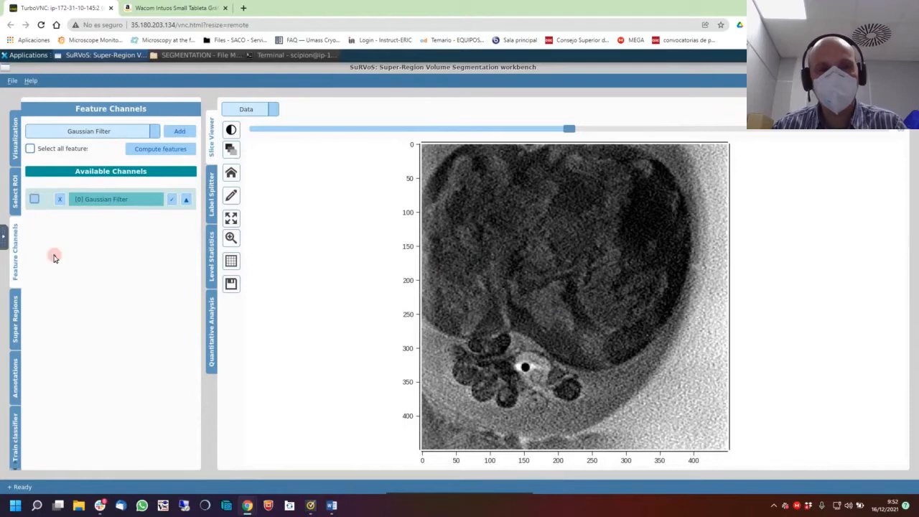
click(186, 200)
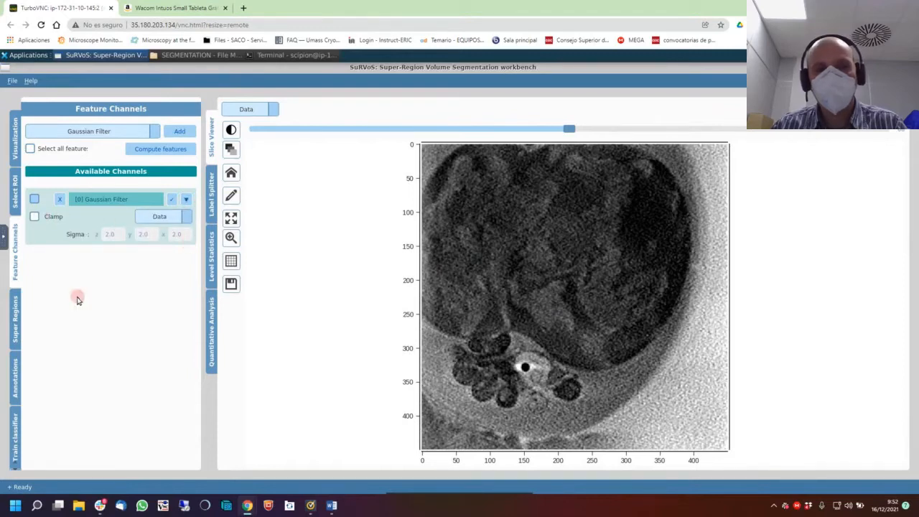
click(33, 216)
click(34, 216)
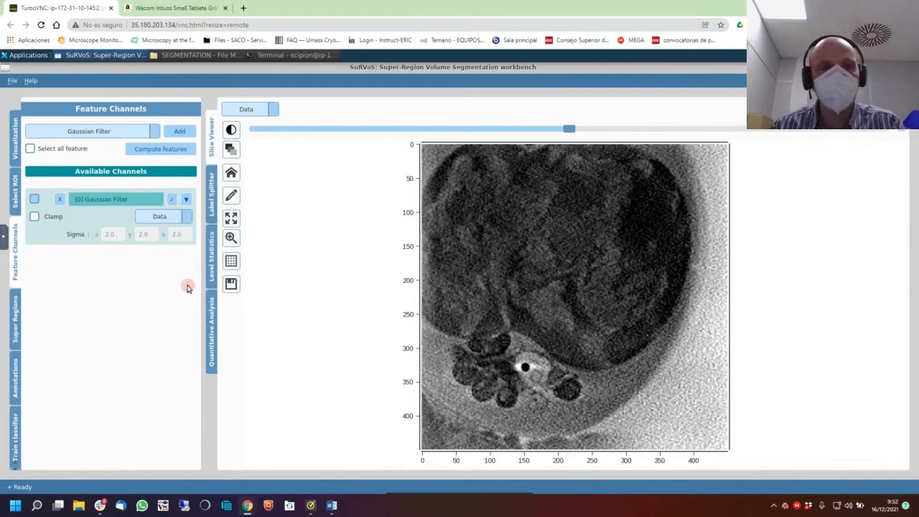
Compute the Gaussian Filter channel on the cropped data and delete that channel.
click(173, 199)
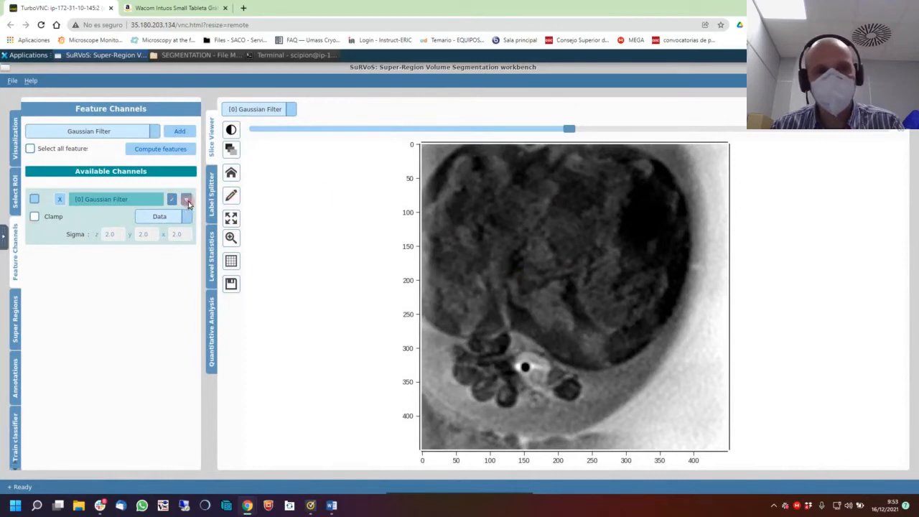
click(60, 199)
click(60, 199)
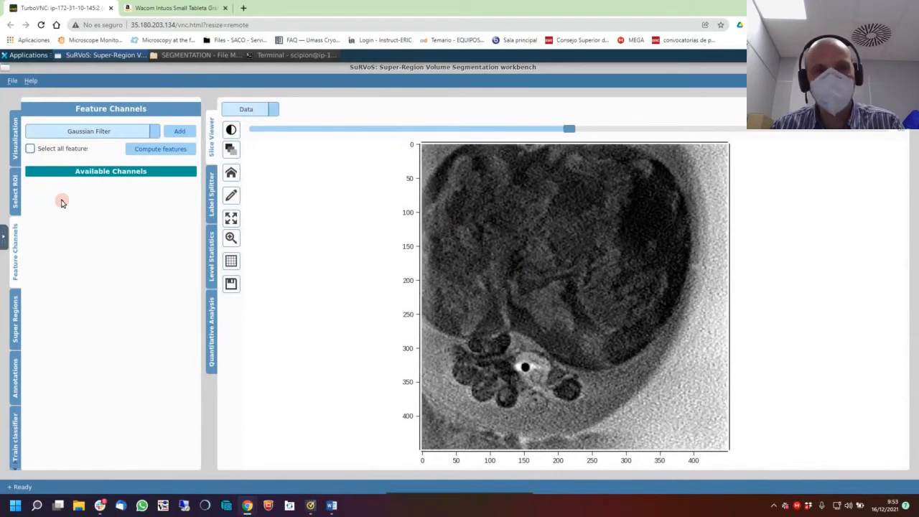
Add a fresh Gaussian Filter feature channel and mark it as selected.
click(153, 131)
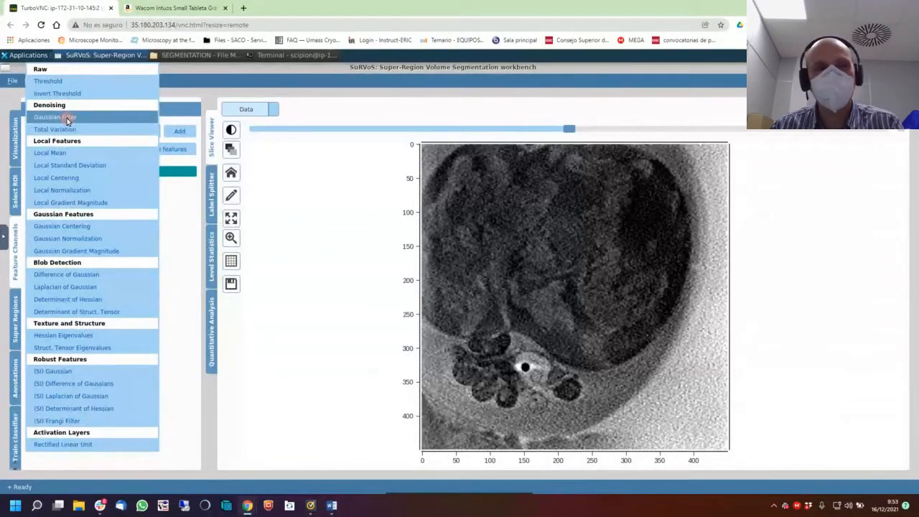
click(66, 119)
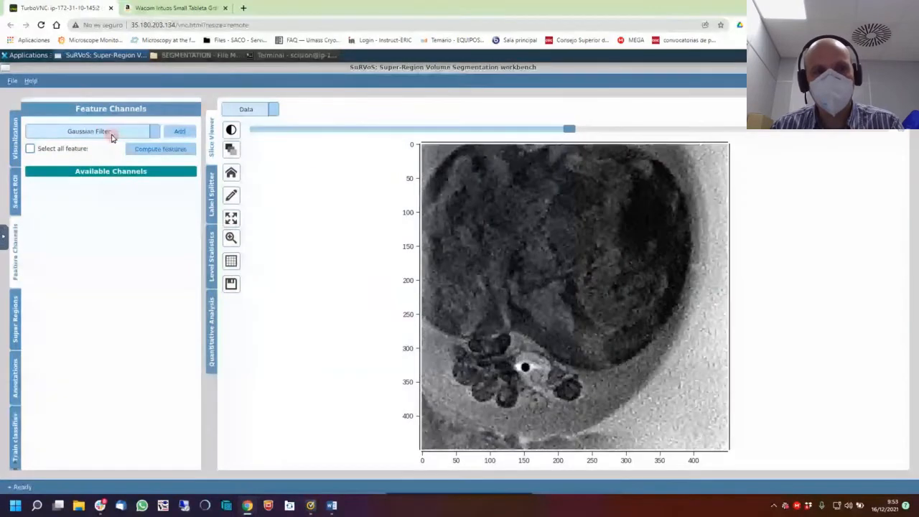
click(179, 131)
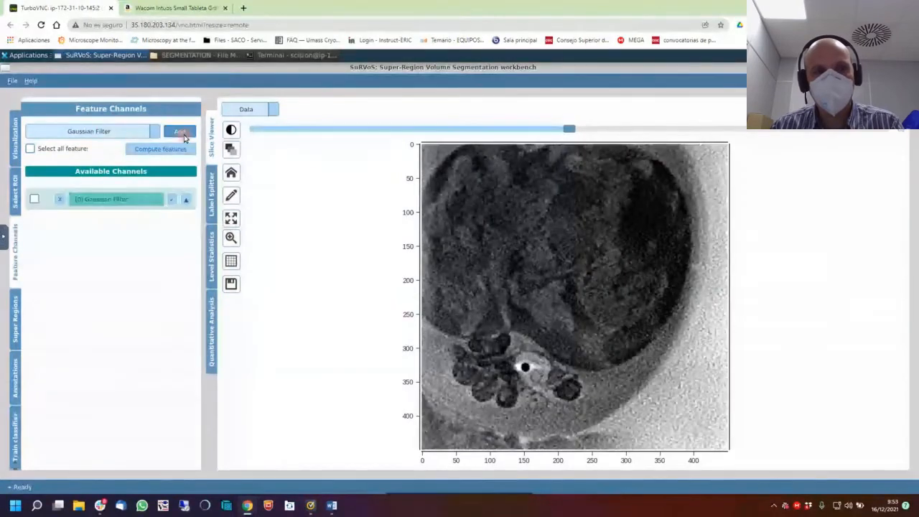
click(35, 201)
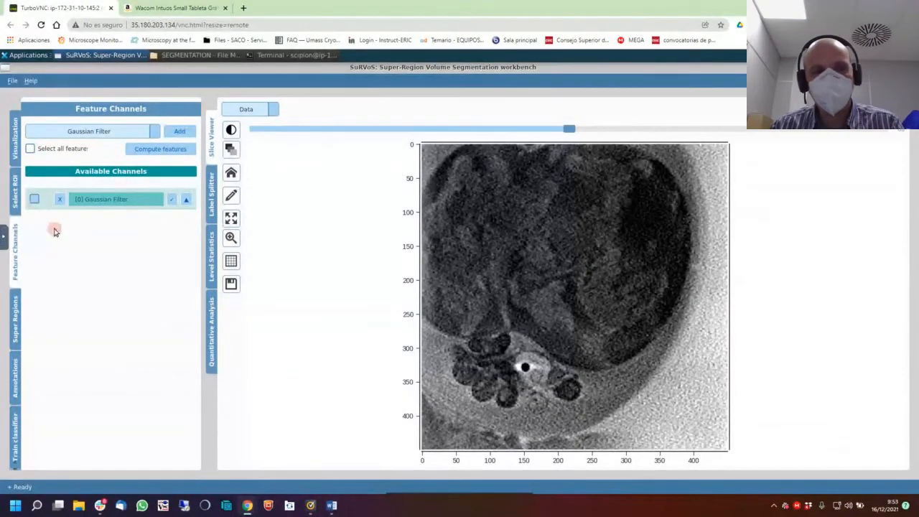
Show the Gaussian Filter channel's parameters, compute it on the data and recompute it with Clamp enabled.
click(187, 201)
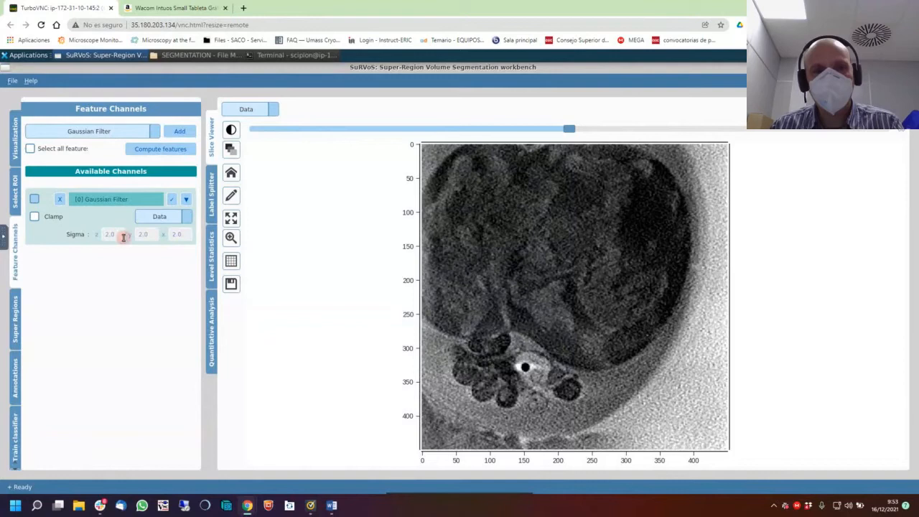
click(173, 200)
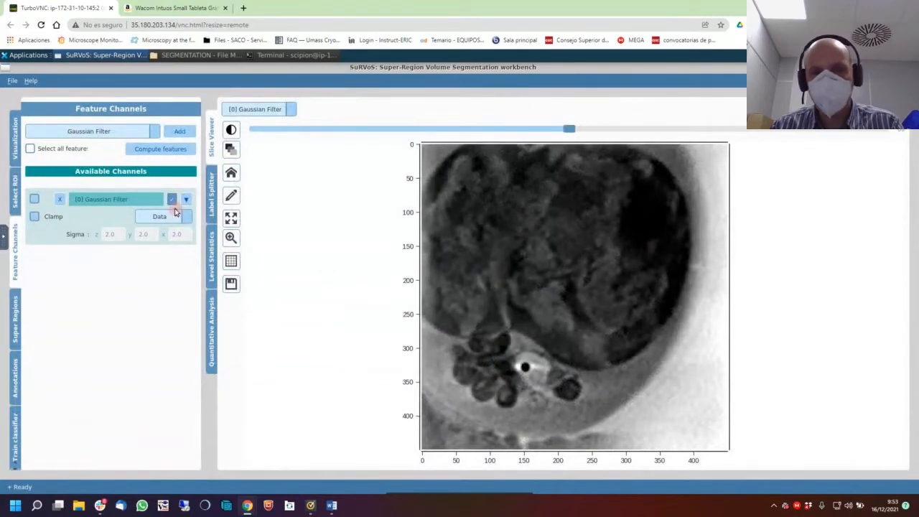
click(172, 201)
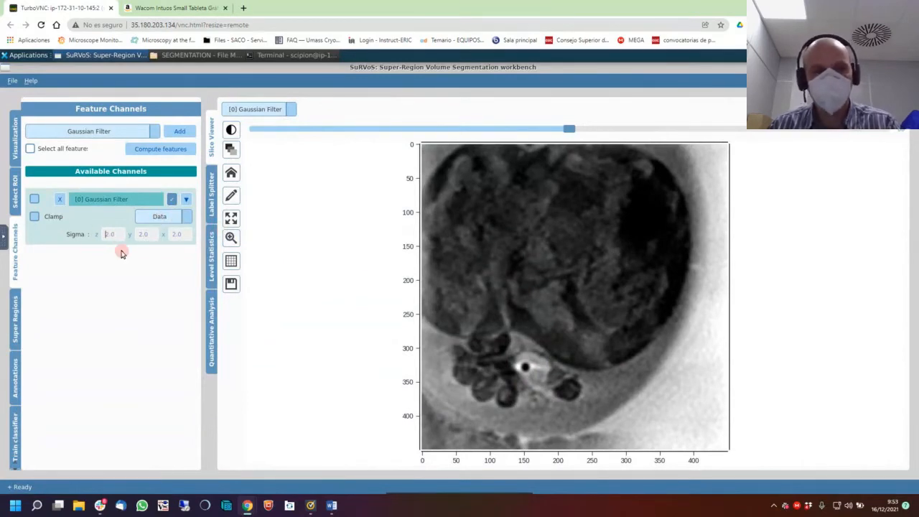
Set the Gaussian Filter's sigma to 10 in z, y and x and compute the channel.
text(0)
click(154, 234)
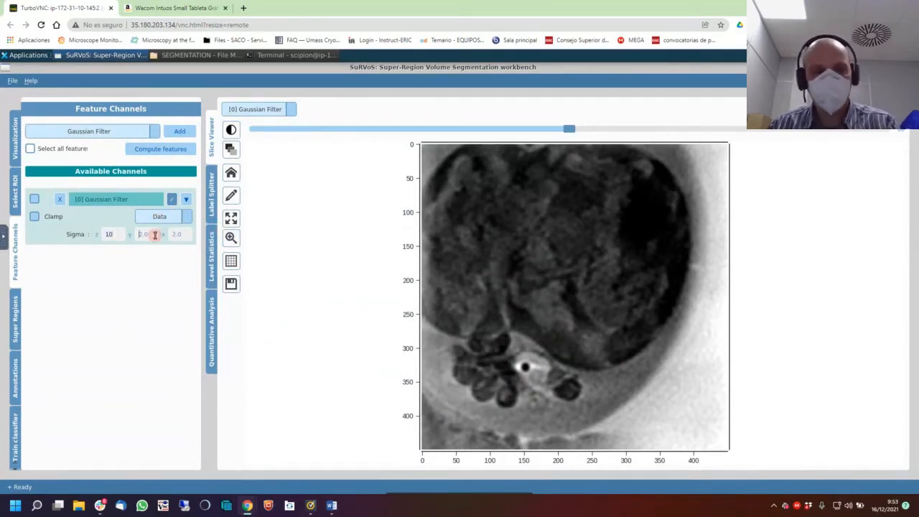
text(10)
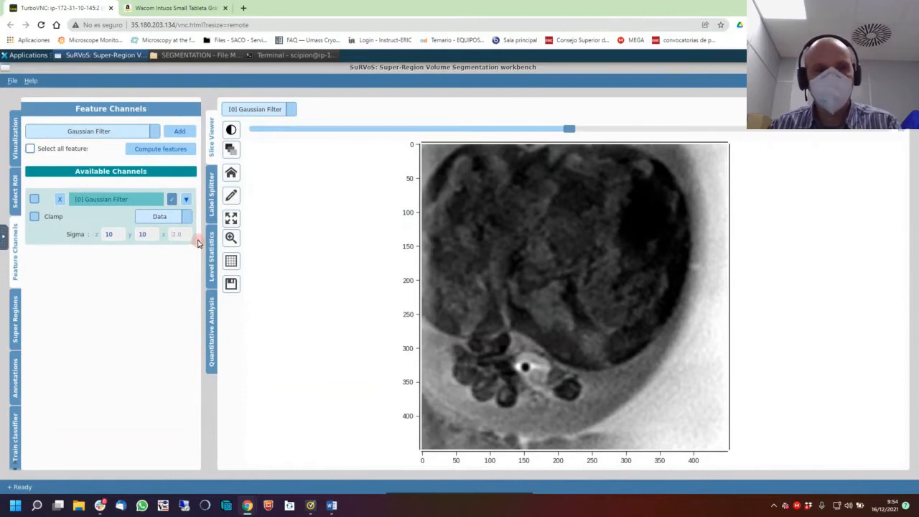
text(10)
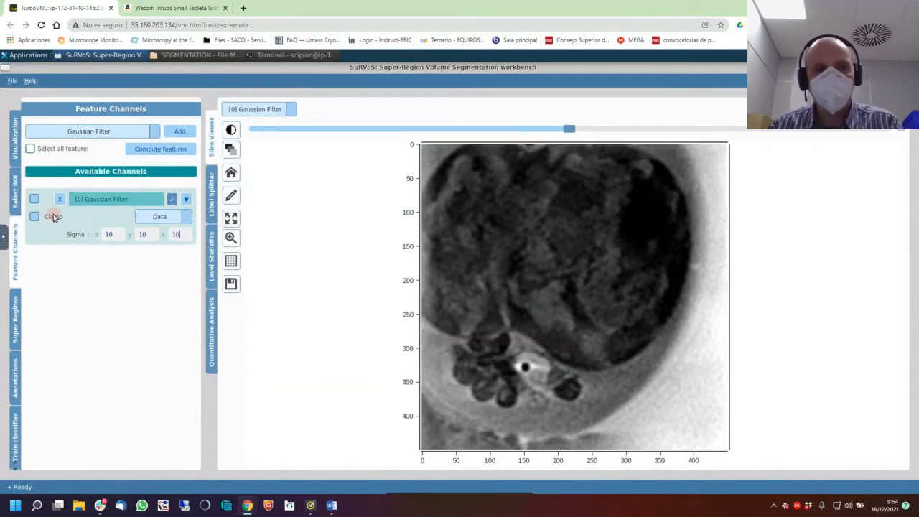
click(173, 201)
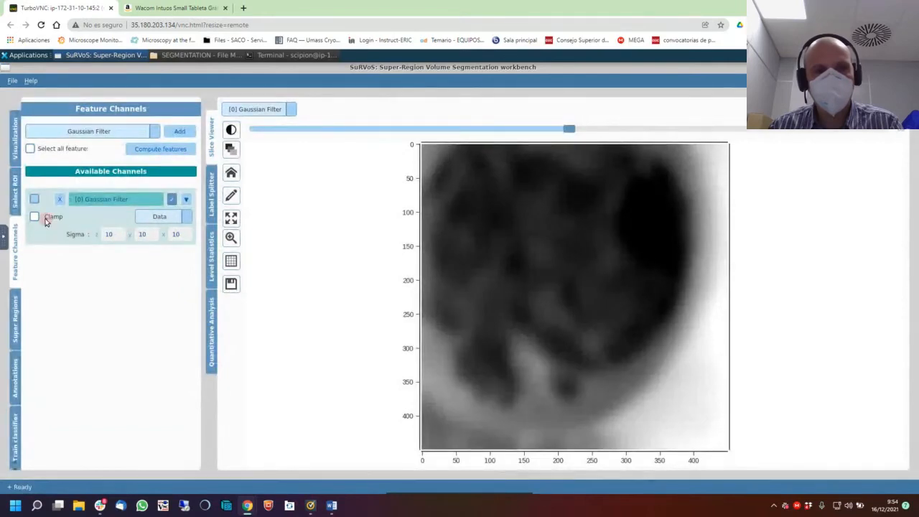
click(172, 200)
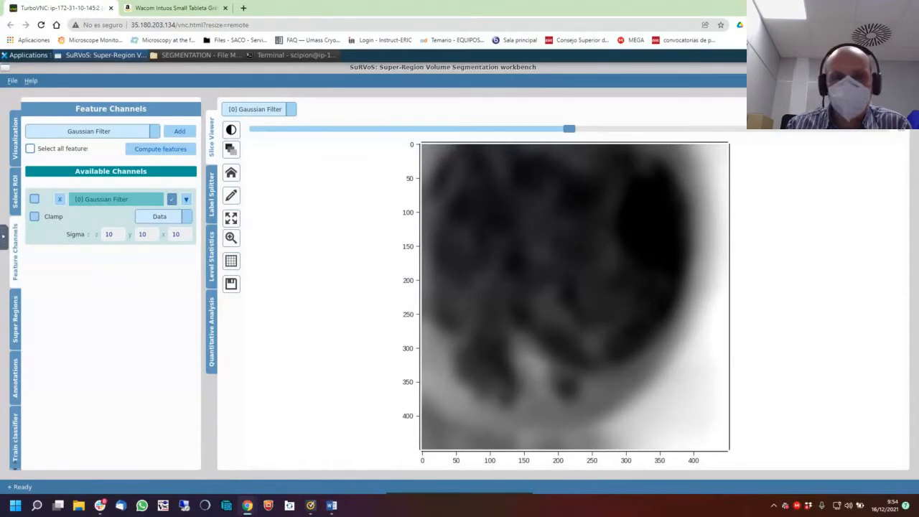
Switch to Word and review the filter instructions and their screenshot in SURVOS_training_instruct.docx.
drag(918, 240, 416, 73)
double_click(706, 84)
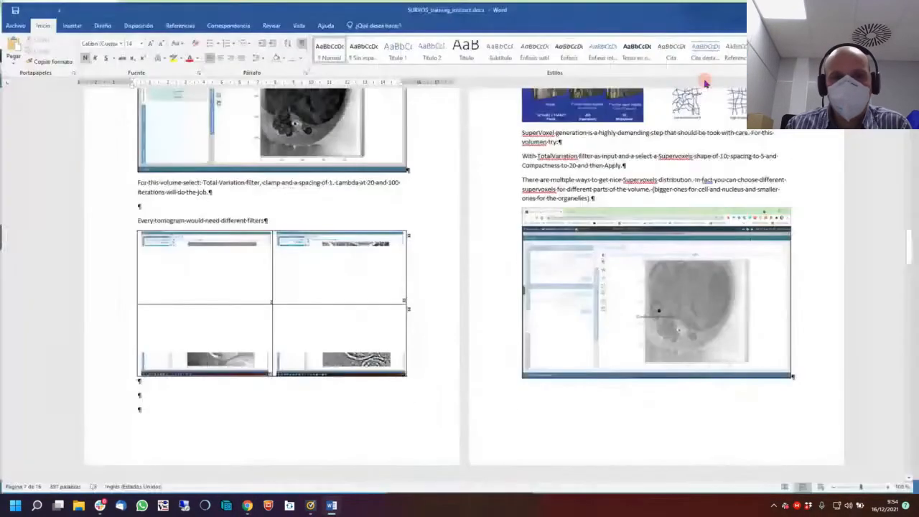
scroll(326, 216, up, 3)
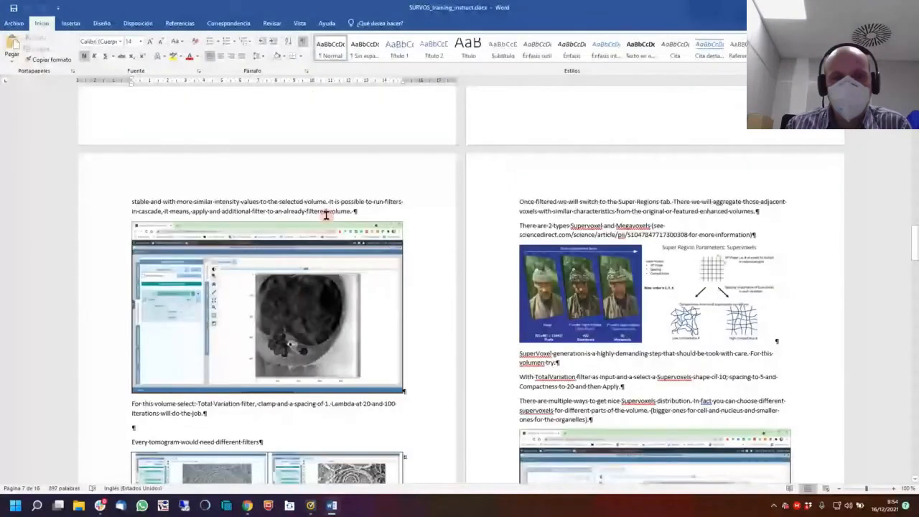
scroll(325, 216, up, 2)
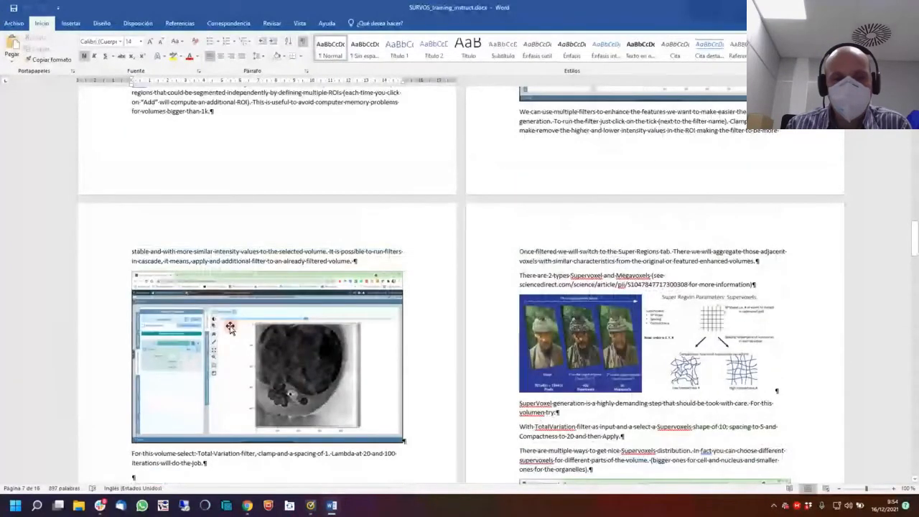
click(229, 327)
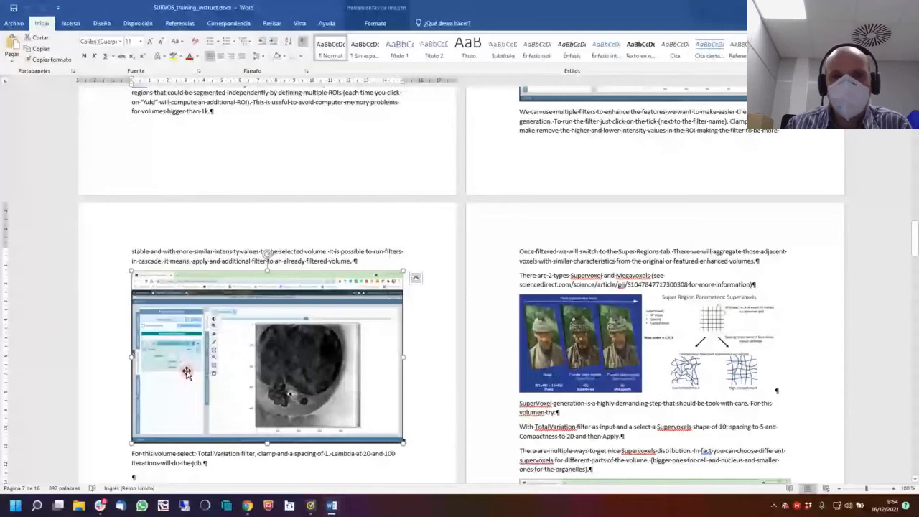
scroll(445, 269, up, 2)
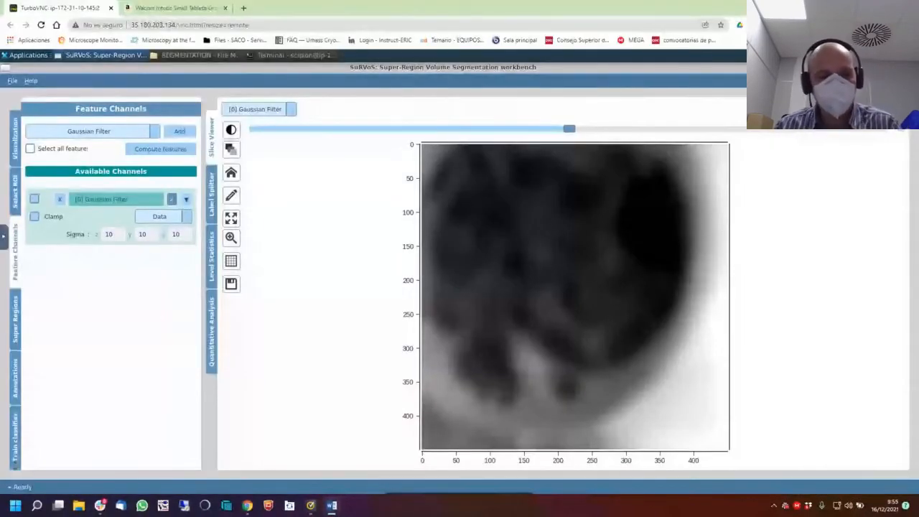
Return to SuRVoS, set the Gaussian Filter's sigma to 2 in z, y and x, and recompute the channel.
double_click(111, 234)
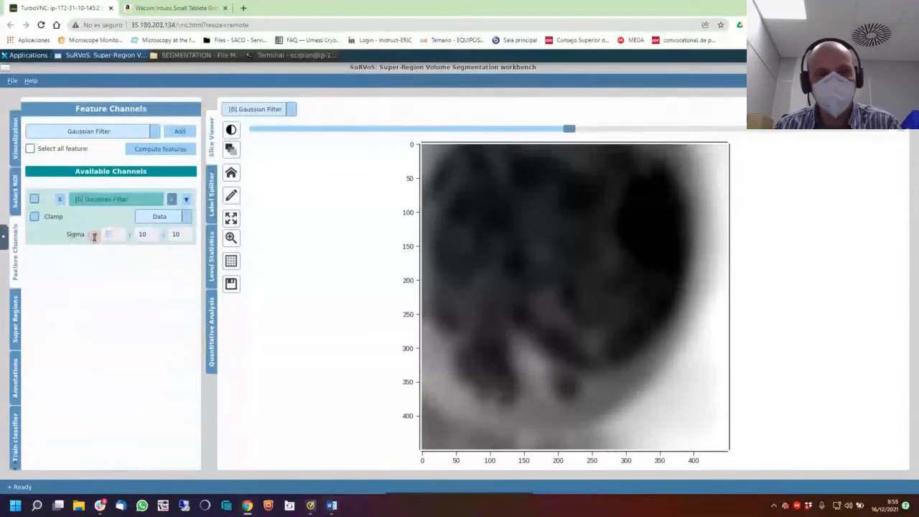
text(2)
double_click(152, 234)
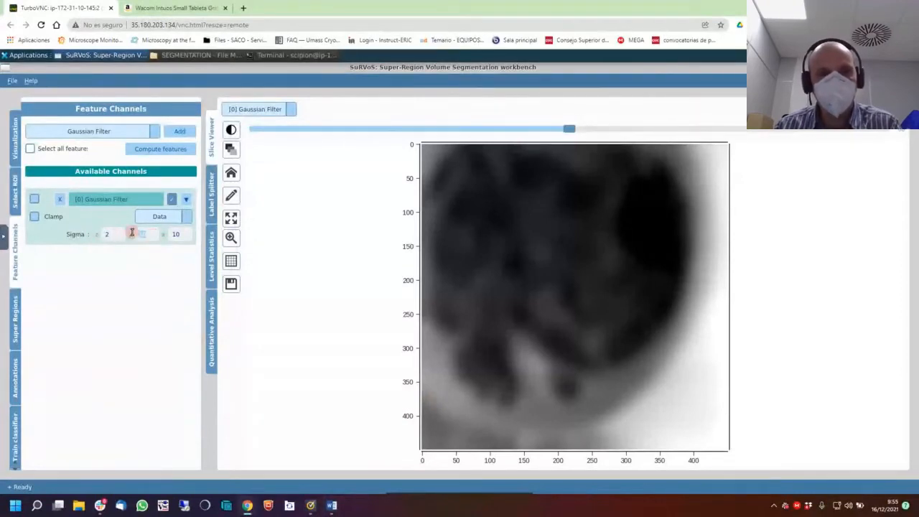
text(2)
double_click(176, 233)
text(2)
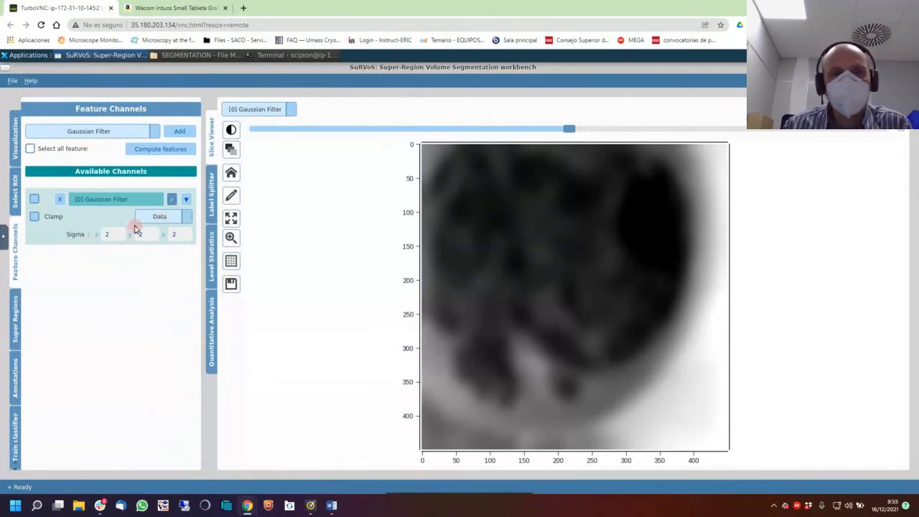
click(173, 200)
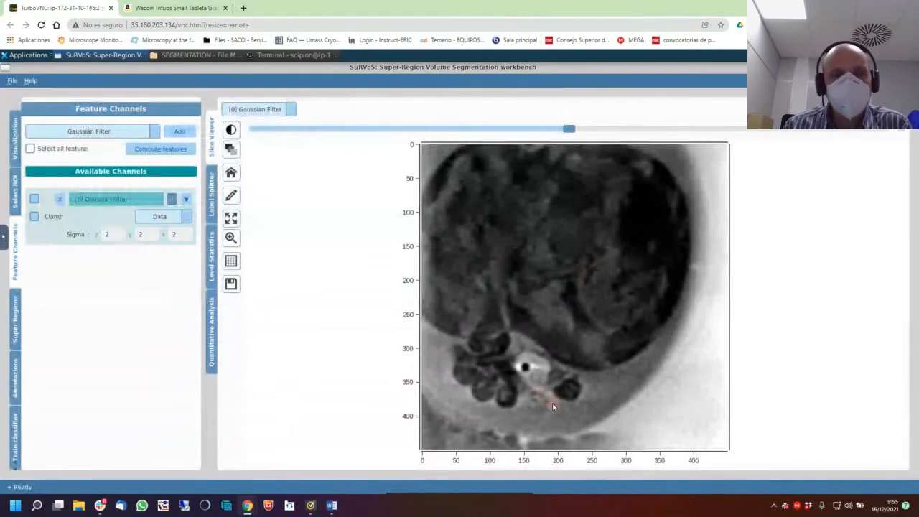
Add a Total Variation denoising channel and show its parameters.
click(153, 131)
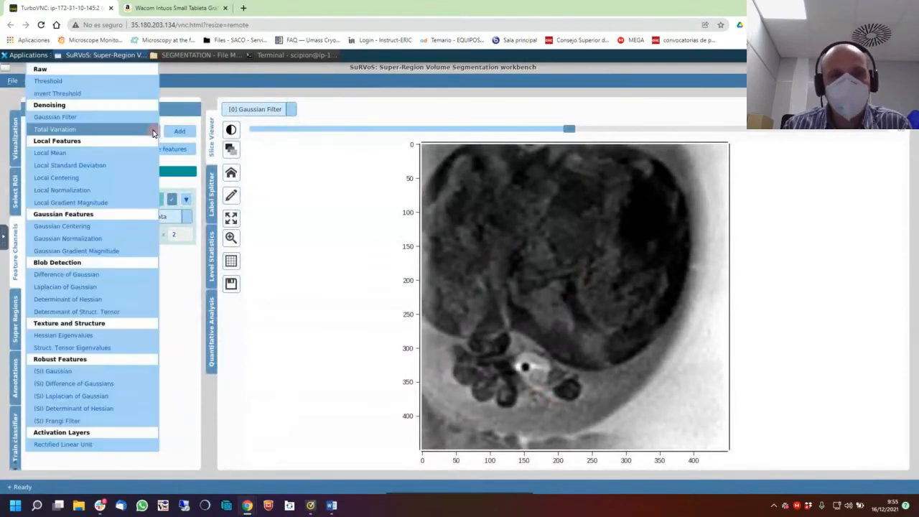
click(79, 129)
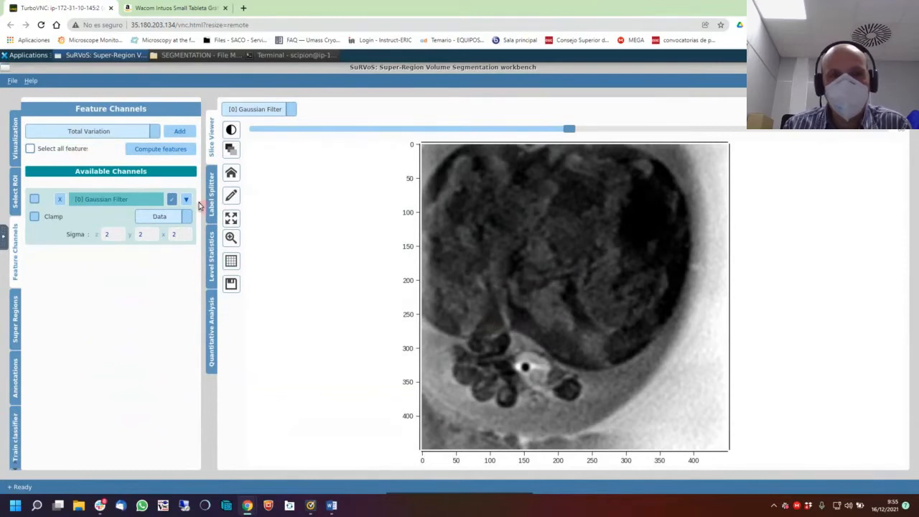
click(180, 131)
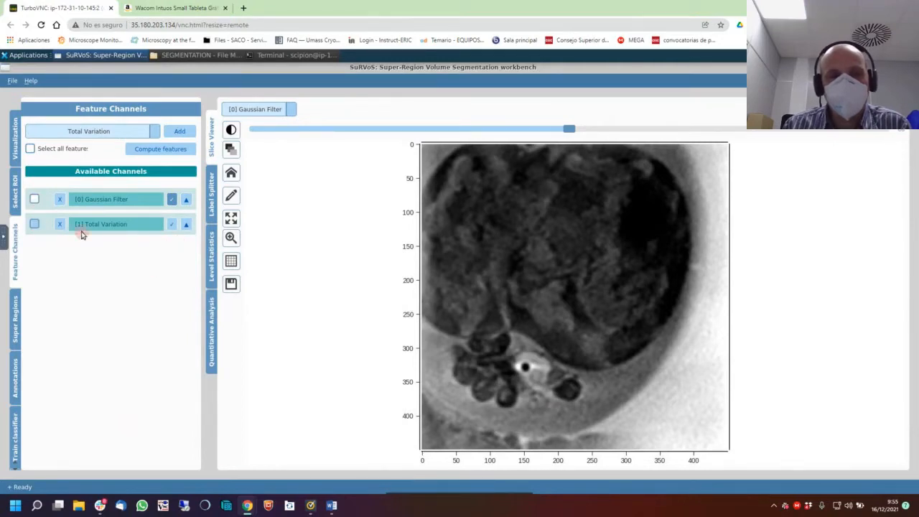
click(185, 224)
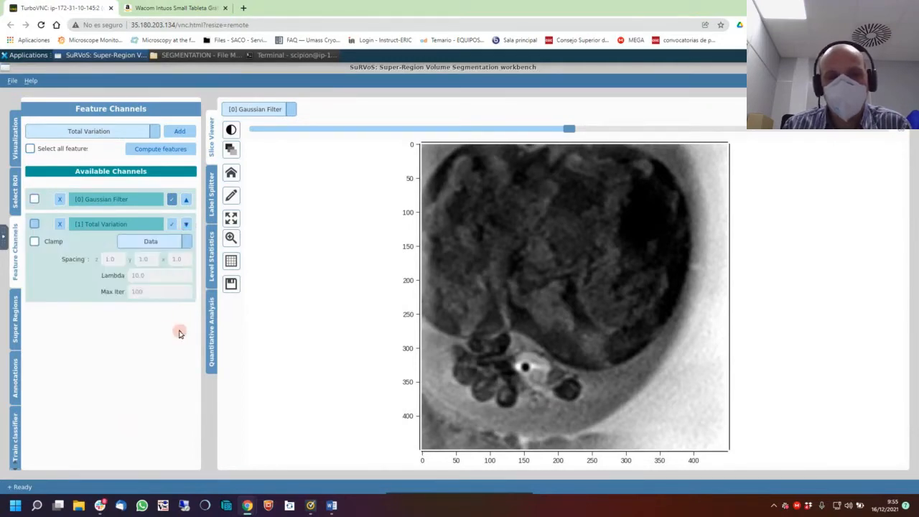
Set Data as the source of the Total Variation channel and compute it.
click(173, 245)
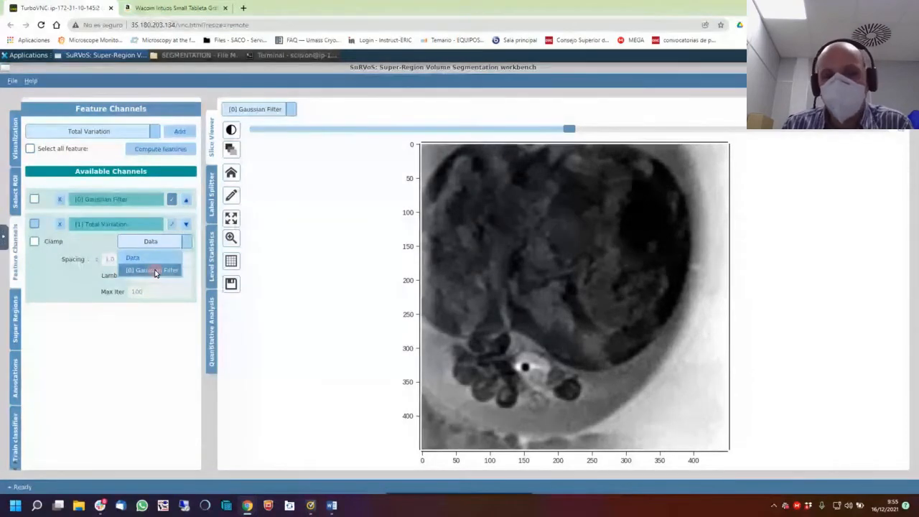
click(153, 257)
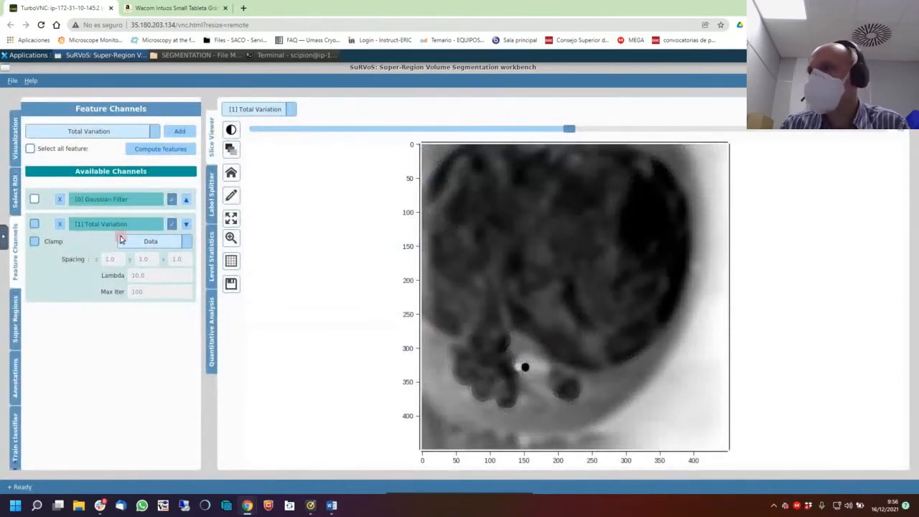
click(161, 243)
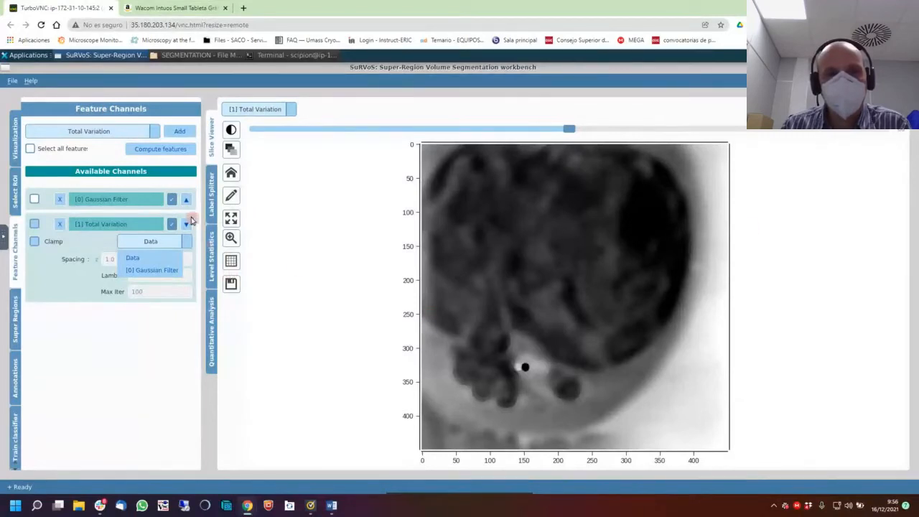
click(150, 262)
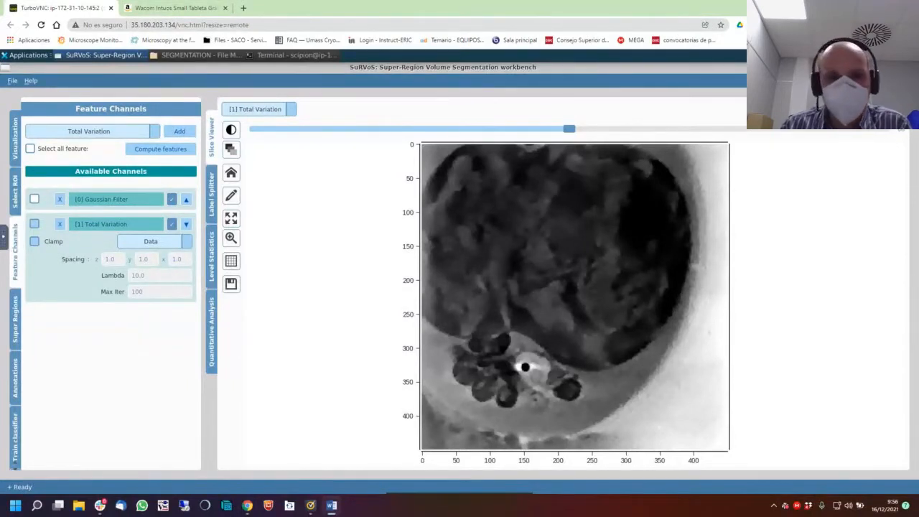
Switch to the Word training document and examine the Total Variation parameters in its enlarged feature channels screenshot.
drag(918, 273, 498, 75)
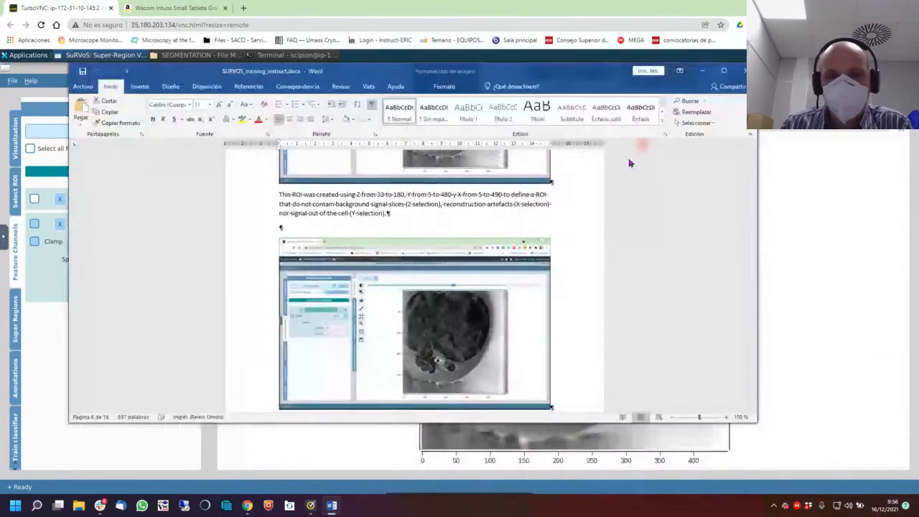
drag(697, 417, 711, 420)
scroll(636, 302, down, 5)
scroll(636, 304, up, 3)
scroll(636, 302, down, 2)
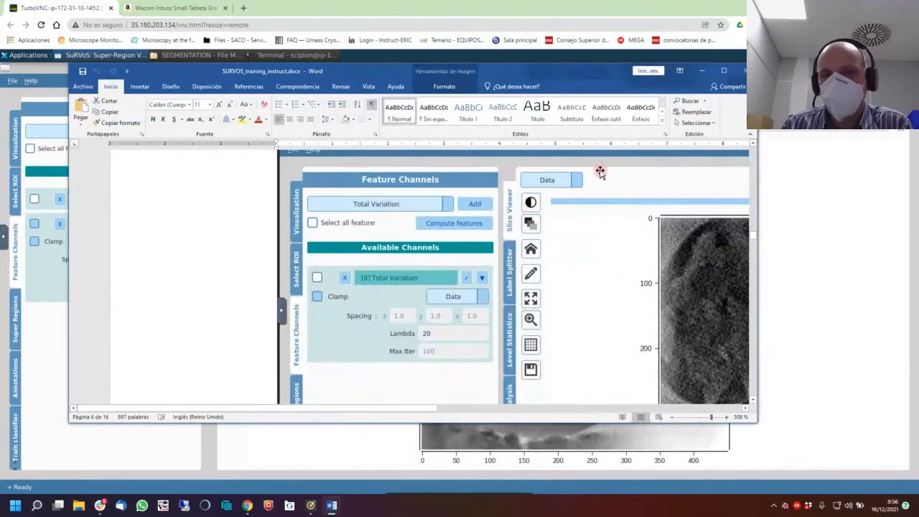
Return to SuRVoS, set the Total Variation channel's Lambda to 20 and recompute it.
drag(373, 74, 918, 74)
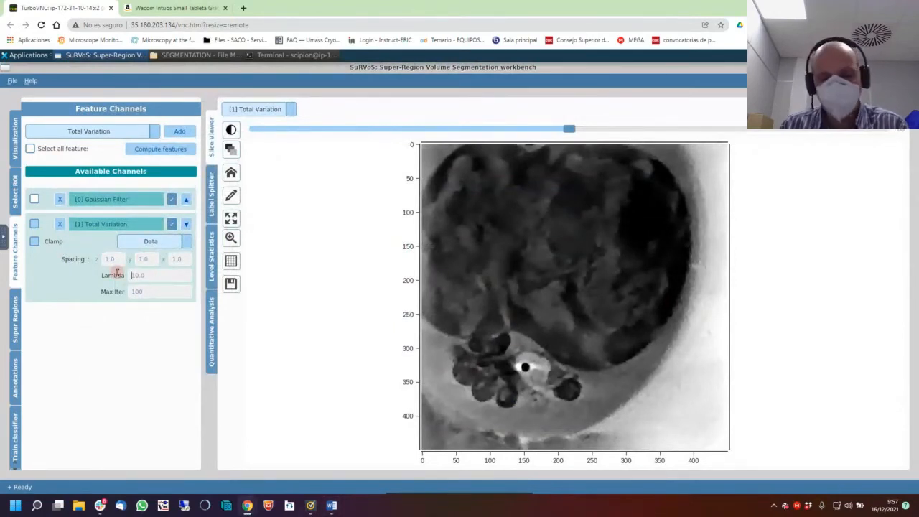
text(20)
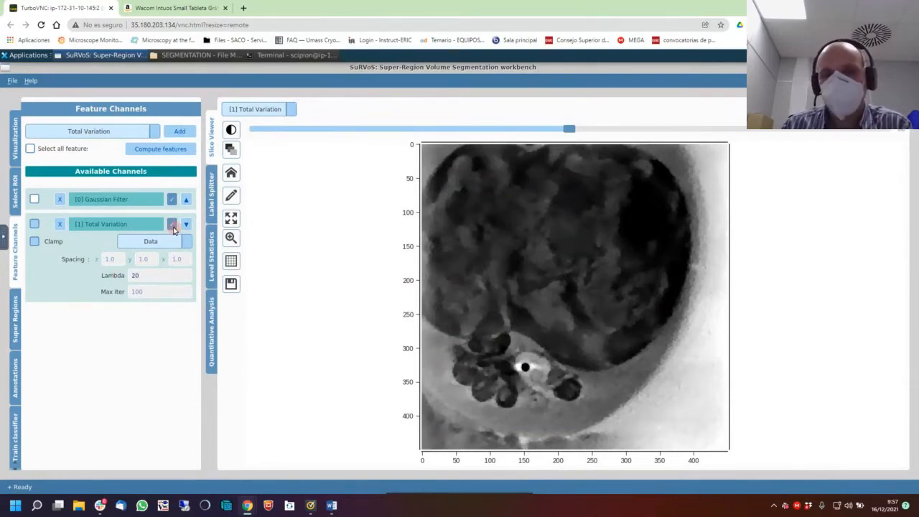
click(172, 225)
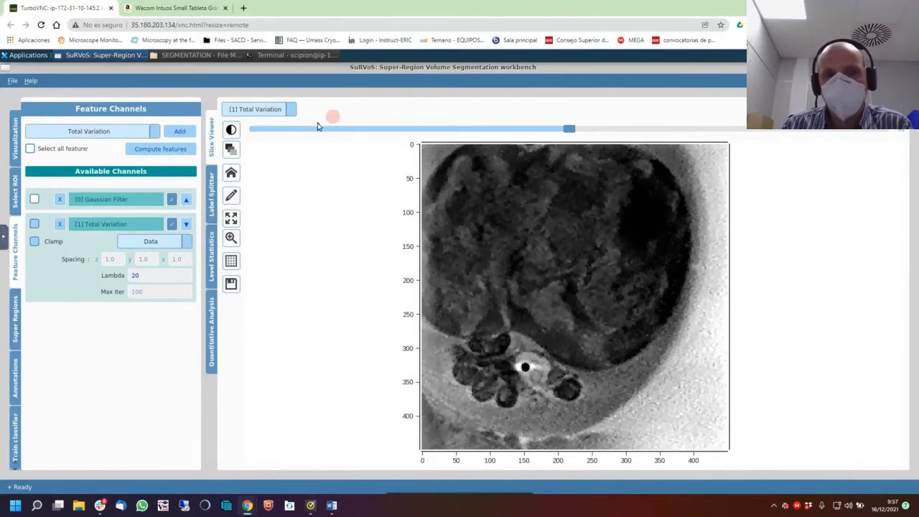
Move to an earlier slice and compare the Data, Gaussian Filter and Total Variation volumes, ending on Gaussian Filter.
click(257, 113)
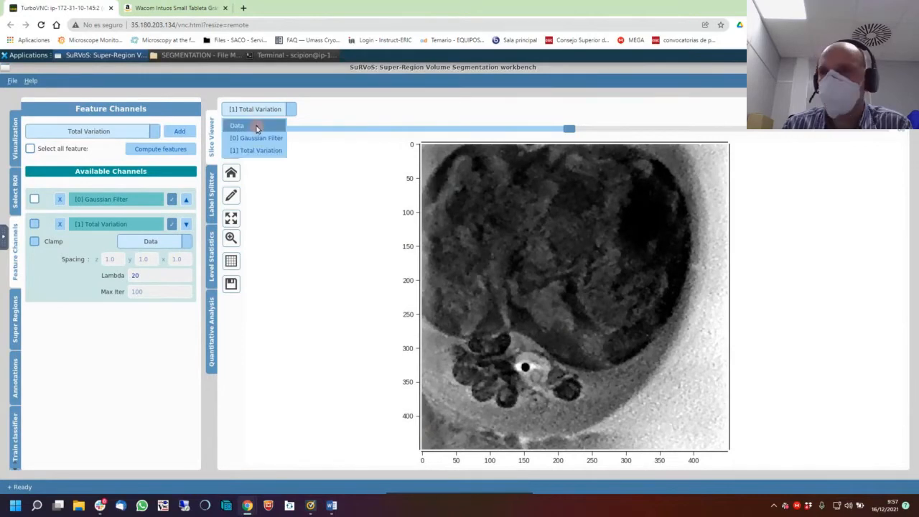
click(255, 109)
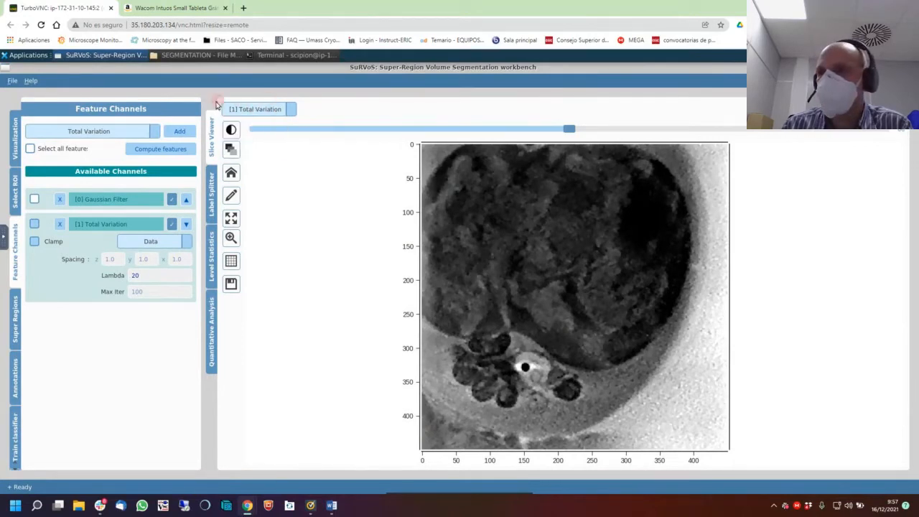
click(289, 129)
click(291, 109)
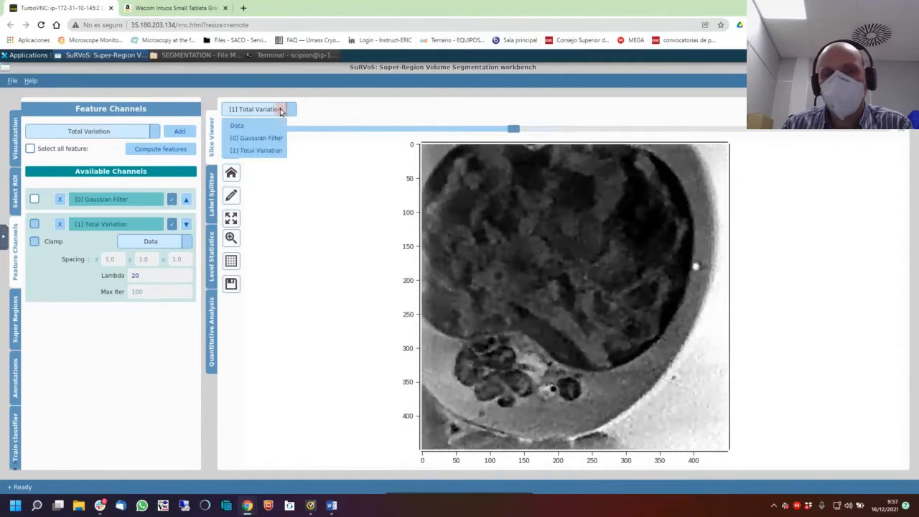
click(252, 125)
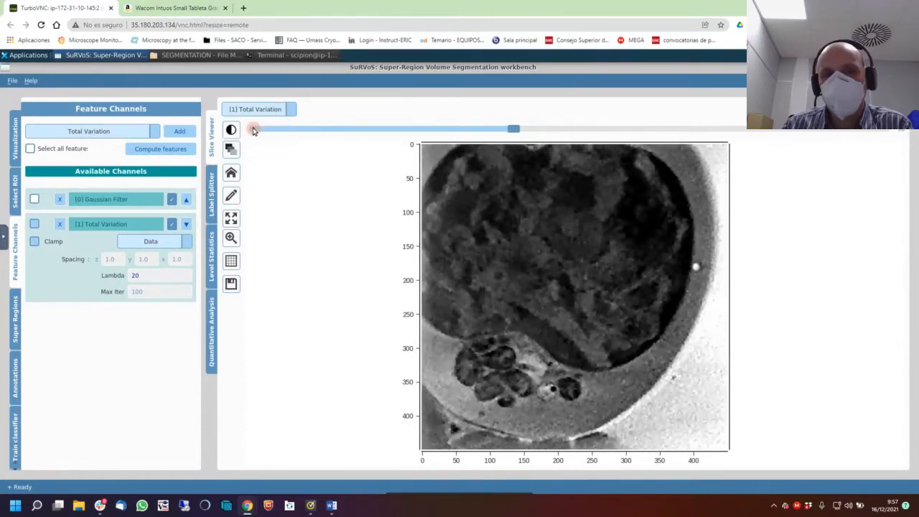
click(257, 109)
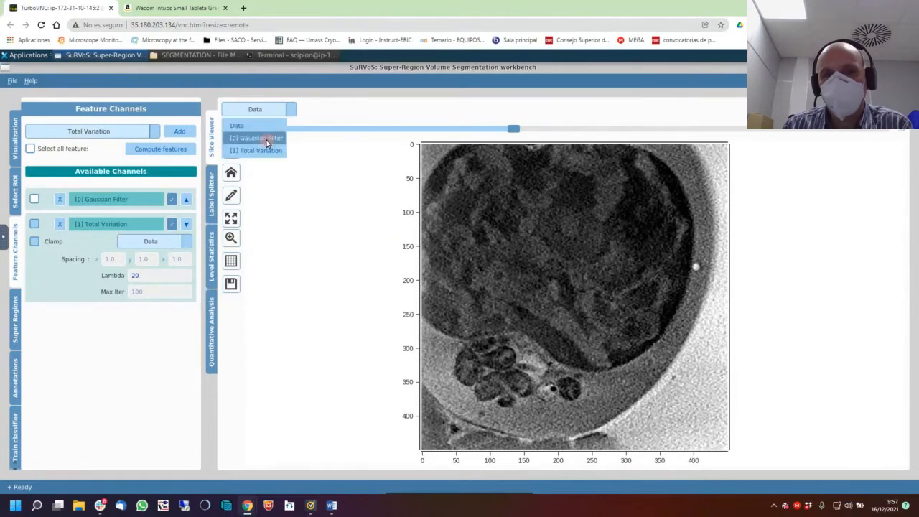
click(263, 136)
click(270, 113)
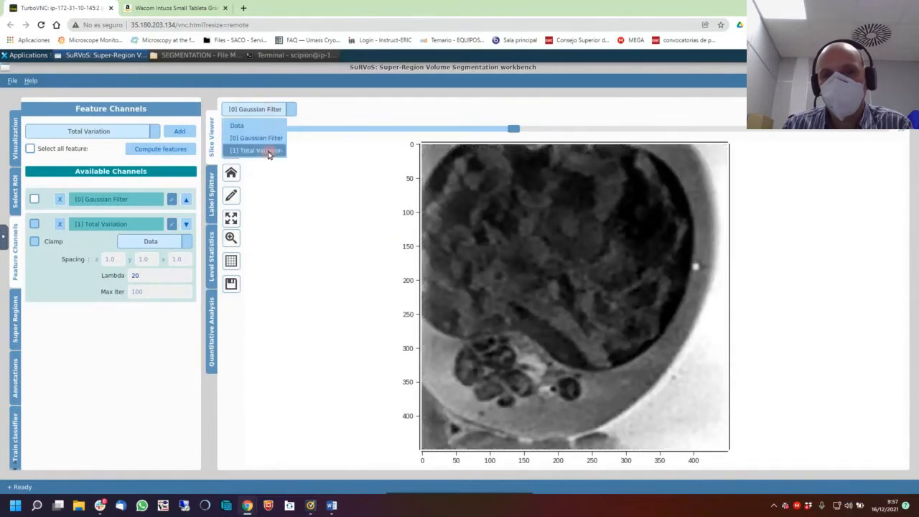
click(267, 150)
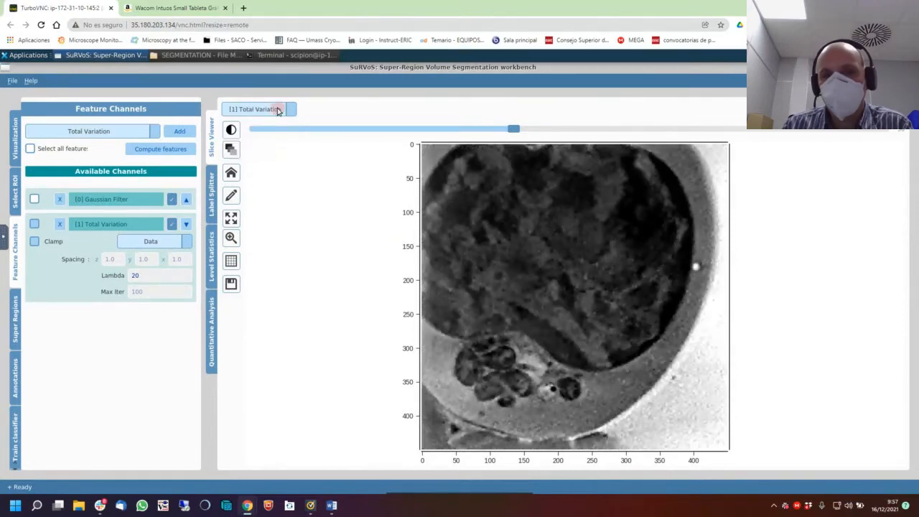
click(281, 110)
click(273, 137)
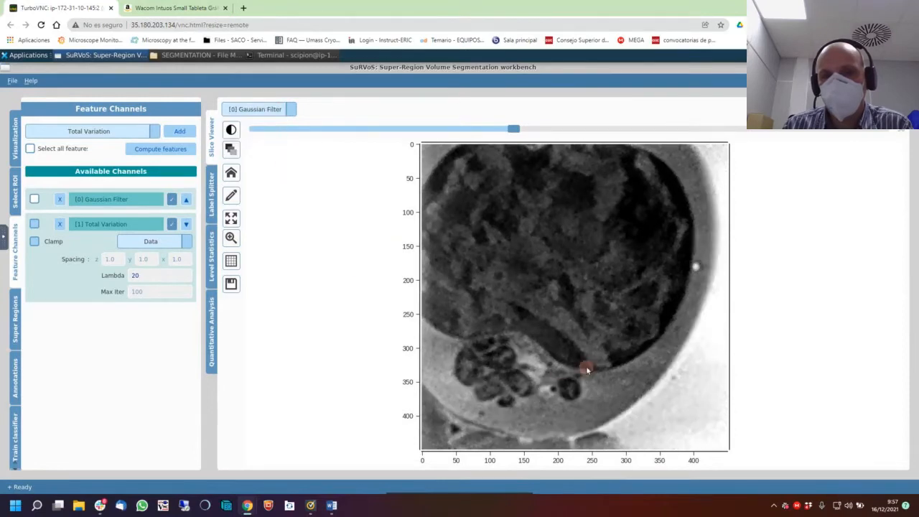
Display the Total Variation volume in the slice viewer and add a Hessian Eigenvalues feature channel.
click(273, 112)
click(271, 151)
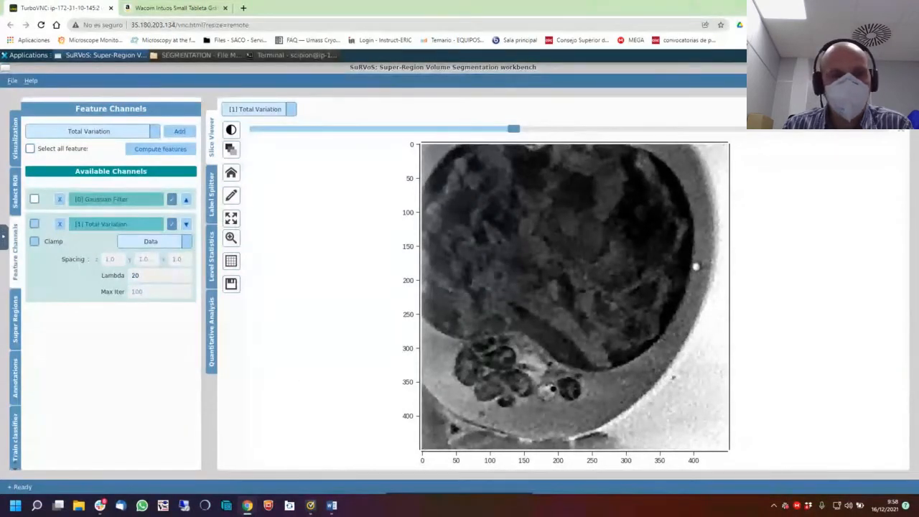
click(128, 133)
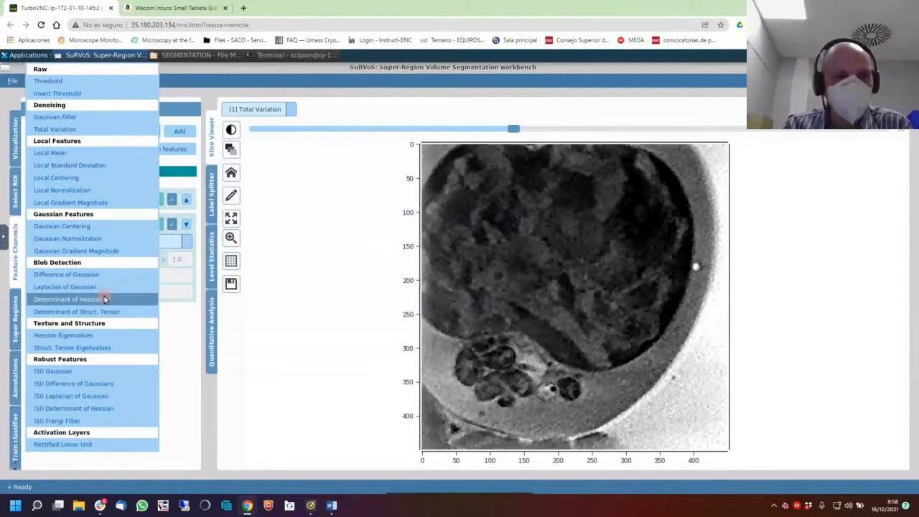
click(87, 336)
click(178, 131)
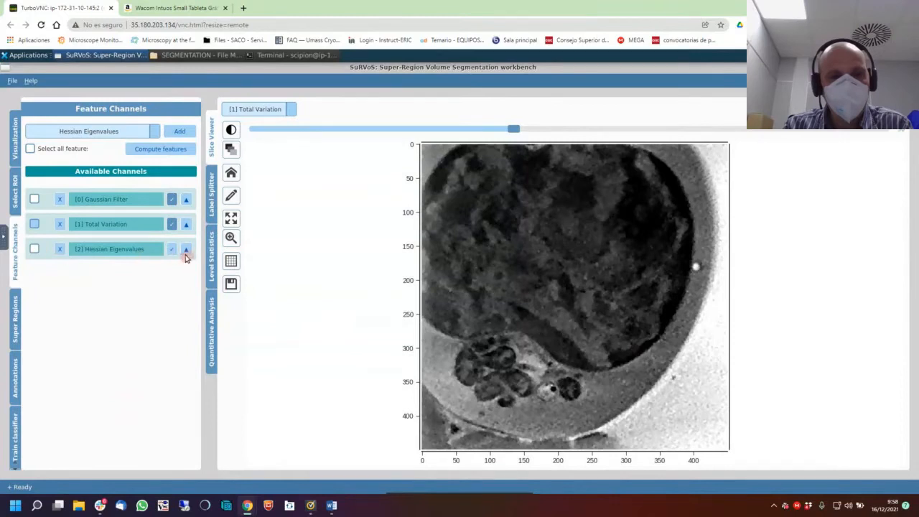
Compute the Hessian Eigenvalues channel with Total Variation as its source, and delete that channel after viewing it.
click(186, 249)
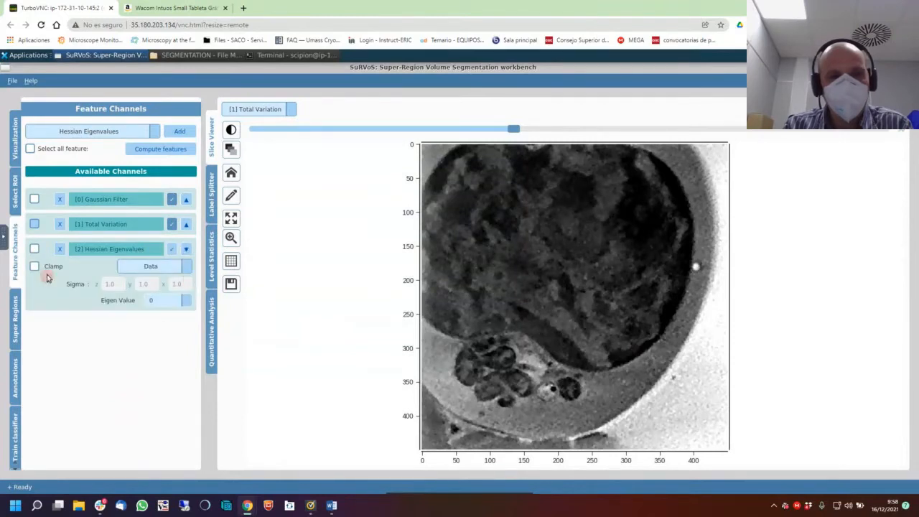
click(150, 266)
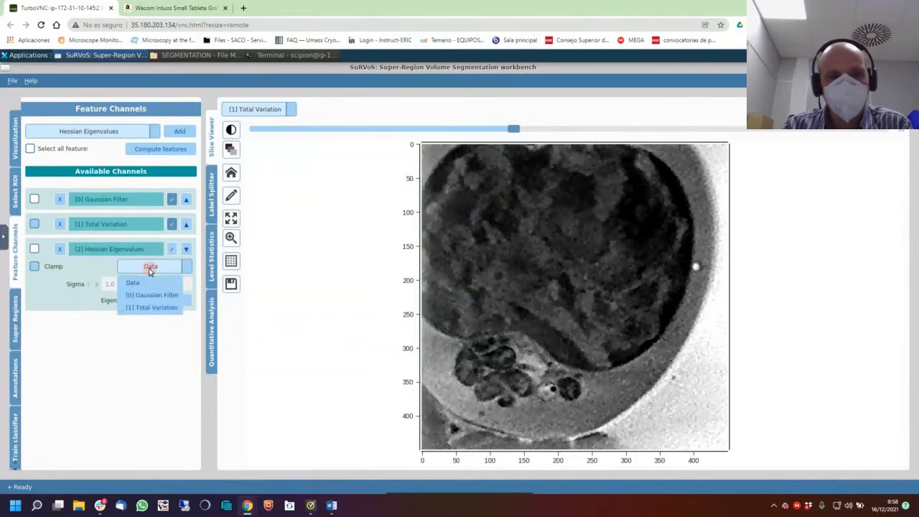
click(152, 307)
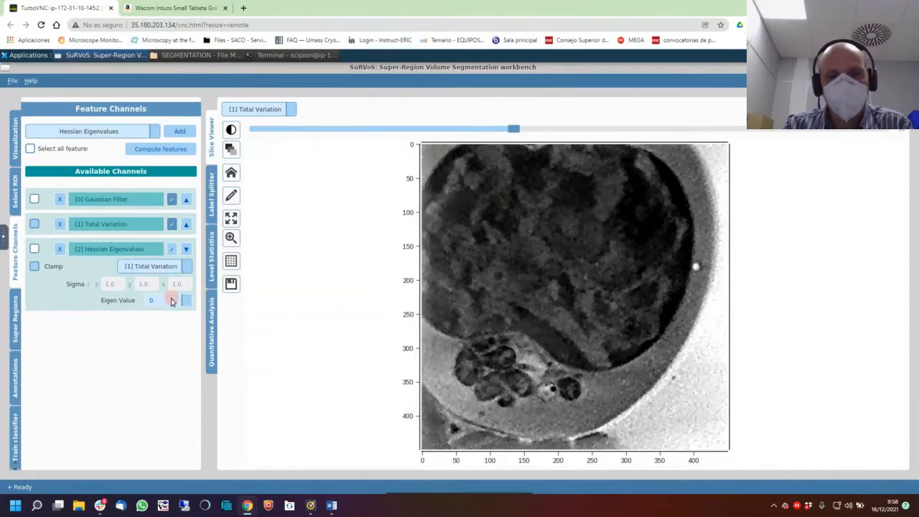
click(173, 249)
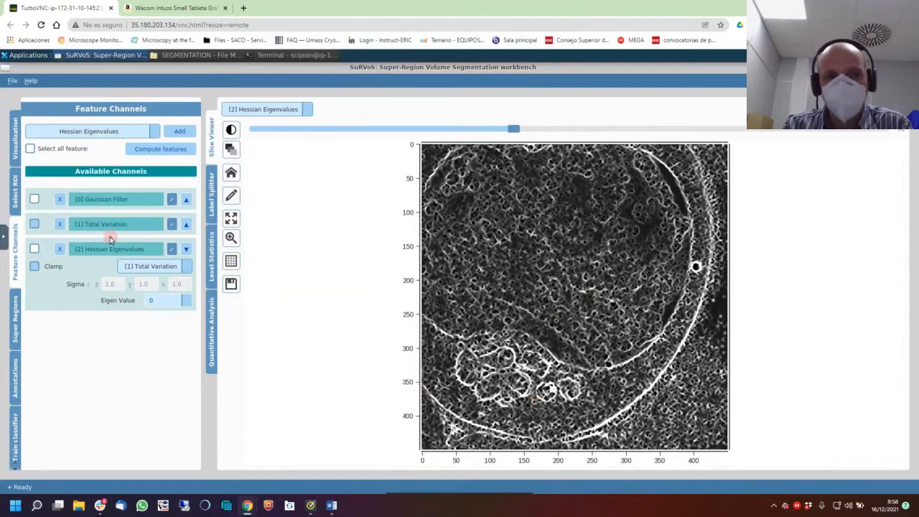
click(60, 249)
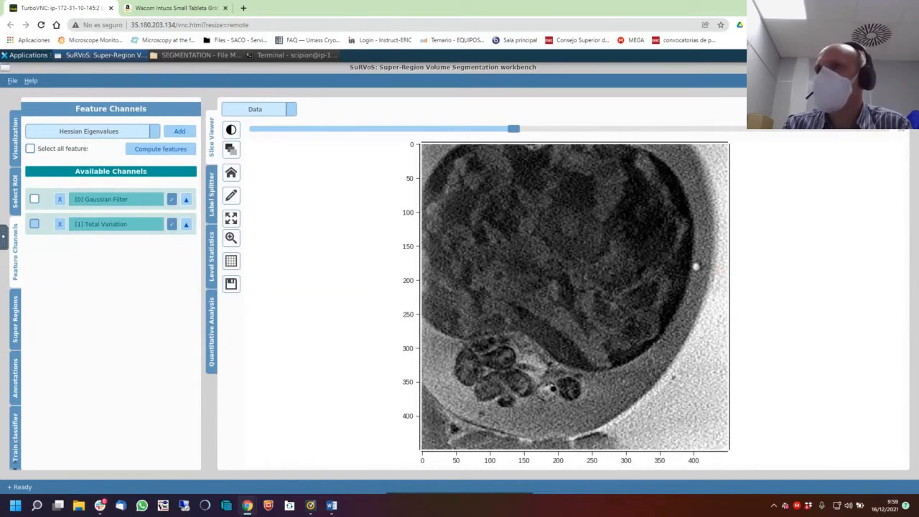
Switch to the Word training document, examine the recommended Total Variation settings and the filter comparison images, and return to SuRVoS.
drag(918, 107, 560, 201)
double_click(590, 201)
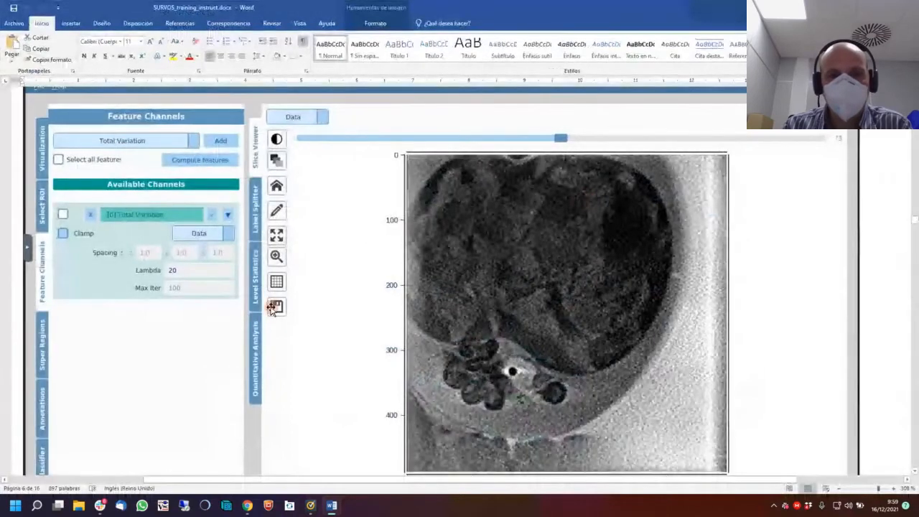
scroll(279, 302, down, 5)
scroll(280, 302, down, 5)
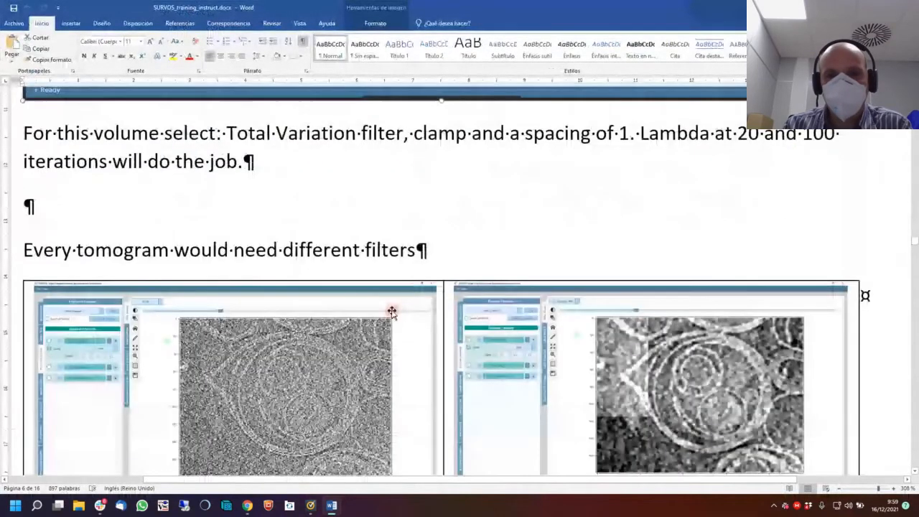
scroll(391, 312, down, 3)
click(329, 162)
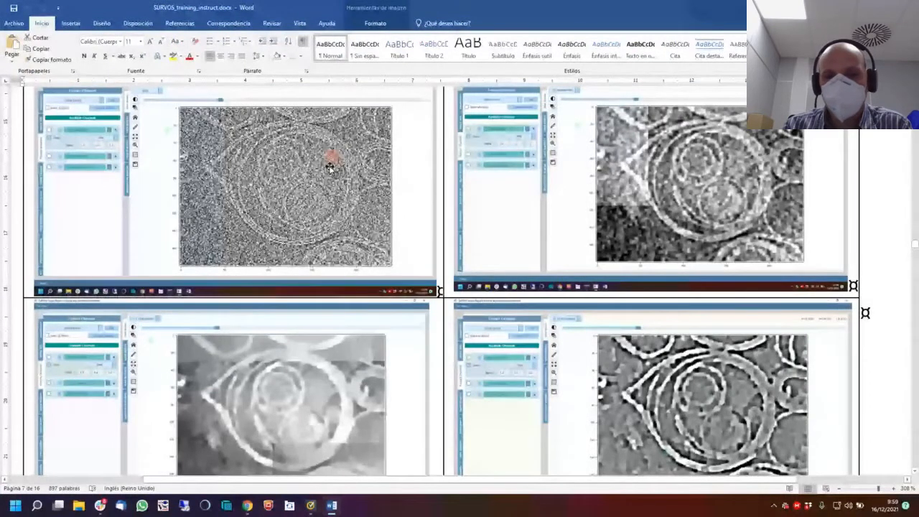
click(302, 446)
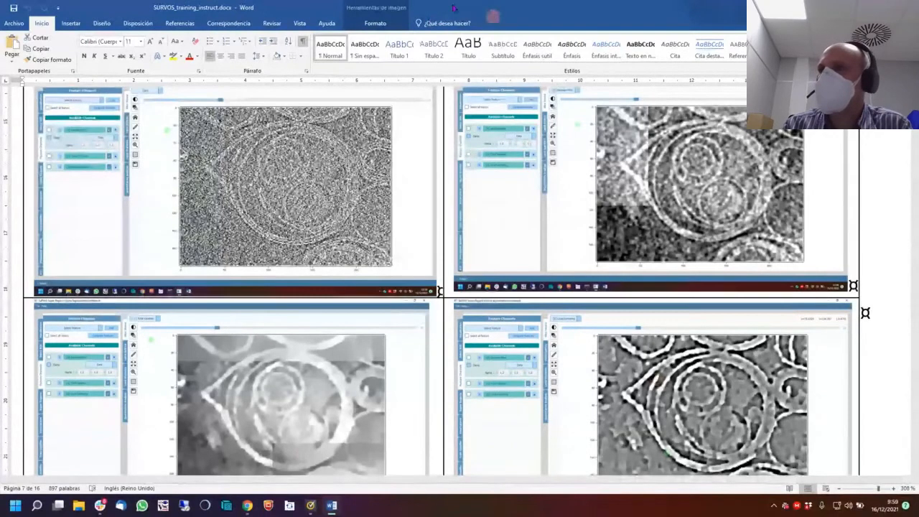
double_click(493, 15)
drag(459, 8, 459, 0)
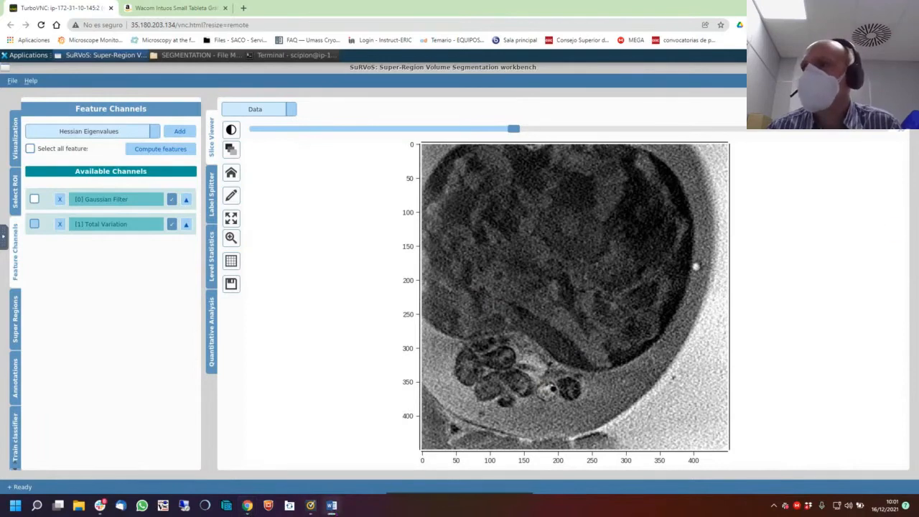
Bring the Word training document back and read its section on Super Regions, supervoxels and megavoxels.
drag(918, 179, 292, 109)
scroll(515, 300, down, 2)
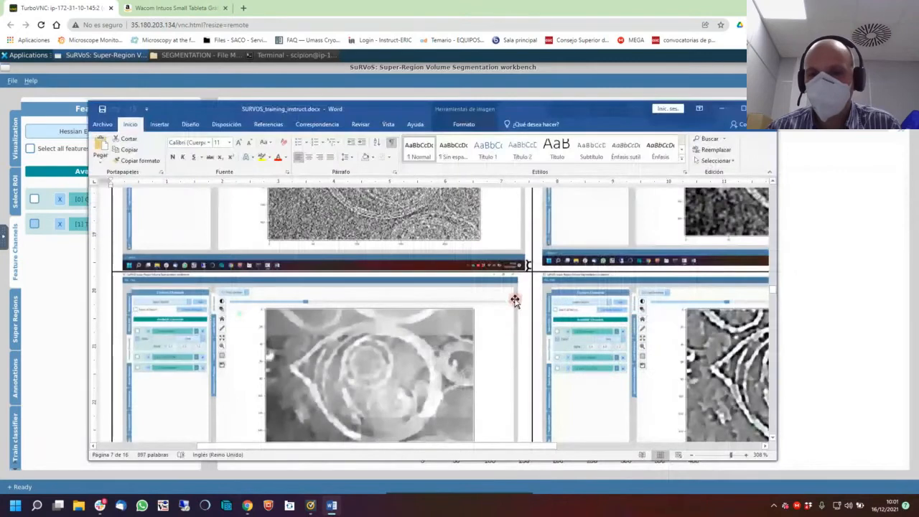
scroll(515, 300, down, 5)
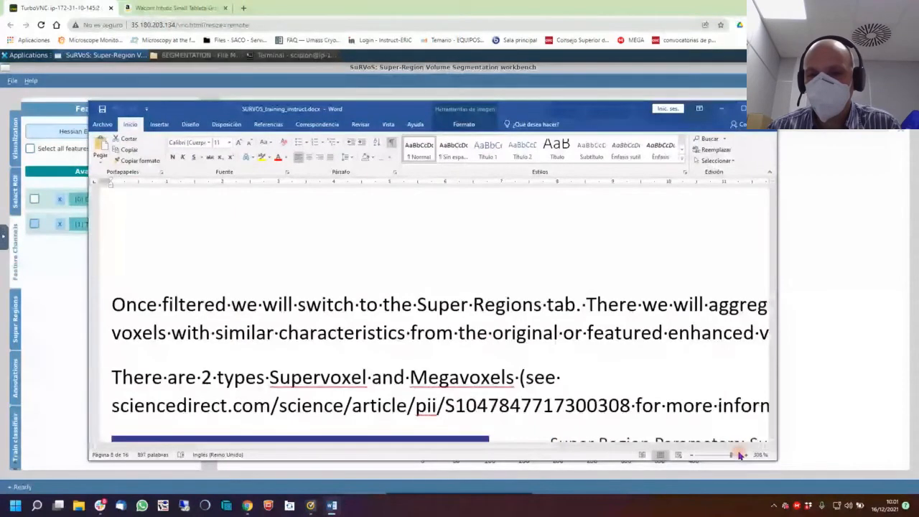
drag(740, 455, 707, 455)
scroll(640, 426, down, 1)
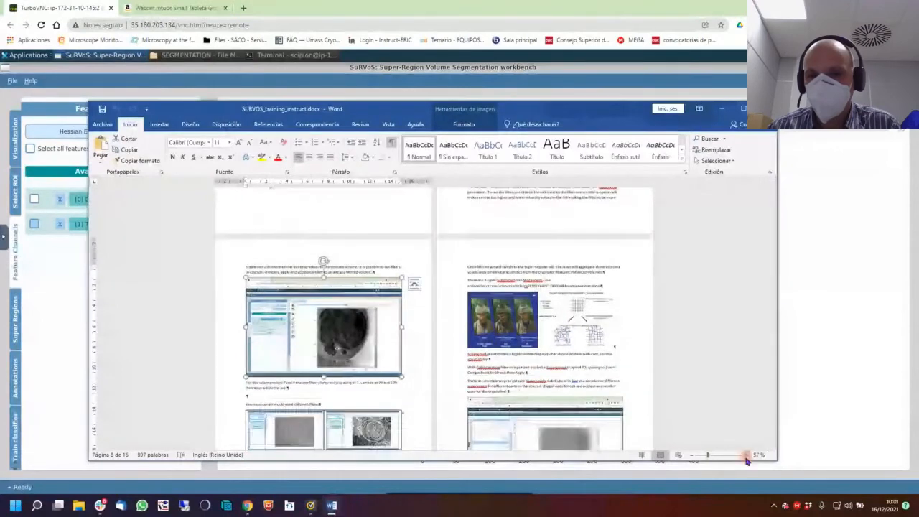
click(746, 456)
click(745, 456)
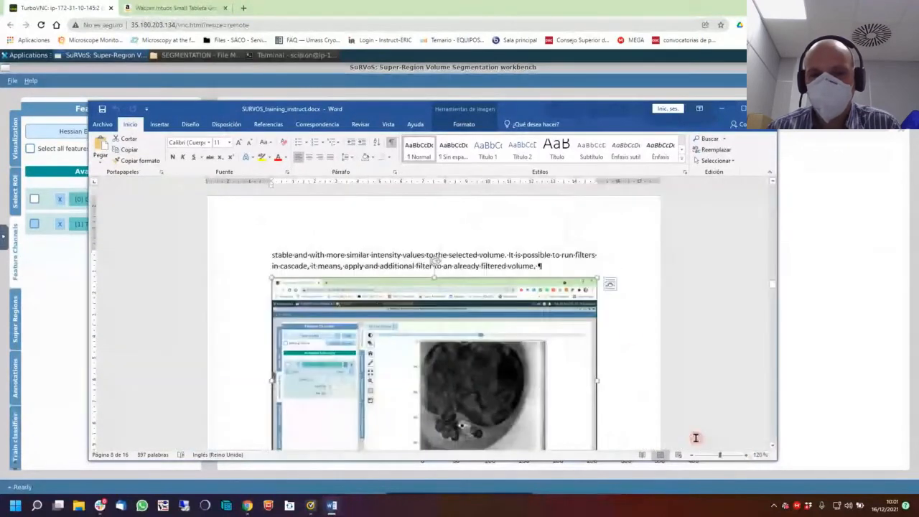
scroll(602, 325, down, 5)
scroll(603, 324, down, 10)
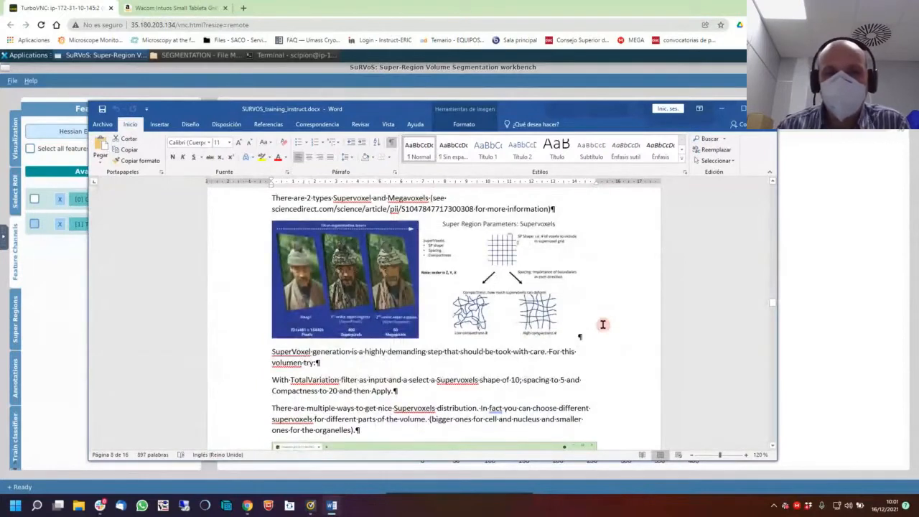
Enlarge the document's over-segmentation layers figure to 250% and examine the super-region example images.
click(347, 274)
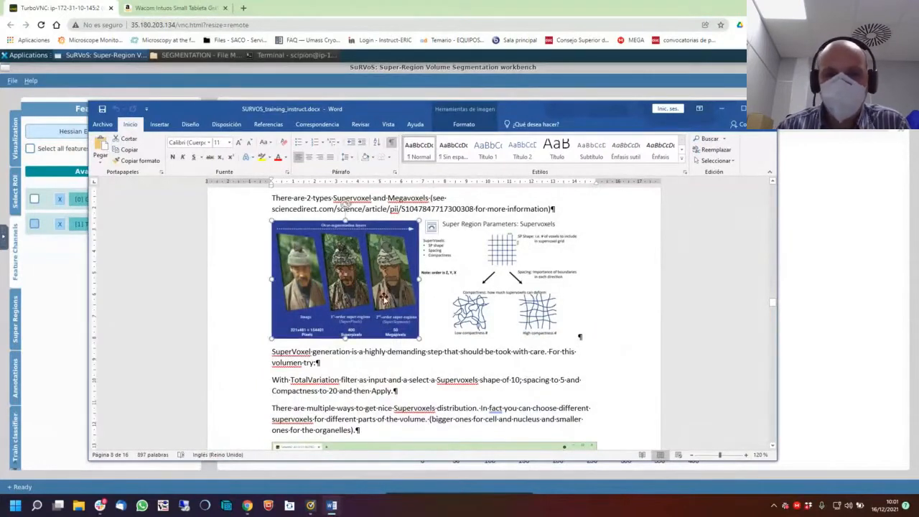
click(746, 455)
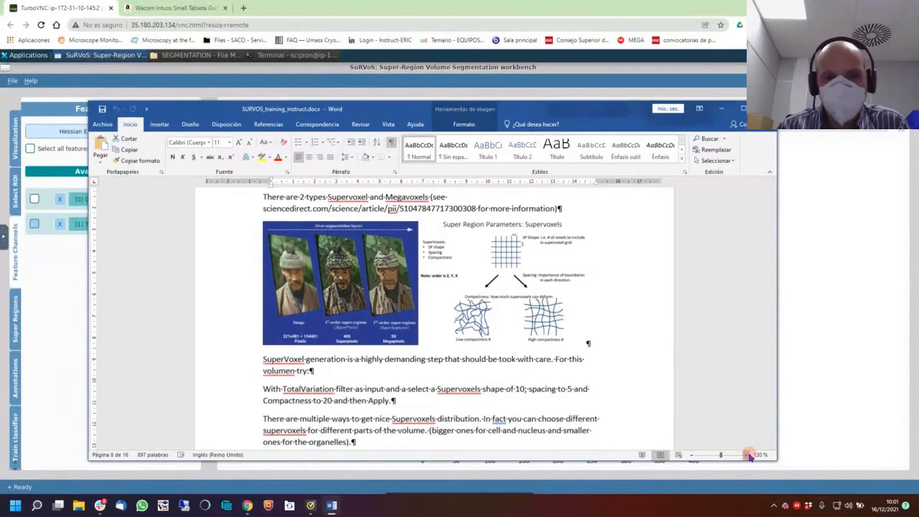
click(747, 455)
click(747, 455)
click(748, 455)
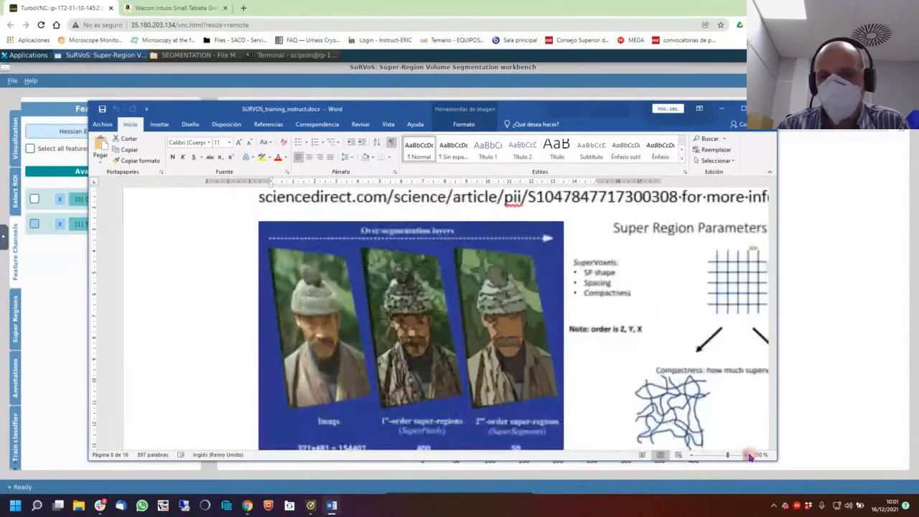
click(321, 353)
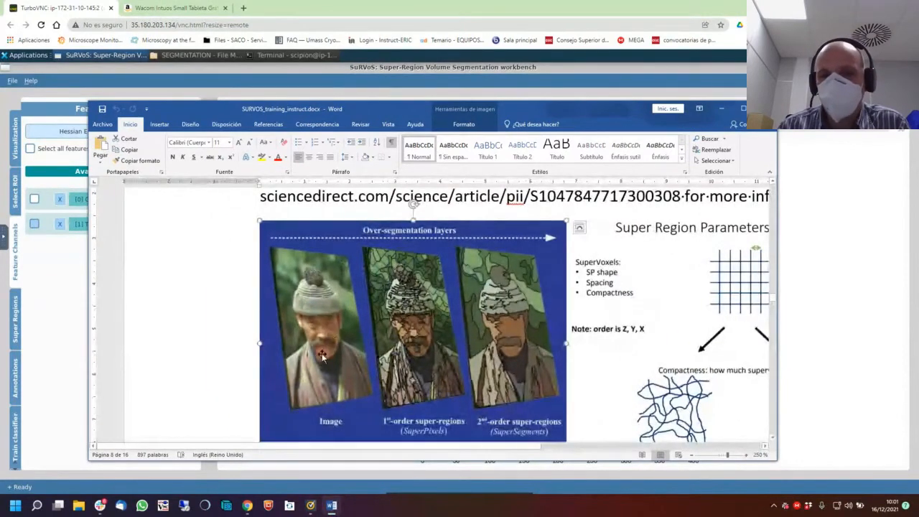
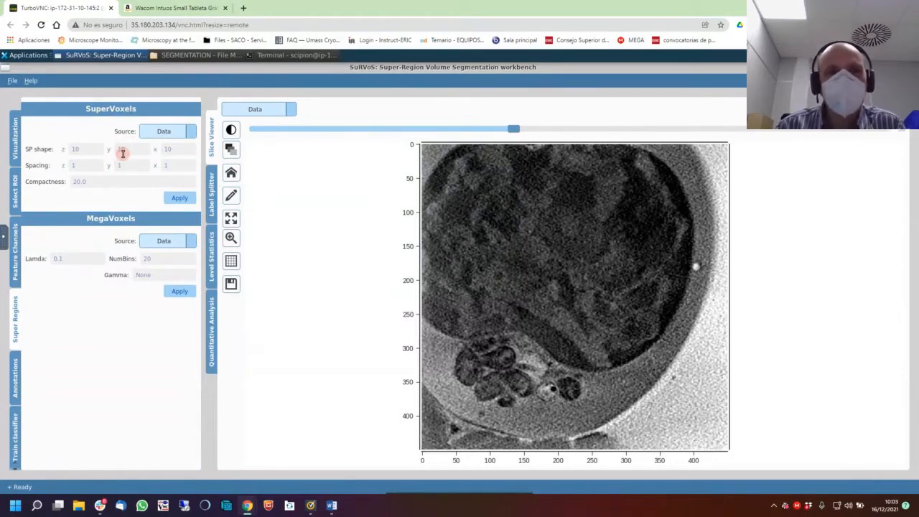
In SuRVoS, generate supervoxels from the Data source with SP shape 10, spacing 1 and compactness 20.
click(169, 133)
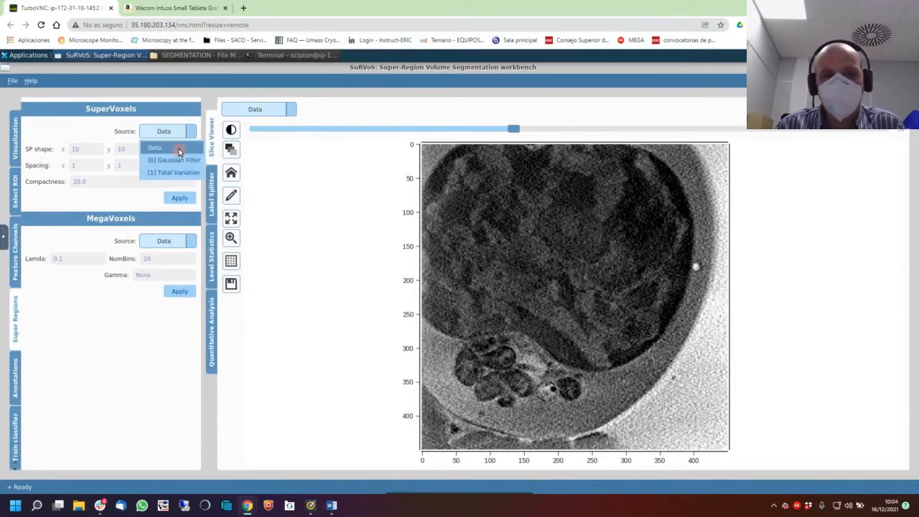
click(179, 150)
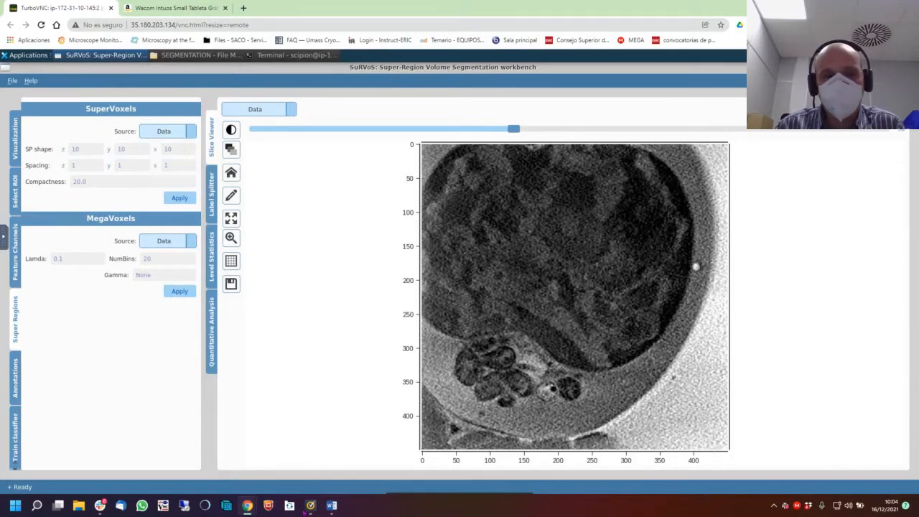
click(181, 200)
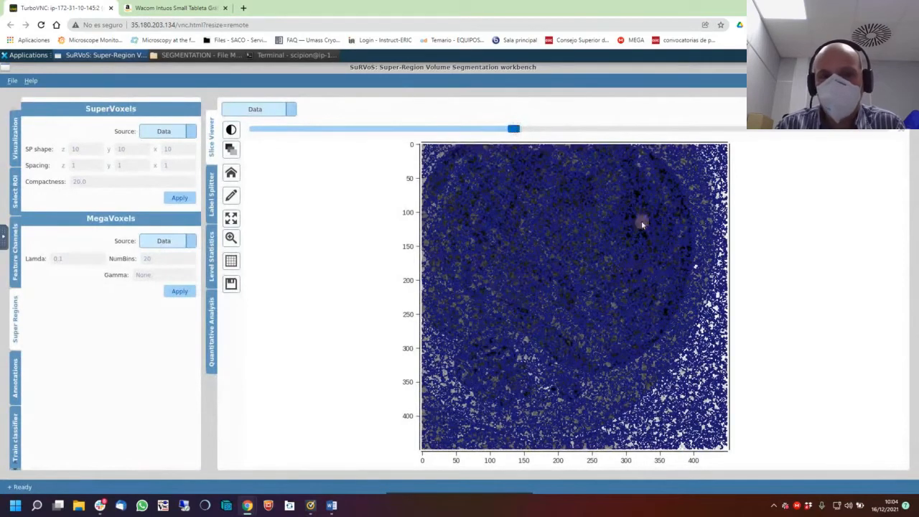
Zoom in on the lower part of the cell and examine the supervoxel boundaries across several slices.
click(230, 238)
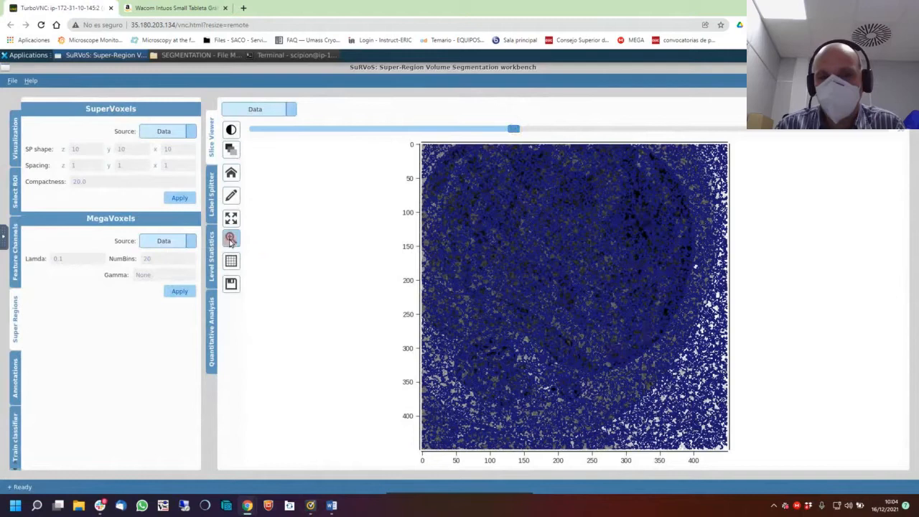
drag(497, 293, 674, 423)
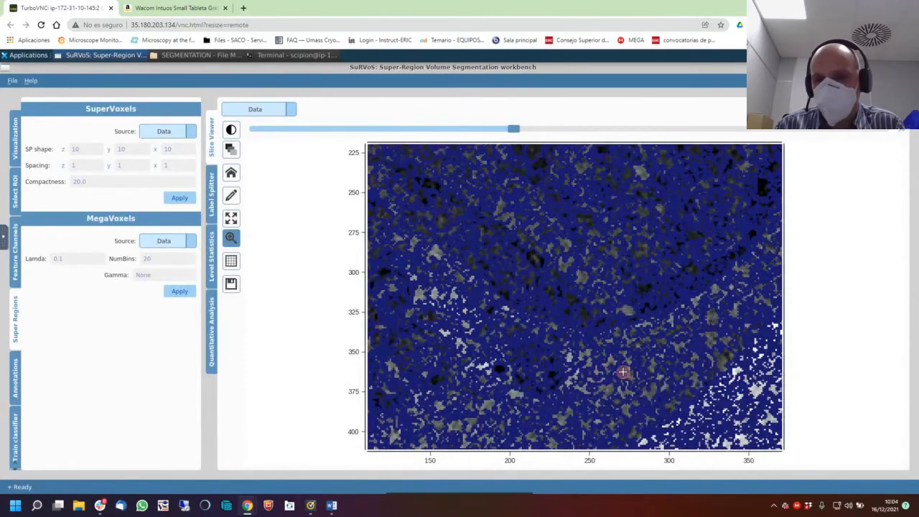
scroll(623, 371, up, 20)
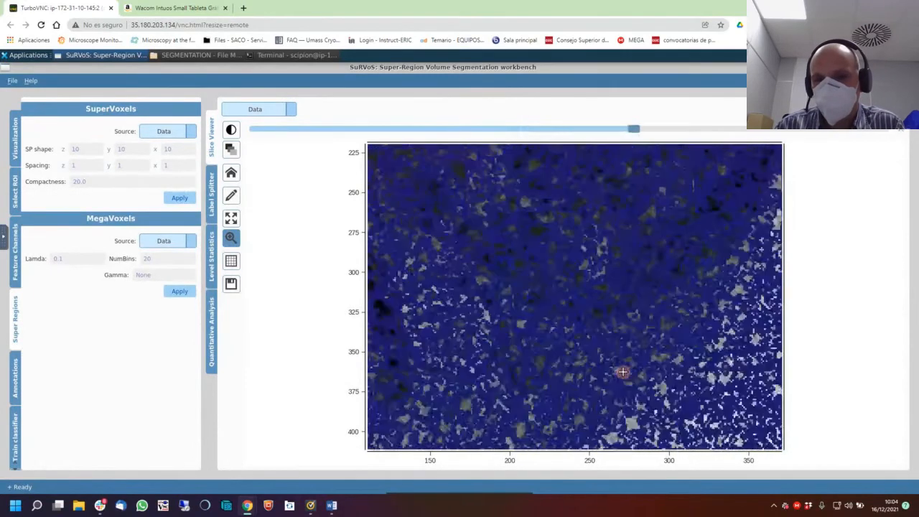
scroll(623, 372, down, 19)
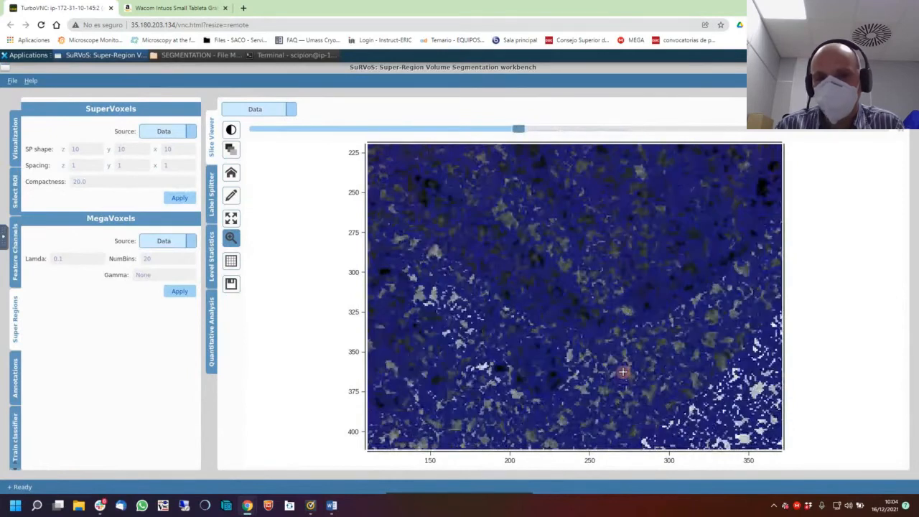
scroll(623, 371, down, 7)
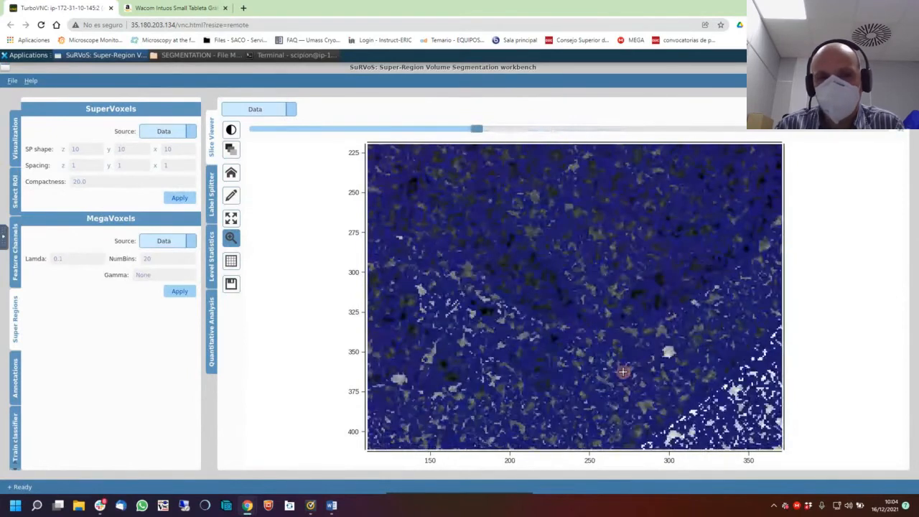
drag(476, 129, 492, 132)
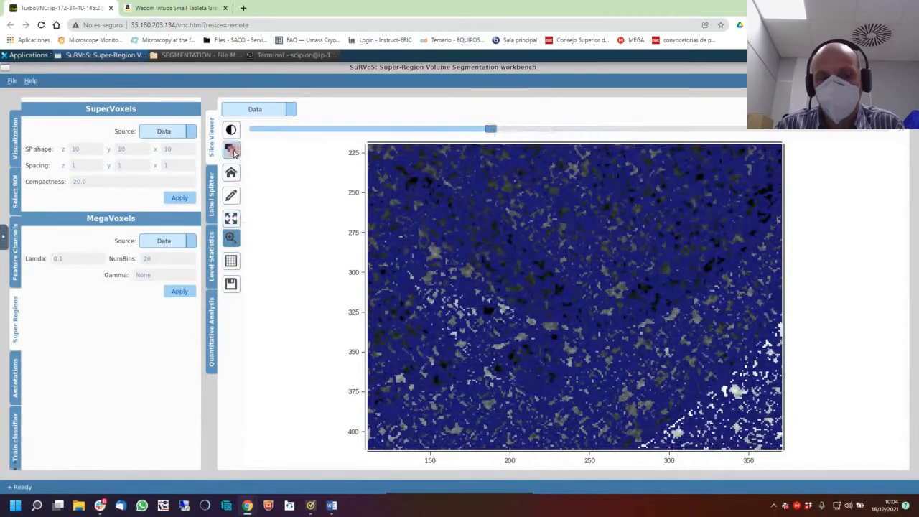
Pan to the upper part of the cell and examine its supervoxels on a later slice.
click(230, 217)
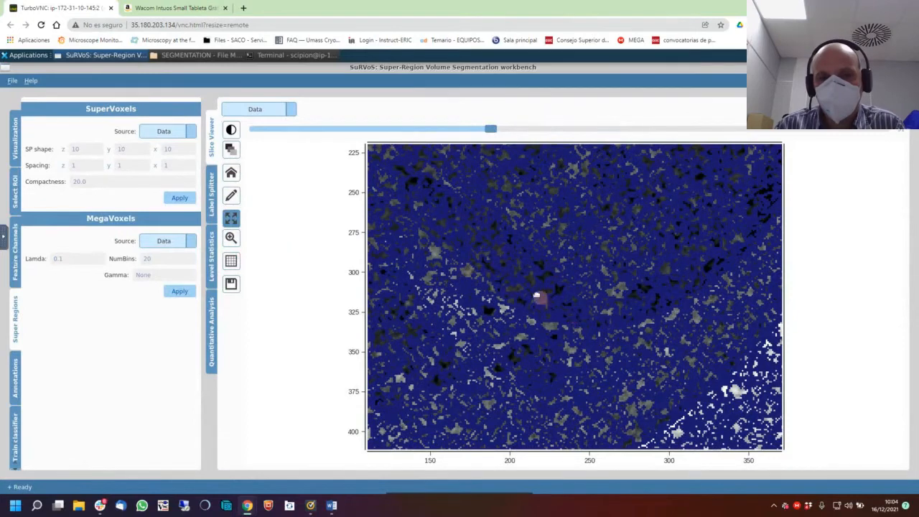
drag(537, 295, 551, 422)
click(230, 217)
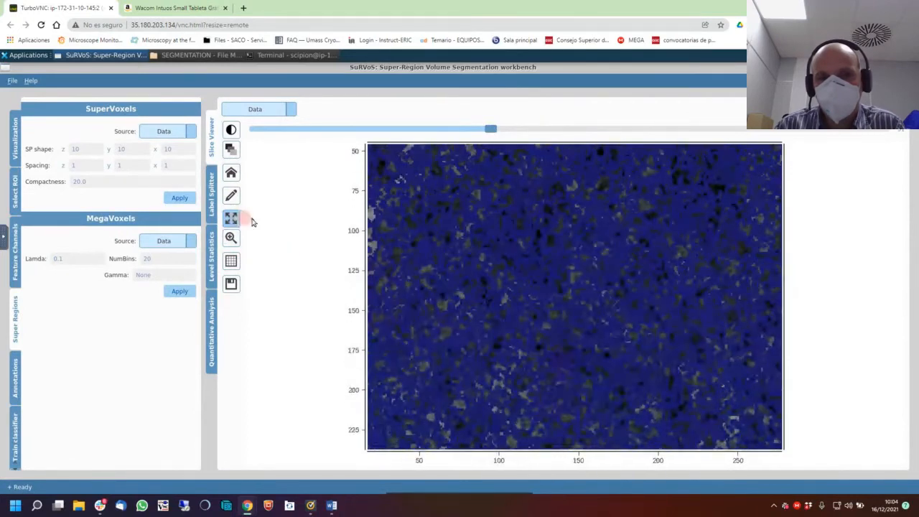
drag(492, 137, 524, 150)
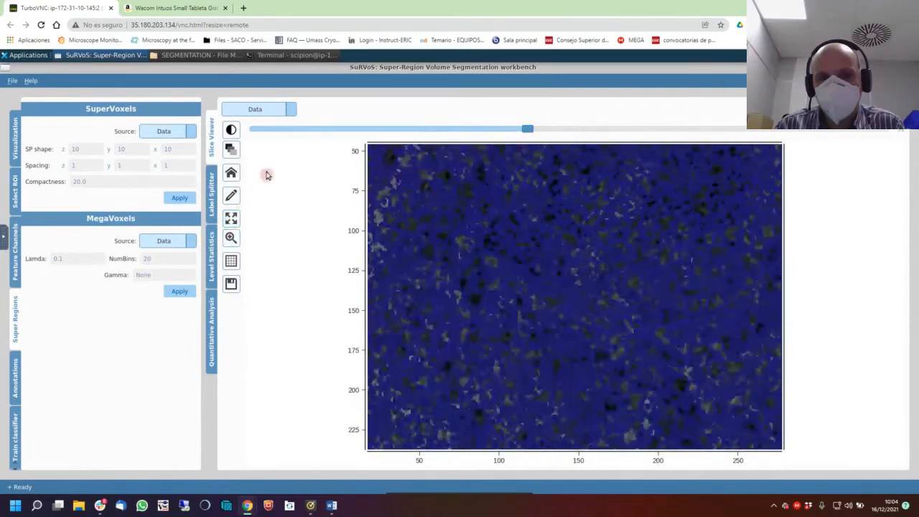
Examine the supervoxels on a much earlier slice of the volume, where the round organelle outline appears.
click(211, 192)
click(211, 147)
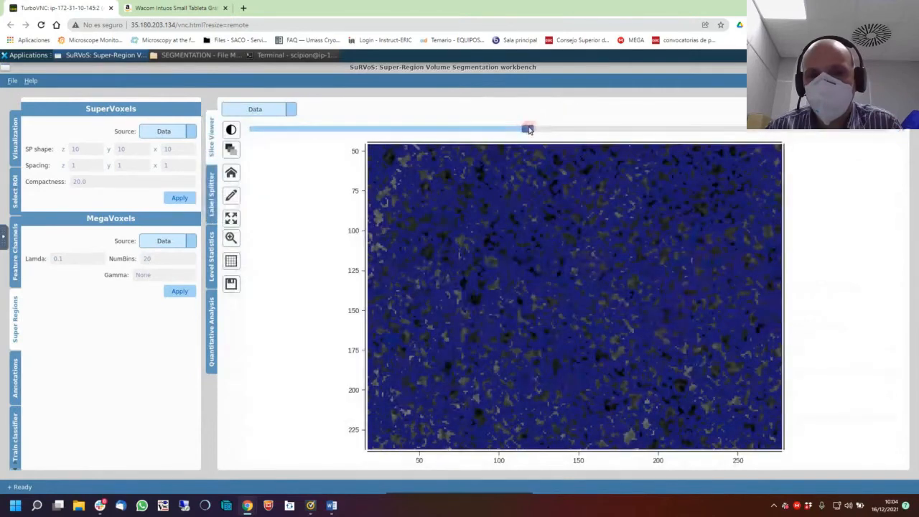
drag(527, 129, 284, 138)
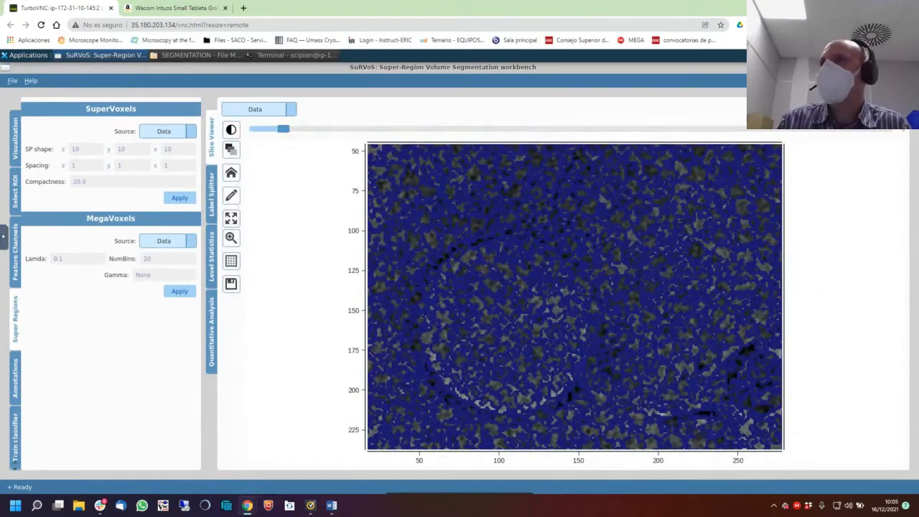
Switch to the Word training document, review its supervoxel parameters figure on SP shape, spacing and compactness, and return to SuRVoS.
key(alt+Tab)
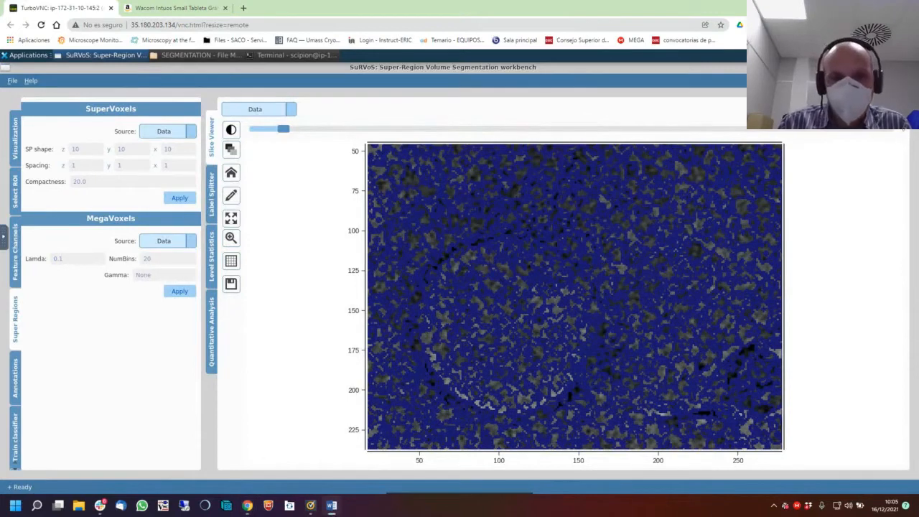
drag(918, 188, 428, 65)
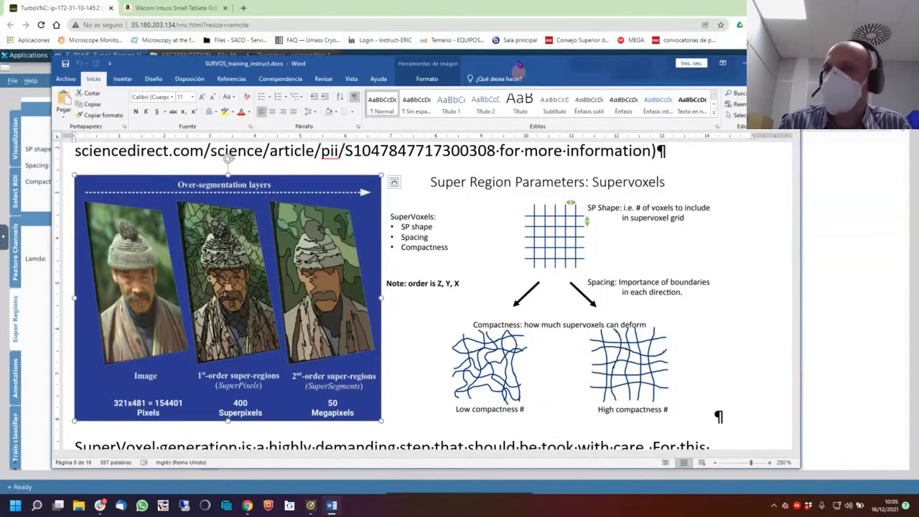
drag(496, 66, 918, 71)
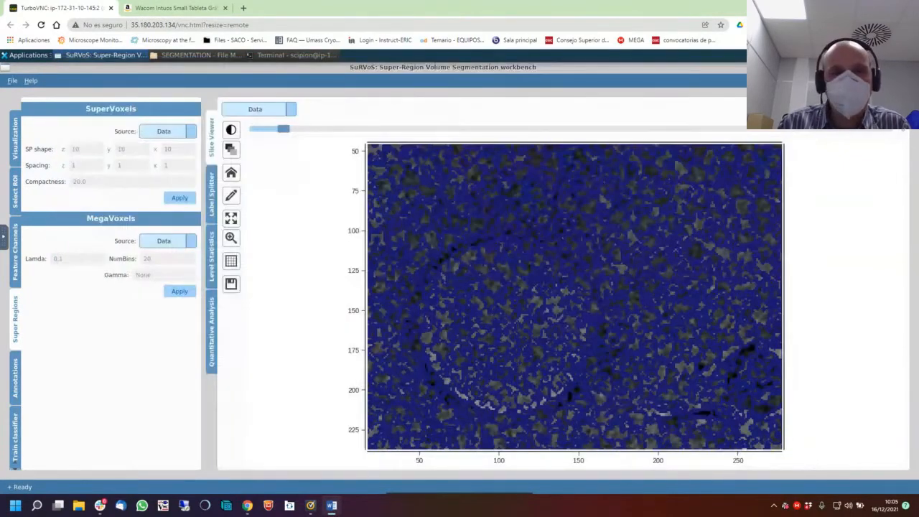
click(623, 379)
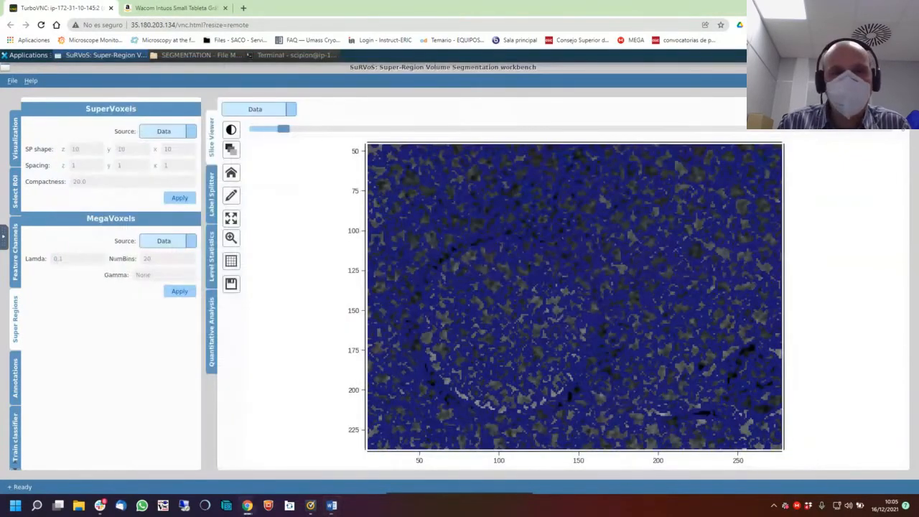
Lower the opacity of the SuperVoxels layer to 63 while keeping the Data layer at 100.
click(230, 151)
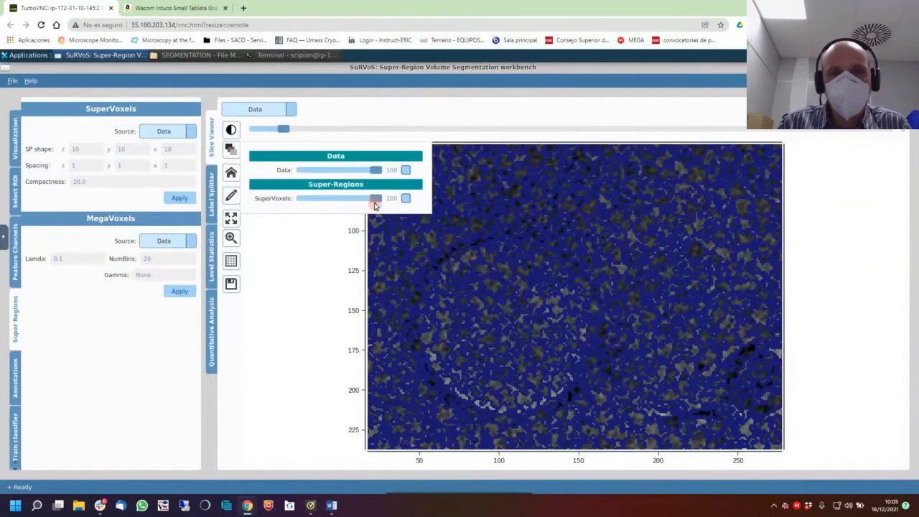
click(233, 150)
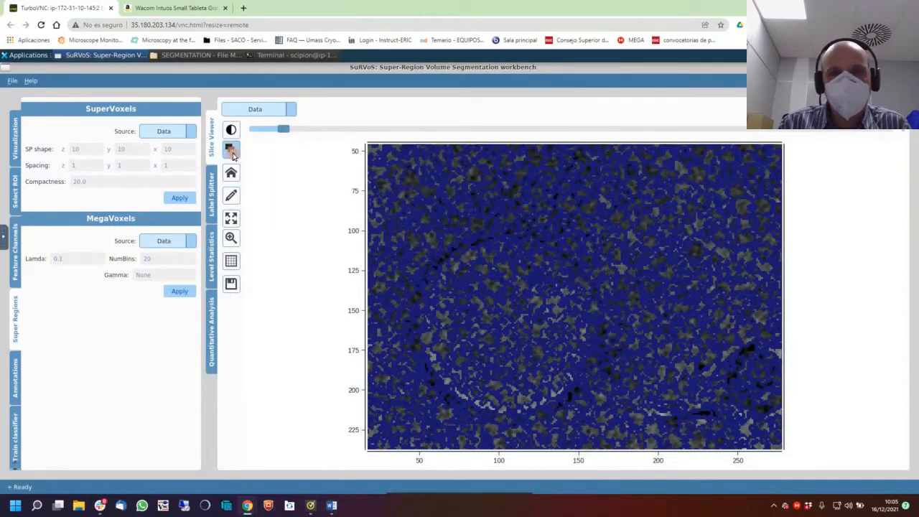
click(234, 155)
drag(375, 199, 389, 175)
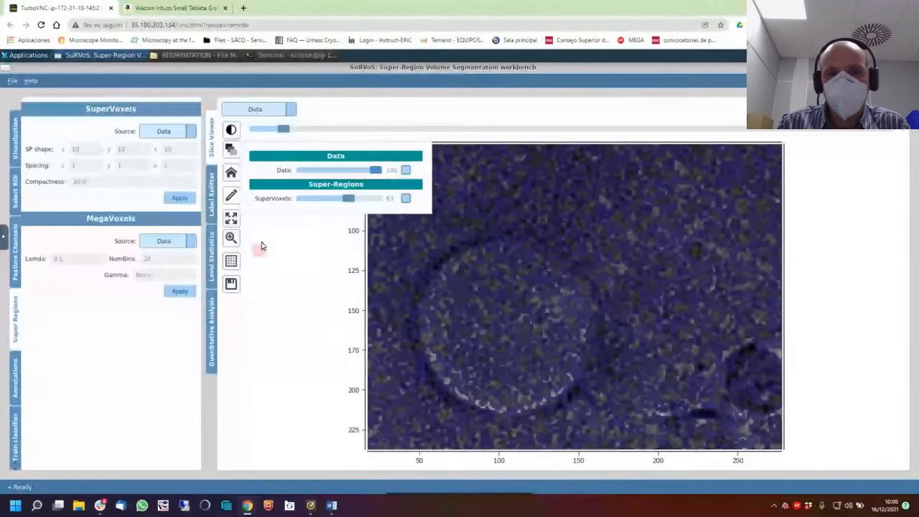
click(302, 327)
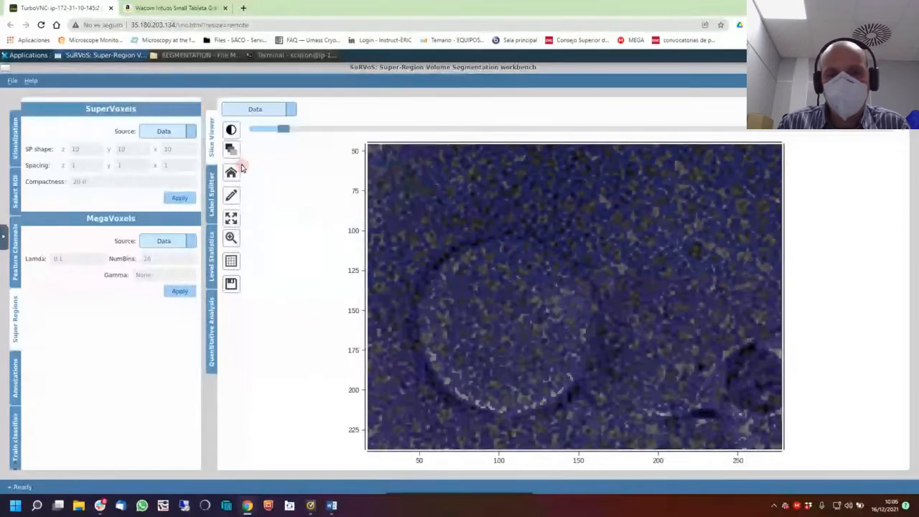
Zoom out and pan to the upper part of the cell to examine how the semi-transparent supervoxels cover its round organelles.
click(231, 218)
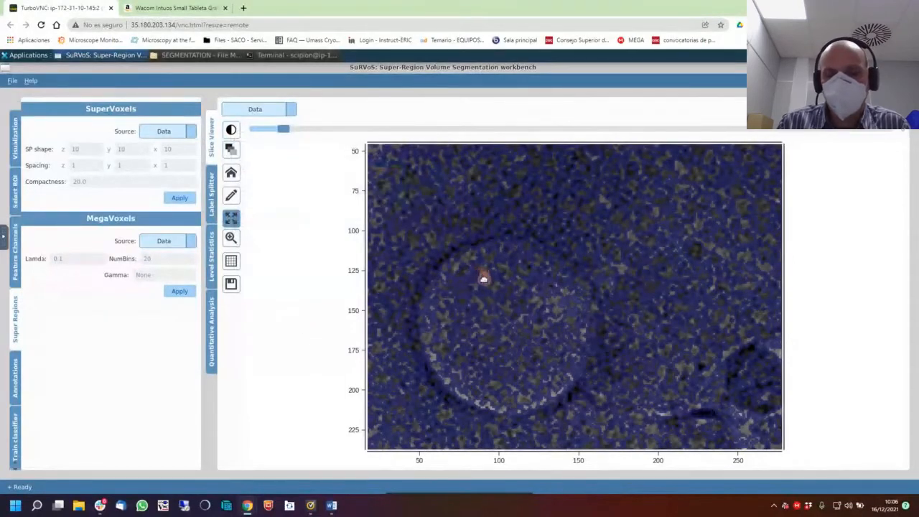
drag(592, 323, 448, 187)
drag(487, 221, 519, 285)
drag(491, 234, 547, 306)
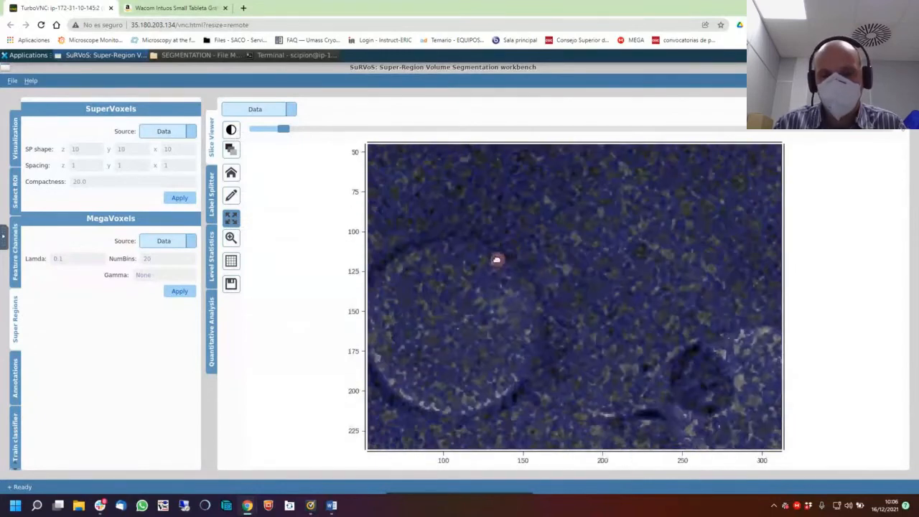
drag(495, 261, 520, 340)
scroll(508, 295, up, 10)
scroll(509, 296, down, 10)
drag(464, 284, 542, 291)
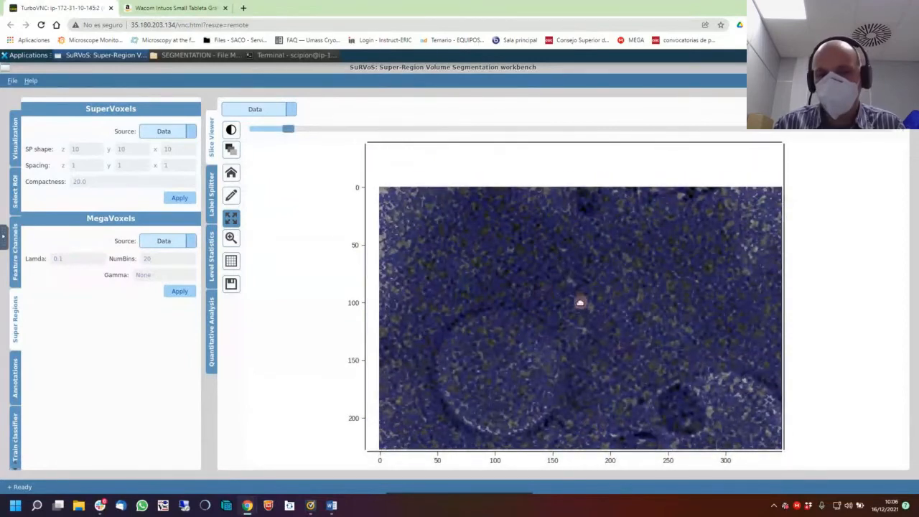
drag(543, 257, 667, 393)
scroll(647, 372, down, 2)
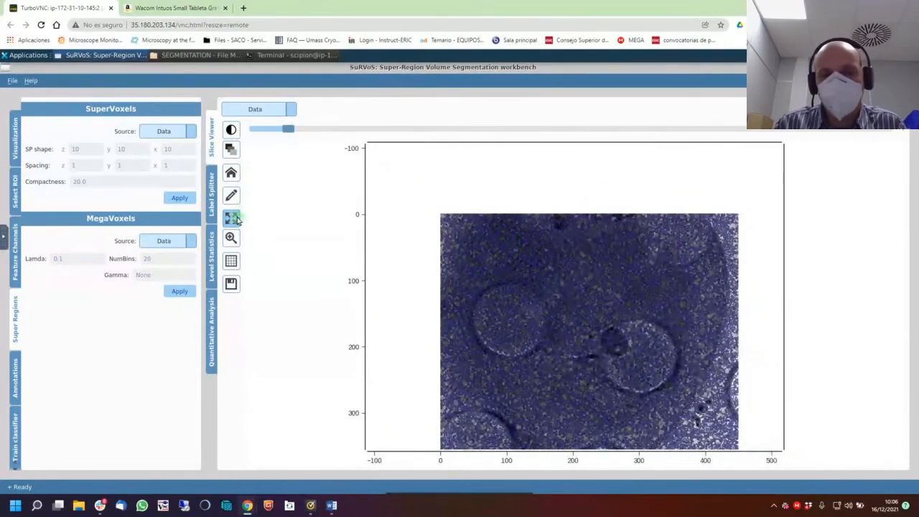
click(237, 219)
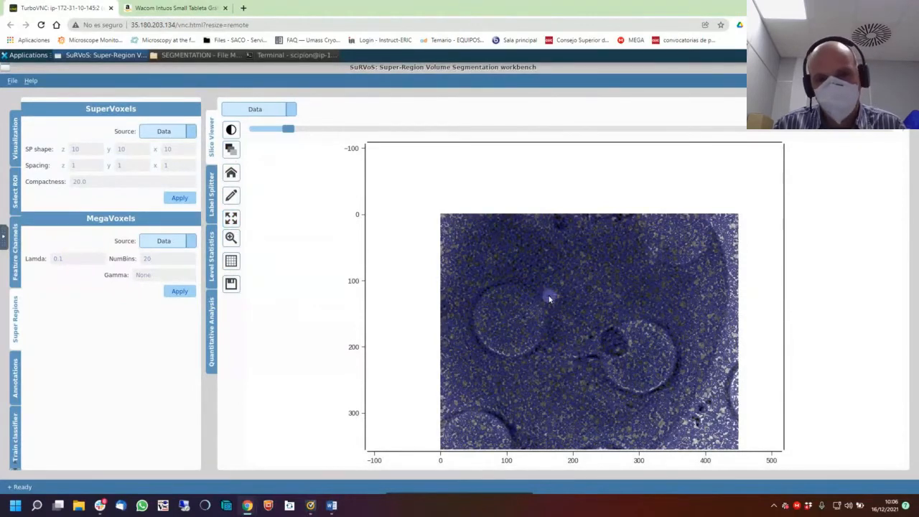
Browse the slices back and forth, comparing the supervoxels over the organelles and the nucleus, and check the layer opacities.
scroll(575, 345, down, 5)
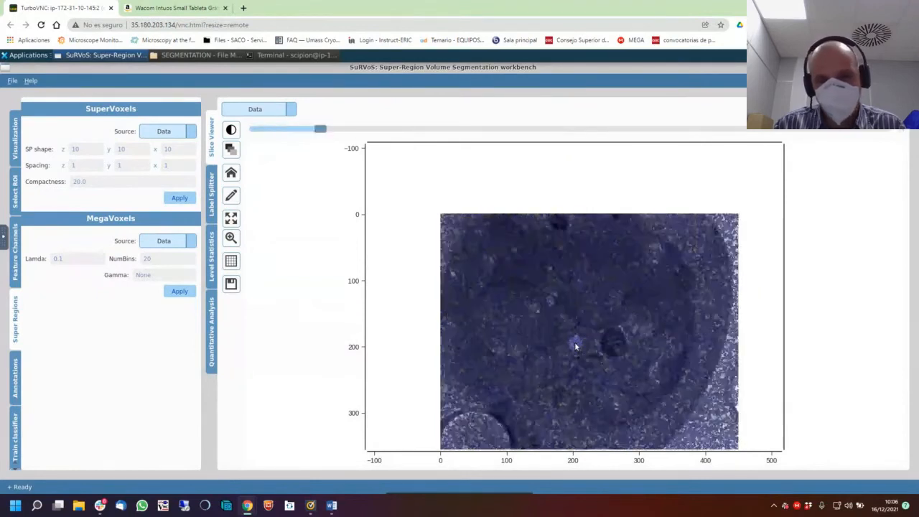
scroll(574, 342, up, 8)
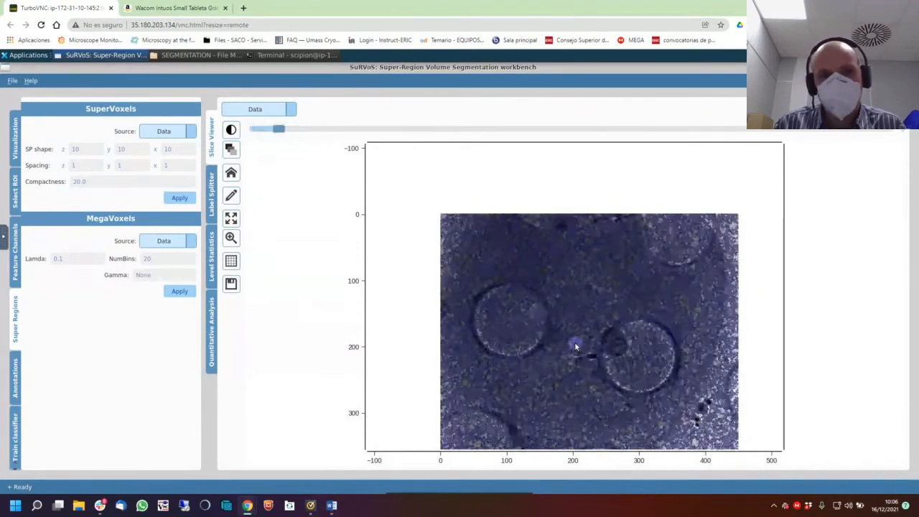
click(232, 222)
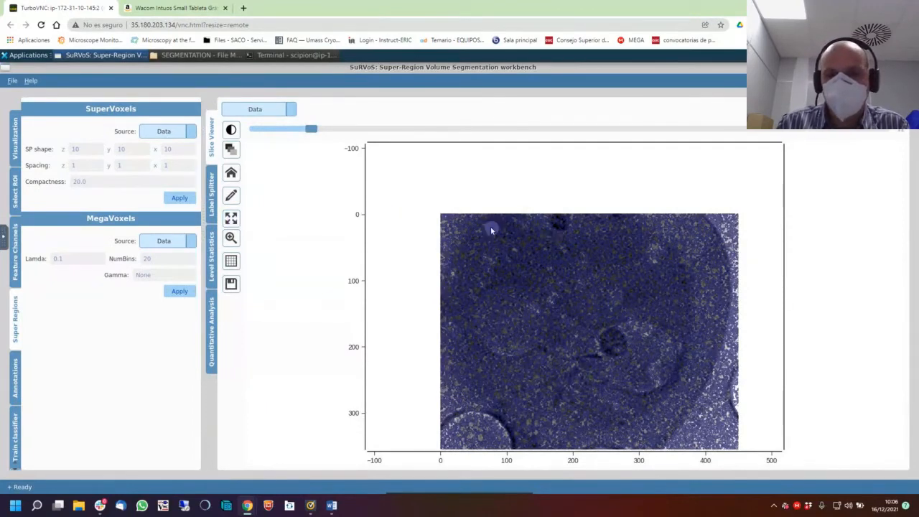
scroll(642, 352, down, 3)
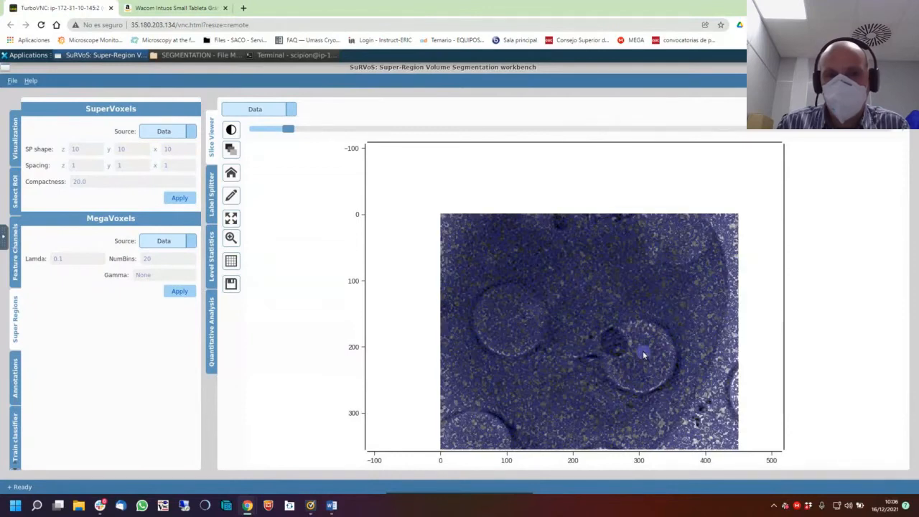
scroll(642, 350, up, 20)
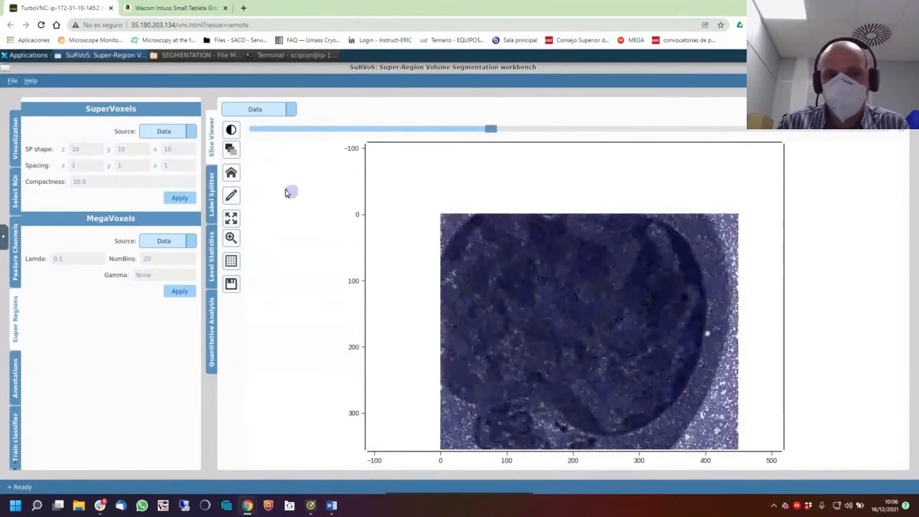
click(231, 149)
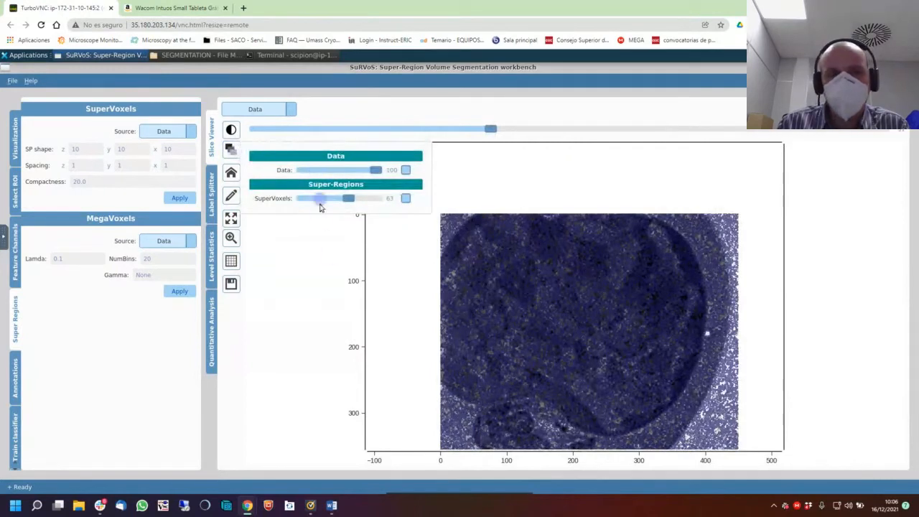
click(230, 149)
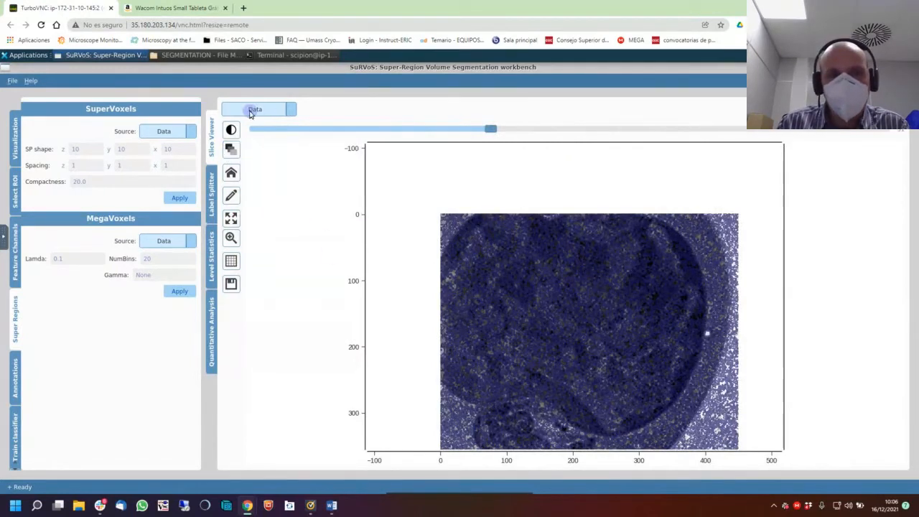
Generate supervoxels from the [1] Total Variation source with SP shape 10, spacing 1 and compactness 20.
click(163, 132)
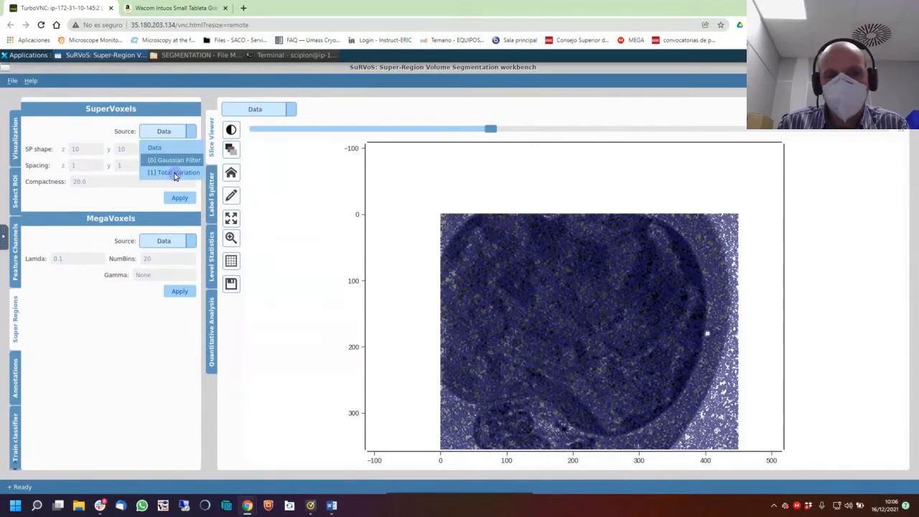
click(174, 173)
click(180, 130)
click(171, 174)
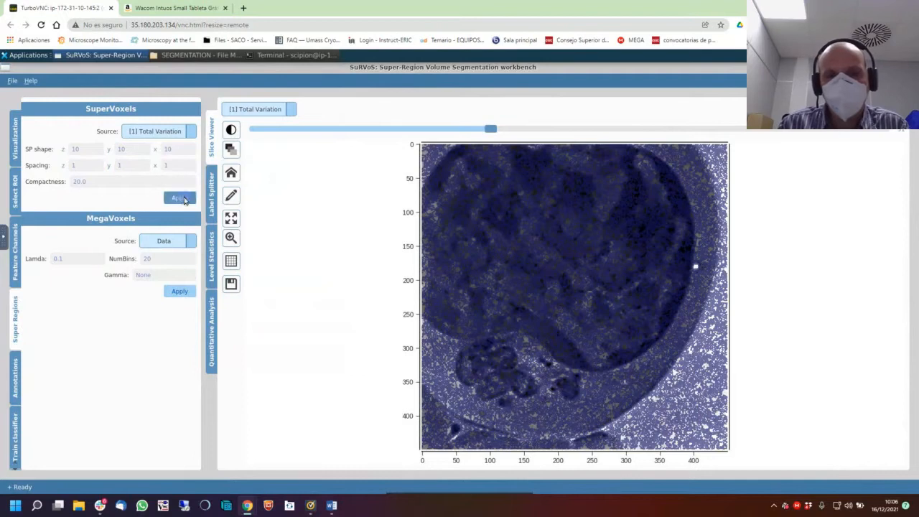
click(183, 198)
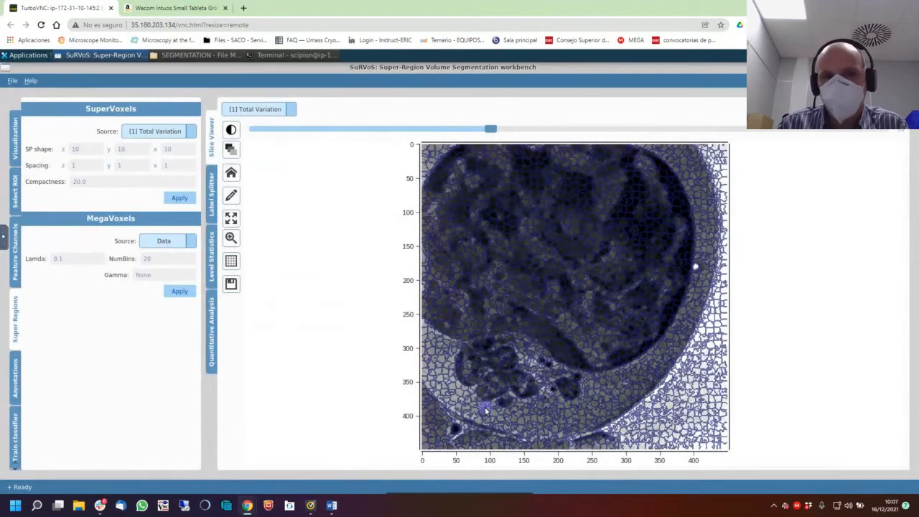
Set the Data layer's opacity to 0 and examine the bare supervoxel outlines across several slices.
click(230, 149)
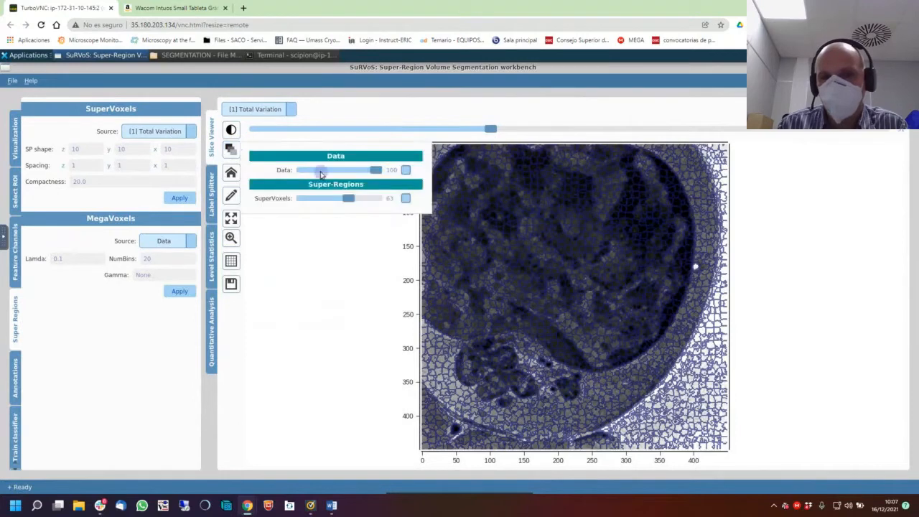
drag(325, 176, 287, 178)
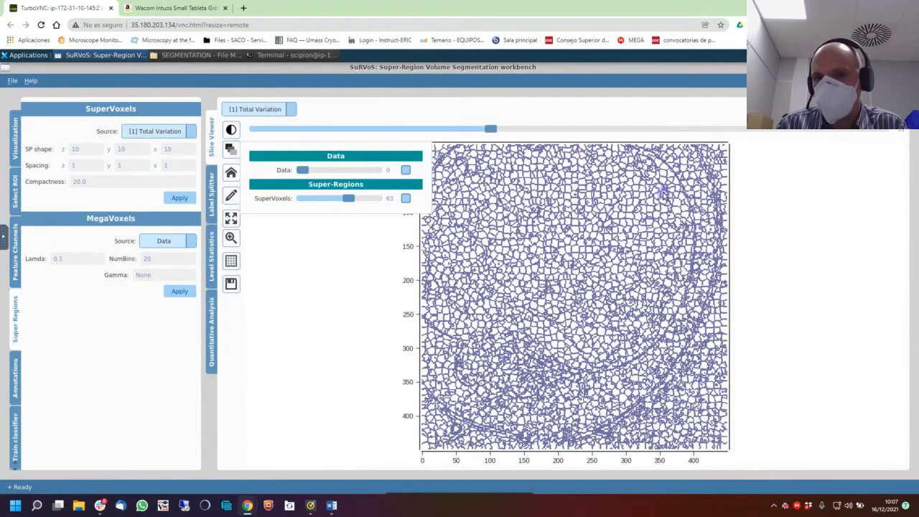
click(490, 129)
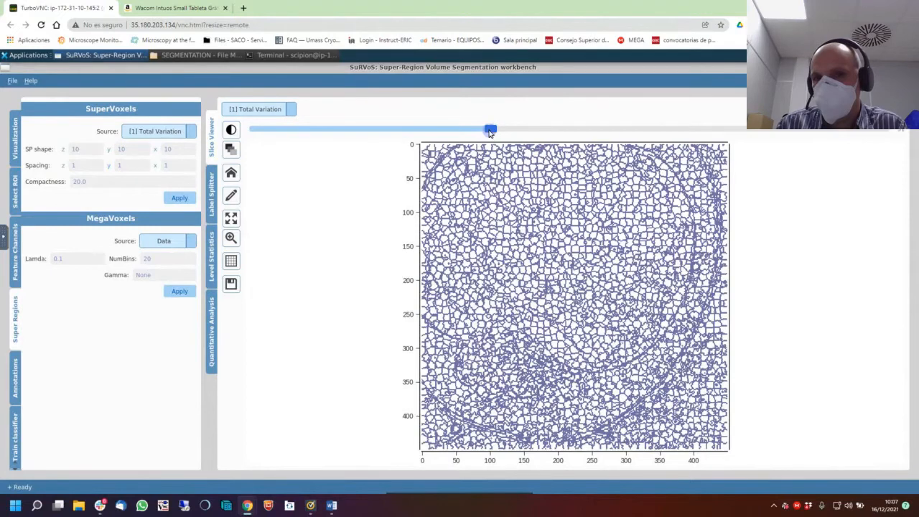
drag(490, 129, 453, 129)
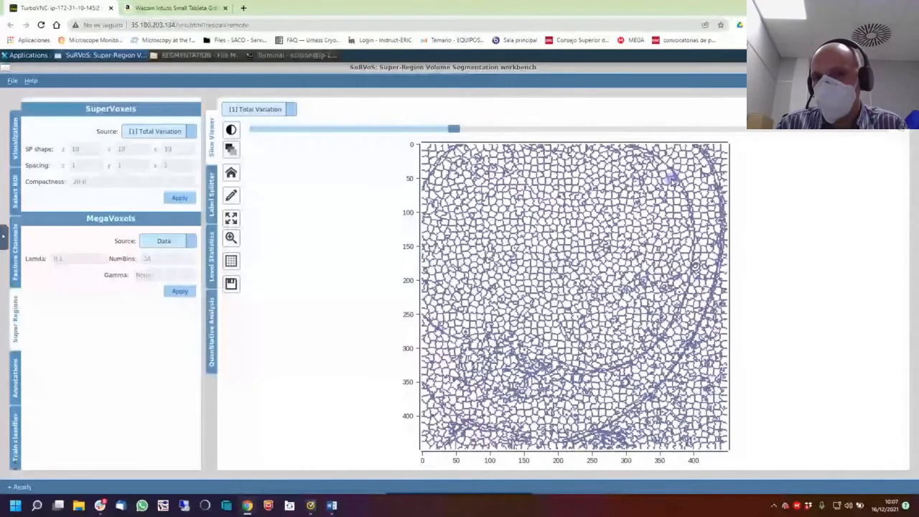
drag(455, 130, 370, 129)
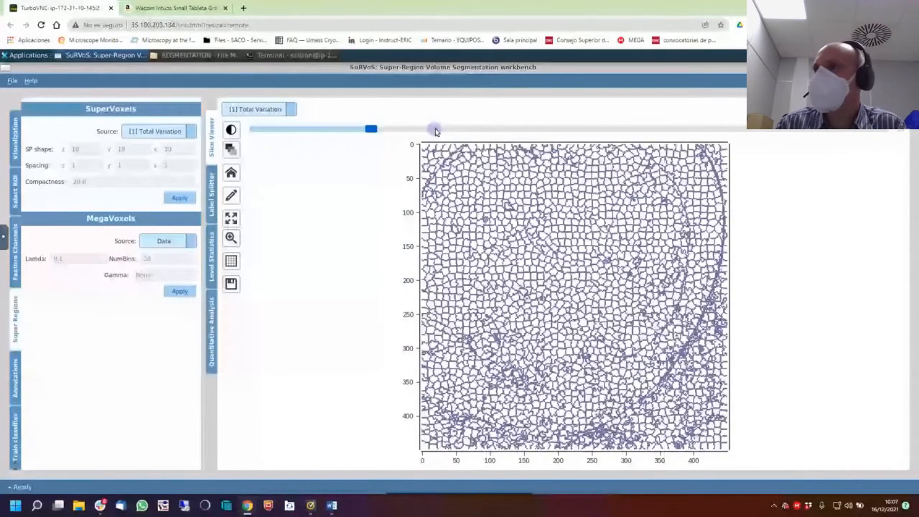
drag(435, 131, 458, 129)
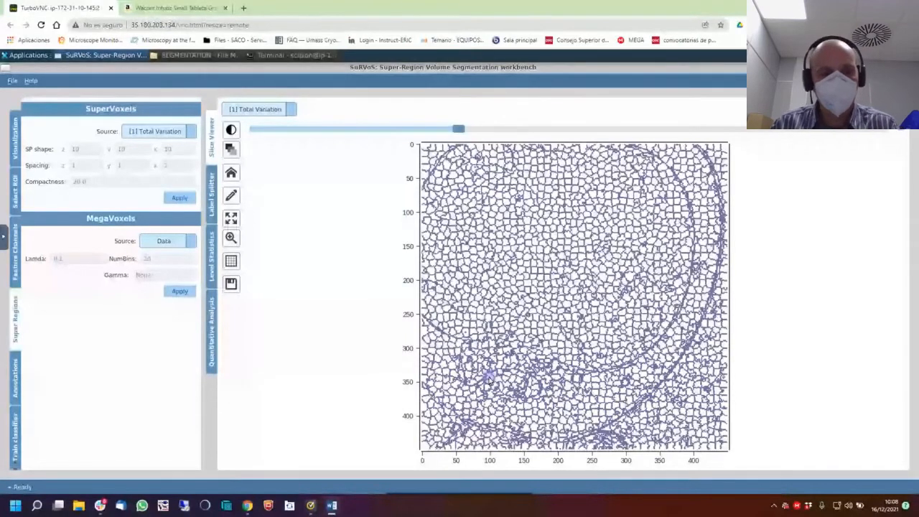
Set the supervoxel spacing to 5 in z, y and x and regenerate the supervoxels from the Total Variation source.
click(92, 166)
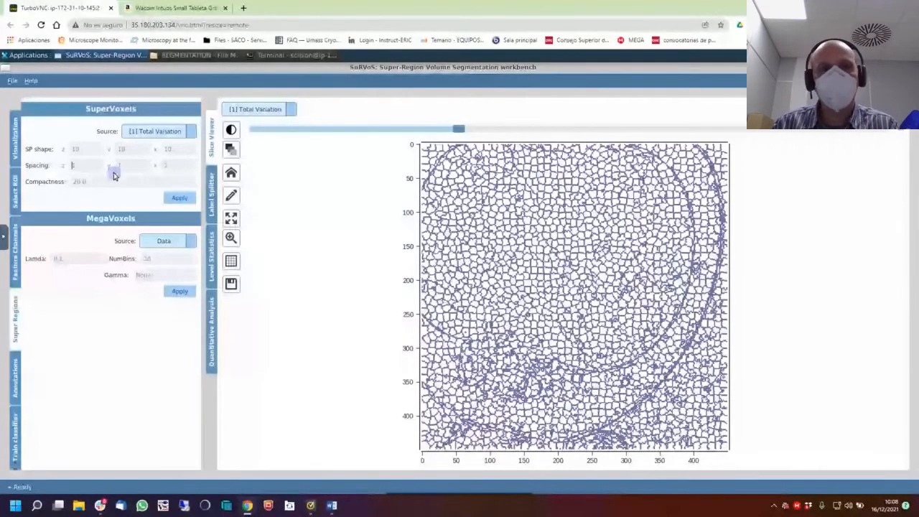
text(5)
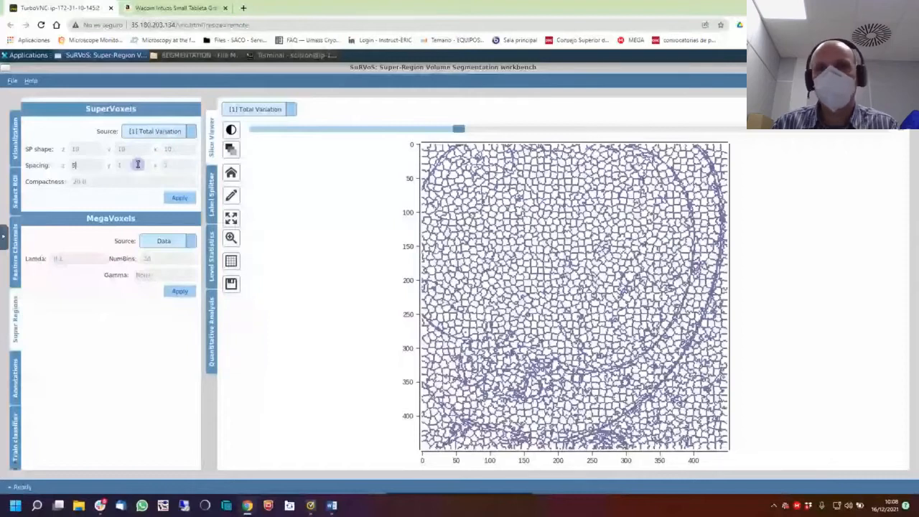
click(138, 164)
text(5)
click(172, 164)
text(5)
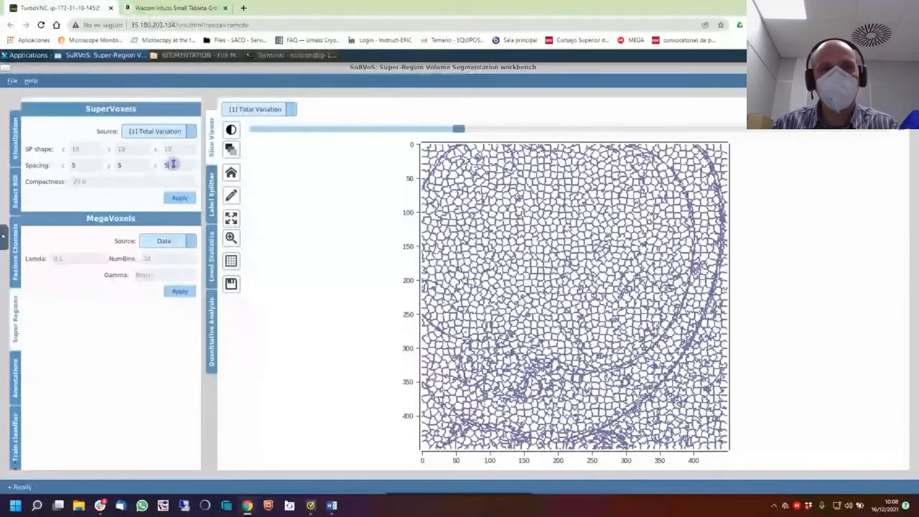
click(174, 200)
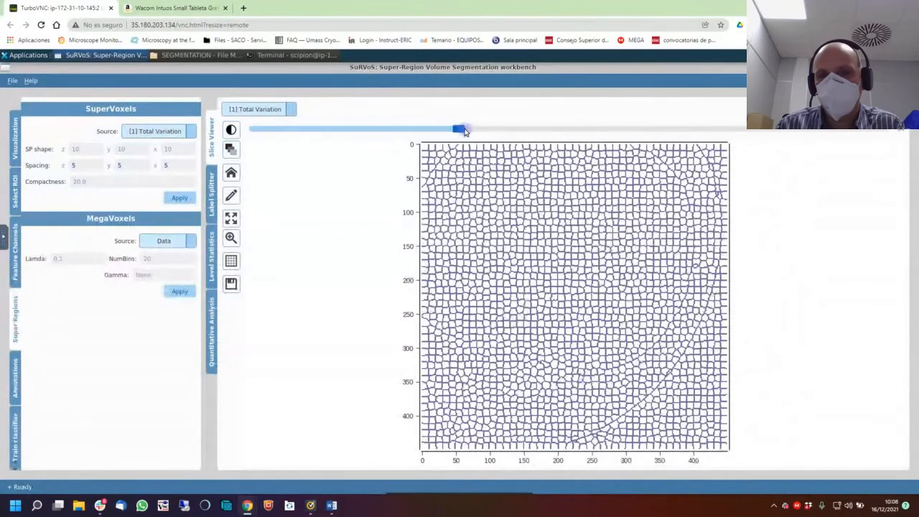
Try a supervoxel spacing of 3 in z, y and x, regenerate the supervoxels and inspect the outlines on another slice.
drag(463, 130, 417, 130)
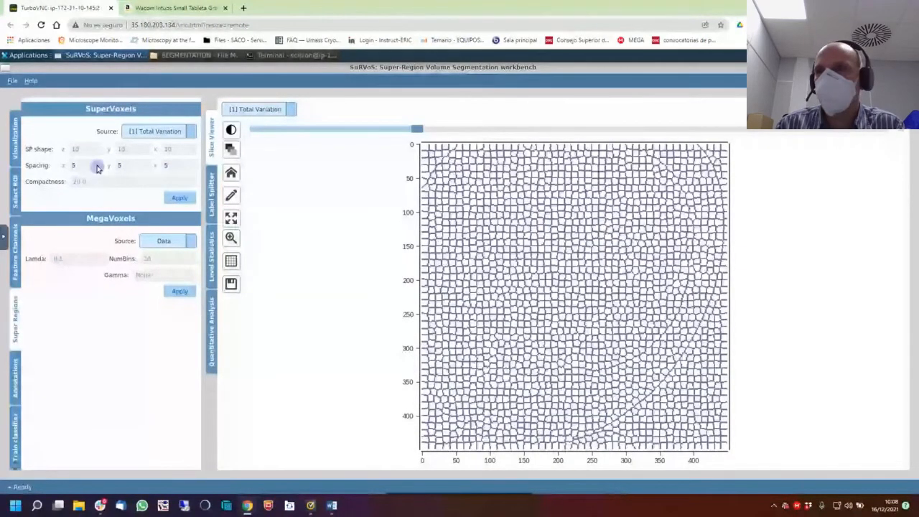
drag(98, 166, 58, 165)
key(BackSpace)
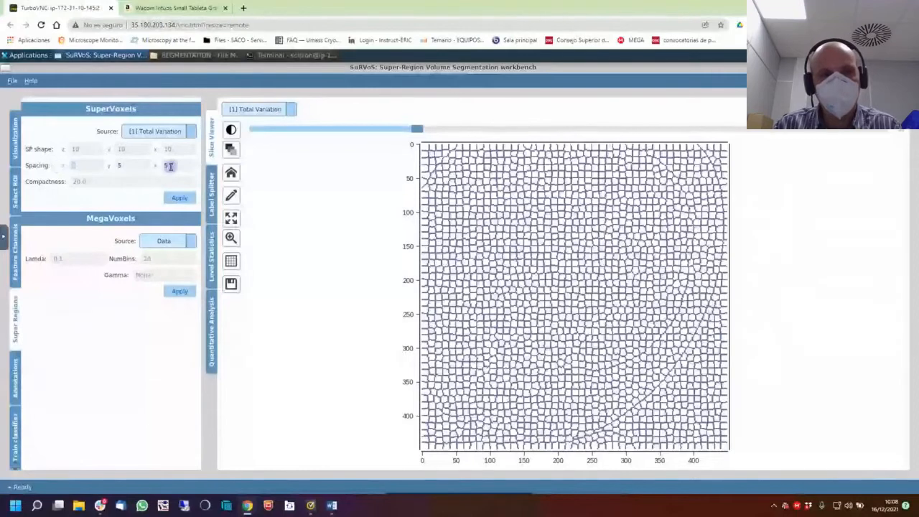
text(3)
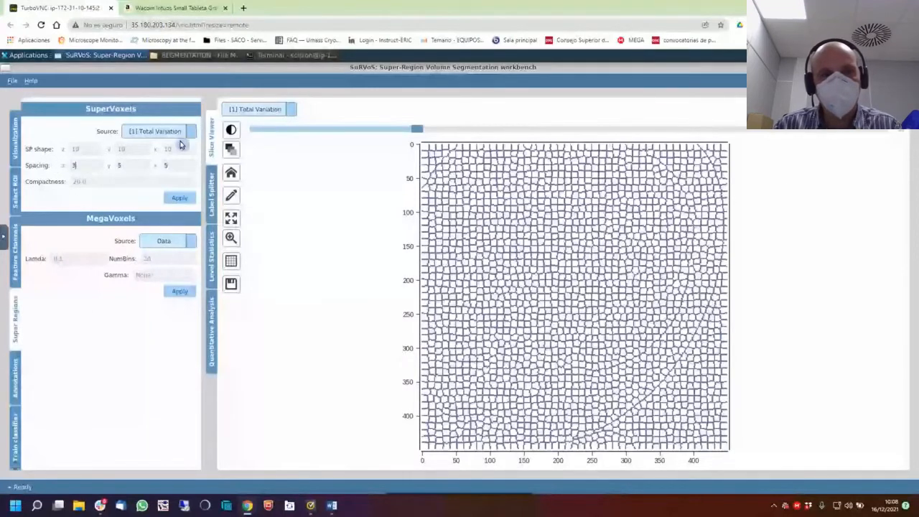
key(Tab)
text(3)
key(Tab)
text(3)
click(180, 198)
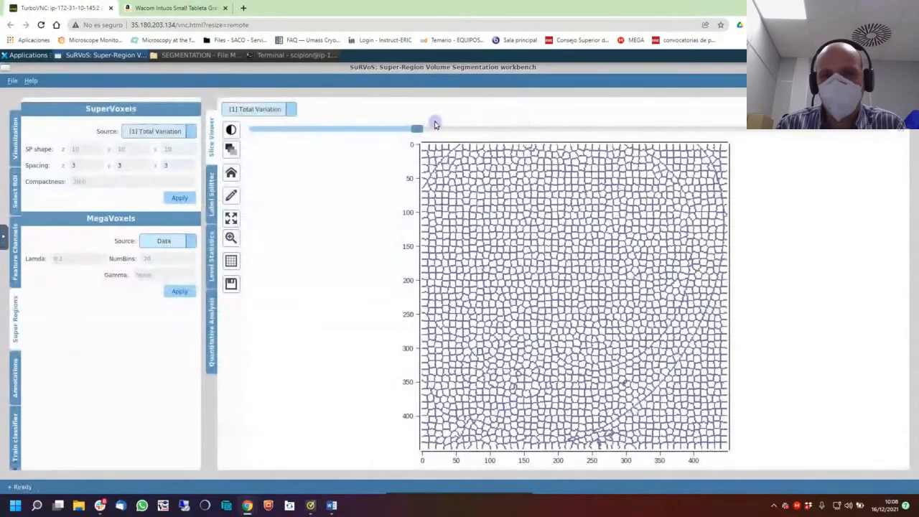
drag(413, 130, 527, 148)
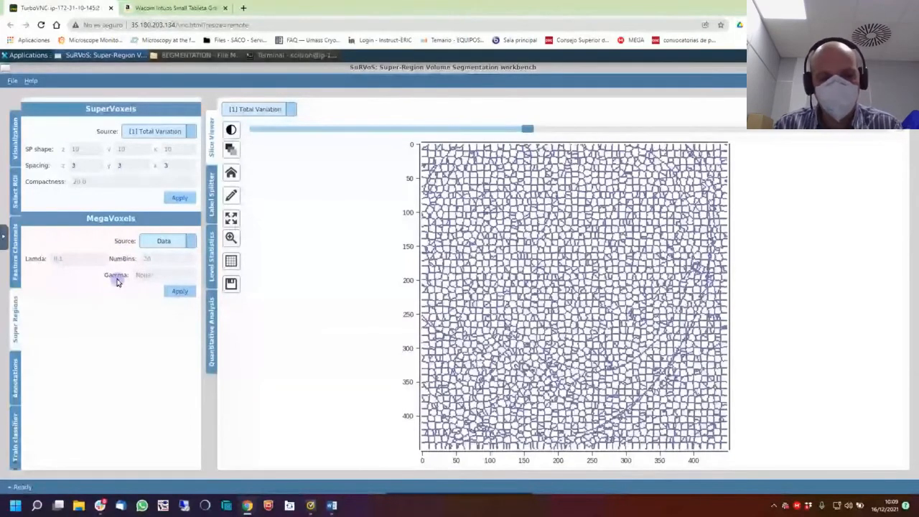
Set the supervoxel spacing back to 5 in z, y and x and regenerate the supervoxels.
double_click(88, 168)
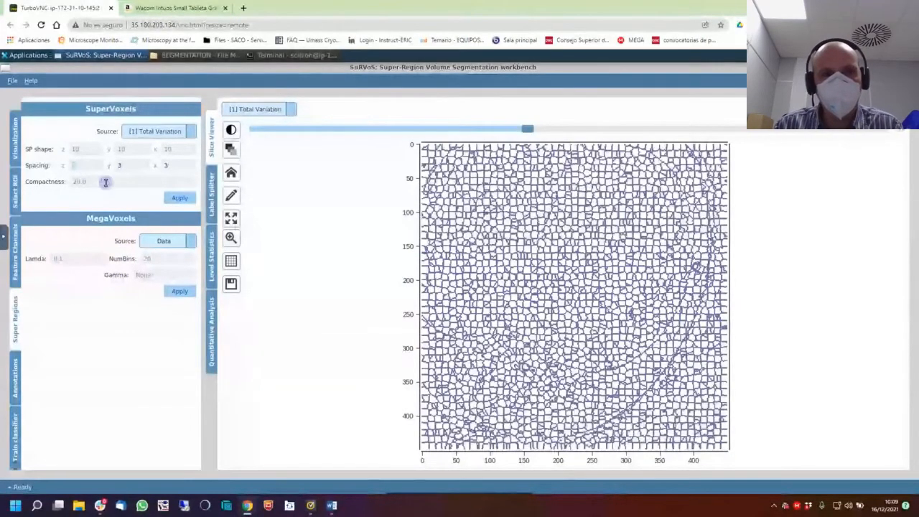
text(5)
double_click(134, 165)
text(5)
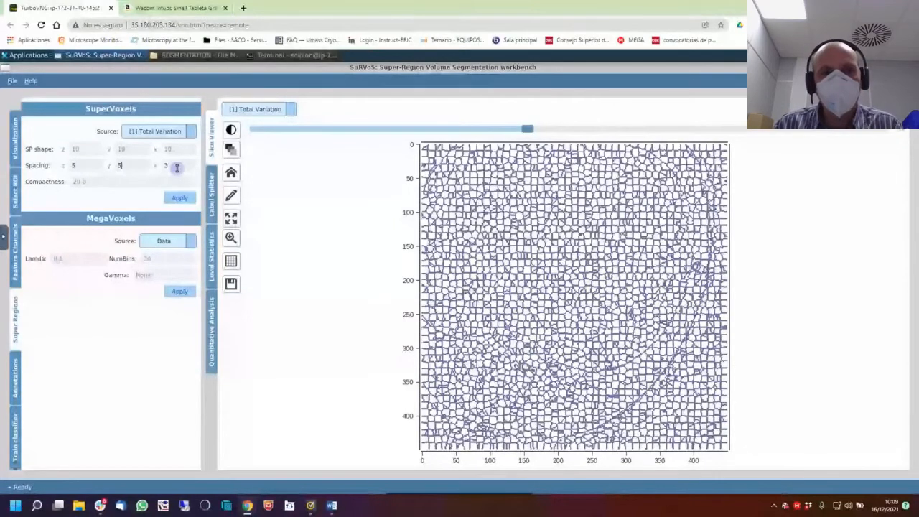
double_click(177, 166)
text(5)
click(179, 198)
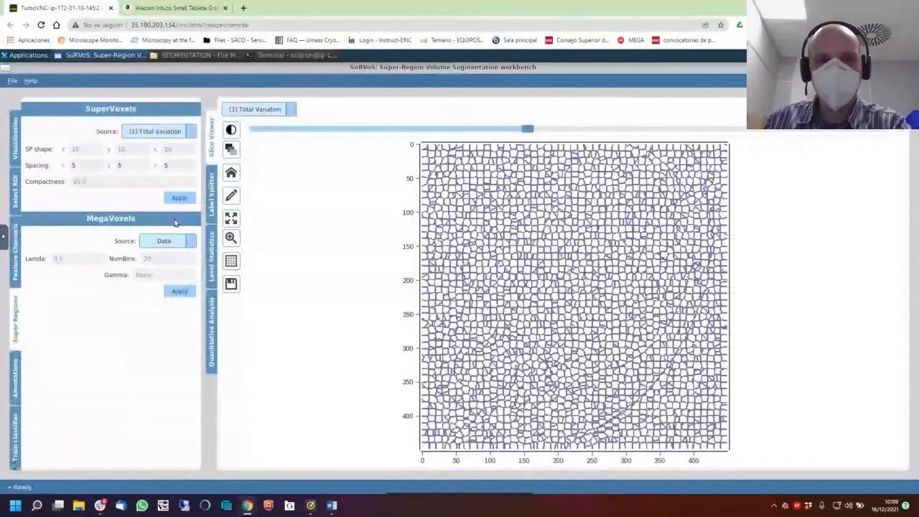
Raise the Data layer's opacity to 100 and display the original Data volume under the supervoxels.
click(230, 149)
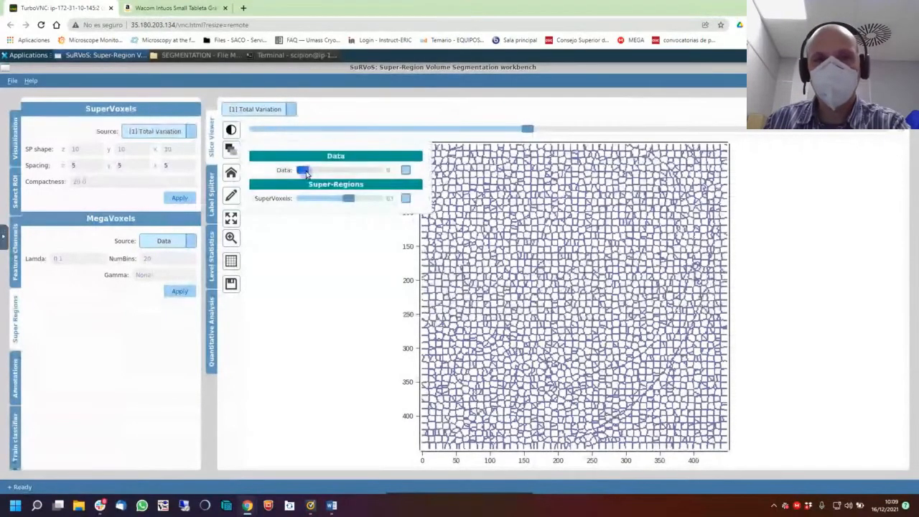
drag(305, 170, 386, 178)
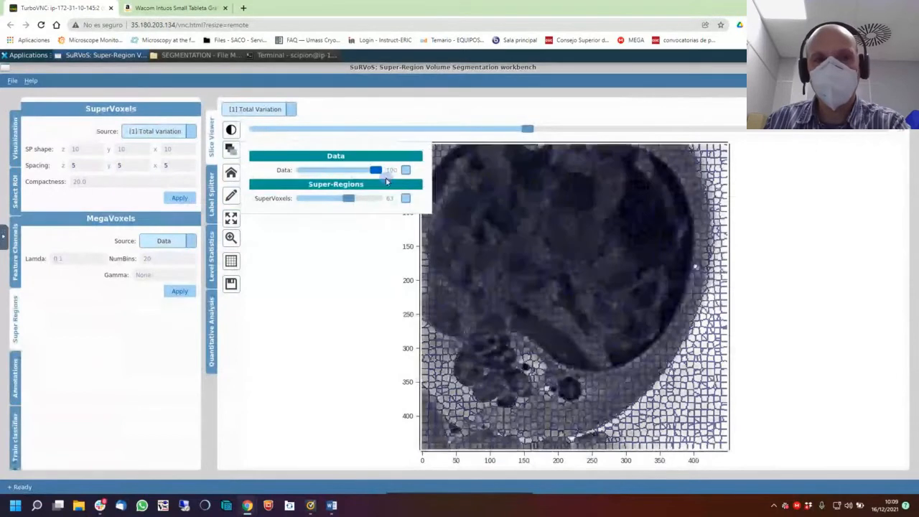
click(270, 114)
click(270, 113)
click(273, 123)
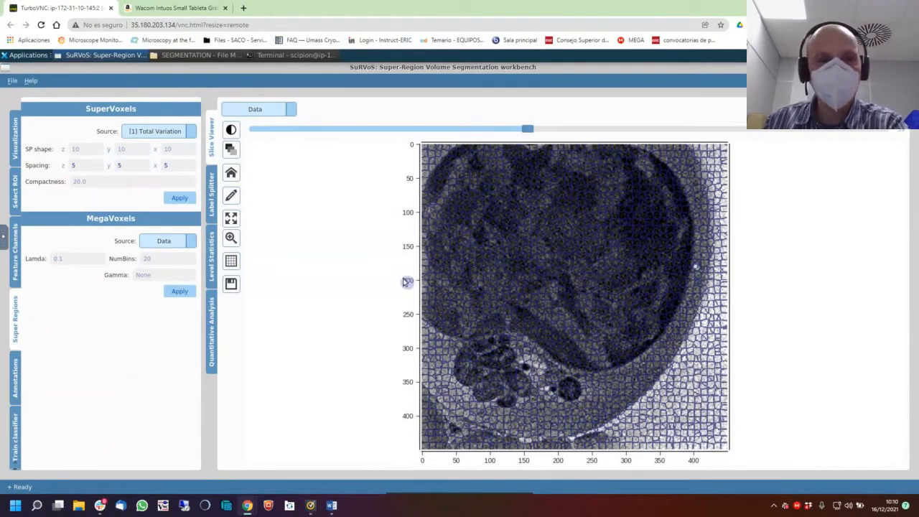
Generate megavoxels from the [1] Total Variation source with lamda 0.1 and 20 bins, and hide the SuperVoxels layer.
click(168, 244)
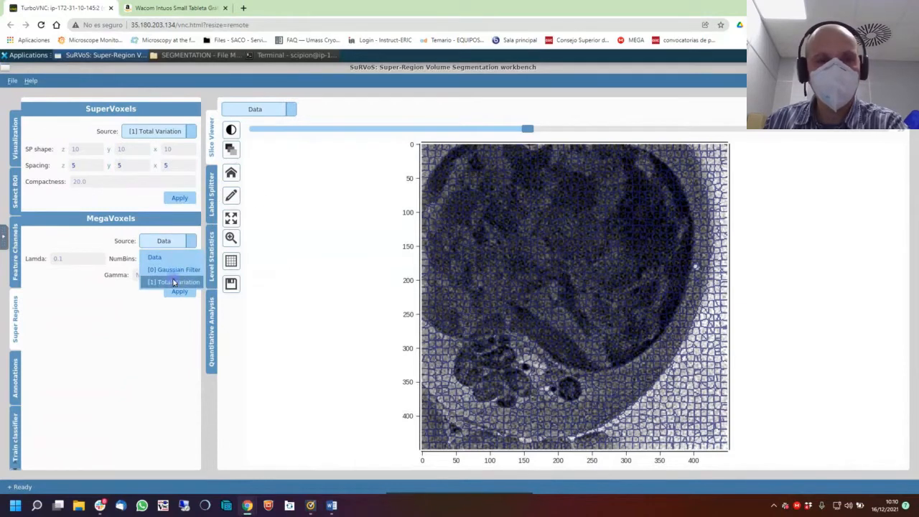
click(173, 283)
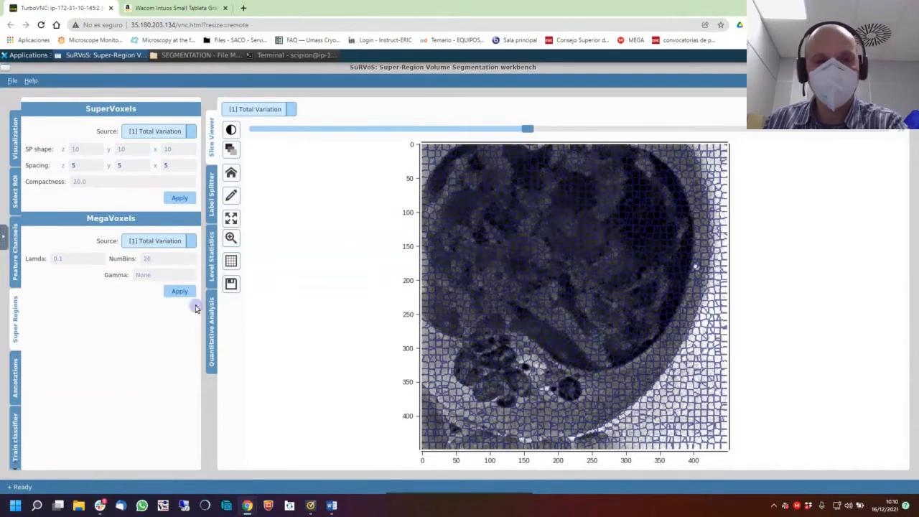
click(180, 291)
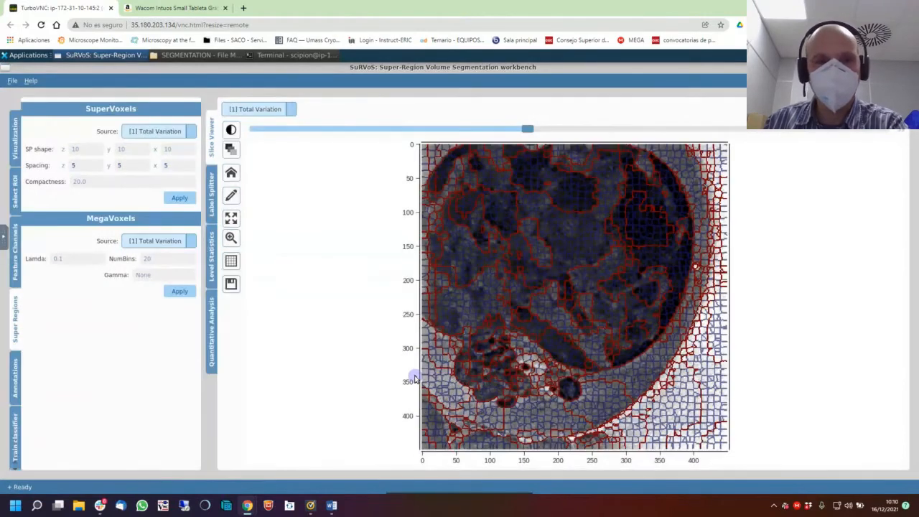
click(231, 148)
click(406, 198)
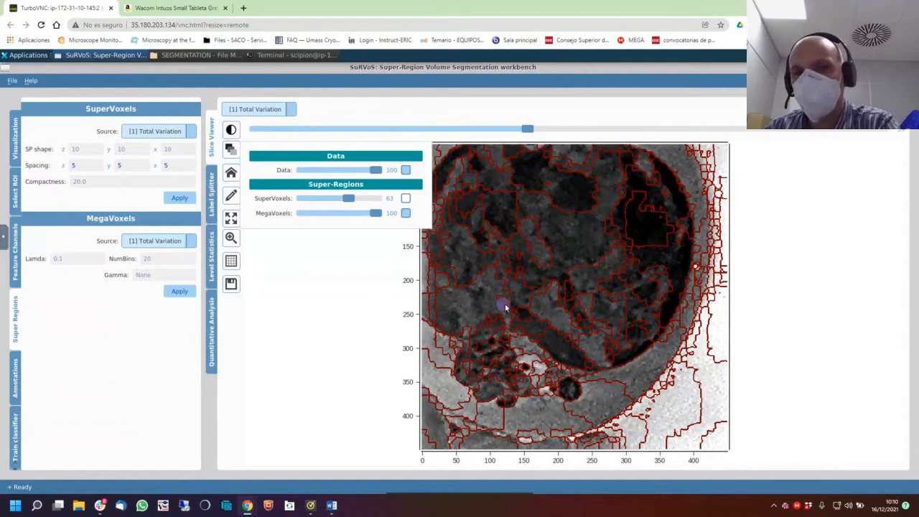
Browse the slices through the volume in both directions, examining how the megavoxel boundaries follow the nucleus, organelles and cell edge.
click(529, 129)
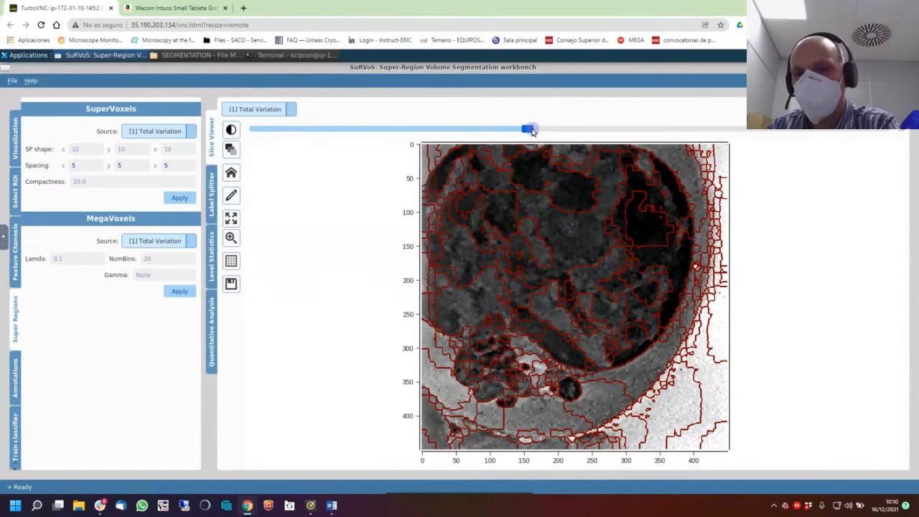
scroll(567, 264, up, 10)
scroll(568, 264, up, 15)
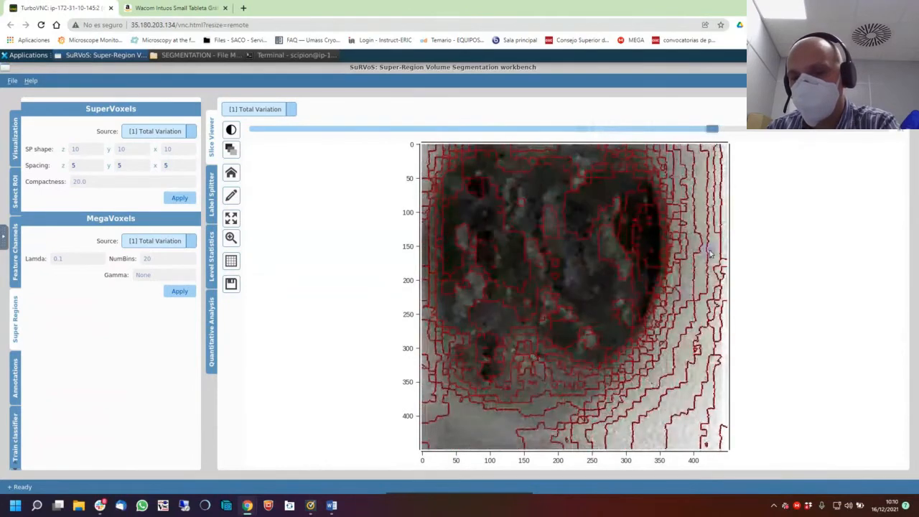
scroll(689, 337, down, 6)
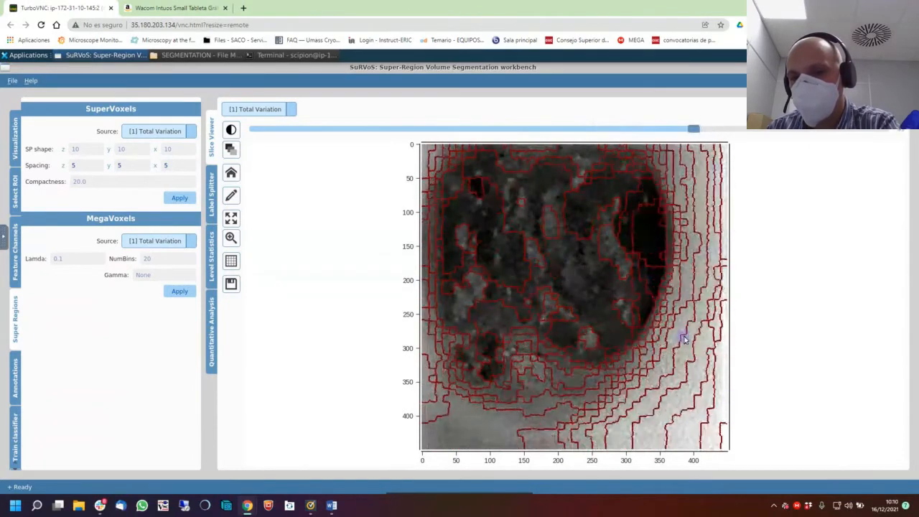
scroll(700, 347, down, 20)
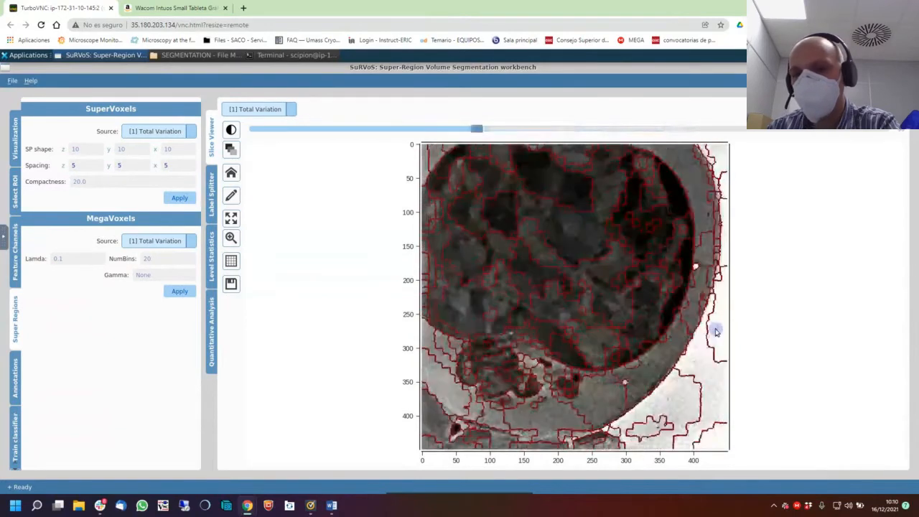
scroll(716, 331, down, 14)
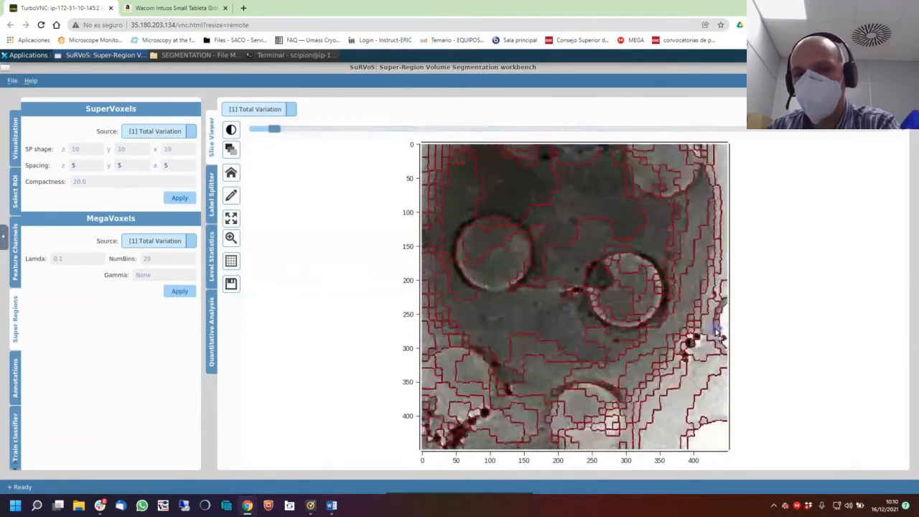
scroll(716, 331, up, 20)
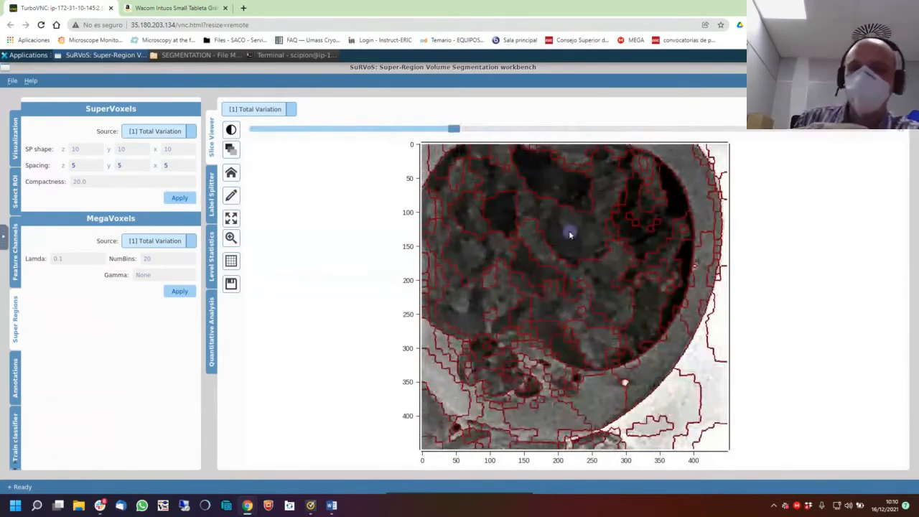
scroll(569, 231, down, 20)
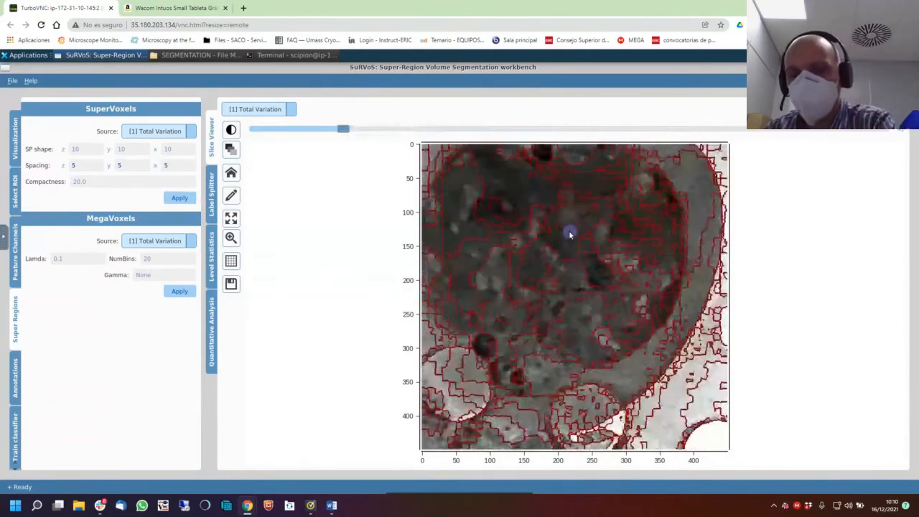
scroll(583, 294, up, 4)
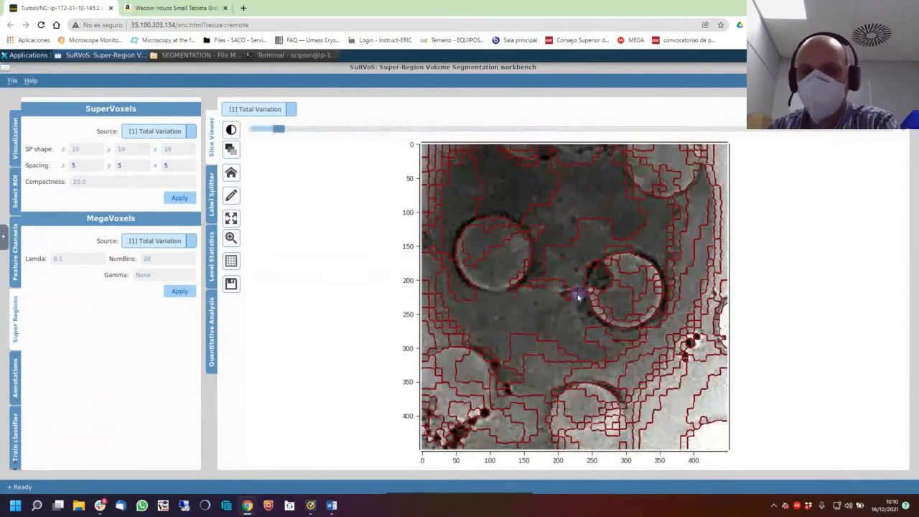
scroll(557, 229, up, 6)
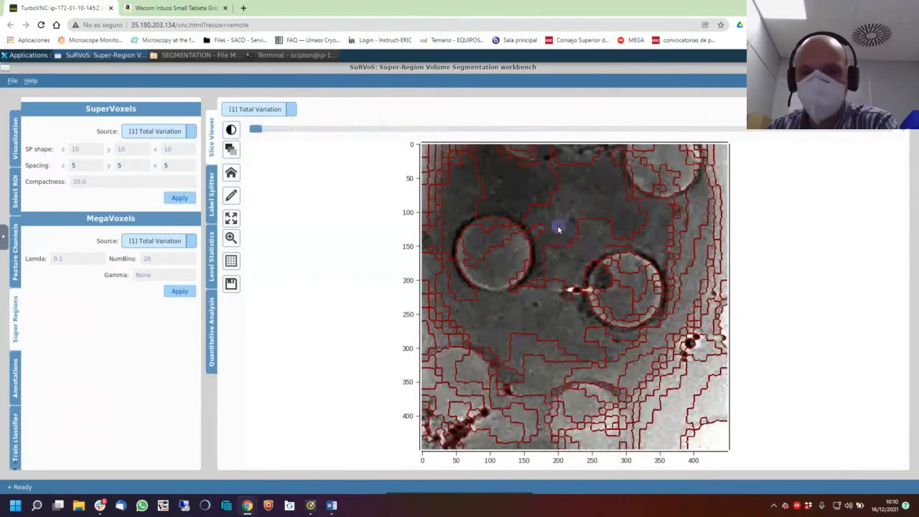
scroll(558, 229, up, 11)
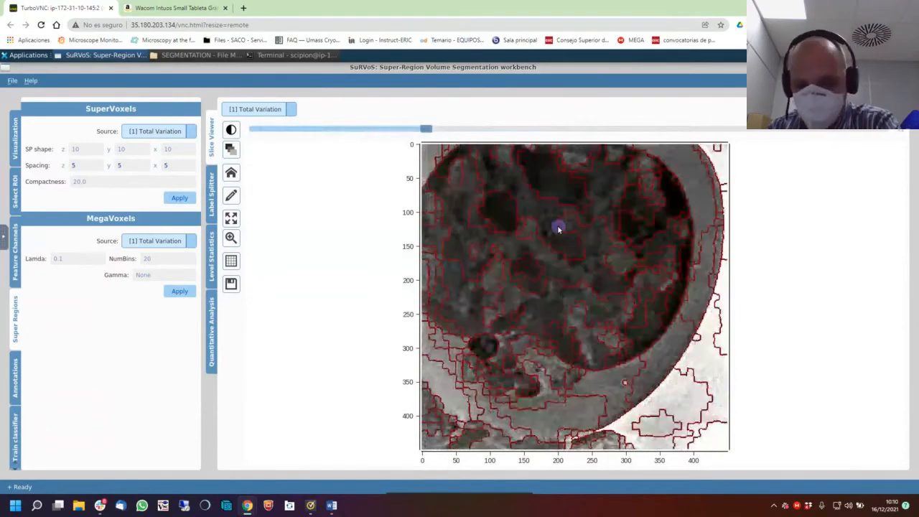
scroll(558, 228, up, 16)
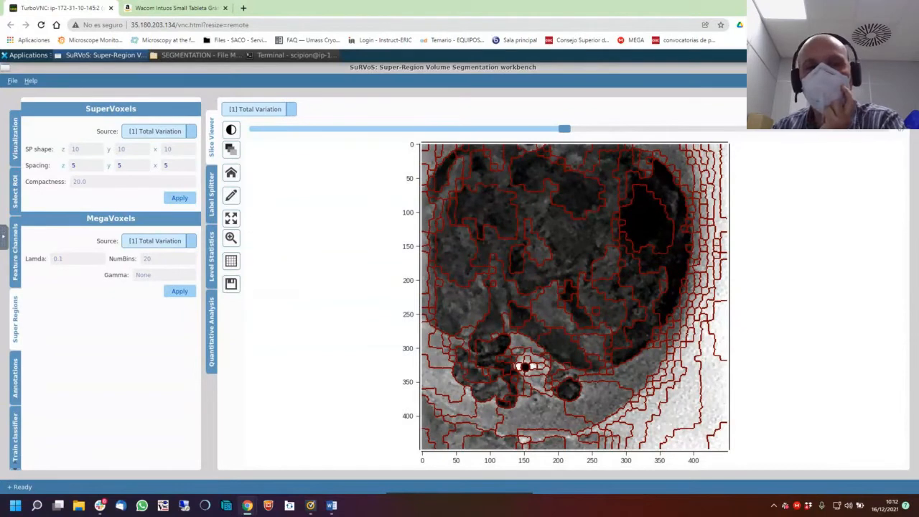
Set the SuperVoxels opacity to 100 and toggle the SuperVoxels and MegaVoxels layers to compare their outlines.
click(232, 153)
drag(348, 198, 386, 213)
click(406, 199)
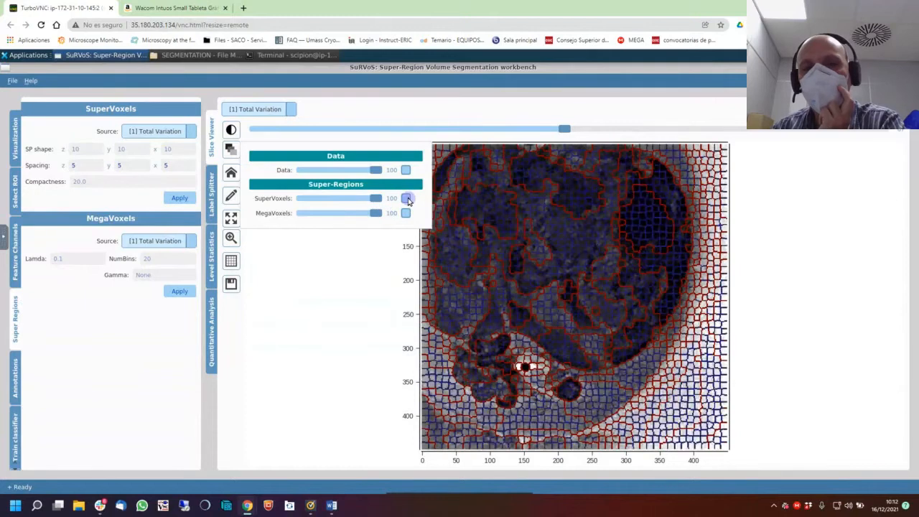
click(407, 200)
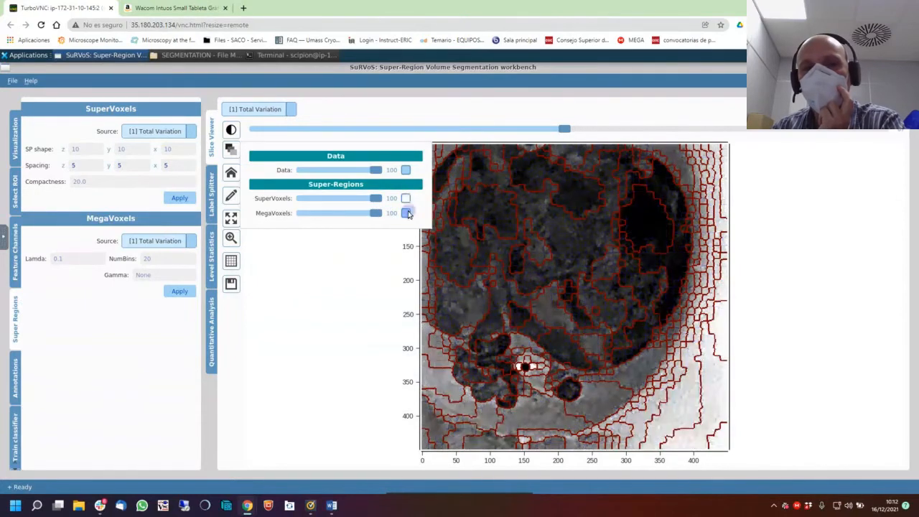
click(406, 213)
click(406, 213)
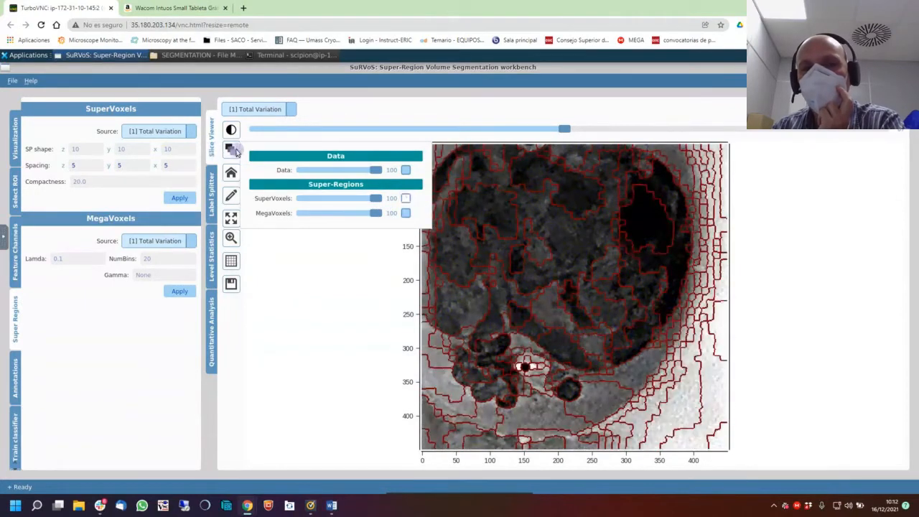
Show the SuperVoxels layer again, lower the MegaVoxels opacity to 41, and toggle the Data layer off and on.
click(406, 200)
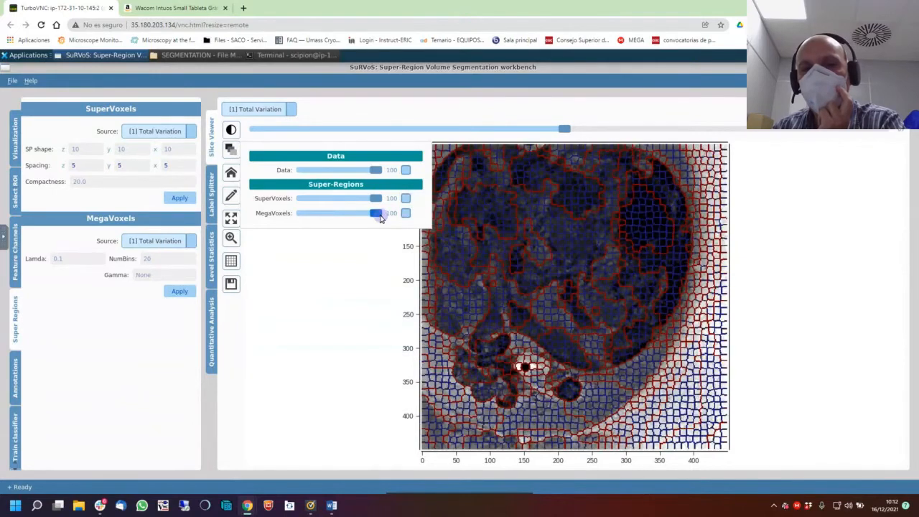
drag(380, 217, 332, 215)
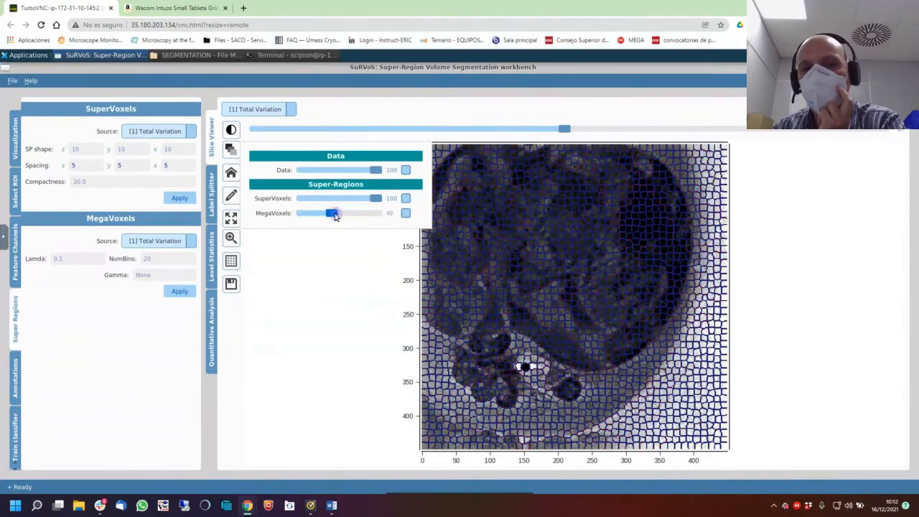
click(405, 170)
click(405, 171)
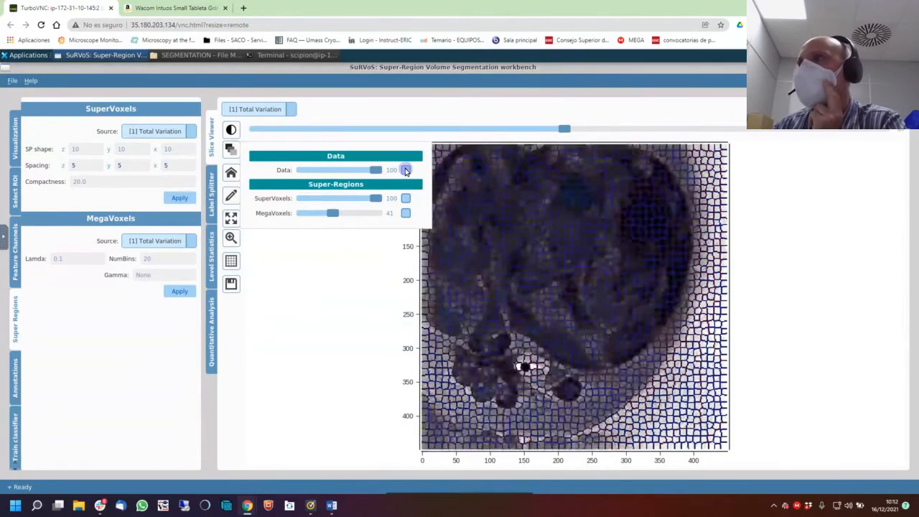
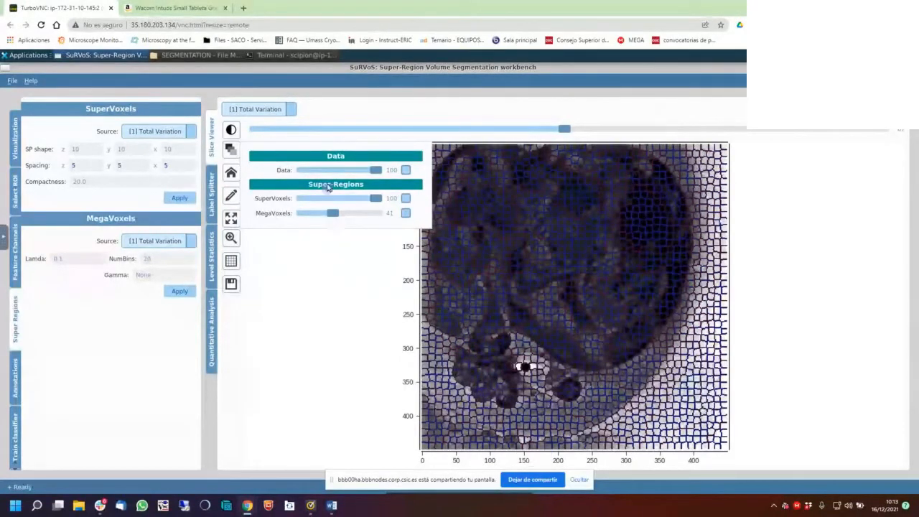
click(230, 152)
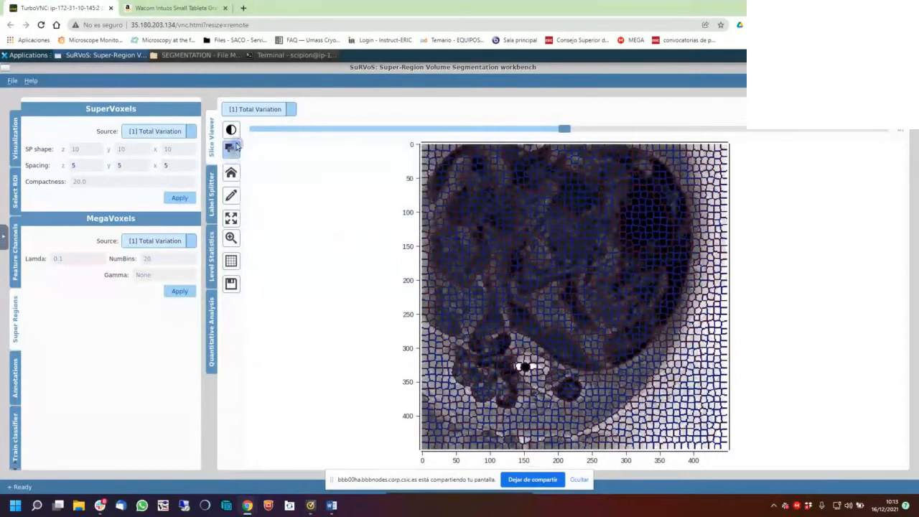
click(230, 152)
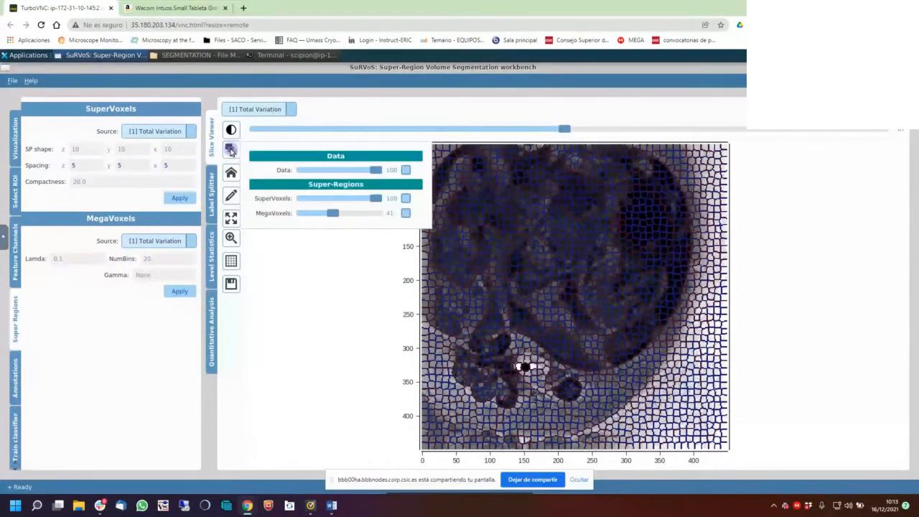
Set the SuperVoxels opacity to 47 and the MegaVoxels opacity to 66, and hide the MegaVoxels layer.
mouse_move(332, 214)
mouse_down()
mouse_move(392, 218)
mouse_move(302, 214)
mouse_move(318, 214)
mouse_up()
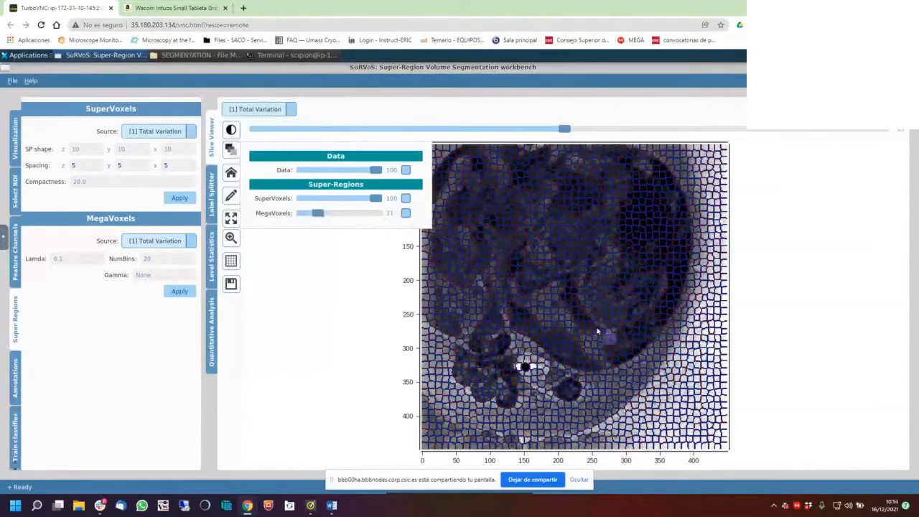
drag(381, 199, 337, 199)
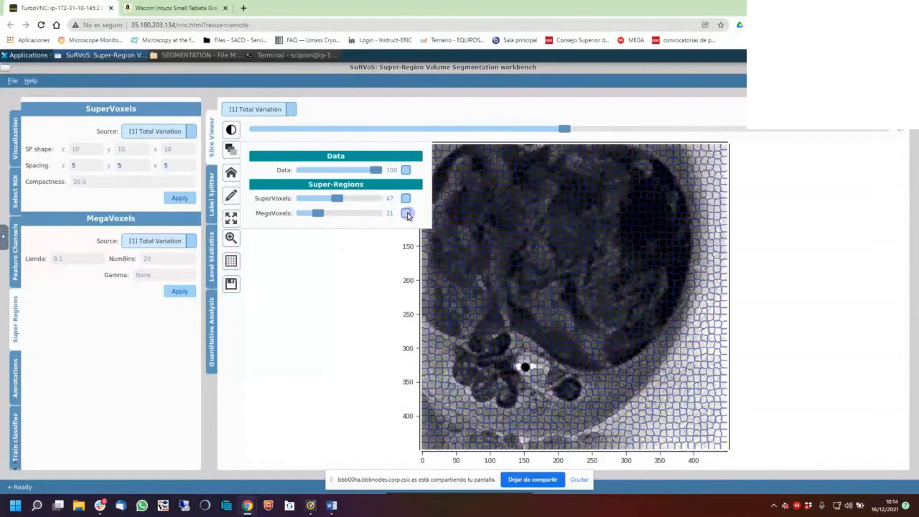
click(407, 215)
click(408, 215)
drag(318, 213, 350, 214)
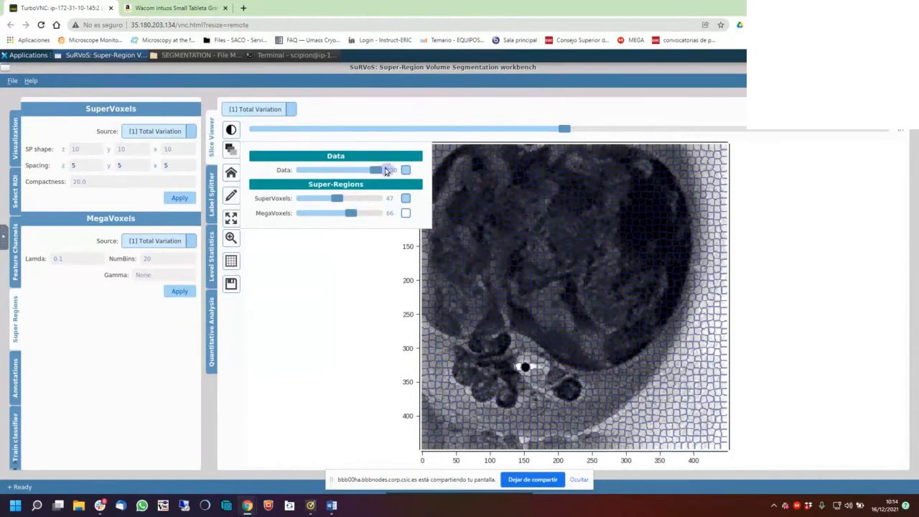
Compare the Data, [0] Gaussian Filter and [1] Total Variation channels in the slice viewer, ending on Data.
click(290, 112)
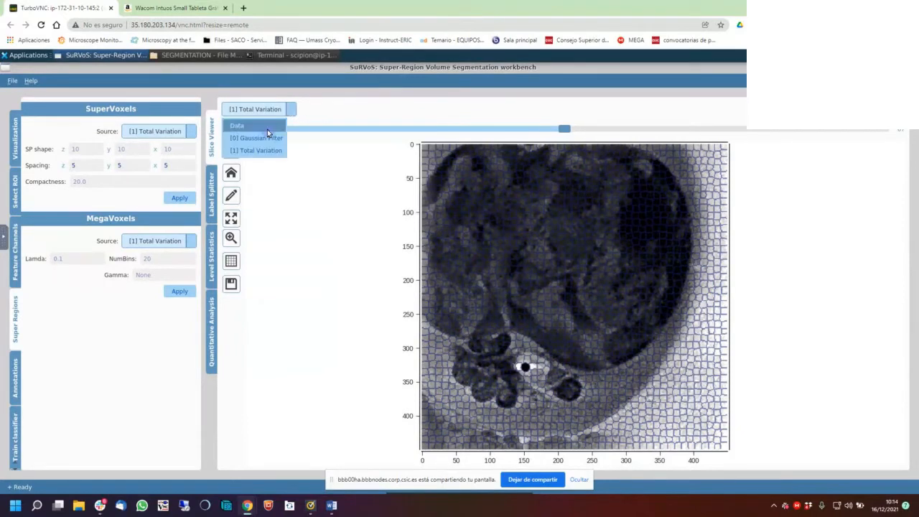
click(267, 129)
click(266, 111)
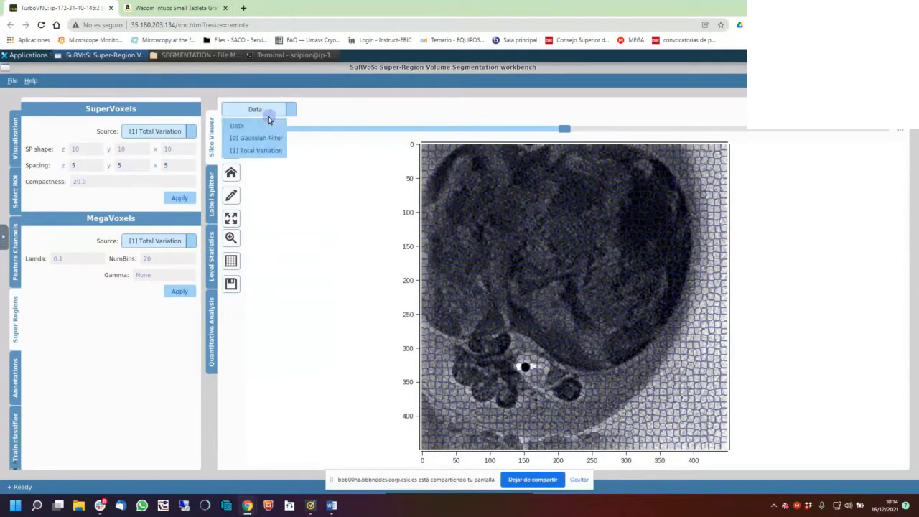
click(270, 139)
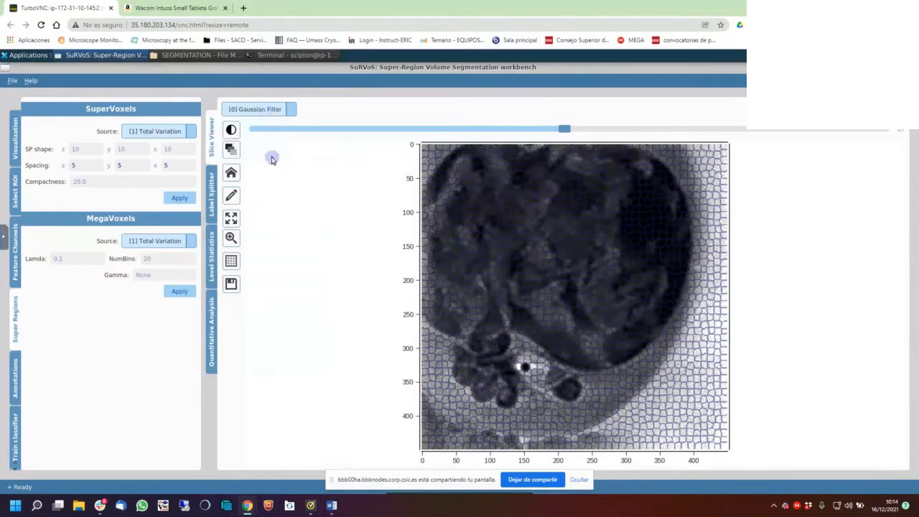
click(267, 111)
click(270, 152)
click(263, 109)
click(266, 125)
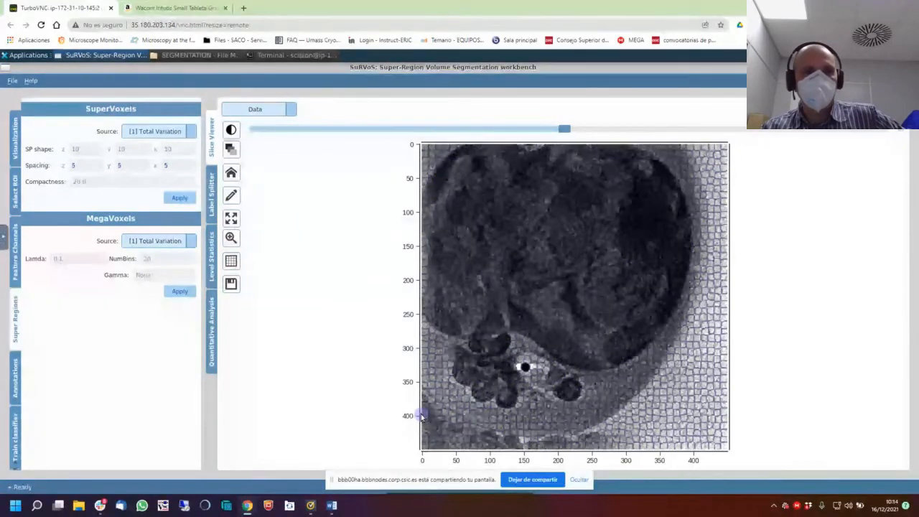
Show the annotation levels in SuRVoS and switch to the SURVOS_training_instruct.docx document in Word.
click(15, 377)
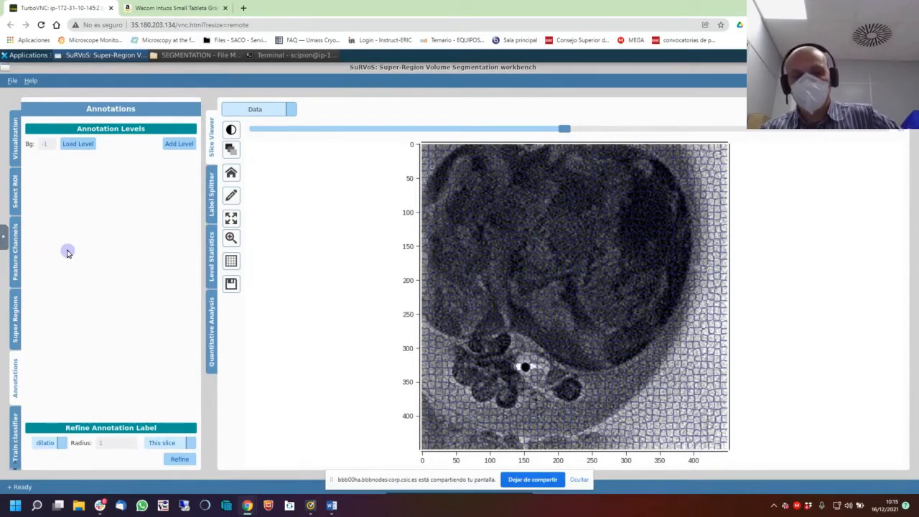
click(578, 481)
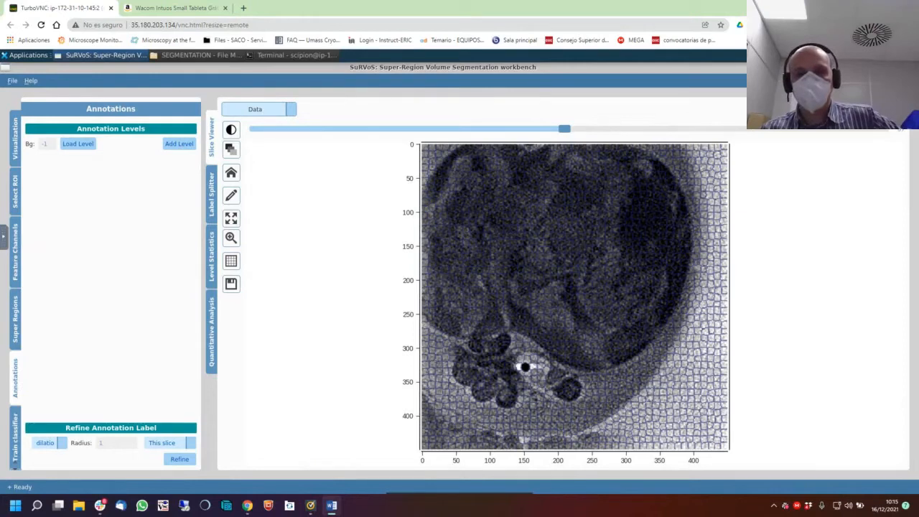
drag(918, 107, 564, 80)
Examine the original image, mask and masked image example and the explanation of masking in the training instructions.
scroll(502, 319, down, 3)
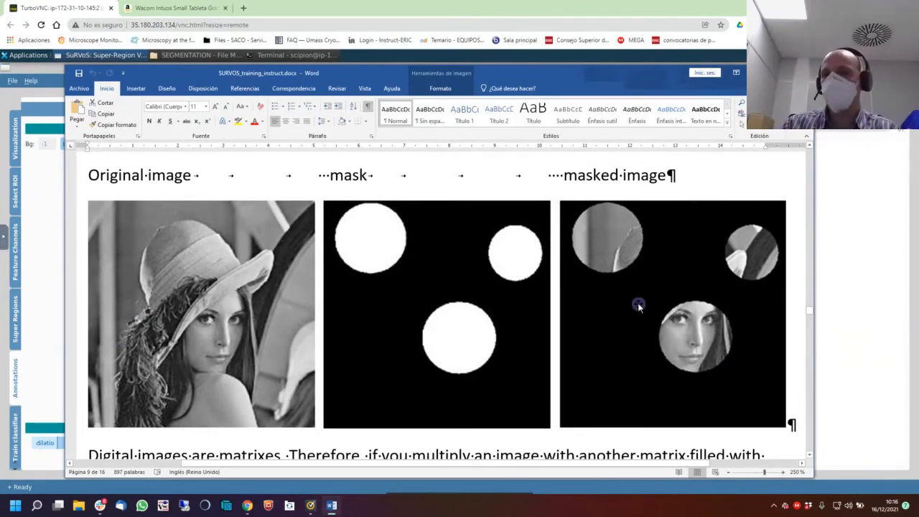
scroll(638, 304, down, 1)
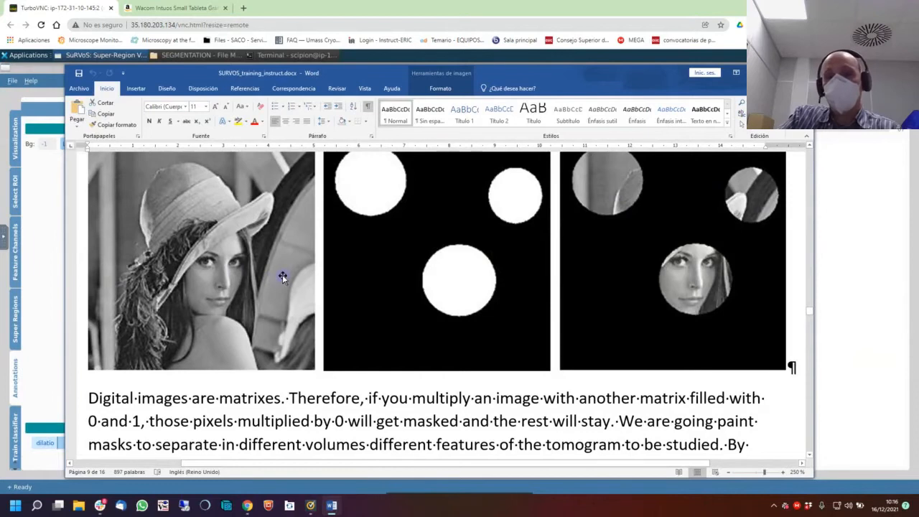
scroll(282, 274, up, 3)
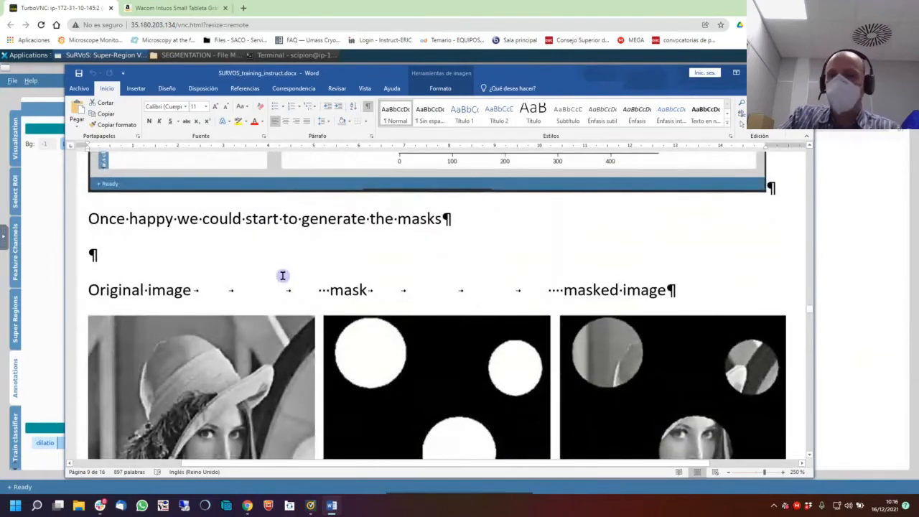
scroll(282, 275, down, 1)
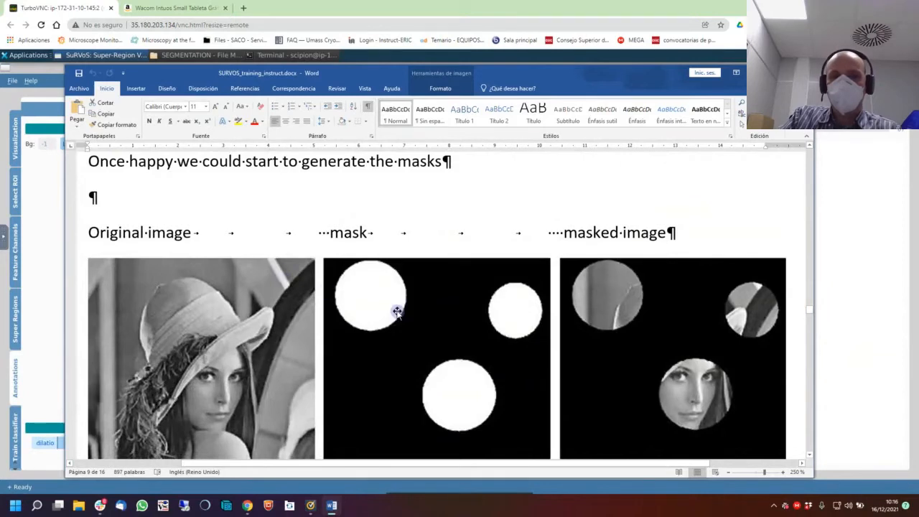
scroll(397, 312, down, 4)
scroll(397, 311, down, 8)
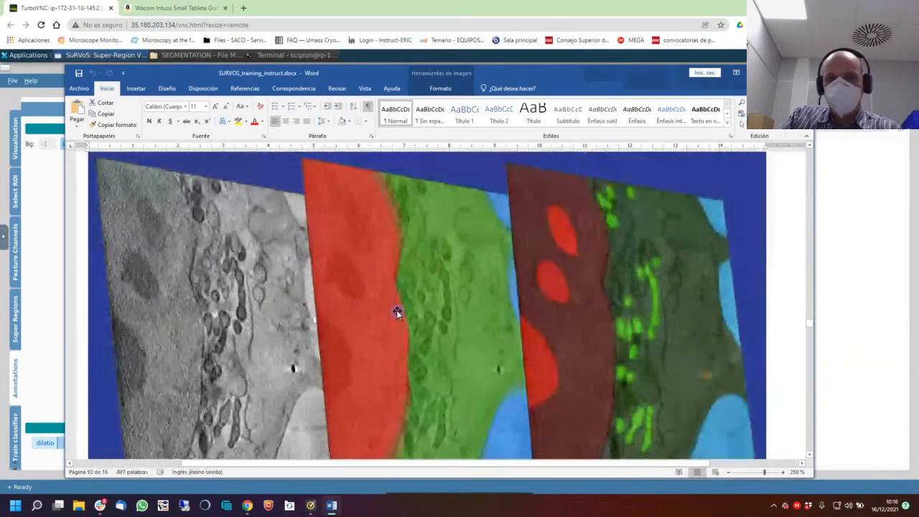
scroll(398, 311, up, 6)
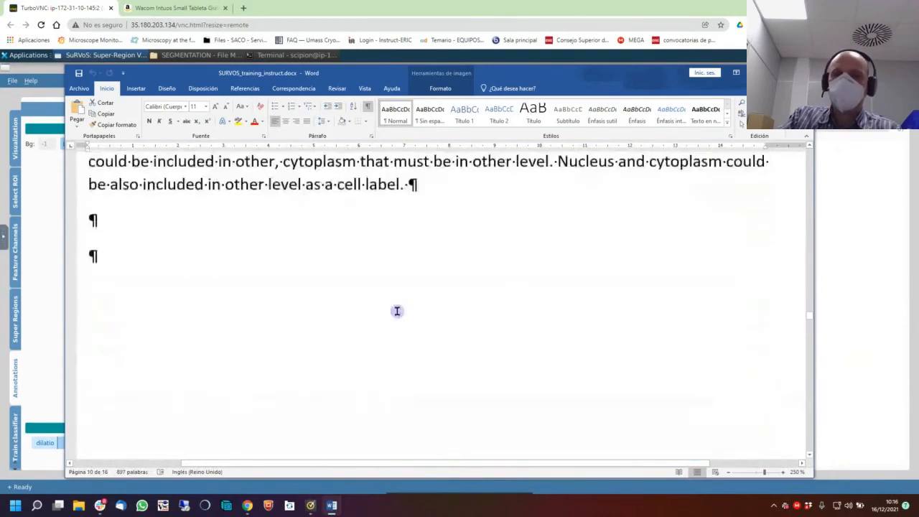
scroll(397, 311, up, 4)
scroll(409, 298, up, 1)
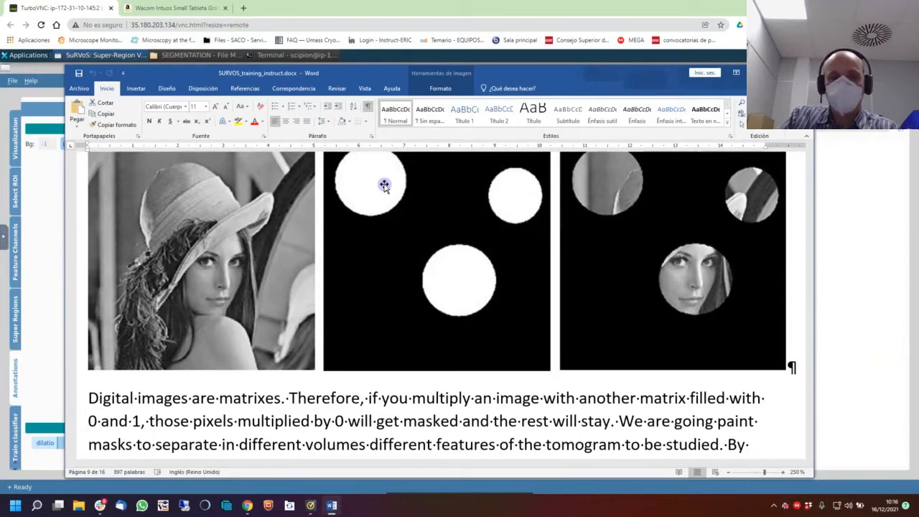
Examine the figure of the tomogram's coloured segmentation levels in the instructions, and return to SuRVoS.
scroll(384, 185, down, 10)
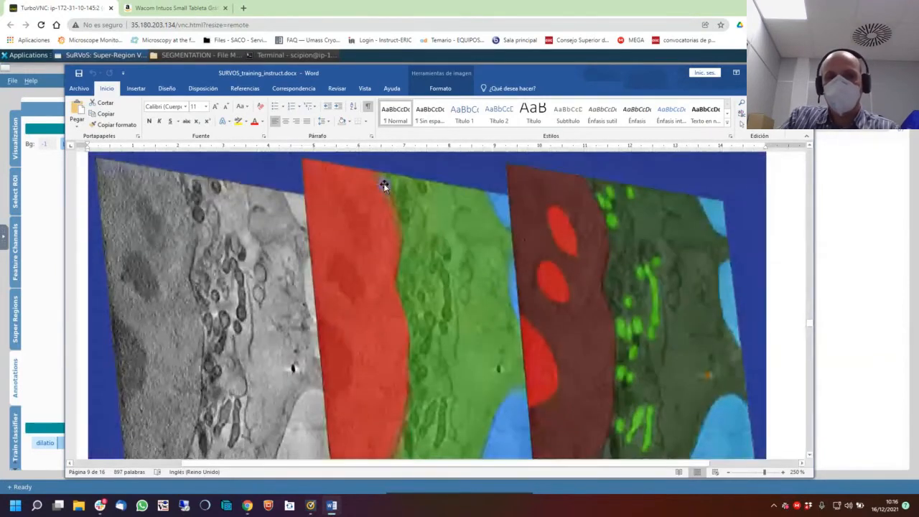
scroll(383, 185, down, 2)
scroll(331, 215, up, 1)
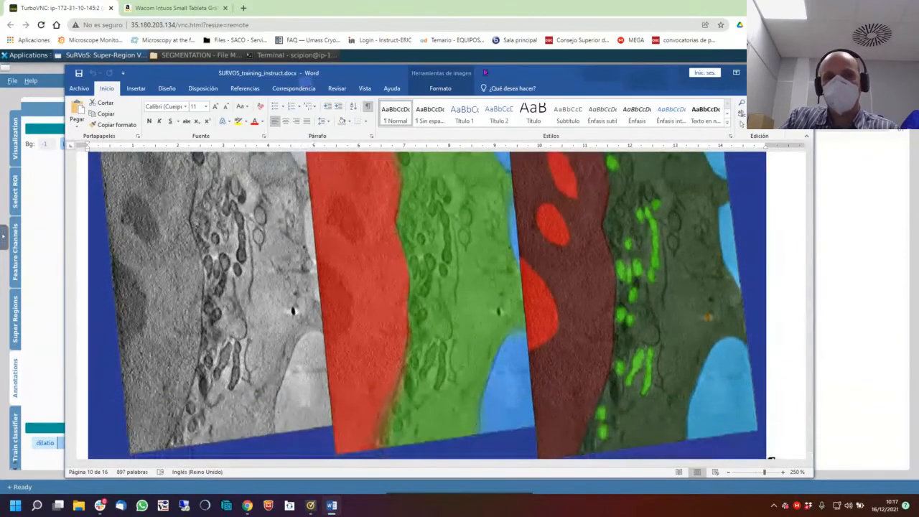
mouse_move(498, 74)
mouse_down()
mouse_move(603, 86)
mouse_move(492, 165)
mouse_up()
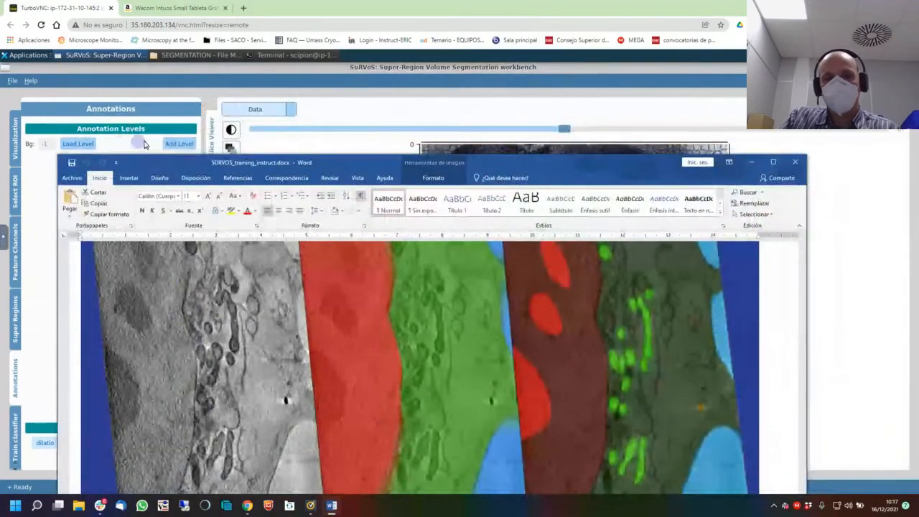
click(750, 161)
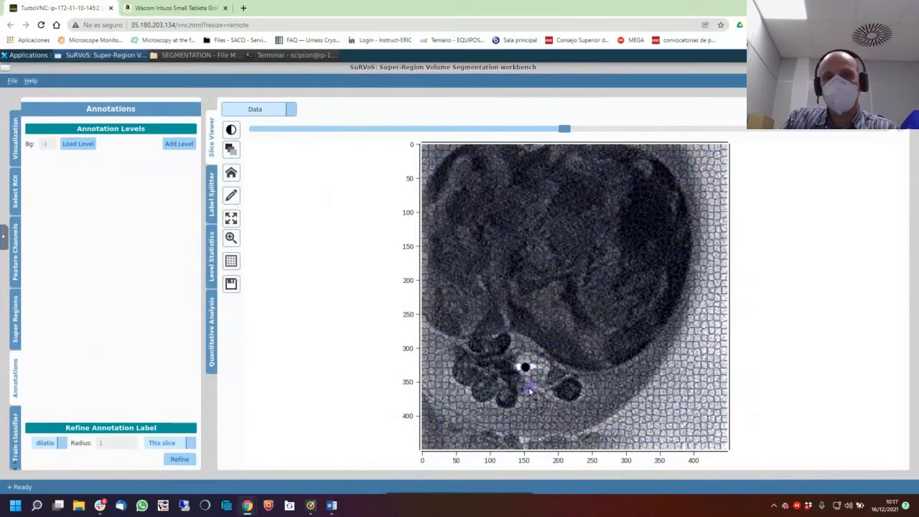
Add a first annotation level with one label and name the label Cell.
click(178, 146)
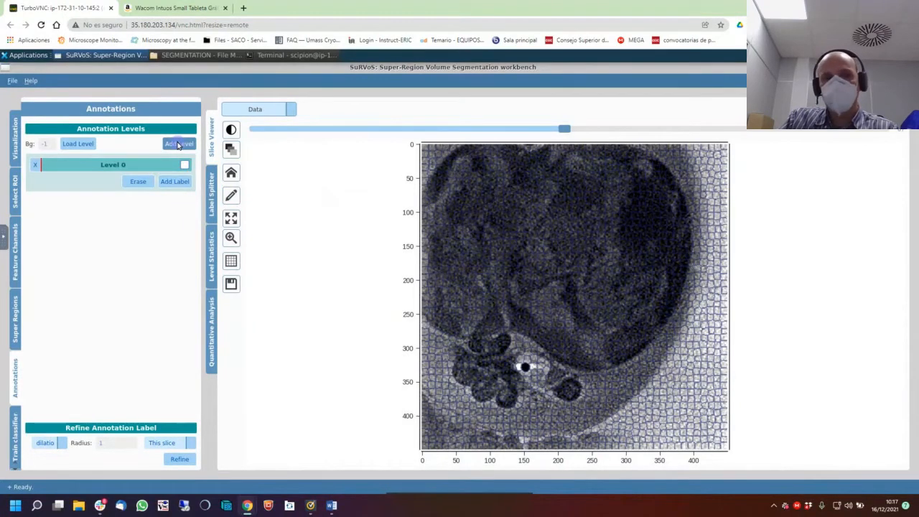
click(175, 183)
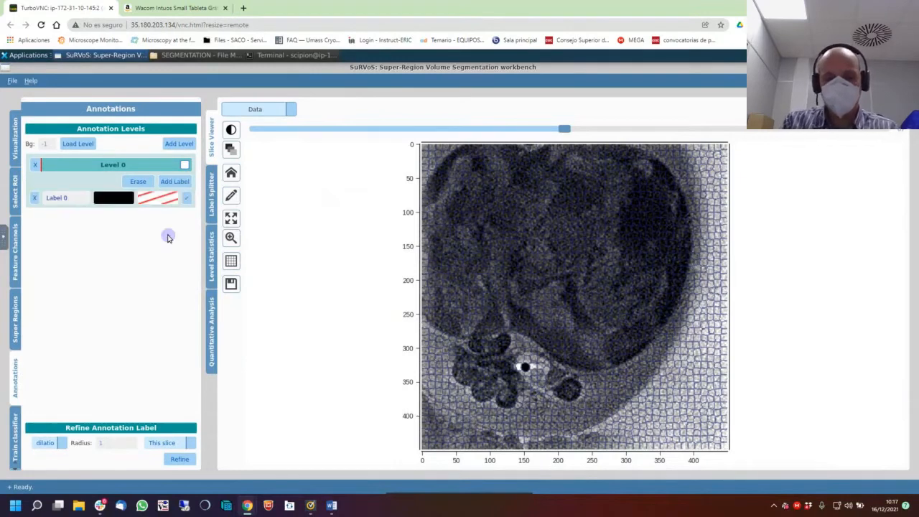
drag(70, 197, 39, 196)
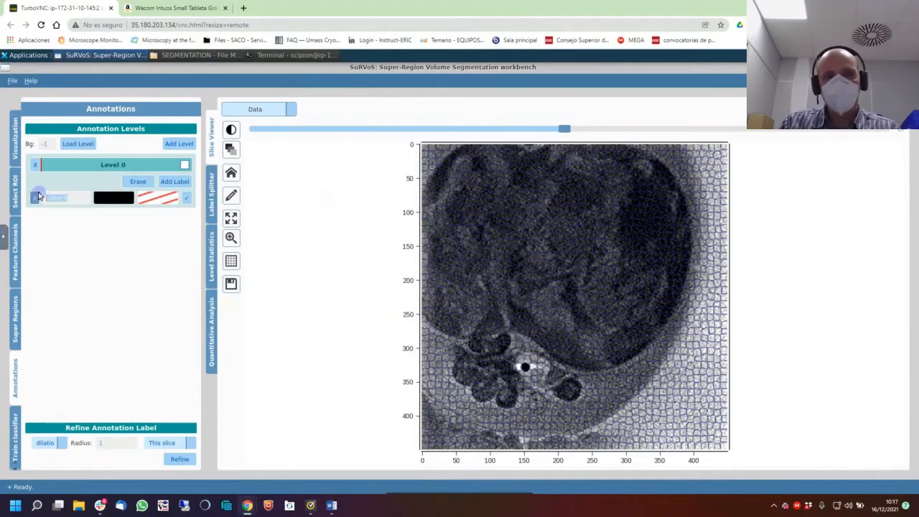
text(Cell)
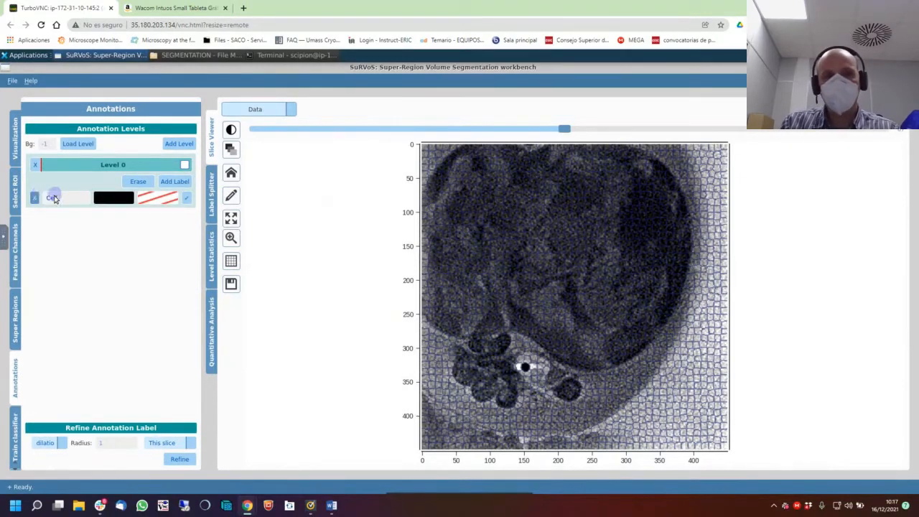
drag(61, 196, 42, 199)
Set the Cell label's colour to the yellow-green basic colour #aaff00.
click(122, 201)
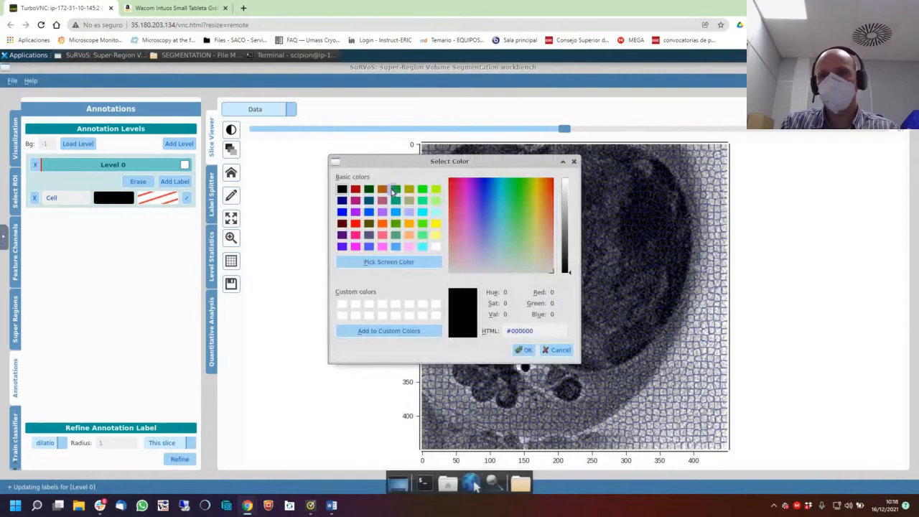
click(436, 190)
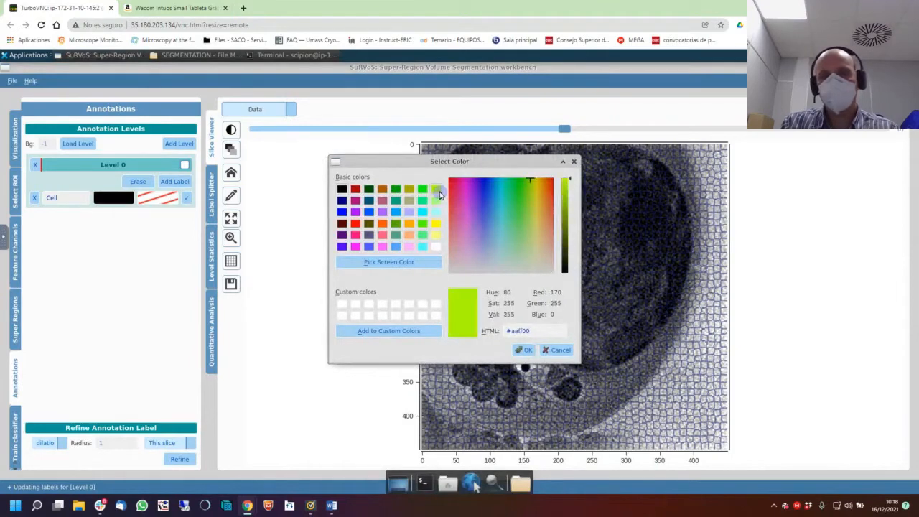
click(523, 350)
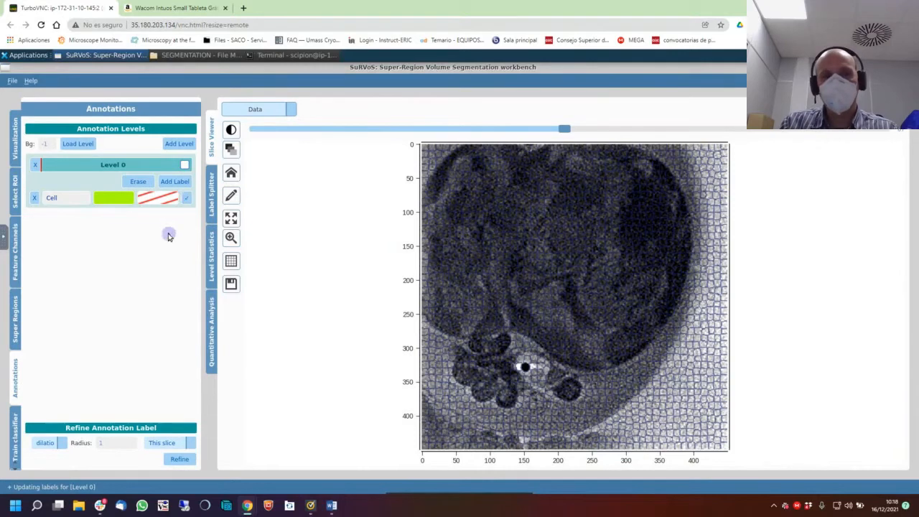
Add a second annotation level with one label and name the label nucleus.
click(181, 144)
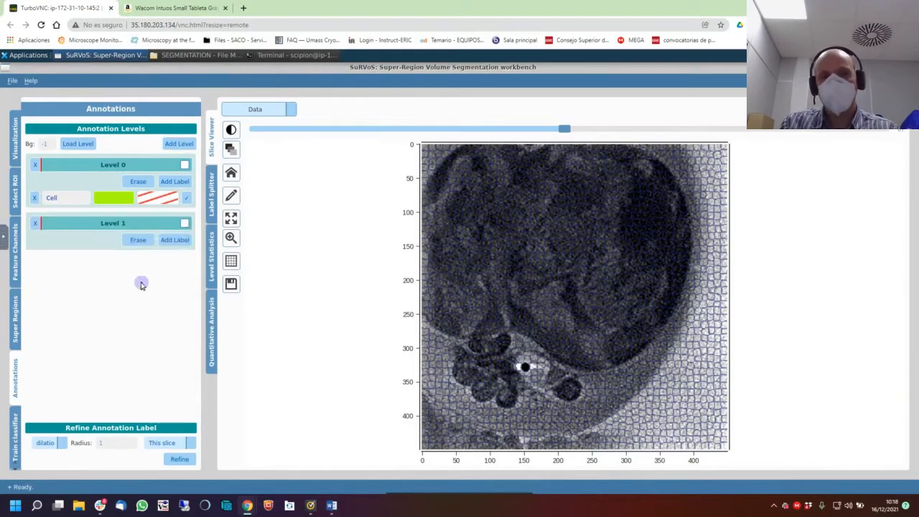
click(175, 239)
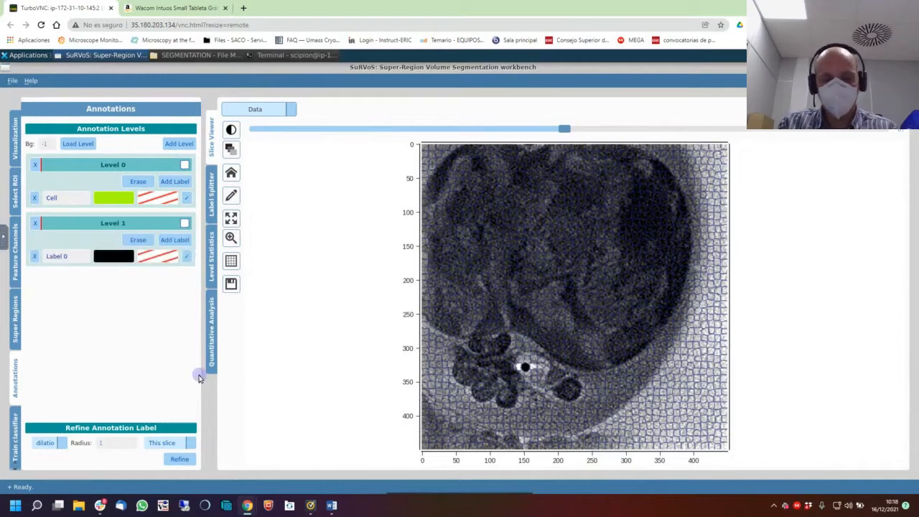
drag(74, 256, 34, 257)
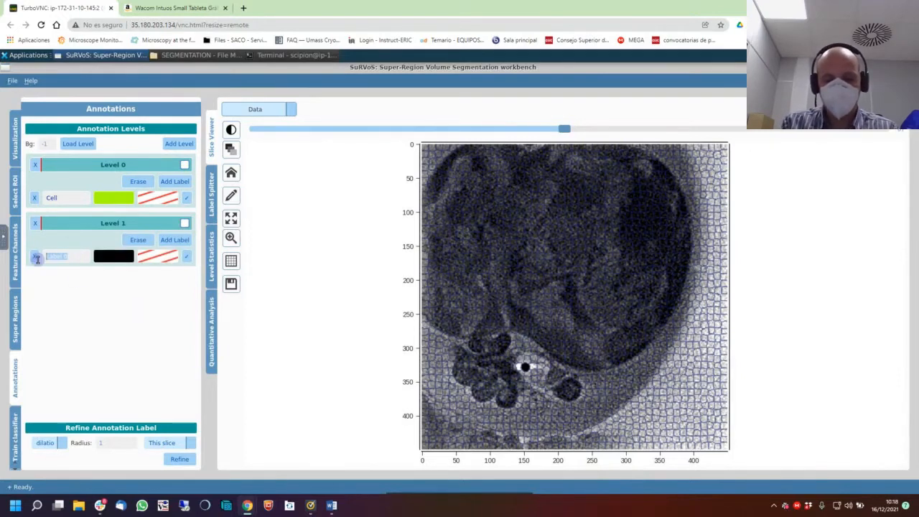
text(nucleus)
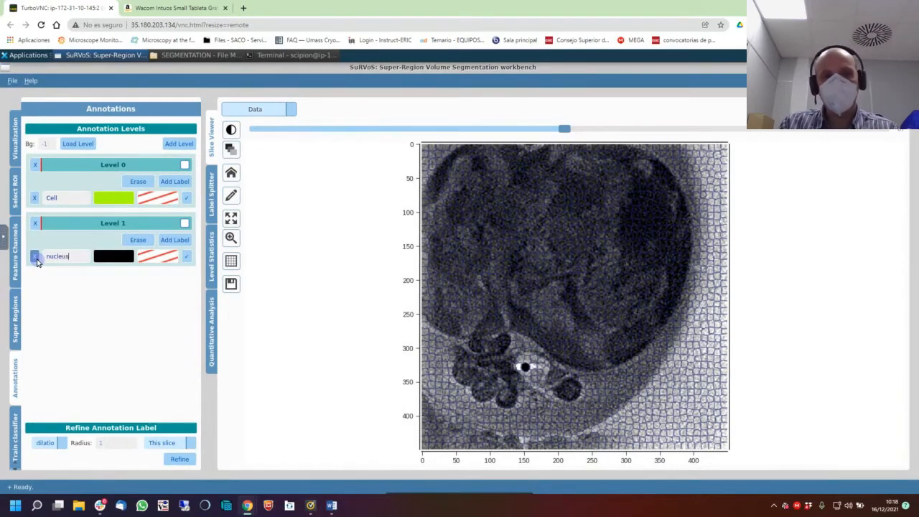
Add another label below nucleus in Level 1 and name it cit.
click(174, 241)
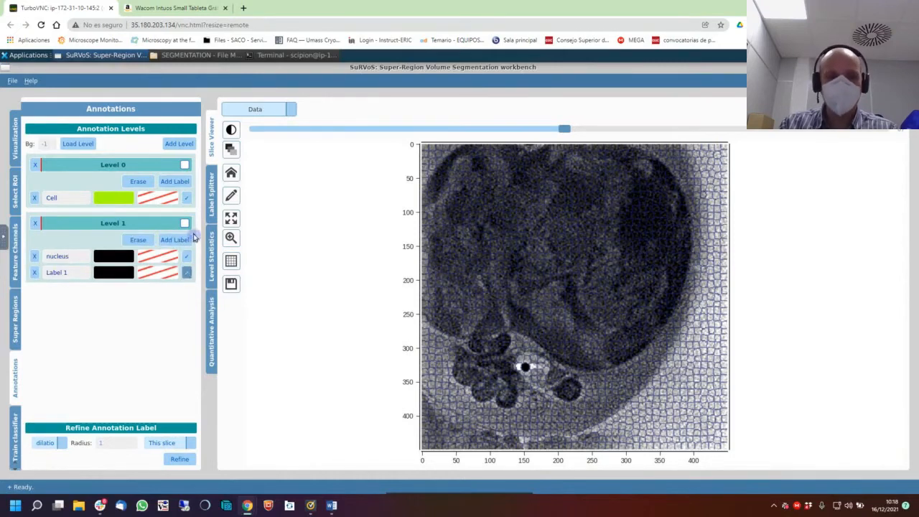
drag(75, 273, 37, 275)
text(cit)
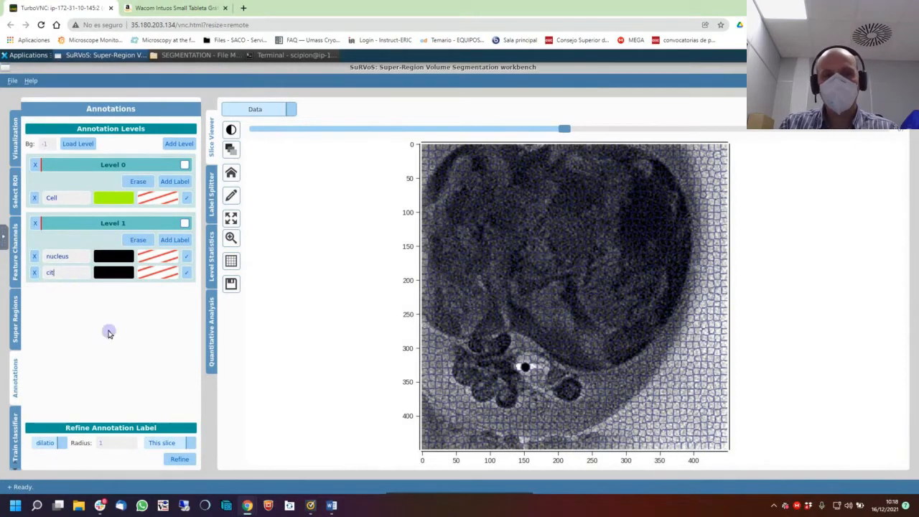
key(Return)
Assign the bright green basic colour to the nucleus label in Level 1.
click(122, 261)
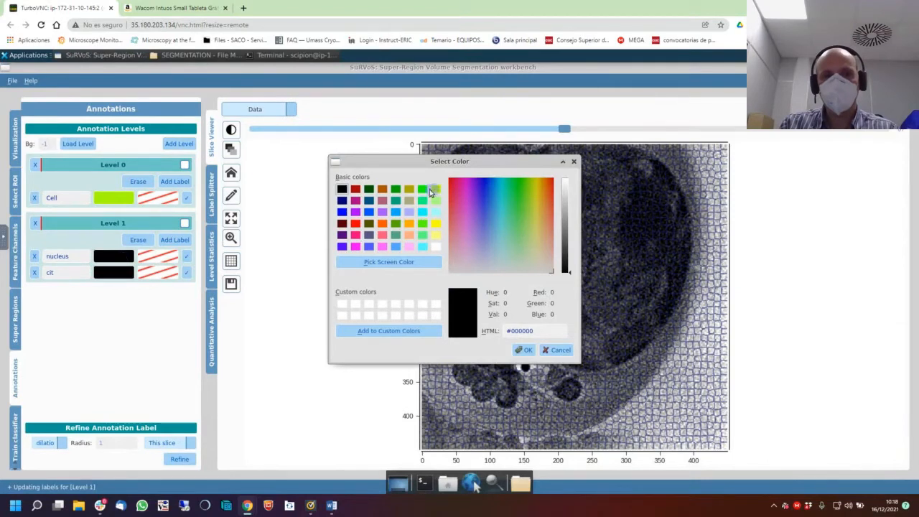
click(422, 189)
click(526, 351)
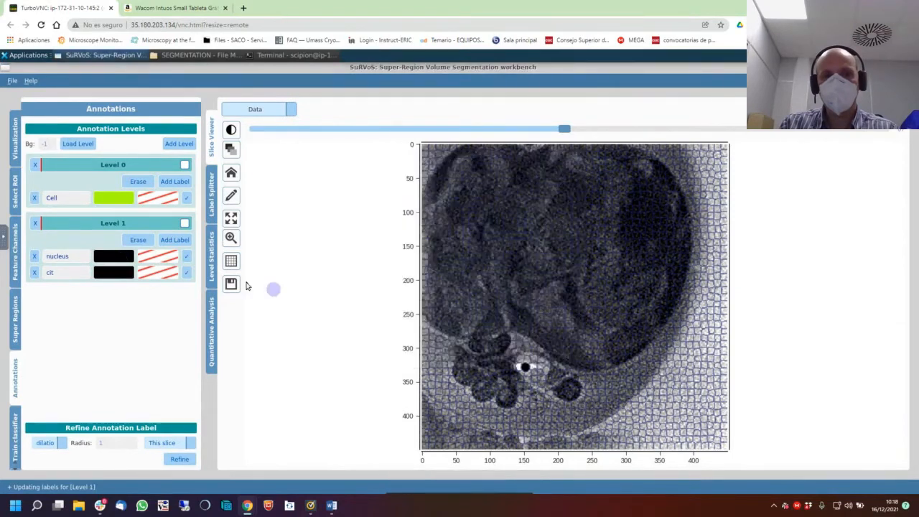
Assign the light pink basic colour #ffaaff to the cit label in Level 1.
click(114, 272)
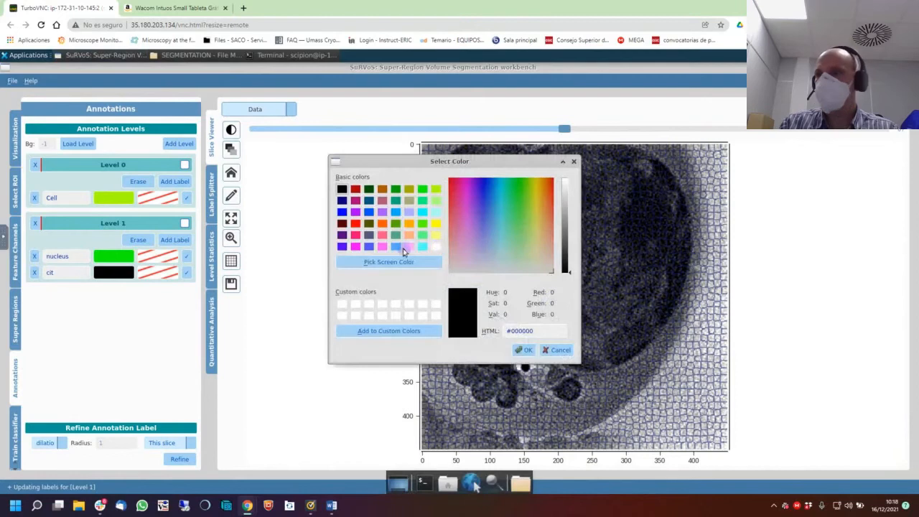
click(409, 246)
click(526, 350)
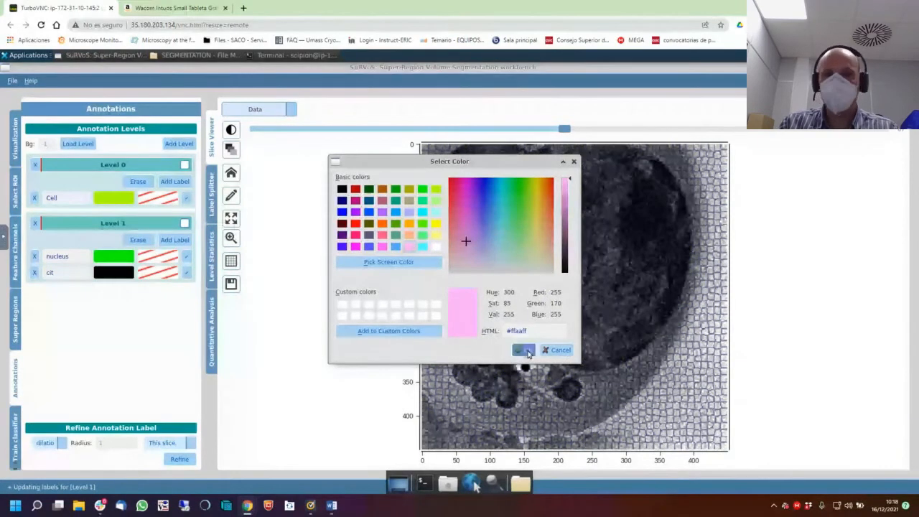
Add a third annotation level with one label and name the label mito.
click(179, 145)
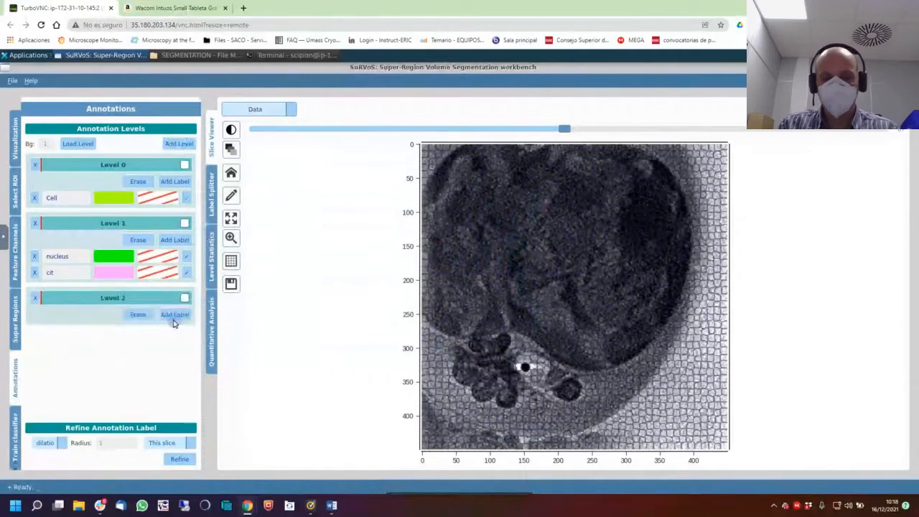
click(173, 322)
drag(67, 330, 30, 328)
text(mito)
Assign the deep pink basic colour #ff007f to the mito label in Level 2.
click(111, 330)
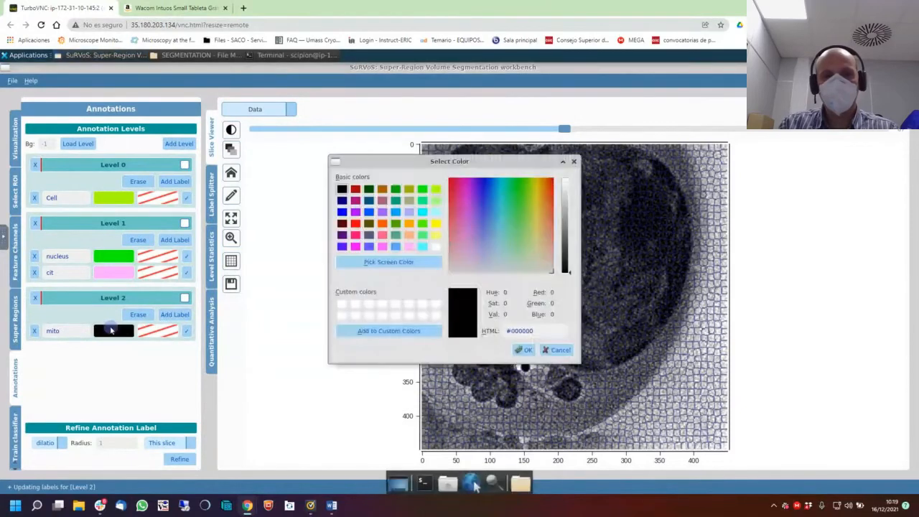
click(355, 235)
click(524, 350)
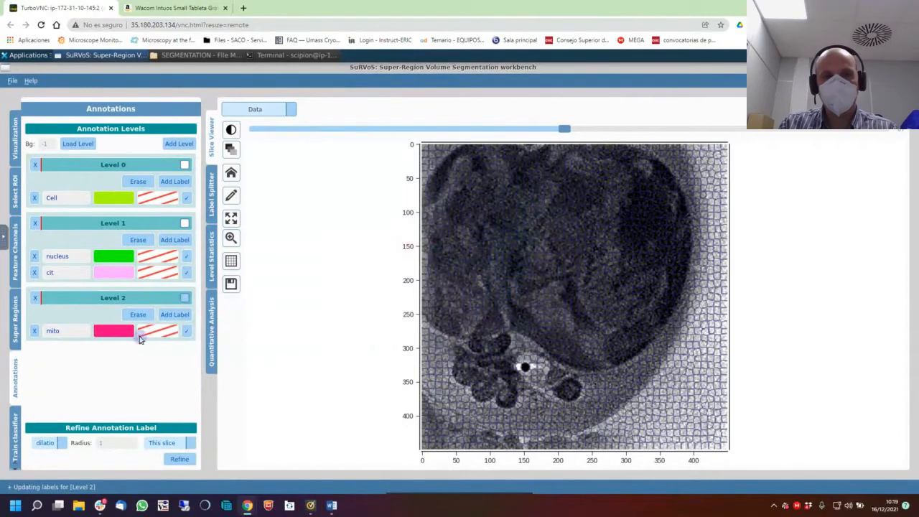
Set the mito label's colour to the bright red basic colour.
click(113, 335)
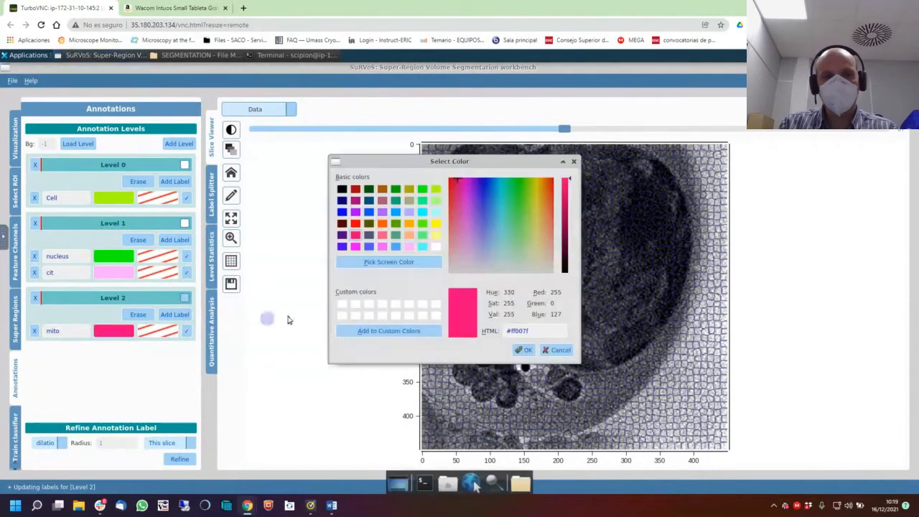
click(355, 223)
click(524, 349)
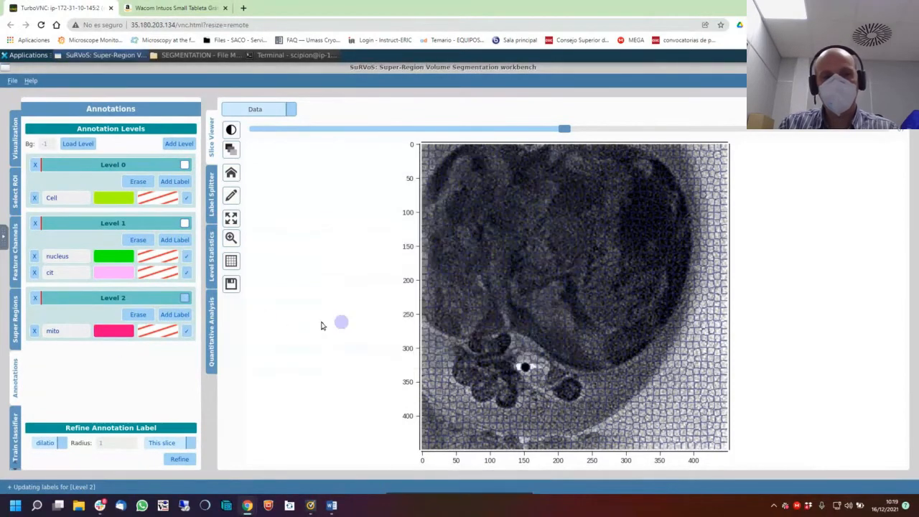
Add another label named vesicle below mito in Level 2 and assign it the bright yellow basic colour.
click(163, 320)
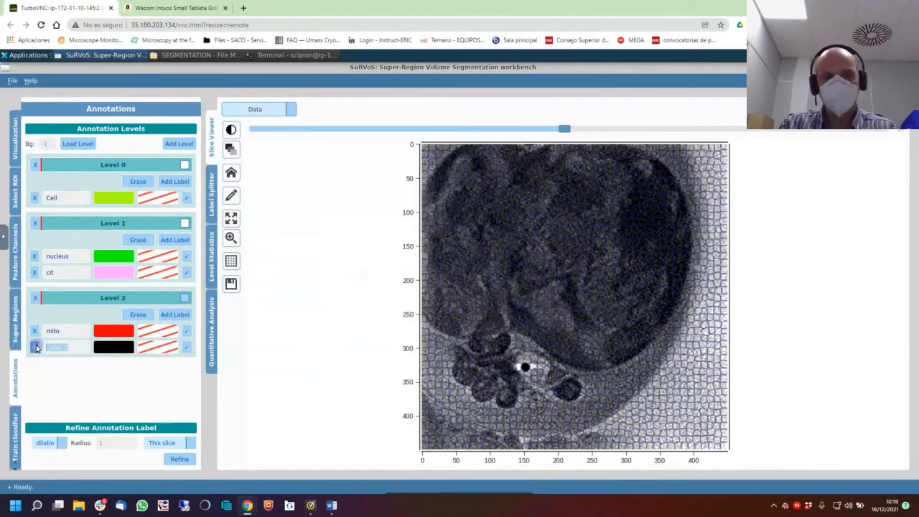
text(vesicle)
click(126, 348)
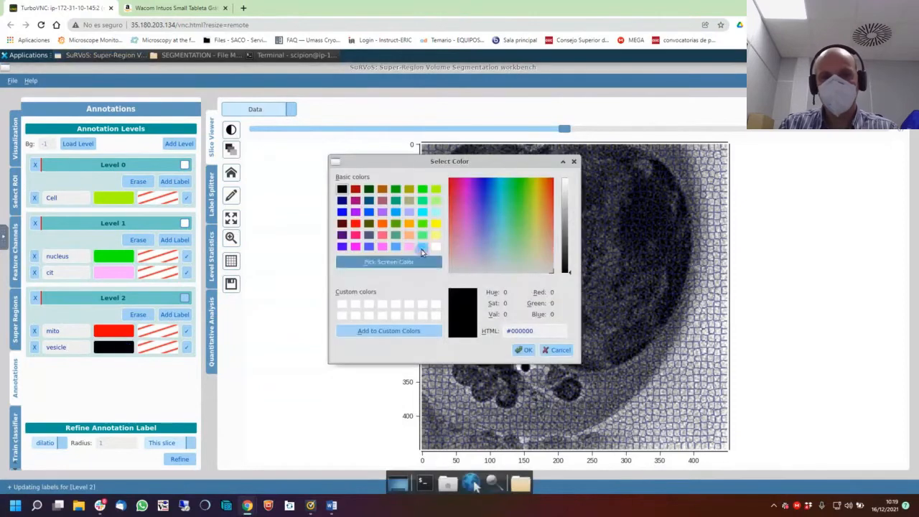
click(436, 224)
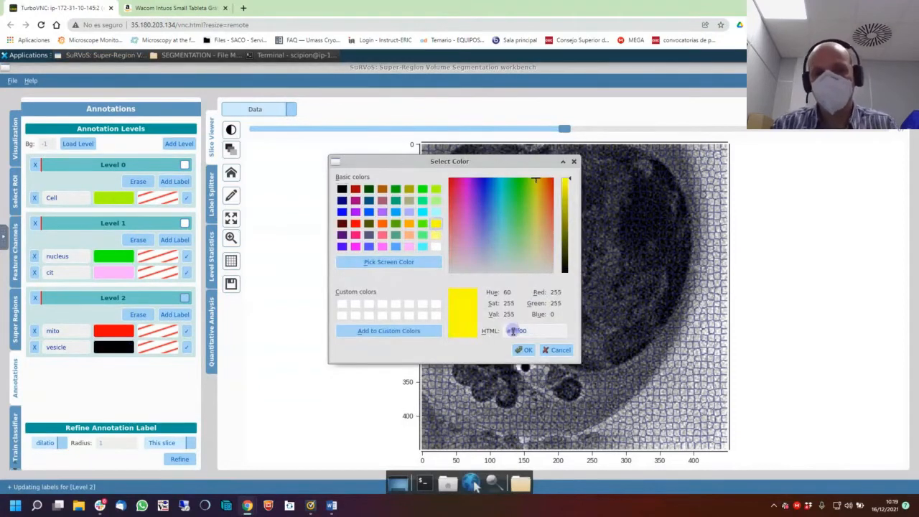
click(523, 351)
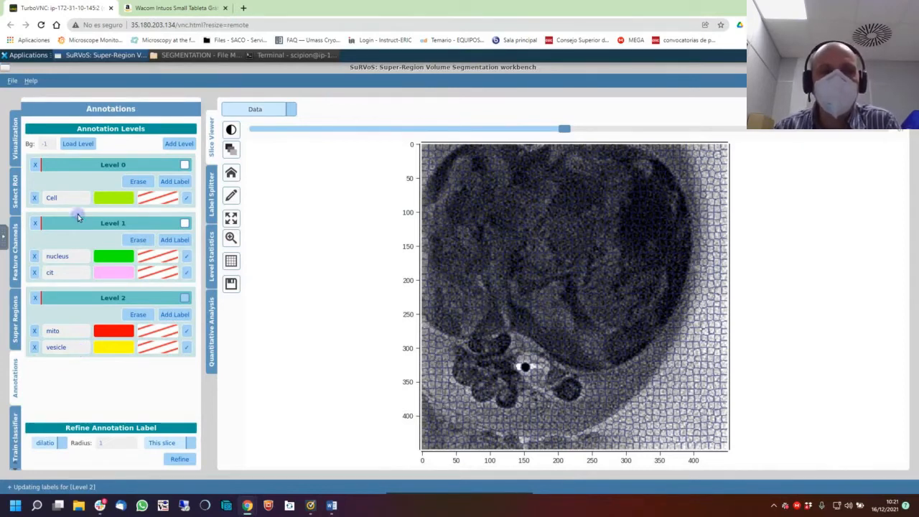
drag(65, 197, 37, 195)
drag(68, 257, 47, 257)
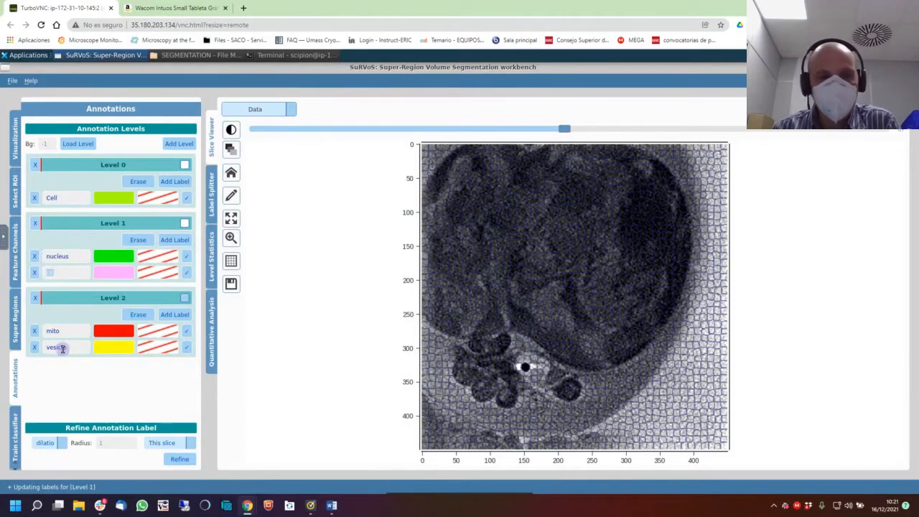
click(66, 330)
drag(78, 348, 38, 347)
click(65, 331)
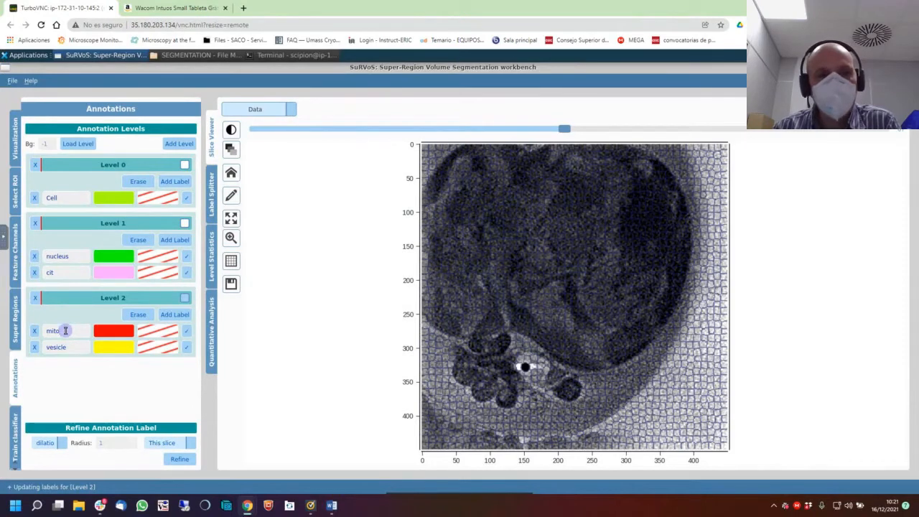
drag(79, 330, 39, 330)
click(58, 387)
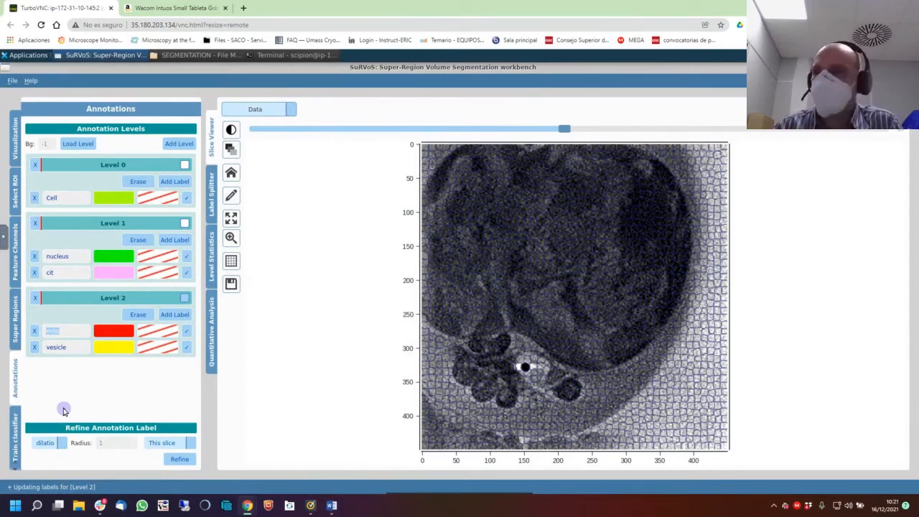
click(75, 348)
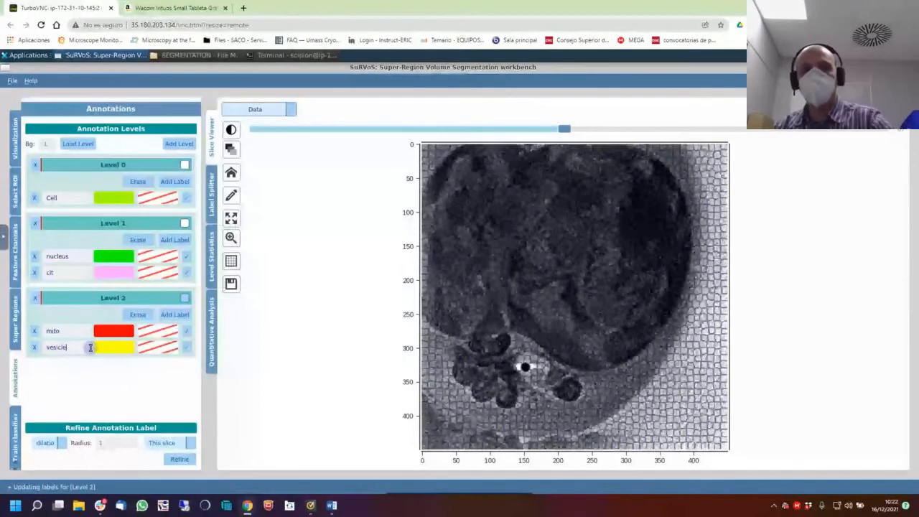
double_click(55, 331)
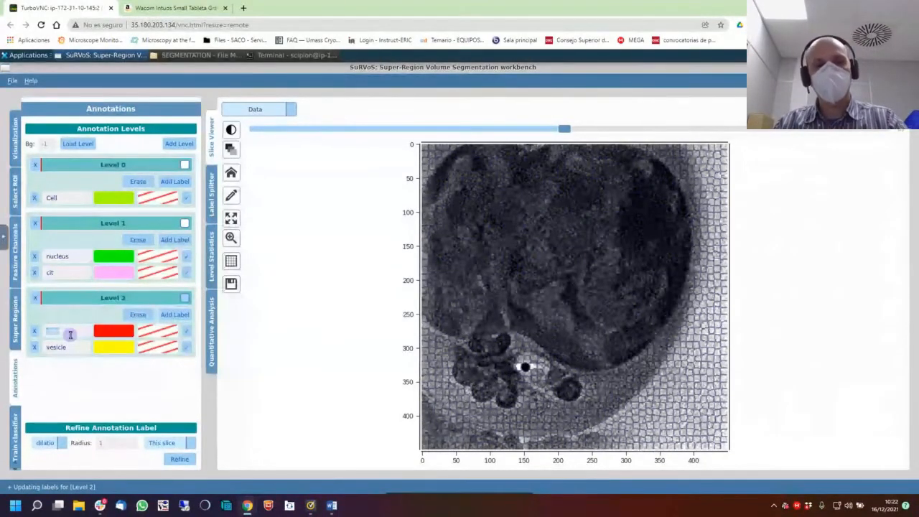
double_click(69, 334)
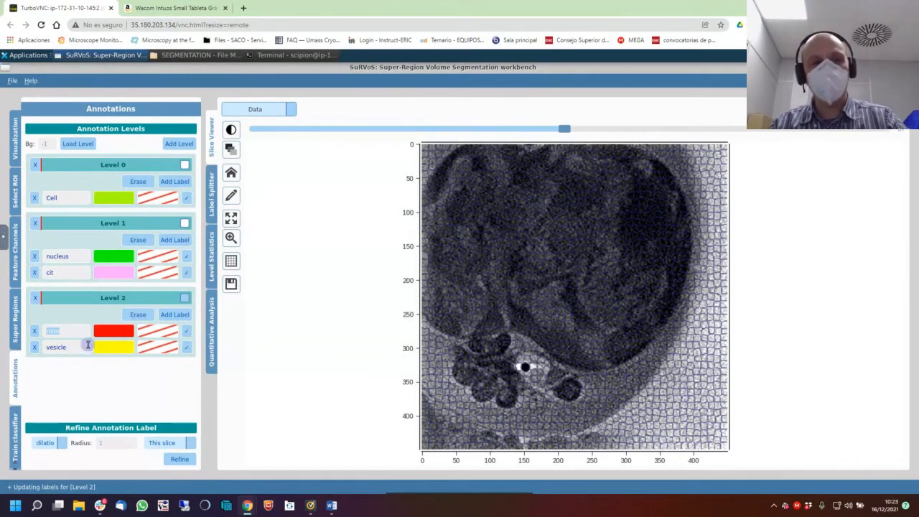
click(65, 334)
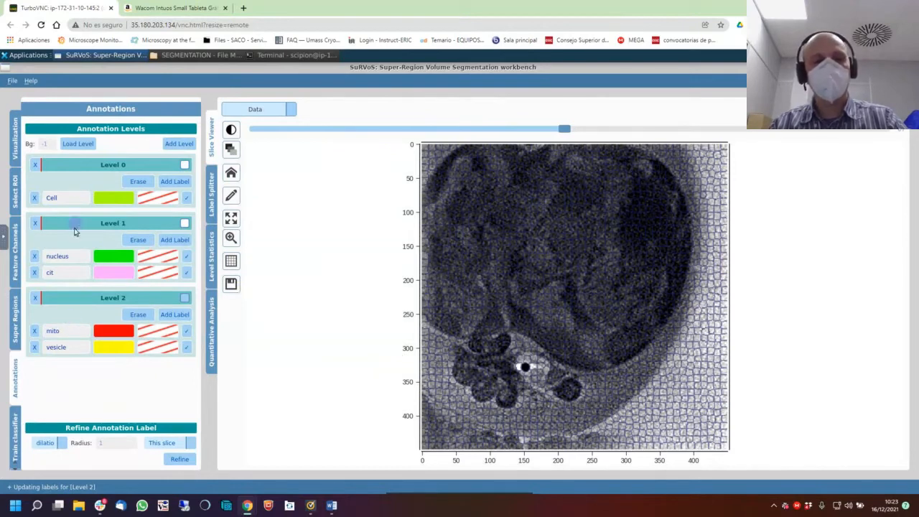
double_click(46, 346)
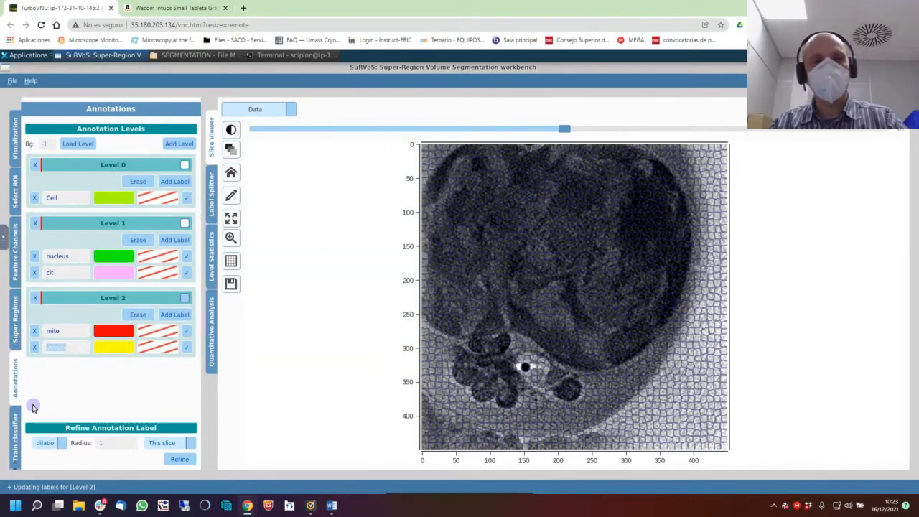
click(63, 256)
double_click(49, 197)
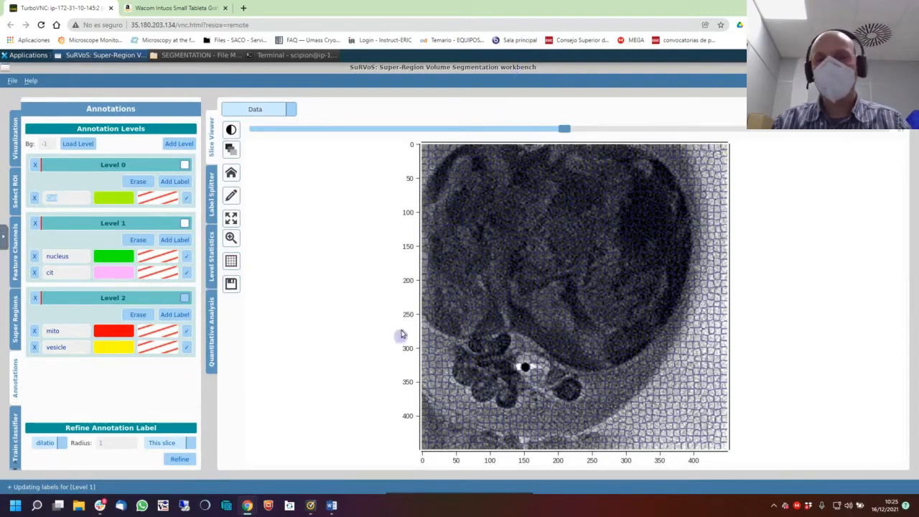
Turn on the annotation pen in the slice viewer.
click(232, 201)
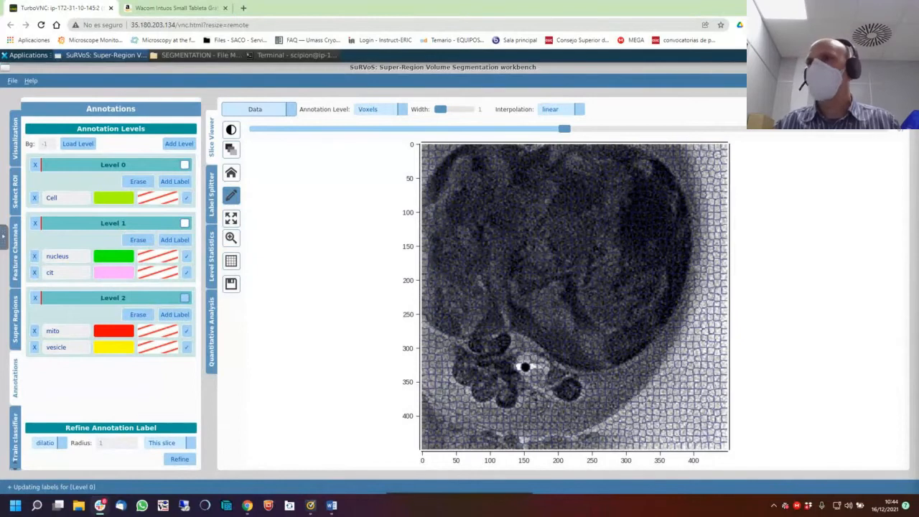
View the Wacom Intuos Small graphics tablet's Amazon product page, then return to the SuRVoS remote desktop.
click(167, 9)
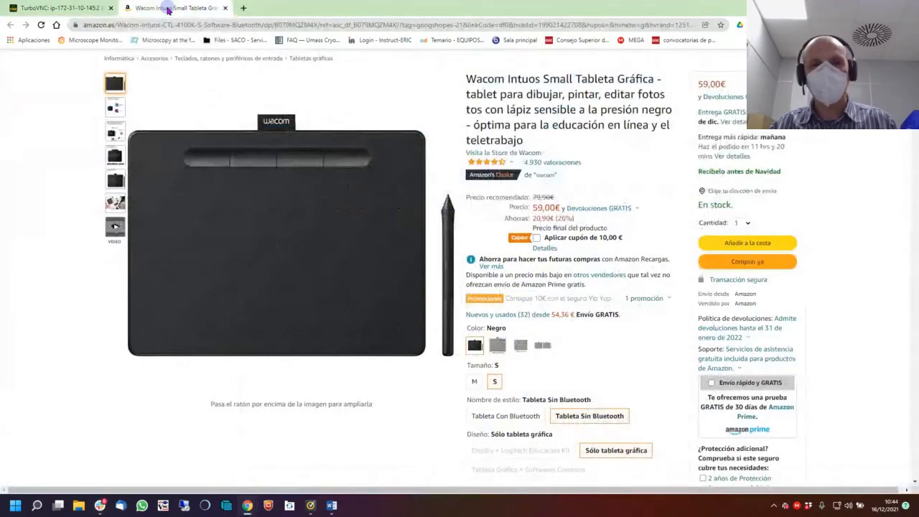
mouse_move(280, 139)
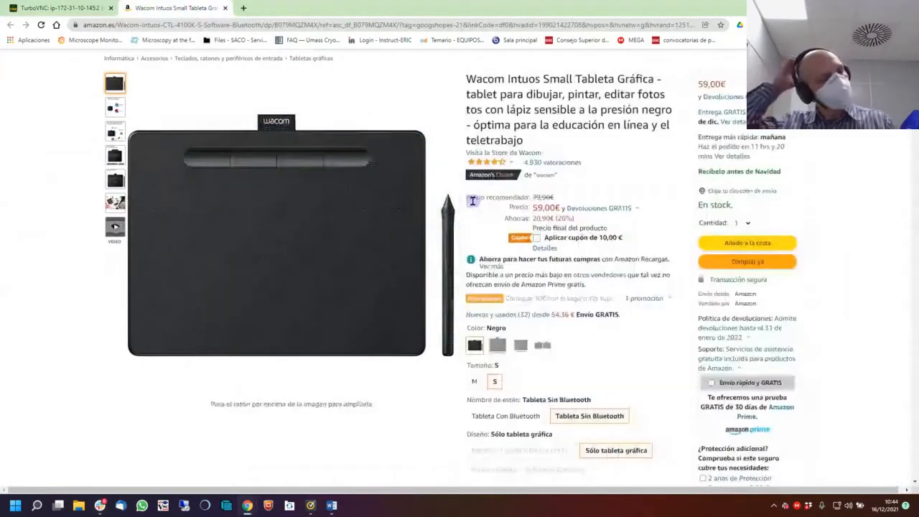
click(81, 10)
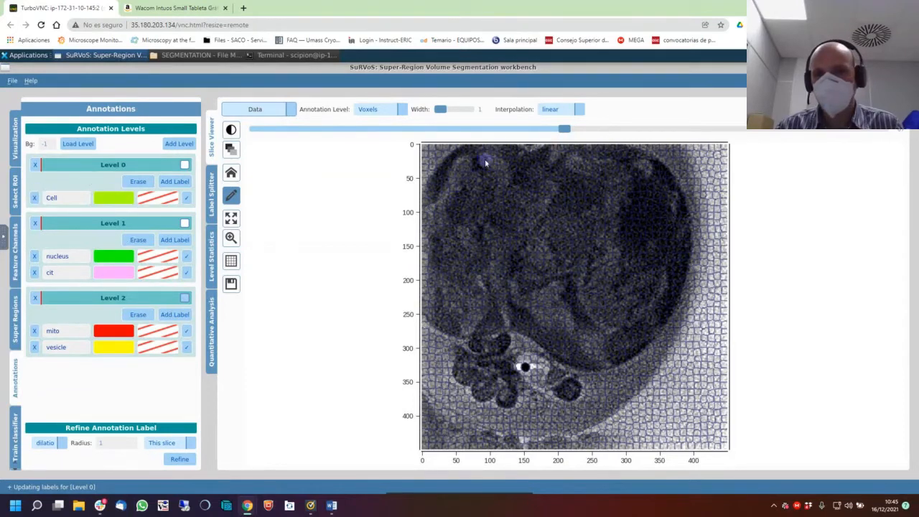
Go to a middle slice showing the whole cell border and make the Level 0 Cell label active for pen annotation.
drag(565, 130, 394, 129)
scroll(560, 284, down, 10)
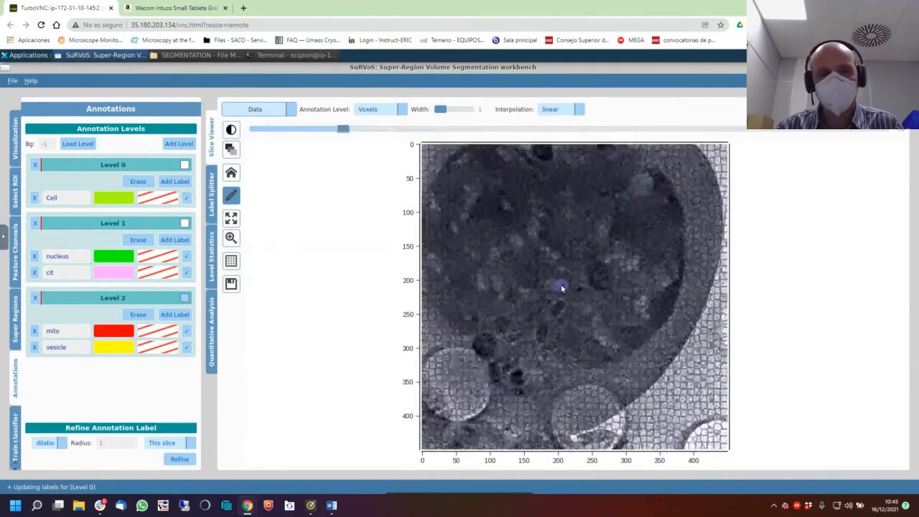
scroll(561, 285, up, 15)
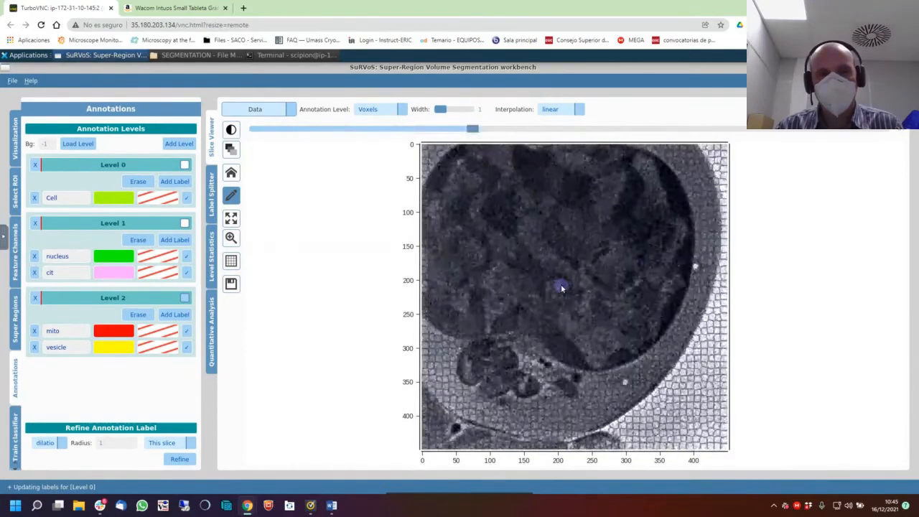
click(137, 181)
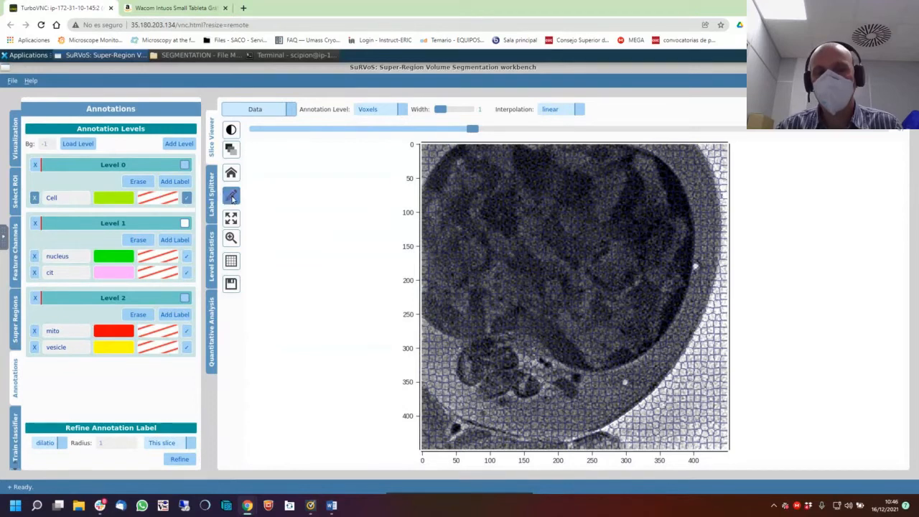
click(231, 197)
click(231, 197)
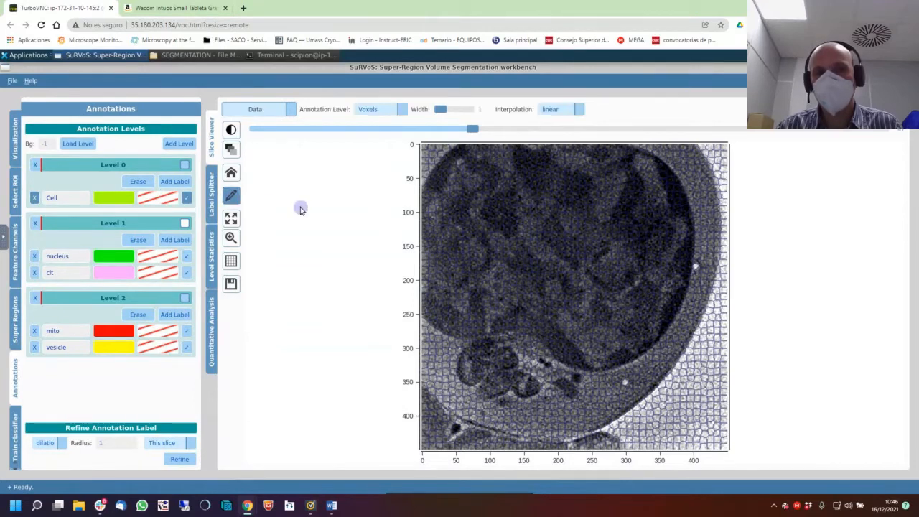
click(231, 197)
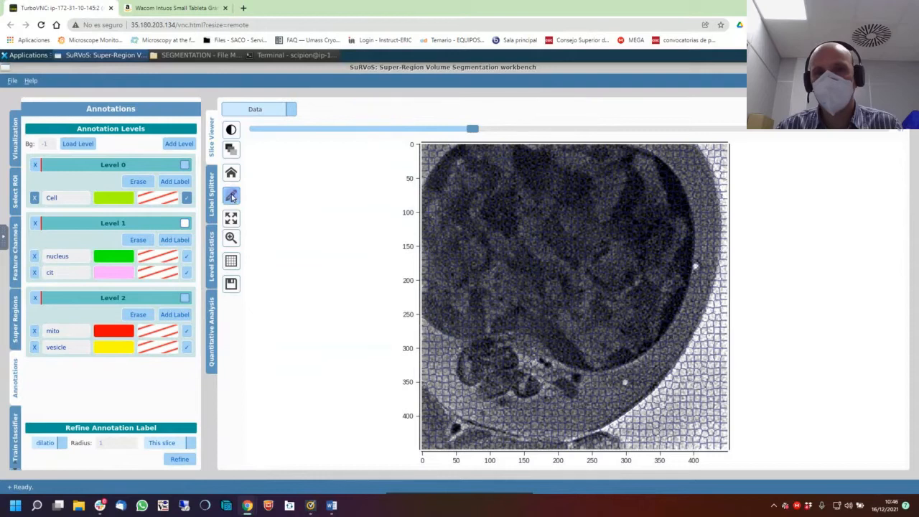
click(232, 196)
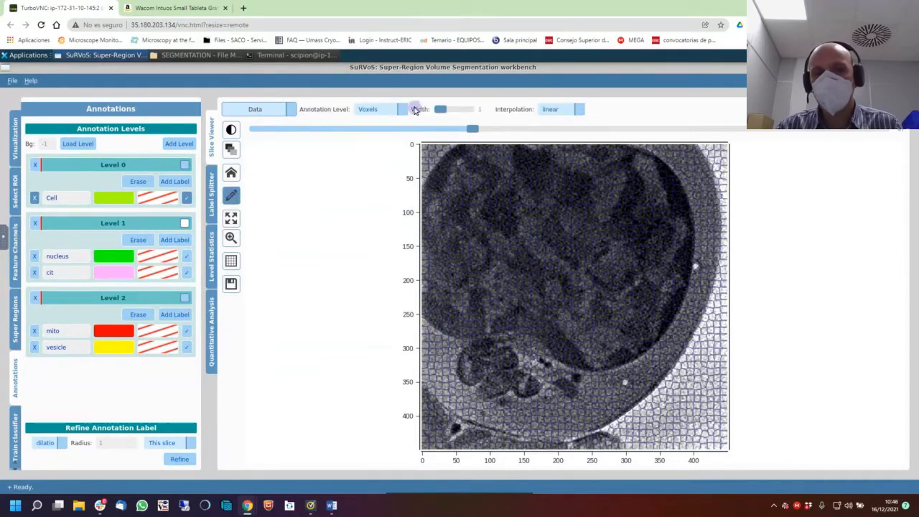
Show the Total Variation filtered volume in the slice viewer instead of the raw data.
click(289, 112)
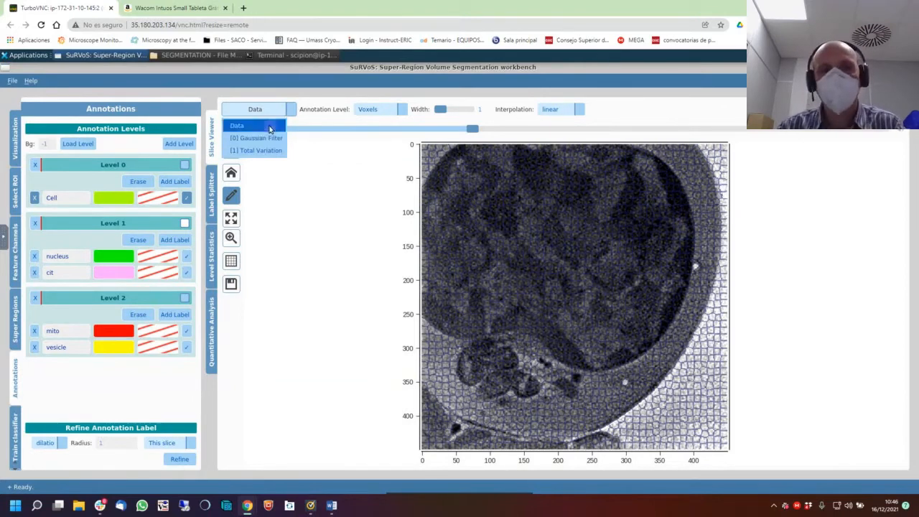
click(270, 128)
click(273, 110)
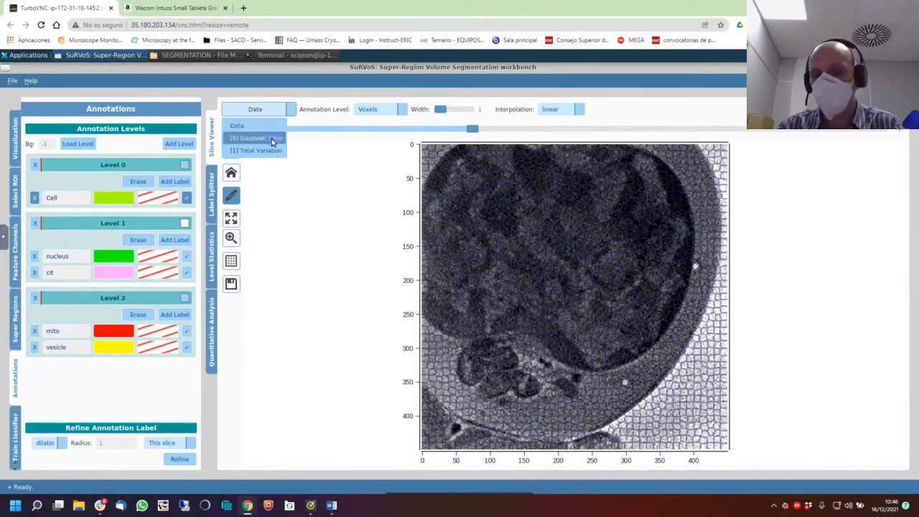
click(270, 154)
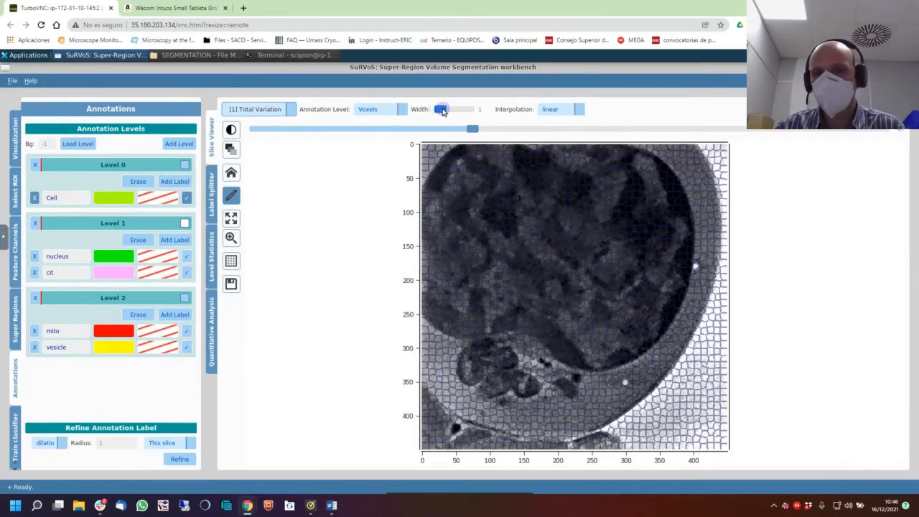
Paint two Cell strokes on the bright background outside the cell, one with pen width 23 and one with width 1.
drag(441, 111, 461, 109)
drag(716, 331, 707, 392)
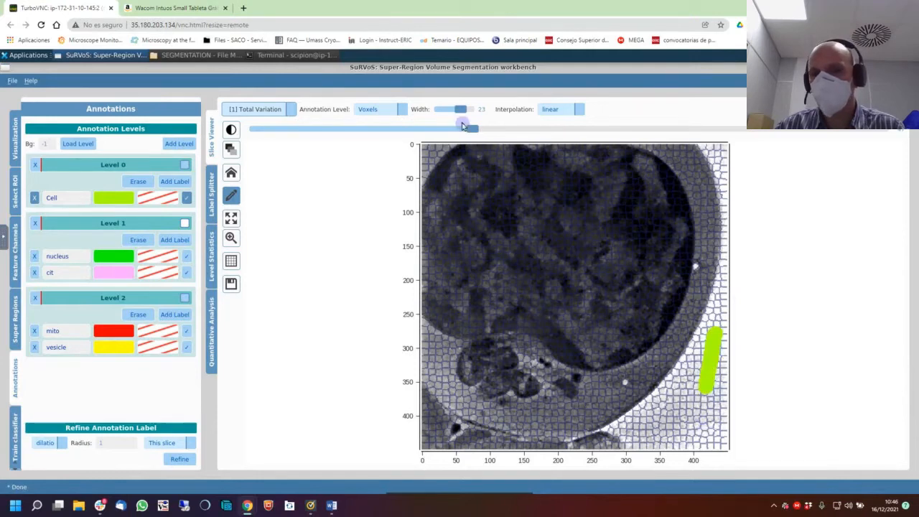
drag(459, 112, 427, 111)
drag(675, 372, 682, 406)
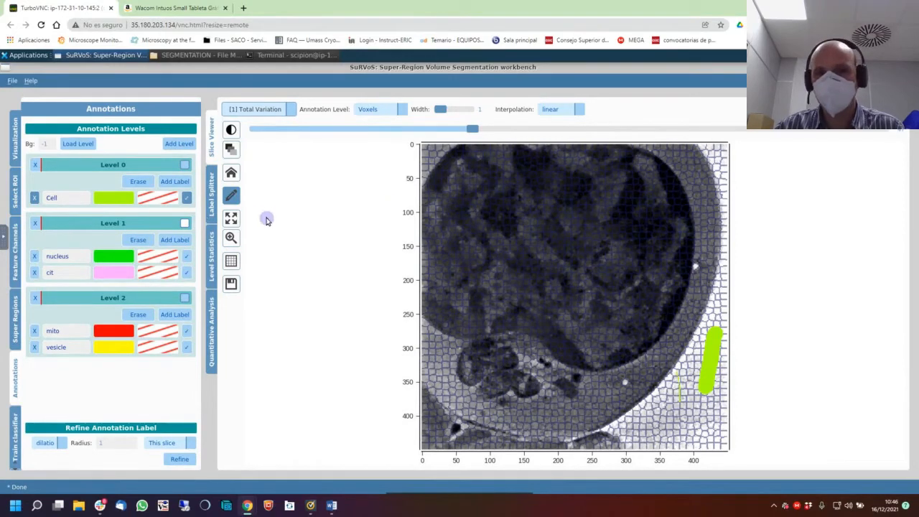
Erase both test Cell strokes outside the cell with width 31, and make the Level 0 Cell label active again.
click(142, 184)
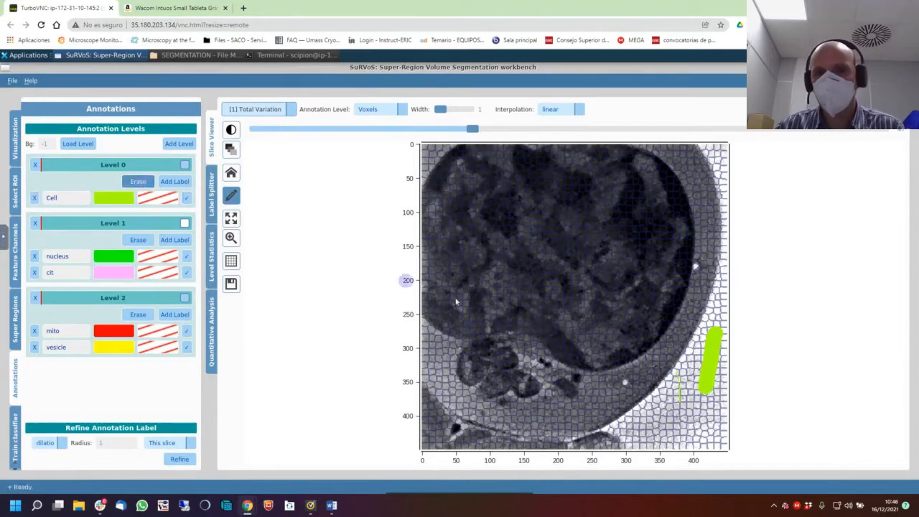
drag(440, 111, 467, 109)
mouse_move(714, 316)
mouse_down()
mouse_move(706, 394)
mouse_move(676, 415)
mouse_up()
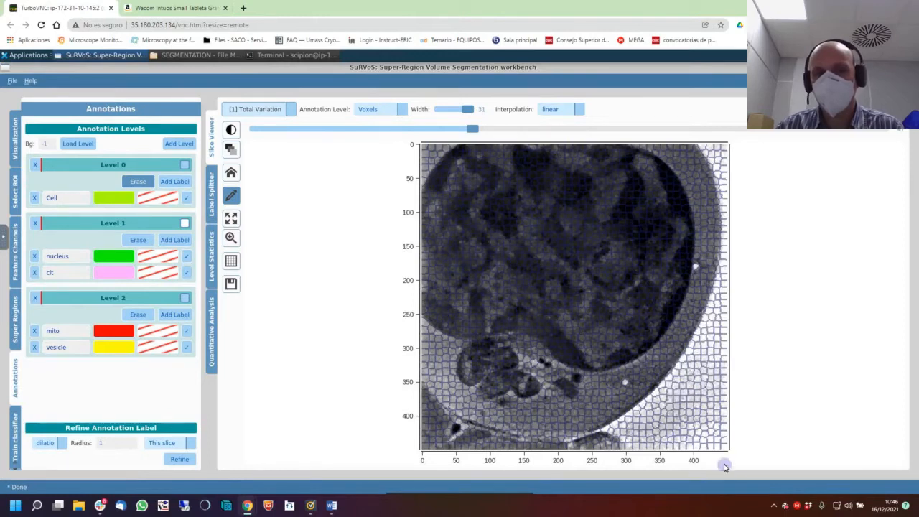
click(186, 202)
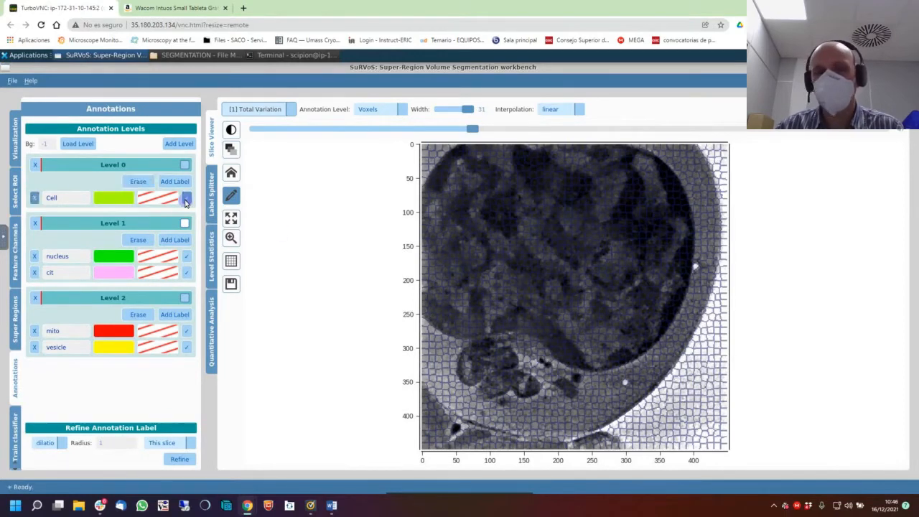
click(148, 184)
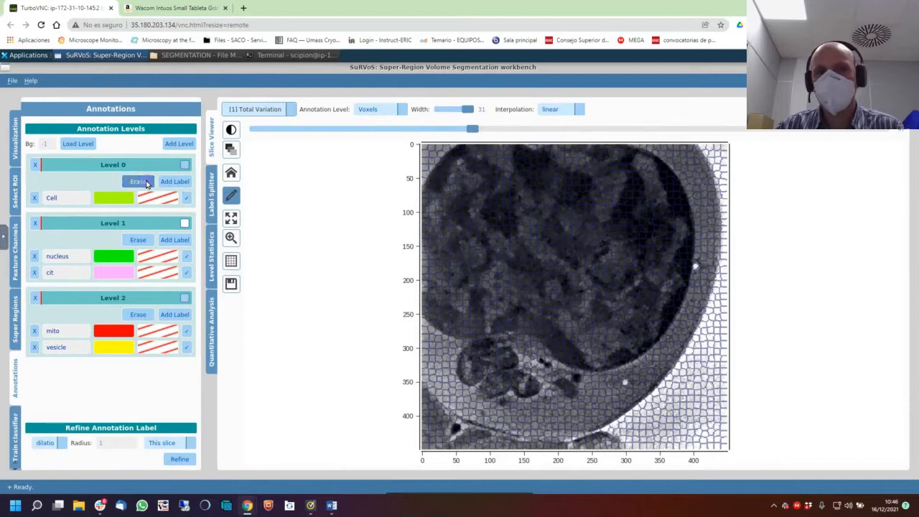
click(186, 202)
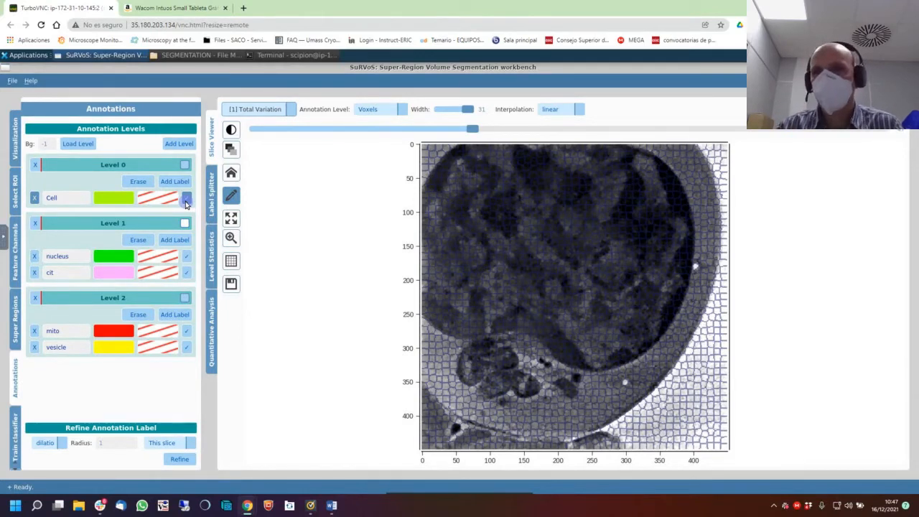
click(186, 198)
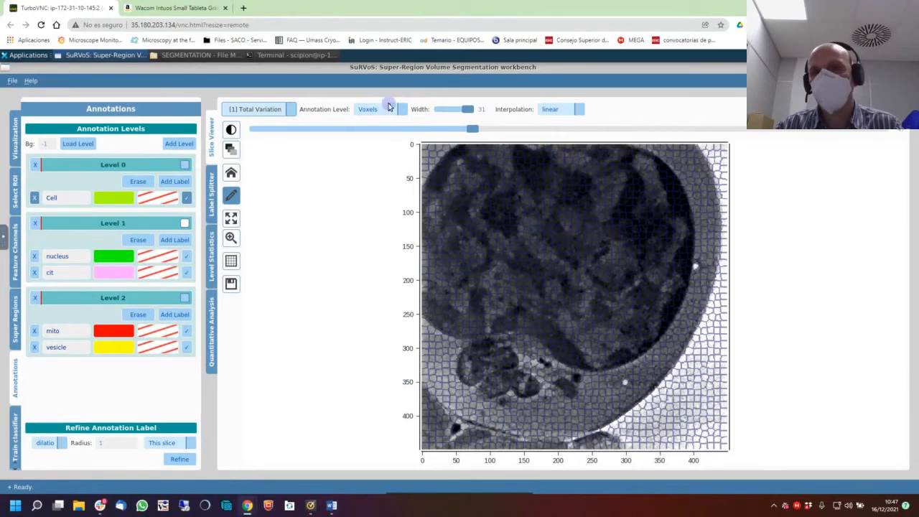
On an earlier slice, paint Cell strokes along the cell's curved outer border at voxel level with width 7 and linear interpolation.
click(564, 109)
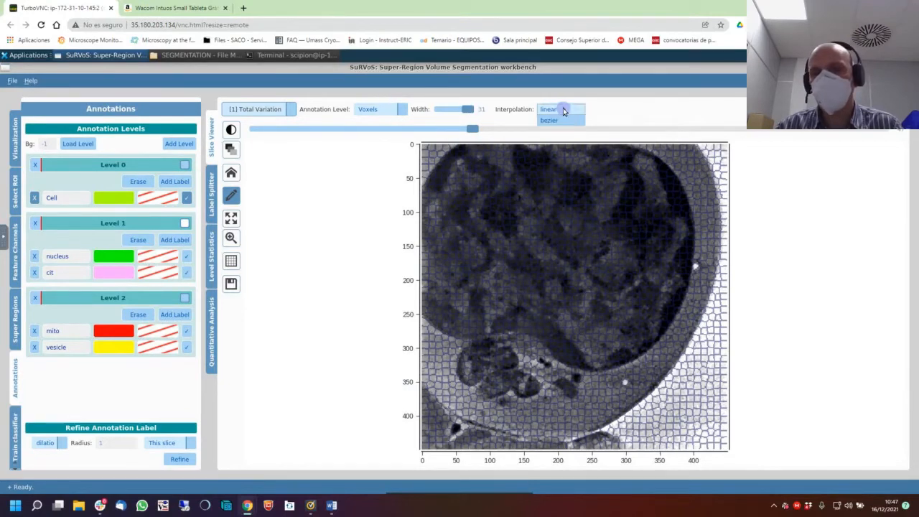
click(559, 109)
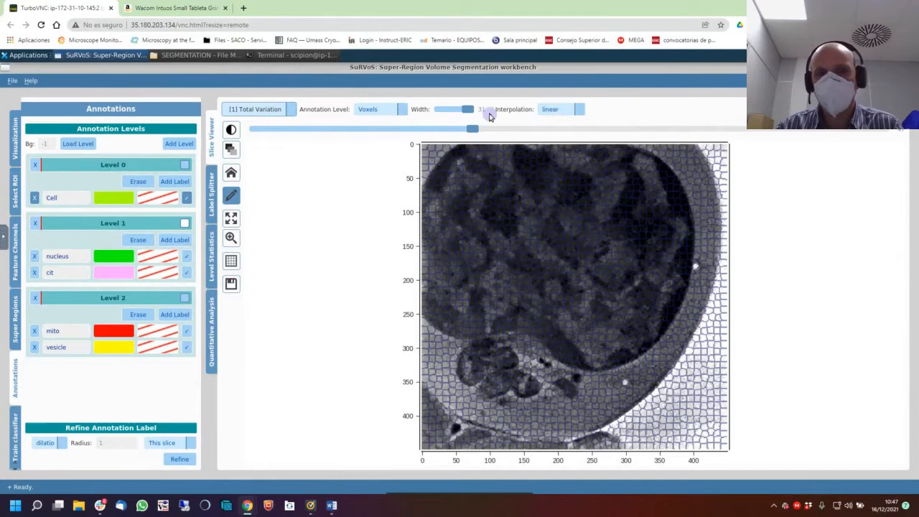
drag(474, 132, 445, 129)
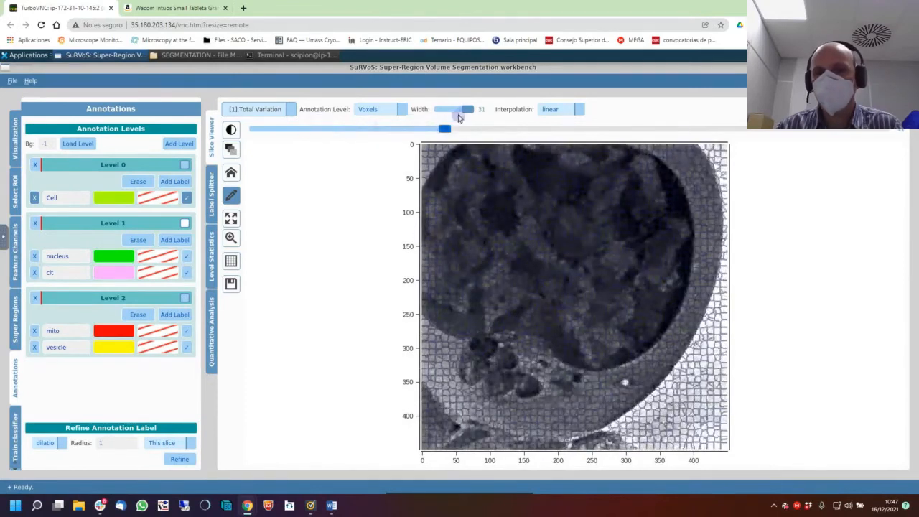
drag(467, 109, 445, 110)
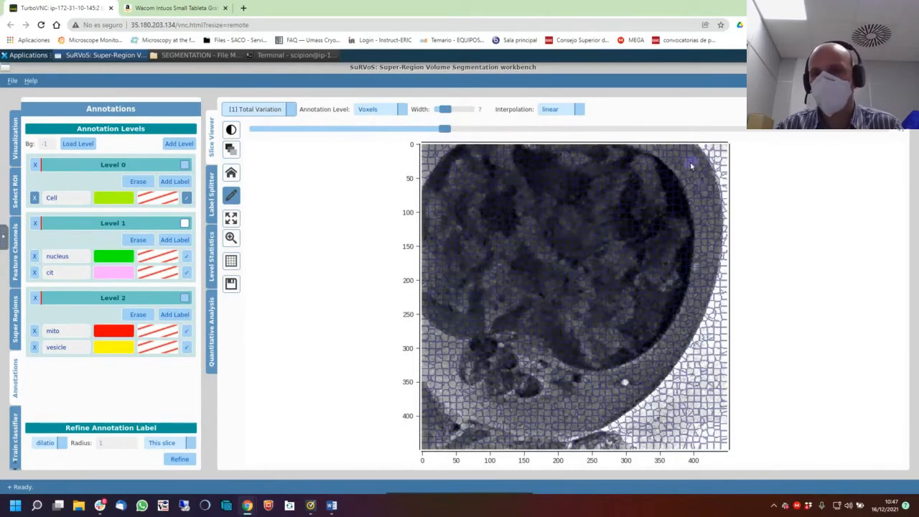
drag(697, 166, 720, 224)
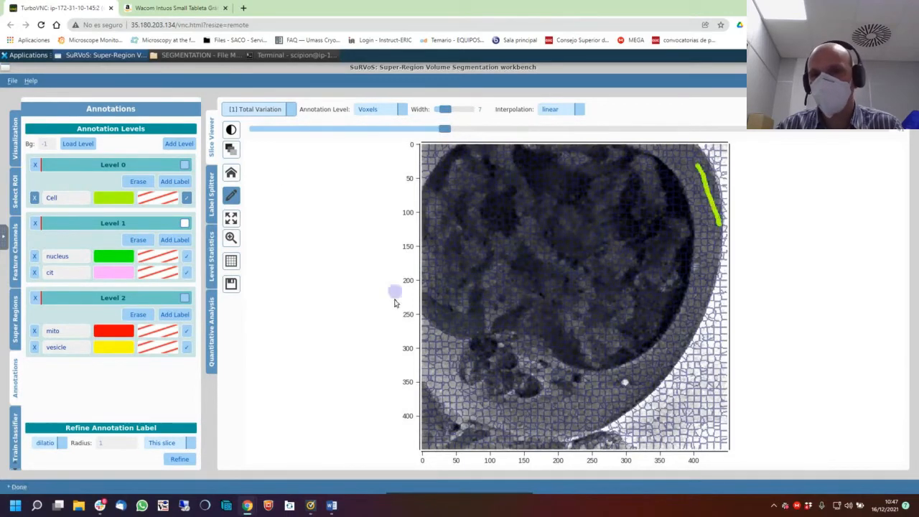
mouse_move(676, 144)
mouse_down()
mouse_move(713, 228)
mouse_move(690, 324)
mouse_move(668, 370)
mouse_move(623, 413)
mouse_move(567, 434)
mouse_up()
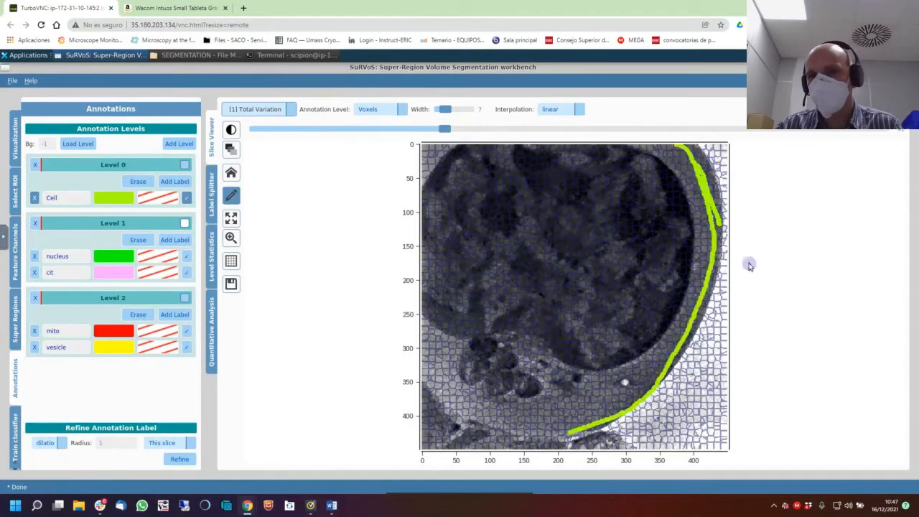
mouse_move(692, 151)
mouse_down()
mouse_move(716, 178)
mouse_move(720, 247)
mouse_move(678, 363)
mouse_up()
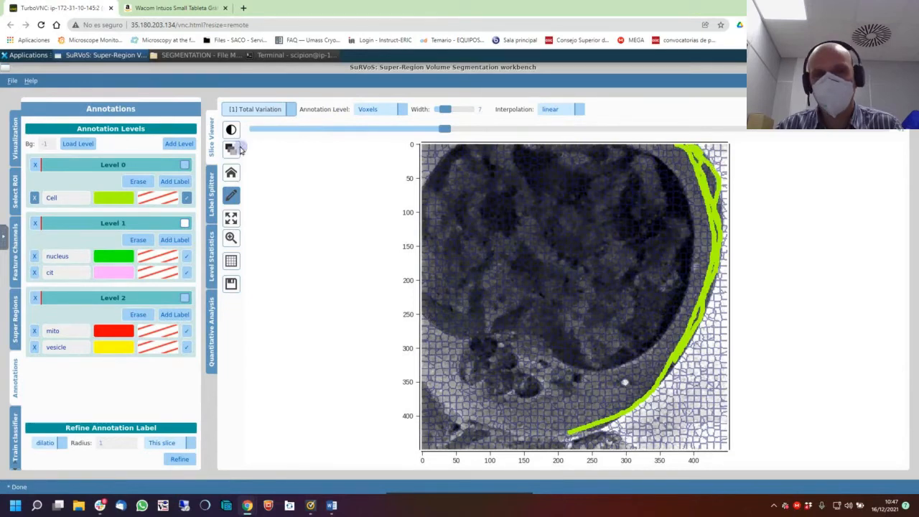
Hide the SuperVoxels overlay and extend the Cell annotation along the rest of the cell border to the image's left edge.
click(239, 150)
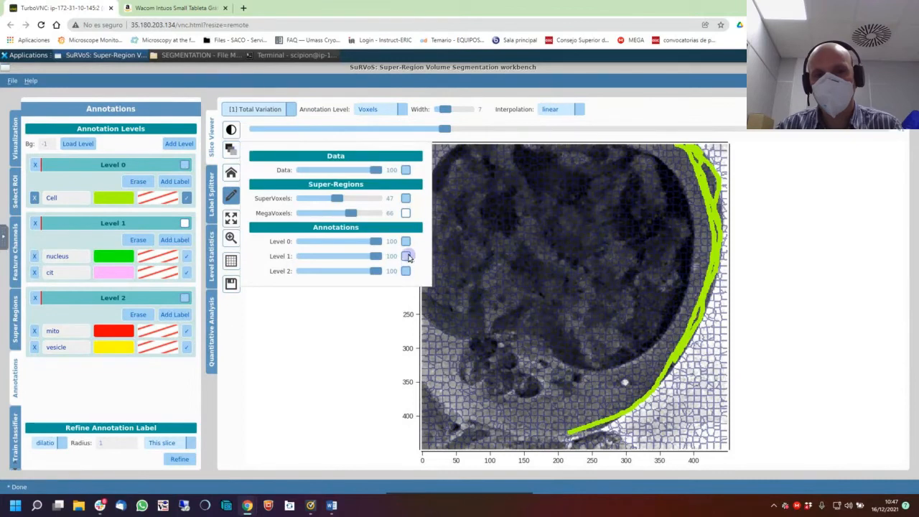
click(406, 198)
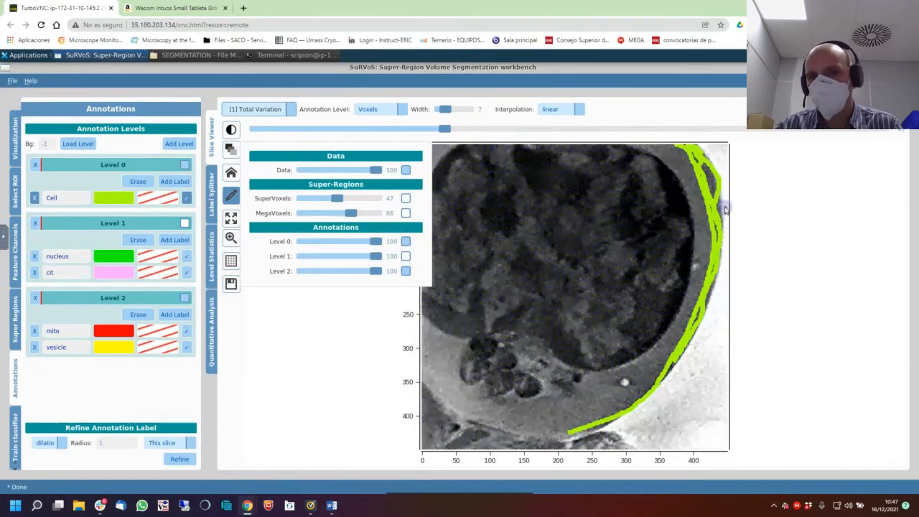
click(709, 184)
mouse_move(717, 187)
mouse_down()
mouse_move(718, 266)
mouse_move(662, 379)
mouse_up()
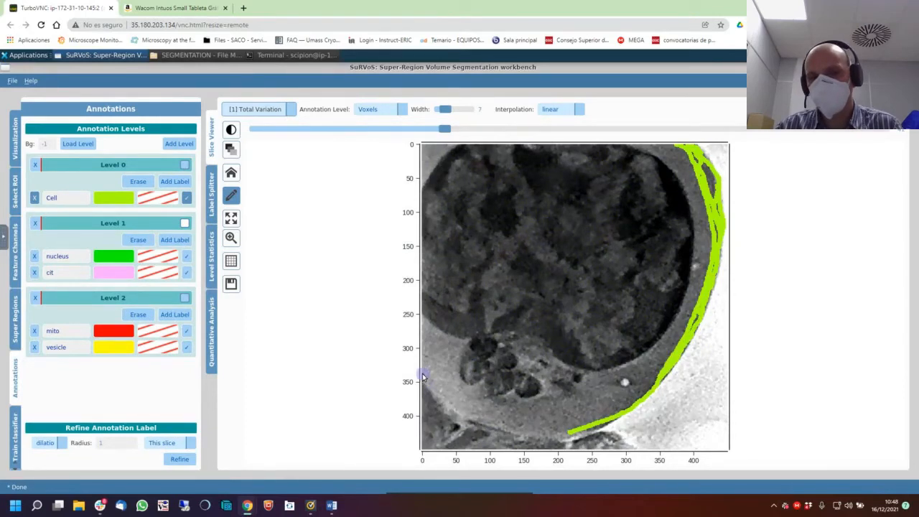
mouse_move(433, 389)
mouse_down()
mouse_move(498, 433)
mouse_move(580, 432)
mouse_move(664, 379)
mouse_move(718, 275)
mouse_up()
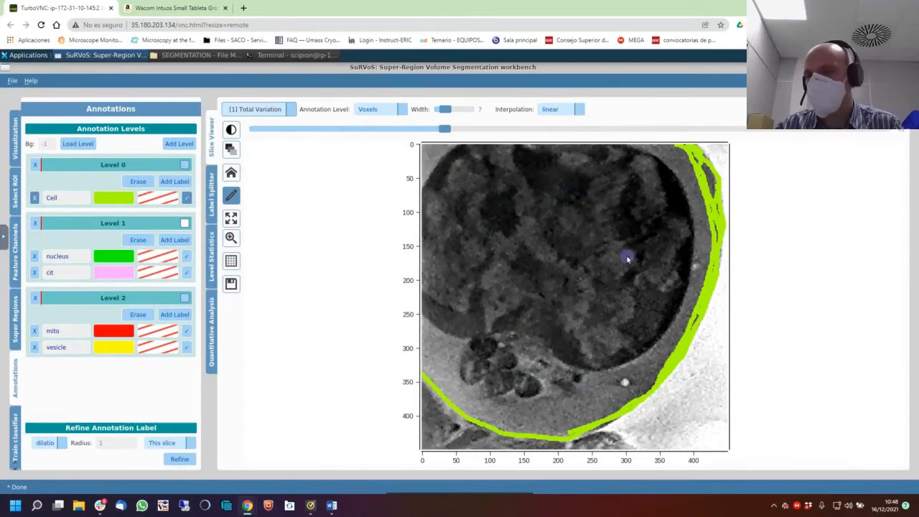
Compare the painted slice with its neighbours to check how deep the voxel-level Cell annotation extends.
scroll(627, 259, down, 1)
scroll(627, 259, up, 1)
scroll(627, 259, up, 1)
scroll(627, 259, down, 1)
scroll(627, 257, up, 1)
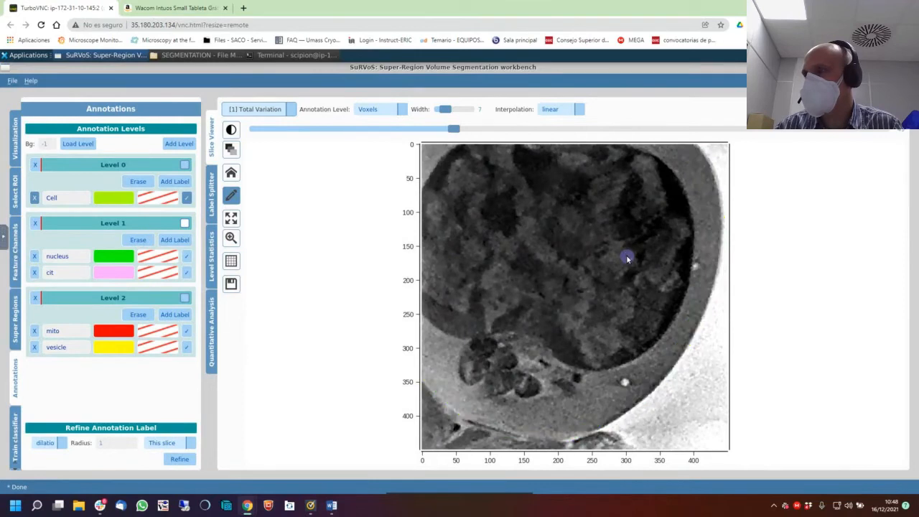
scroll(627, 259, down, 2)
scroll(626, 259, up, 2)
scroll(626, 259, down, 2)
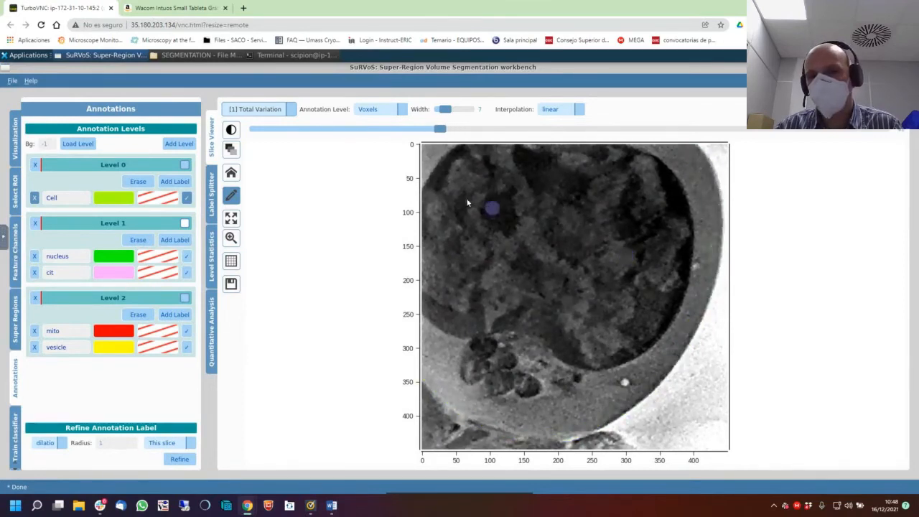
scroll(661, 298, up, 1)
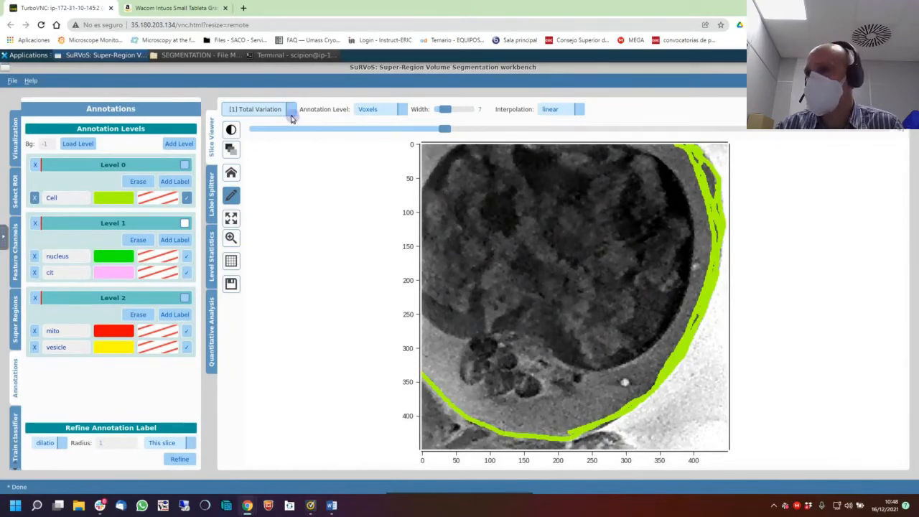
Set the annotation level to SuperVoxels and show the SuperVoxels overlay at opacity 74.
click(379, 112)
click(378, 122)
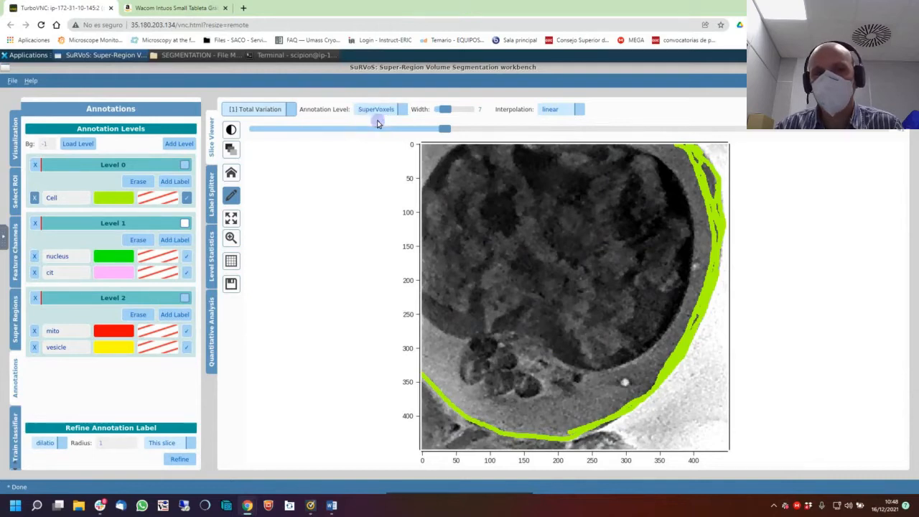
click(292, 109)
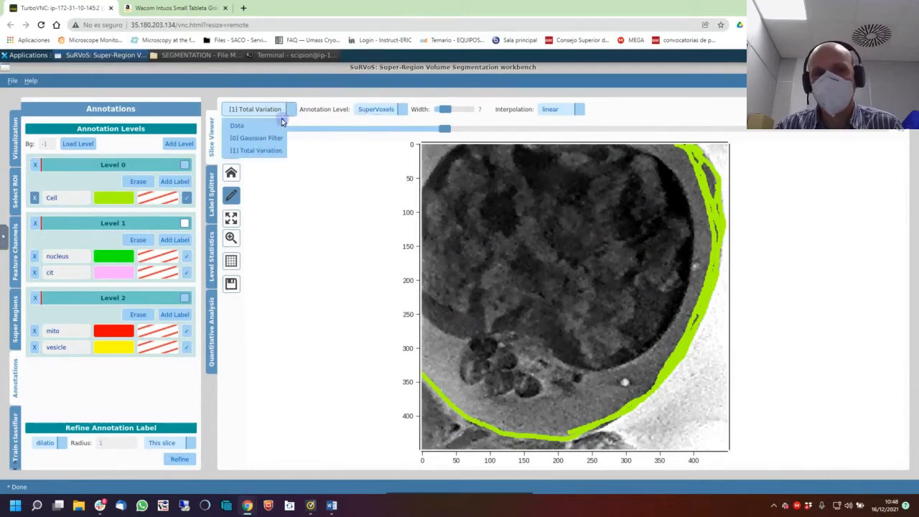
click(371, 113)
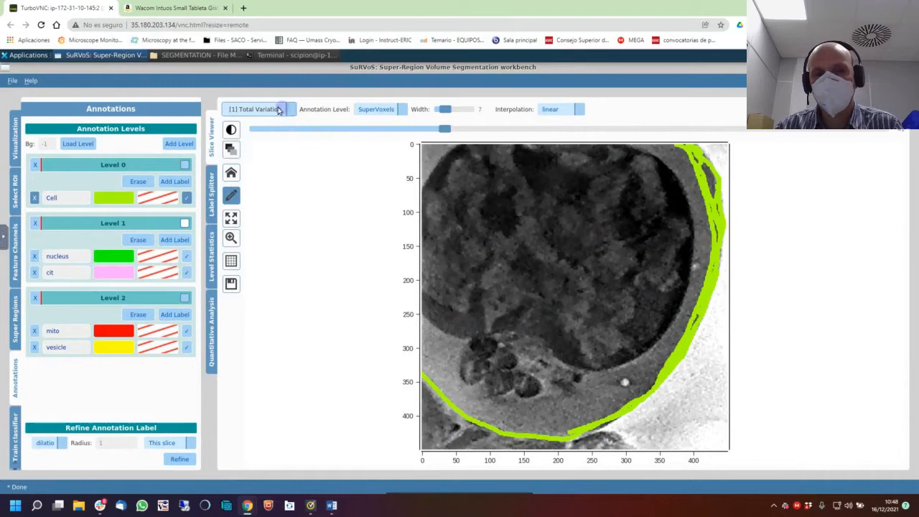
click(231, 149)
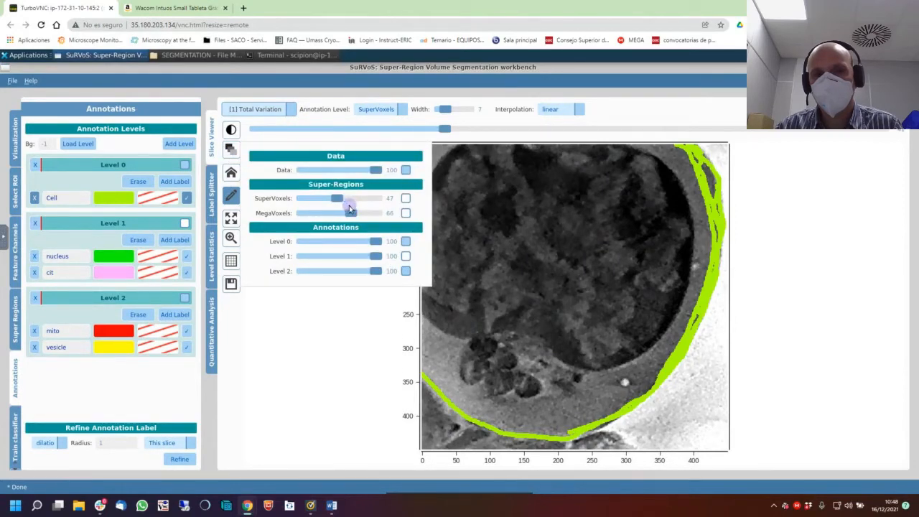
drag(337, 199, 357, 200)
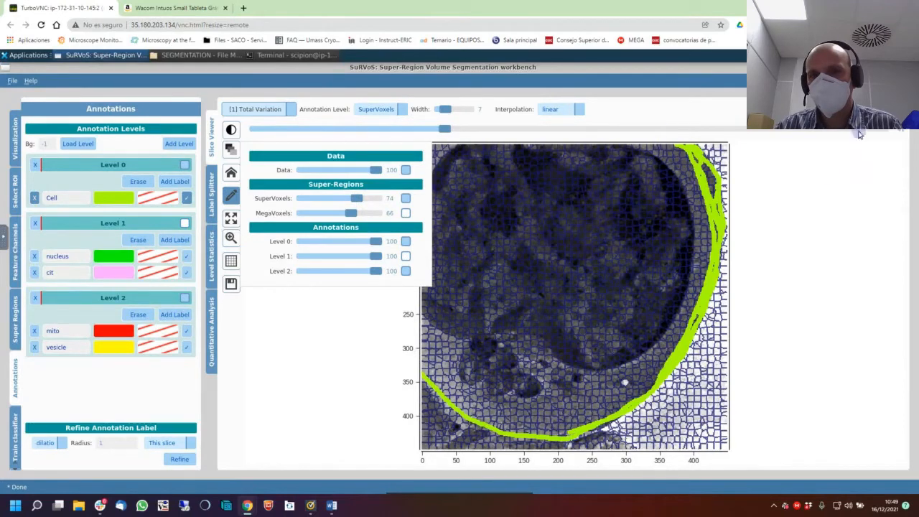
On an unannotated slice further along the stack, paint the whole cell border with the Cell label using supervoxels and width 7.
drag(445, 129, 449, 130)
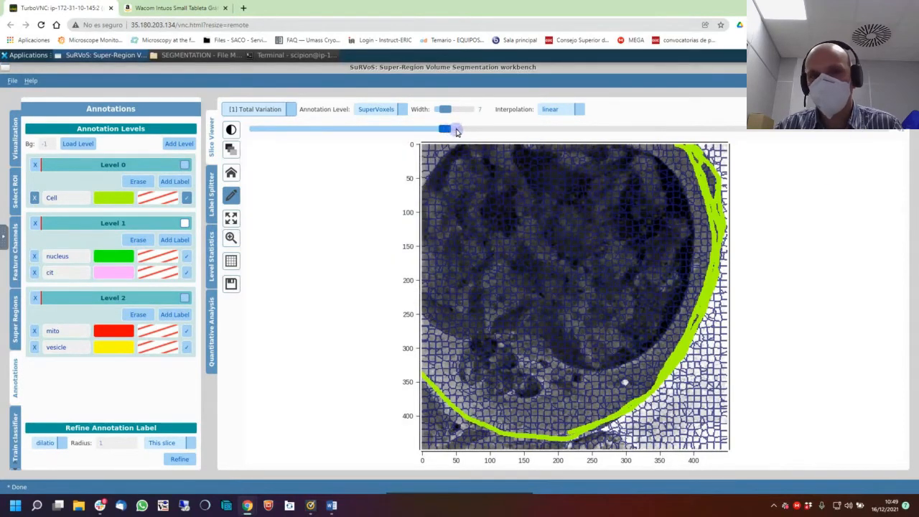
click(484, 130)
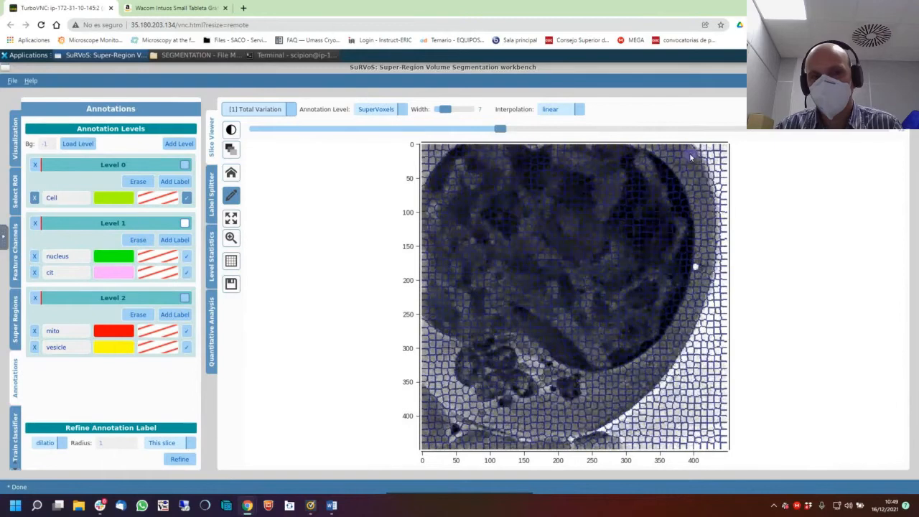
click(188, 202)
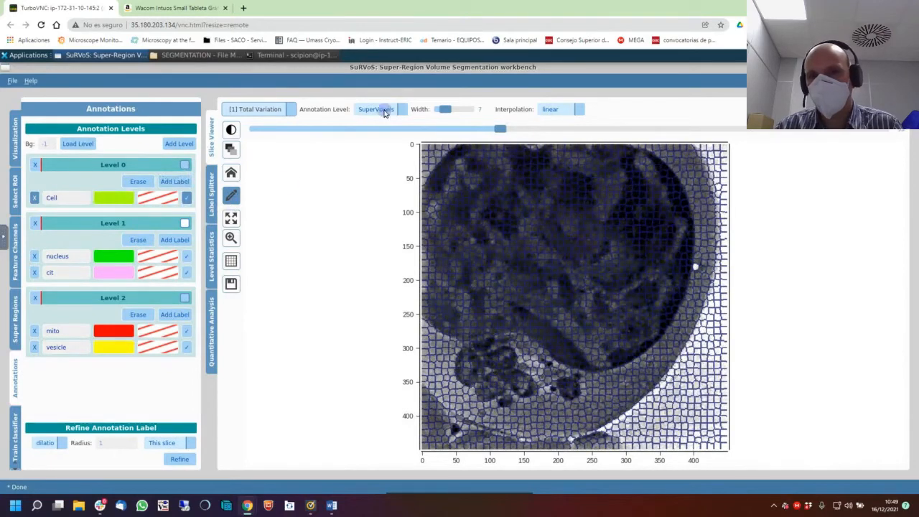
mouse_move(690, 144)
mouse_down()
mouse_move(713, 215)
mouse_move(707, 274)
mouse_move(680, 343)
mouse_move(619, 399)
mouse_move(623, 407)
mouse_move(658, 377)
mouse_up()
drag(571, 430, 608, 417)
drag(556, 432, 594, 425)
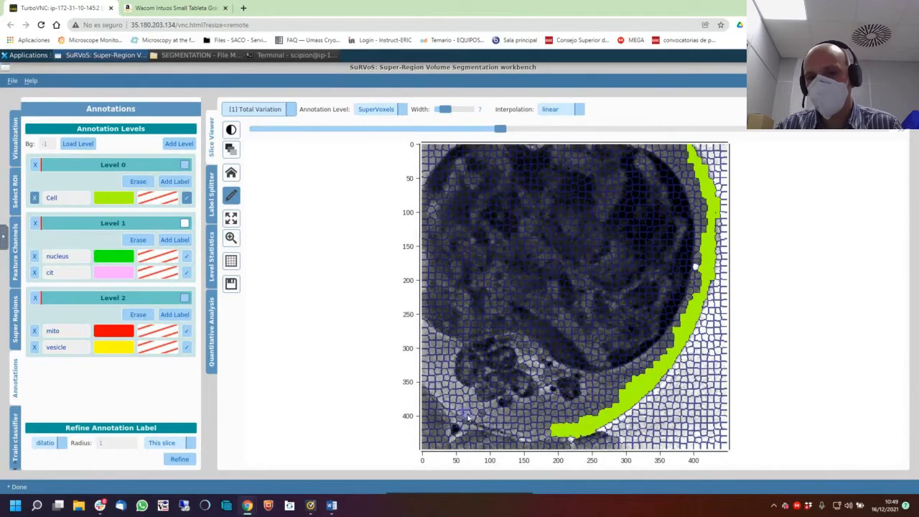
mouse_move(465, 415)
mouse_down()
mouse_move(521, 437)
mouse_move(575, 438)
mouse_up()
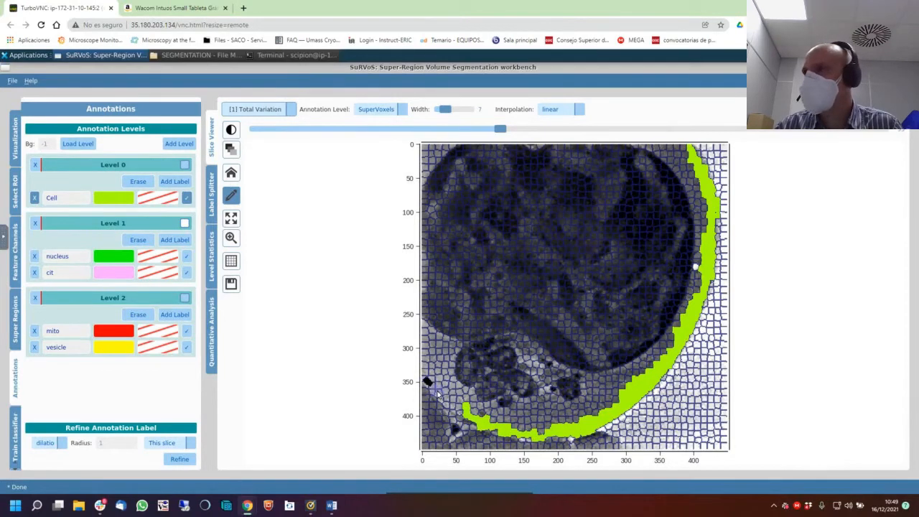
drag(437, 393, 463, 411)
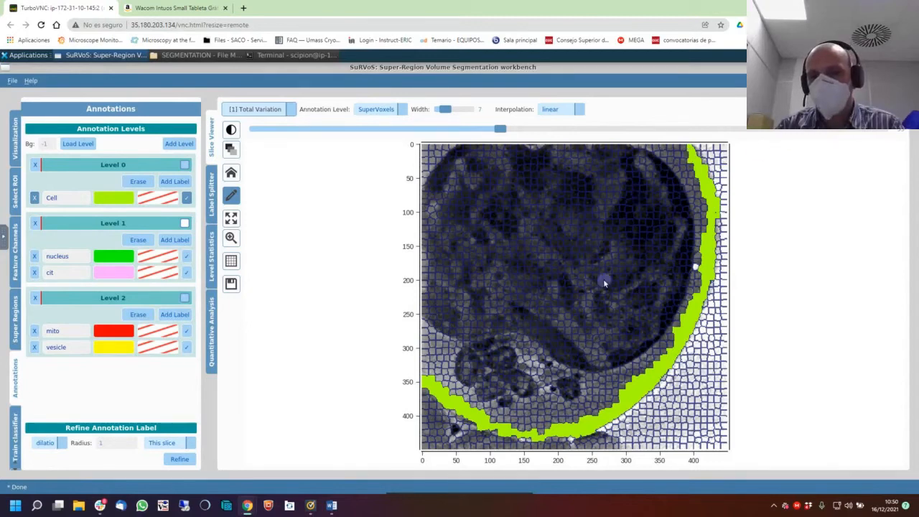
Check the slices before and after the painted one to see how the supervoxel Cell annotation extends through the volume.
scroll(585, 310, down, 1)
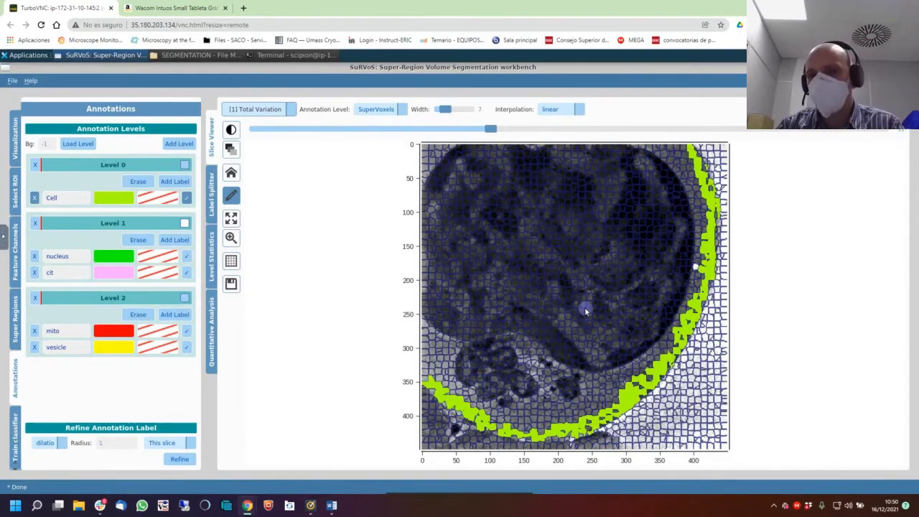
scroll(584, 306, up, 4)
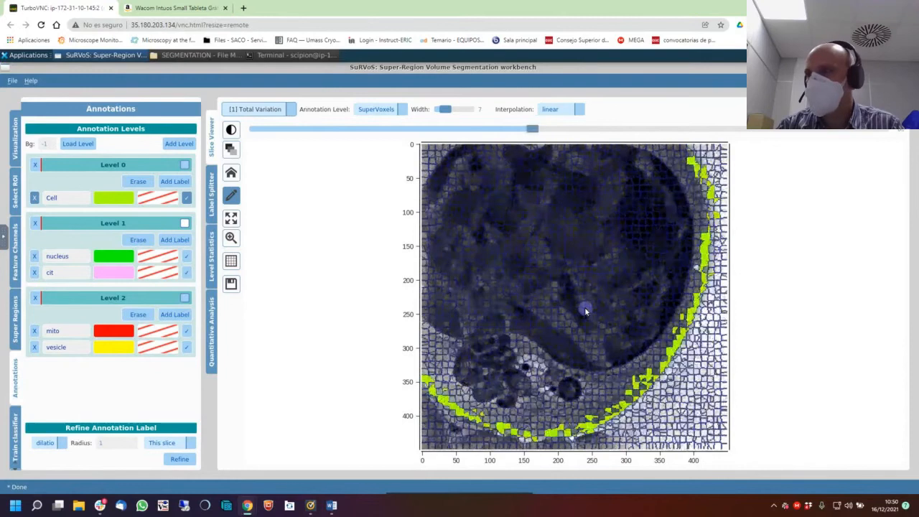
scroll(584, 307, down, 3)
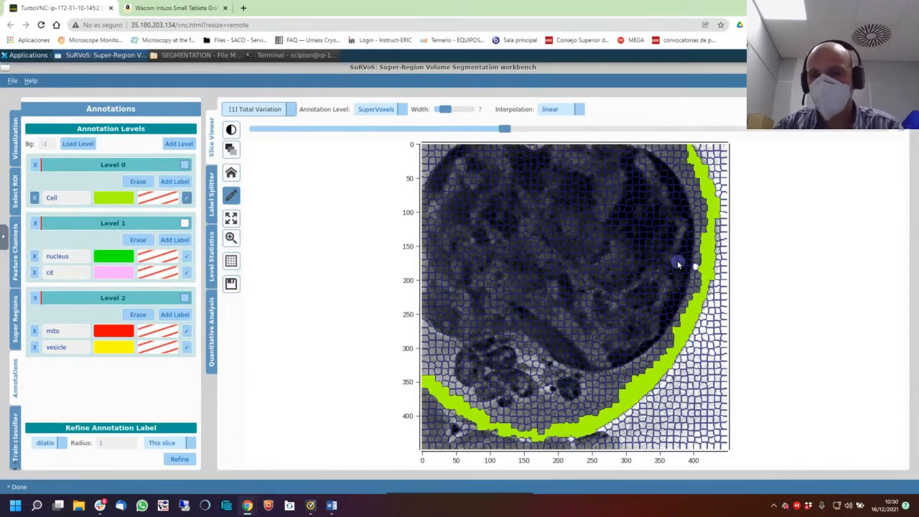
scroll(648, 284, down, 1)
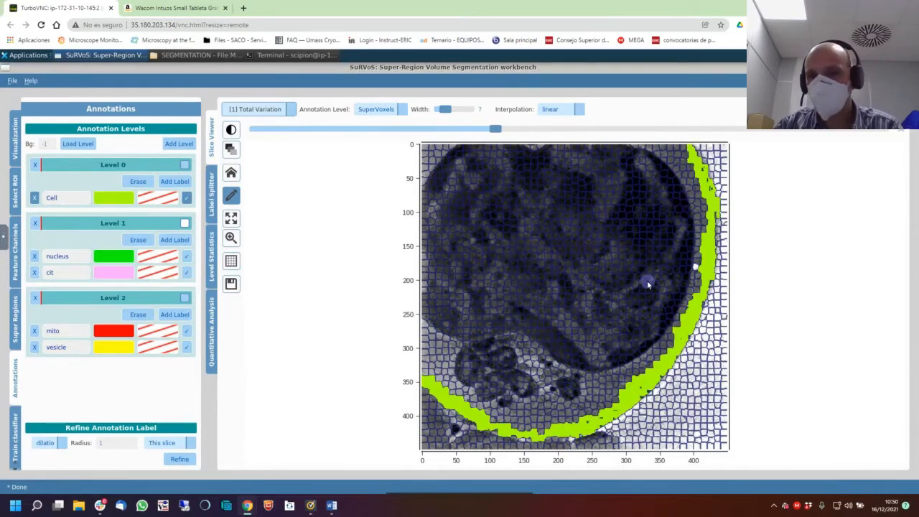
Examine neighbouring slices on both sides of the painted cell border to find where the supervoxel Cell annotation ends.
scroll(647, 284, down, 2)
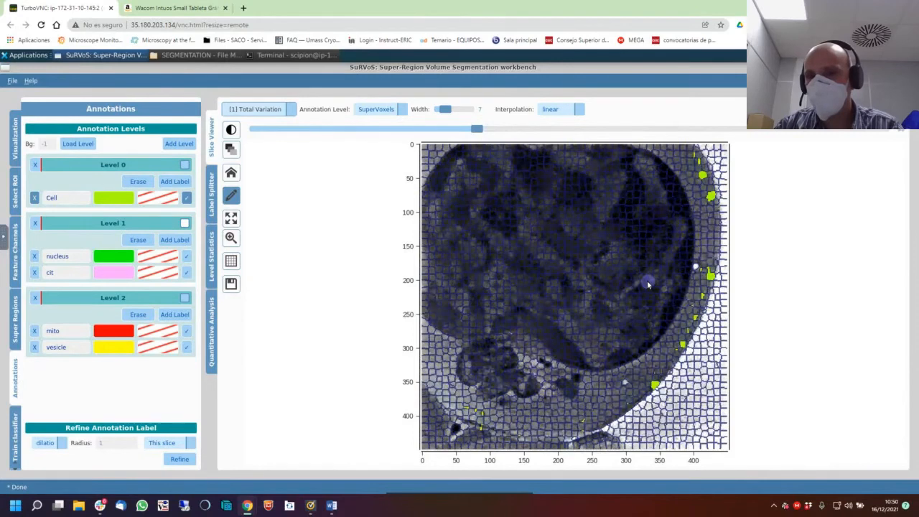
scroll(647, 280, up, 3)
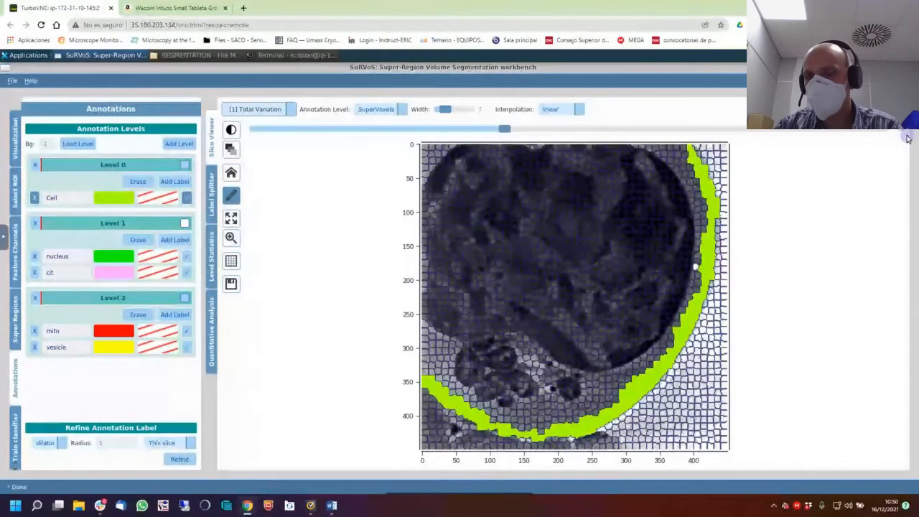
scroll(697, 276, down, 1)
scroll(697, 276, down, 4)
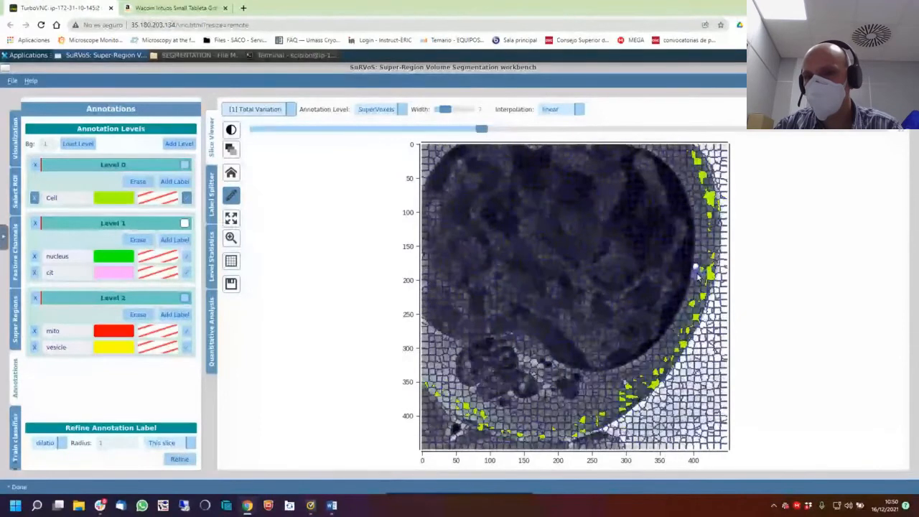
scroll(697, 277, up, 2)
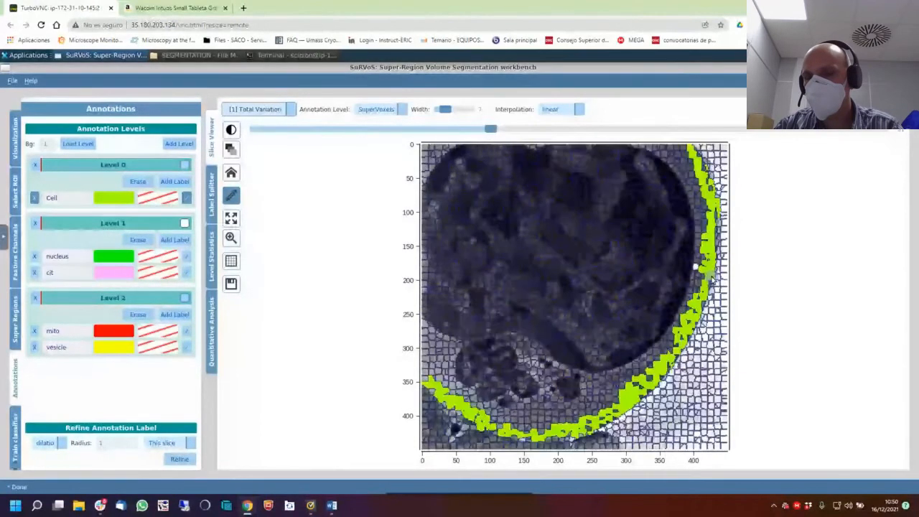
scroll(696, 267, up, 8)
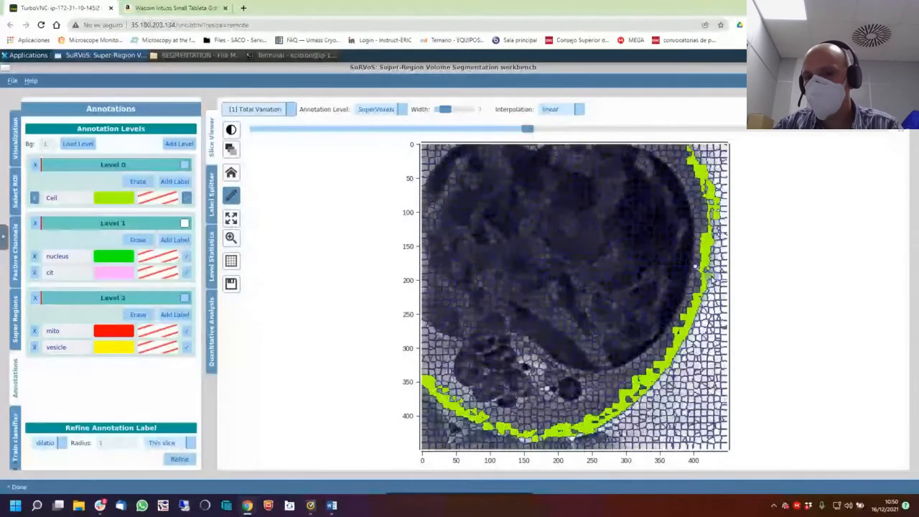
scroll(696, 267, up, 3)
scroll(695, 267, down, 5)
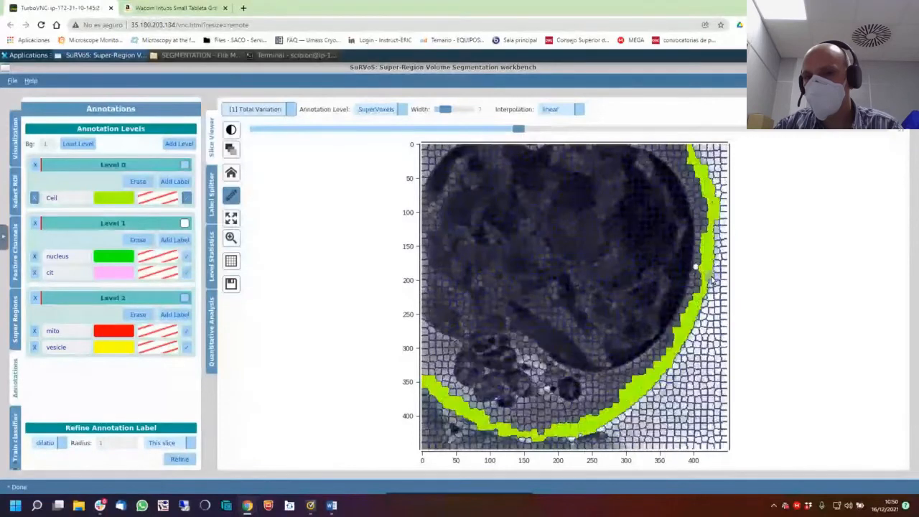
scroll(696, 267, down, 11)
scroll(695, 267, up, 2)
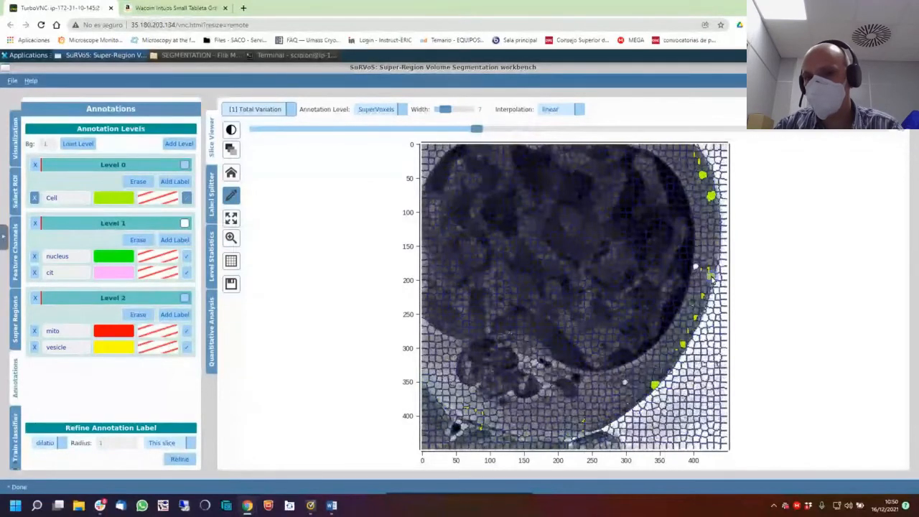
scroll(695, 267, up, 7)
scroll(695, 267, up, 2)
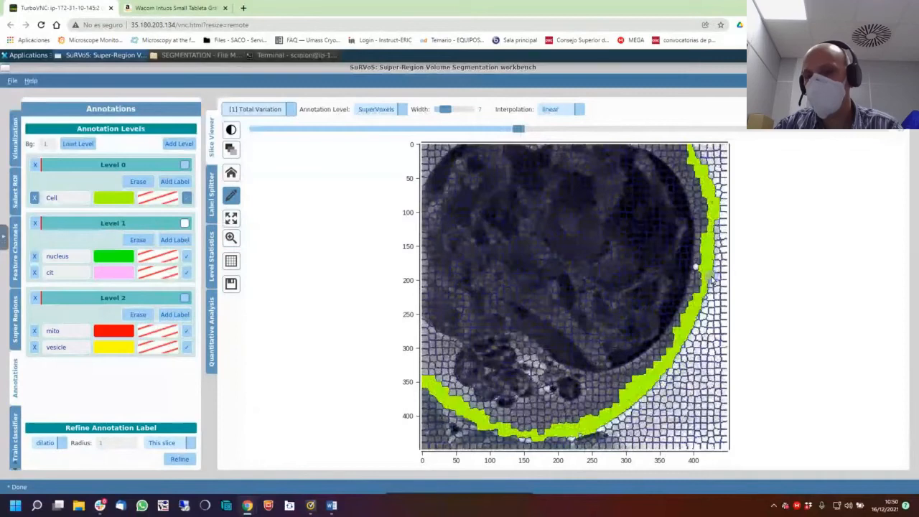
scroll(695, 267, up, 3)
scroll(696, 267, down, 5)
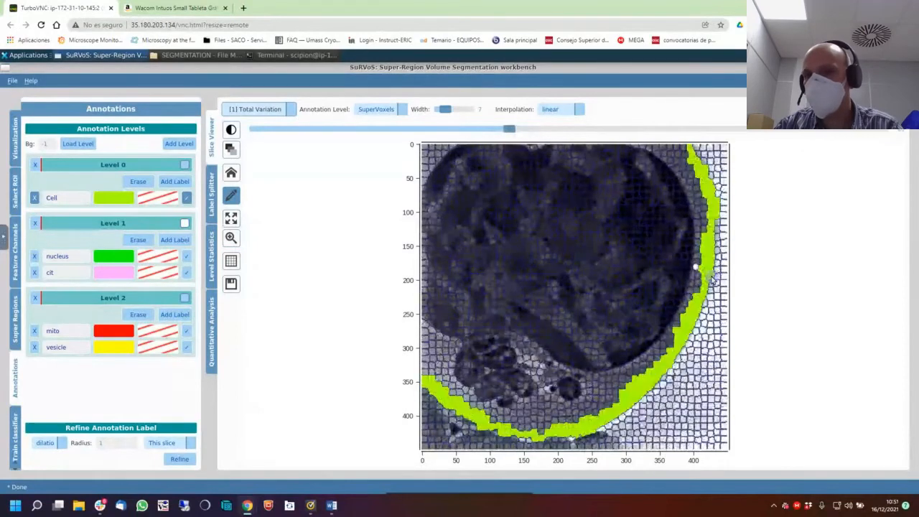
scroll(695, 267, down, 7)
scroll(712, 281, up, 8)
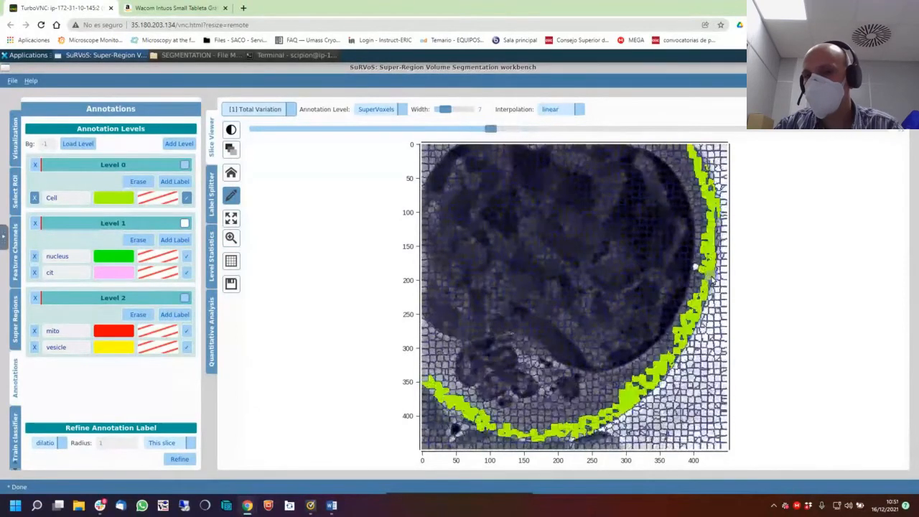
scroll(712, 280, up, 8)
scroll(712, 280, down, 10)
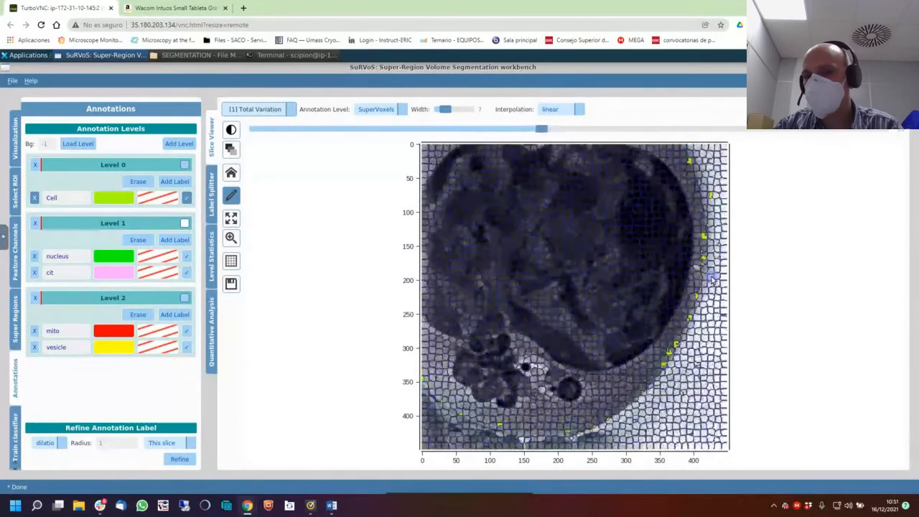
scroll(712, 280, down, 4)
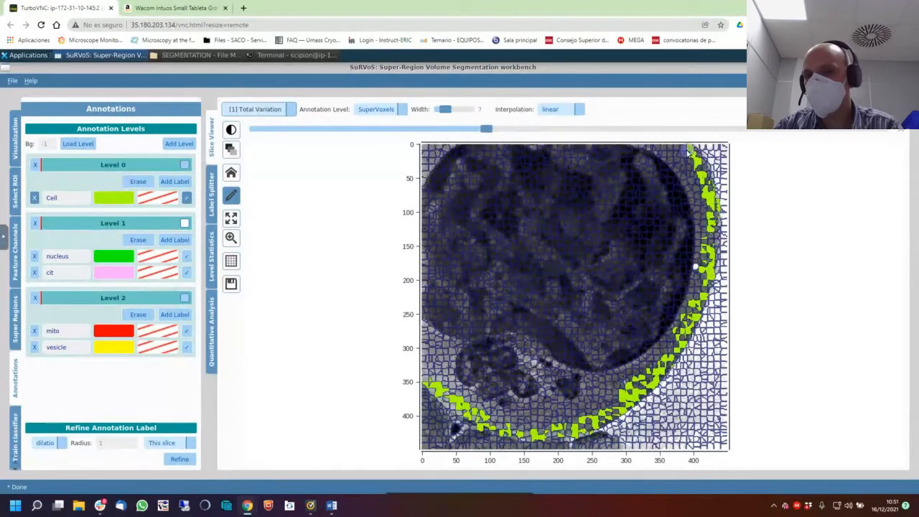
scroll(688, 153, down, 2)
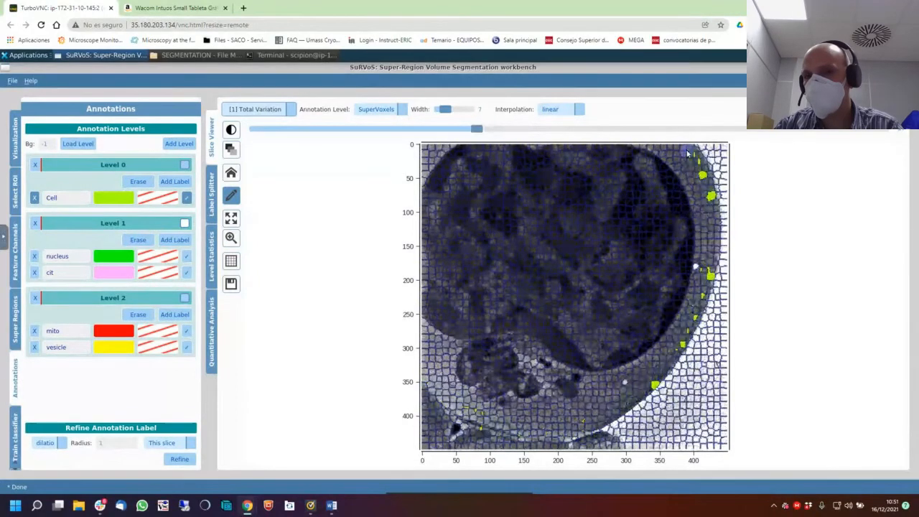
mouse_move(688, 152)
mouse_down()
mouse_move(718, 191)
mouse_move(715, 231)
mouse_move(691, 329)
mouse_move(662, 370)
mouse_move(593, 420)
mouse_move(539, 425)
mouse_move(470, 415)
mouse_move(422, 383)
mouse_up()
mouse_move(497, 429)
mouse_down()
mouse_move(549, 437)
mouse_move(585, 425)
mouse_move(573, 435)
mouse_move(632, 407)
mouse_move(668, 370)
mouse_up()
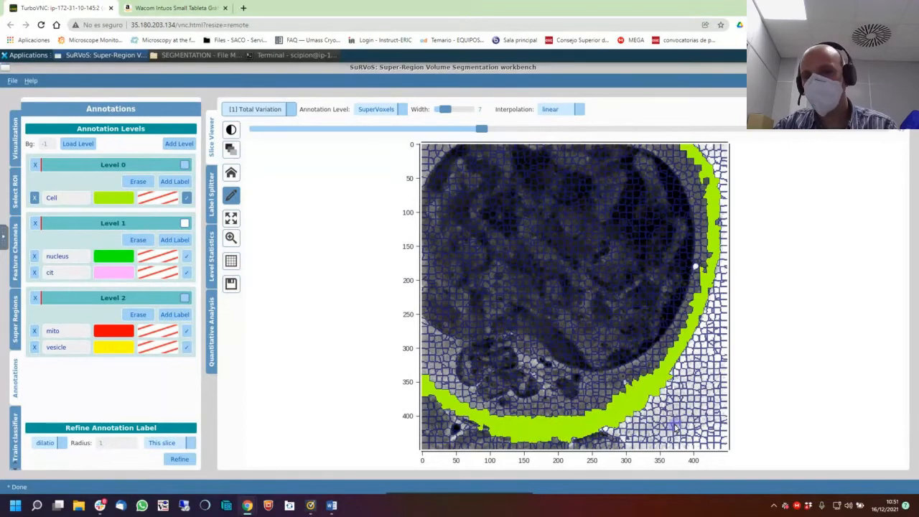
key(ctrl+z)
key(ctrl+z)
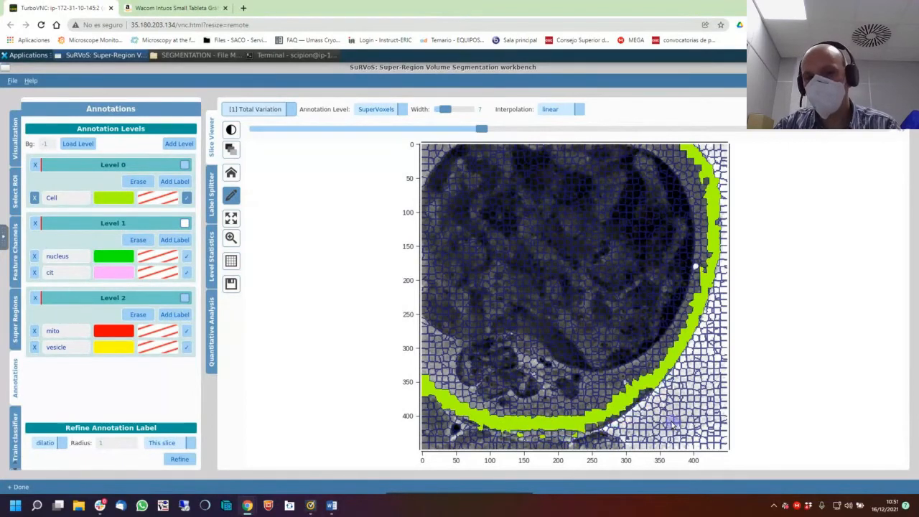
key(ctrl+z)
Repaint the cell border with the Cell label on the sparsely annotated slice, erasing and redrawing its lower-left stretch.
mouse_move(427, 384)
mouse_down()
mouse_move(482, 431)
mouse_move(541, 435)
mouse_move(623, 411)
mouse_up()
click(144, 183)
drag(429, 370, 480, 422)
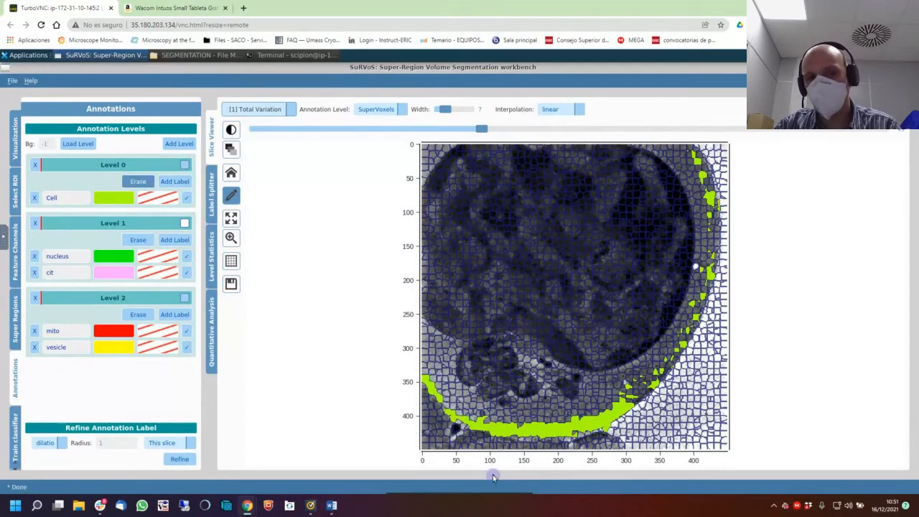
click(186, 197)
mouse_move(429, 381)
mouse_down()
mouse_move(452, 412)
mouse_move(489, 426)
mouse_up()
mouse_move(628, 406)
mouse_down()
mouse_move(682, 346)
mouse_move(717, 246)
mouse_move(709, 203)
mouse_move(679, 142)
mouse_up()
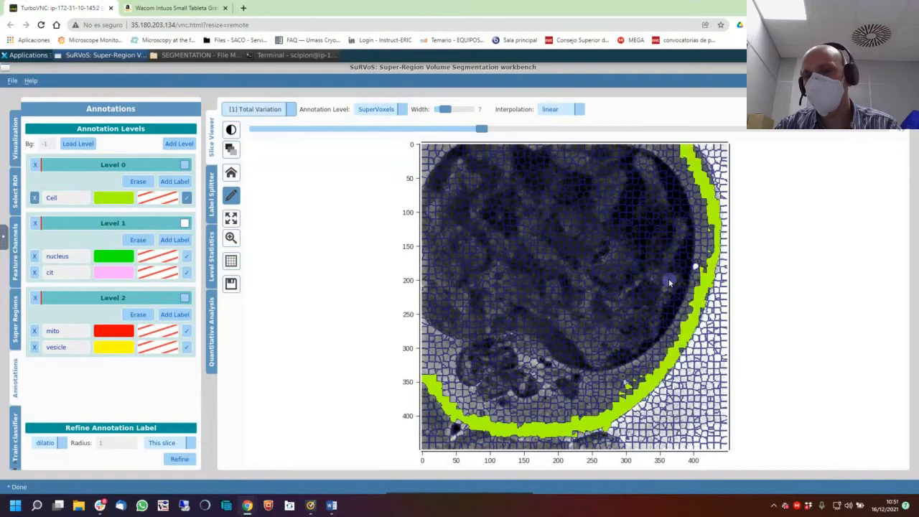
On an earlier slice where the Cell annotation is sparse, paint the whole cell border with the Cell label using supervoxels and width 7.
scroll(677, 298, down, 3)
scroll(678, 298, down, 5)
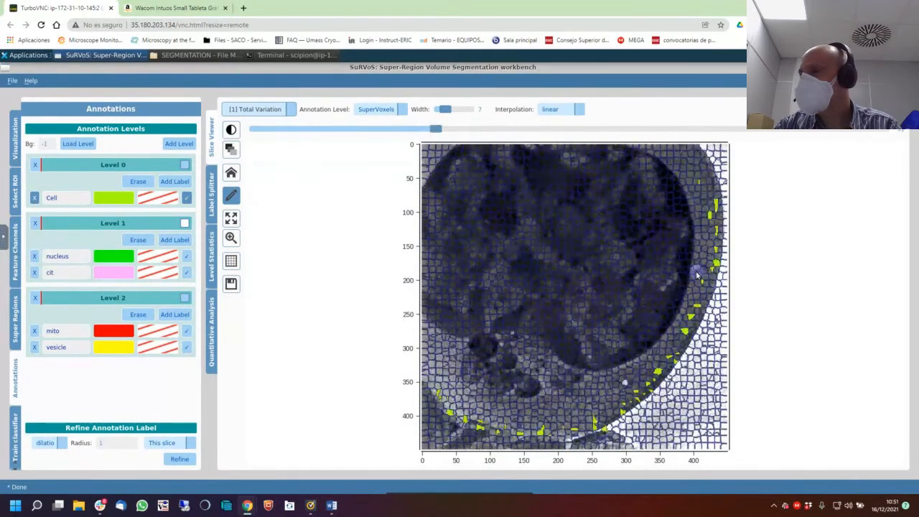
scroll(696, 275, up, 1)
scroll(696, 274, down, 1)
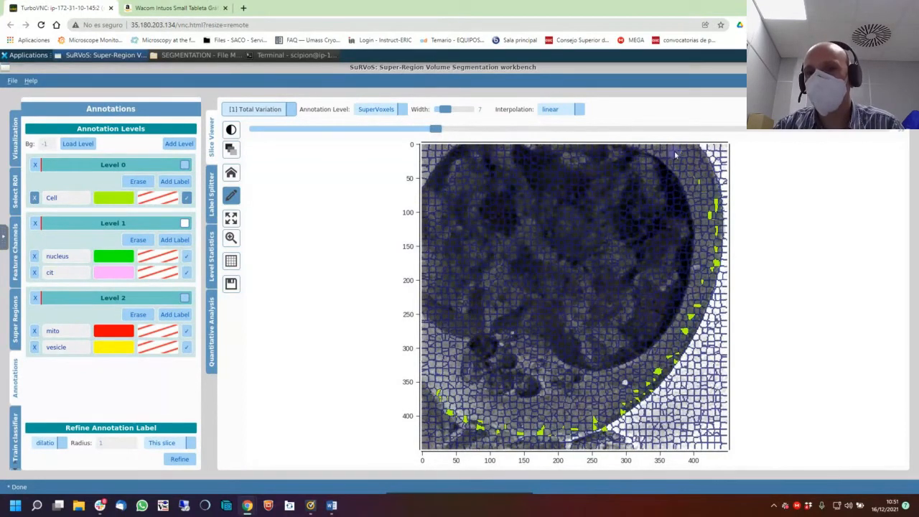
mouse_move(694, 145)
mouse_down()
mouse_move(718, 188)
mouse_move(709, 283)
mouse_up()
drag(709, 271, 685, 335)
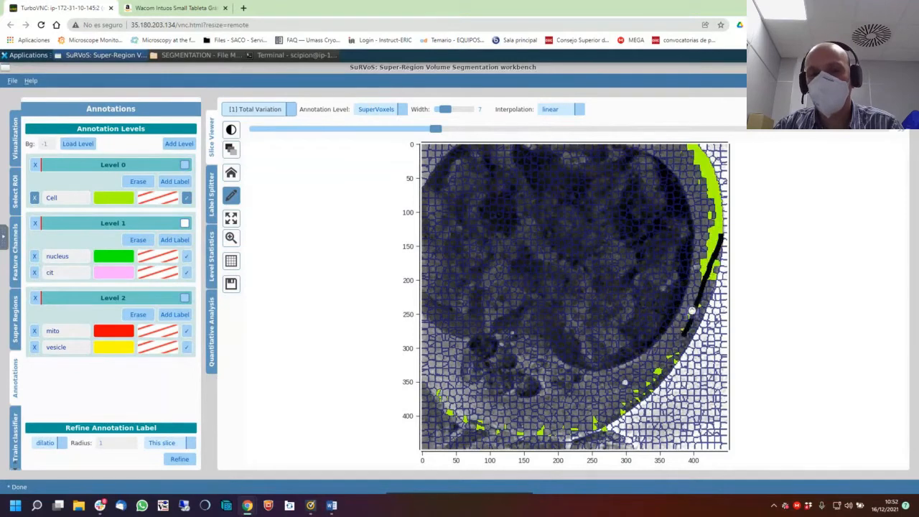
drag(709, 281, 622, 397)
mouse_move(427, 373)
mouse_down()
mouse_move(463, 415)
mouse_move(506, 432)
mouse_move(567, 436)
mouse_move(639, 399)
mouse_move(682, 342)
mouse_up()
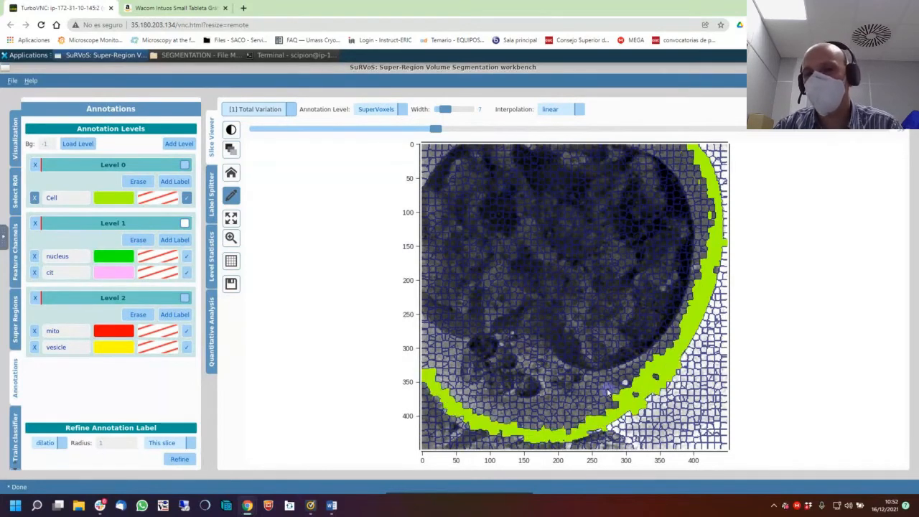
Paint zigzag Cell strokes inside the cell at width 7, add a thick one at width 31, and check their spread to neighbouring slices.
mouse_move(536, 205)
mouse_down()
mouse_move(619, 226)
mouse_move(674, 256)
mouse_up()
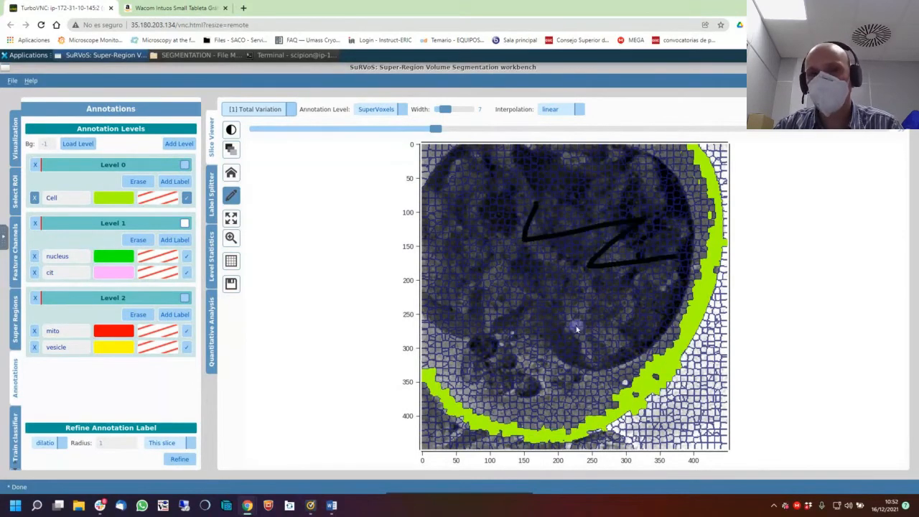
drag(576, 329, 576, 331)
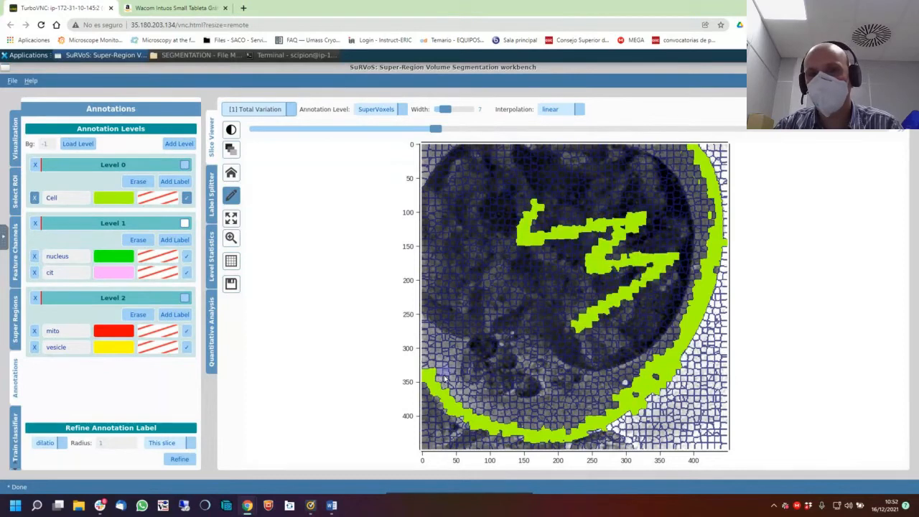
drag(445, 379, 477, 184)
drag(445, 109, 467, 109)
mouse_move(522, 185)
mouse_down()
mouse_move(492, 182)
mouse_move(574, 326)
mouse_up()
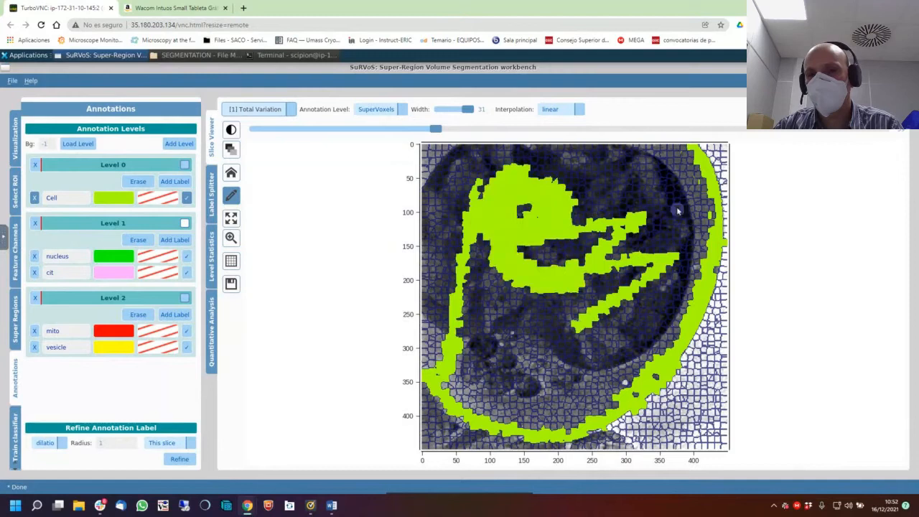
scroll(674, 218, down, 10)
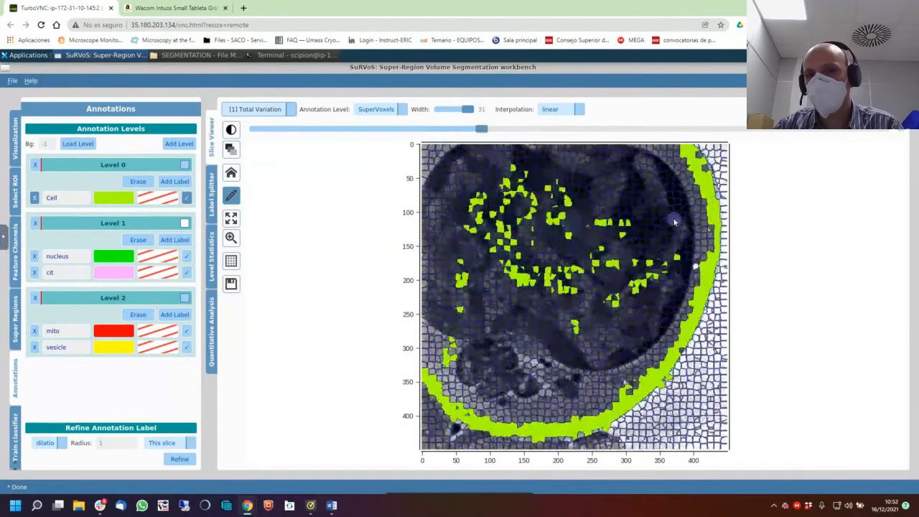
Paint the cell's outer border with the Cell label on three successive slices, from the image's upper edge to its left edge.
scroll(689, 166, down, 8)
mouse_move(664, 147)
mouse_down()
mouse_move(685, 191)
mouse_move(690, 287)
mouse_move(682, 319)
mouse_move(609, 400)
mouse_move(551, 427)
mouse_move(494, 419)
mouse_move(422, 368)
mouse_up()
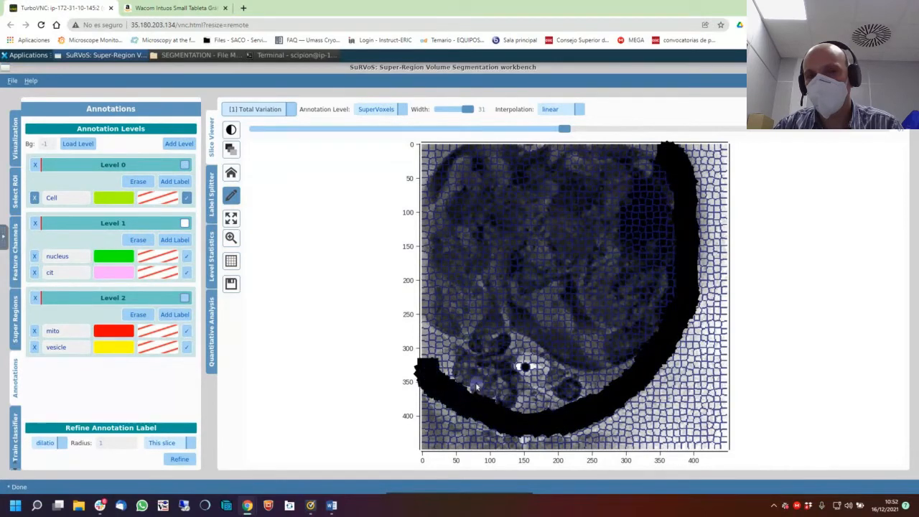
drag(567, 131, 615, 130)
mouse_move(647, 158)
mouse_down()
mouse_move(664, 194)
mouse_move(671, 307)
mouse_move(621, 375)
mouse_move(570, 405)
mouse_move(496, 411)
mouse_move(422, 348)
mouse_up()
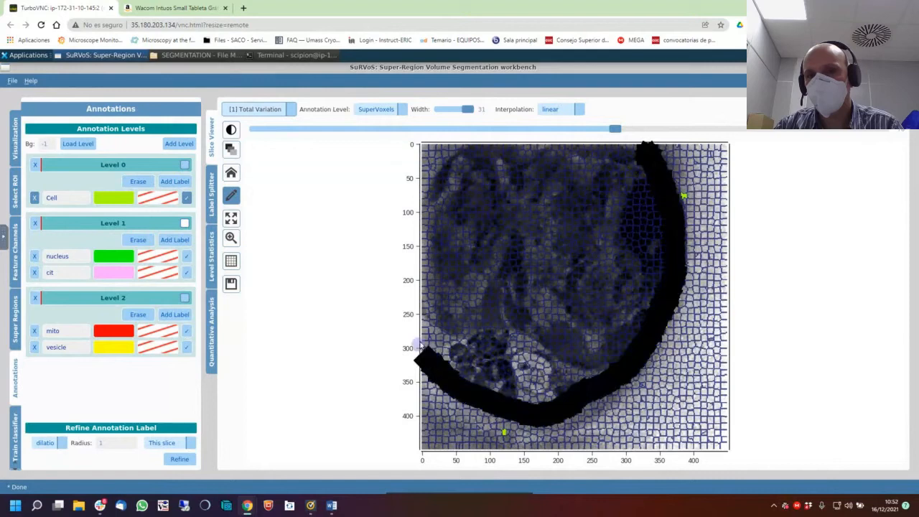
mouse_move(616, 129)
mouse_down()
mouse_move(673, 134)
mouse_move(660, 260)
mouse_move(590, 381)
mouse_move(538, 402)
mouse_move(413, 325)
mouse_up()
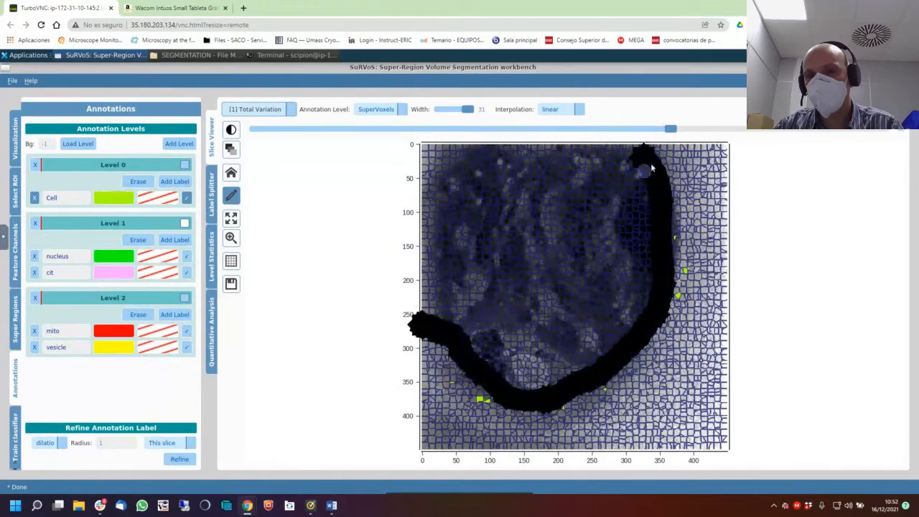
Paint closed Cell outlines around the entire cell on two slices further along the stack.
drag(670, 129, 732, 129)
mouse_move(630, 152)
mouse_down()
mouse_move(639, 195)
mouse_move(623, 333)
mouse_move(512, 401)
mouse_move(472, 342)
mouse_move(431, 237)
mouse_move(453, 185)
mouse_move(550, 155)
mouse_up()
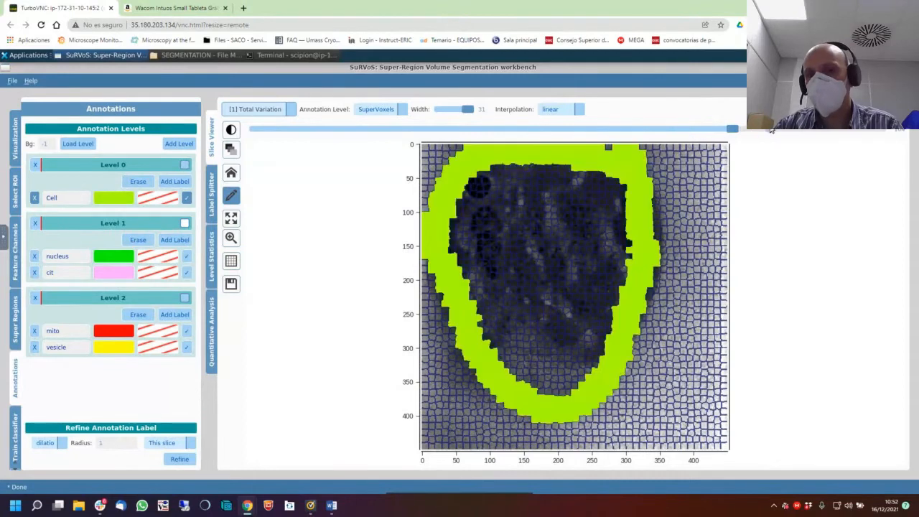
drag(734, 130, 777, 132)
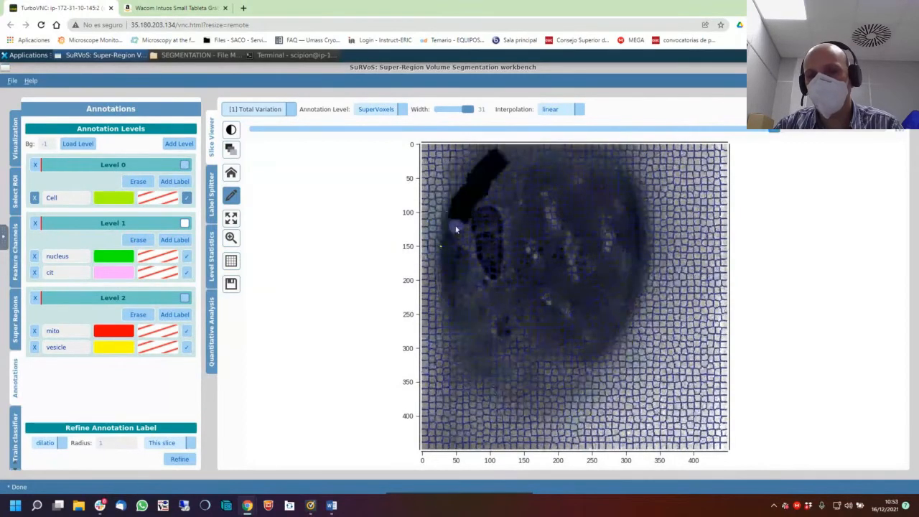
mouse_move(455, 229)
mouse_down()
mouse_move(462, 331)
mouse_move(548, 396)
mouse_move(598, 336)
mouse_move(614, 298)
mouse_move(623, 224)
mouse_move(592, 159)
mouse_move(494, 158)
mouse_up()
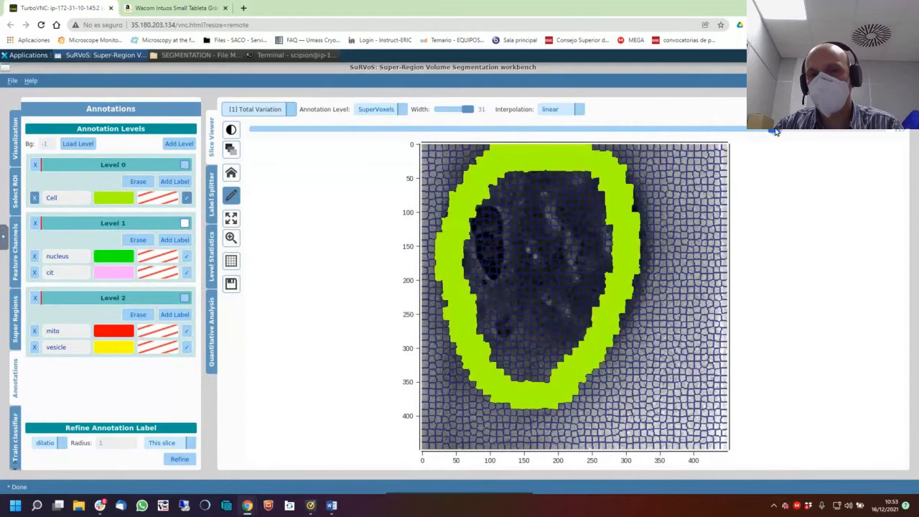
Paint closed Cell outlines around the shrinking cell on two more slices near the end of the stack.
drag(794, 133, 816, 131)
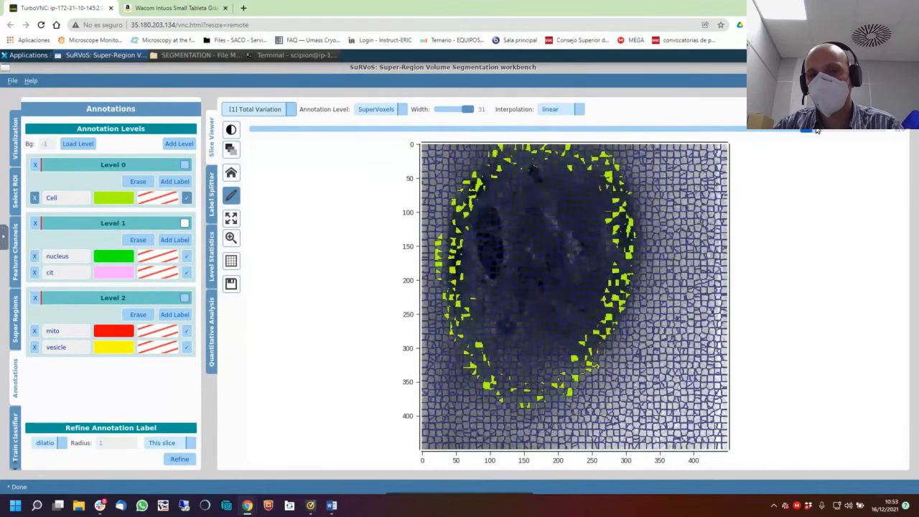
mouse_move(518, 155)
mouse_down()
mouse_move(480, 189)
mouse_move(473, 335)
mouse_move(508, 370)
mouse_move(610, 282)
mouse_move(619, 205)
mouse_move(537, 156)
mouse_move(502, 154)
mouse_up()
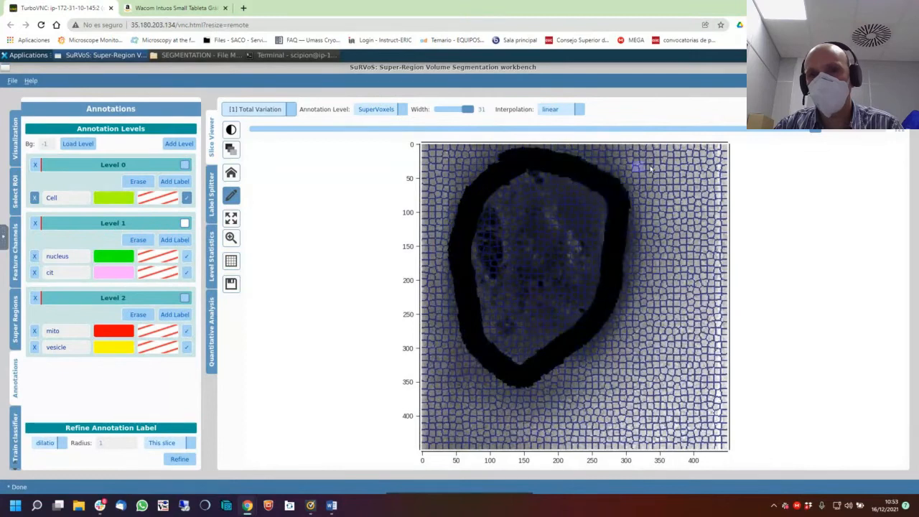
drag(820, 132, 864, 133)
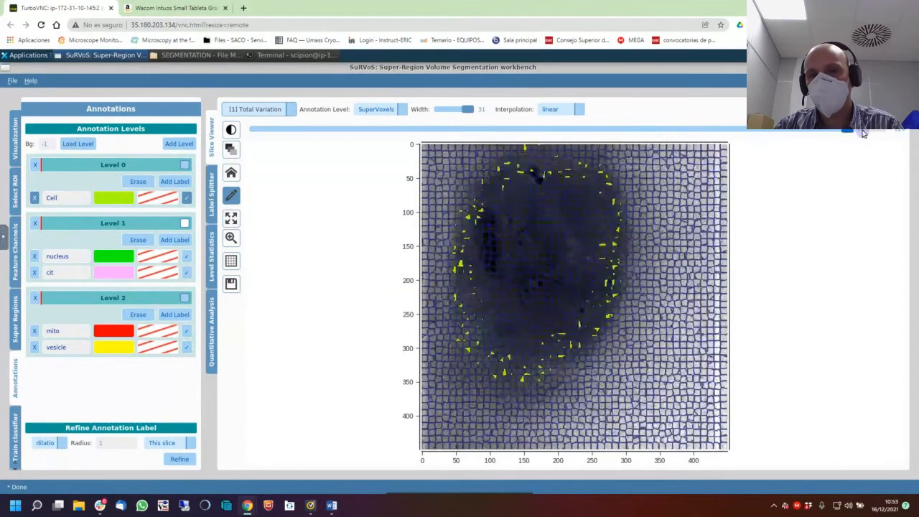
mouse_move(535, 183)
mouse_down()
mouse_move(488, 241)
mouse_move(507, 322)
mouse_move(598, 311)
mouse_move(532, 187)
mouse_up()
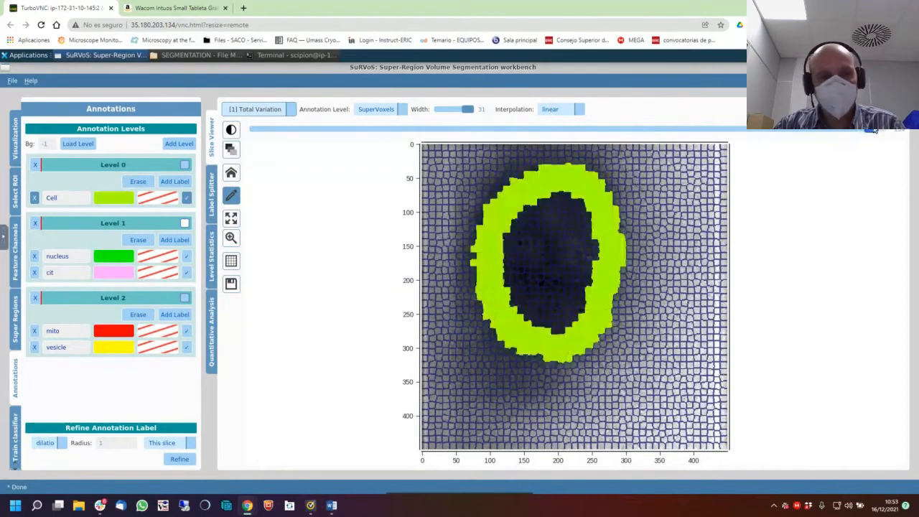
drag(882, 132, 884, 132)
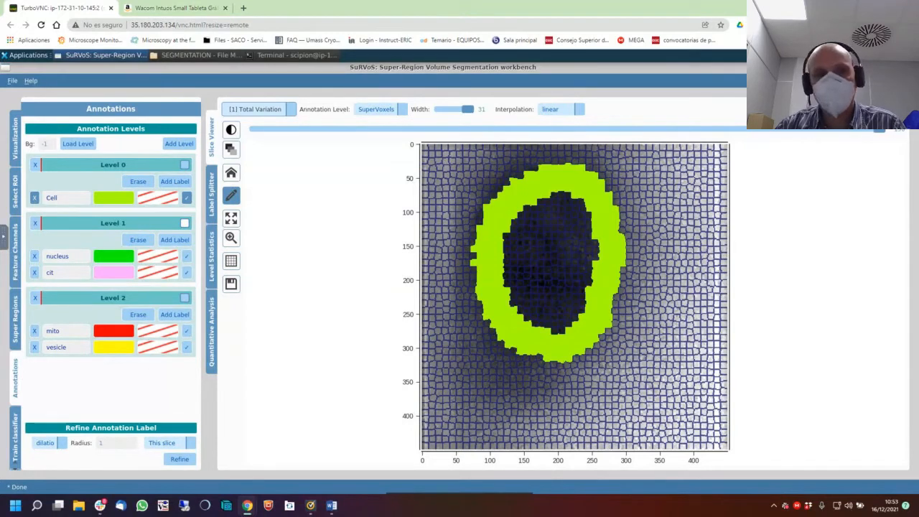
click(138, 181)
click(184, 202)
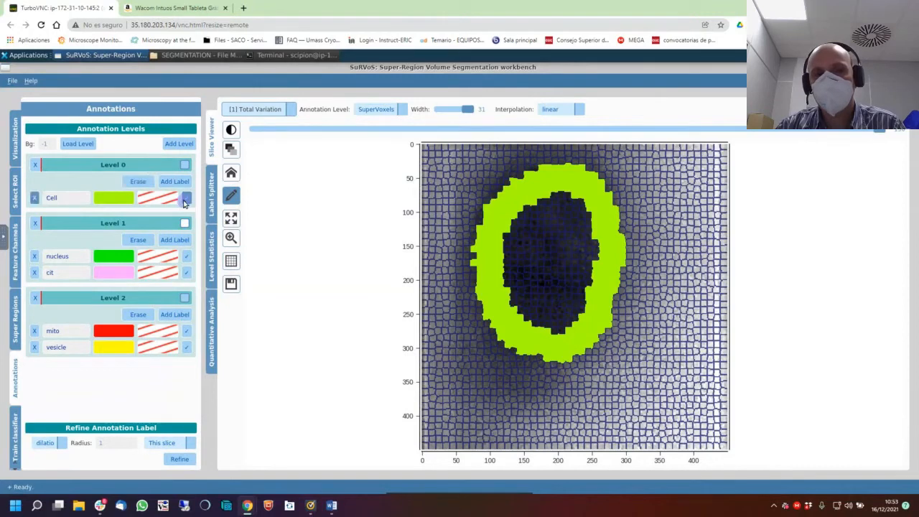
click(185, 201)
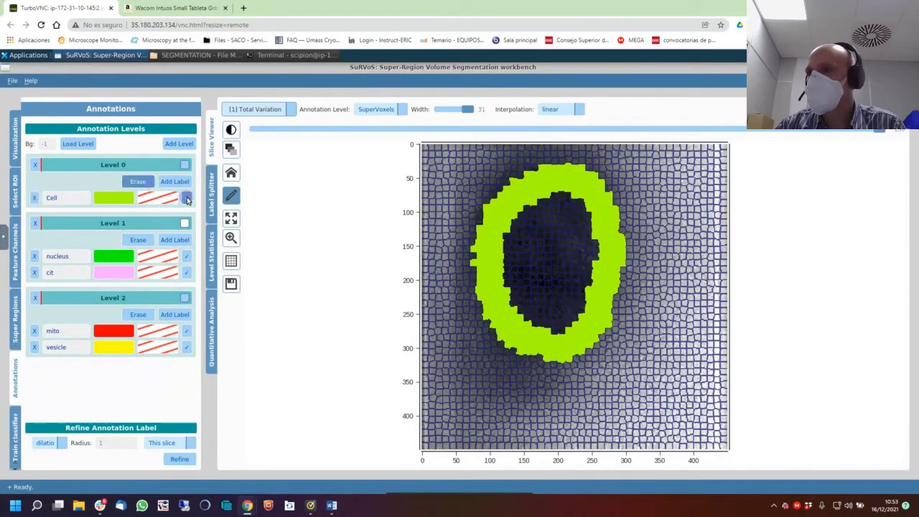
click(188, 200)
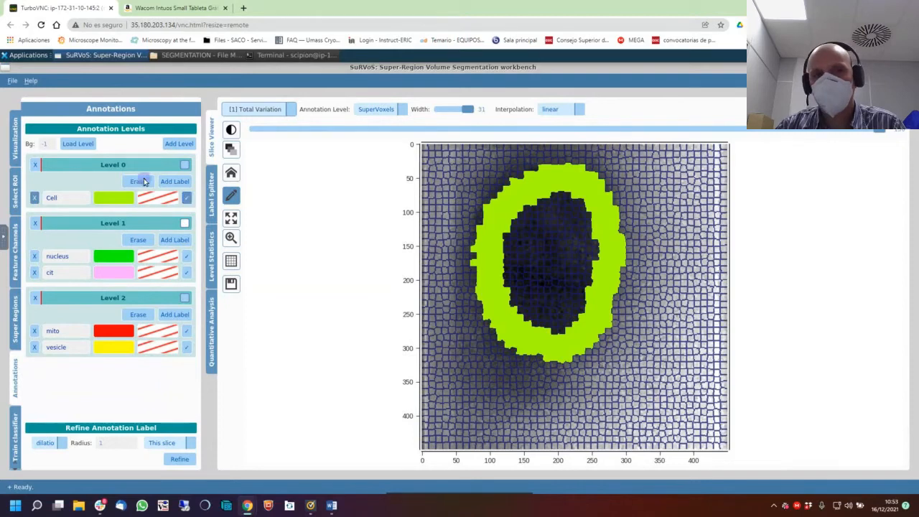
click(139, 181)
click(187, 200)
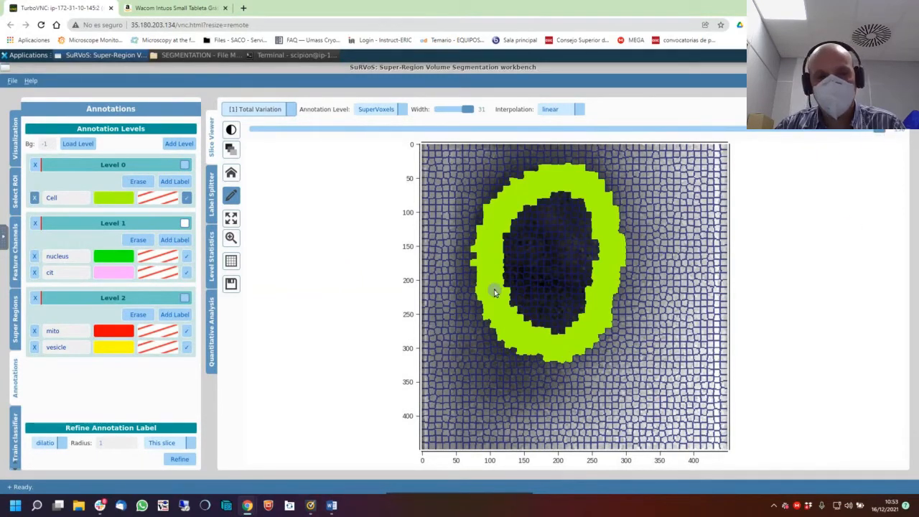
Refine the Cell label with hole filling, radius 3, applied to all slices in 2D.
click(59, 445)
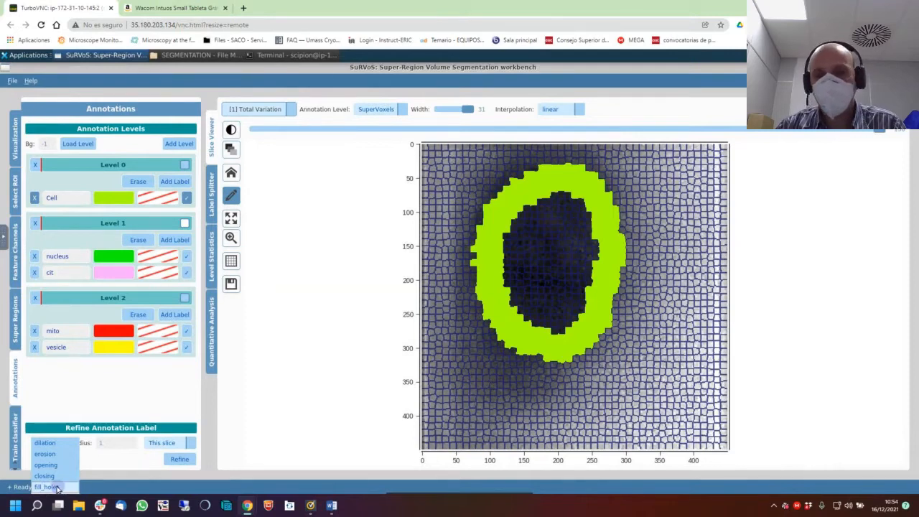
click(52, 488)
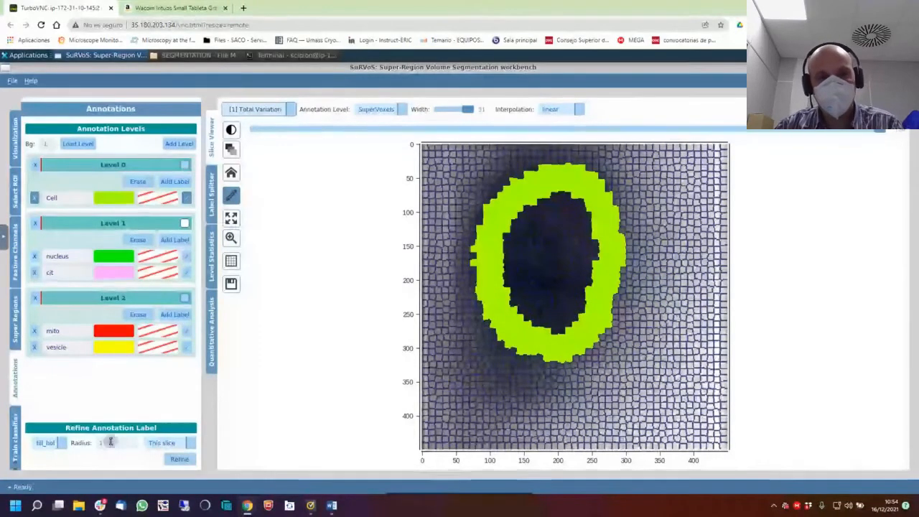
text(3)
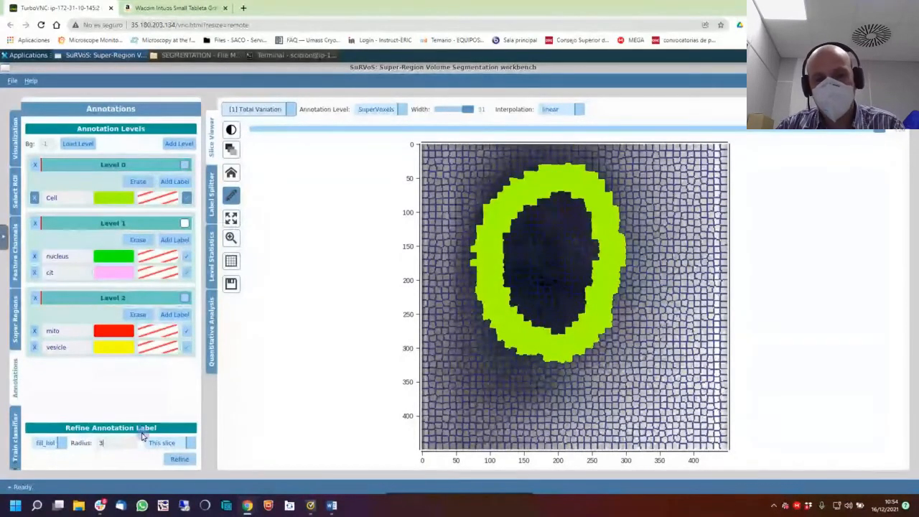
click(190, 445)
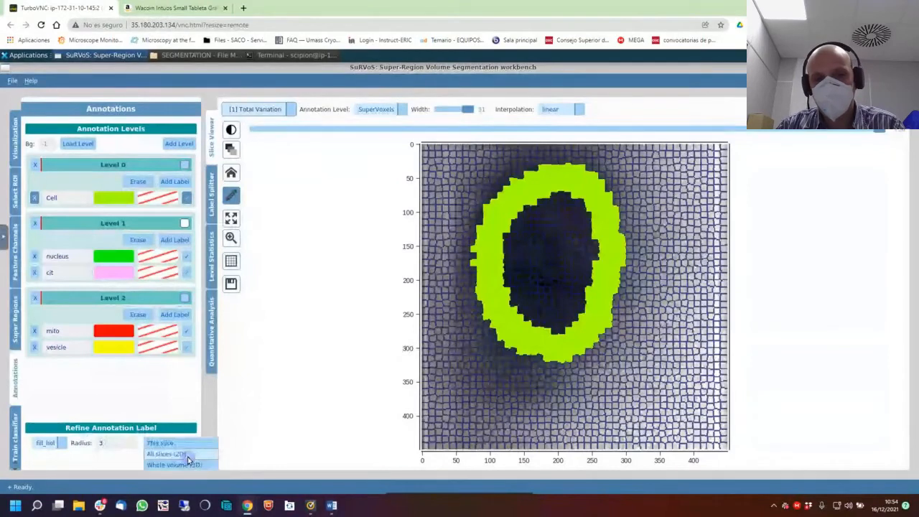
click(166, 454)
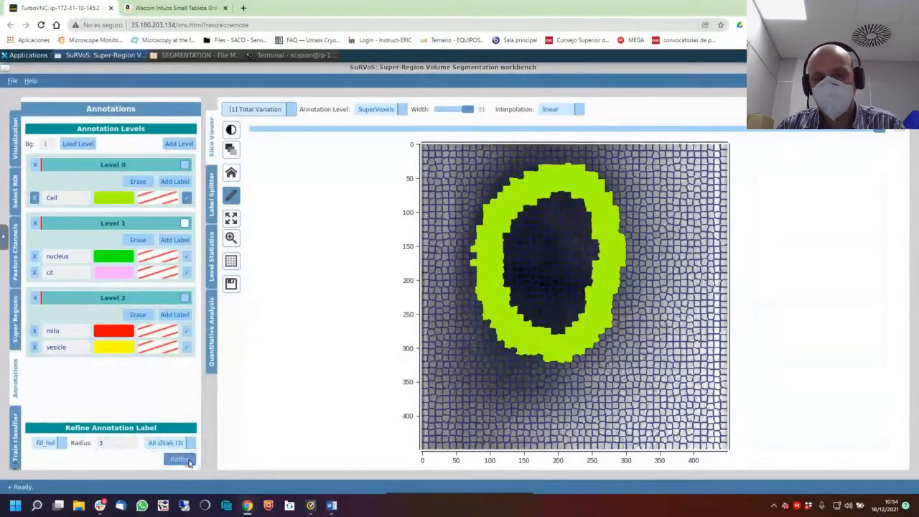
click(179, 459)
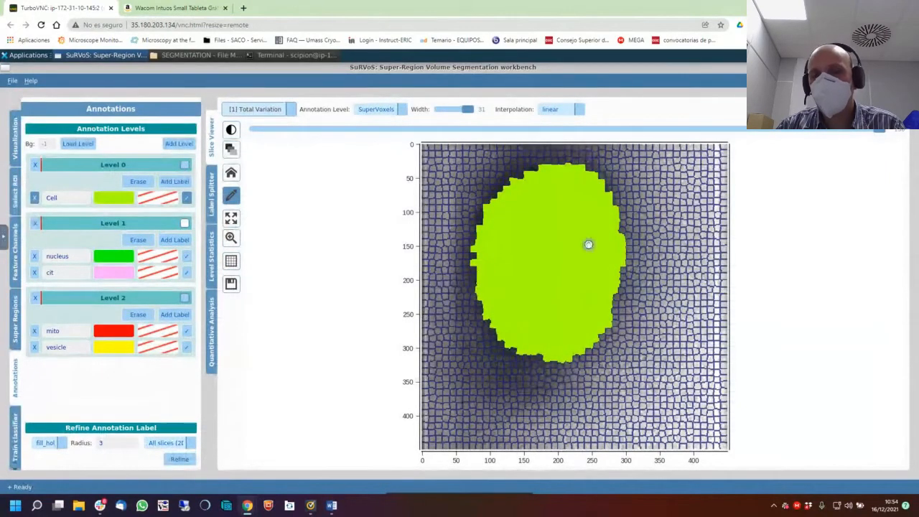
Close the open Cell outline on an unfilled slice by painting along the image's left and upper borders.
scroll(584, 249, down, 8)
scroll(584, 246, down, 10)
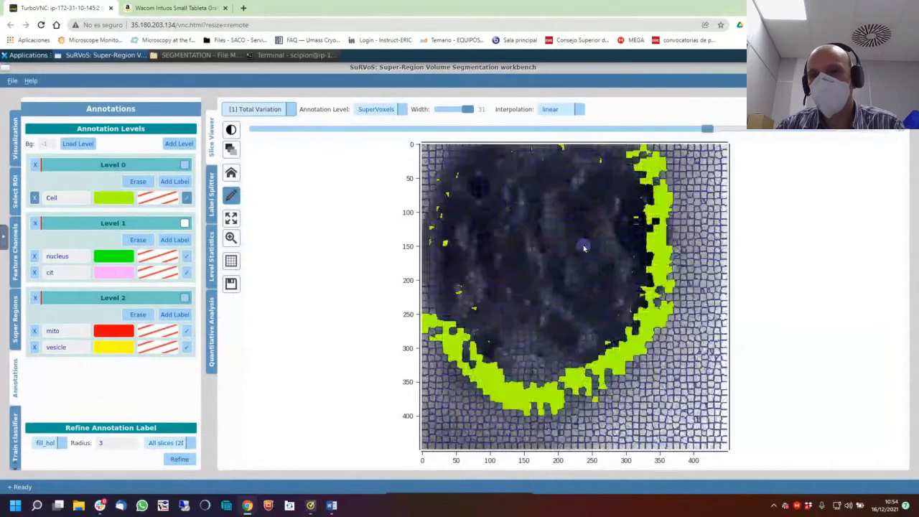
scroll(583, 248, down, 10)
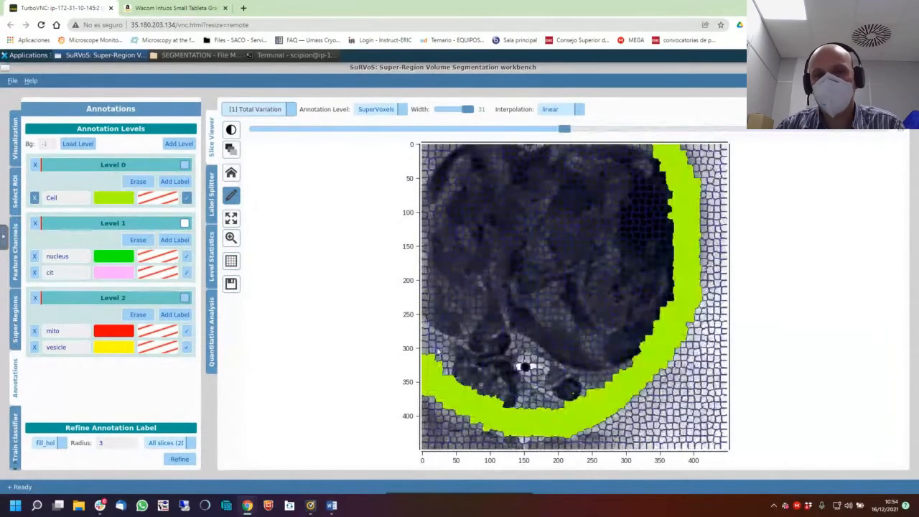
scroll(587, 310, up, 5)
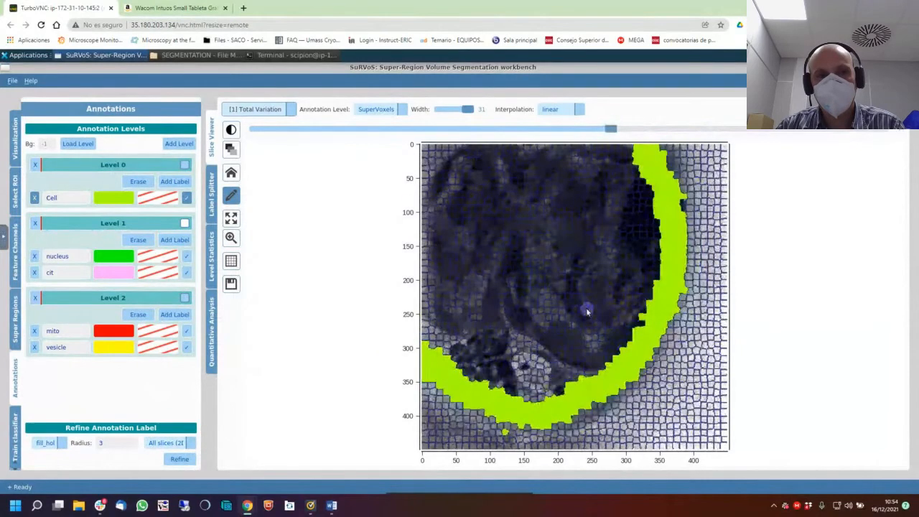
scroll(587, 310, up, 3)
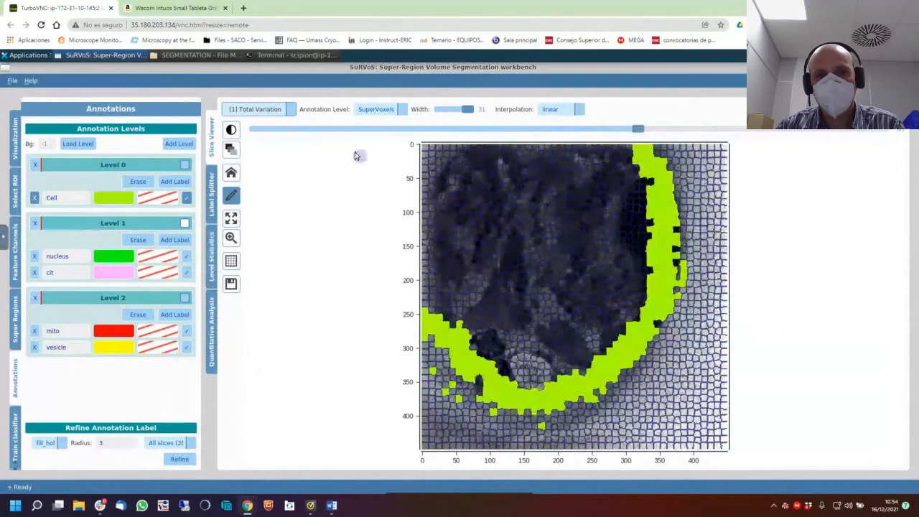
mouse_move(434, 307)
mouse_down()
mouse_move(433, 144)
mouse_move(636, 152)
mouse_up()
Close the Cell outline along the left and upper image borders on the unfilled slice just before the filled ones.
scroll(521, 270, up, 5)
scroll(520, 270, up, 5)
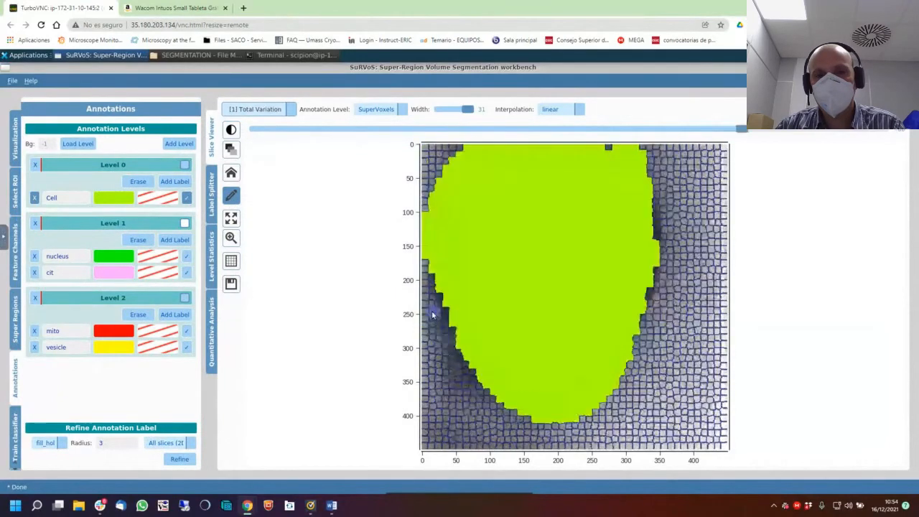
scroll(438, 288, down, 4)
scroll(439, 288, down, 2)
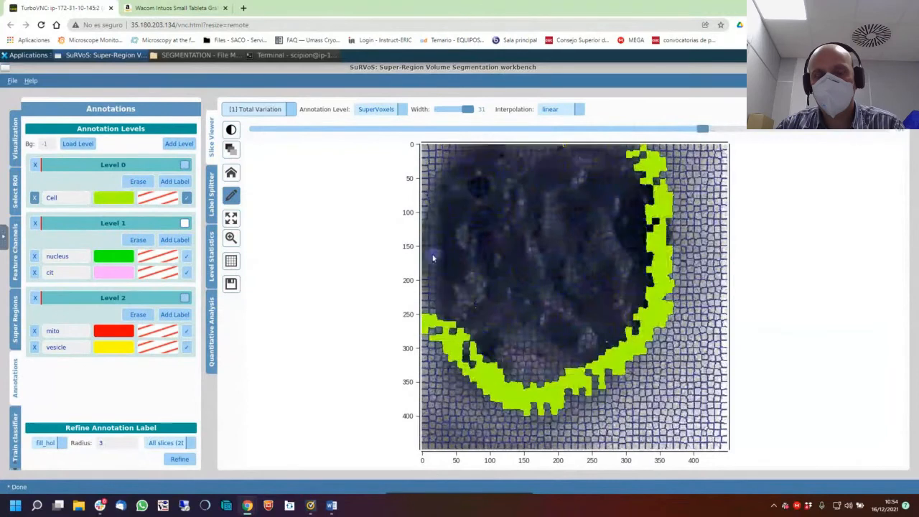
mouse_move(428, 312)
mouse_down()
mouse_move(429, 160)
mouse_move(635, 149)
mouse_up()
scroll(459, 308, up, 1)
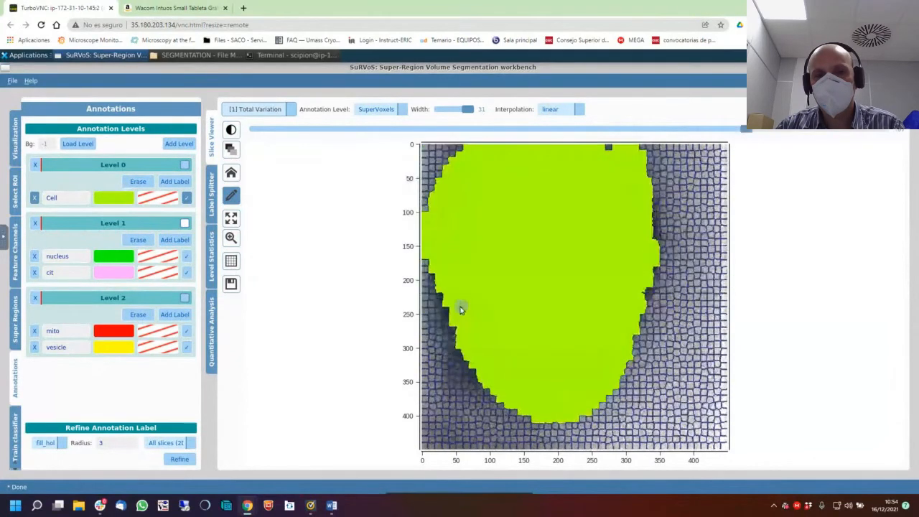
Close the Cell outlines along the left and upper image borders on two earlier slices.
scroll(443, 315, up, 1)
scroll(443, 316, down, 1)
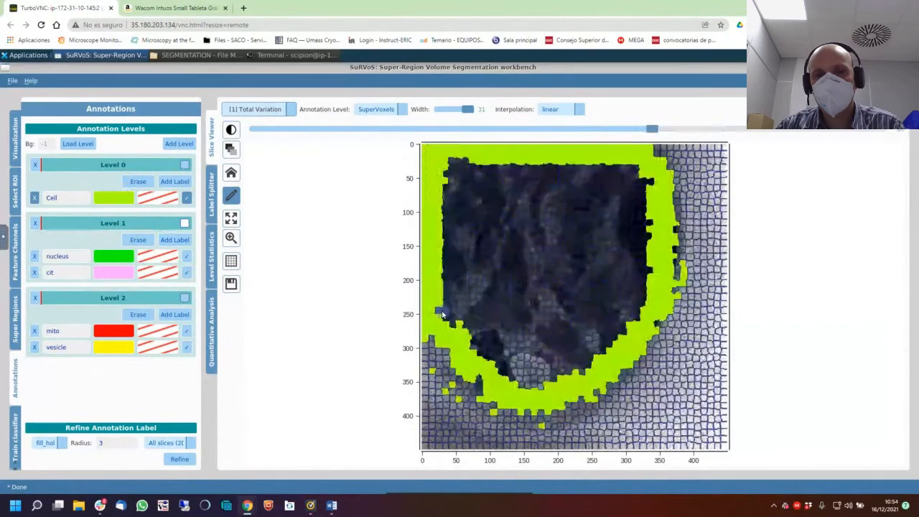
scroll(443, 316, down, 2)
mouse_move(429, 346)
mouse_down()
mouse_move(429, 150)
mouse_move(643, 152)
mouse_up()
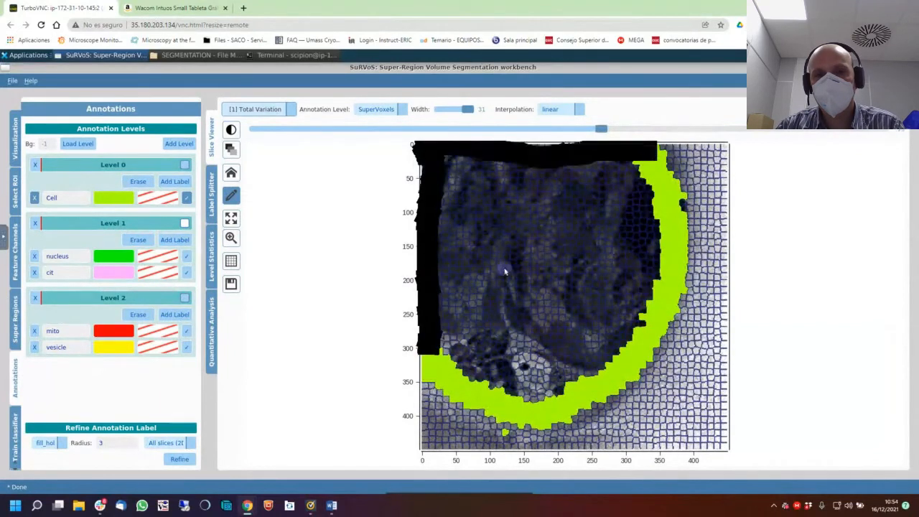
scroll(454, 334, down, 1)
scroll(454, 334, down, 3)
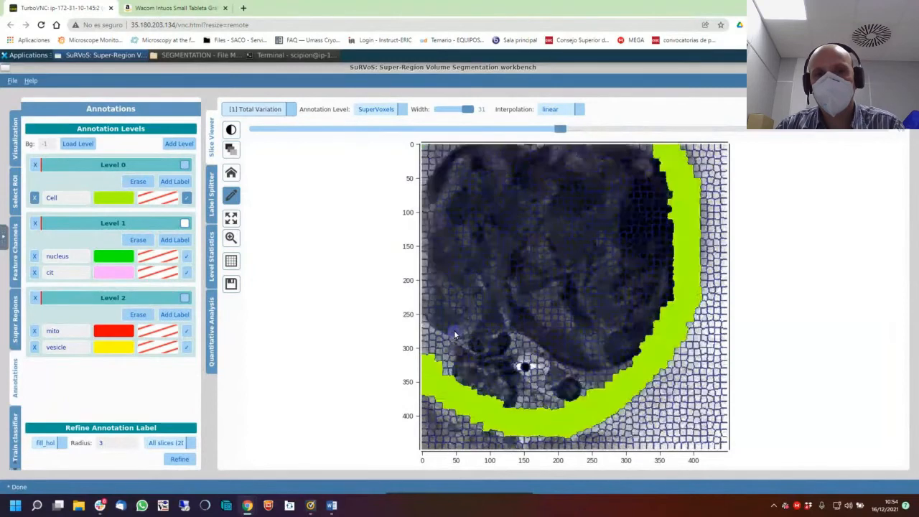
mouse_move(429, 373)
mouse_down()
mouse_move(441, 165)
mouse_move(428, 143)
mouse_move(424, 197)
mouse_move(430, 154)
mouse_move(669, 151)
mouse_up()
Paint the Cell label along the left and upper image borders and the cell's lower edge on a mid-stack slice.
scroll(462, 352, down, 1)
scroll(462, 352, down, 5)
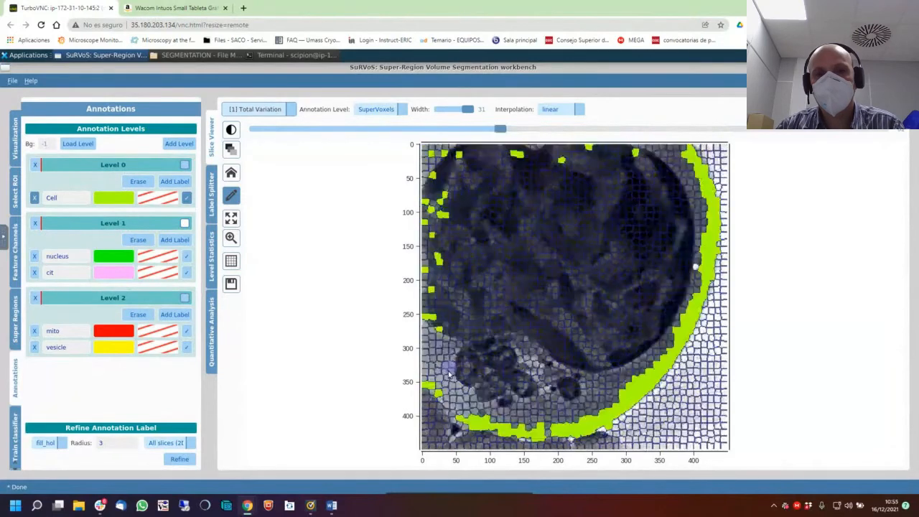
scroll(448, 374, down, 2)
mouse_move(427, 382)
mouse_down()
mouse_move(431, 150)
mouse_move(686, 152)
mouse_up()
mouse_move(439, 393)
mouse_down()
mouse_move(501, 429)
mouse_move(547, 433)
mouse_move(641, 386)
mouse_up()
Examine the Cell annotation across the stack for outlines that are open or filled incorrectly.
scroll(572, 381, down, 5)
scroll(572, 381, down, 6)
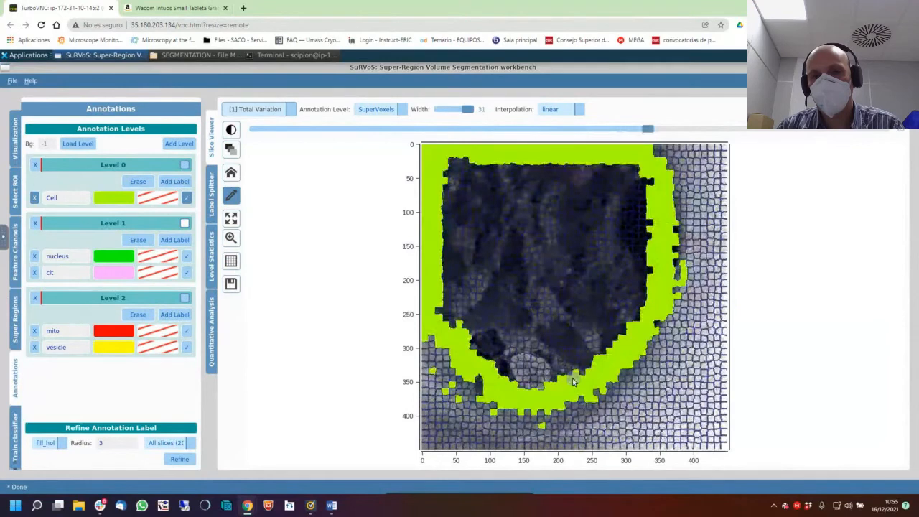
scroll(572, 381, down, 3)
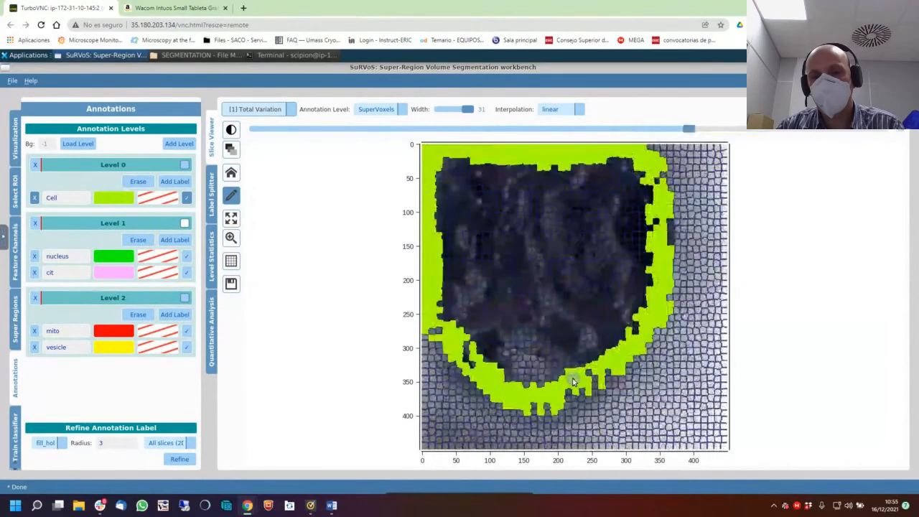
scroll(572, 379, up, 18)
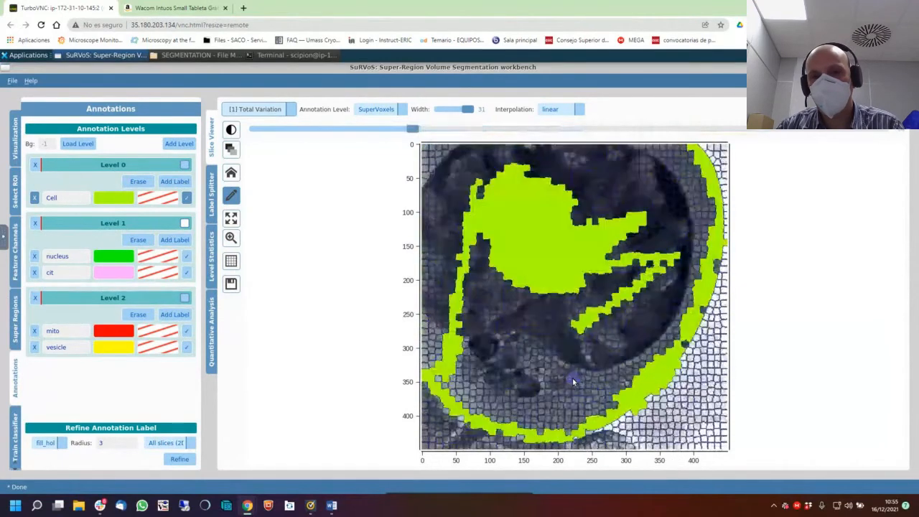
Close the Cell outline along the left and upper image borders on the mid-stack slice containing stray Cell patches in its interior.
scroll(572, 381, up, 2)
scroll(572, 377, down, 3)
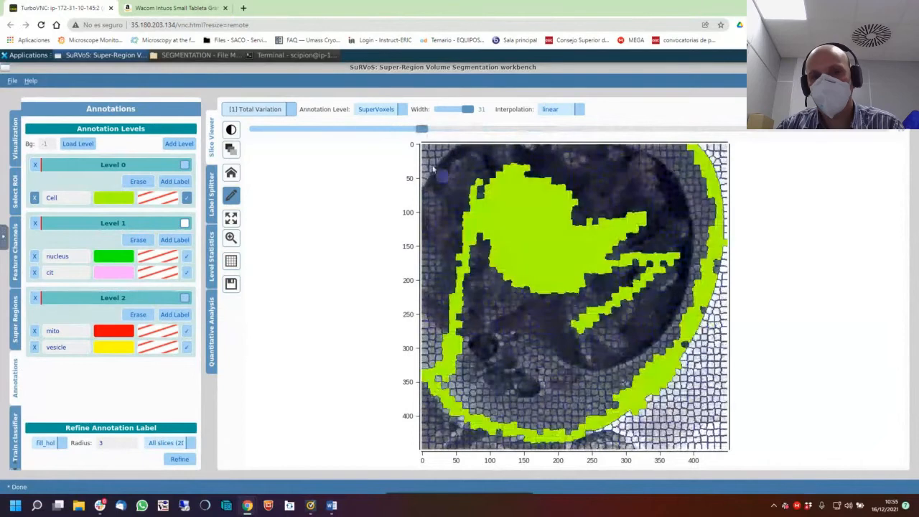
drag(430, 300, 427, 401)
mouse_move(439, 168)
mouse_down()
mouse_move(506, 154)
mouse_move(660, 159)
mouse_move(590, 150)
mouse_move(554, 191)
mouse_up()
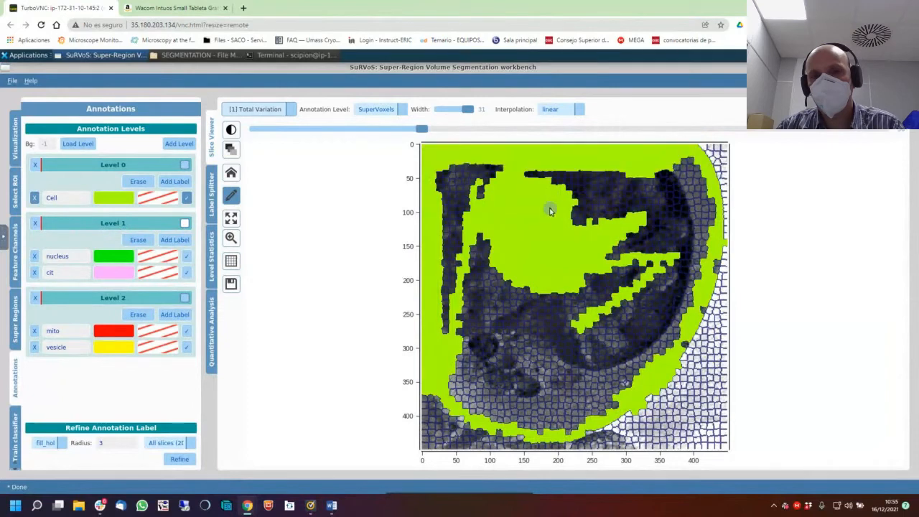
Paint a complete closed Cell outline around the cell on the earlier slice that carries only scattered specks of the label.
scroll(550, 210, down, 10)
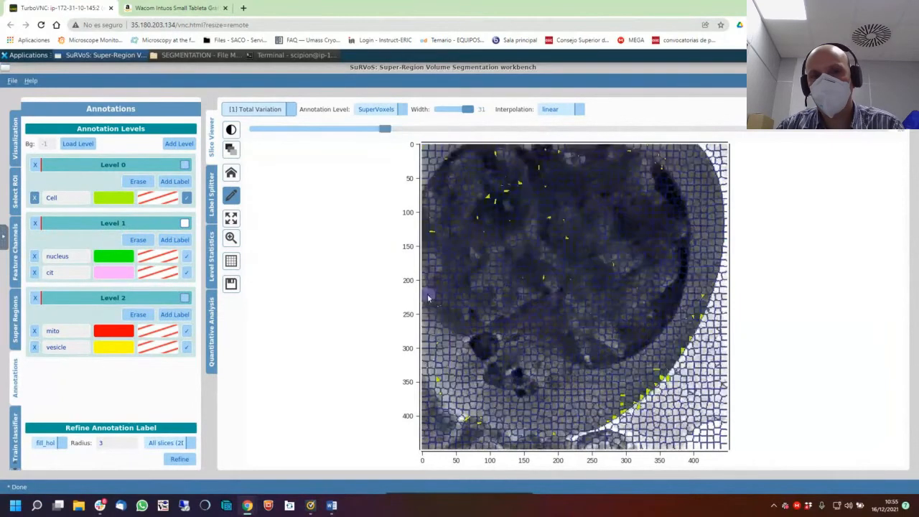
mouse_move(427, 297)
mouse_down()
mouse_move(431, 154)
mouse_move(471, 154)
mouse_up()
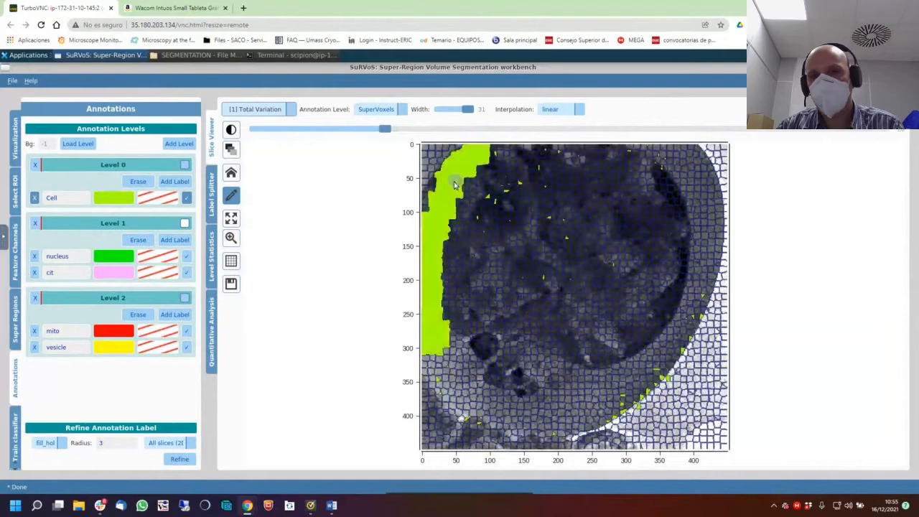
drag(435, 208, 445, 210)
mouse_move(498, 162)
mouse_down()
mouse_move(619, 152)
mouse_move(671, 154)
mouse_move(695, 166)
mouse_move(717, 209)
mouse_move(679, 336)
mouse_move(587, 424)
mouse_move(524, 434)
mouse_move(465, 416)
mouse_move(419, 352)
mouse_move(422, 322)
mouse_up()
scroll(504, 331, down, 3)
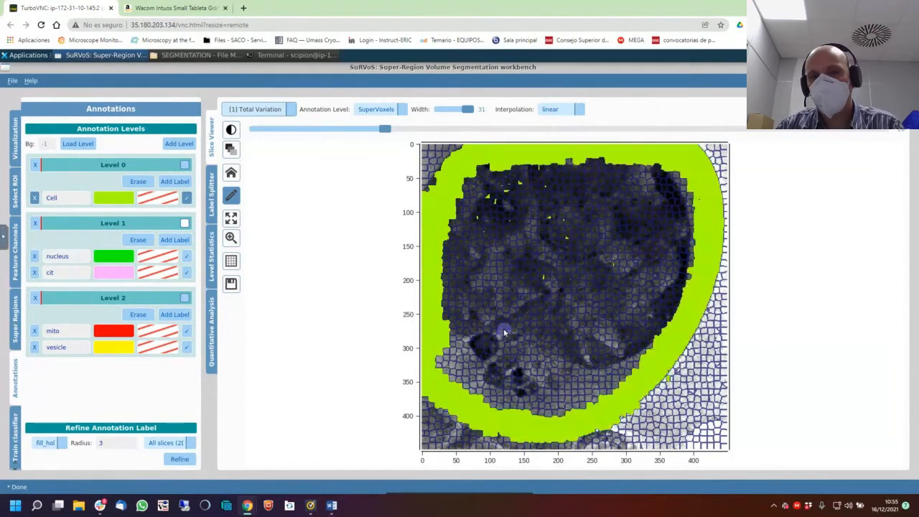
Outline the Cell as closed rings on two further slices toward the start of the stack, including along the upper image border.
scroll(504, 332, down, 5)
mouse_move(478, 146)
mouse_down()
mouse_move(434, 237)
mouse_move(427, 323)
mouse_move(459, 388)
mouse_move(560, 424)
mouse_move(622, 396)
mouse_move(685, 300)
mouse_move(678, 327)
mouse_move(715, 215)
mouse_move(706, 161)
mouse_move(636, 146)
mouse_move(484, 149)
mouse_up()
scroll(551, 250, down, 3)
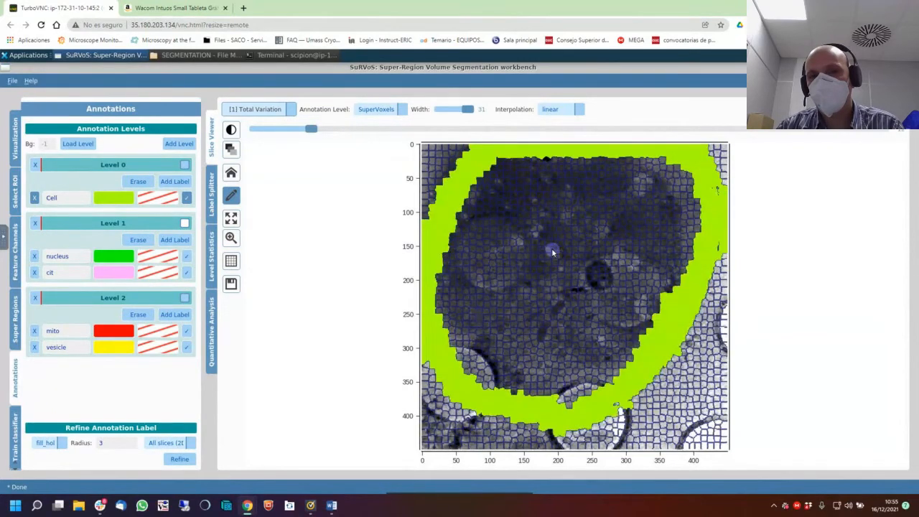
scroll(551, 248, down, 5)
mouse_move(480, 156)
mouse_down()
mouse_move(443, 228)
mouse_move(455, 201)
mouse_move(524, 147)
mouse_move(700, 180)
mouse_move(713, 227)
mouse_move(664, 341)
mouse_move(618, 380)
mouse_move(567, 373)
mouse_up()
mouse_move(494, 364)
mouse_down()
mouse_move(453, 308)
mouse_move(444, 230)
mouse_up()
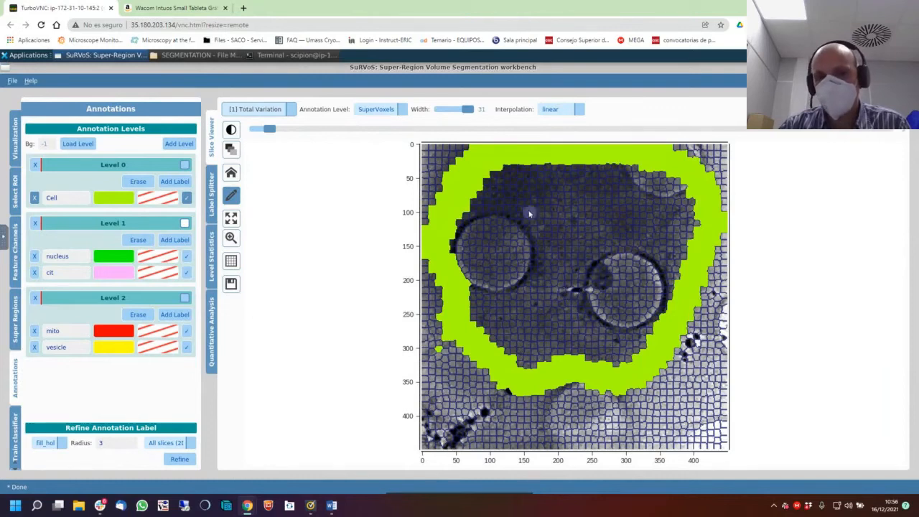
Check the Cell outlines through the stack and apply fill_holes to the Cell label on all slices (2D).
click(501, 168)
scroll(544, 270, down, 1)
scroll(545, 270, down, 1)
scroll(583, 305, up, 8)
scroll(584, 307, down, 8)
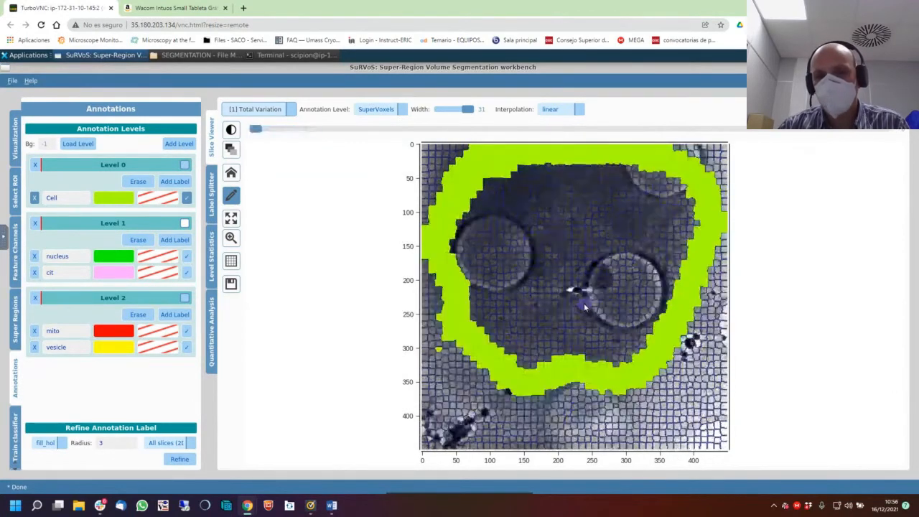
scroll(583, 305, up, 10)
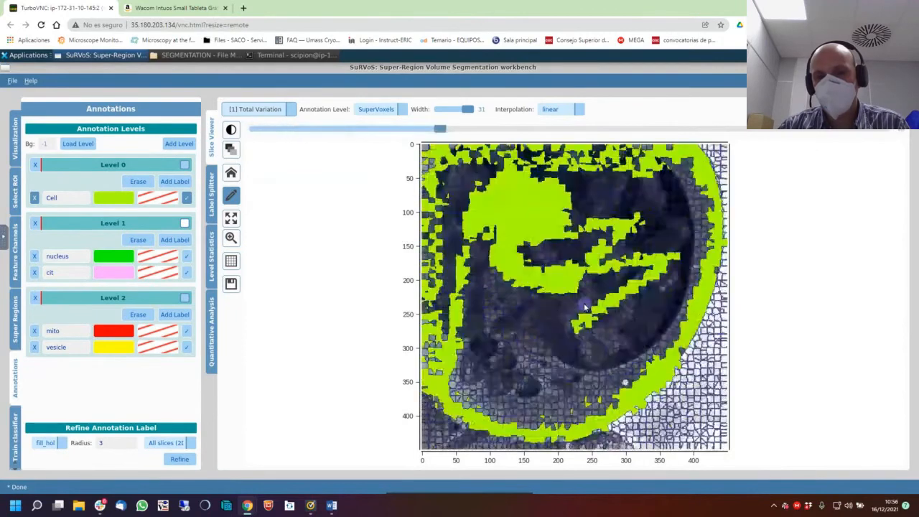
scroll(584, 307, down, 8)
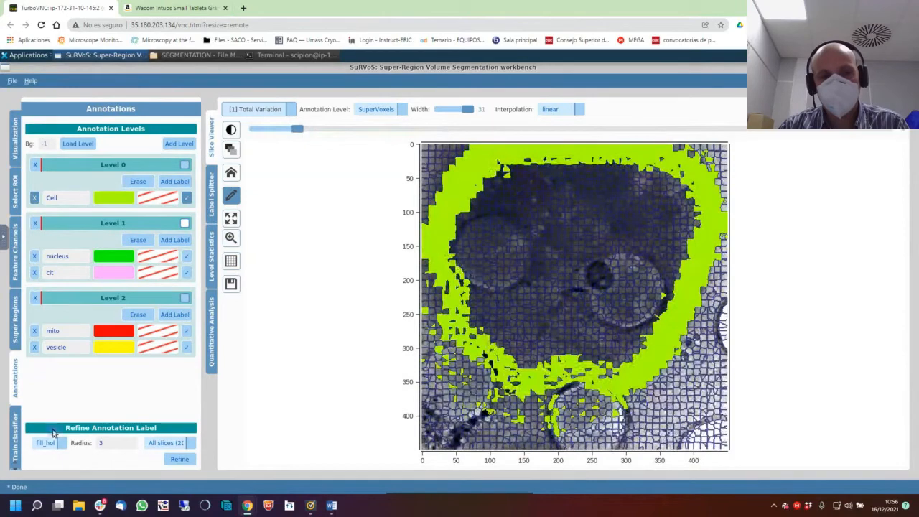
click(181, 462)
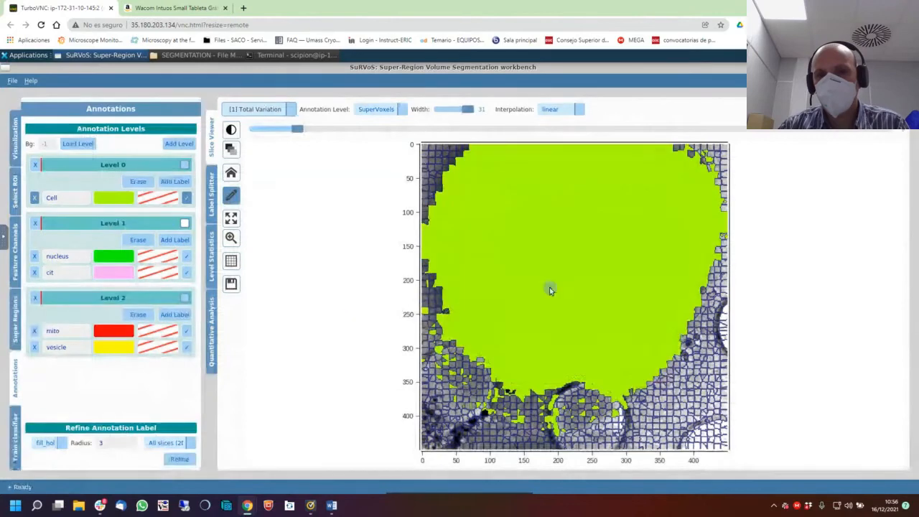
Repair the broken lower-left part of the Cell outline on the unfilled early slice and fill holes on all slices again.
scroll(550, 290, up, 6)
scroll(550, 290, down, 8)
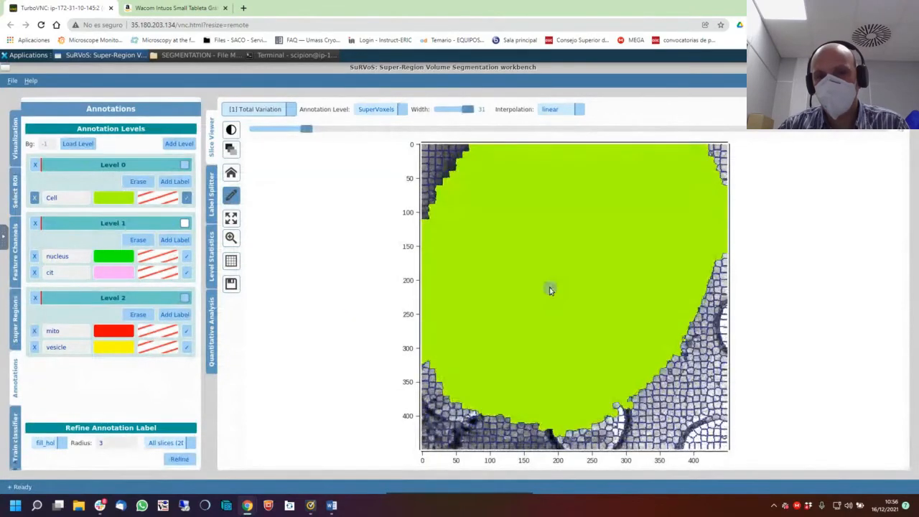
scroll(549, 290, up, 1)
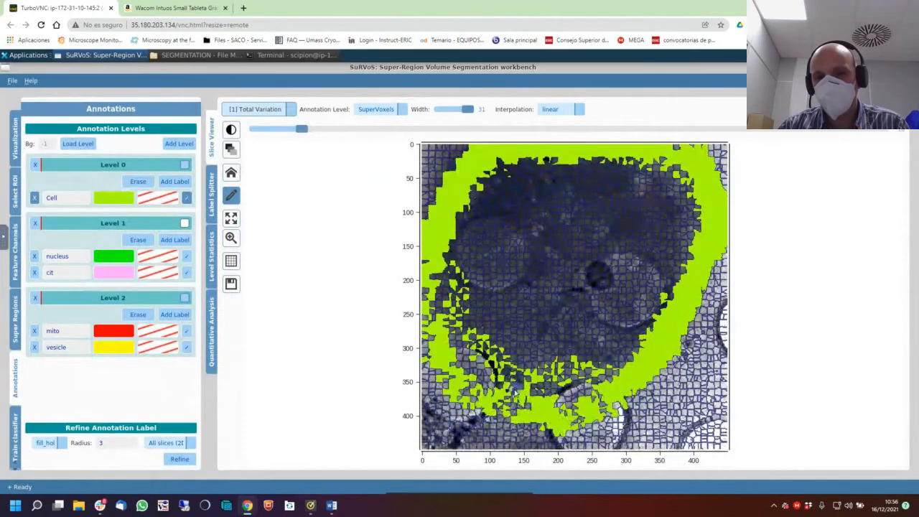
mouse_move(431, 296)
mouse_down()
mouse_move(466, 380)
mouse_move(556, 402)
mouse_move(633, 369)
mouse_move(590, 379)
mouse_move(474, 363)
mouse_move(429, 298)
mouse_up()
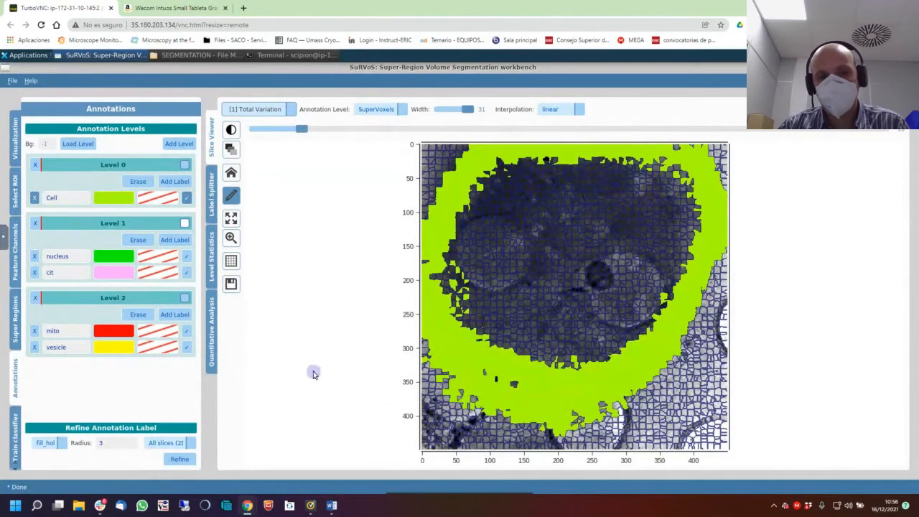
scroll(574, 350, down, 3)
scroll(568, 340, up, 1)
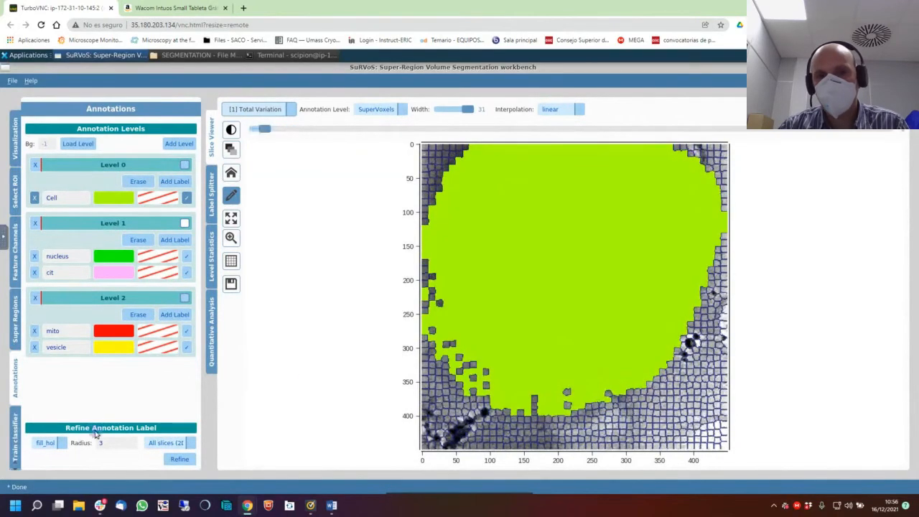
click(174, 460)
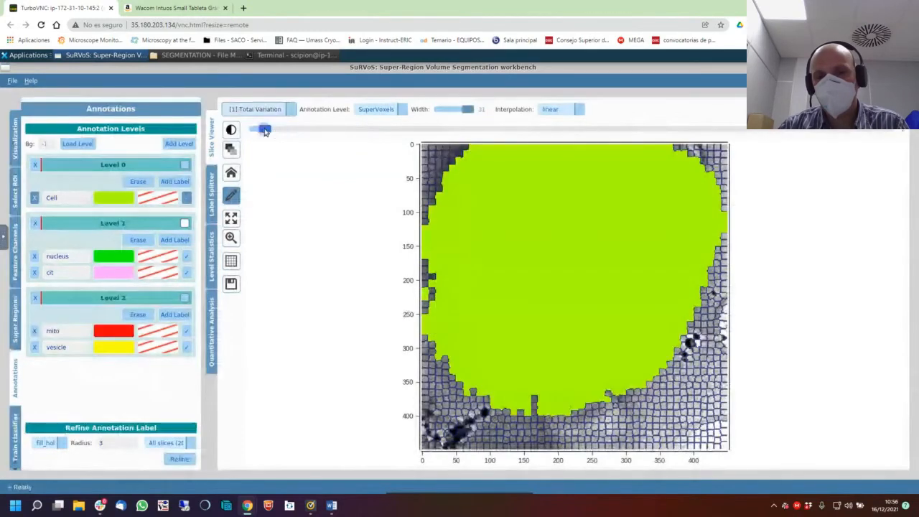
Repaint the Cell outline around the whole cell on an unfilled mid-stack slice and patch its right edge on a later slice.
mouse_move(265, 129)
mouse_down()
mouse_move(489, 139)
mouse_move(471, 139)
mouse_up()
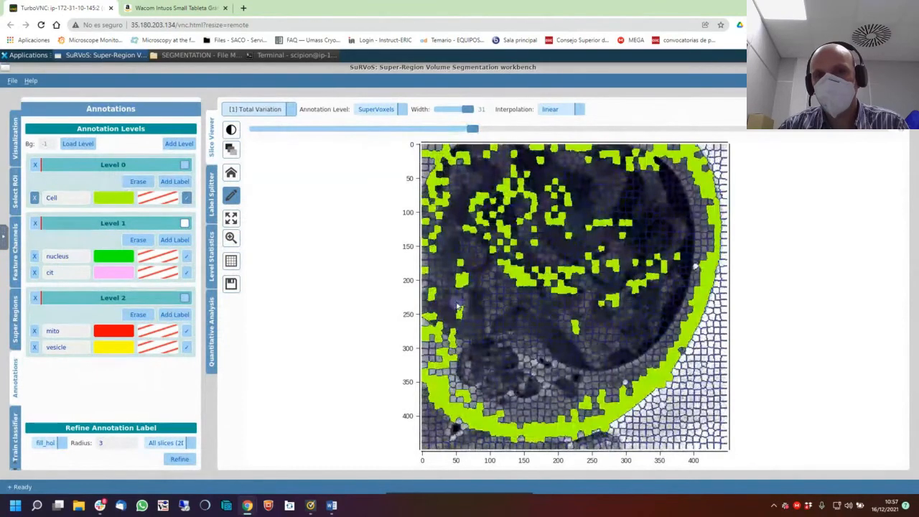
mouse_move(441, 365)
mouse_down()
mouse_move(434, 147)
mouse_move(657, 152)
mouse_move(689, 173)
mouse_move(707, 238)
mouse_move(650, 372)
mouse_move(597, 402)
mouse_move(449, 383)
mouse_move(432, 327)
mouse_up()
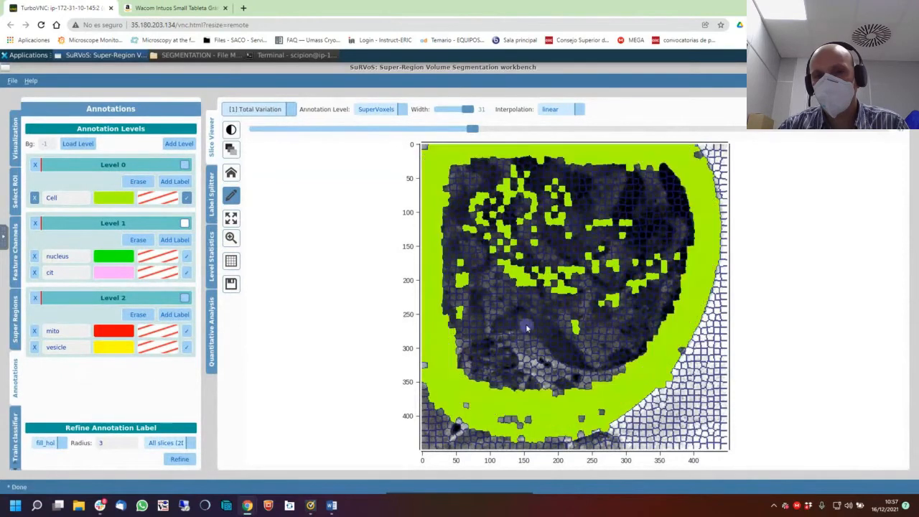
scroll(526, 327, up, 2)
scroll(526, 327, up, 6)
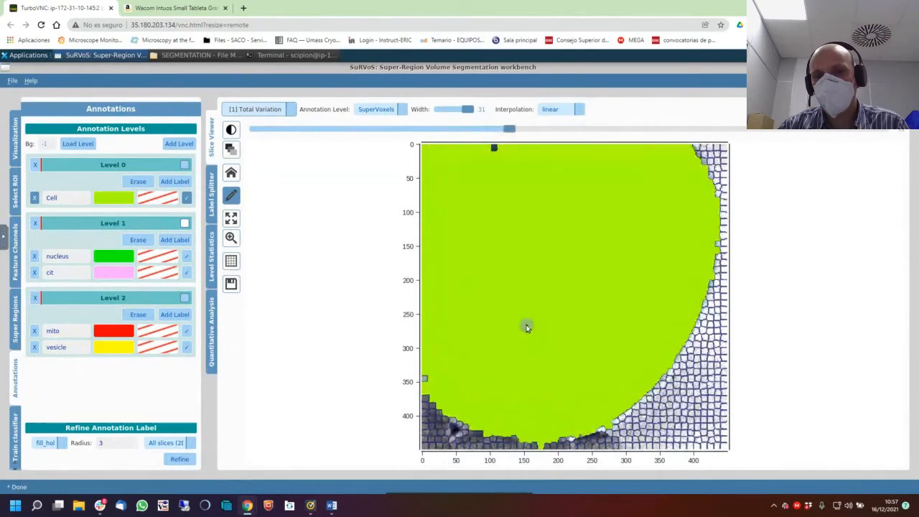
scroll(527, 327, down, 3)
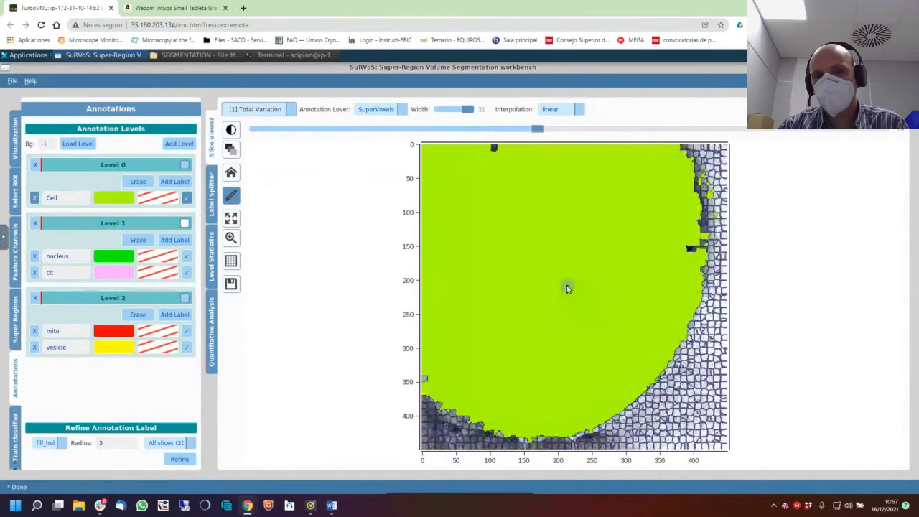
scroll(566, 286, down, 1)
mouse_move(669, 160)
mouse_down()
mouse_move(694, 238)
mouse_move(687, 283)
mouse_up()
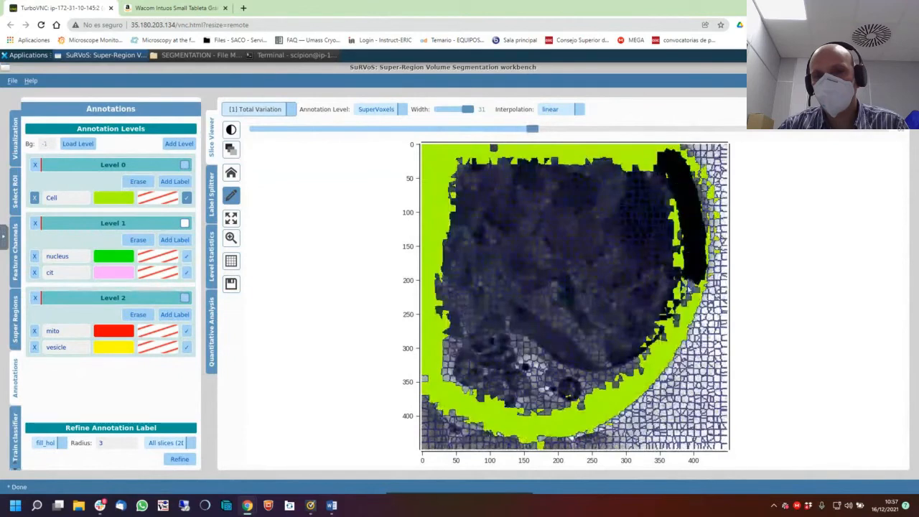
Fill the holes of the Cell label on all slices (2D) once more and examine the filled cell throughout the stack.
scroll(582, 382, down, 6)
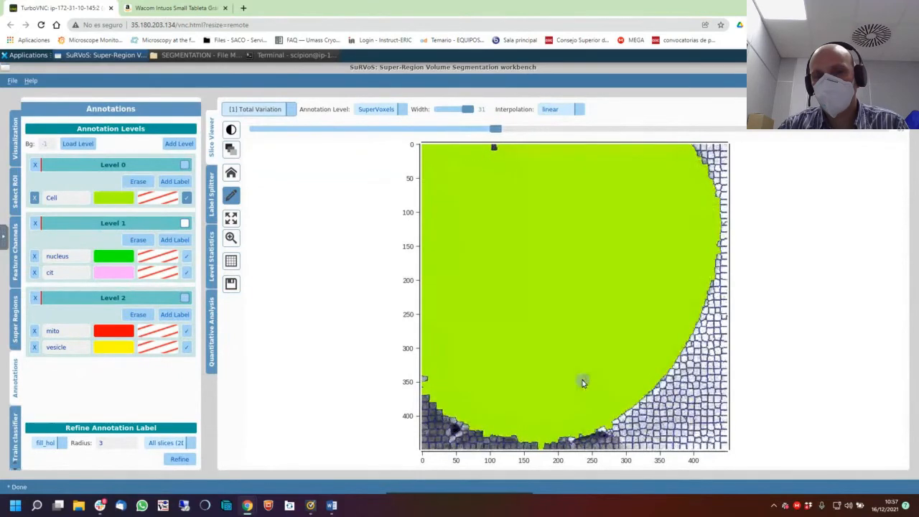
scroll(582, 383, down, 4)
scroll(583, 383, up, 1)
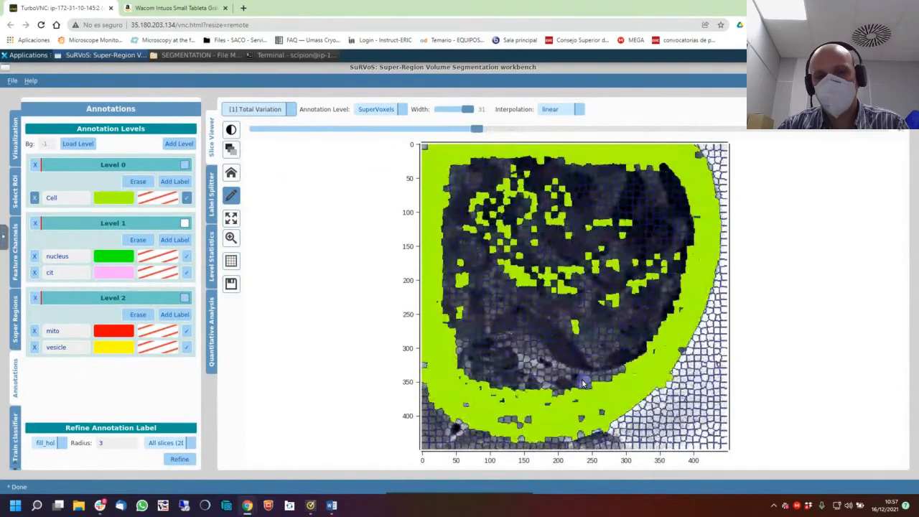
scroll(583, 382, up, 9)
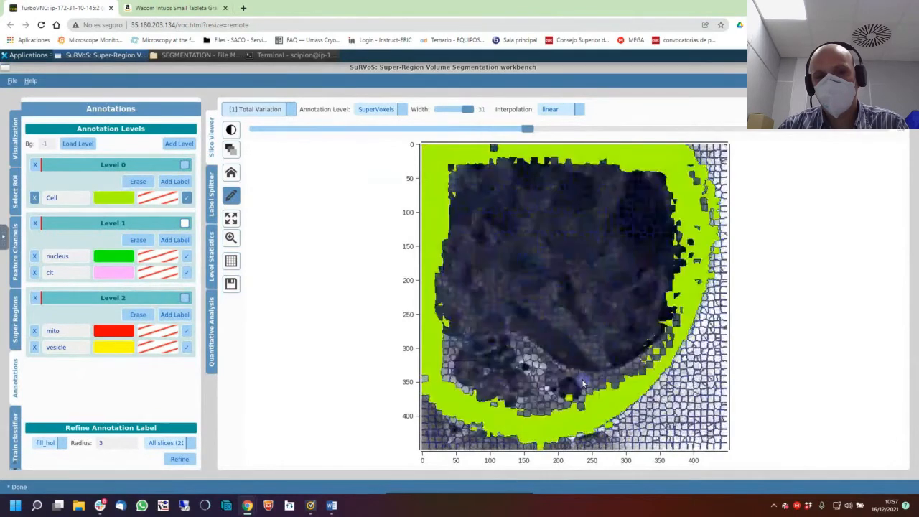
scroll(583, 382, up, 4)
click(179, 459)
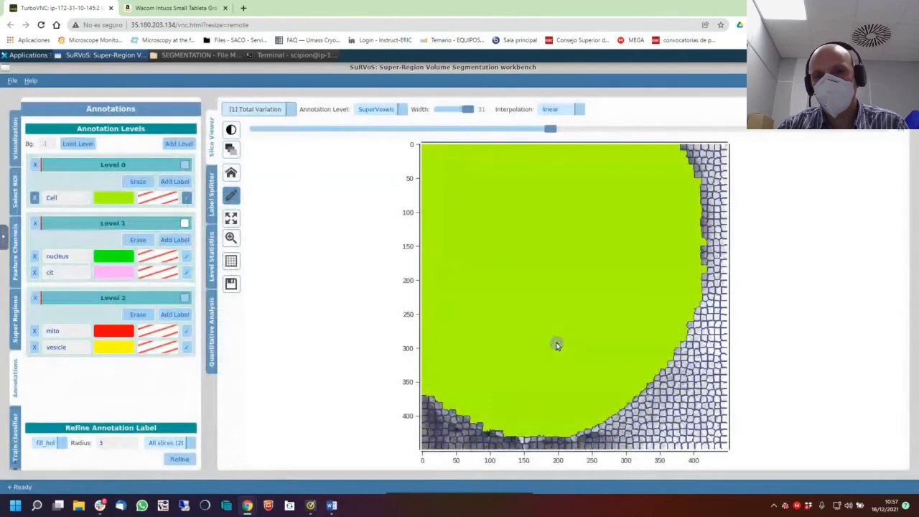
scroll(556, 345, down, 20)
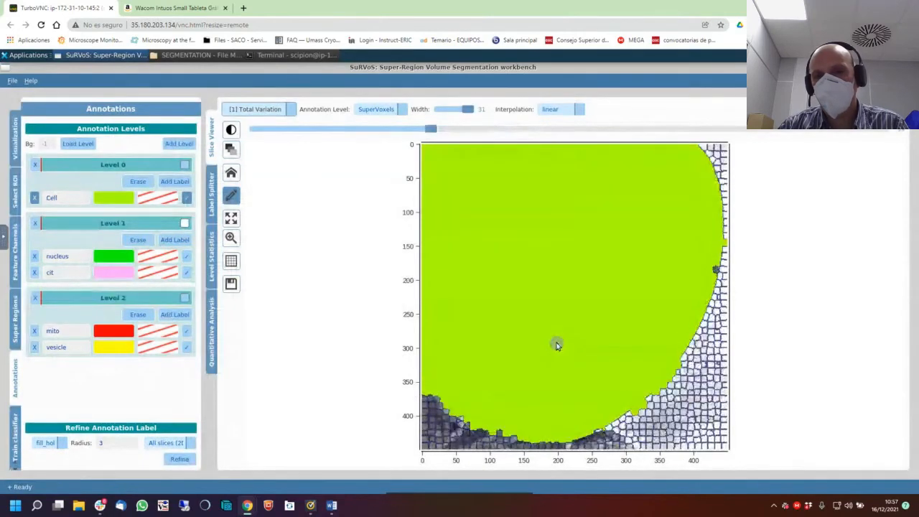
scroll(556, 345, down, 20)
scroll(556, 345, down, 7)
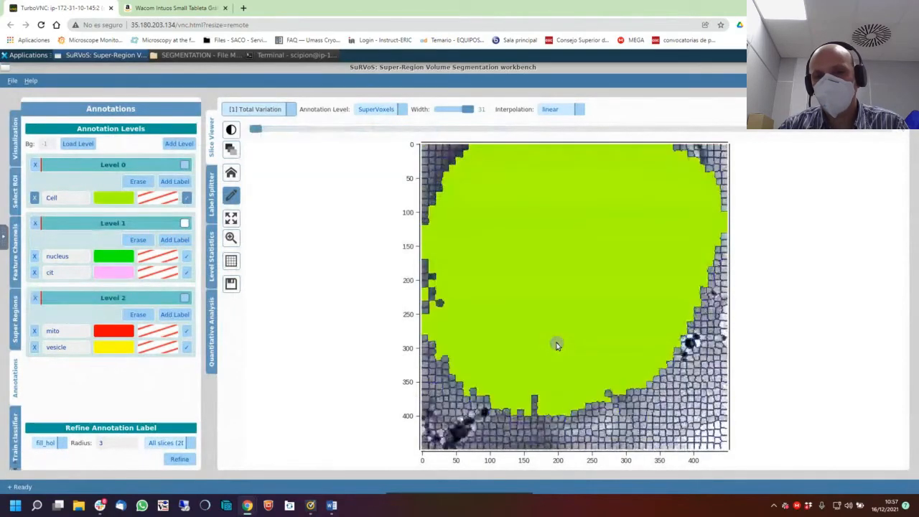
scroll(556, 345, up, 20)
scroll(556, 346, up, 20)
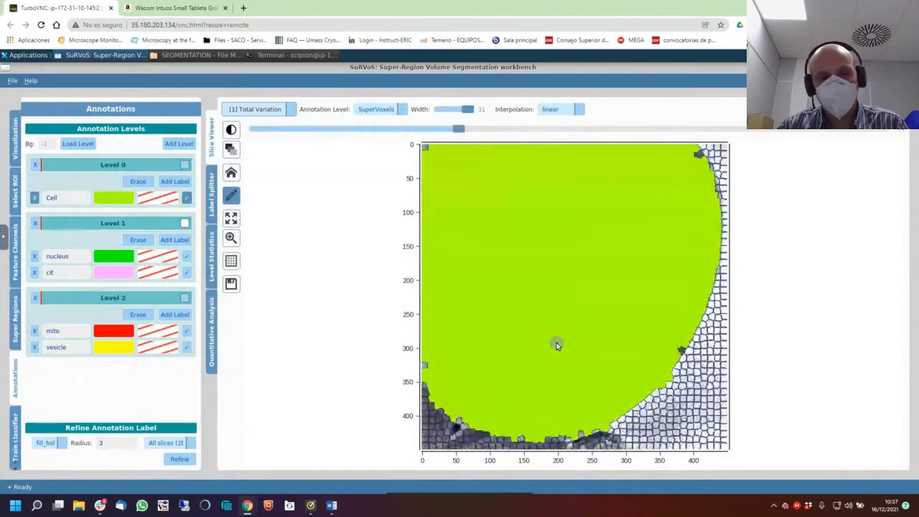
Dilate the Cell label with radius 1 on all slices (2D).
click(61, 446)
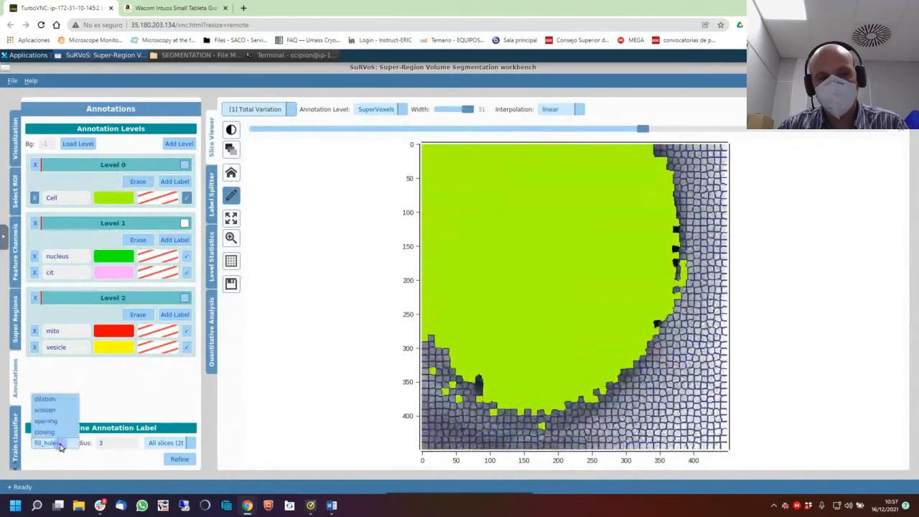
click(45, 399)
click(177, 446)
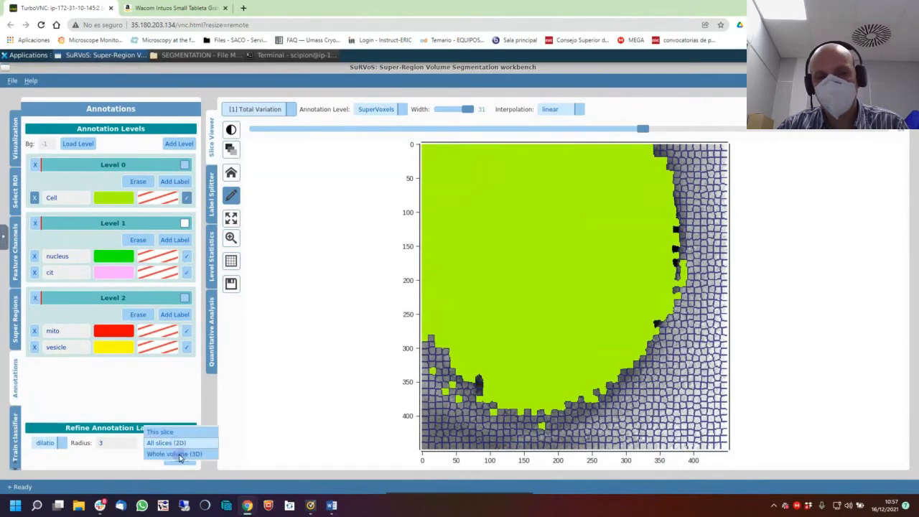
click(179, 454)
click(179, 443)
click(175, 432)
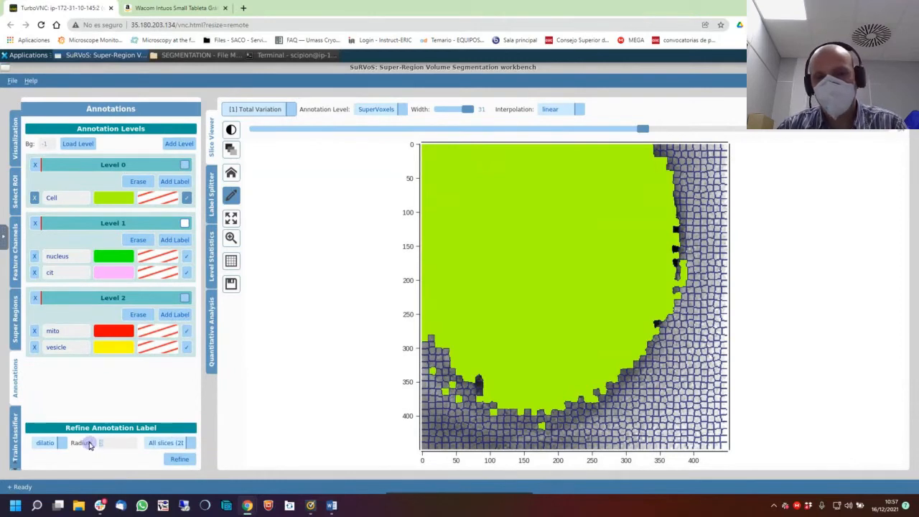
click(179, 460)
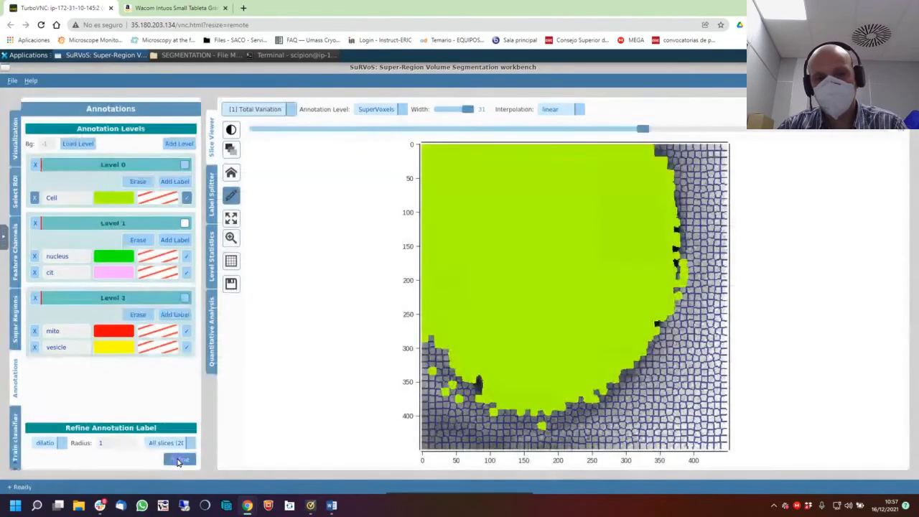
click(179, 460)
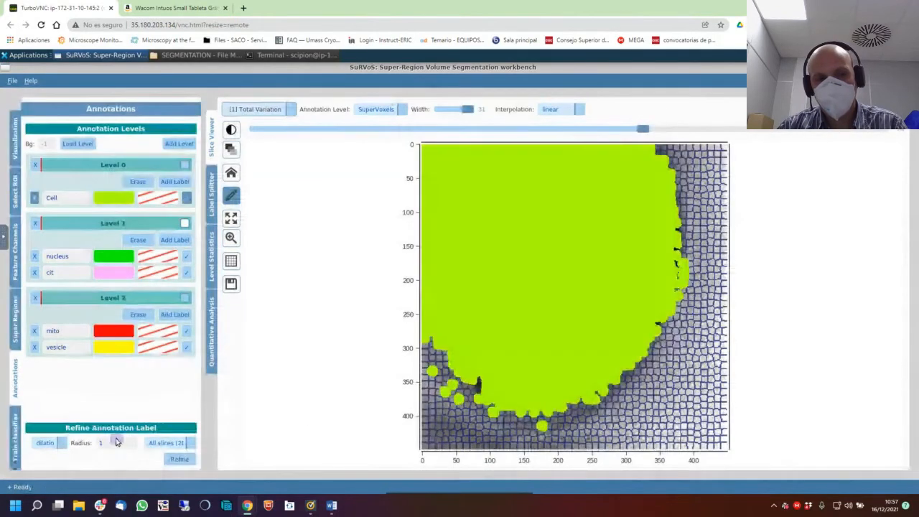
Erode the Cell label with radius 1 over the whole volume, applying the refinement three times.
click(60, 442)
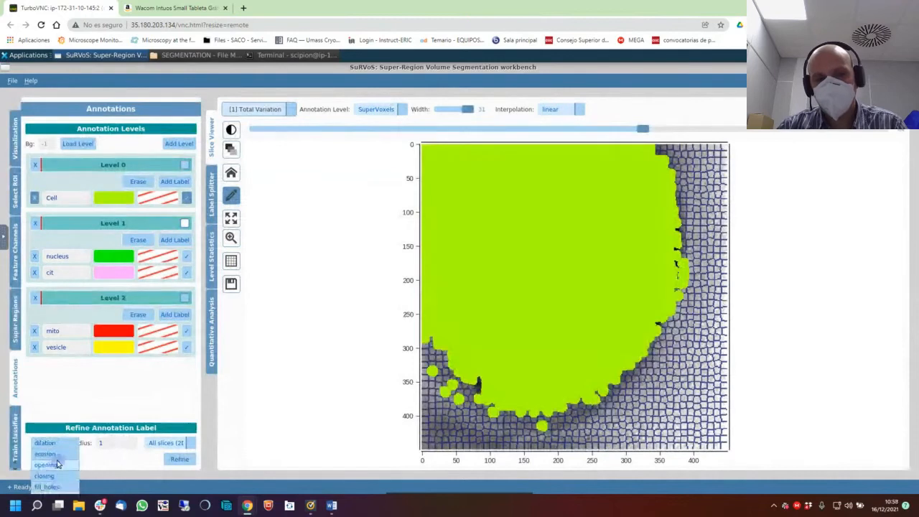
click(58, 455)
click(191, 445)
click(180, 453)
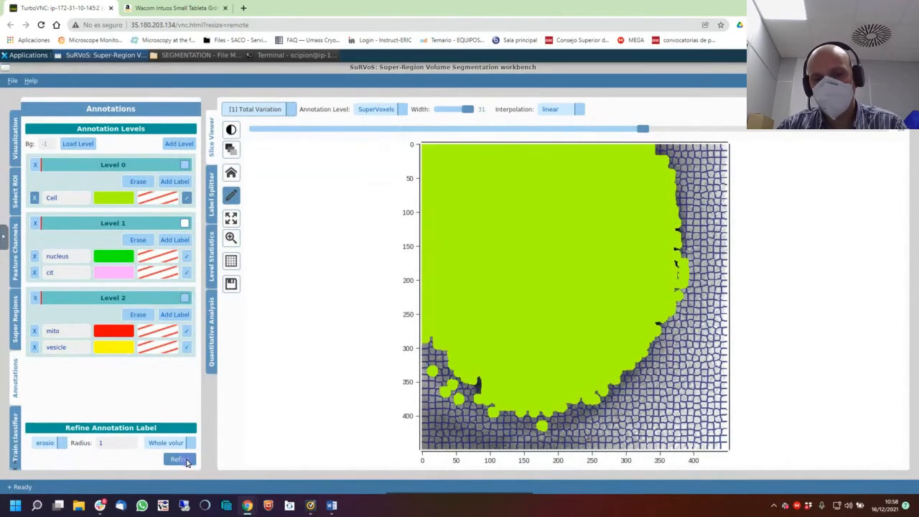
click(185, 460)
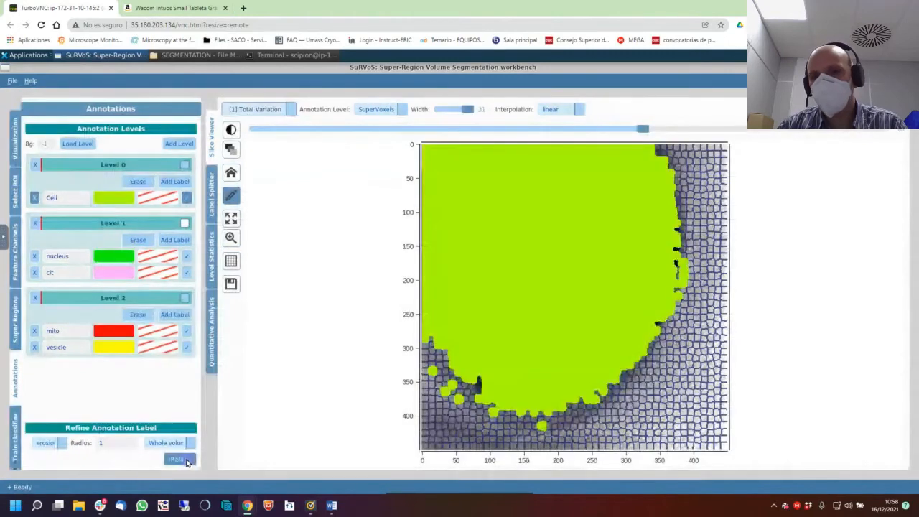
click(185, 460)
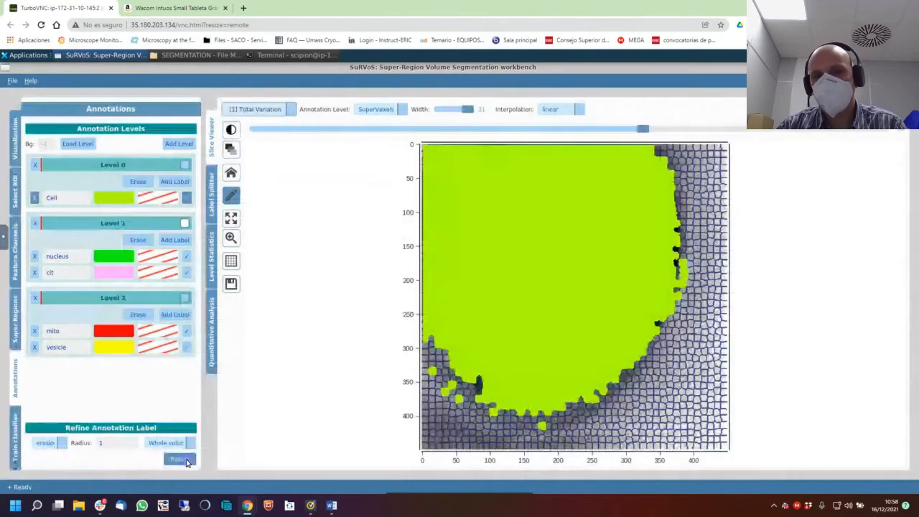
click(185, 460)
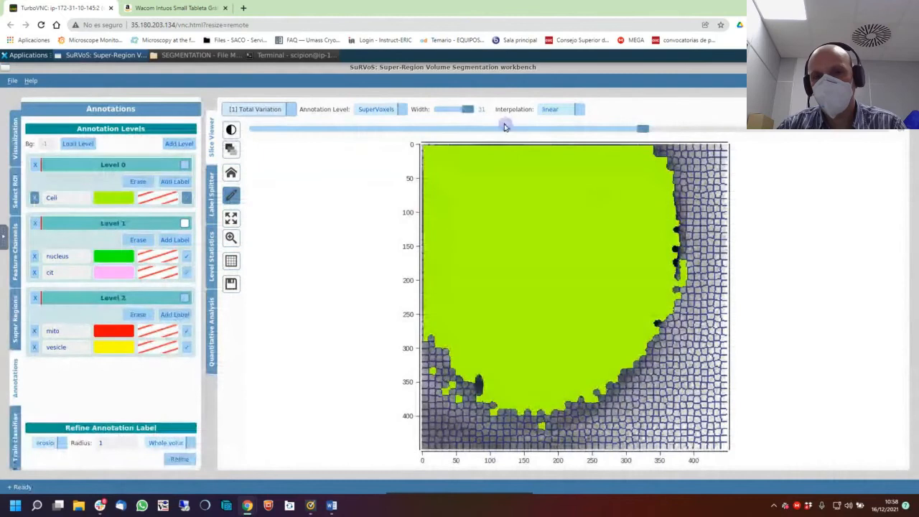
Fill the holes of the Cell label on all slices (2D), checking on an unfilled slice past mid-stack.
drag(590, 127, 614, 129)
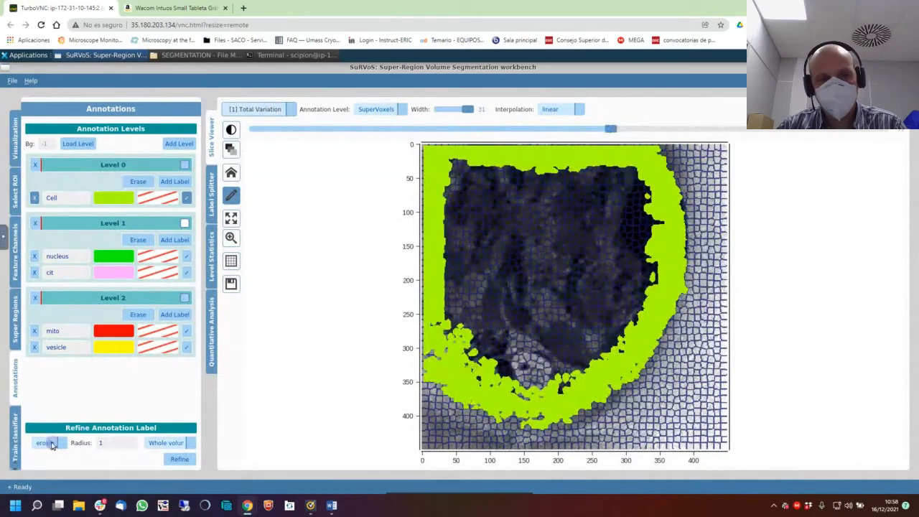
click(52, 443)
click(48, 476)
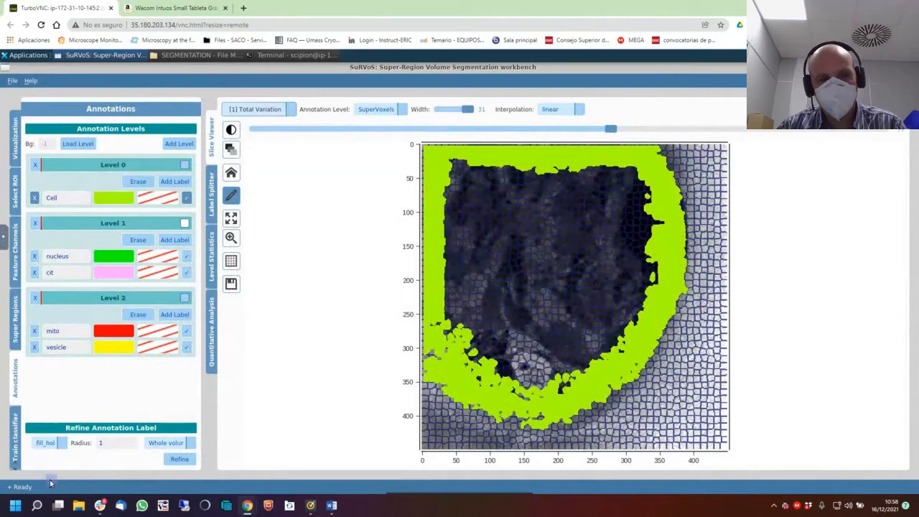
click(175, 442)
click(169, 429)
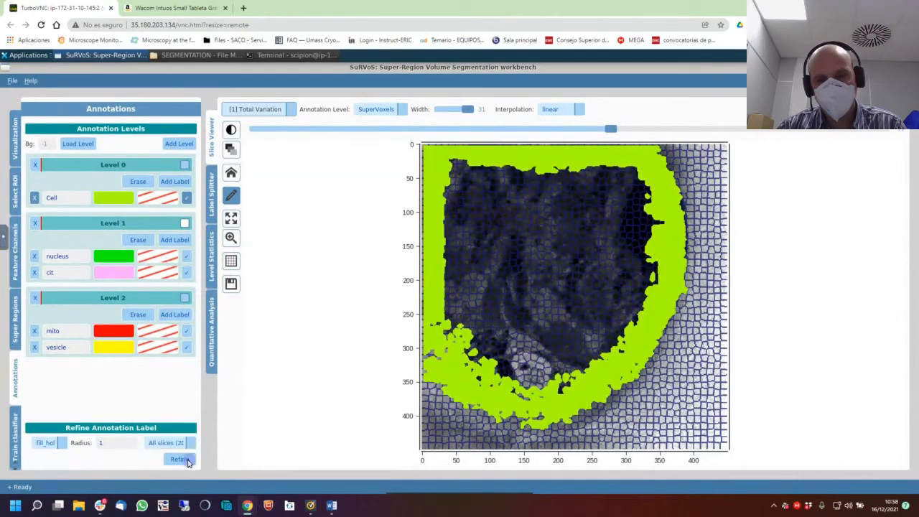
click(187, 462)
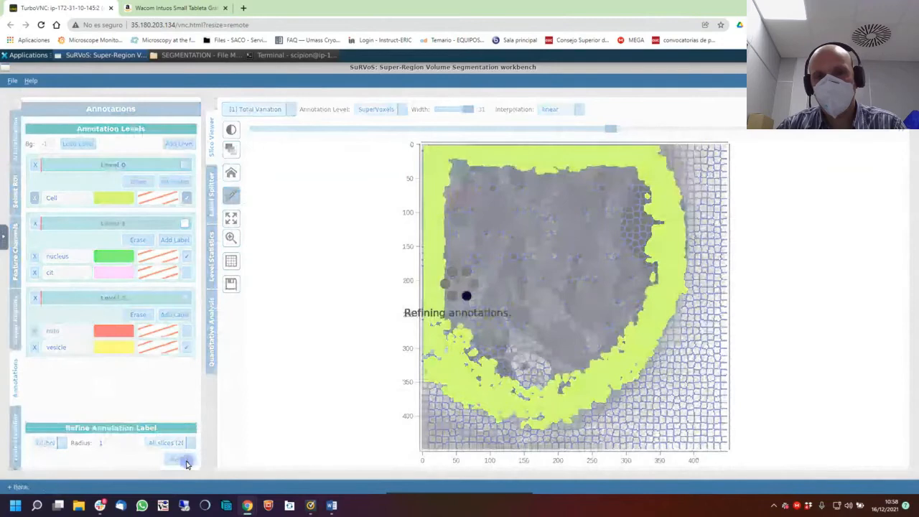
Paint the Cell outline along the sides and lower edge of the cell on two unfilled late slices.
scroll(513, 311, up, 3)
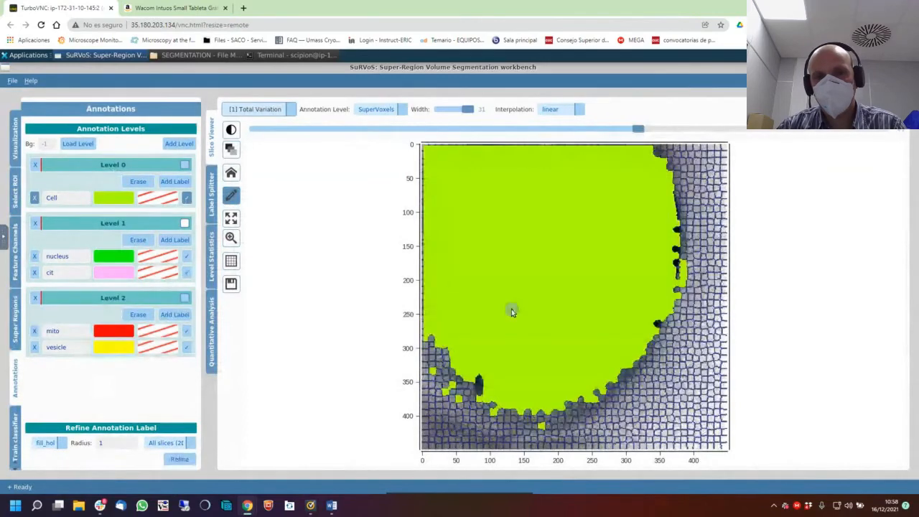
scroll(512, 311, up, 9)
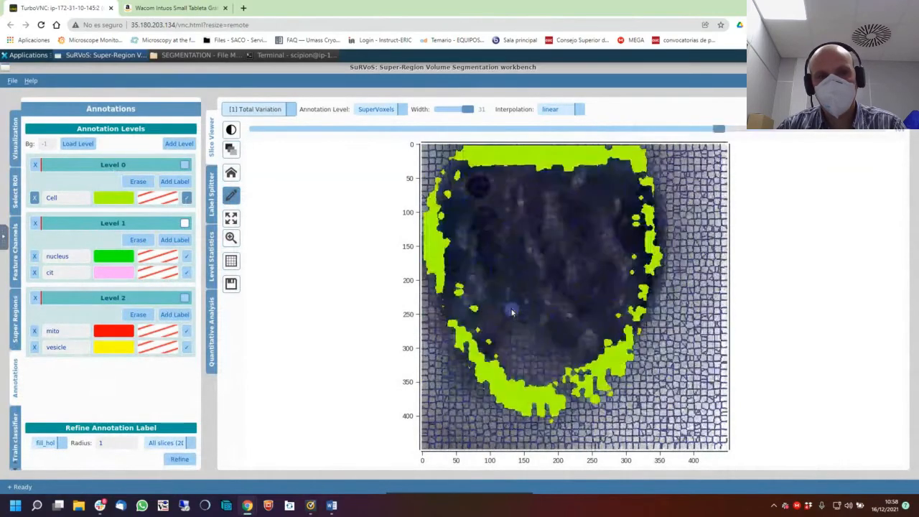
scroll(512, 312, down, 1)
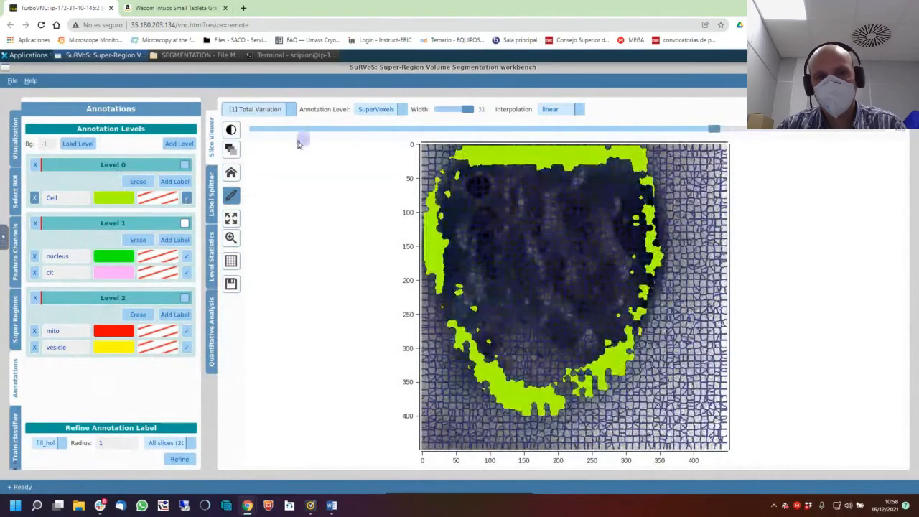
mouse_move(470, 159)
mouse_down()
mouse_move(439, 190)
mouse_move(434, 226)
mouse_move(456, 305)
mouse_move(468, 337)
mouse_move(535, 393)
mouse_move(607, 355)
mouse_move(646, 262)
mouse_move(635, 152)
mouse_up()
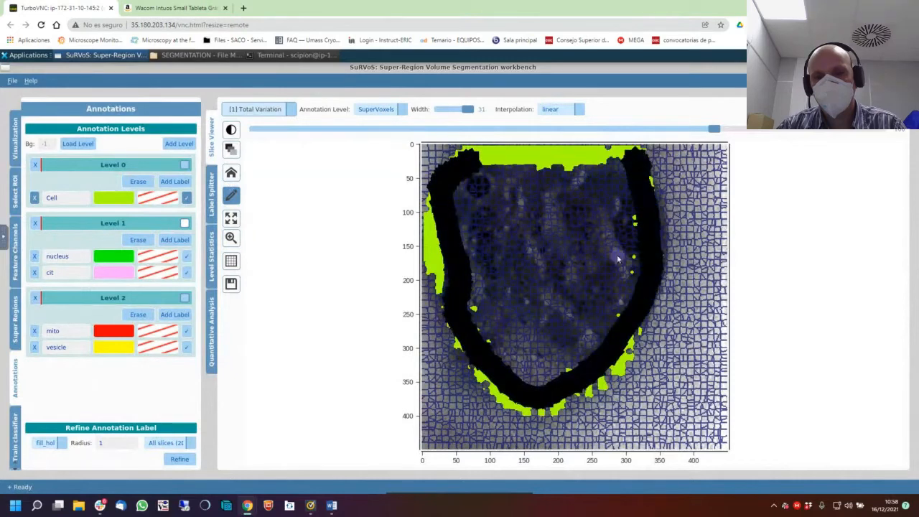
scroll(614, 275, up, 4)
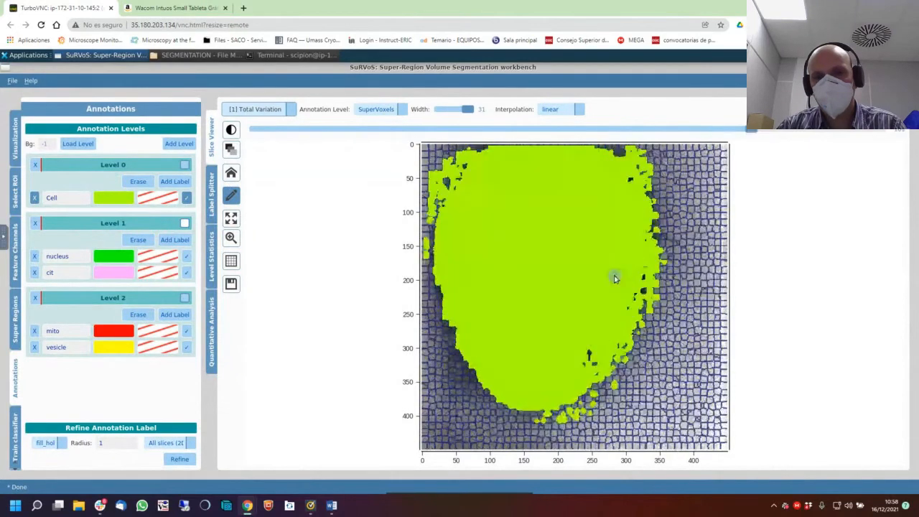
mouse_move(478, 159)
mouse_down()
mouse_move(468, 316)
mouse_move(563, 381)
mouse_move(608, 343)
mouse_move(608, 166)
mouse_up()
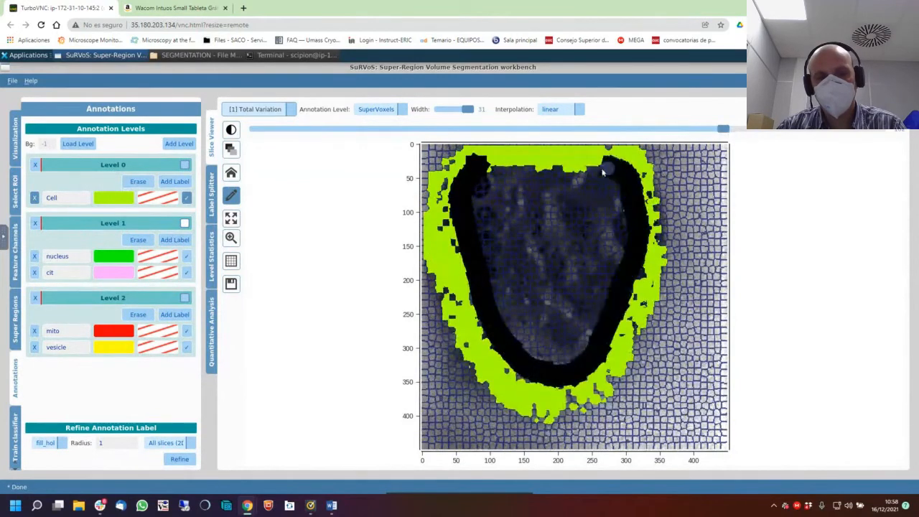
Apply fill holes to the newly outlined Cell slices on all slices (2D) and review the label through the stack.
click(179, 459)
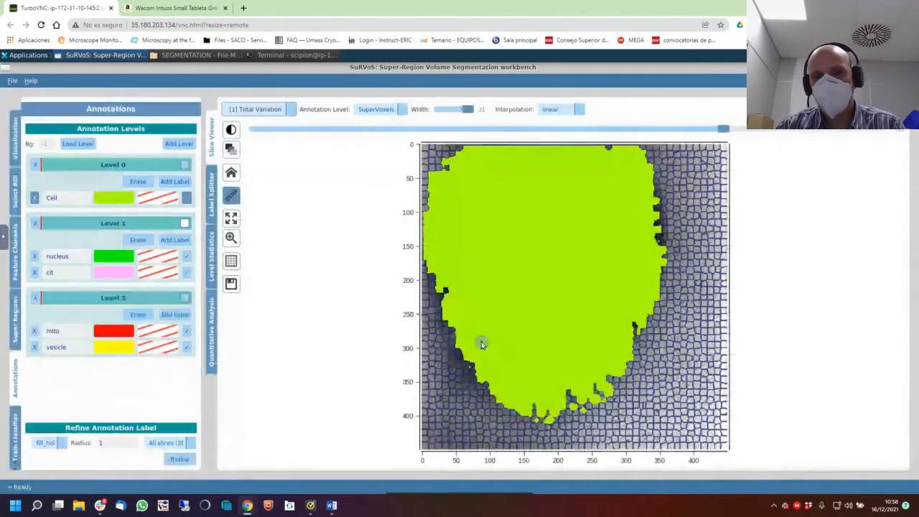
scroll(520, 341, up, 10)
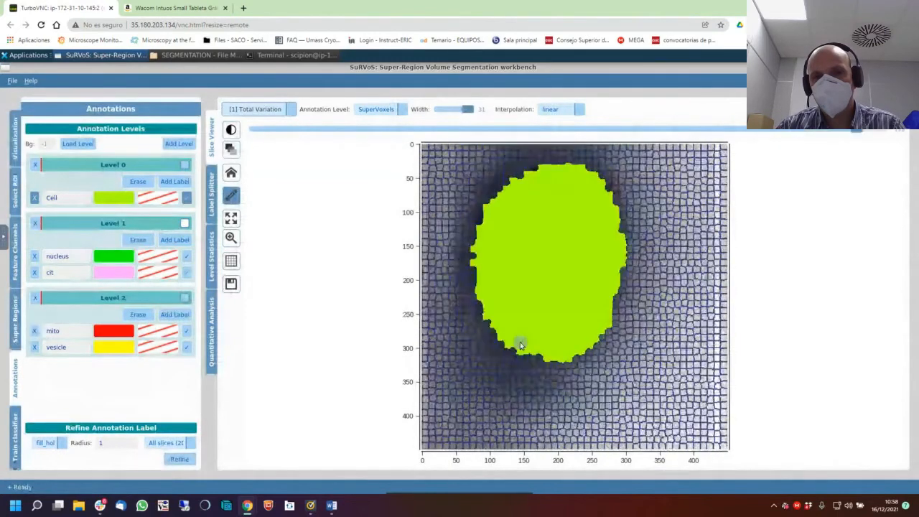
scroll(520, 342, down, 15)
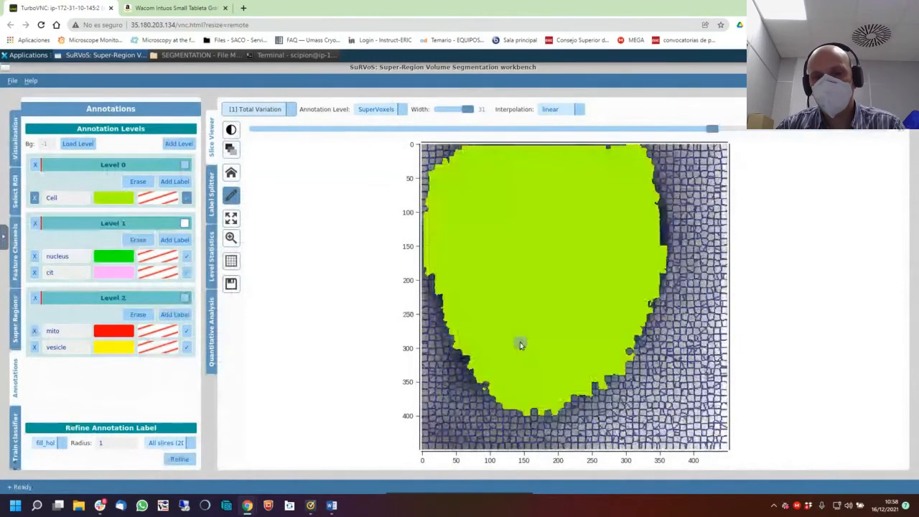
scroll(520, 342, down, 20)
scroll(519, 341, up, 10)
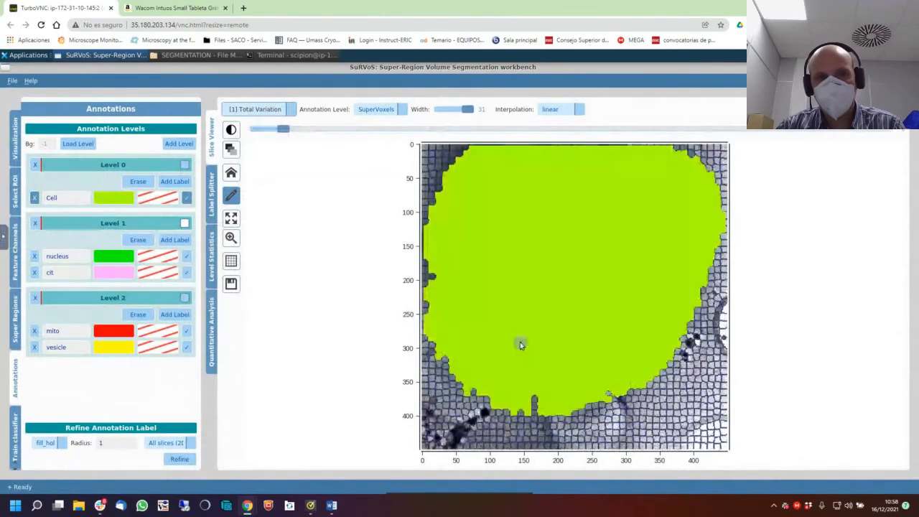
Set the opacity of the Level 0 annotations to 30 so the cell data shows through the label.
click(231, 150)
drag(380, 248, 281, 248)
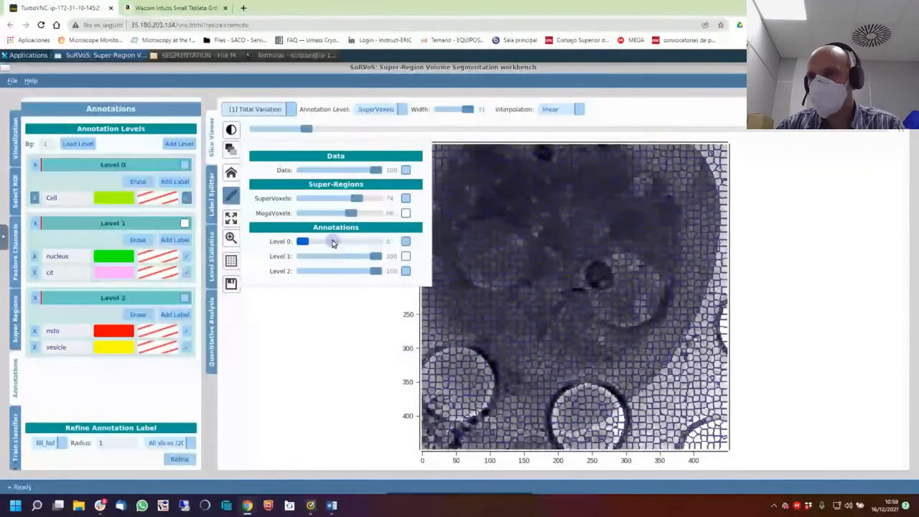
click(333, 242)
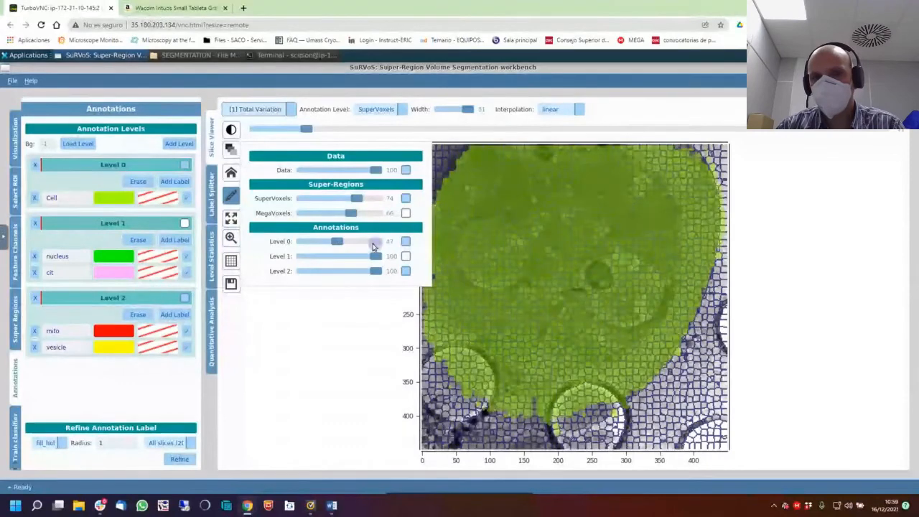
mouse_move(334, 242)
mouse_down()
mouse_move(357, 242)
mouse_move(323, 242)
mouse_up()
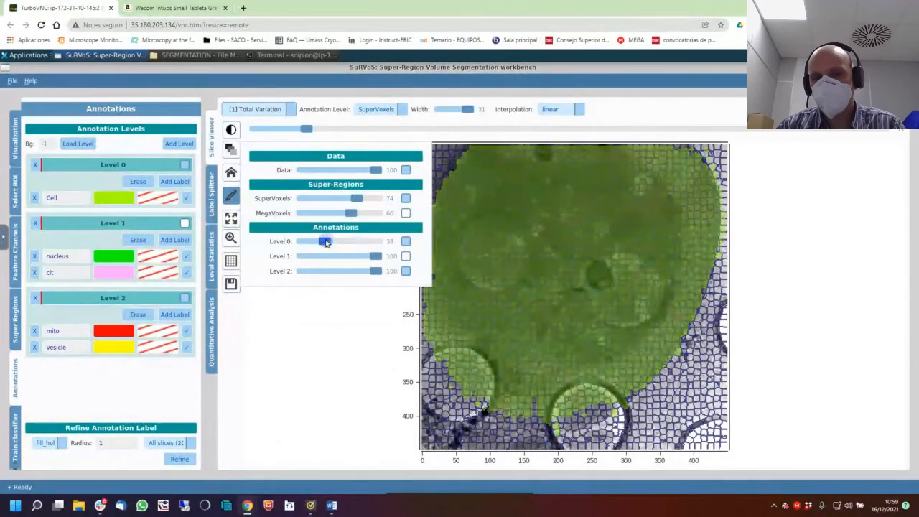
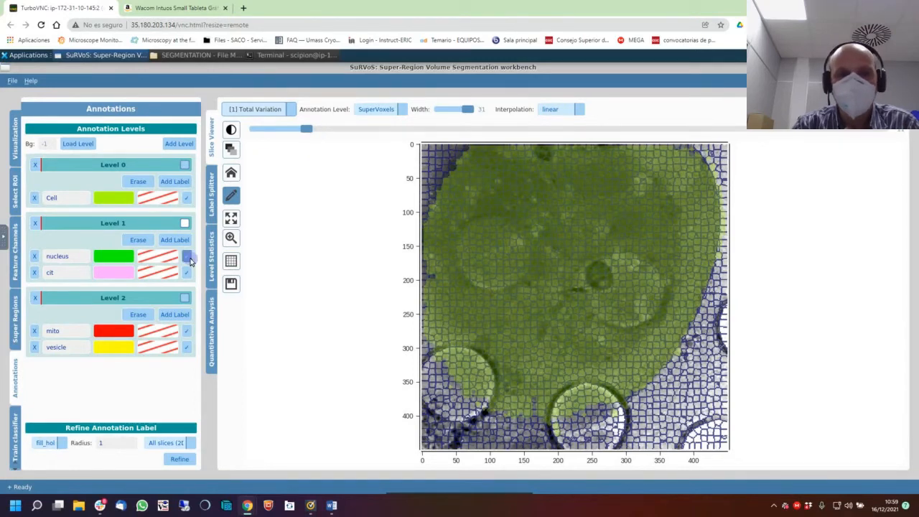
Change the colour of the nucleus label in Level 1 to blue (#0000ff).
click(124, 258)
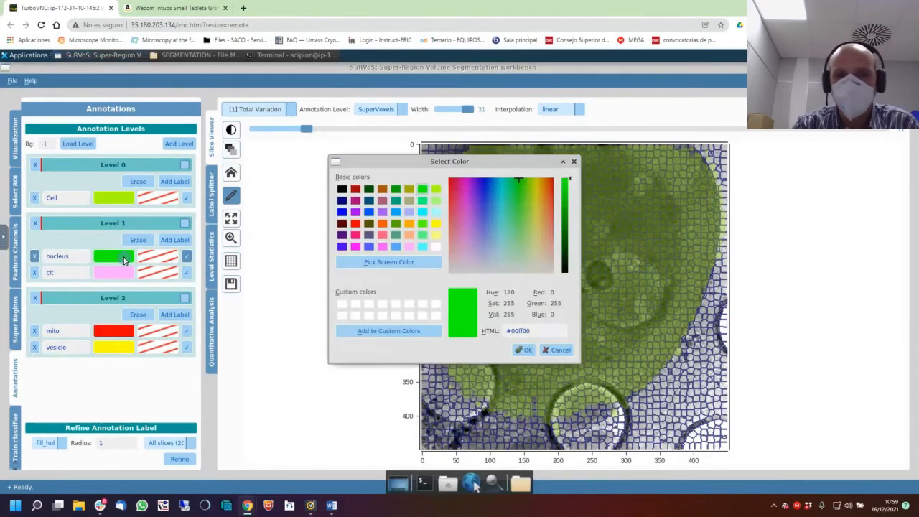
click(342, 213)
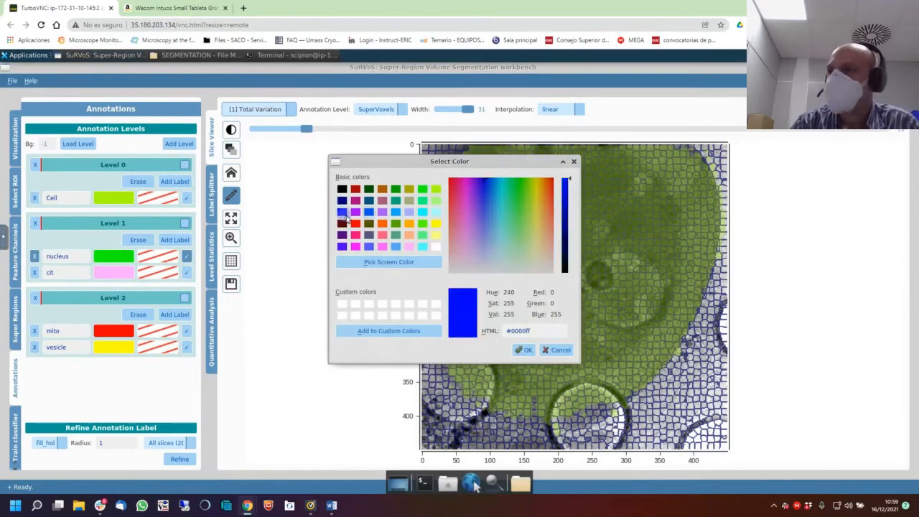
click(523, 350)
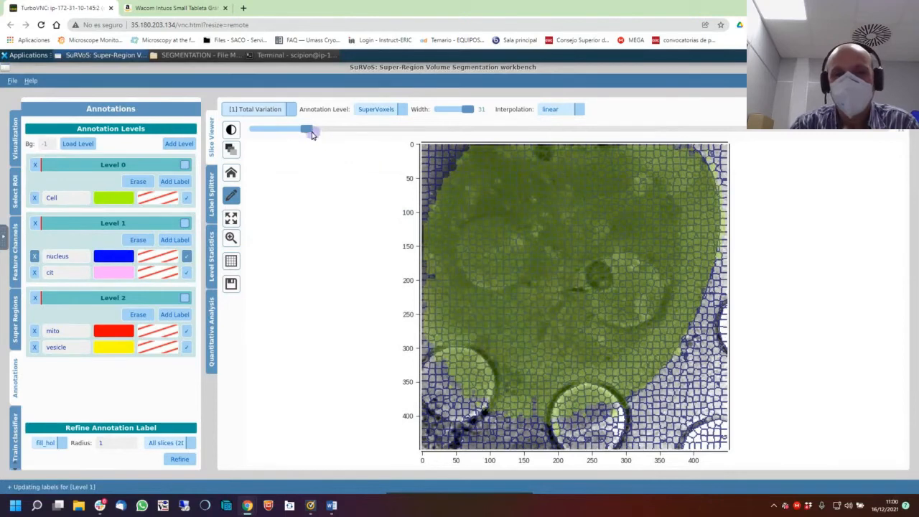
Hide the Level 0 annotations in the slice view.
click(230, 150)
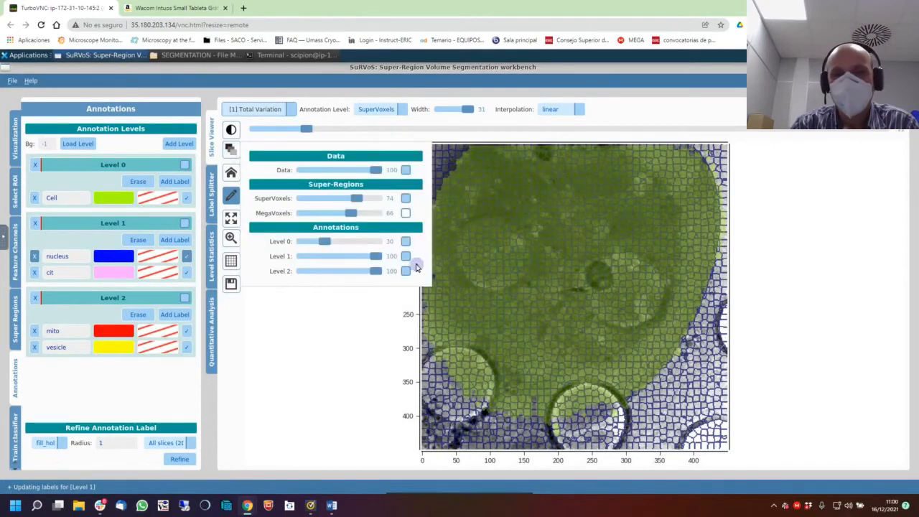
click(406, 242)
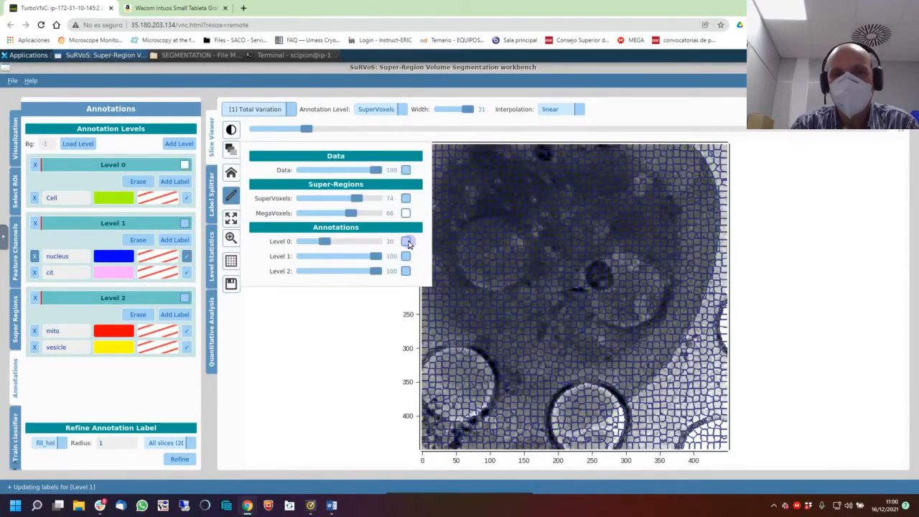
click(445, 93)
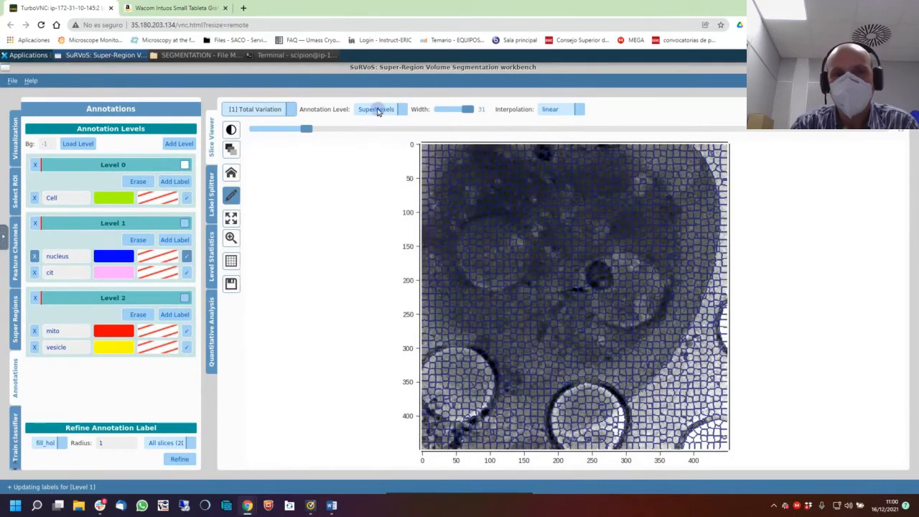
Display the unfiltered Data volume on a mid-stack slice and hide the SuperVoxels overlay.
click(380, 109)
click(381, 110)
click(272, 109)
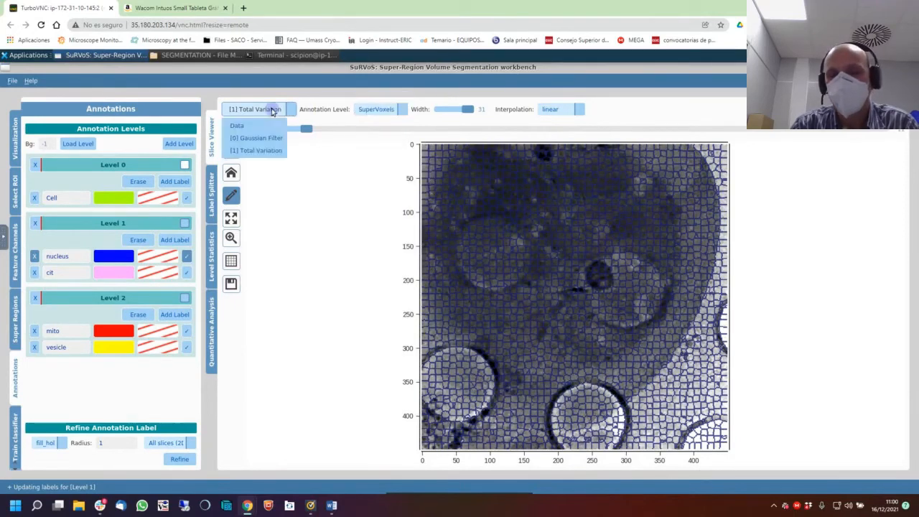
click(258, 127)
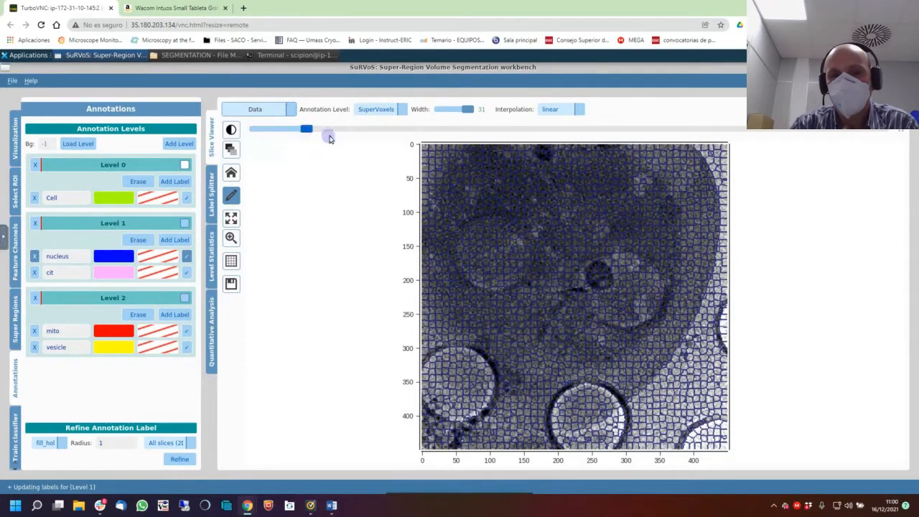
drag(307, 128, 311, 128)
drag(369, 145, 472, 154)
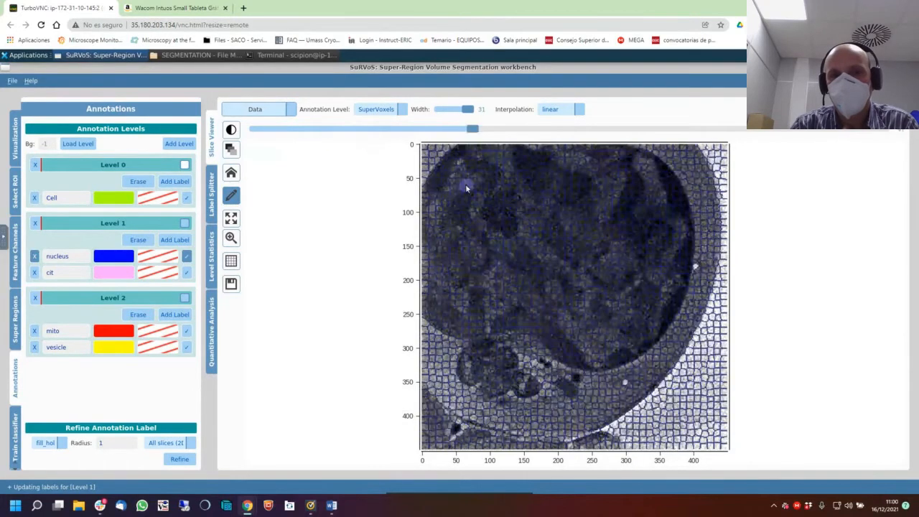
click(230, 148)
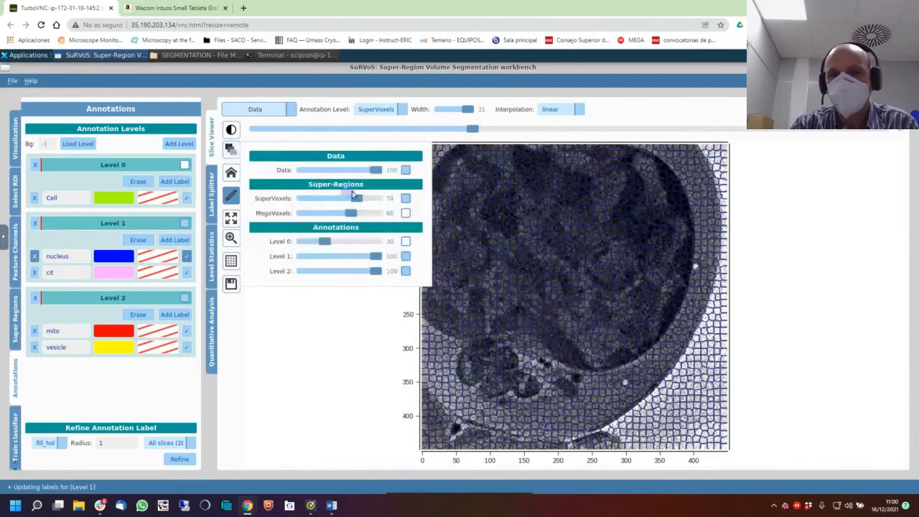
click(406, 199)
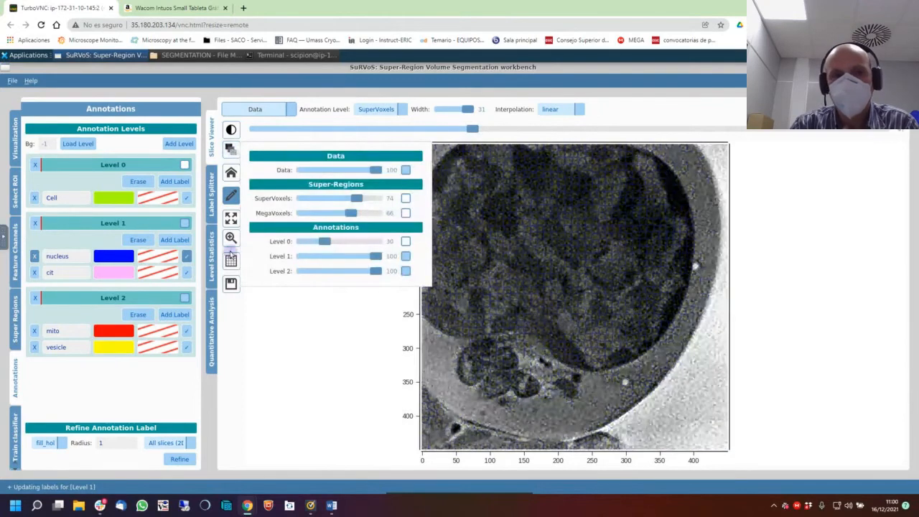
click(224, 92)
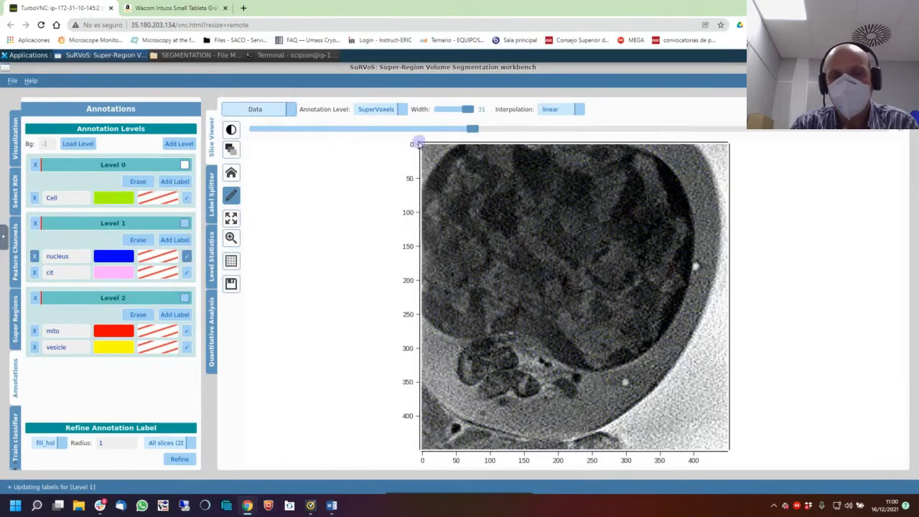
Outline the nucleus on the mid-stack slice with a brush width of 19 and fill its holes on this slice only.
drag(470, 111, 458, 111)
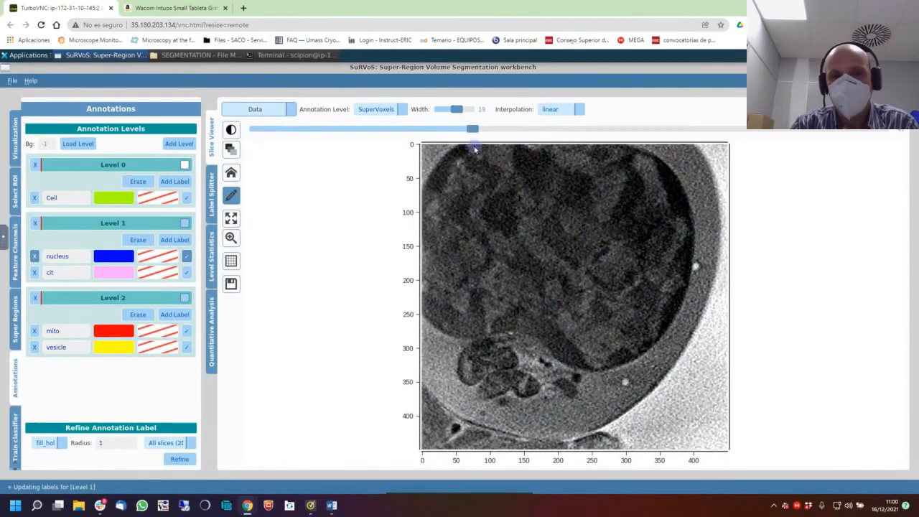
mouse_move(474, 151)
mouse_down()
mouse_move(455, 159)
mouse_move(431, 205)
mouse_move(438, 319)
mouse_move(522, 327)
mouse_move(592, 362)
mouse_move(630, 356)
mouse_move(666, 318)
mouse_move(679, 279)
mouse_move(671, 188)
mouse_move(646, 159)
mouse_move(485, 148)
mouse_move(577, 148)
mouse_up()
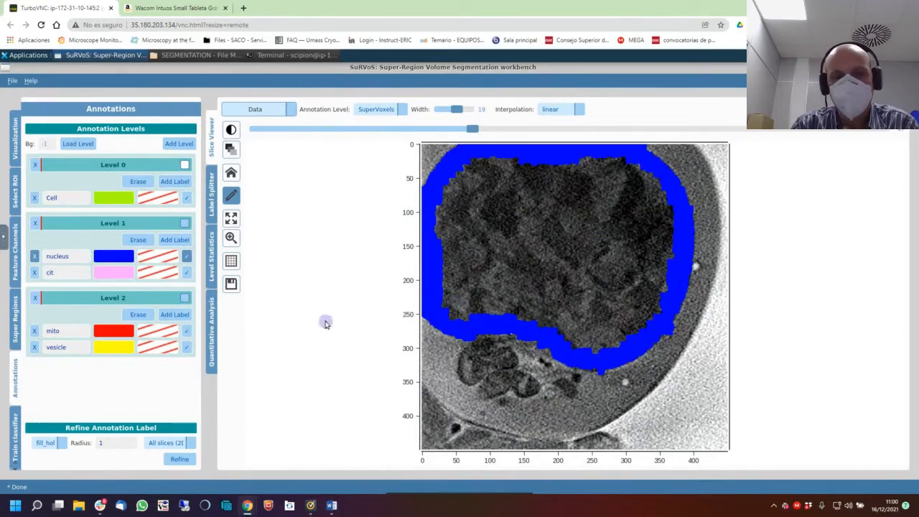
click(169, 462)
click(172, 448)
click(166, 433)
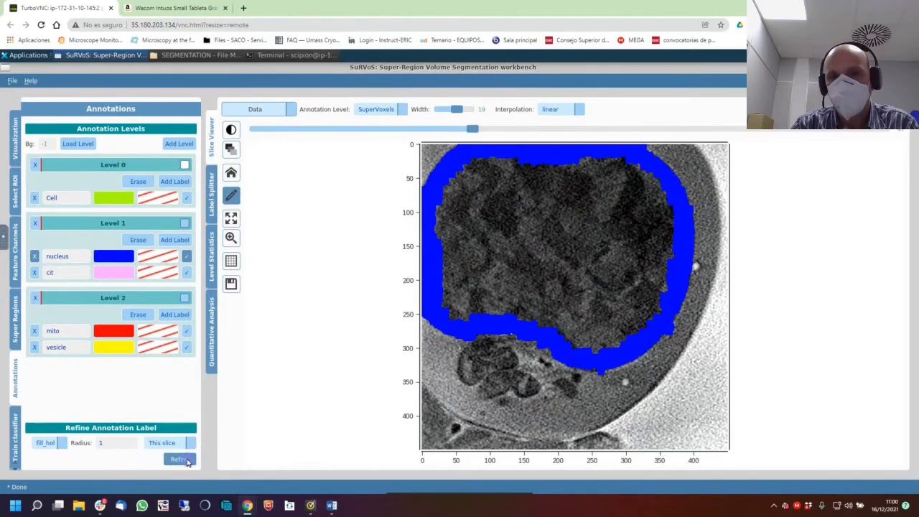
click(187, 462)
Outline the nucleus on a slightly higher slice and fill the label's holes across all slices (2D).
mouse_move(473, 129)
mouse_down()
mouse_move(495, 135)
mouse_move(478, 133)
mouse_move(486, 134)
mouse_move(431, 199)
mouse_move(432, 303)
mouse_move(458, 326)
mouse_move(506, 323)
mouse_move(582, 358)
mouse_move(642, 343)
mouse_move(664, 322)
mouse_move(683, 231)
mouse_move(669, 187)
mouse_move(621, 148)
mouse_move(468, 147)
mouse_up()
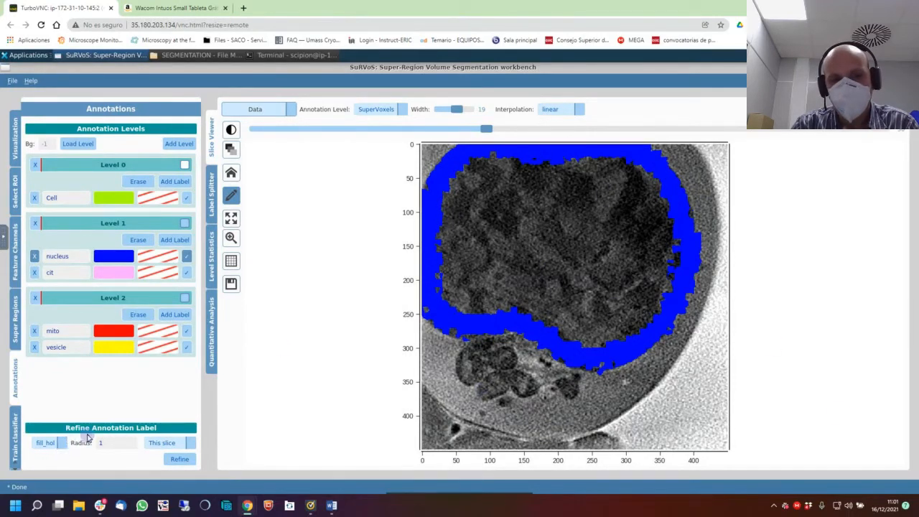
click(49, 443)
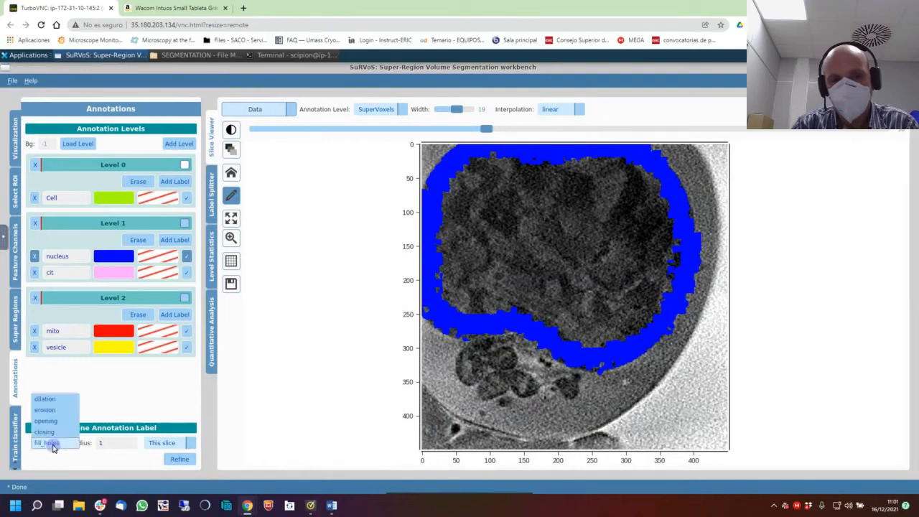
click(49, 439)
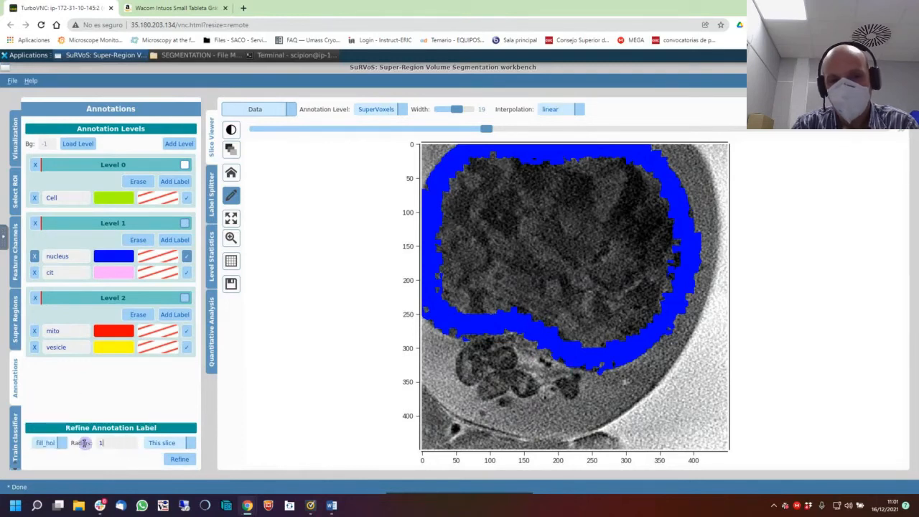
click(166, 443)
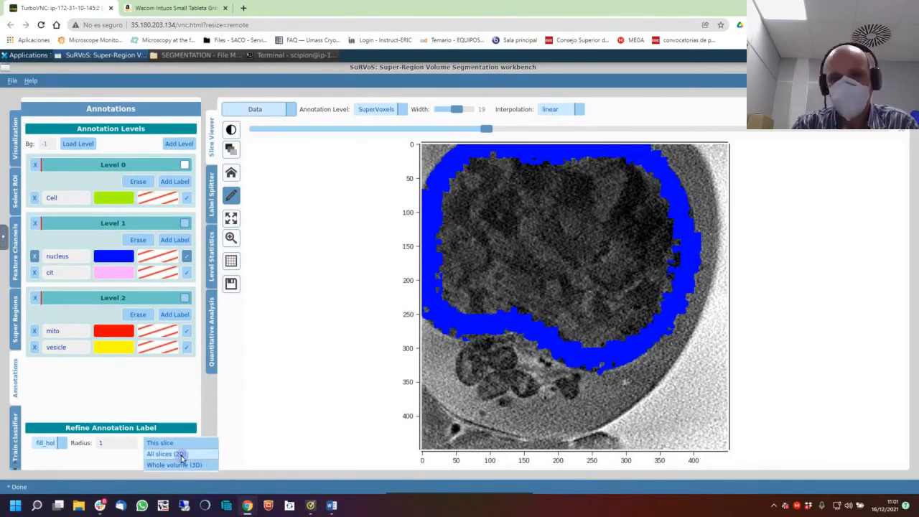
click(181, 454)
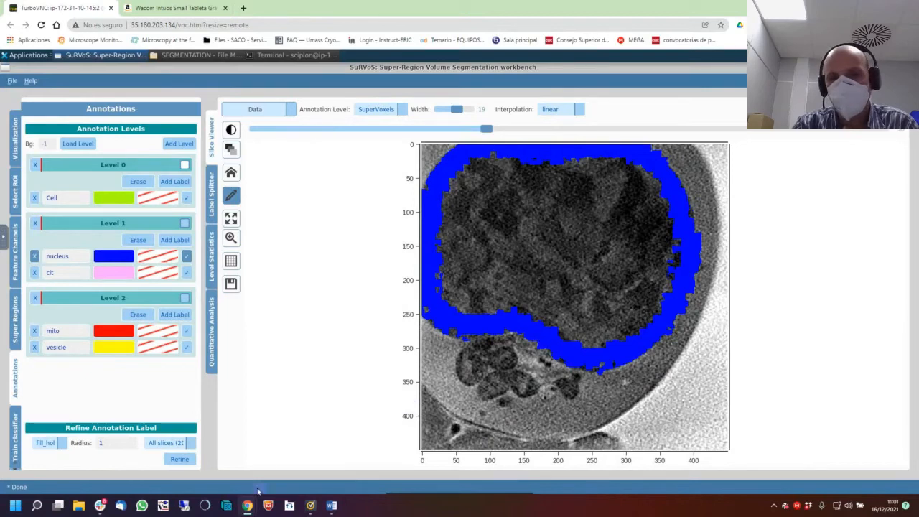
click(179, 460)
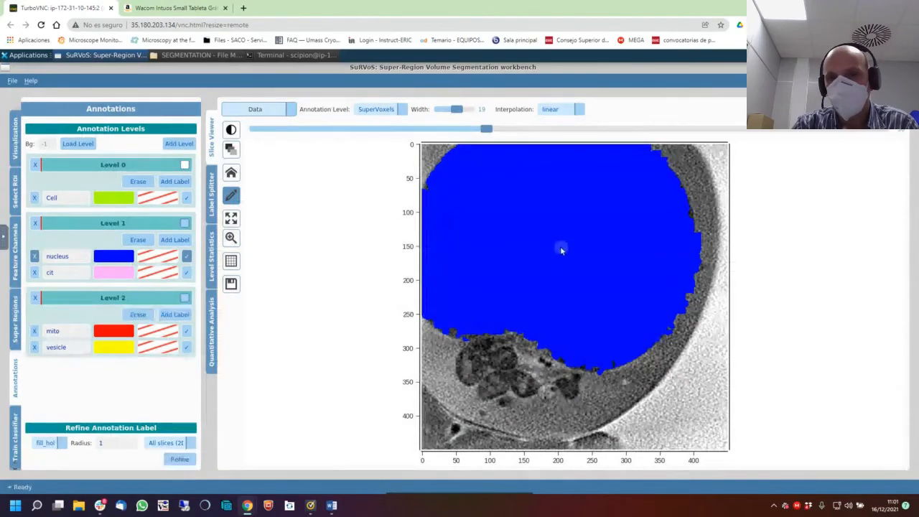
Close the gap in the nucleus outline on a higher slice and fill the holes on all slices again.
scroll(565, 248, down, 2)
scroll(564, 248, up, 3)
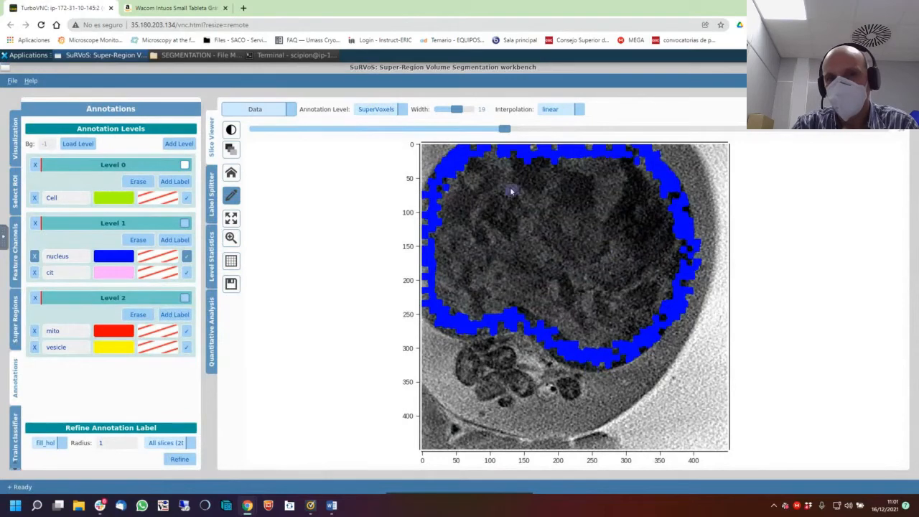
click(491, 152)
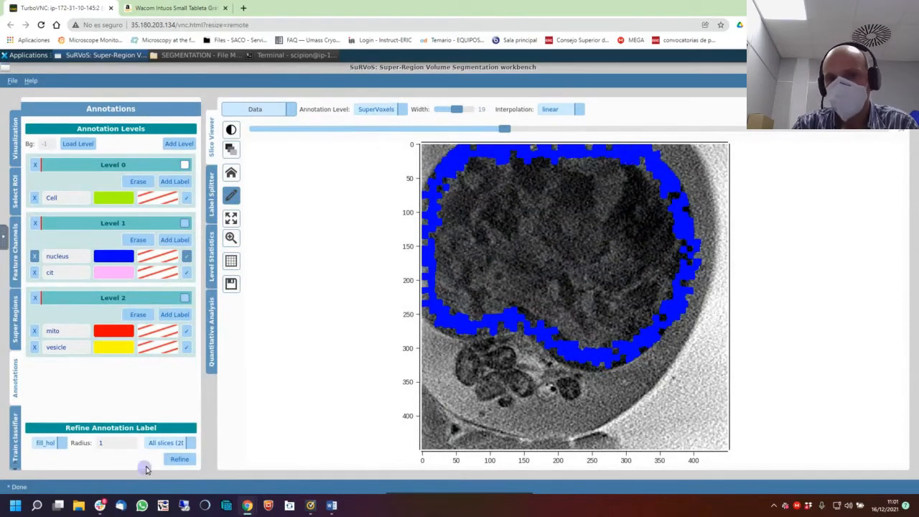
click(178, 460)
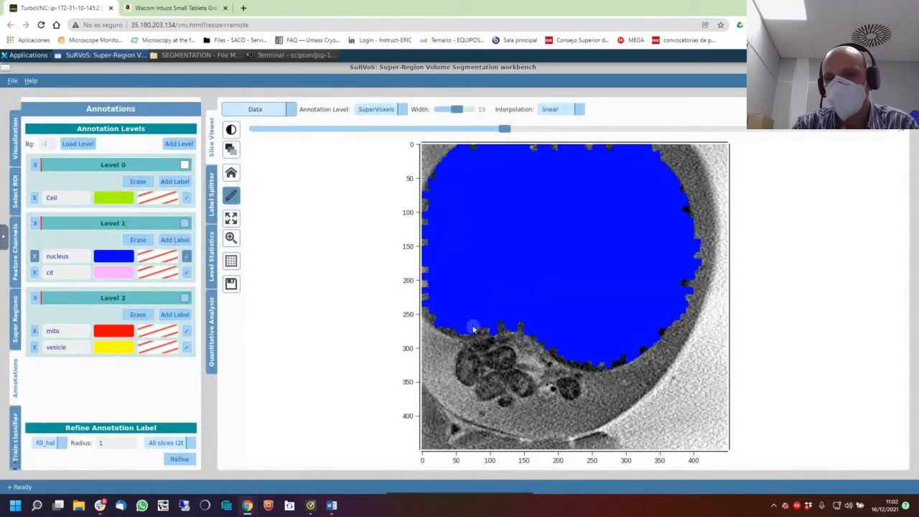
Paint over the jagged notches along the border of the filled nucleus label.
mouse_move(494, 327)
mouse_down()
mouse_move(530, 323)
mouse_move(560, 349)
mouse_move(621, 357)
mouse_move(664, 329)
mouse_up()
drag(454, 180, 432, 287)
drag(487, 149, 472, 148)
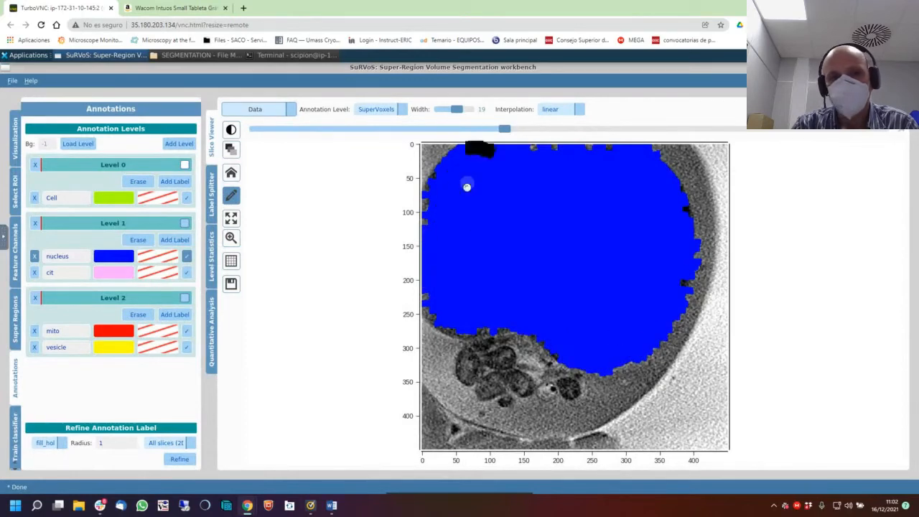
drag(688, 221, 683, 270)
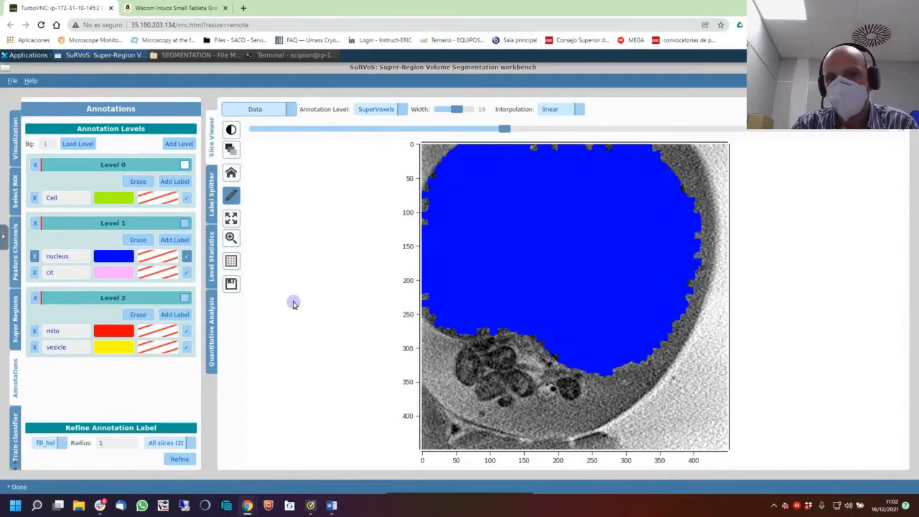
Erase the Level 1 label where it spills past the nucleus edge and repaint the nucleus area removed by mistake.
click(140, 242)
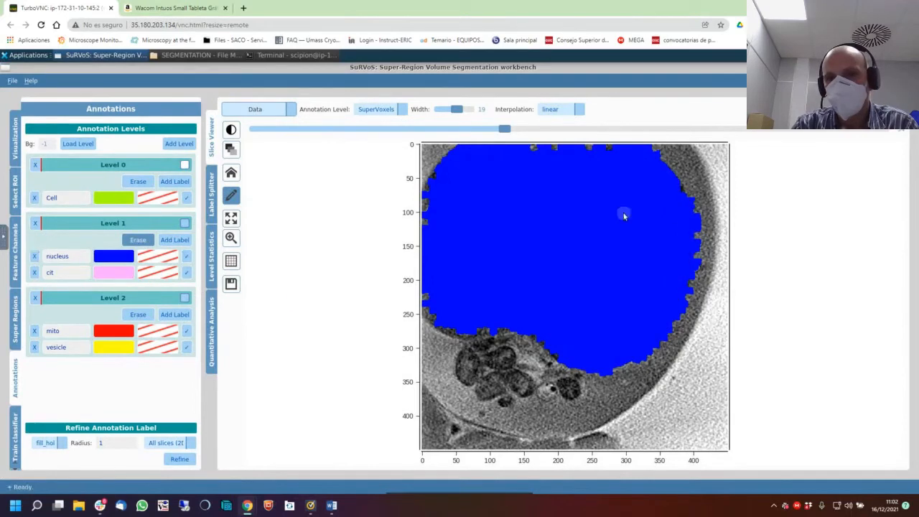
drag(709, 246, 693, 281)
drag(692, 313, 696, 275)
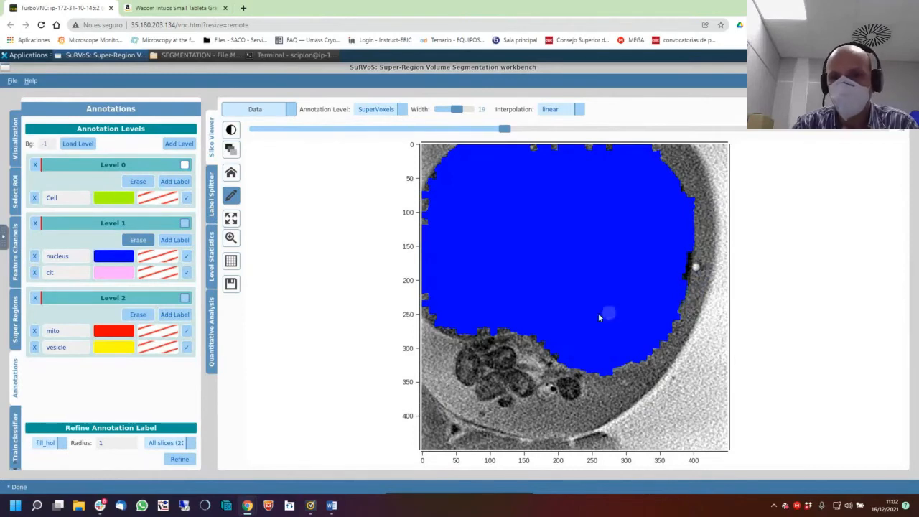
click(187, 257)
mouse_move(683, 247)
mouse_down()
mouse_move(679, 278)
mouse_move(657, 297)
mouse_up()
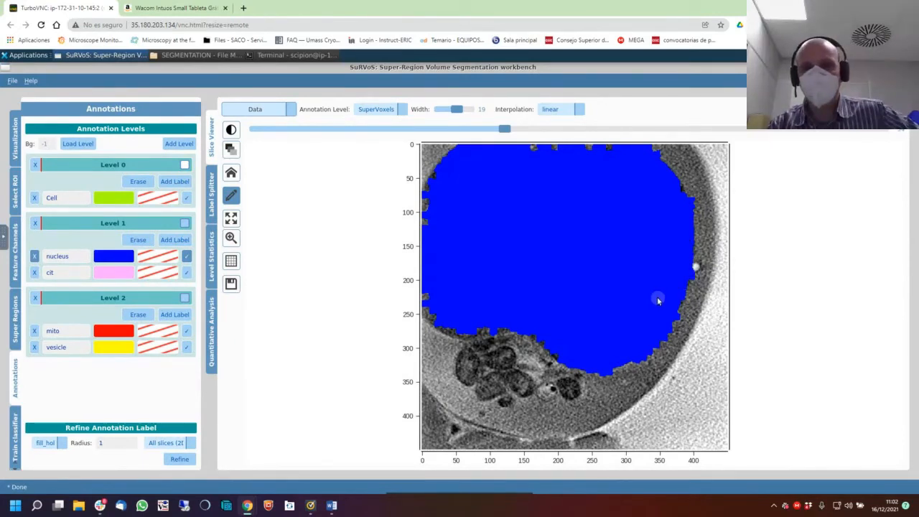
Outline the nucleus with the nucleus label on a slice below the middle of the stack and patch the border gaps.
scroll(530, 211, down, 14)
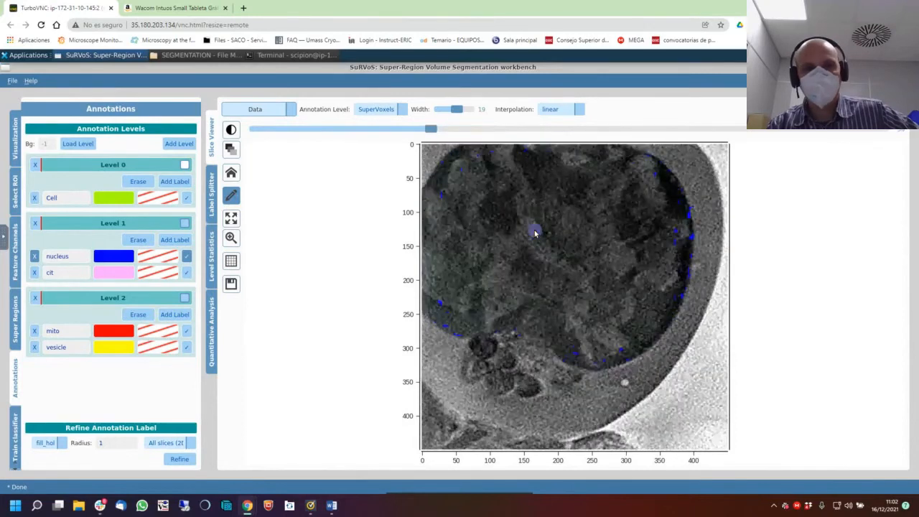
scroll(535, 232, up, 4)
click(188, 272)
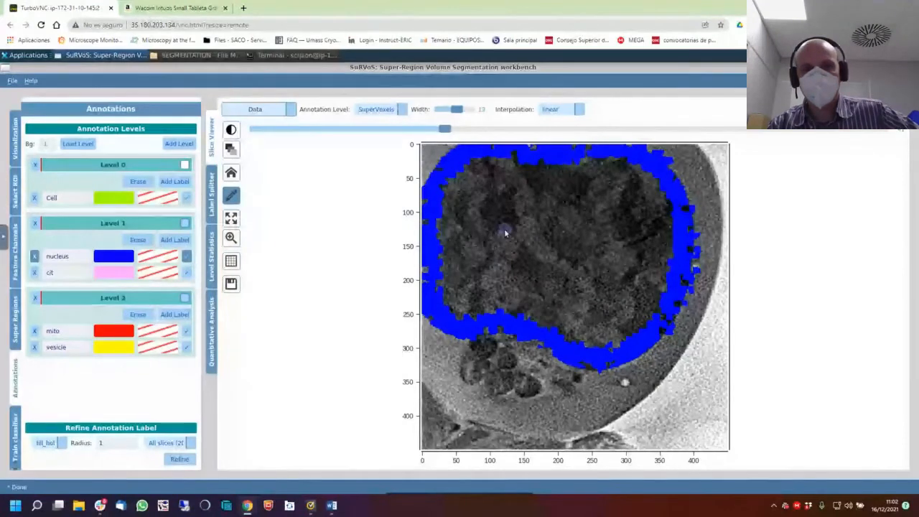
mouse_move(495, 162)
mouse_down()
mouse_move(447, 185)
mouse_move(439, 291)
mouse_move(452, 298)
mouse_up()
scroll(526, 309, down, 3)
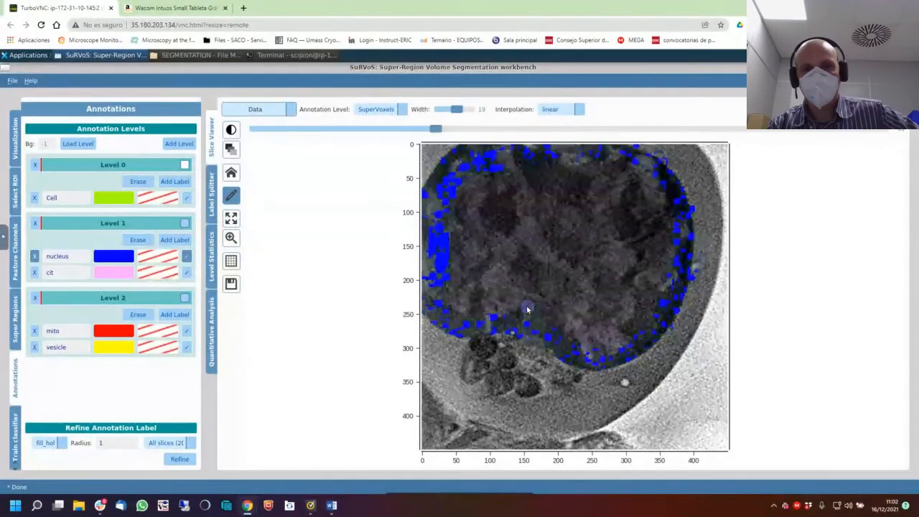
mouse_move(474, 161)
mouse_down()
mouse_move(441, 190)
mouse_move(427, 231)
mouse_move(438, 309)
mouse_move(518, 327)
mouse_move(596, 363)
mouse_move(620, 353)
mouse_move(663, 310)
mouse_move(678, 283)
mouse_move(682, 221)
mouse_up()
mouse_move(666, 184)
mouse_down()
mouse_move(611, 152)
mouse_move(534, 149)
mouse_move(459, 157)
mouse_move(435, 194)
mouse_up()
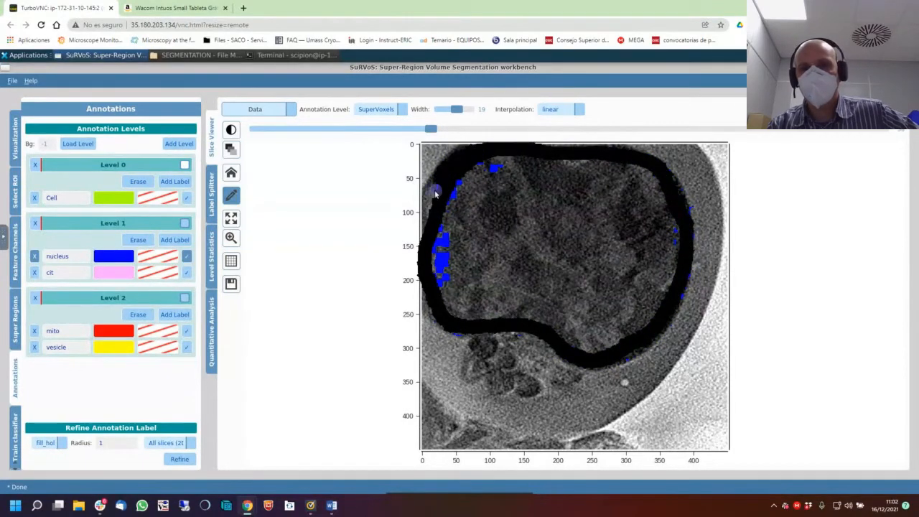
drag(430, 227, 447, 332)
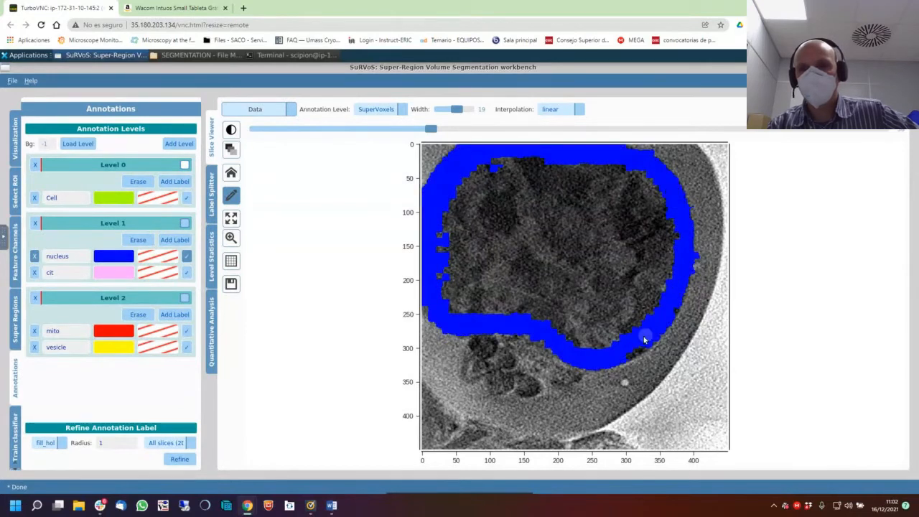
drag(654, 321, 622, 354)
Outline the nucleus on a lower slice, following the deep indentation along its lower border.
scroll(567, 295, down, 15)
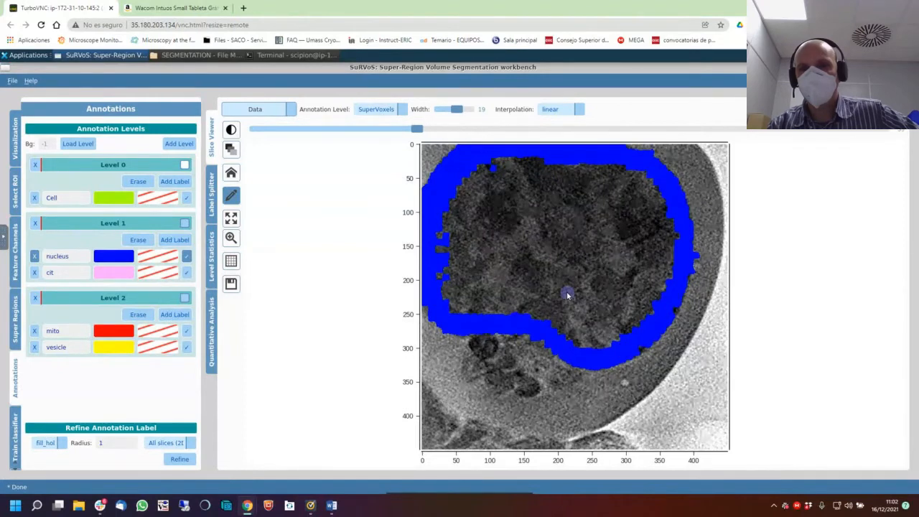
mouse_move(431, 224)
mouse_down()
mouse_move(435, 188)
mouse_move(477, 156)
mouse_move(513, 148)
mouse_up()
mouse_move(427, 222)
mouse_down()
mouse_move(463, 159)
mouse_move(472, 170)
mouse_up()
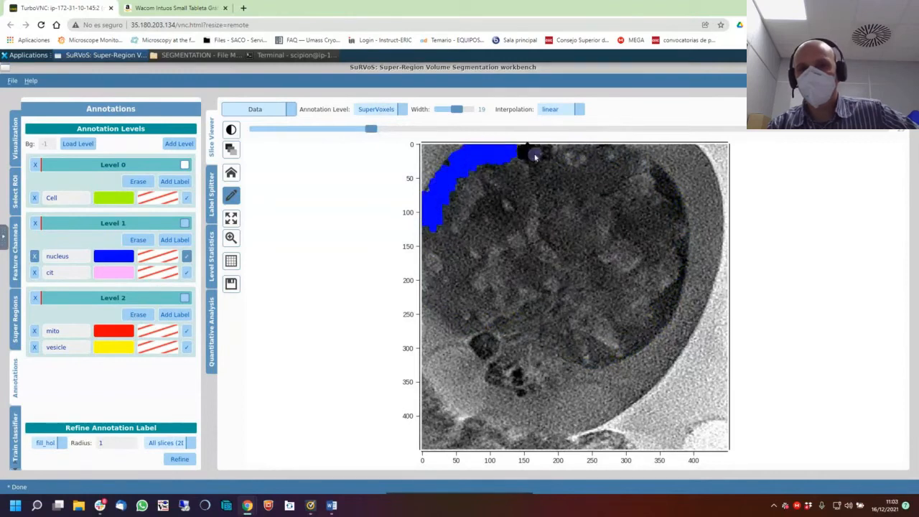
mouse_move(579, 157)
mouse_down()
mouse_move(608, 152)
mouse_move(645, 167)
mouse_move(679, 209)
mouse_move(664, 316)
mouse_move(637, 340)
mouse_move(592, 354)
mouse_move(552, 333)
mouse_move(576, 298)
mouse_move(546, 286)
mouse_move(470, 321)
mouse_move(427, 295)
mouse_move(429, 229)
mouse_move(435, 249)
mouse_up()
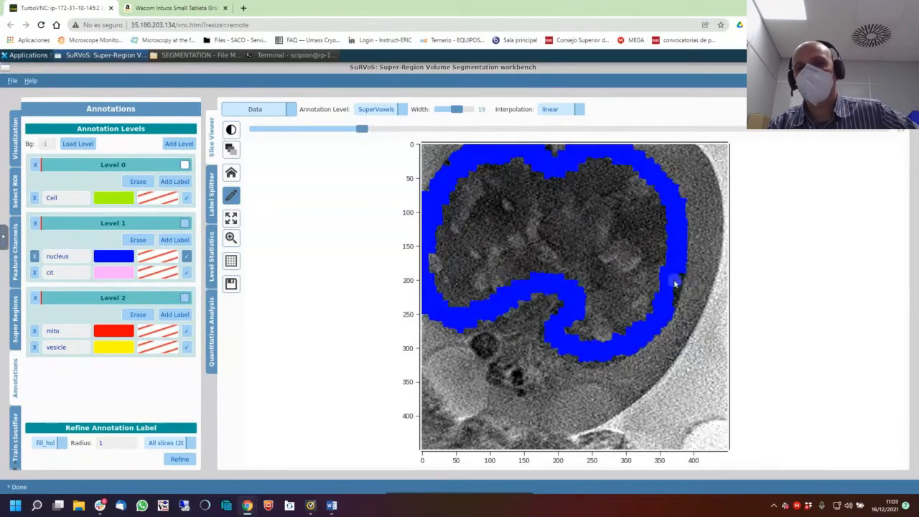
drag(561, 326, 568, 303)
Outline the nucleus farther down the stack, leaving the dark round vesicle in its indentation outside the label.
scroll(588, 271, up, 4)
scroll(587, 271, down, 10)
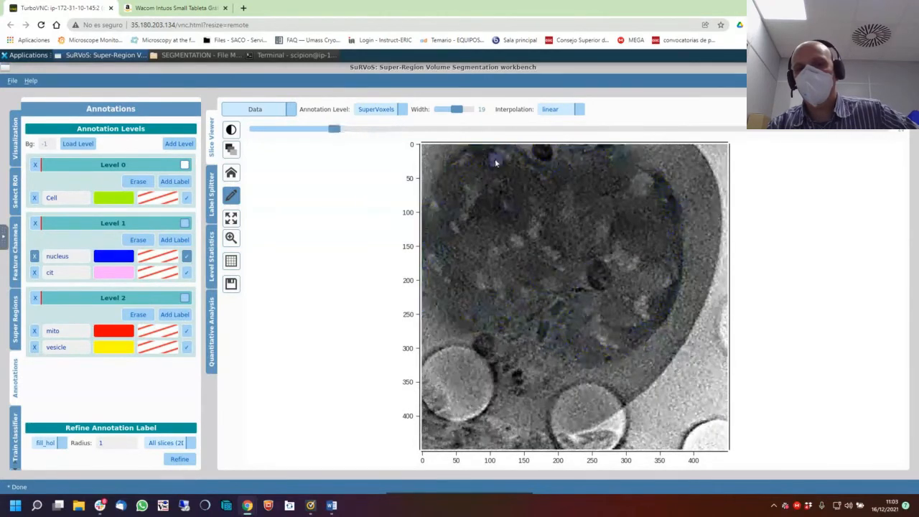
mouse_move(482, 165)
mouse_down()
mouse_move(451, 204)
mouse_move(440, 277)
mouse_move(467, 319)
mouse_move(585, 254)
mouse_move(622, 247)
mouse_move(631, 303)
mouse_move(572, 325)
mouse_move(580, 353)
mouse_up()
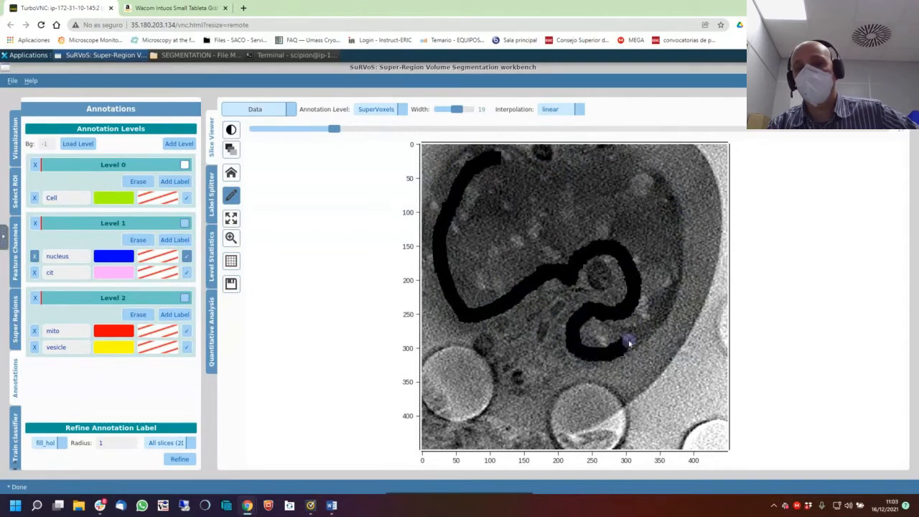
mouse_move(653, 325)
mouse_down()
mouse_move(668, 250)
mouse_move(657, 198)
mouse_move(674, 259)
mouse_up()
mouse_move(603, 162)
mouse_down()
mouse_move(535, 173)
mouse_move(499, 155)
mouse_move(457, 180)
mouse_move(429, 259)
mouse_move(452, 298)
mouse_up()
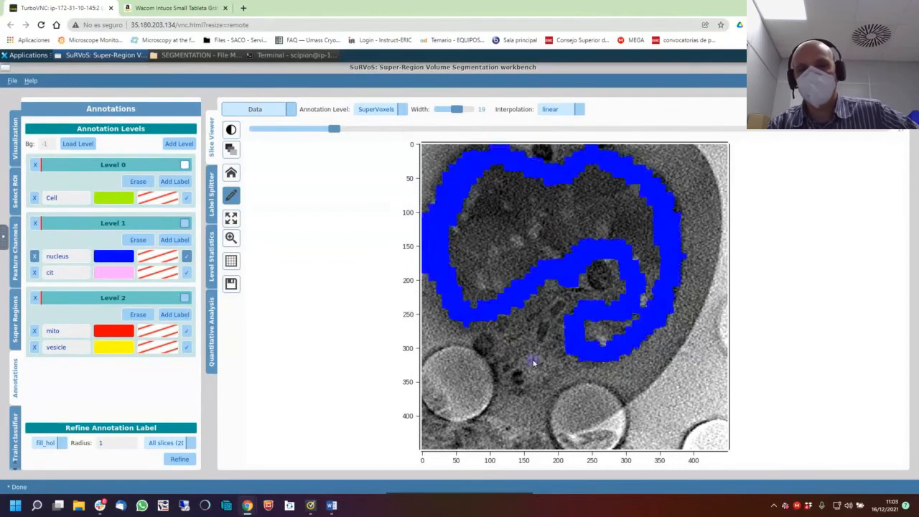
Paint nucleus label patches between the round bright structures on a slice near the start of the stack.
scroll(555, 249, up, 5)
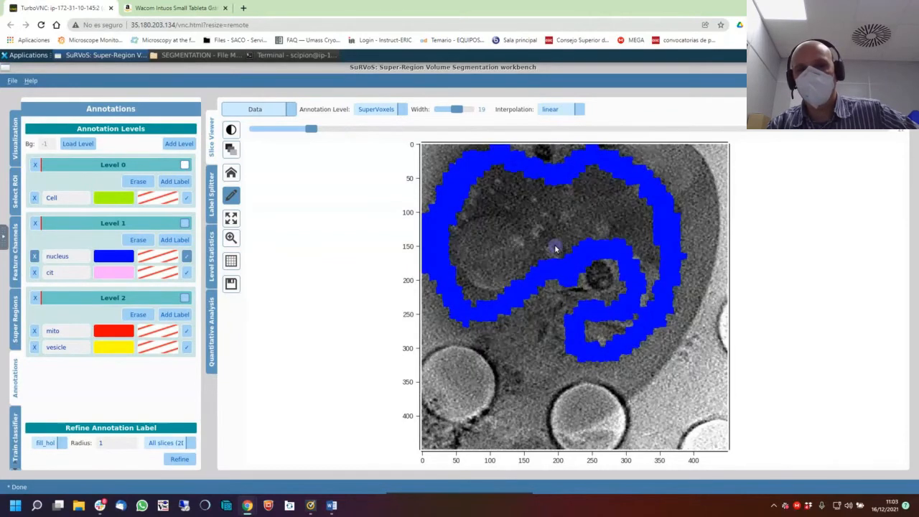
scroll(554, 249, up, 9)
mouse_move(486, 180)
mouse_down()
mouse_move(457, 213)
mouse_move(472, 198)
mouse_move(537, 195)
mouse_move(476, 184)
mouse_up()
mouse_move(607, 193)
mouse_down()
mouse_move(615, 222)
mouse_move(622, 188)
mouse_up()
mouse_move(554, 246)
mouse_down()
mouse_move(574, 259)
mouse_move(563, 251)
mouse_up()
mouse_move(598, 180)
mouse_down()
mouse_move(601, 169)
mouse_move(629, 201)
mouse_up()
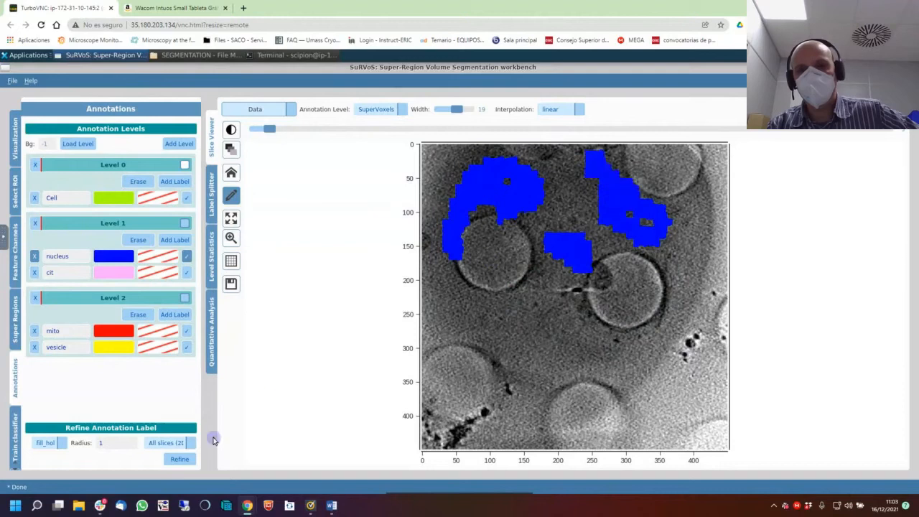
Fill the holes of the nucleus label on all slices and check the result through the stack.
click(178, 459)
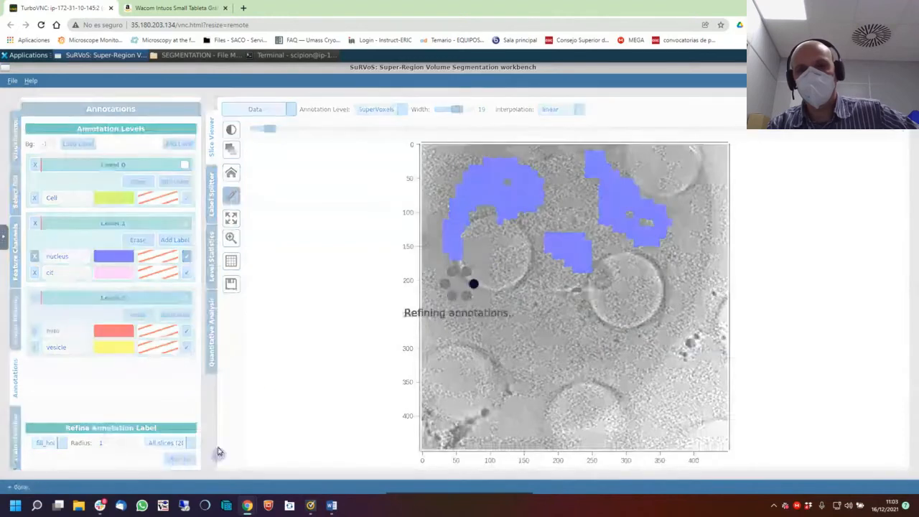
scroll(494, 334, down, 10)
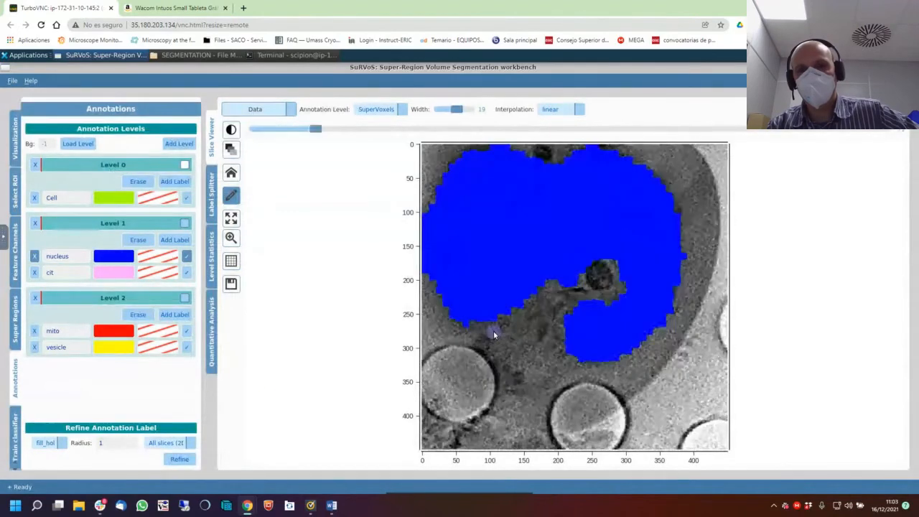
scroll(494, 335, down, 10)
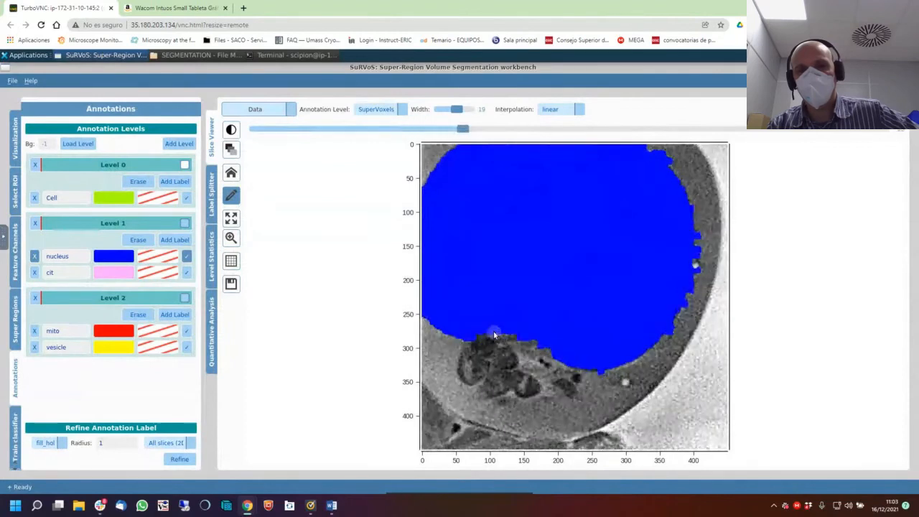
Outline the nucleus with a closed contour on a slice above the last filled ones.
scroll(494, 334, up, 2)
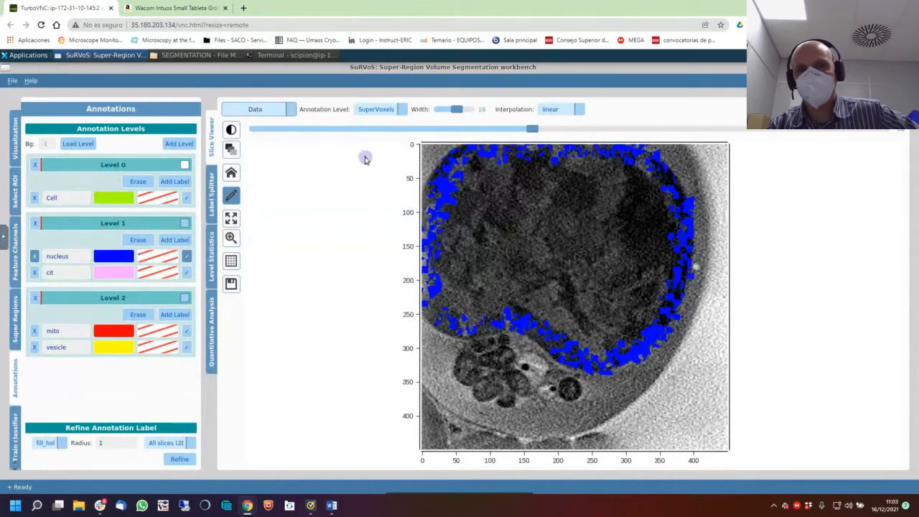
mouse_move(506, 154)
mouse_down()
mouse_move(480, 153)
mouse_move(439, 182)
mouse_up()
mouse_move(429, 220)
mouse_down()
mouse_move(425, 277)
mouse_move(441, 322)
mouse_move(531, 327)
mouse_up()
mouse_move(629, 352)
mouse_down()
mouse_move(653, 331)
mouse_move(679, 207)
mouse_move(600, 160)
mouse_move(502, 154)
mouse_up()
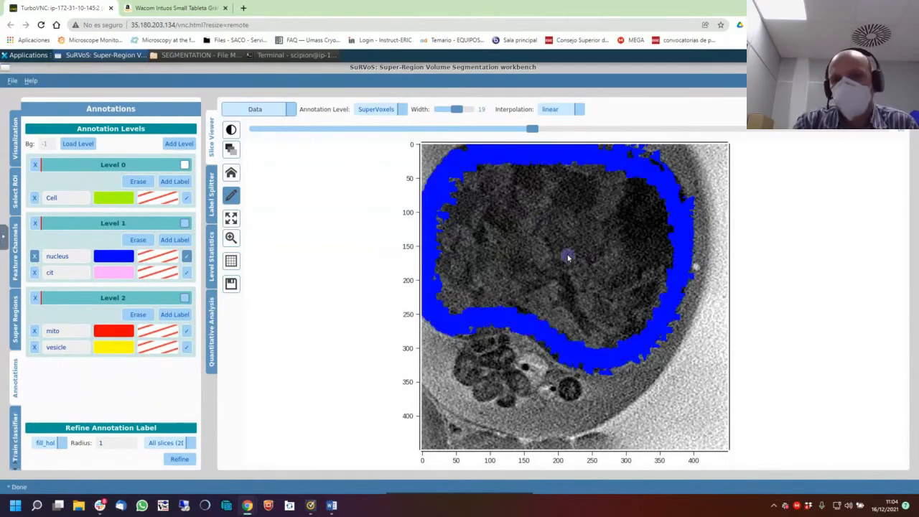
Outline the nucleus on slices farther up the stack, following its lower indentation above the cluster of dark vesicles.
mouse_move(635, 161)
mouse_down()
mouse_move(660, 185)
mouse_move(665, 207)
mouse_up()
scroll(541, 292, down, 3)
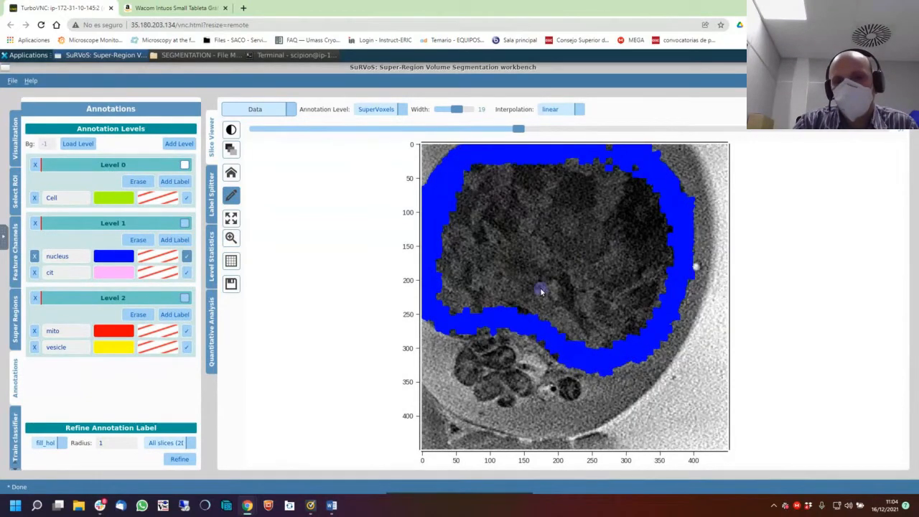
scroll(541, 291, up, 5)
scroll(541, 292, up, 5)
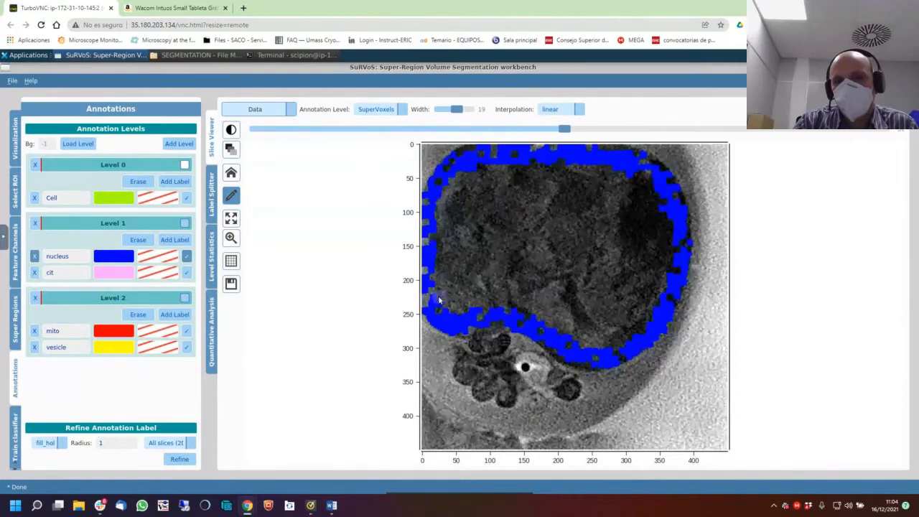
mouse_move(438, 300)
mouse_down()
mouse_move(433, 190)
mouse_move(494, 152)
mouse_move(618, 160)
mouse_move(664, 190)
mouse_move(674, 224)
mouse_move(655, 307)
mouse_move(623, 346)
mouse_move(544, 332)
mouse_up()
mouse_move(485, 305)
mouse_down()
mouse_move(441, 318)
mouse_move(456, 345)
mouse_up()
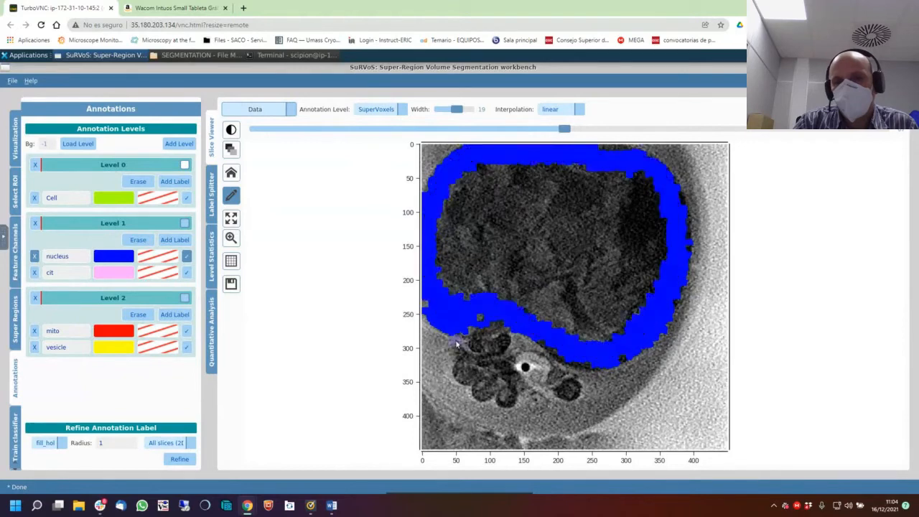
Outline the nucleus with a closed contour on the slice where the ringed bright vesicle appears beside the dark cluster.
scroll(500, 206, down, 16)
scroll(500, 206, up, 20)
scroll(468, 186, up, 10)
mouse_move(440, 212)
mouse_down()
mouse_move(437, 188)
mouse_move(546, 156)
mouse_move(634, 164)
mouse_move(666, 204)
mouse_move(667, 282)
mouse_move(636, 328)
mouse_move(578, 350)
mouse_move(538, 326)
mouse_move(445, 320)
mouse_move(429, 280)
mouse_move(441, 208)
mouse_up()
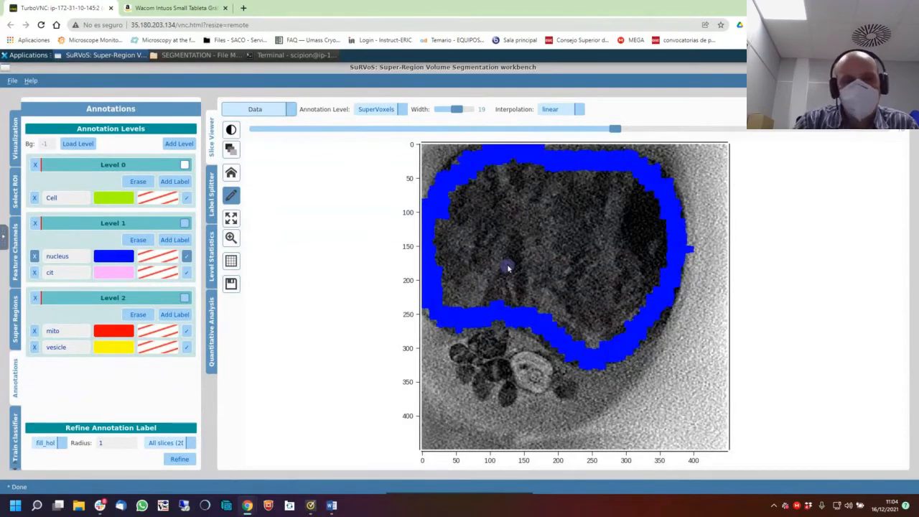
scroll(510, 267, down, 3)
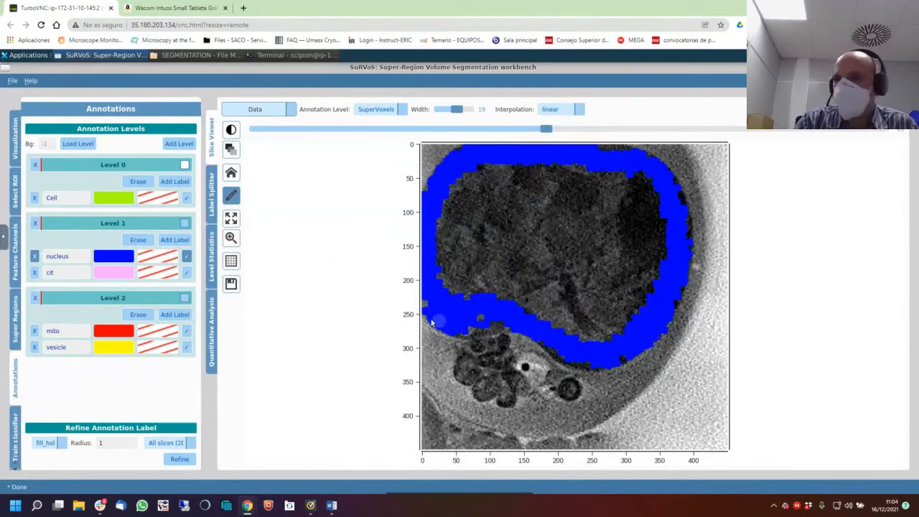
Fill the holes of the new nucleus contours on all slices and check them through the stack.
click(180, 460)
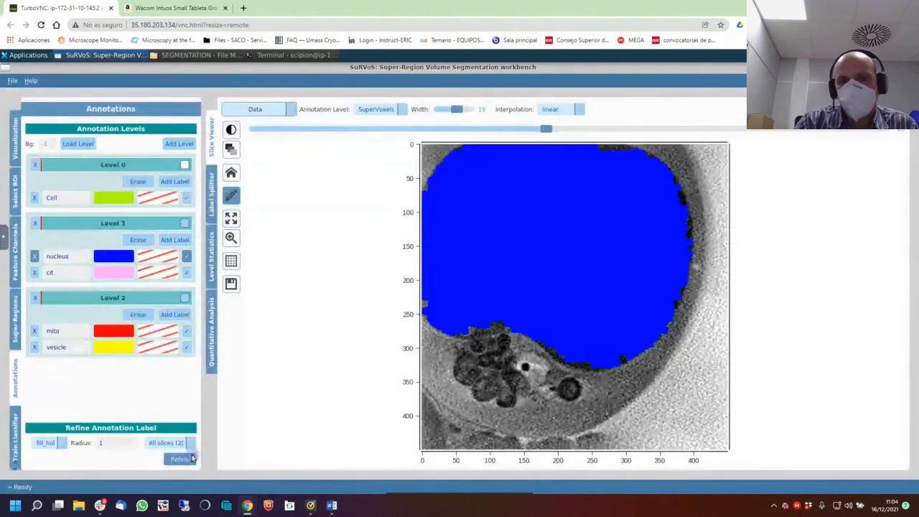
scroll(588, 281, down, 8)
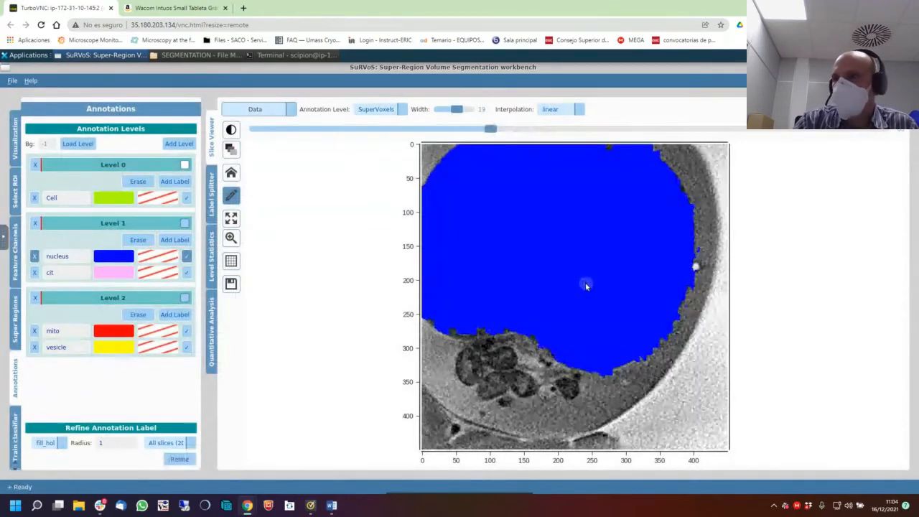
scroll(585, 285, up, 20)
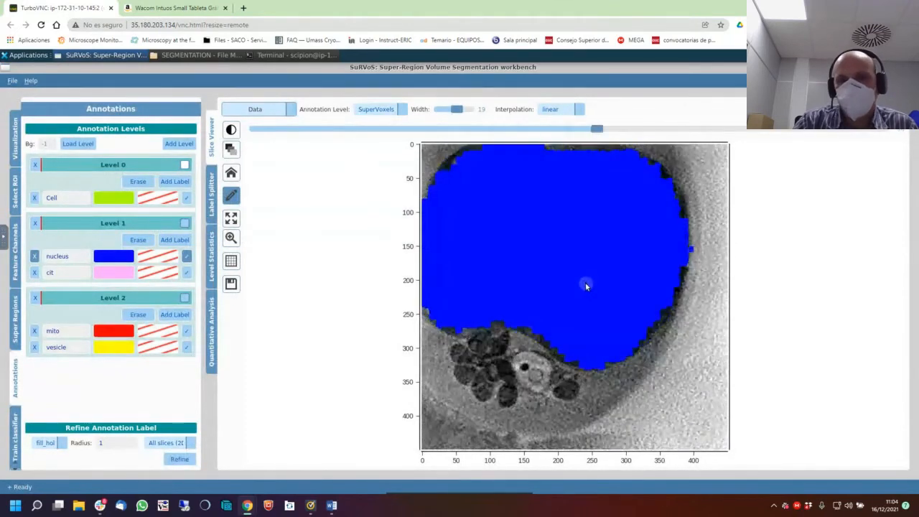
Outline the nucleus on two slices beyond the last filled ones, following the dents in its upper and lower edges.
scroll(641, 304, up, 11)
scroll(639, 305, down, 2)
mouse_move(485, 164)
mouse_down()
mouse_move(441, 186)
mouse_move(431, 267)
mouse_move(442, 327)
mouse_move(596, 357)
mouse_move(666, 302)
mouse_move(646, 187)
mouse_move(474, 164)
mouse_up()
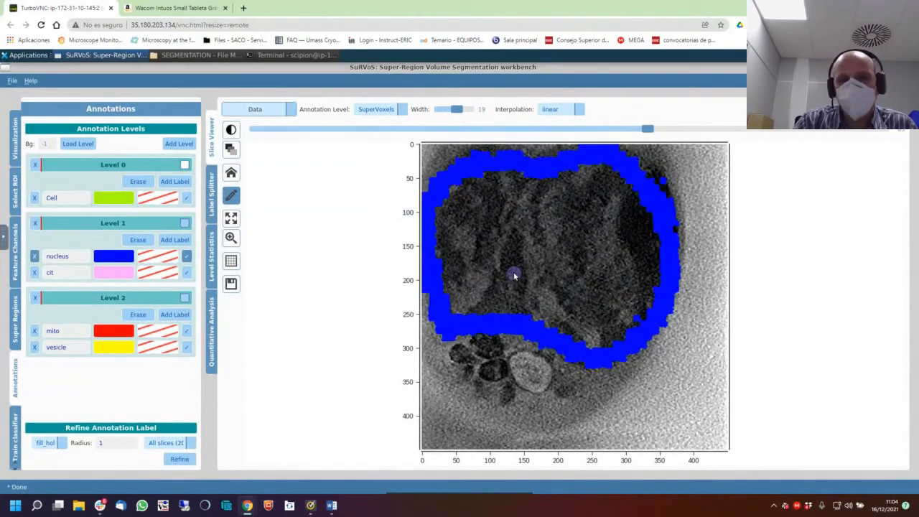
scroll(551, 261, down, 9)
scroll(551, 261, up, 14)
scroll(551, 263, up, 4)
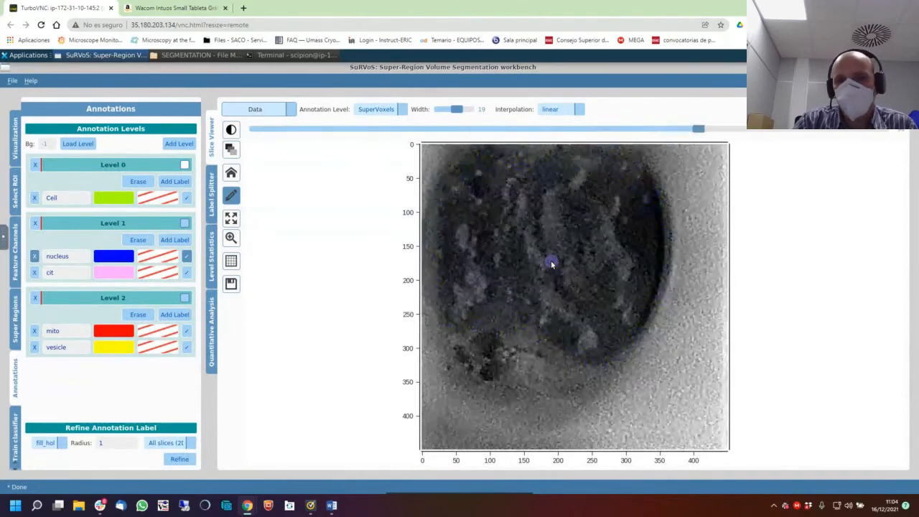
mouse_move(497, 167)
mouse_down()
mouse_move(445, 234)
mouse_move(466, 330)
mouse_move(537, 319)
mouse_move(598, 359)
mouse_move(656, 259)
mouse_move(638, 181)
mouse_move(487, 164)
mouse_up()
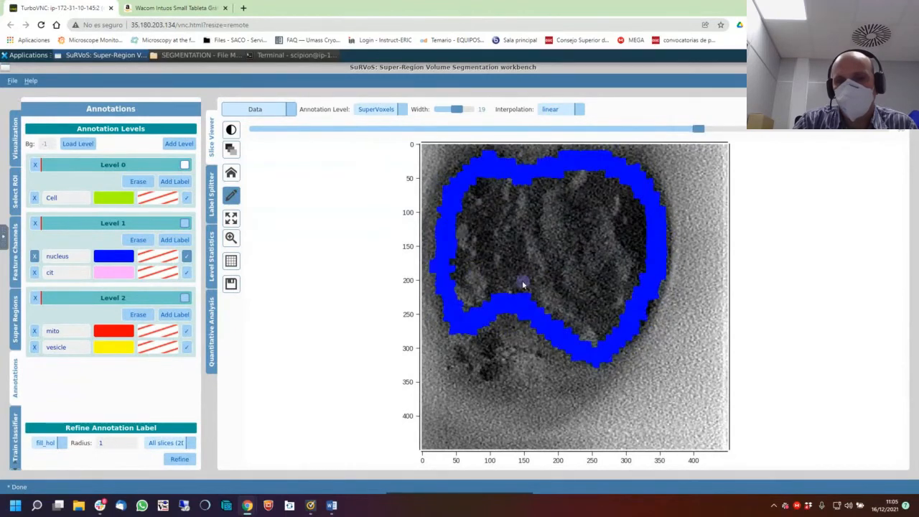
Label the two separate nucleus parts on a slice near the end of the stack: the narrow dark strip and the large oval outline.
scroll(523, 285, down, 2)
scroll(523, 285, down, 5)
mouse_move(452, 211)
mouse_down()
mouse_move(443, 298)
mouse_move(453, 287)
mouse_move(445, 221)
mouse_up()
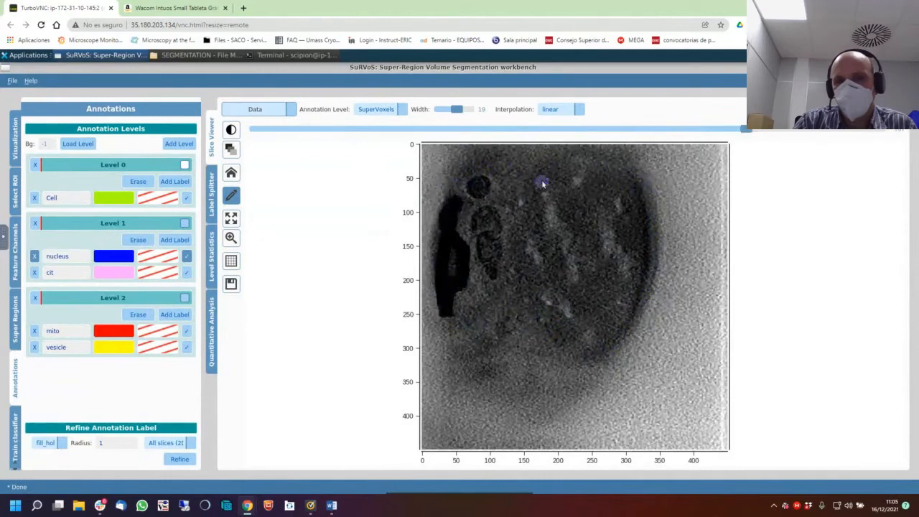
mouse_move(517, 191)
mouse_down()
mouse_move(527, 294)
mouse_move(554, 334)
mouse_move(597, 349)
mouse_move(639, 257)
mouse_move(624, 191)
mouse_move(573, 161)
mouse_move(530, 182)
mouse_move(516, 232)
mouse_up()
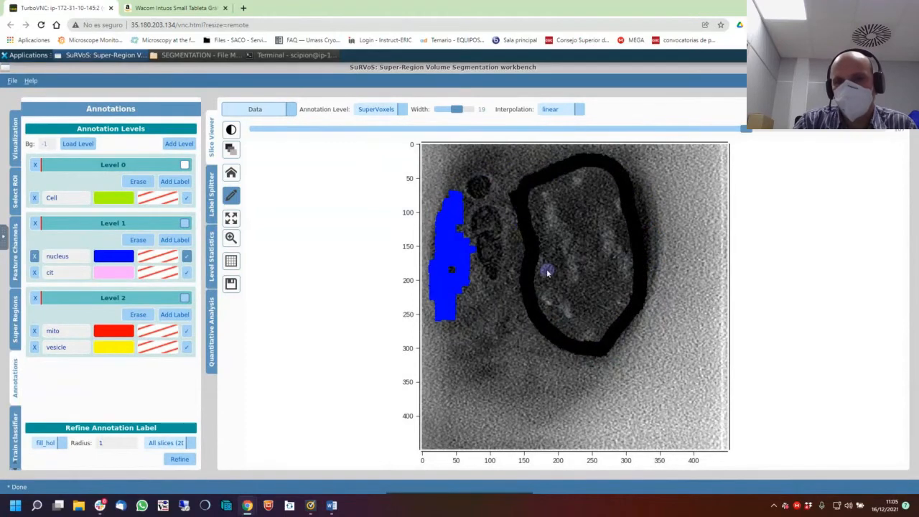
Label the narrow nucleus strip and outline the larger tapering part on a slice closer to the end of the stack.
scroll(547, 272, up, 5)
mouse_move(465, 199)
mouse_down()
mouse_move(447, 257)
mouse_move(451, 290)
mouse_up()
mouse_move(531, 202)
mouse_down()
mouse_move(542, 298)
mouse_move(616, 326)
mouse_move(633, 248)
mouse_move(620, 182)
mouse_move(554, 188)
mouse_up()
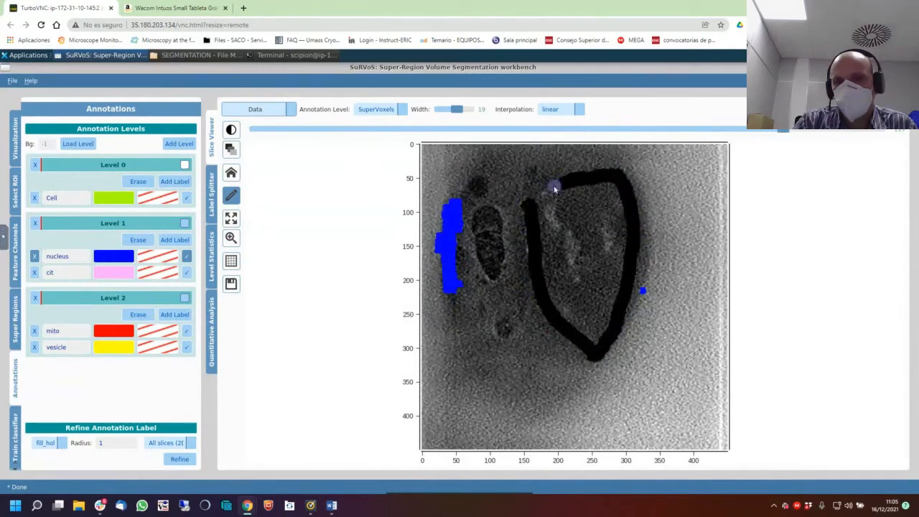
scroll(586, 290, down, 6)
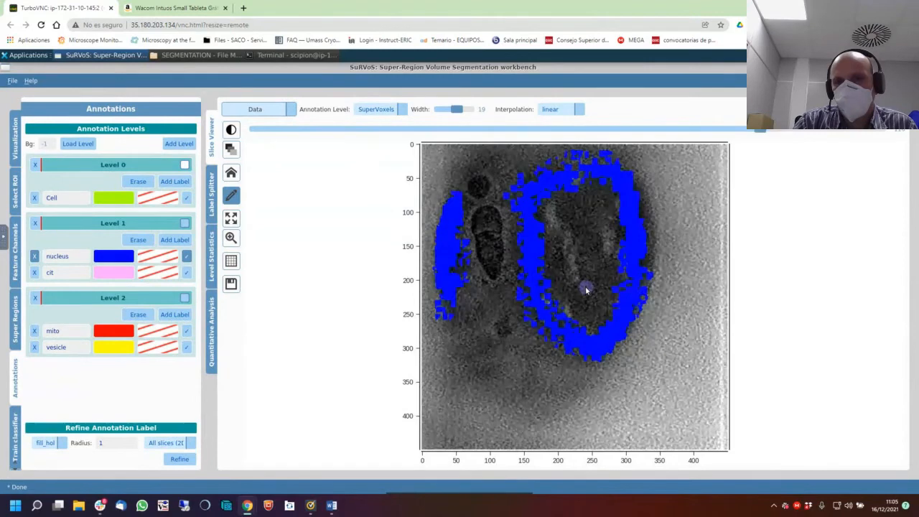
Outline the small narrow remnant of the nucleus on one of the last slices of the stack.
mouse_move(544, 219)
mouse_down()
mouse_move(580, 334)
mouse_move(615, 237)
mouse_move(567, 208)
mouse_move(559, 279)
mouse_move(570, 281)
mouse_up()
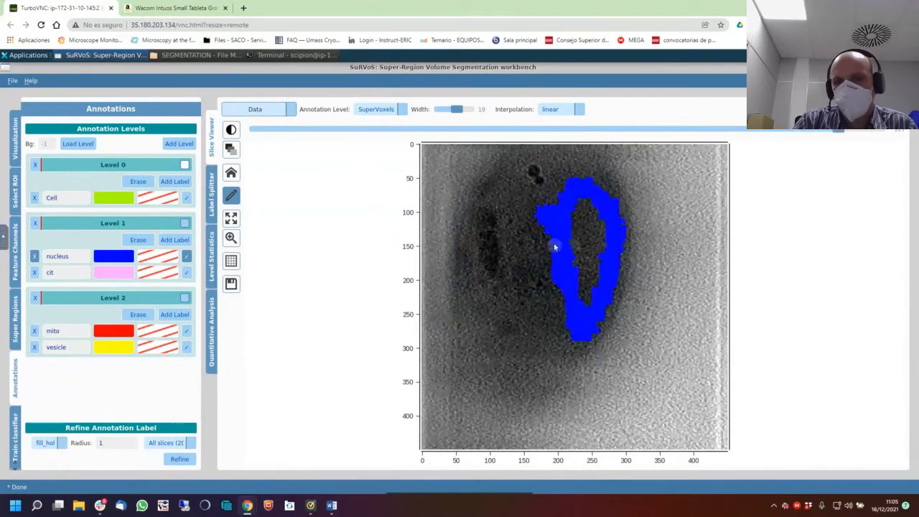
mouse_move(550, 206)
mouse_down()
mouse_move(564, 285)
mouse_move(551, 267)
mouse_up()
scroll(553, 272, up, 20)
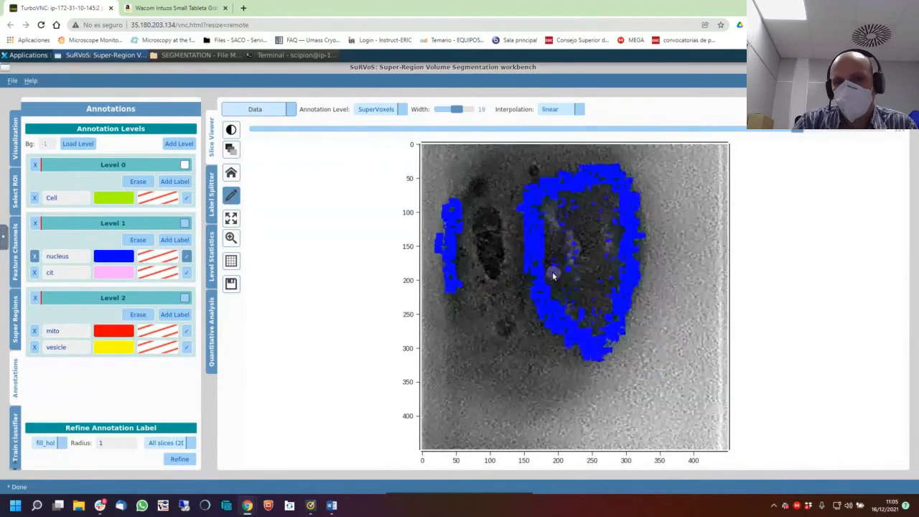
scroll(559, 271, up, 20)
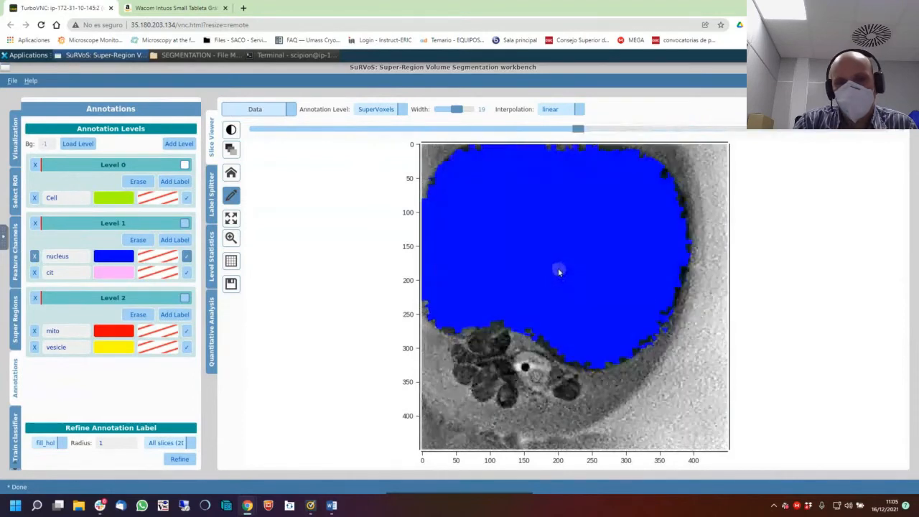
Run the hole filling of the nucleus label on all slices and inspect the upper contours.
click(173, 460)
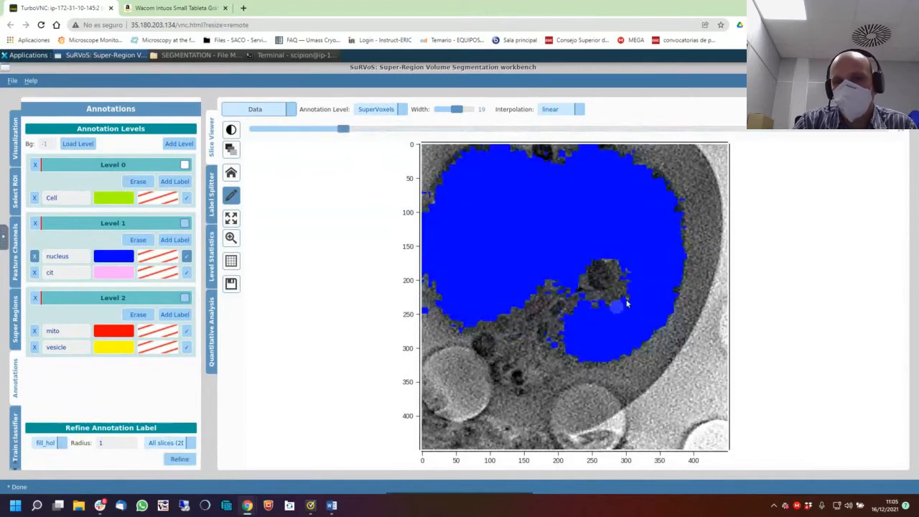
scroll(578, 304, down, 20)
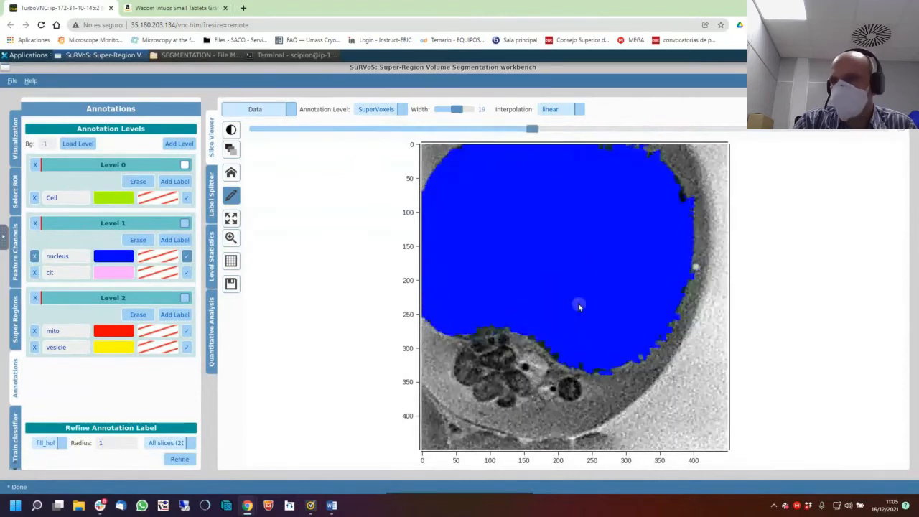
scroll(579, 304, down, 9)
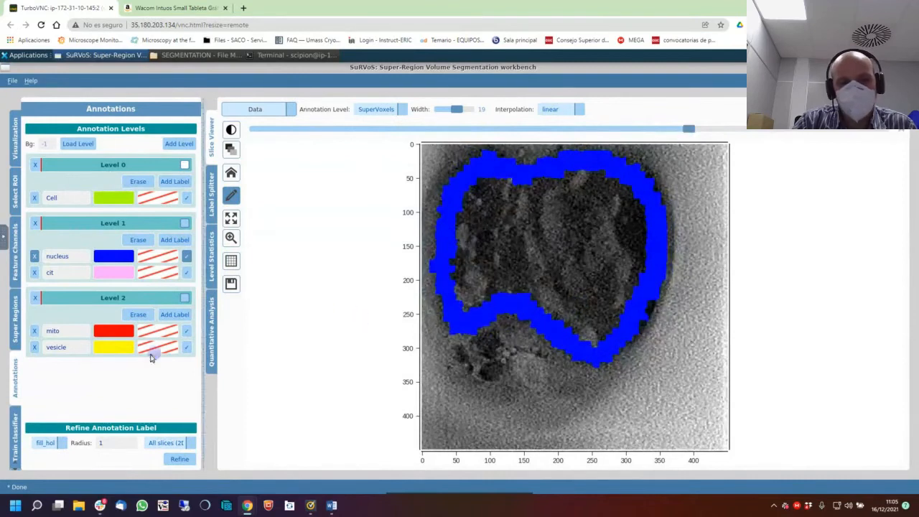
Dilate the nucleus label twice on all slices with radius 1.
click(62, 448)
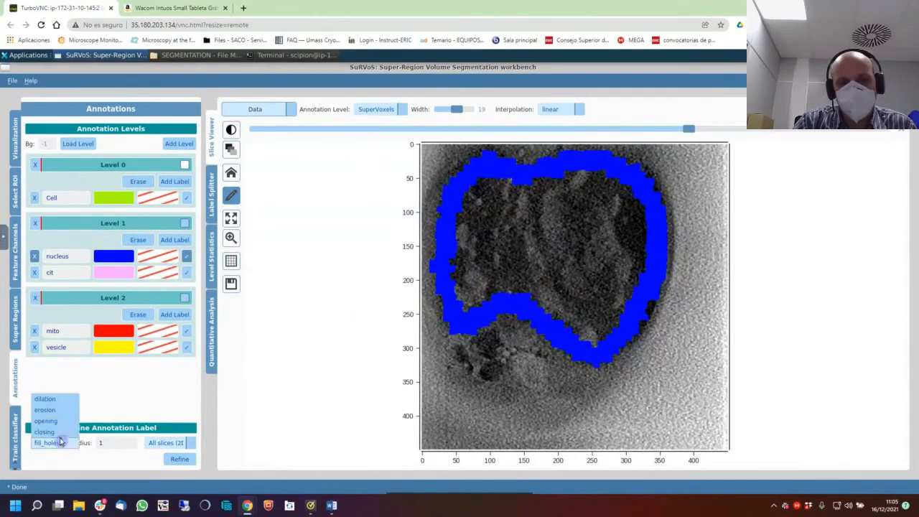
click(48, 399)
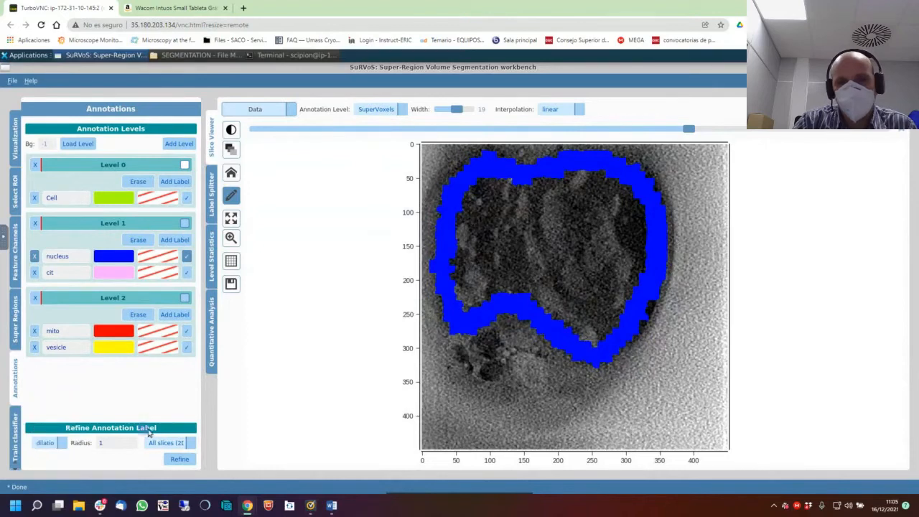
click(182, 459)
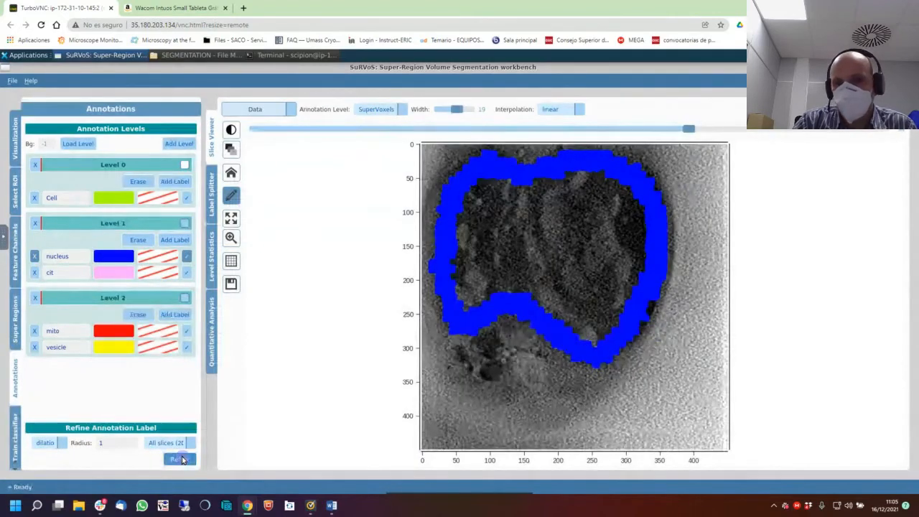
click(183, 459)
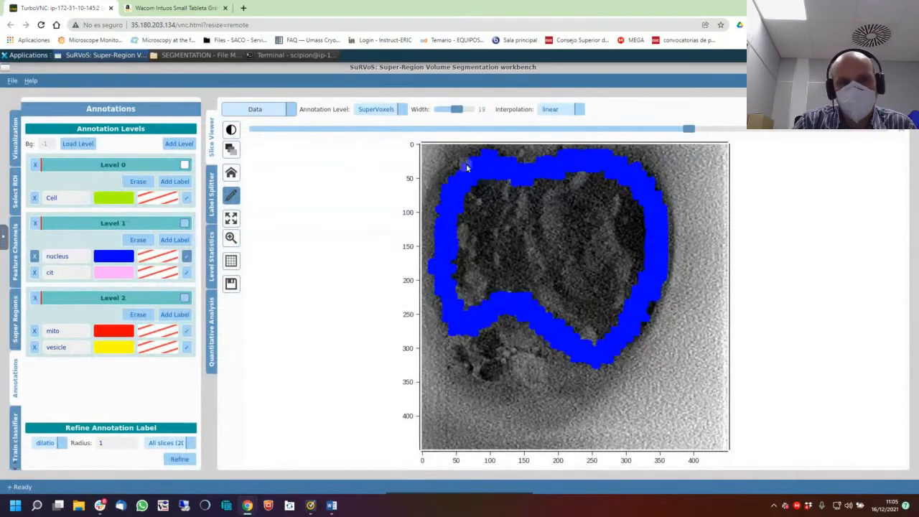
Fill the holes of the dilated nucleus label on all slices with fill_holes and check the upper slices.
scroll(562, 267, up, 5)
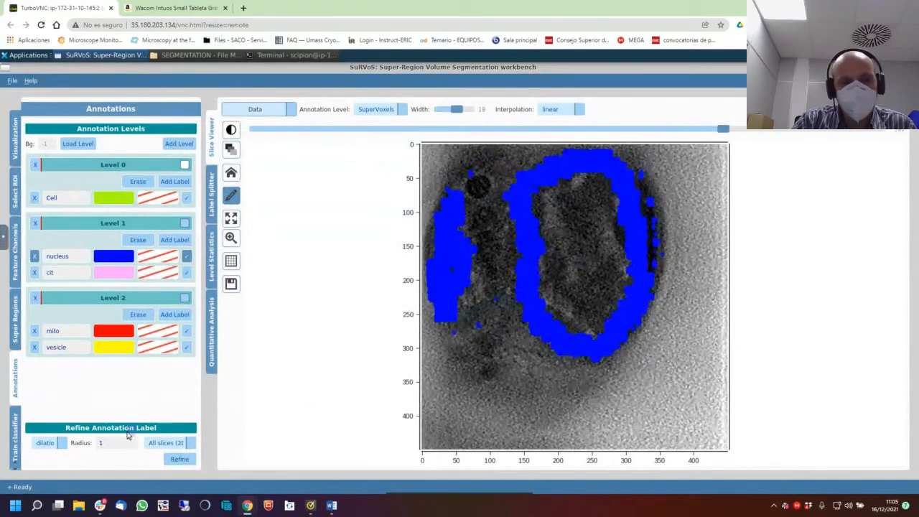
click(46, 442)
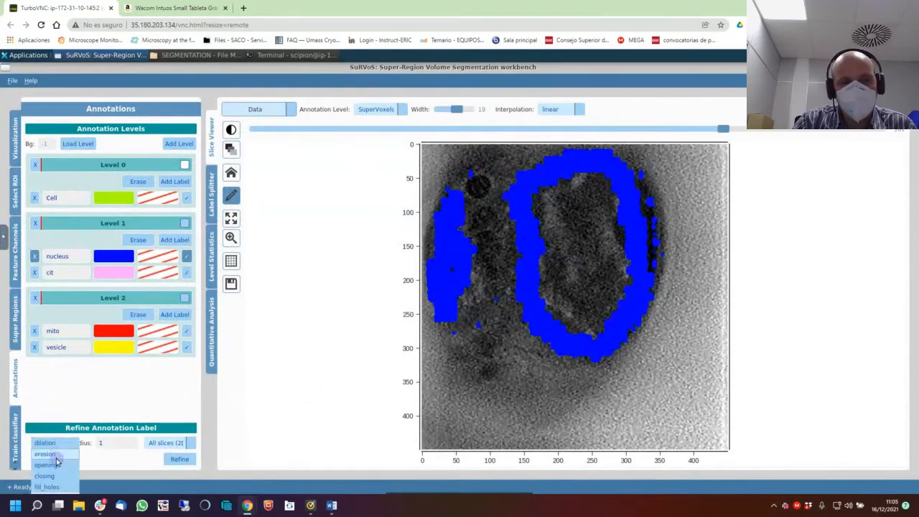
click(46, 487)
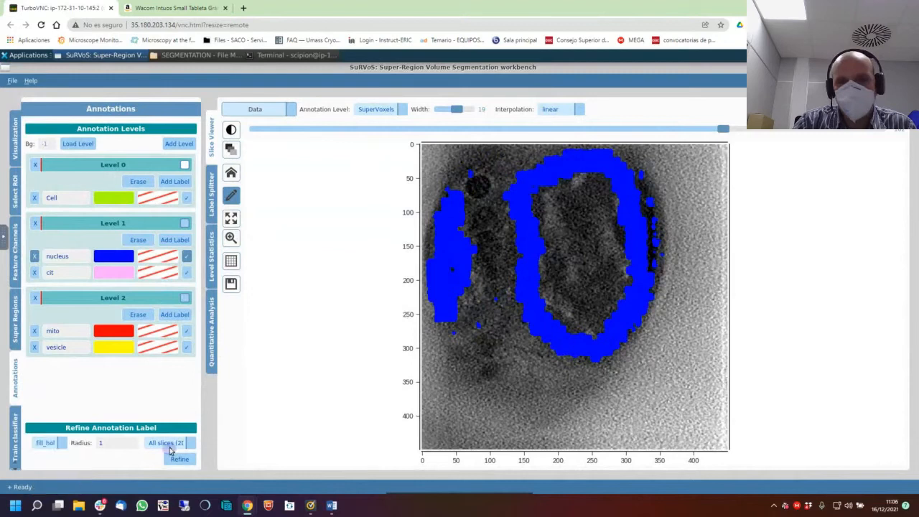
click(177, 460)
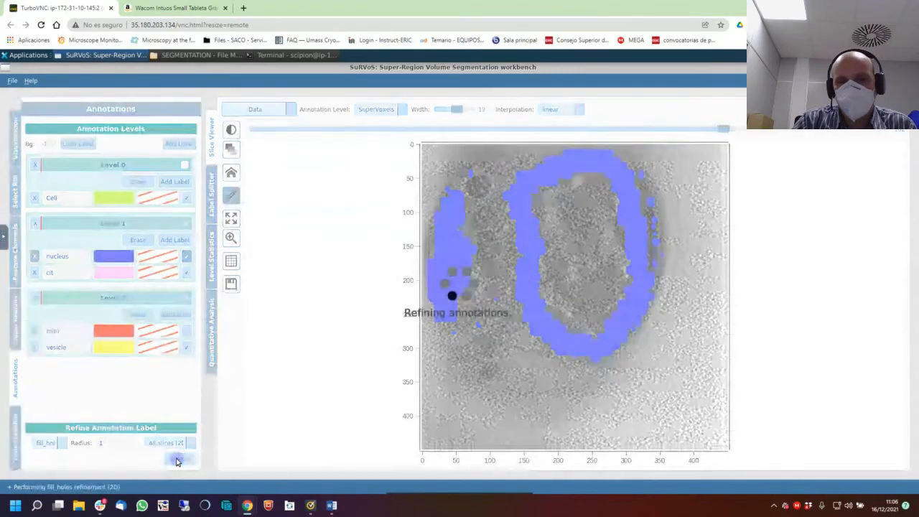
scroll(572, 376, down, 5)
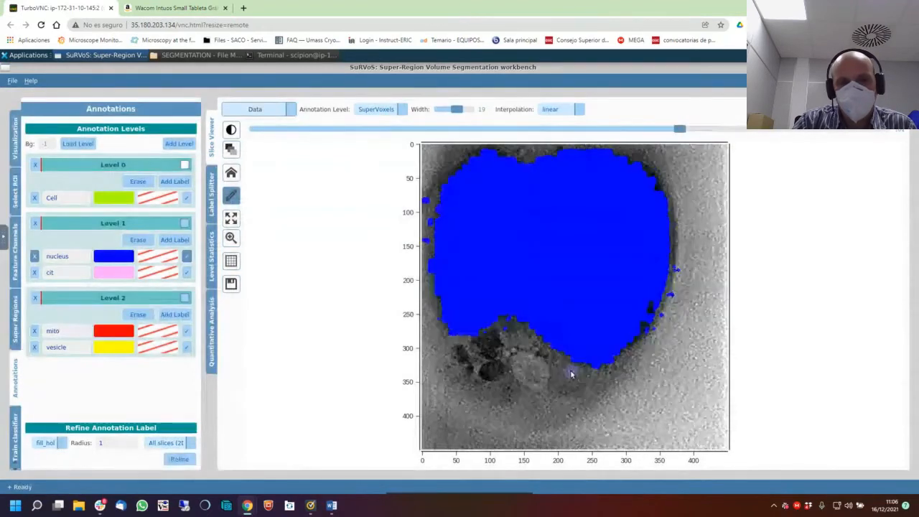
scroll(572, 375, down, 7)
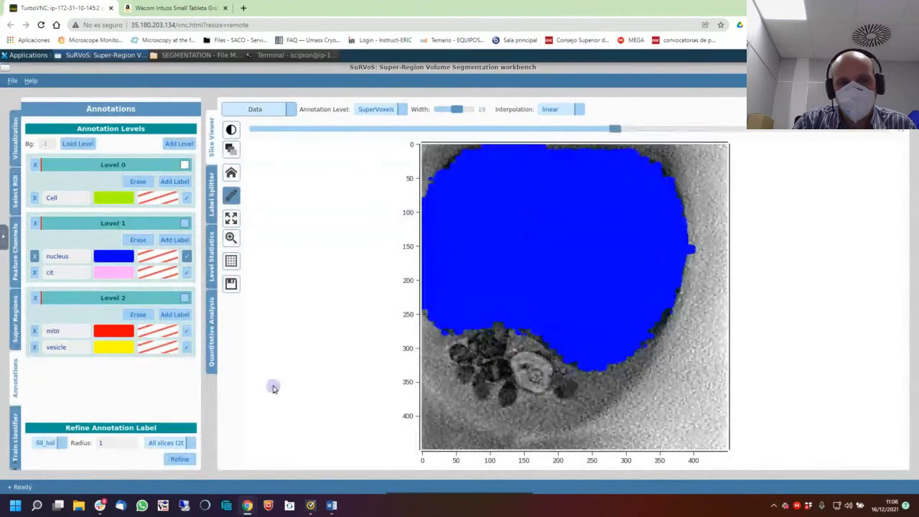
Dilate the nucleus label twice over the whole volume with radius 1.
click(62, 445)
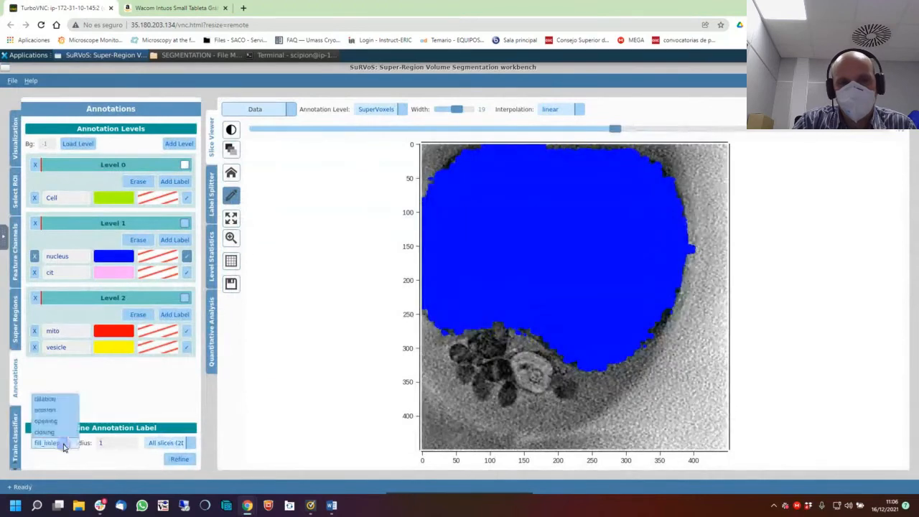
click(63, 399)
click(169, 443)
click(176, 454)
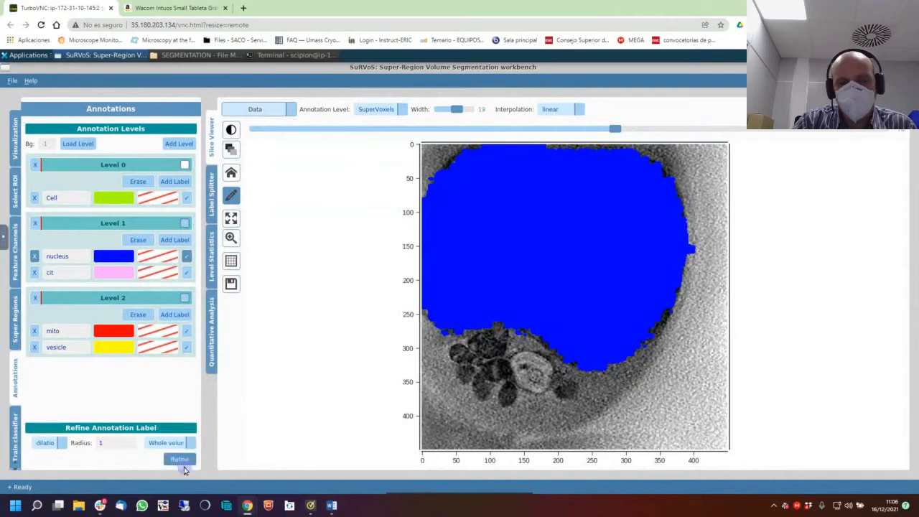
click(180, 459)
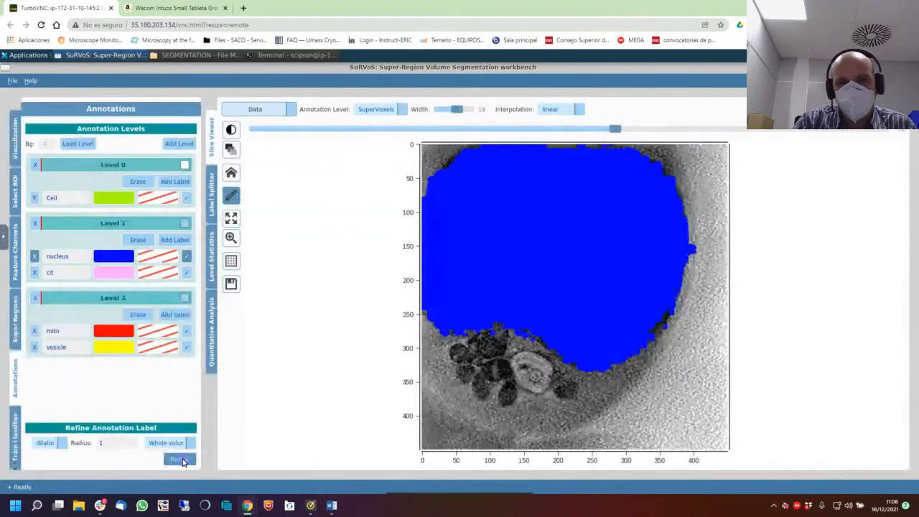
click(180, 459)
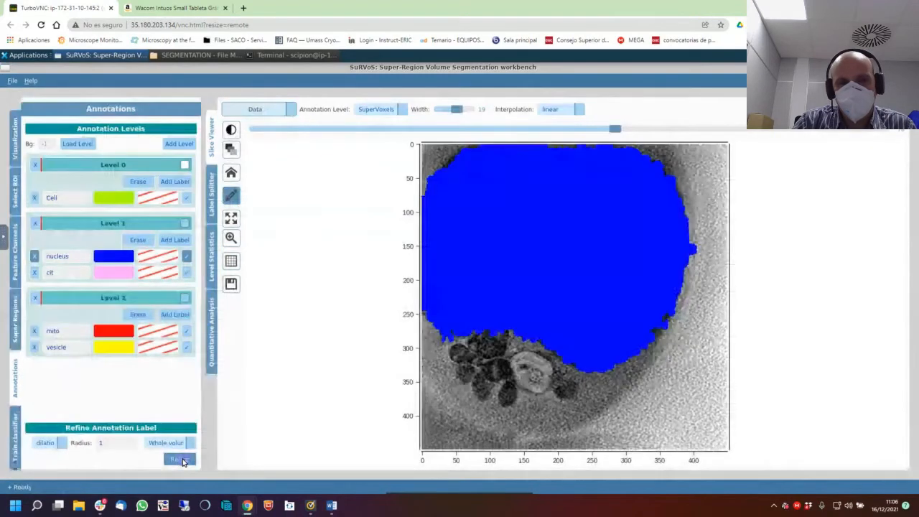
Dilate the nucleus label once more and erode it over the whole volume with radius 1, checking the upper slices.
click(180, 460)
click(45, 443)
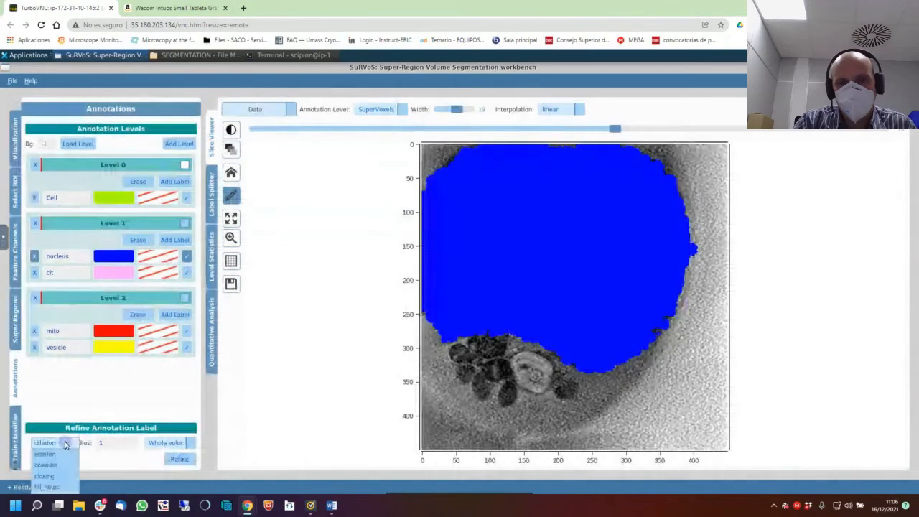
click(55, 453)
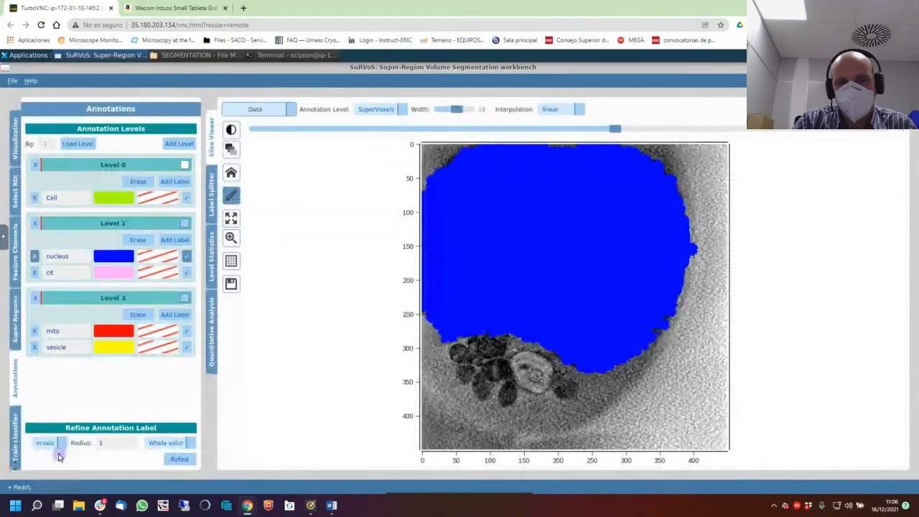
click(180, 461)
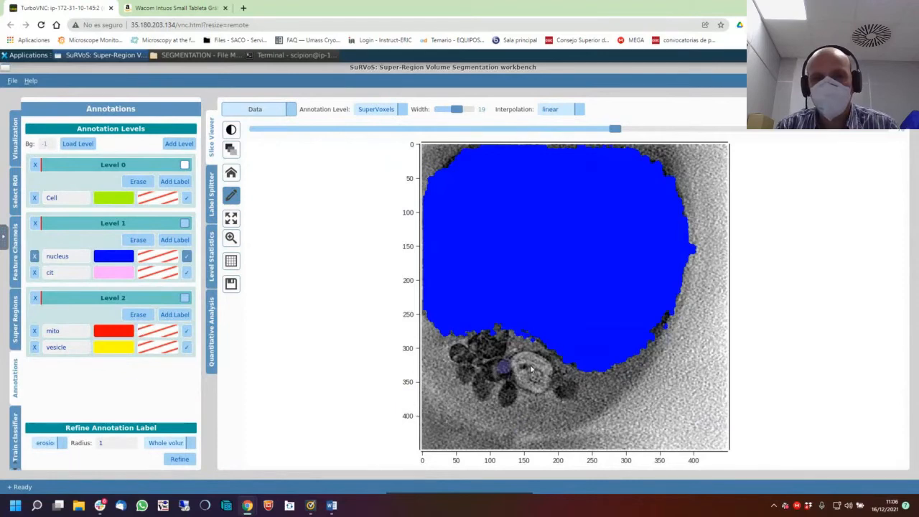
scroll(658, 329, up, 20)
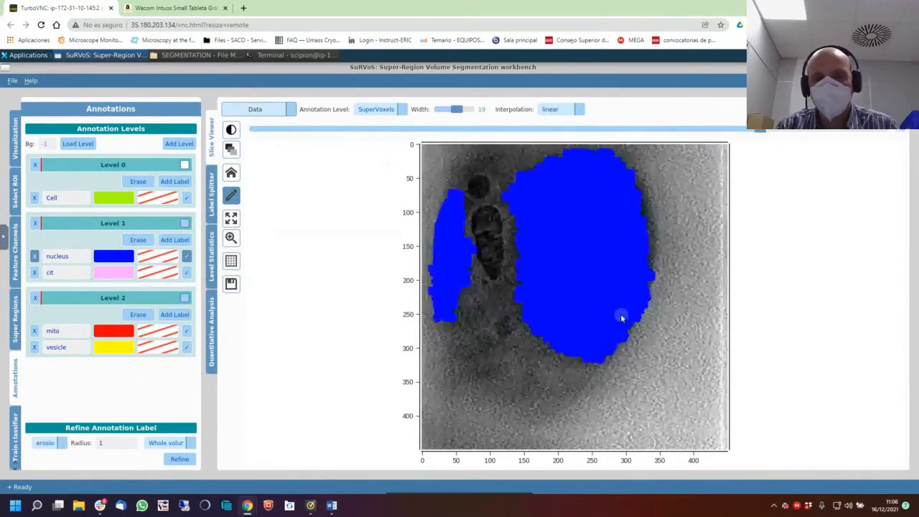
scroll(620, 314, up, 8)
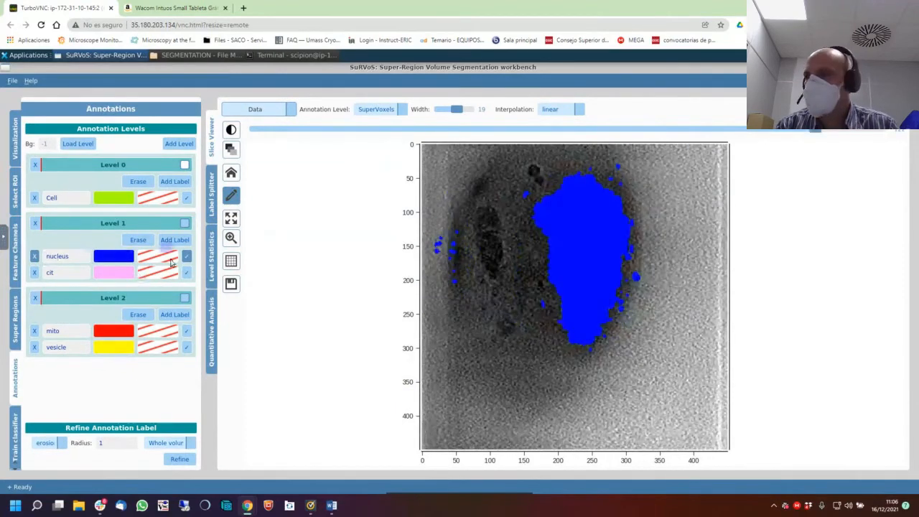
scroll(540, 289, down, 19)
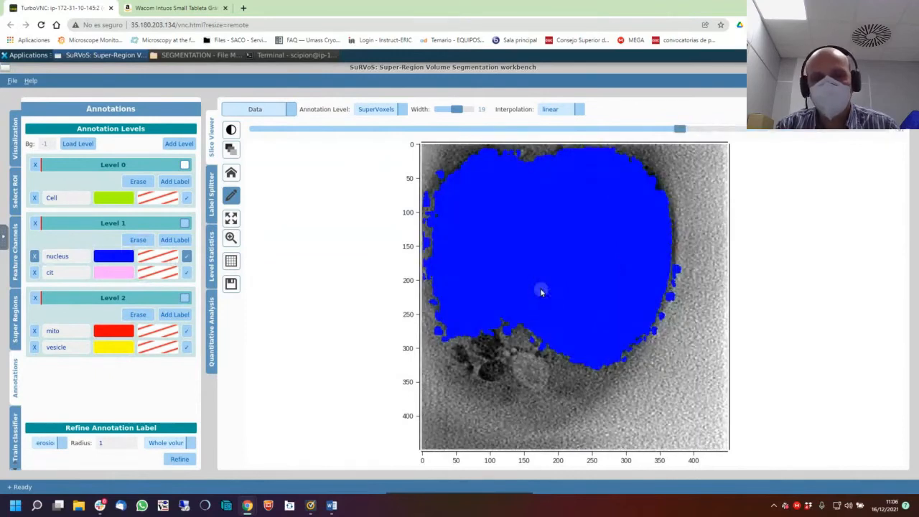
scroll(552, 332, up, 8)
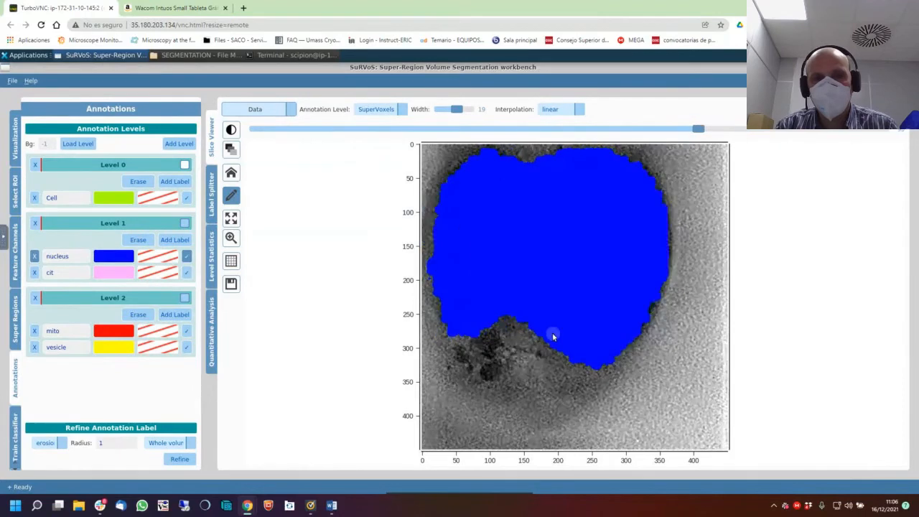
Show the Level 0 annotations over the slice and set the overlay opacity to 65 for Level 0 and 28 for Level 1.
click(230, 149)
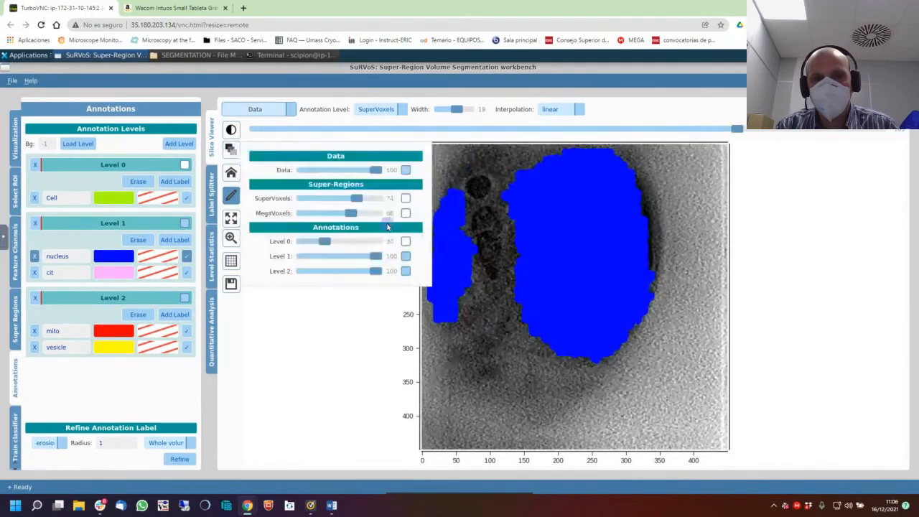
drag(374, 260, 328, 260)
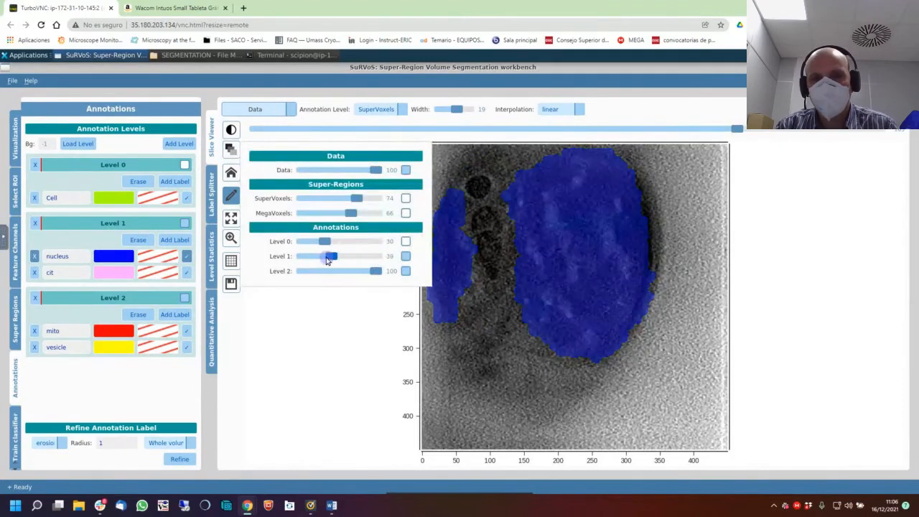
click(406, 241)
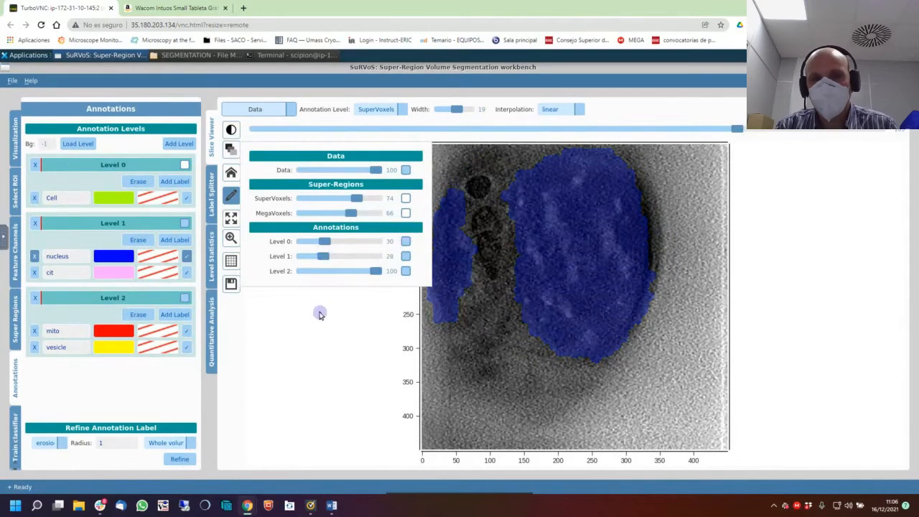
mouse_move(325, 241)
mouse_down()
mouse_move(369, 242)
mouse_move(321, 242)
mouse_up()
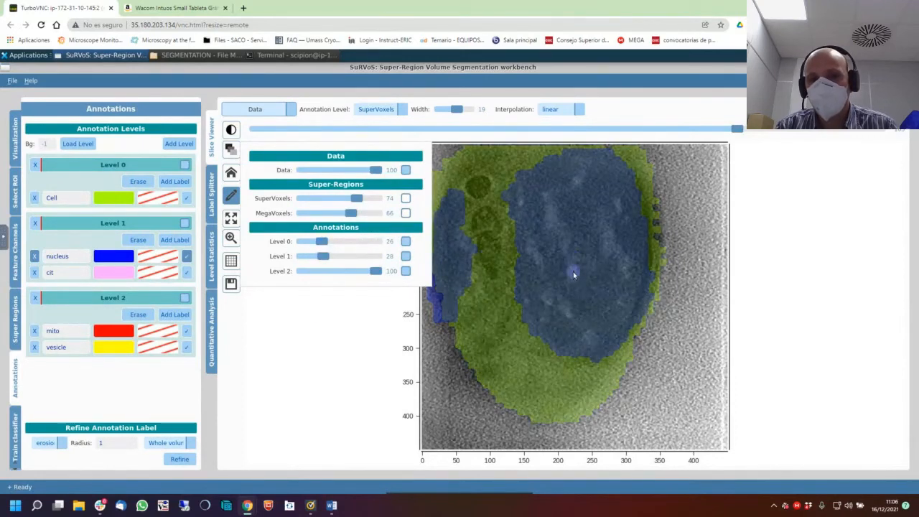
drag(322, 241, 349, 241)
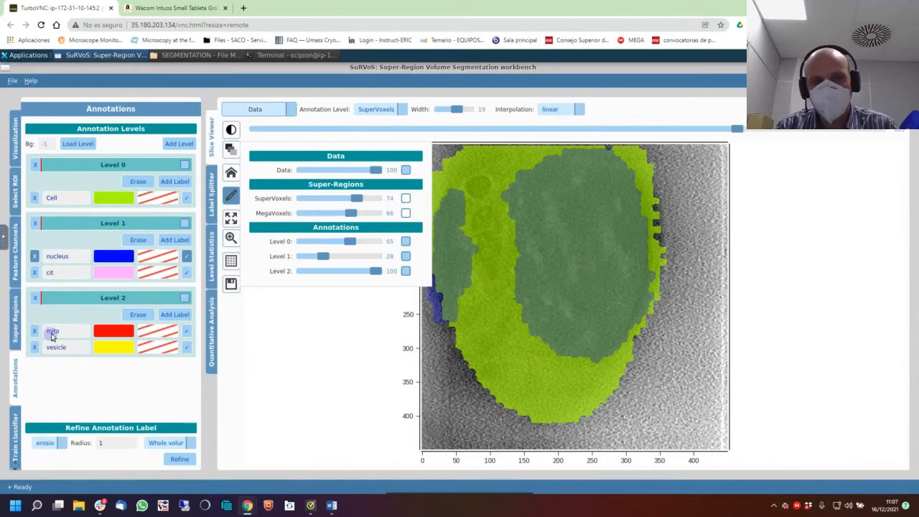
Set the brush width to 5 and mark the two dark organelles between the nucleus regions with the mito label.
click(188, 334)
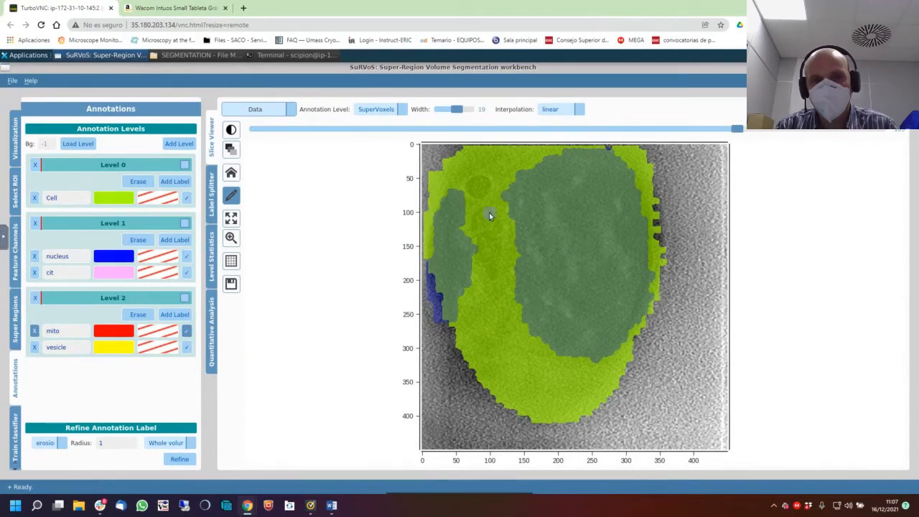
drag(457, 109, 442, 109)
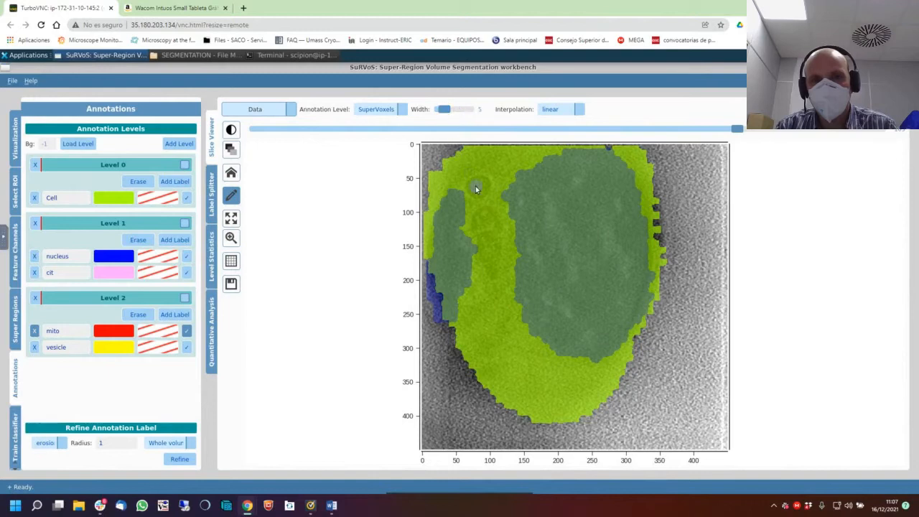
mouse_move(480, 192)
mouse_down()
mouse_move(476, 183)
mouse_move(468, 188)
mouse_move(479, 191)
mouse_up()
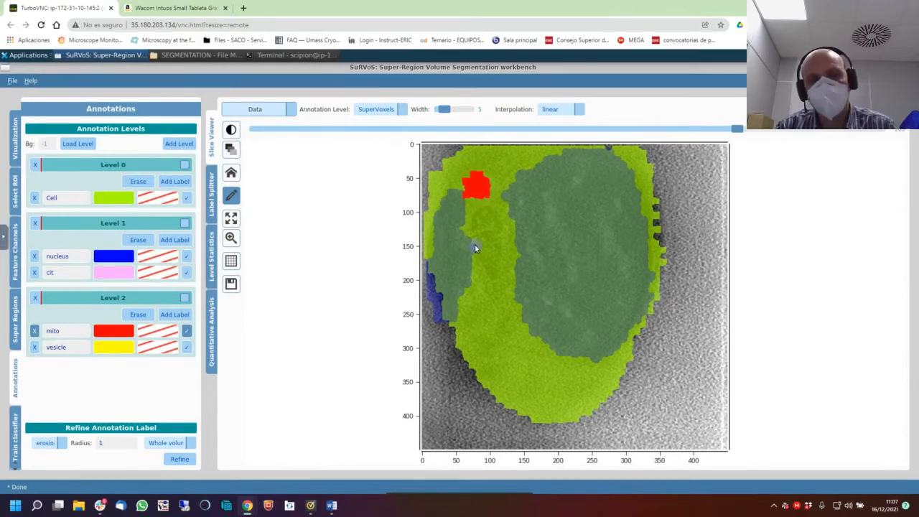
drag(491, 229, 492, 227)
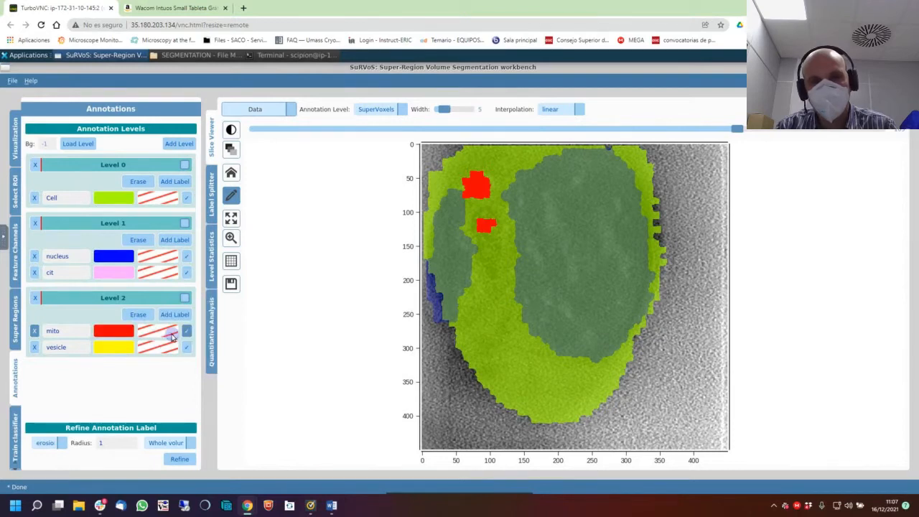
Erase both mito marks from the Level 2 annotations on this slice.
click(138, 315)
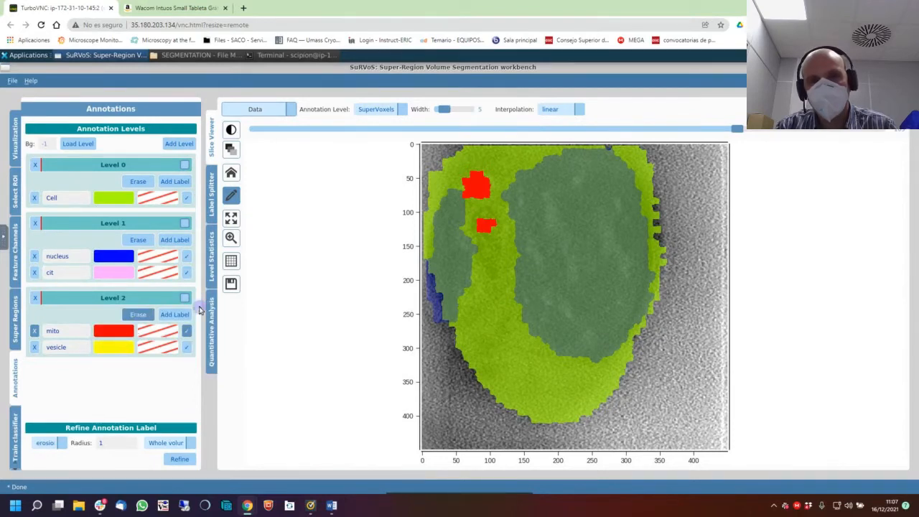
mouse_move(482, 169)
mouse_down()
mouse_move(465, 186)
mouse_move(478, 179)
mouse_move(492, 251)
mouse_move(485, 237)
mouse_up()
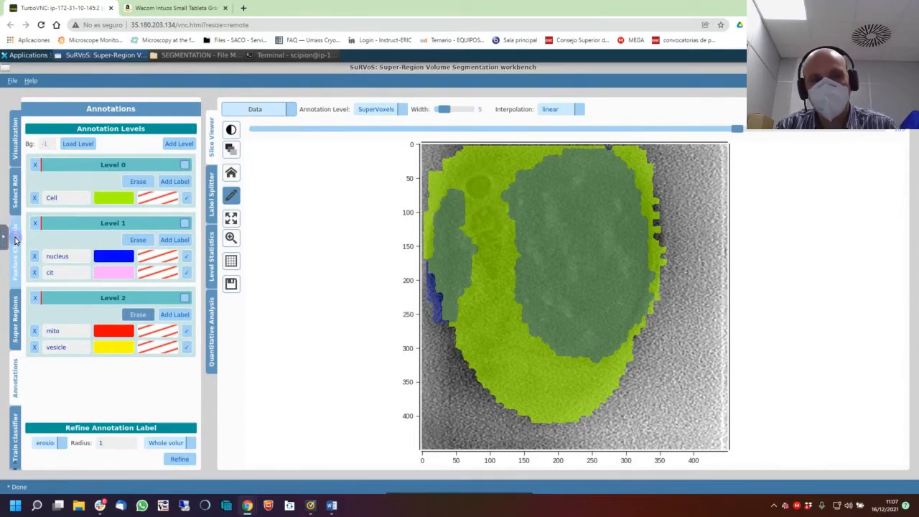
Recompute the supervoxels from the Total Variation channel with a spacing of 2 in z, y and x.
click(15, 194)
click(16, 246)
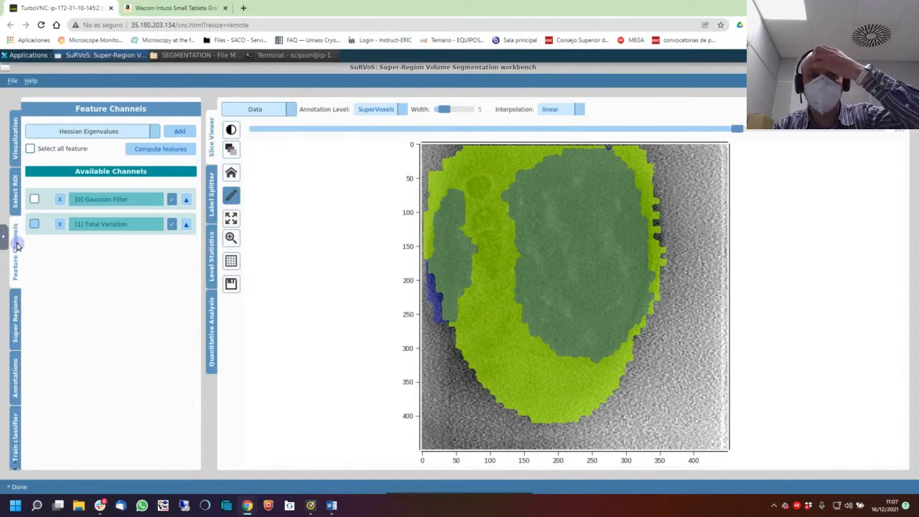
click(15, 313)
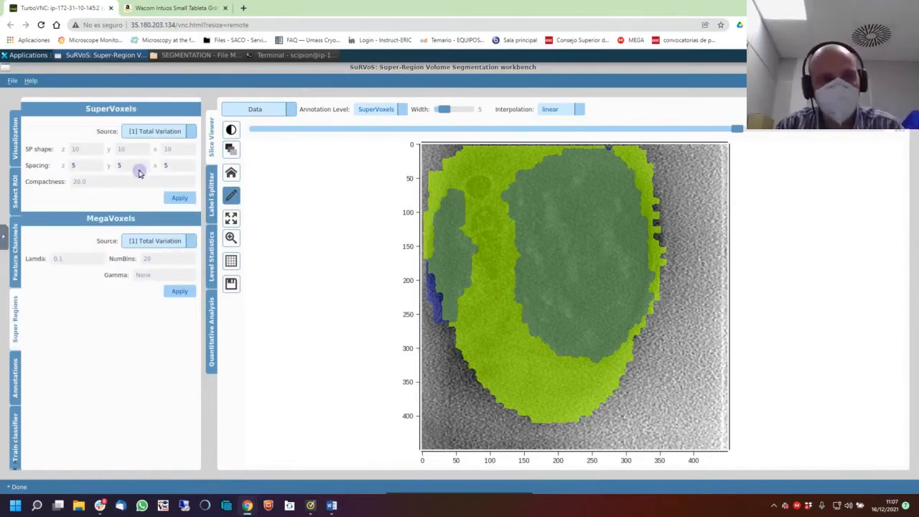
drag(88, 164, 56, 167)
key(BackSpace)
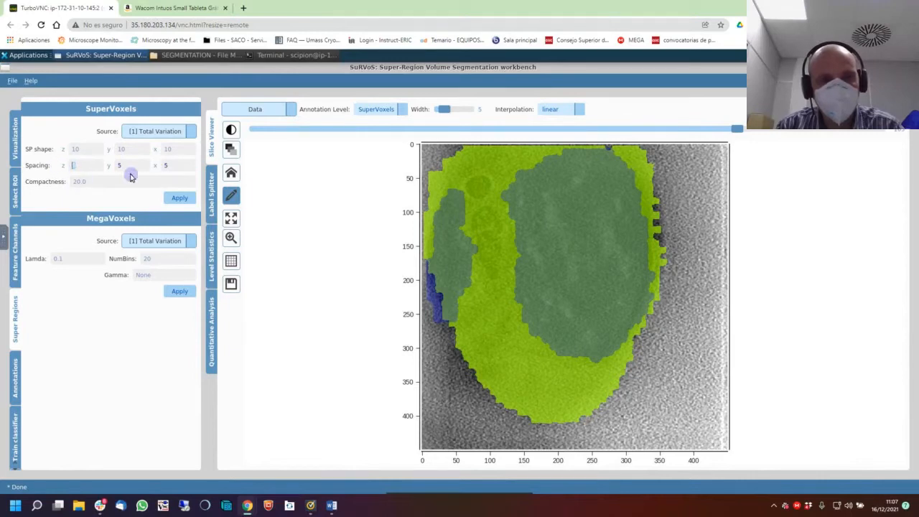
text(2)
drag(139, 165, 113, 165)
text(2)
drag(171, 166, 147, 168)
text(2)
click(179, 199)
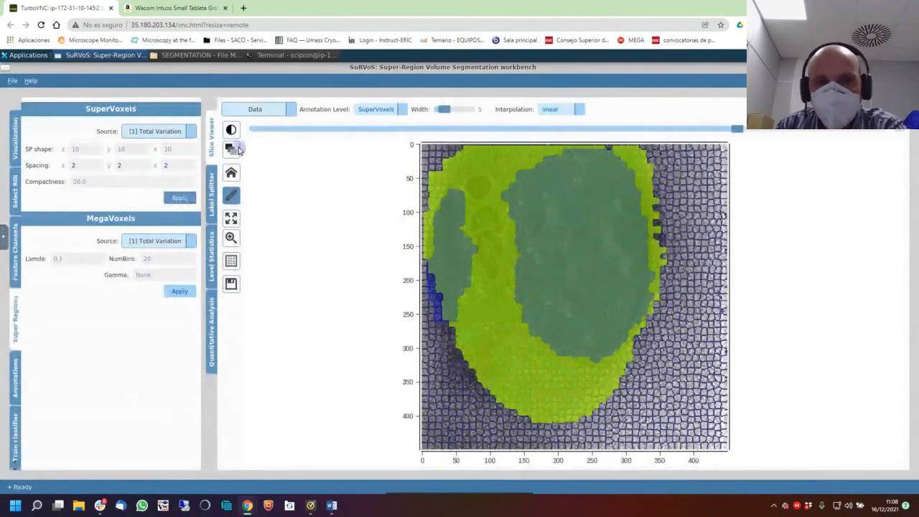
Recompute the supervoxels with a spacing of 6 in z, y and x.
double_click(76, 165)
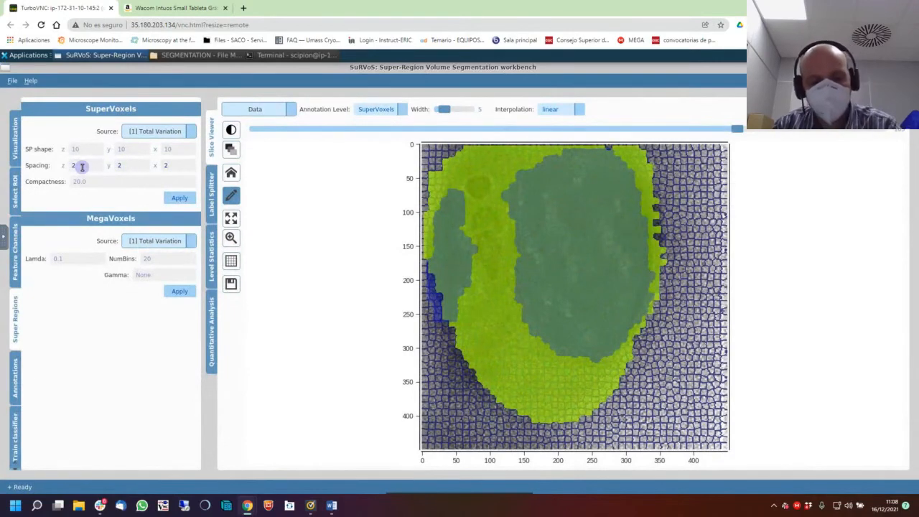
key(BackSpace)
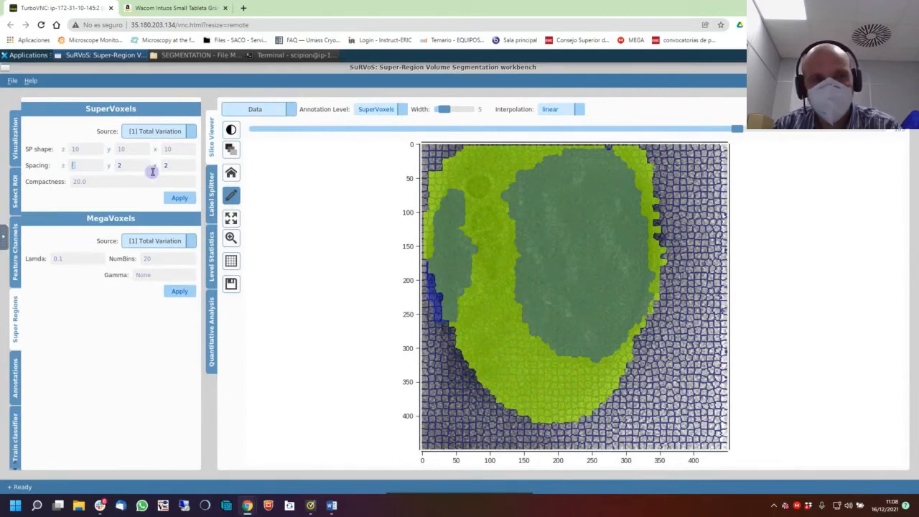
text(6)
drag(146, 166, 117, 165)
text(6)
drag(172, 168, 153, 170)
text(6)
click(183, 199)
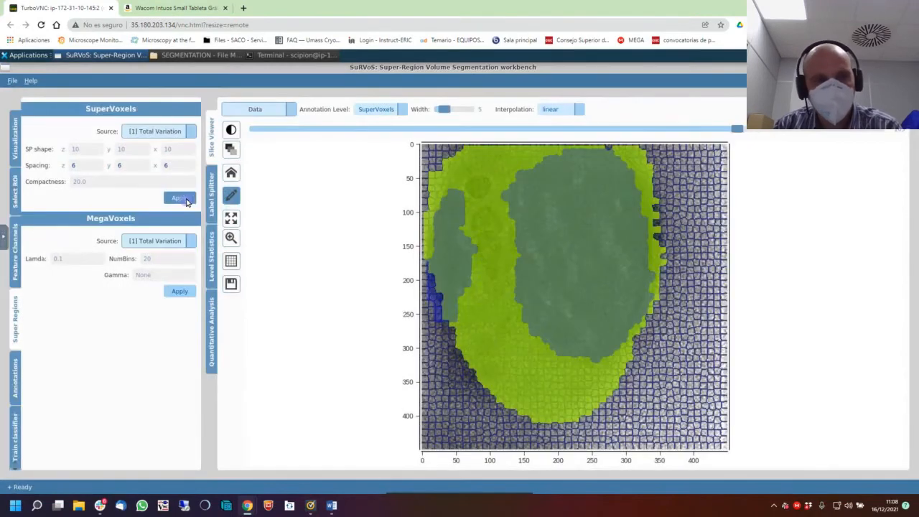
Recompute the supervoxels with a spacing of 1 and an SP shape of 6 in z, y and x.
drag(84, 169, 37, 159)
text(1)
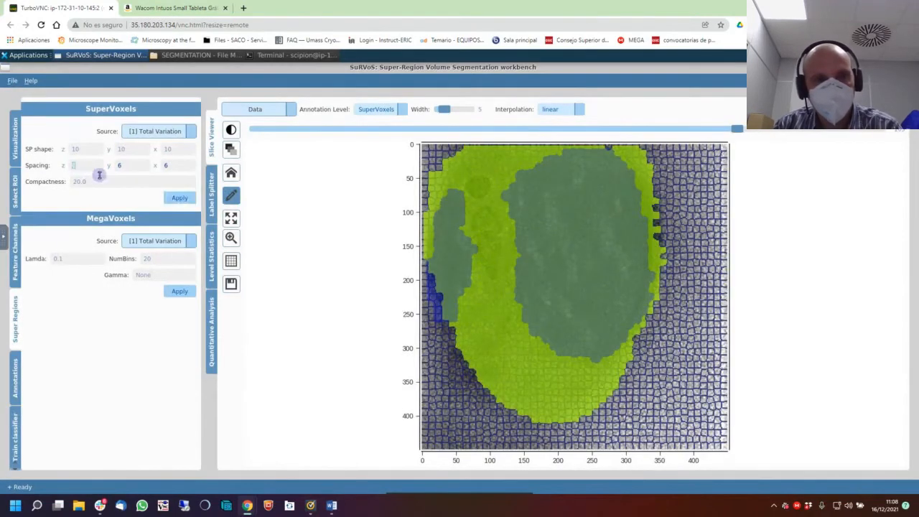
drag(134, 167, 102, 165)
text(1)
drag(182, 167, 155, 163)
text(1)
click(186, 151)
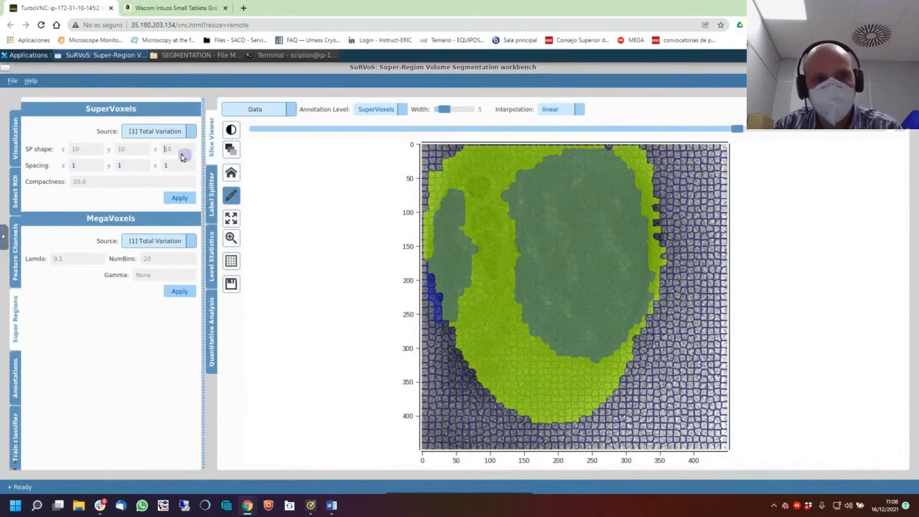
text(6)
click(133, 149)
text(6)
click(82, 148)
text(6)
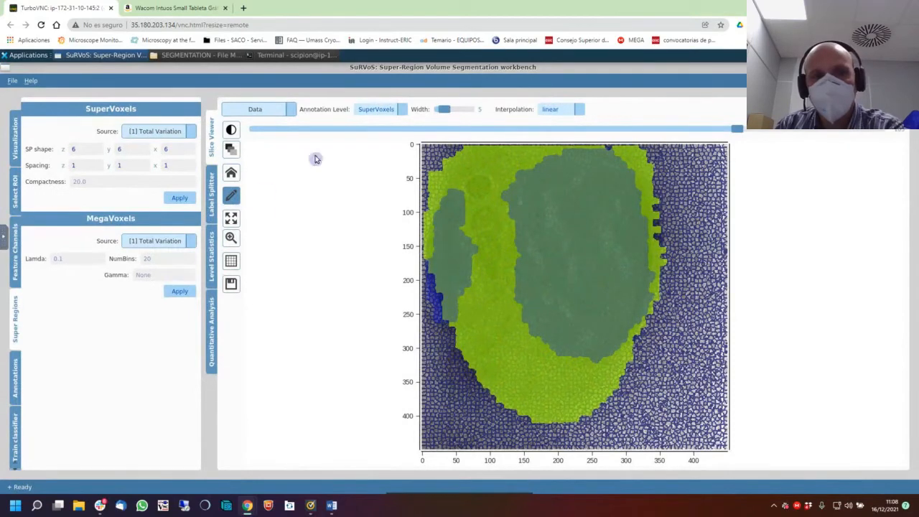
Hide the supervoxel overlay on the slice.
click(271, 109)
click(272, 111)
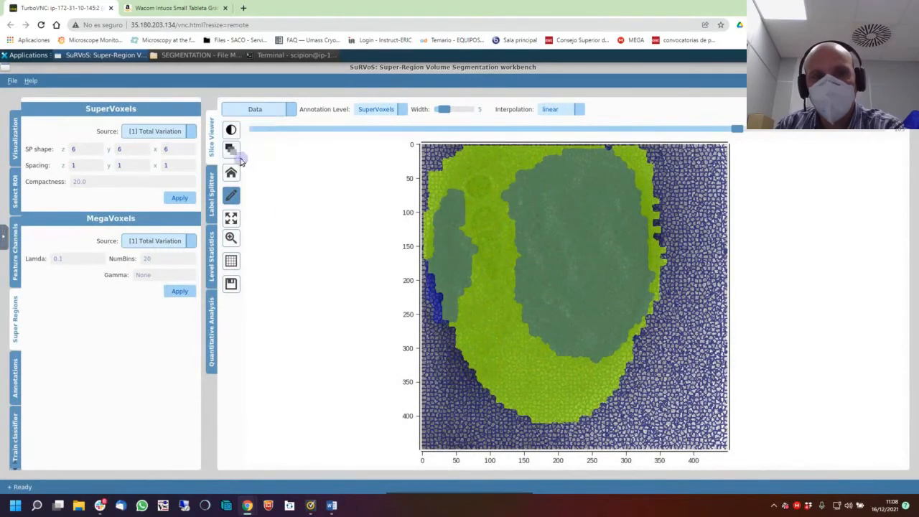
click(230, 148)
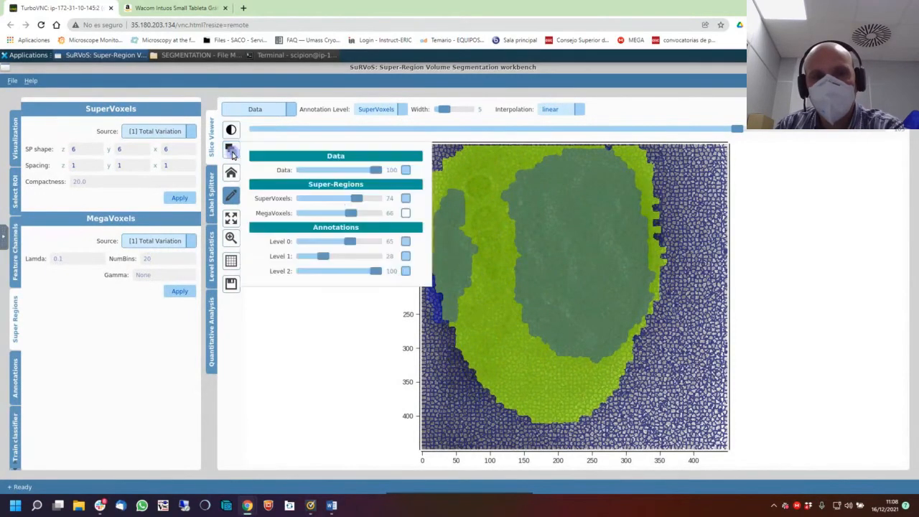
click(406, 198)
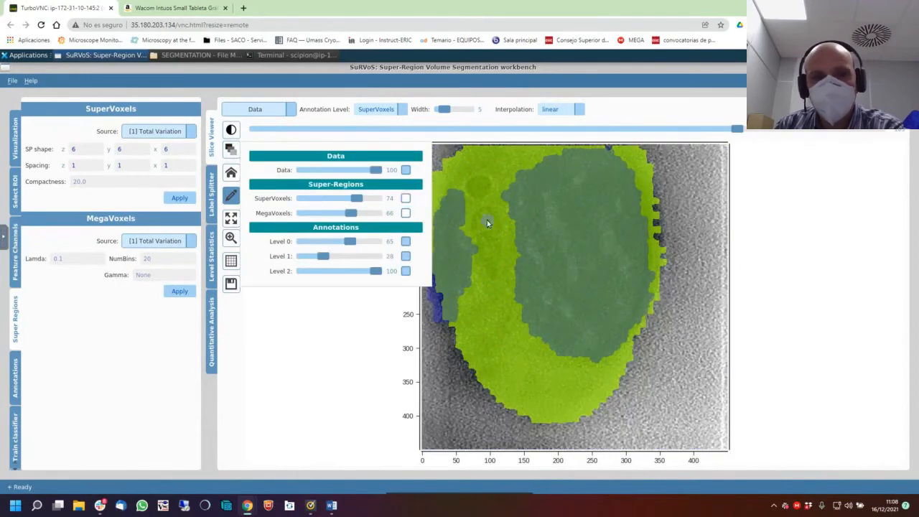
click(472, 204)
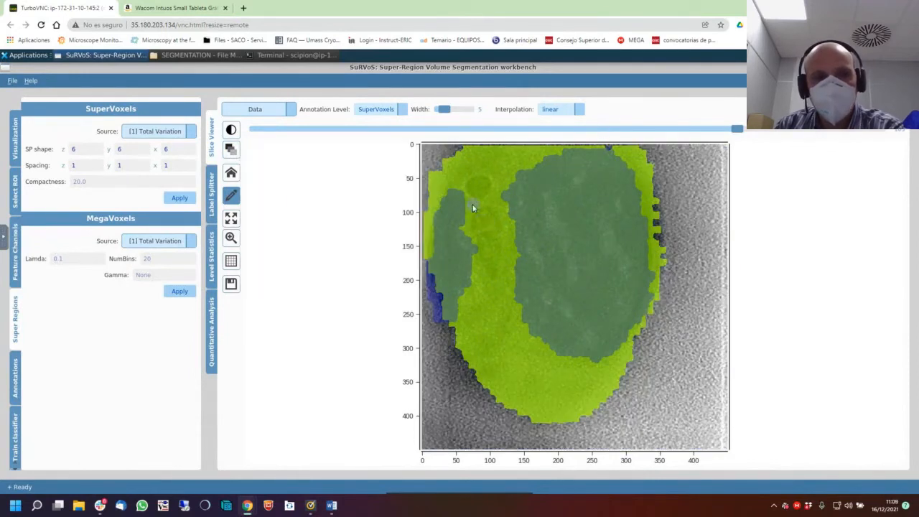
Paint the mito label over the round body near x 85, y 60 and the elongated body below it on the current slice.
click(11, 384)
click(187, 332)
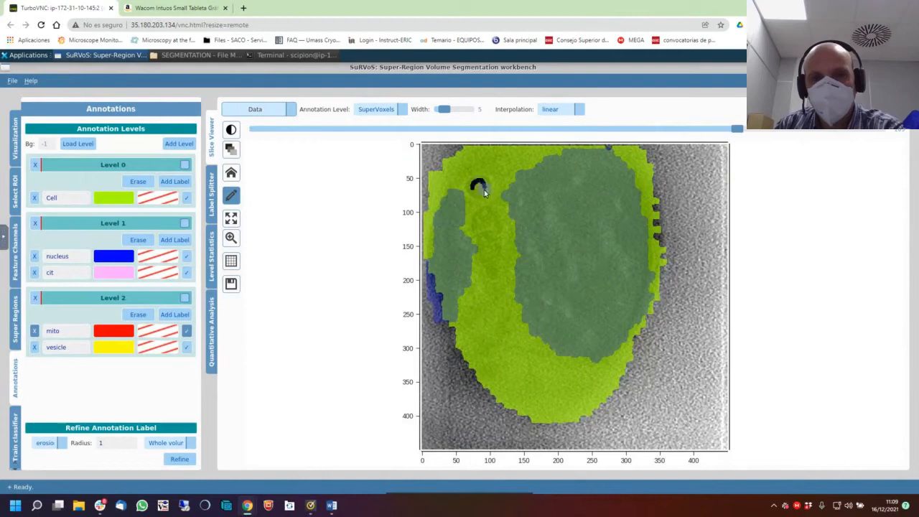
mouse_move(483, 198)
mouse_down()
mouse_move(474, 181)
mouse_move(484, 202)
mouse_up()
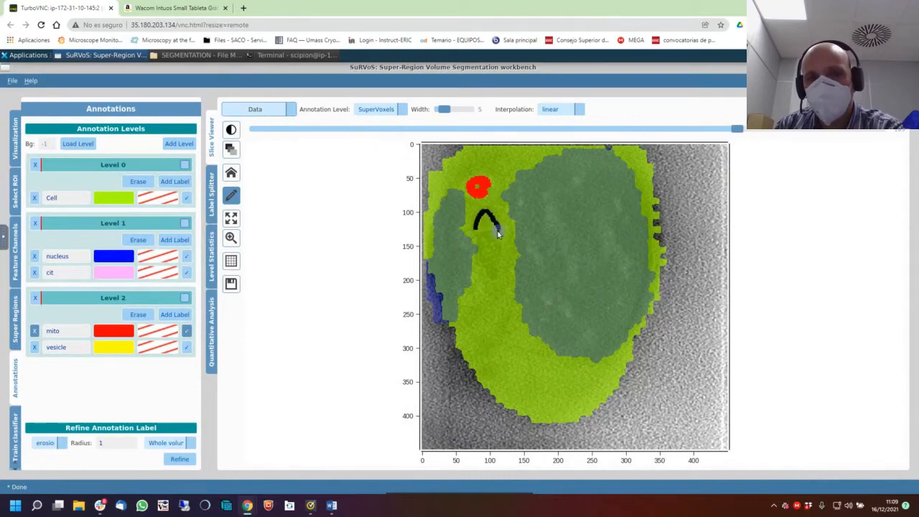
drag(497, 253, 491, 282)
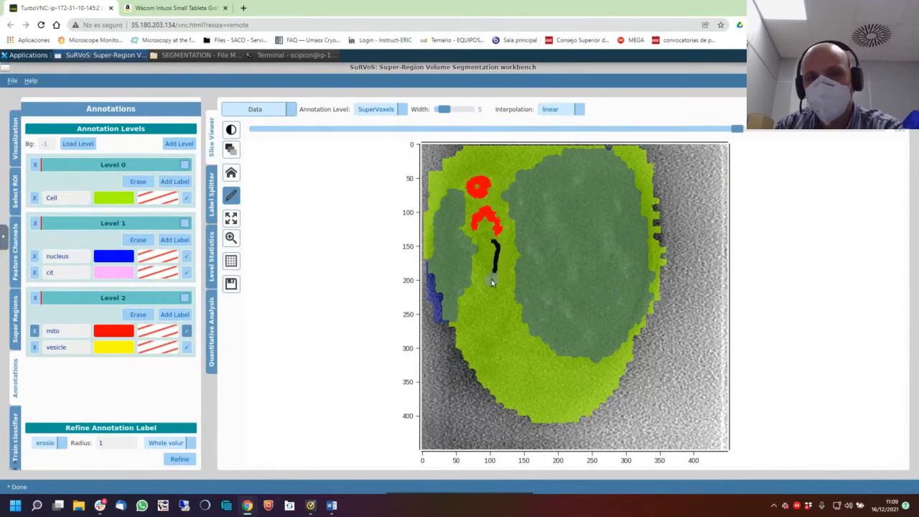
drag(492, 241, 488, 238)
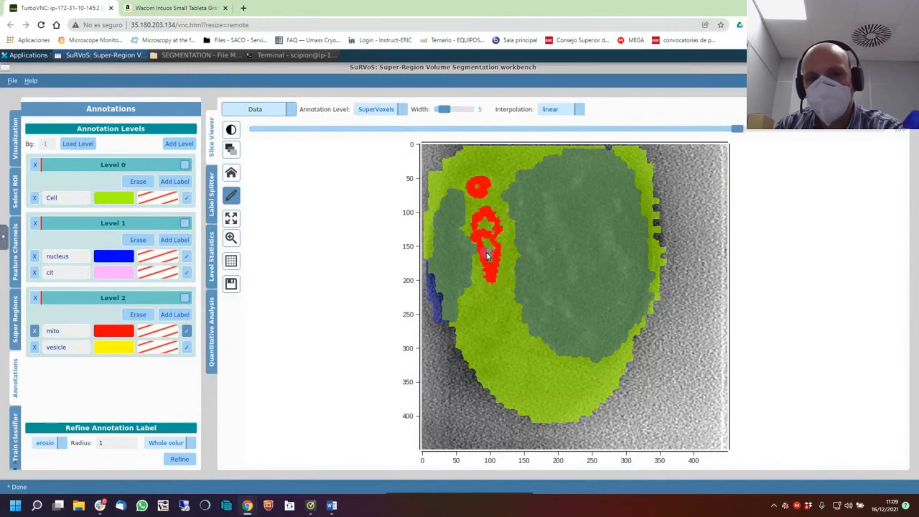
On a higher slice, outline the elongated body as mito and mark the round body above it and the small one near x 120, y 265.
scroll(486, 256, up, 5)
scroll(486, 252, up, 2)
mouse_move(473, 231)
mouse_down()
mouse_move(481, 209)
mouse_move(500, 233)
mouse_up()
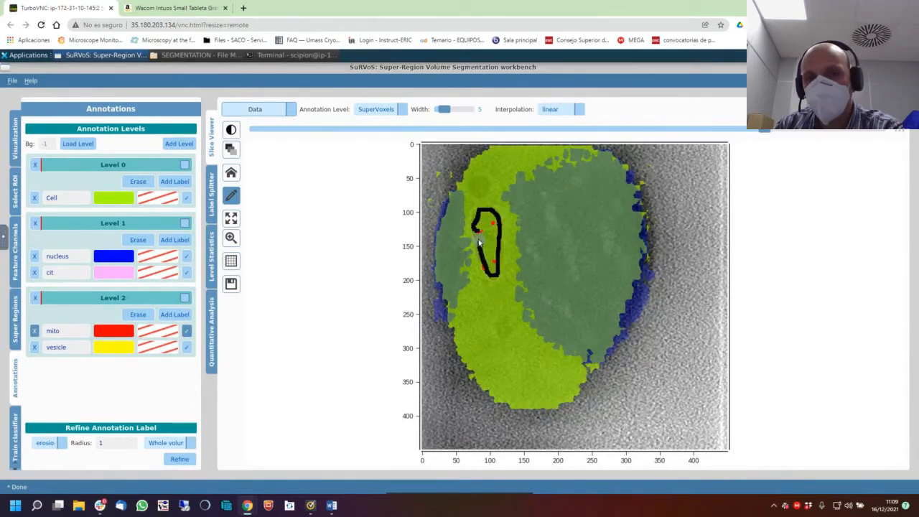
drag(478, 230, 489, 269)
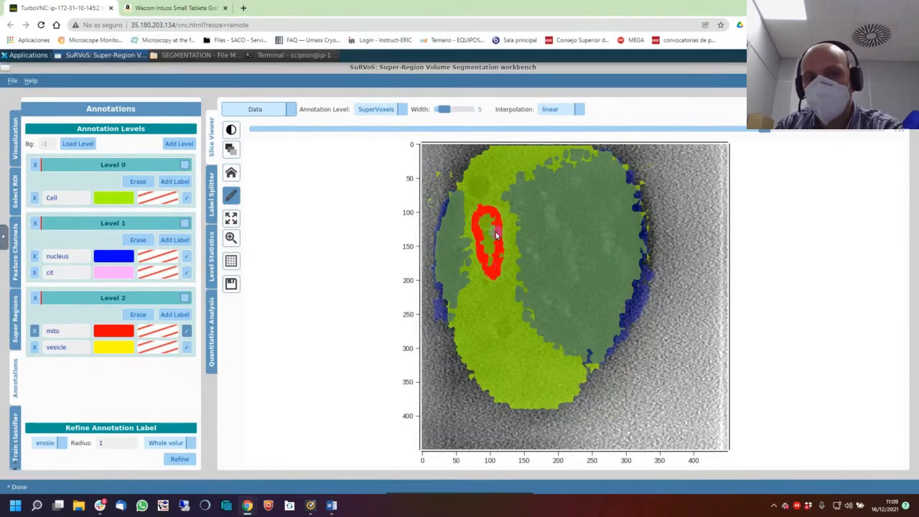
drag(480, 187, 481, 195)
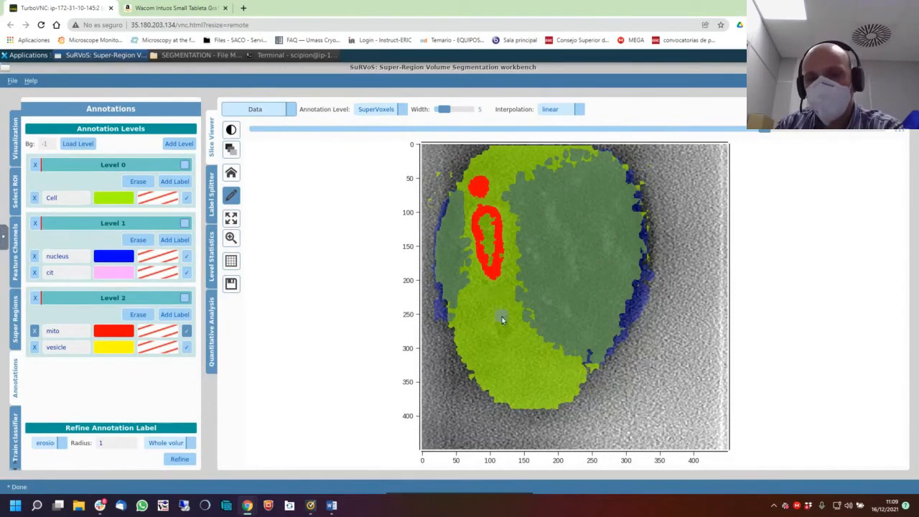
drag(502, 323, 502, 330)
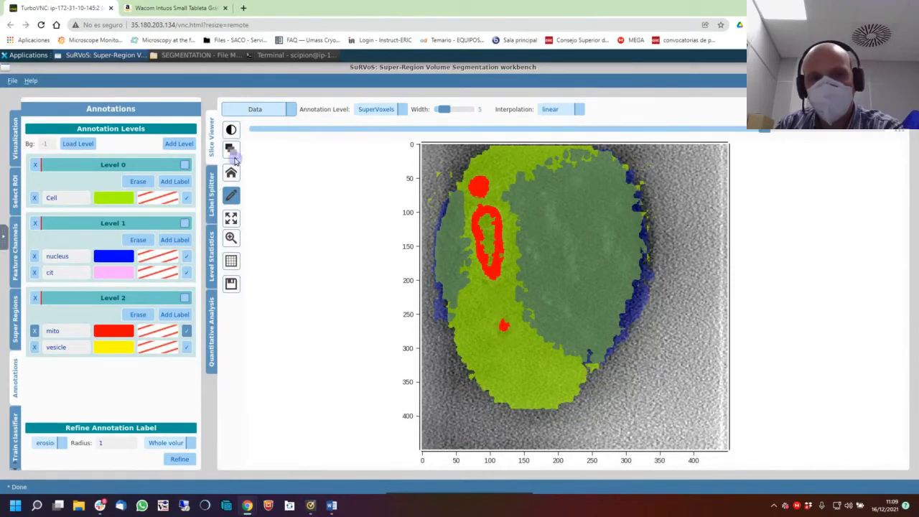
Hide the Level 0 and Level 1 annotation overlays, keeping Level 2 over the data.
click(230, 149)
click(406, 243)
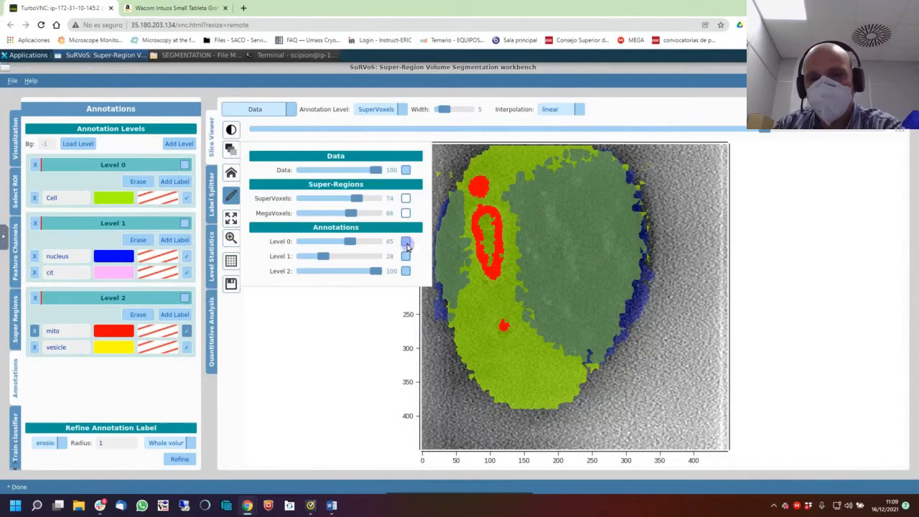
click(406, 257)
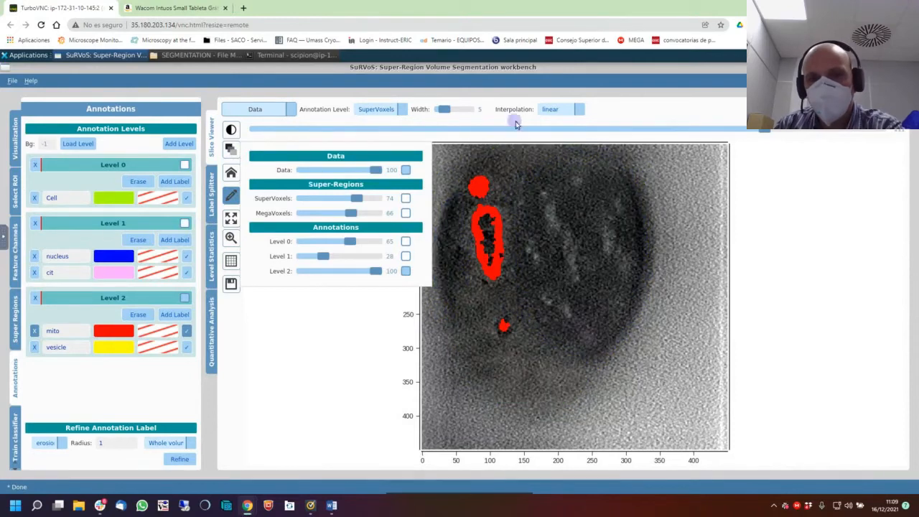
click(536, 130)
On a lower slice, paint mito over the round body near y 60 and the narrow elongated body between about y 145 and 205.
scroll(508, 273, down, 9)
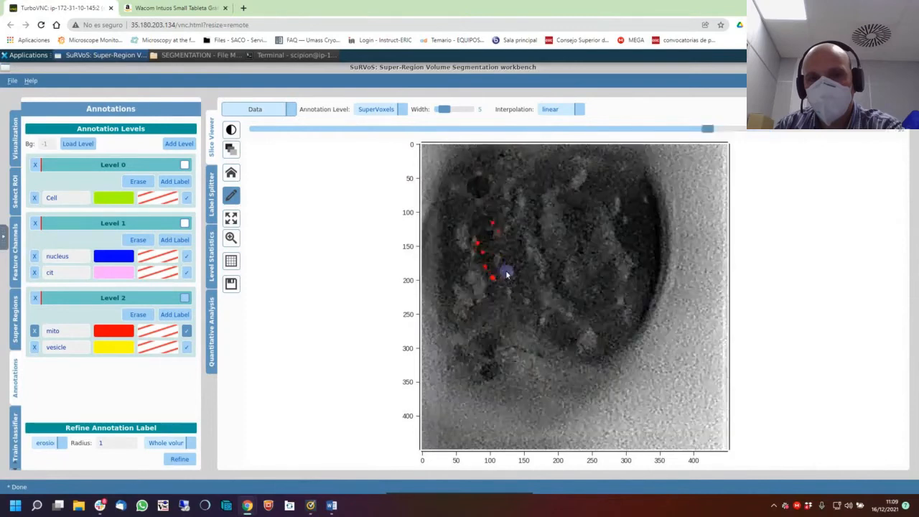
drag(481, 193, 476, 185)
drag(480, 241, 488, 285)
scroll(503, 343, up, 1)
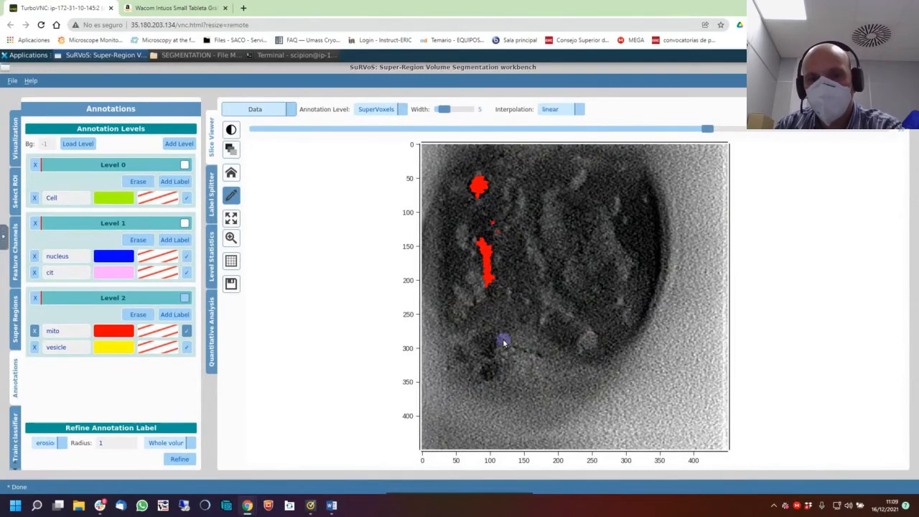
Extend the mito annotation of the elongated body through higher slices, up to a small spot near x 100, y 165.
scroll(503, 343, up, 2)
mouse_move(482, 254)
mouse_down()
mouse_move(493, 269)
mouse_move(499, 246)
mouse_move(486, 208)
mouse_move(498, 221)
mouse_move(476, 231)
mouse_move(493, 276)
mouse_move(486, 208)
mouse_move(493, 221)
mouse_move(483, 248)
mouse_up()
scroll(485, 226, up, 10)
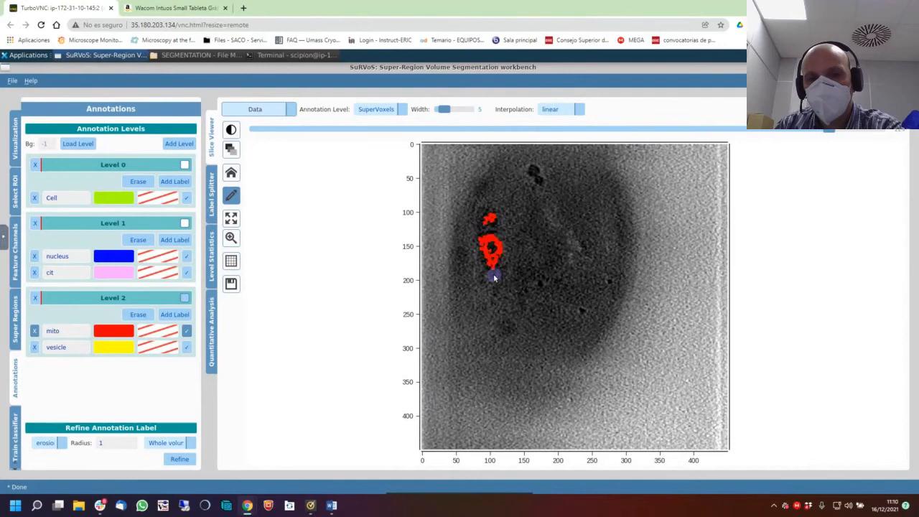
scroll(494, 277, up, 4)
scroll(494, 277, up, 4)
click(491, 258)
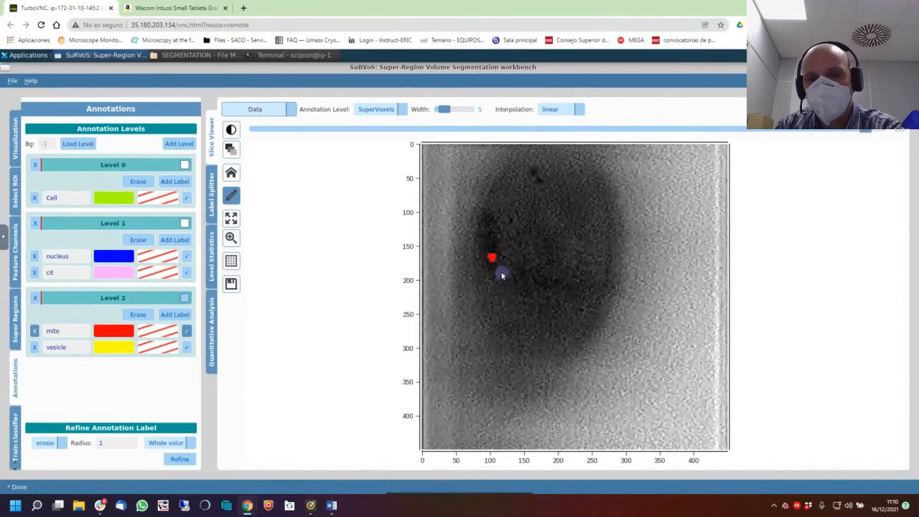
On a much lower slice, paint mito over the dark organelle at the upper edge of the cluster, near x 100, y 290.
scroll(503, 274, down, 5)
scroll(502, 275, down, 5)
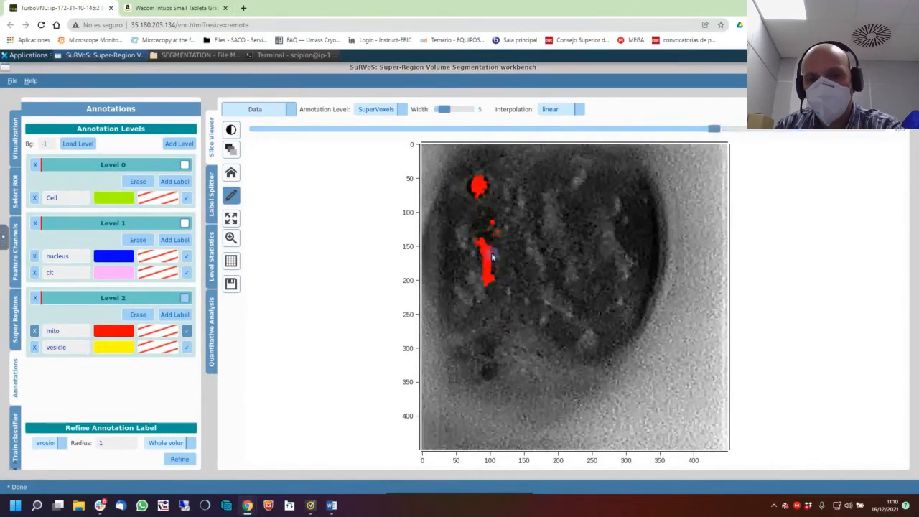
scroll(494, 336, down, 5)
scroll(494, 338, down, 20)
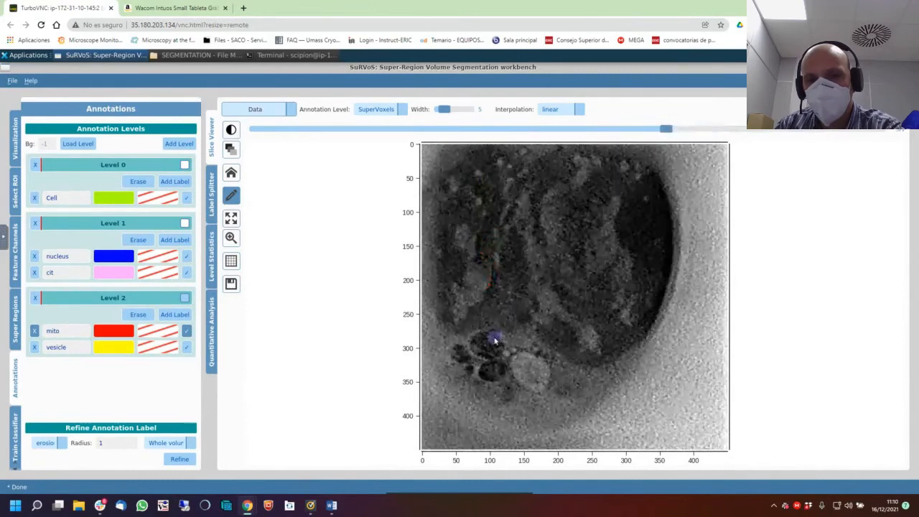
scroll(488, 350, down, 5)
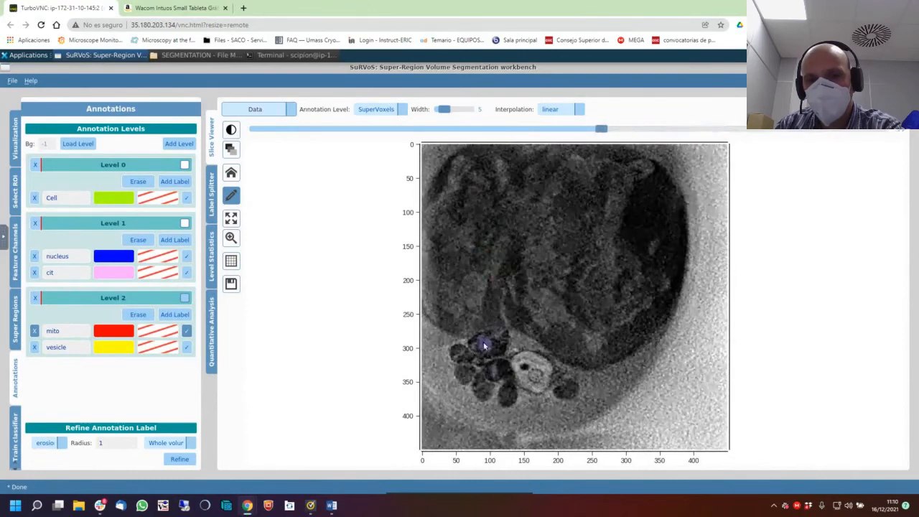
mouse_move(485, 345)
mouse_down()
mouse_move(506, 336)
mouse_move(500, 354)
mouse_move(466, 343)
mouse_up()
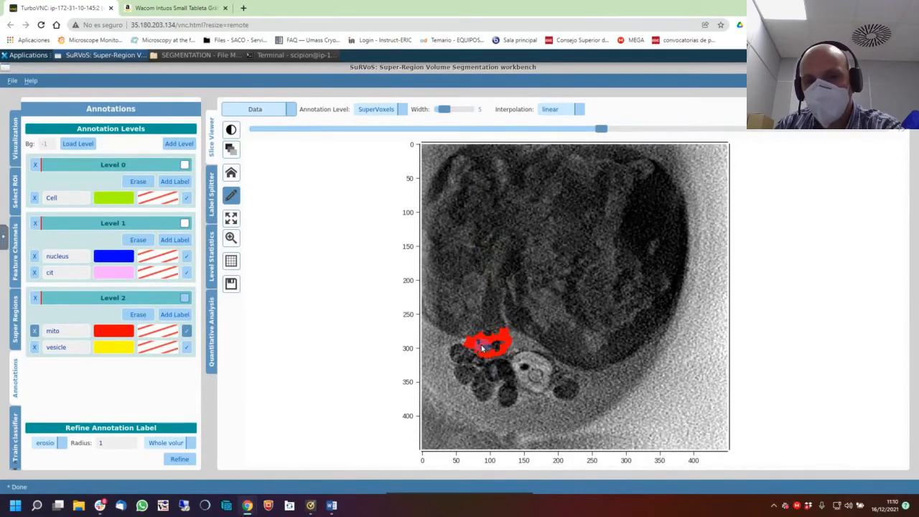
Paint mito over the dark organelle near x 105, y 335 and the adjoining ring-shaped body on a nearby slice.
scroll(495, 359, up, 6)
scroll(496, 361, up, 1)
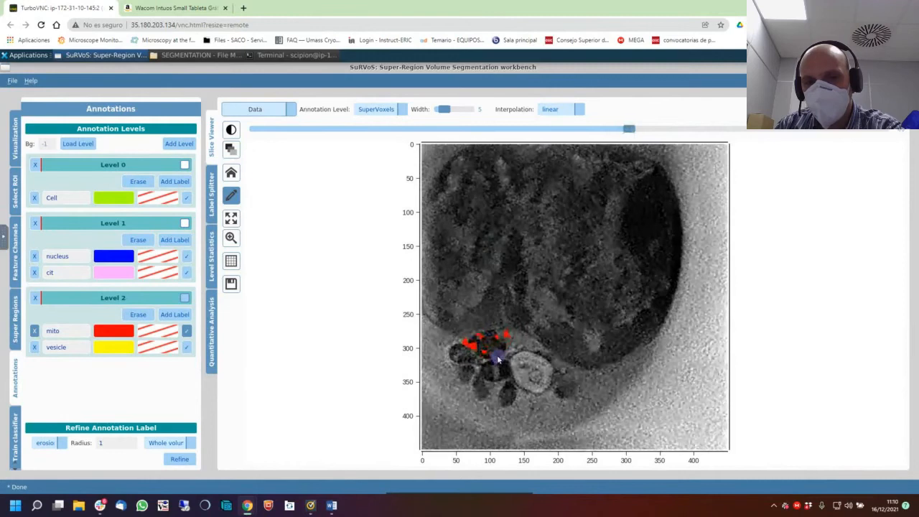
scroll(502, 363, down, 4)
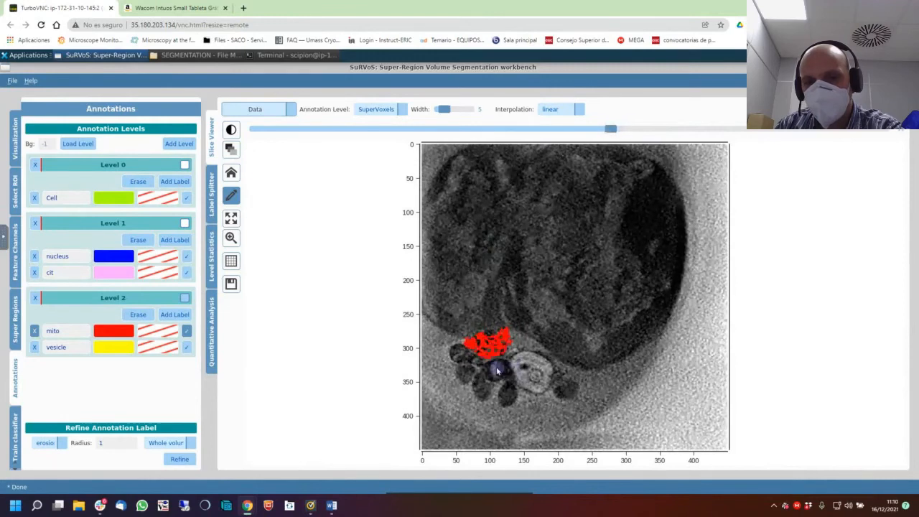
mouse_move(496, 366)
mouse_down()
mouse_move(483, 368)
mouse_move(535, 388)
mouse_move(550, 366)
mouse_move(532, 355)
mouse_move(514, 366)
mouse_move(515, 382)
mouse_move(540, 382)
mouse_up()
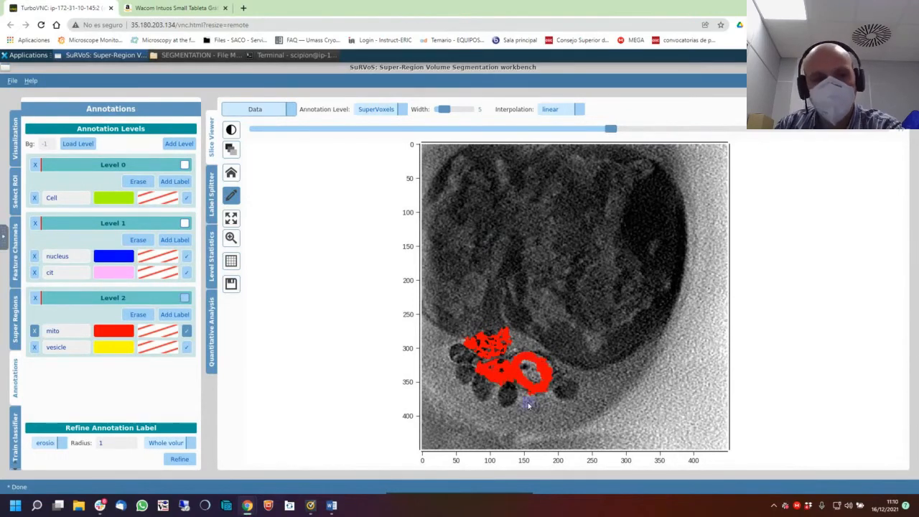
drag(522, 360, 529, 370)
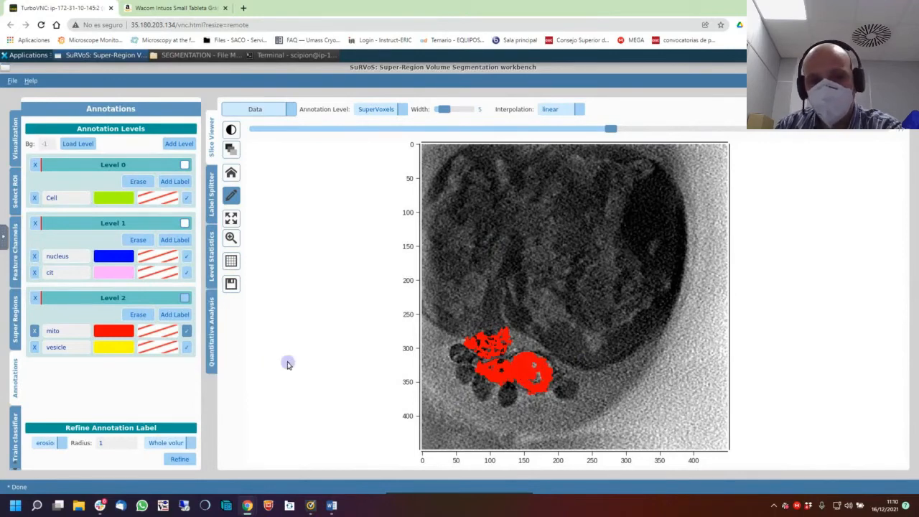
Relabel the whole ring-shaped body near x 165, y 335 as vesicle.
click(187, 348)
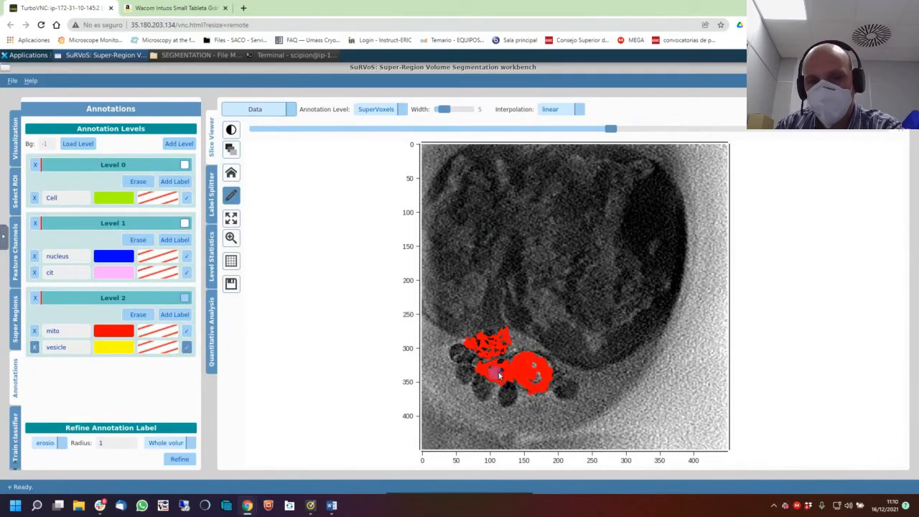
mouse_move(521, 370)
mouse_down()
mouse_move(516, 355)
mouse_move(536, 351)
mouse_move(552, 369)
mouse_move(515, 361)
mouse_move(531, 387)
mouse_move(549, 373)
mouse_move(530, 356)
mouse_move(534, 380)
mouse_move(524, 368)
mouse_move(545, 363)
mouse_up()
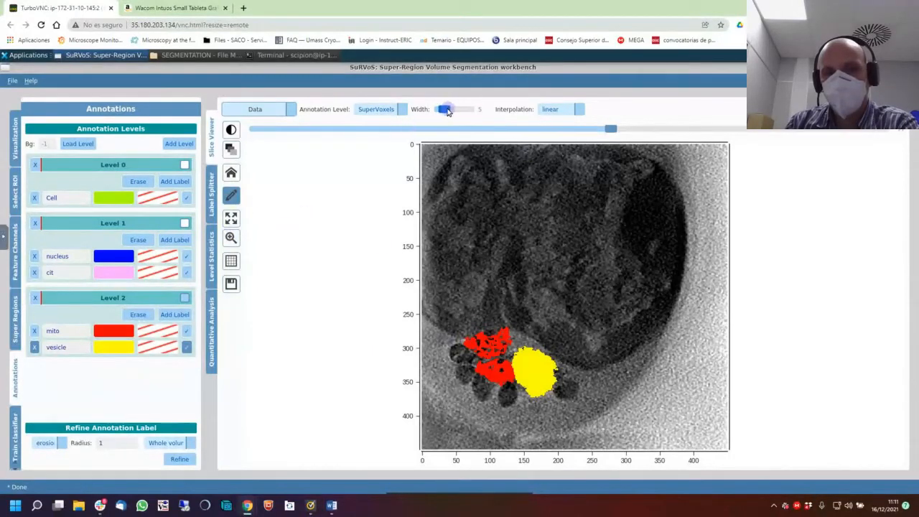
Paint mito over the remaining small dark organelles around the cluster, including the one on the vesicle's far side near x 210, y 360.
click(186, 333)
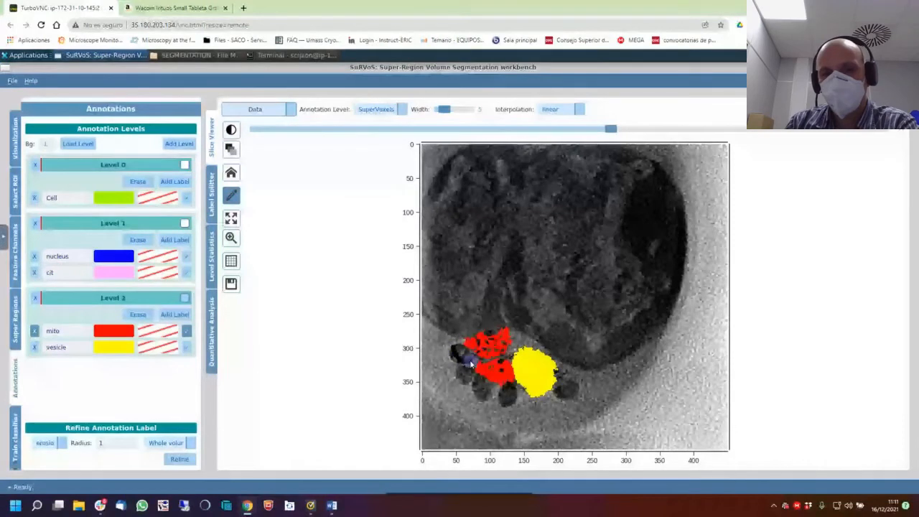
drag(471, 362, 465, 373)
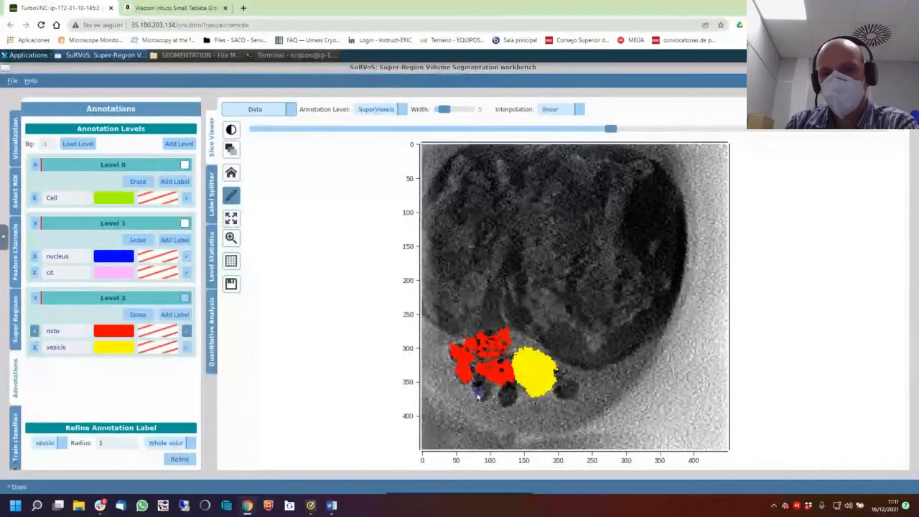
mouse_move(508, 388)
mouse_down()
mouse_move(505, 402)
mouse_move(512, 391)
mouse_up()
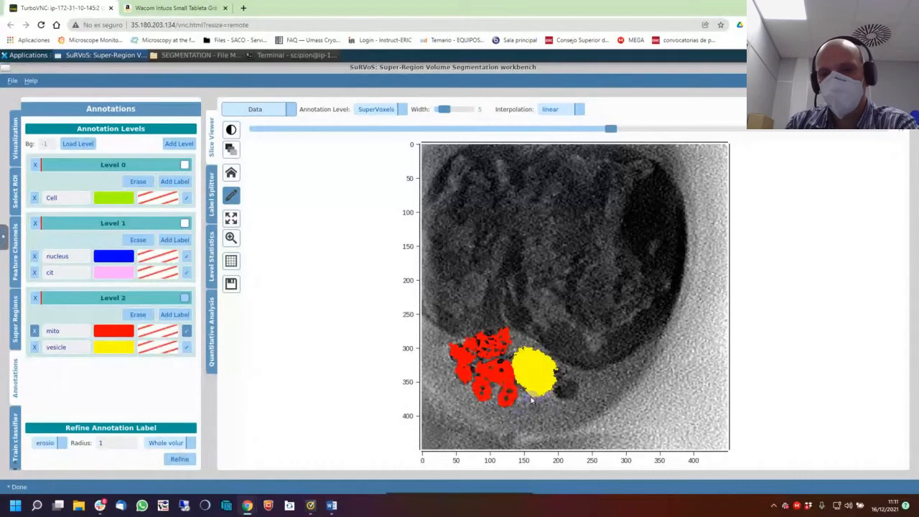
drag(569, 399, 564, 386)
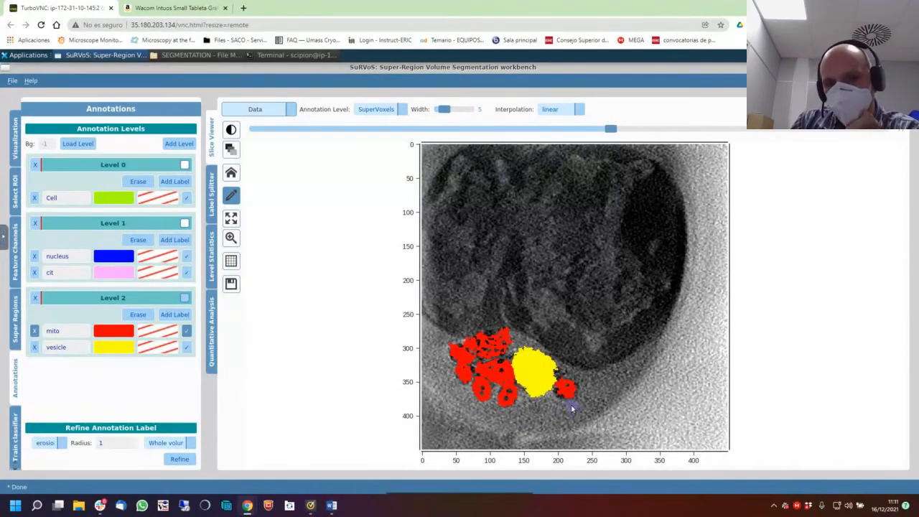
On another slice of the cluster, outline the two large dark organelles as mito and mark the small ones near y 310 and y 370.
scroll(571, 407, down, 3)
scroll(569, 406, down, 2)
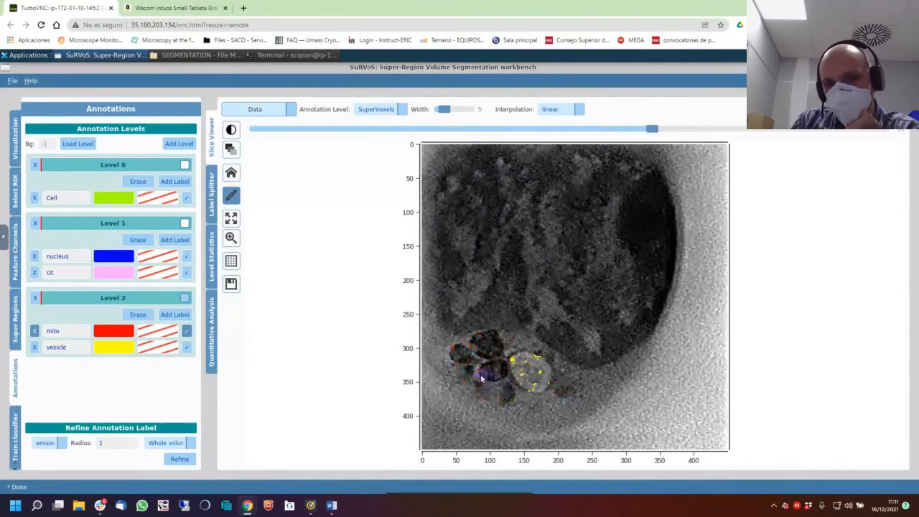
mouse_move(508, 372)
mouse_down()
mouse_move(480, 369)
mouse_move(507, 368)
mouse_up()
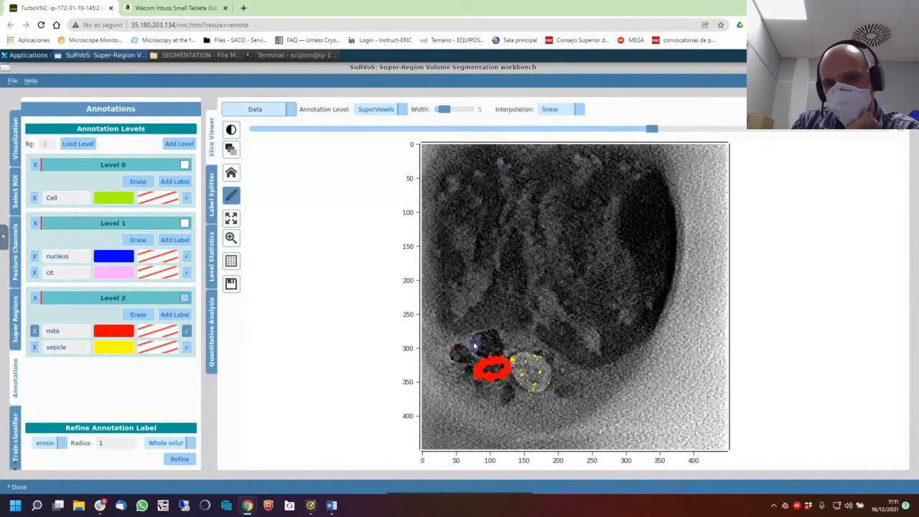
mouse_move(501, 350)
mouse_down()
mouse_move(483, 363)
mouse_move(466, 343)
mouse_move(456, 350)
mouse_move(471, 358)
mouse_up()
drag(510, 402, 509, 402)
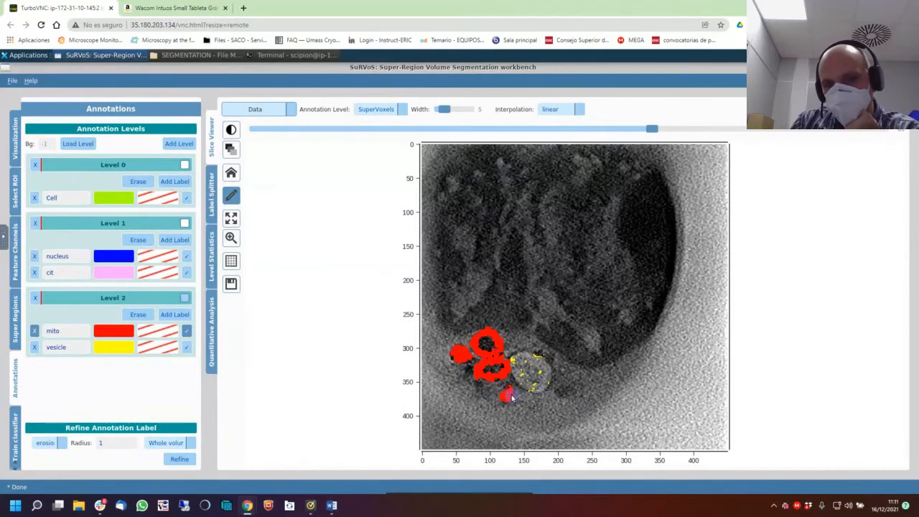
On a slice near the end of the cluster, outline its two large organelles as mito and mark the small ones beside them.
scroll(511, 398, down, 3)
scroll(511, 398, down, 5)
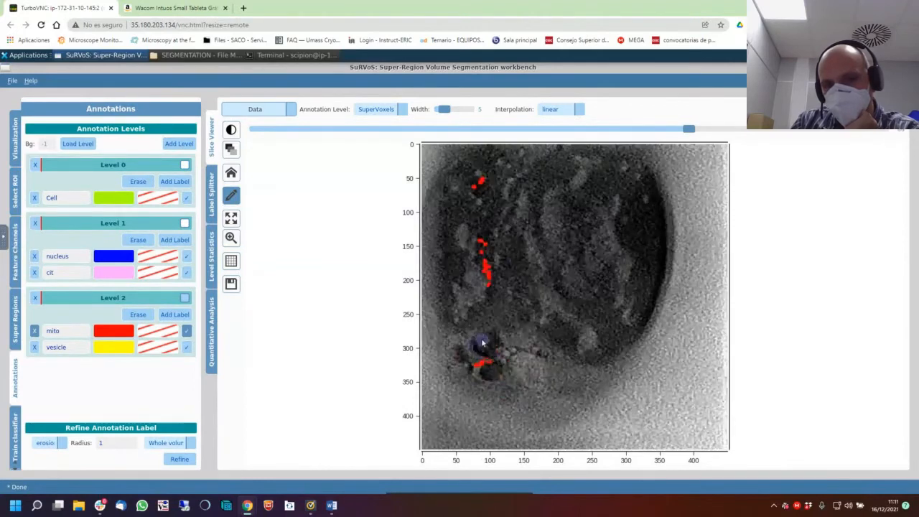
mouse_move(494, 357)
mouse_down()
mouse_move(490, 376)
mouse_move(479, 374)
mouse_up()
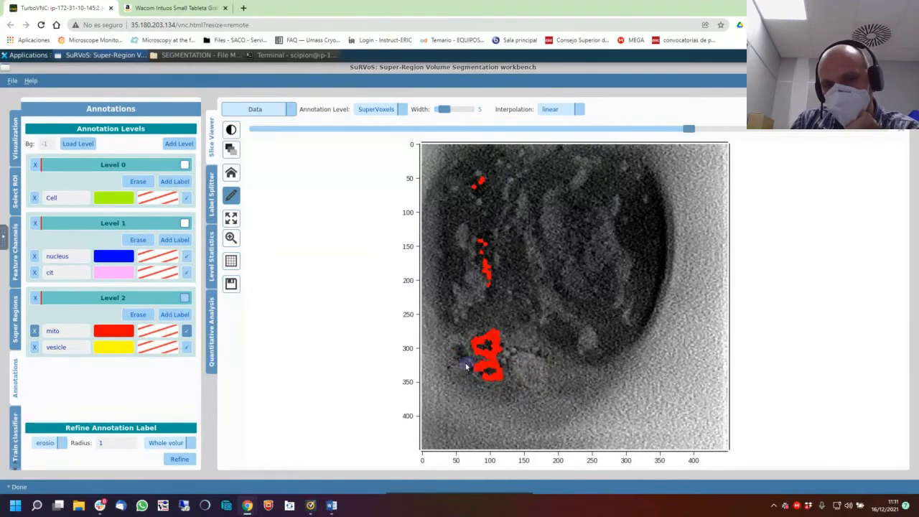
click(456, 353)
click(465, 360)
On a higher slice, paint the last traces of the cluster's two large organelles as mito, near x 100, y 335 and x 90, y 295.
scroll(518, 395, up, 8)
drag(497, 372, 488, 374)
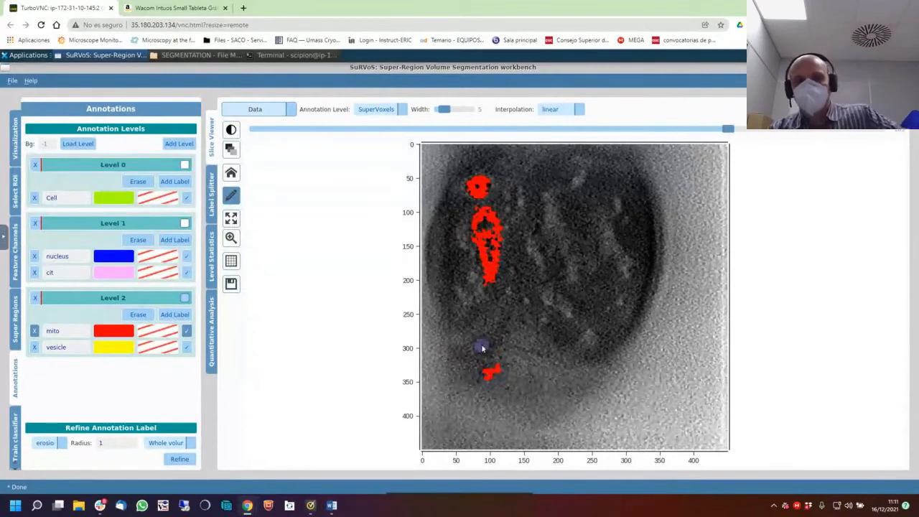
click(484, 345)
scroll(500, 356, down, 20)
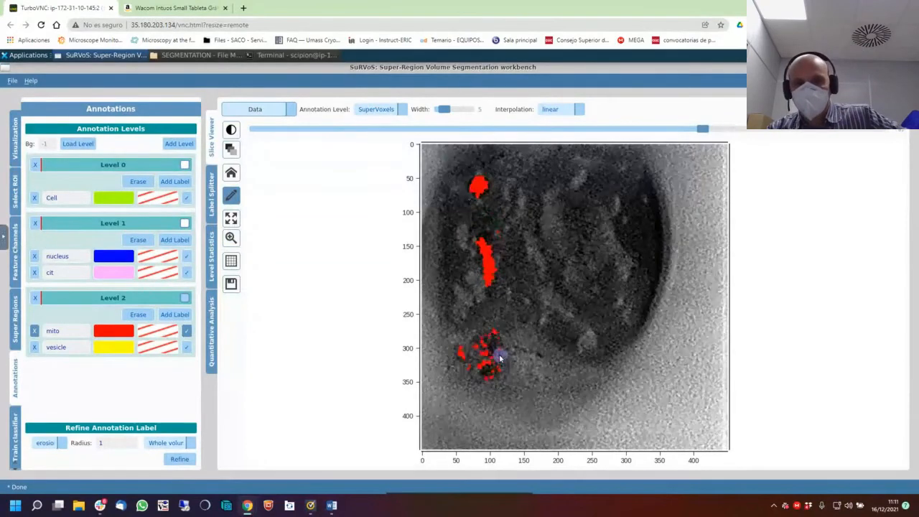
On a lower slice, paint mito on the dark organelles near x 215, y 360, x 198, y 340 and x 125, y 365.
scroll(500, 357, down, 5)
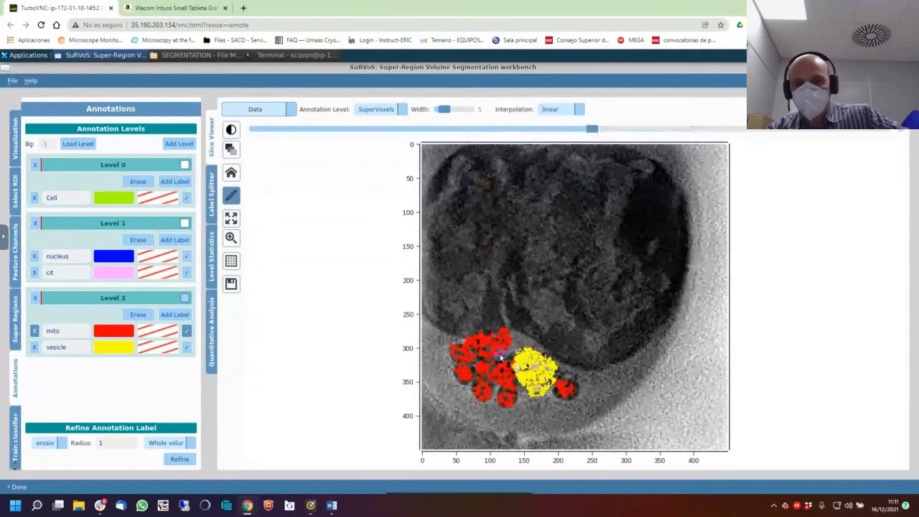
click(567, 390)
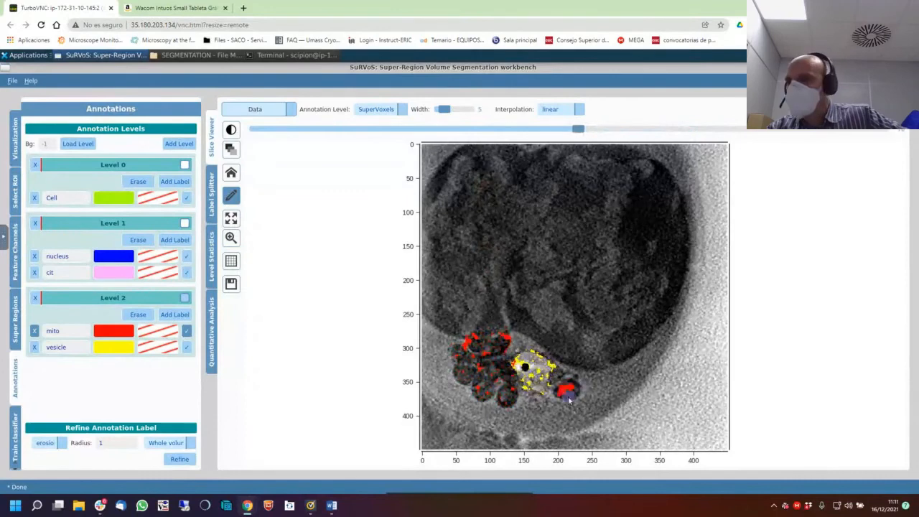
drag(576, 391, 567, 395)
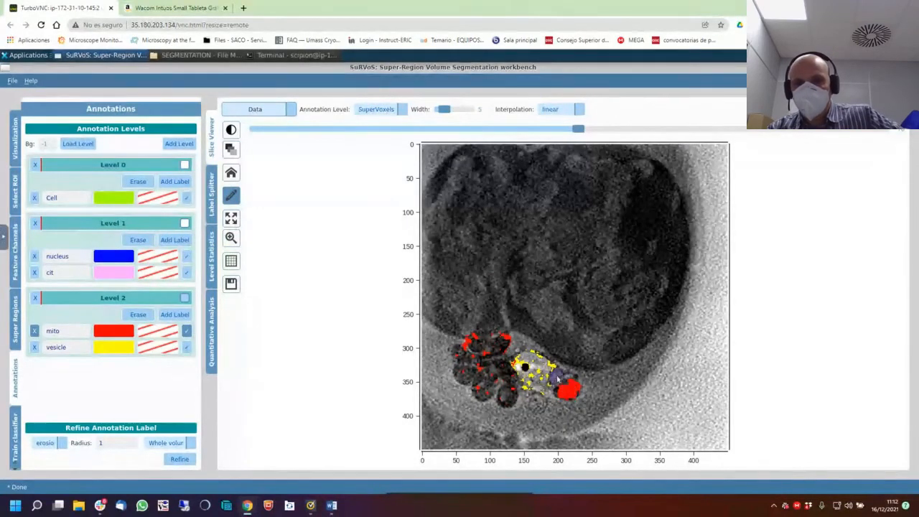
drag(555, 383, 558, 379)
mouse_move(509, 399)
mouse_down()
mouse_move(503, 393)
mouse_move(507, 405)
mouse_up()
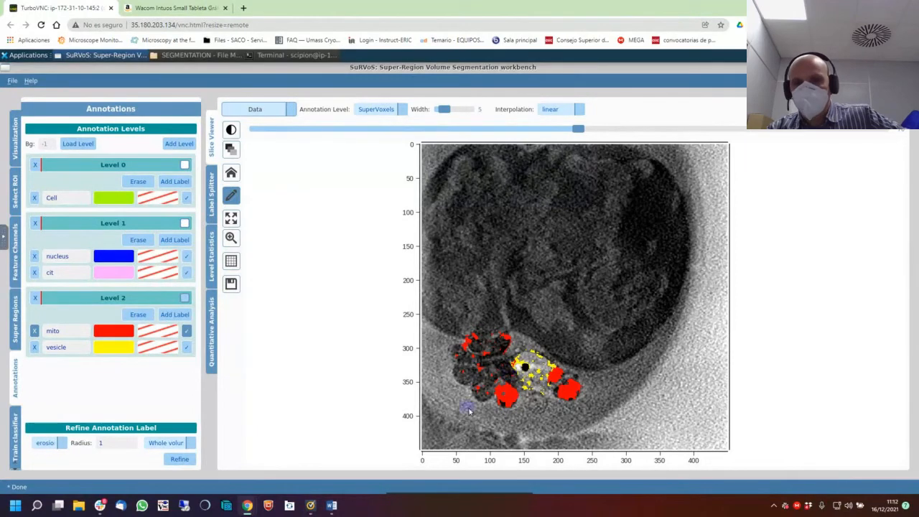
On the same slice, paint mito on the organelle near x 90, y 355 and the cluster's outer edge near x 55, y 340.
drag(491, 392, 485, 399)
click(481, 390)
click(476, 388)
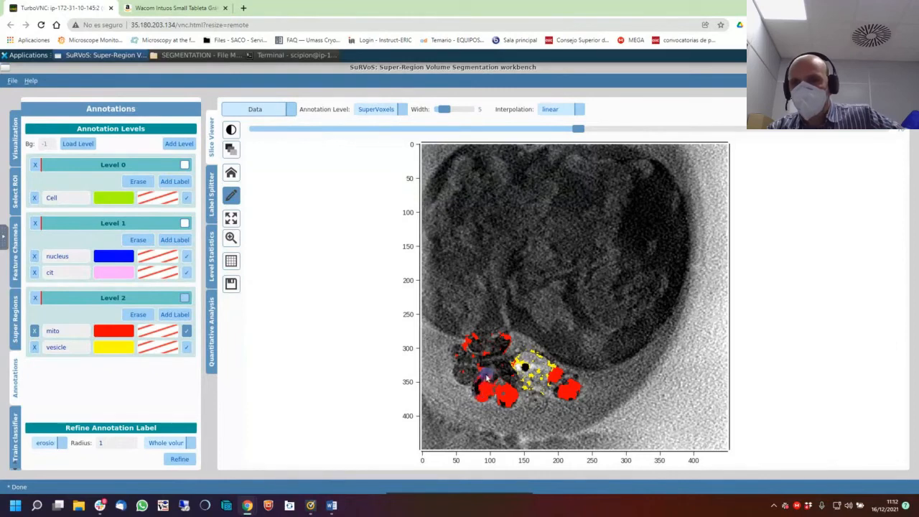
click(481, 381)
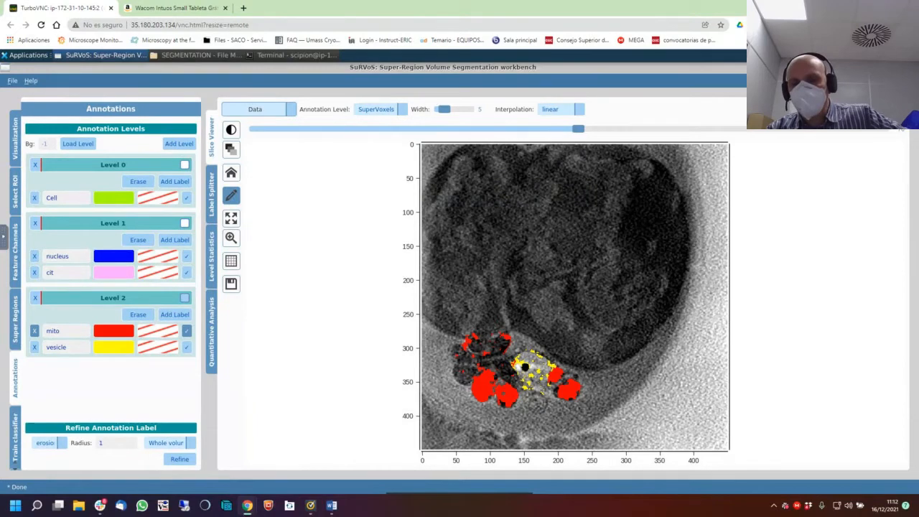
mouse_move(455, 383)
mouse_down()
mouse_move(459, 370)
mouse_move(466, 390)
mouse_up()
Farther down the stack, mark the cluster's organelles near x 65, y 330, x 97, y 358 and x 126, y 380 as mito.
scroll(463, 385, up, 5)
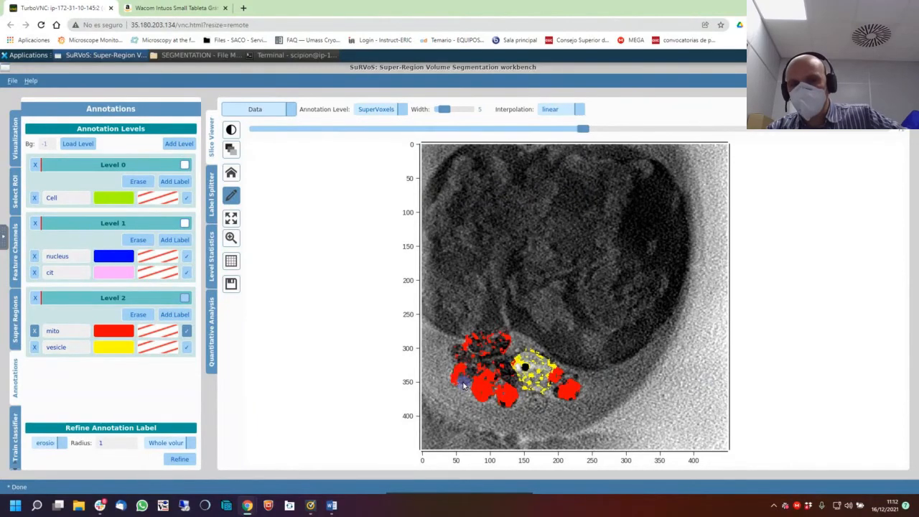
scroll(463, 385, down, 10)
scroll(463, 386, down, 2)
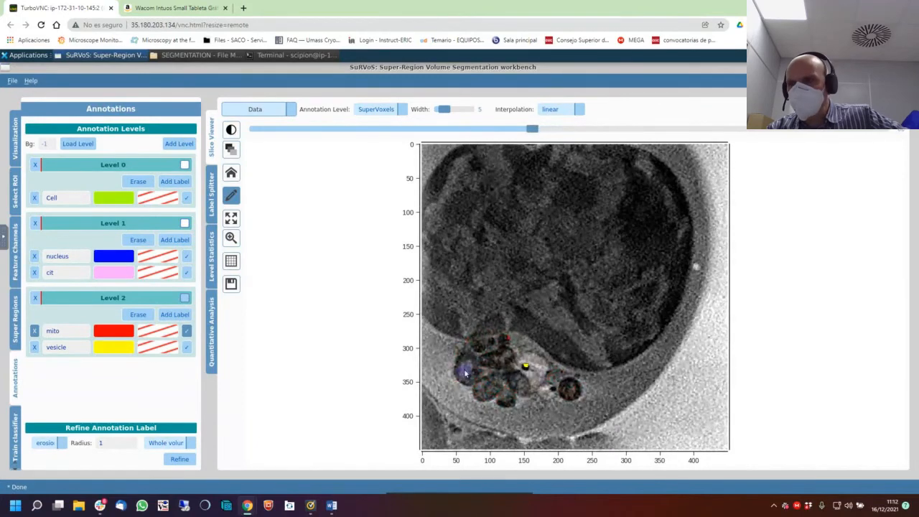
click(465, 372)
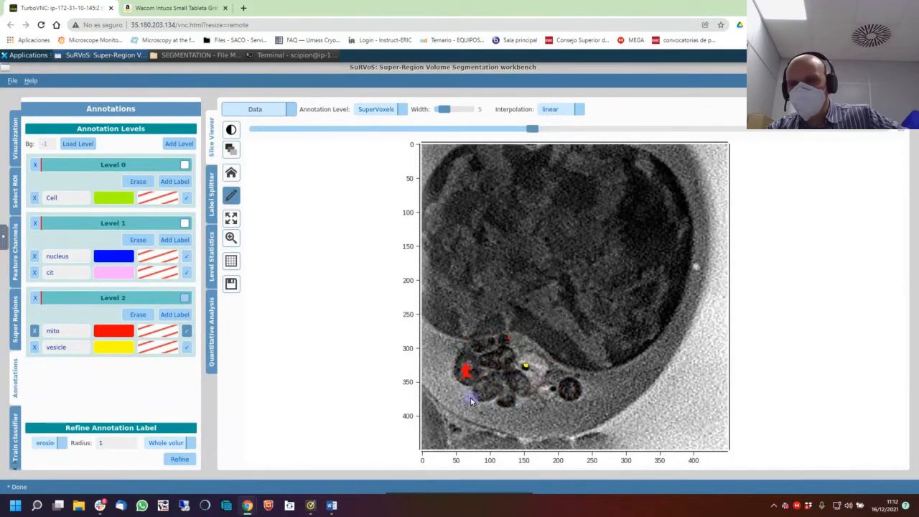
scroll(471, 400, up, 1)
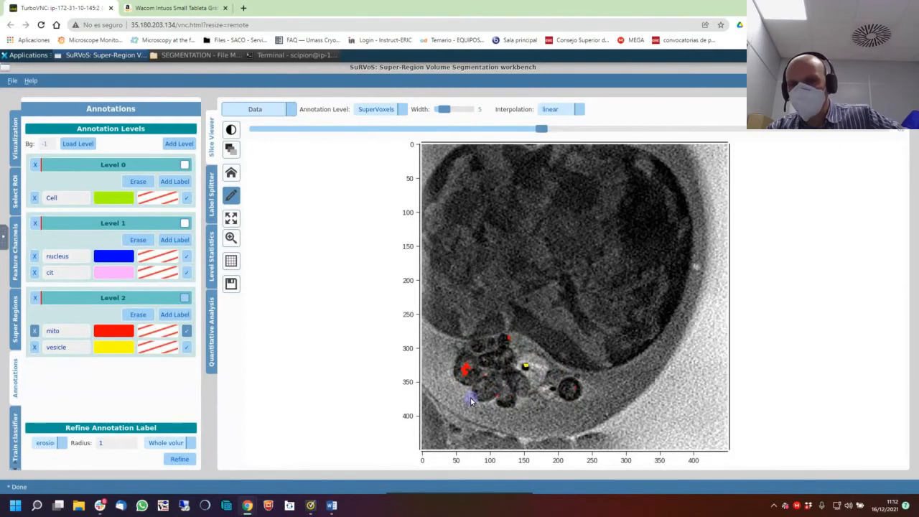
scroll(471, 401, up, 2)
scroll(471, 400, down, 5)
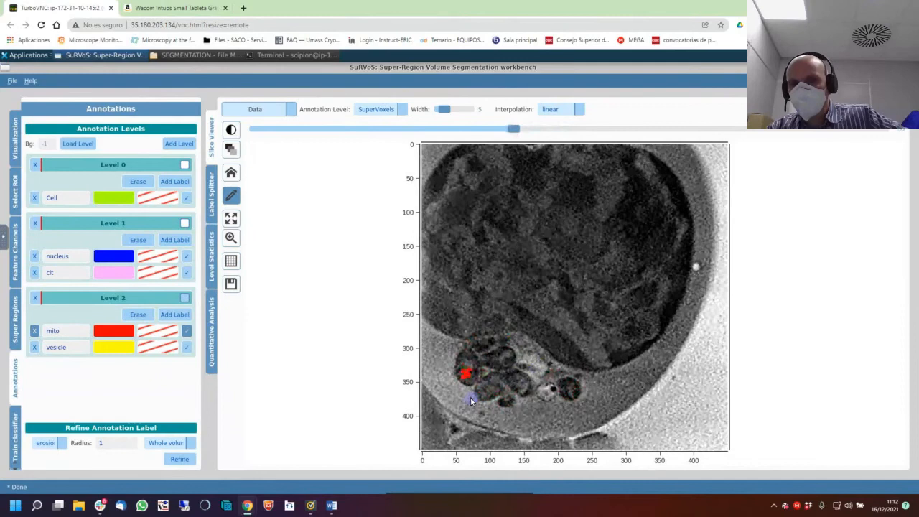
mouse_move(460, 379)
mouse_down()
mouse_move(467, 362)
mouse_move(476, 382)
mouse_move(471, 358)
mouse_move(478, 372)
mouse_move(466, 385)
mouse_move(497, 396)
mouse_move(494, 376)
mouse_move(488, 401)
mouse_move(507, 409)
mouse_up()
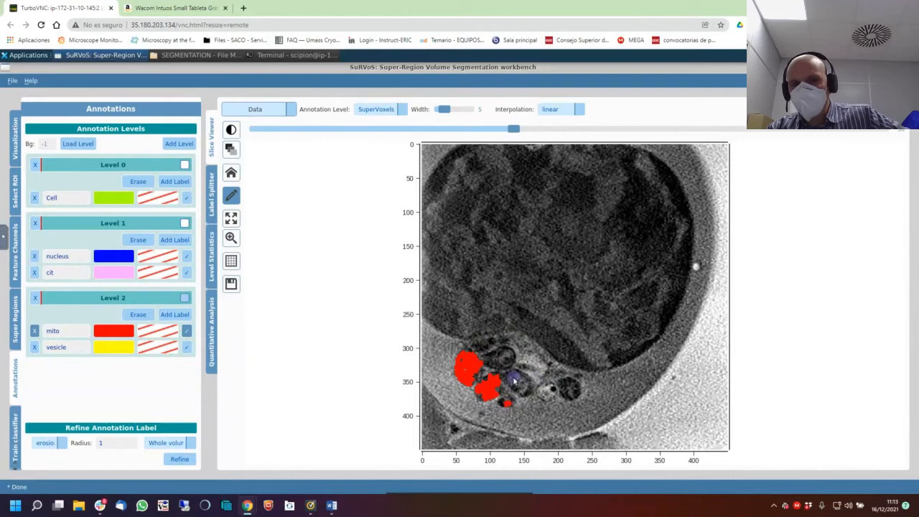
Outline the round organelles near x 147, y 352, x 120, y 315 and x 215, y 360 as mito.
mouse_move(526, 394)
mouse_down()
mouse_move(533, 377)
mouse_move(521, 369)
mouse_move(508, 375)
mouse_move(511, 392)
mouse_up()
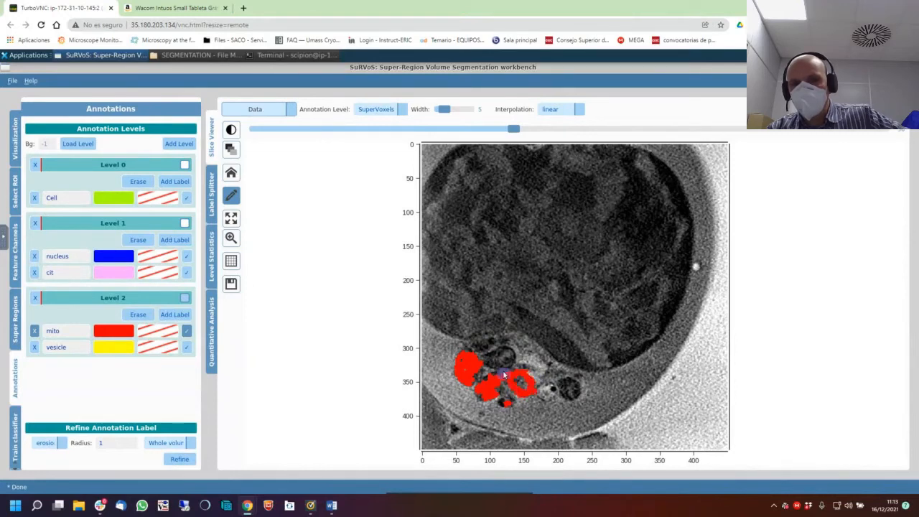
mouse_move(484, 361)
mouse_down()
mouse_move(512, 362)
mouse_move(499, 348)
mouse_move(481, 363)
mouse_up()
mouse_move(559, 388)
mouse_down()
mouse_move(573, 399)
mouse_move(579, 387)
mouse_move(559, 388)
mouse_up()
On an intermediate slice, paint mito around the isolated organelle near x 218, y 360 and over the cluster from x 50 to x 135.
scroll(573, 402, up, 8)
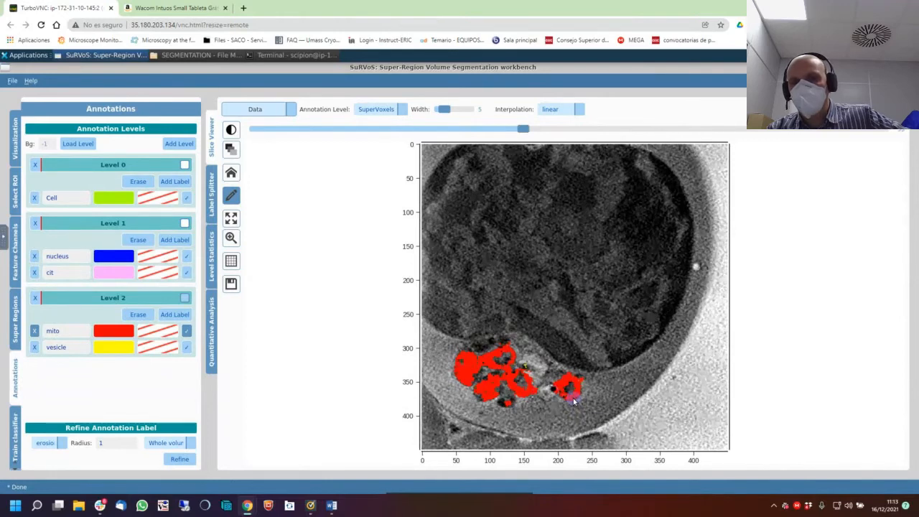
mouse_move(573, 388)
mouse_down()
mouse_move(577, 399)
mouse_move(558, 390)
mouse_up()
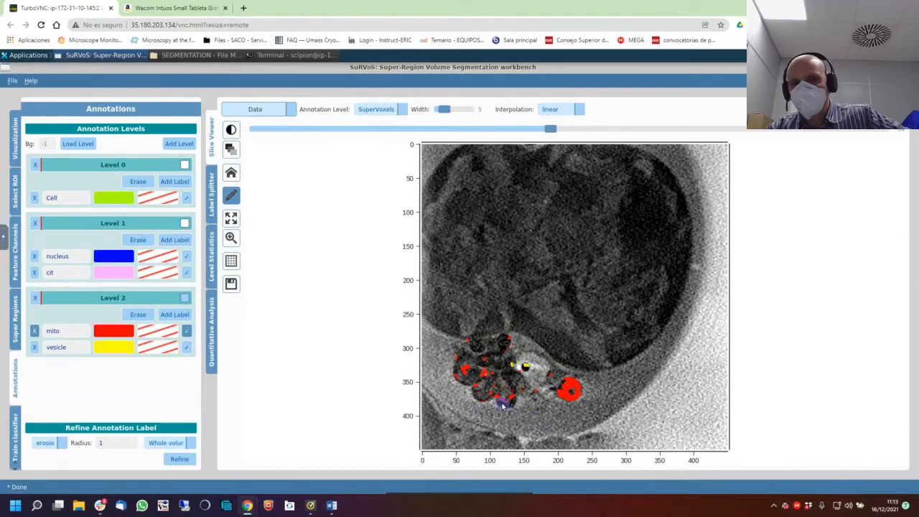
mouse_move(500, 400)
mouse_down()
mouse_move(483, 400)
mouse_move(474, 391)
mouse_move(482, 379)
mouse_move(500, 386)
mouse_move(497, 396)
mouse_move(460, 362)
mouse_move(479, 381)
mouse_move(457, 381)
mouse_move(503, 354)
mouse_move(508, 334)
mouse_move(481, 399)
mouse_move(506, 406)
mouse_up()
click(468, 372)
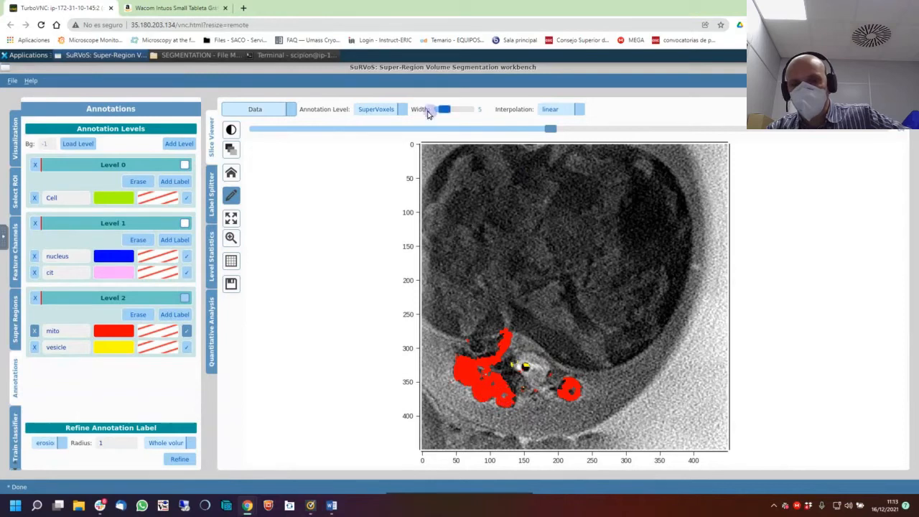
Refine the mito label with dilation at radius 1 over the whole volume, applying it four times.
scroll(515, 394, up, 10)
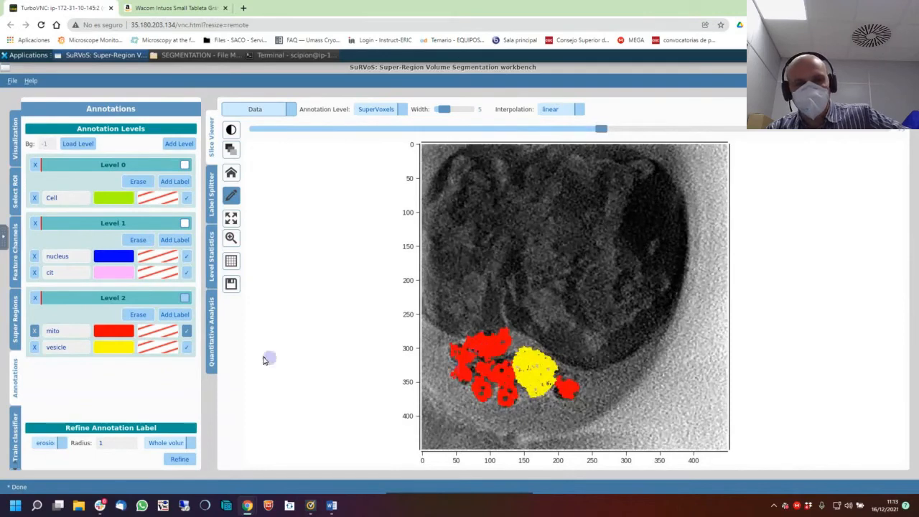
click(137, 314)
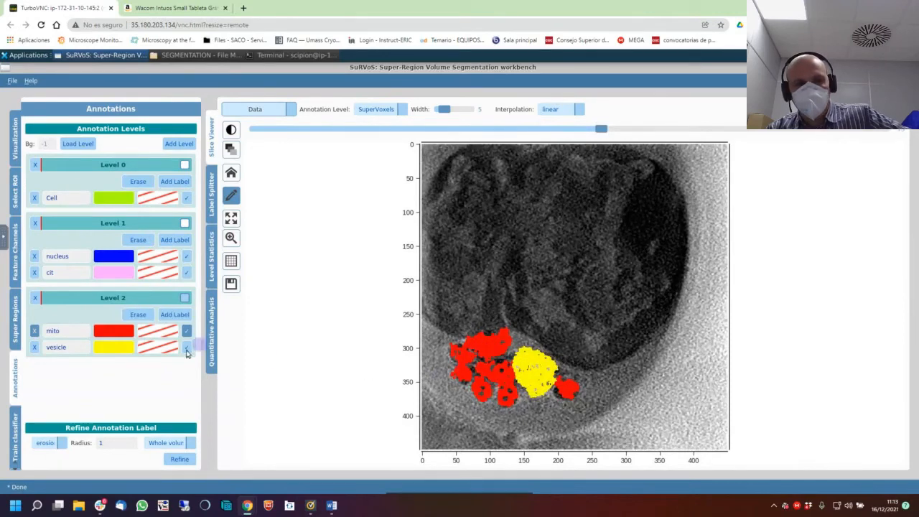
click(63, 444)
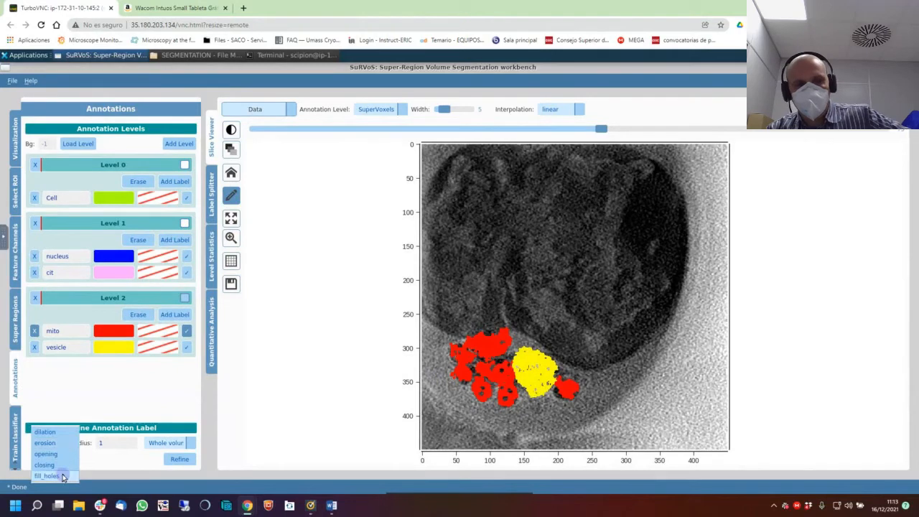
click(63, 433)
click(181, 460)
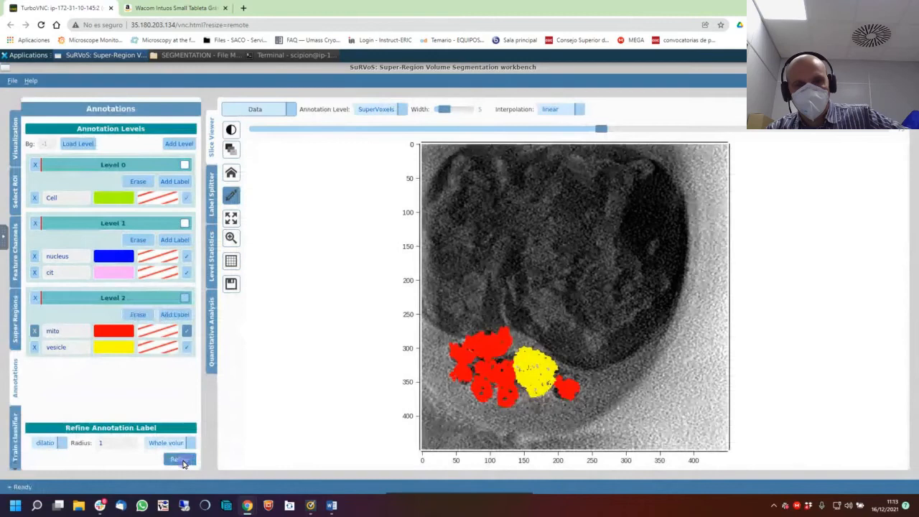
click(181, 460)
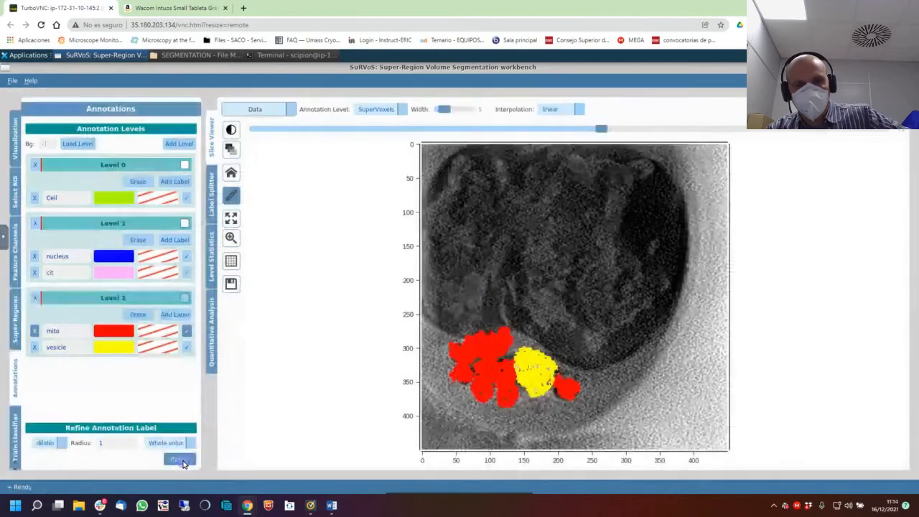
click(181, 460)
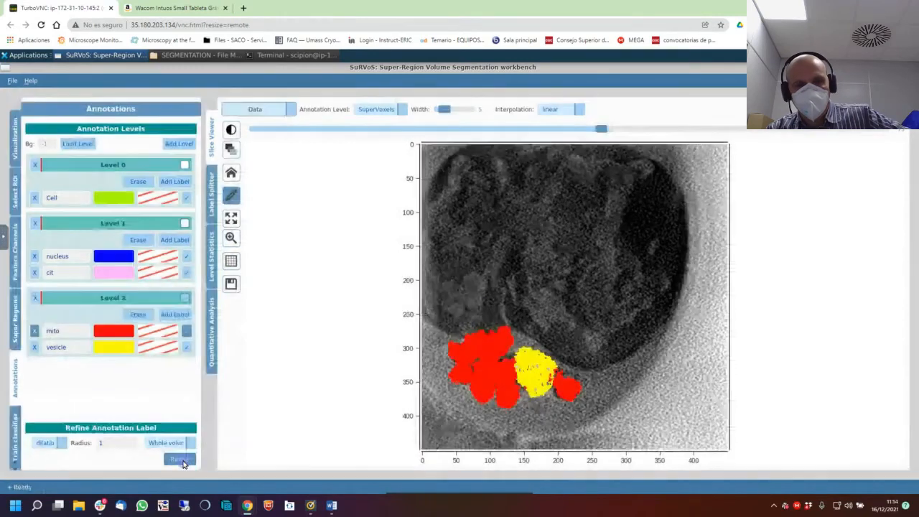
click(181, 460)
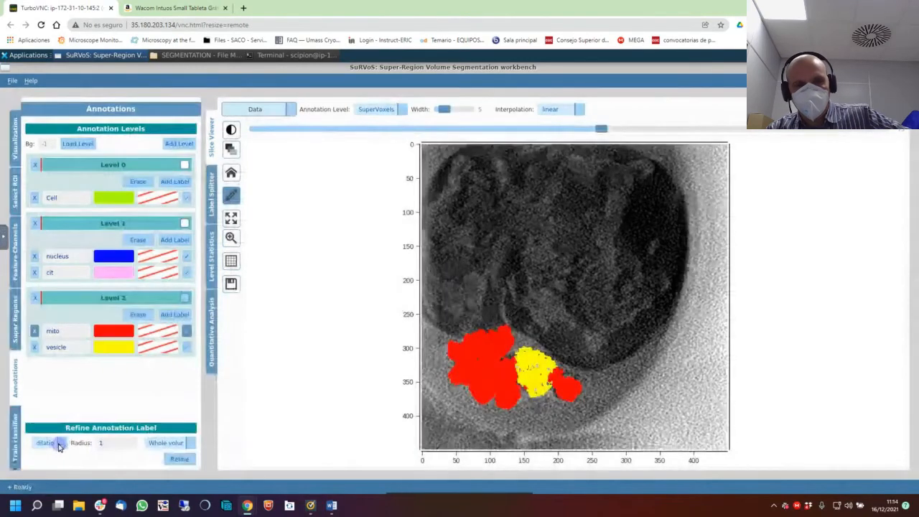
Refine the mito label repeatedly with erosion at radius 1 over the whole volume.
click(48, 443)
click(60, 452)
click(179, 460)
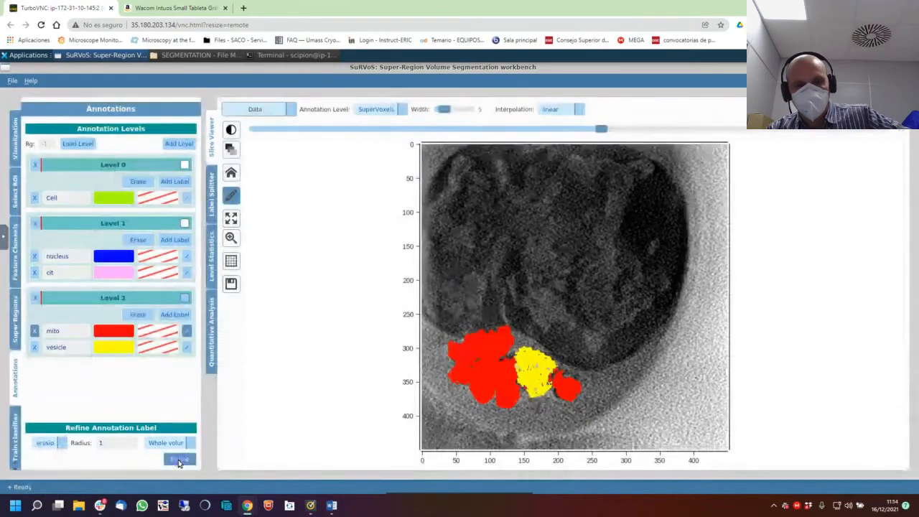
click(180, 460)
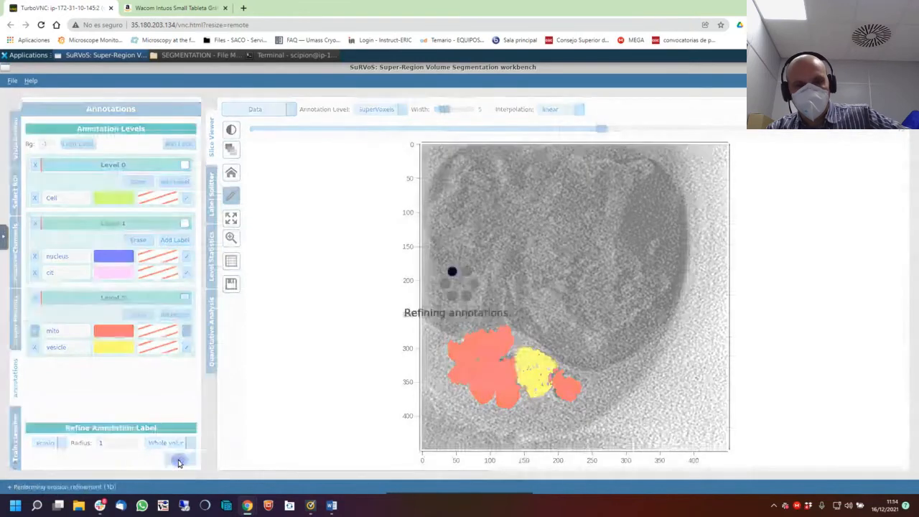
click(179, 460)
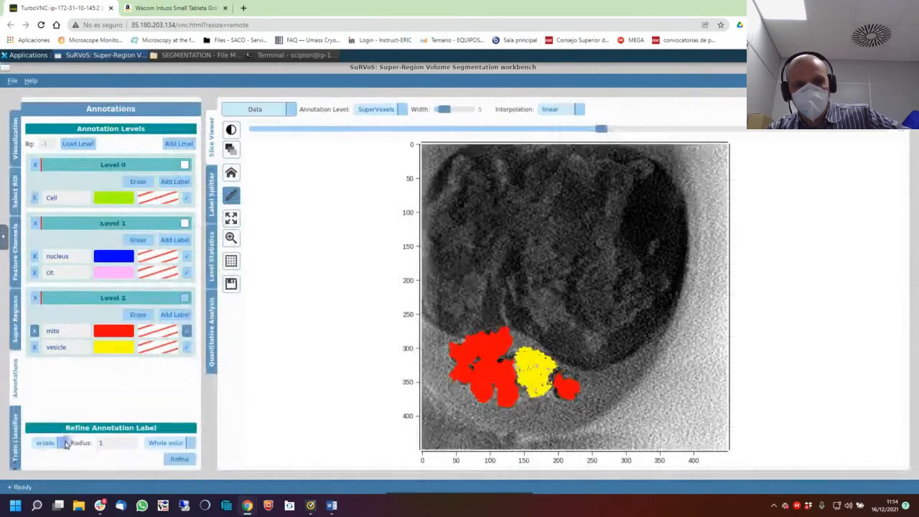
Apply the fill_holes refinement to the mito label over the whole 3D volume.
click(63, 442)
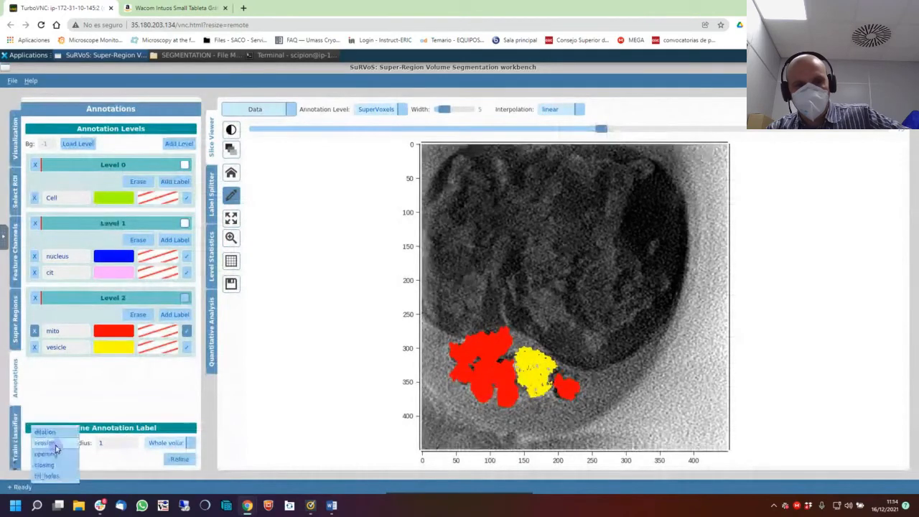
click(61, 475)
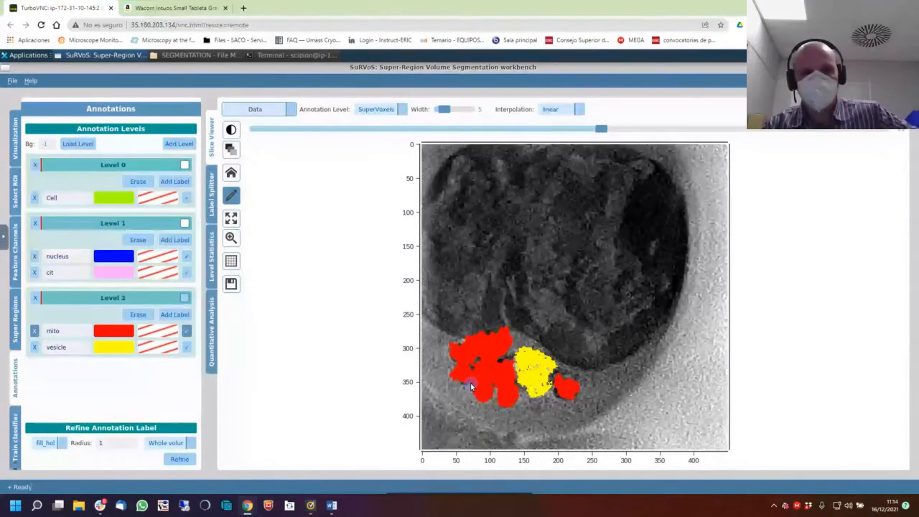
scroll(470, 387, down, 5)
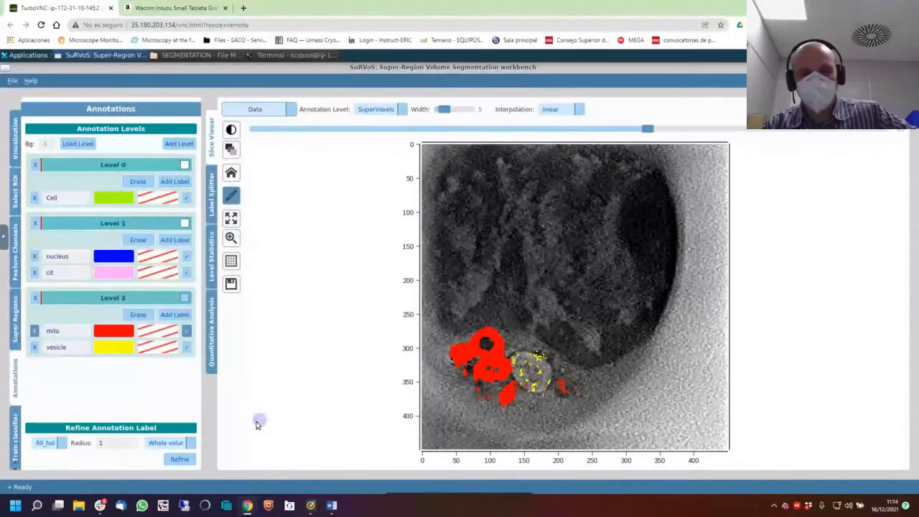
click(180, 459)
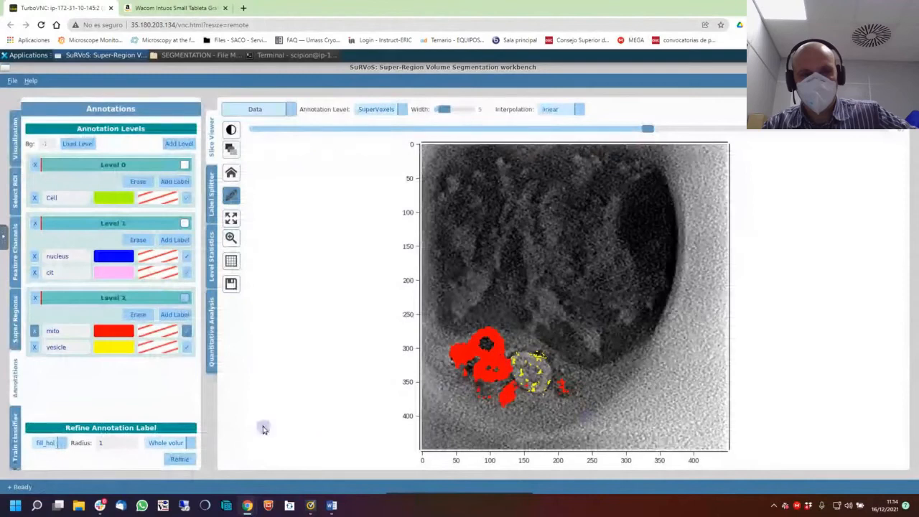
Apply fill_holes to the mito label on all slices in 2D and check the filled organelles through the stack.
click(181, 444)
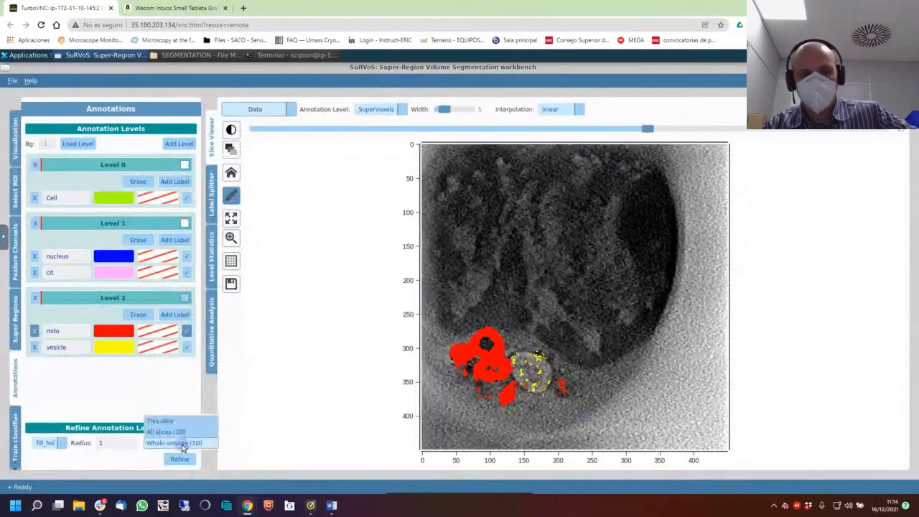
click(180, 432)
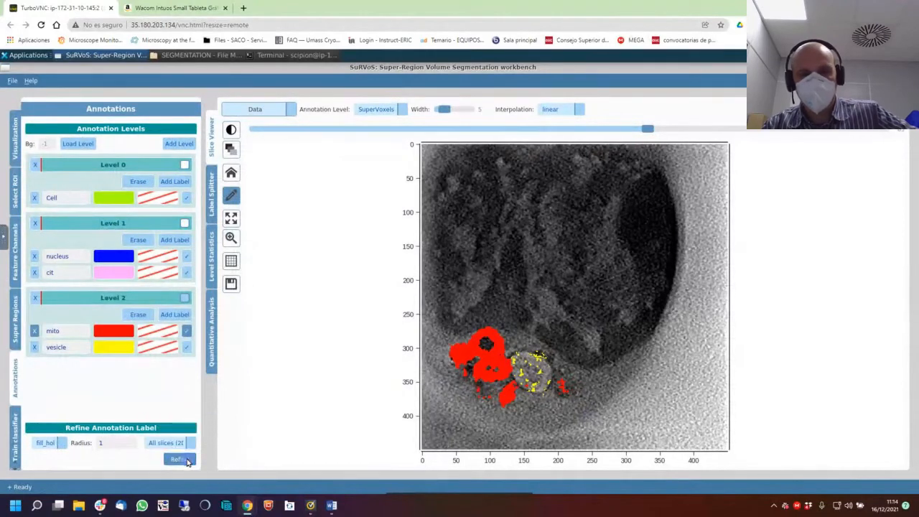
click(188, 459)
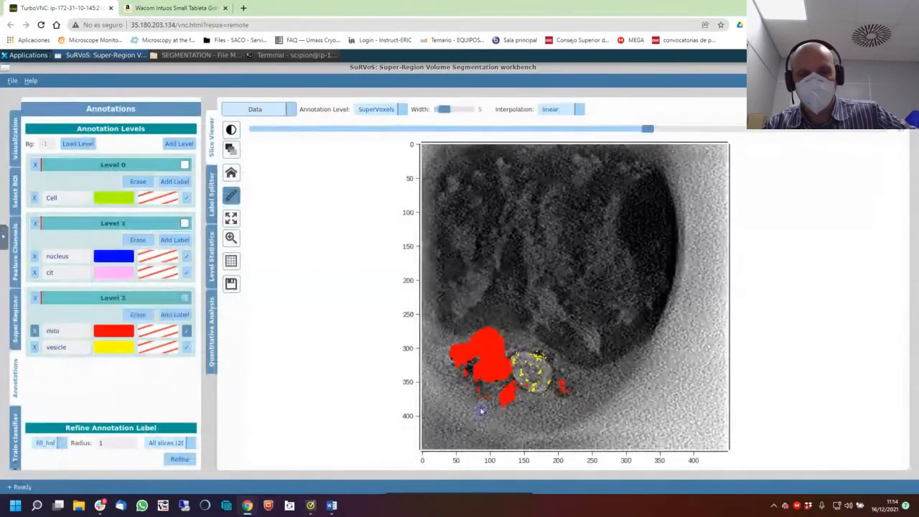
scroll(482, 407, down, 5)
scroll(483, 407, up, 4)
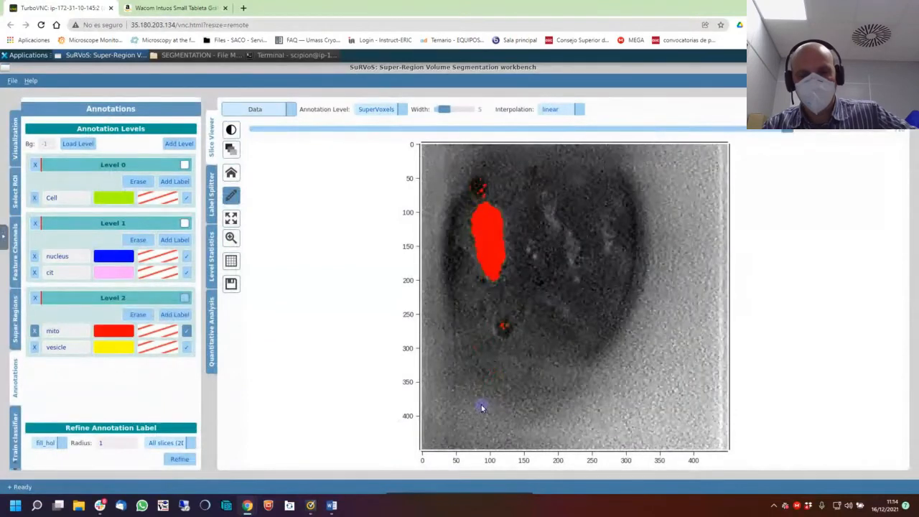
scroll(482, 407, up, 10)
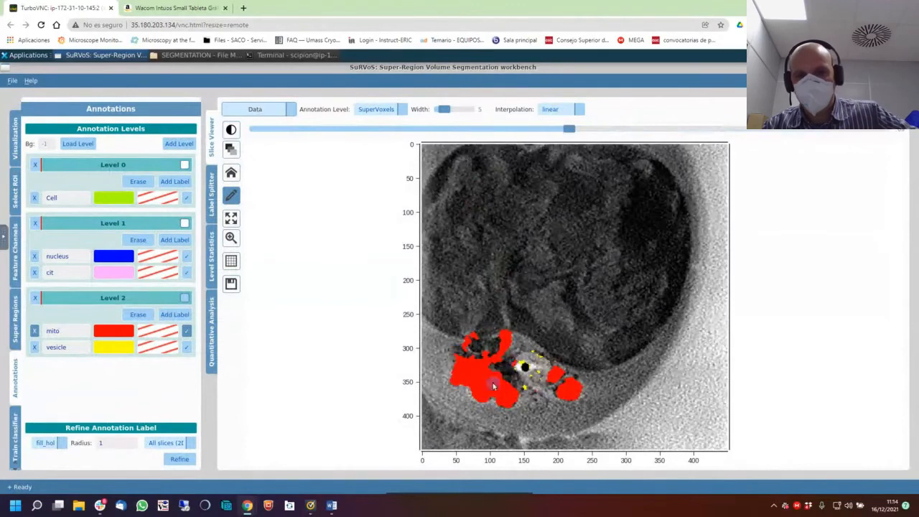
Switch the annotation level to Voxels with width 11 and mark the small dark spot near x 195, y 245.
scroll(512, 370, up, 6)
scroll(512, 373, up, 10)
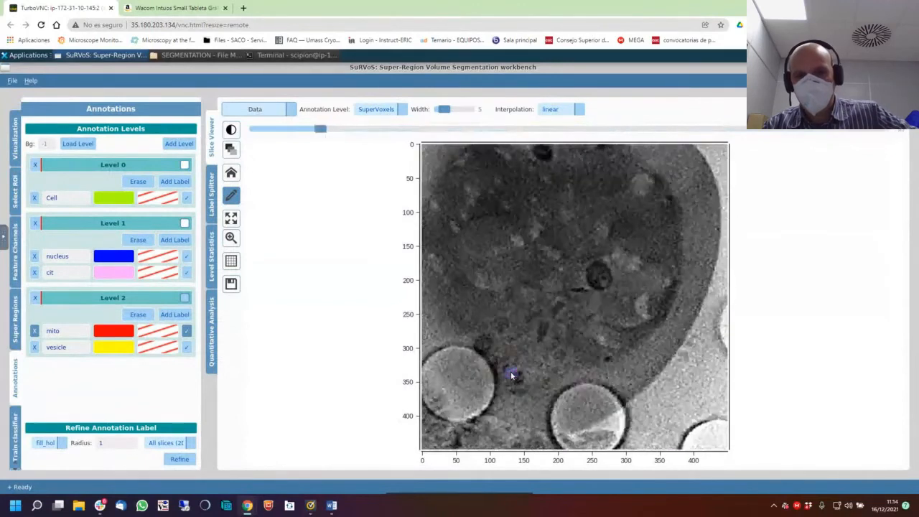
scroll(551, 336, down, 3)
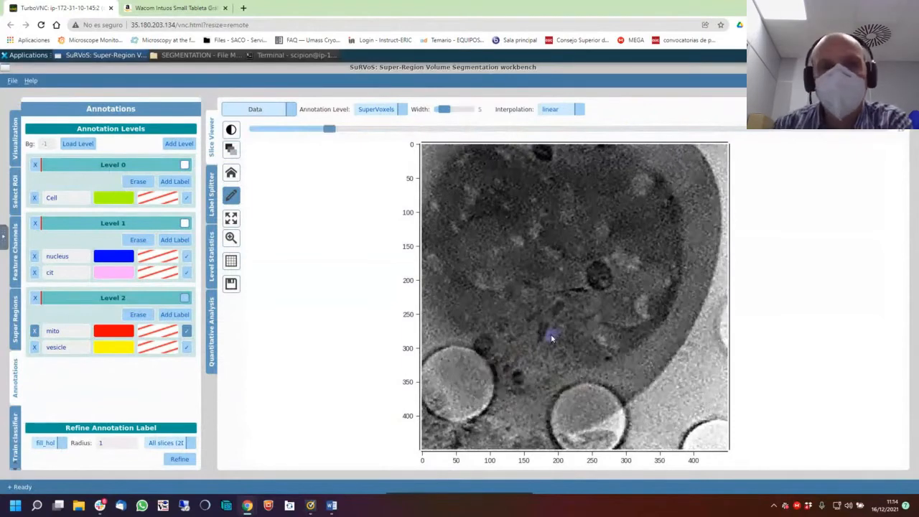
scroll(552, 338, up, 1)
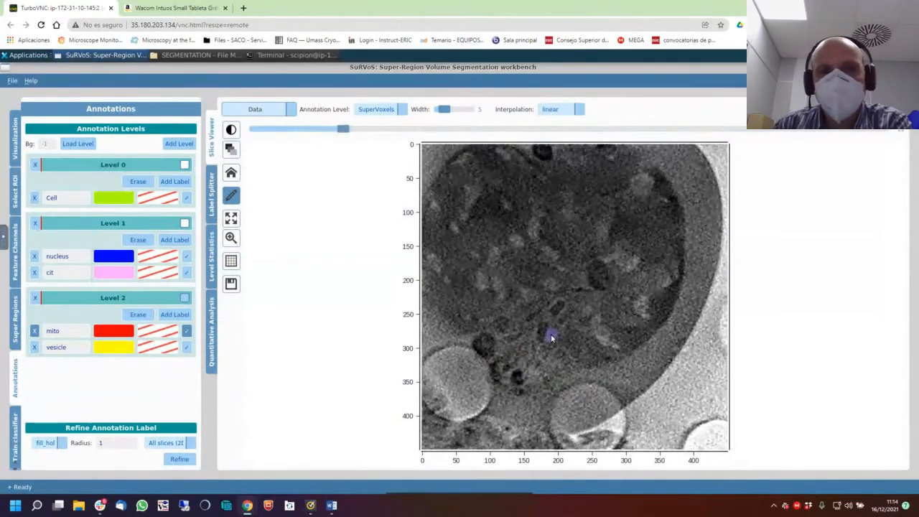
click(395, 109)
click(394, 100)
drag(444, 109, 448, 109)
click(554, 313)
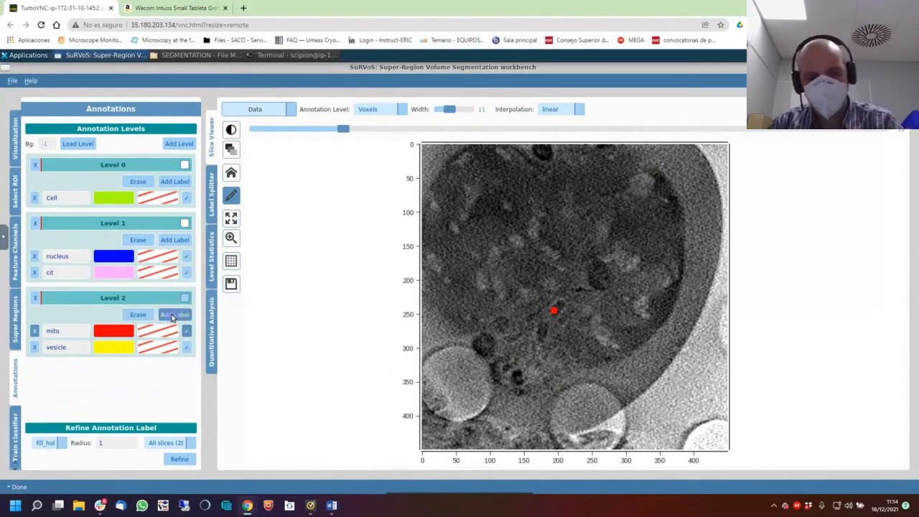
Add a label named cen to Level 2 and set its colour to light cyan #55ffff.
click(172, 316)
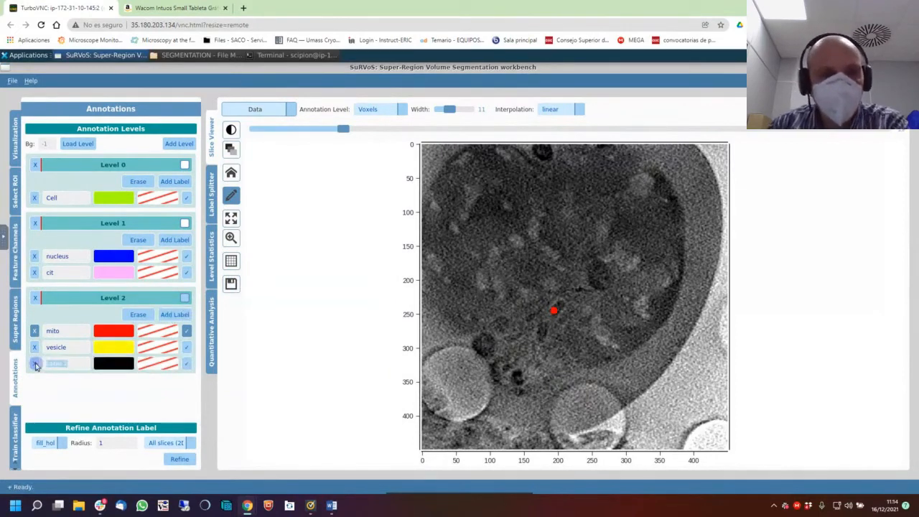
text(cen)
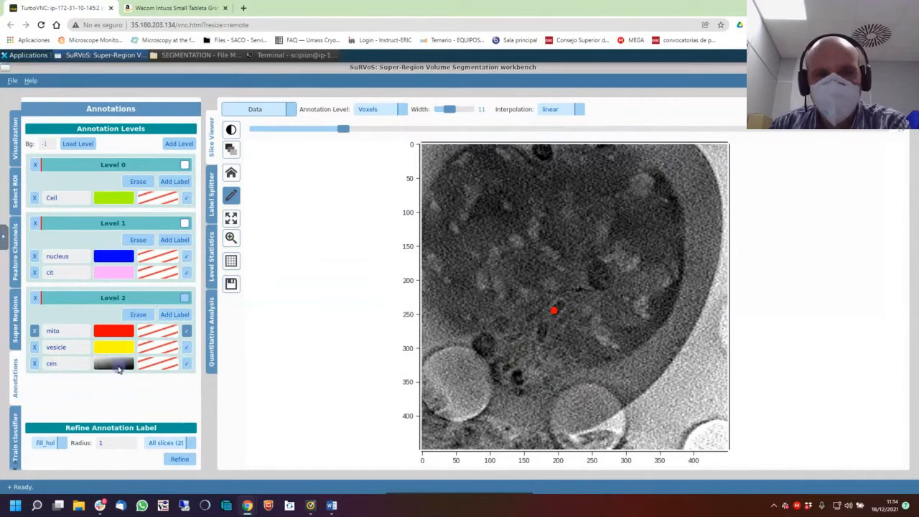
click(119, 368)
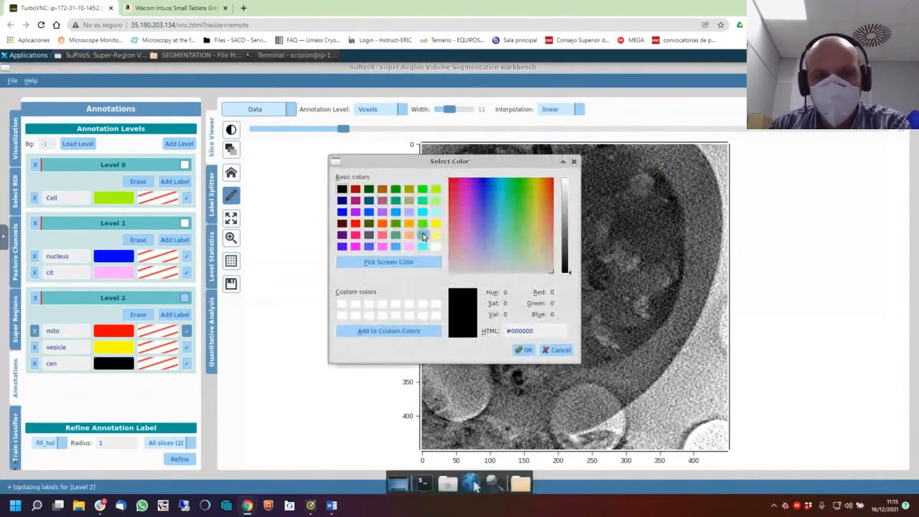
click(423, 235)
click(423, 246)
click(522, 350)
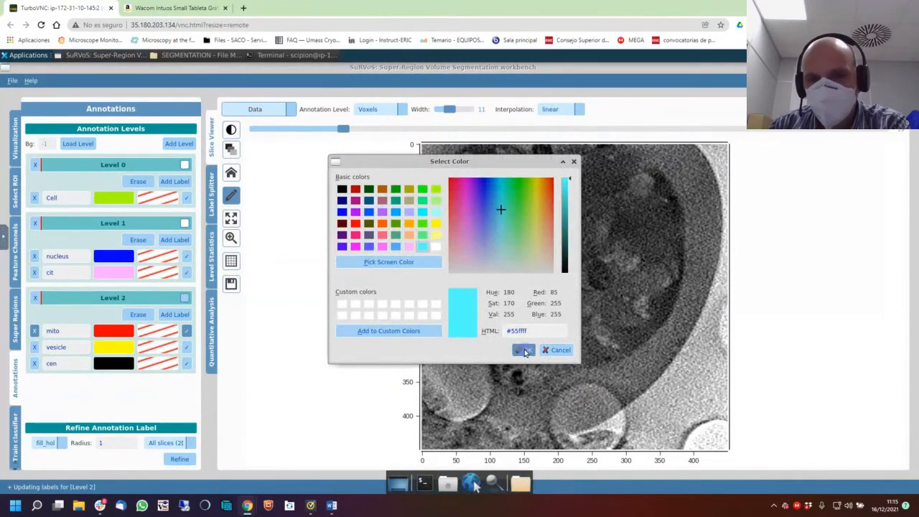
Brush over the elongated dark spot near x 200, y 240, and make cen the active label to recolour it.
drag(554, 313, 564, 300)
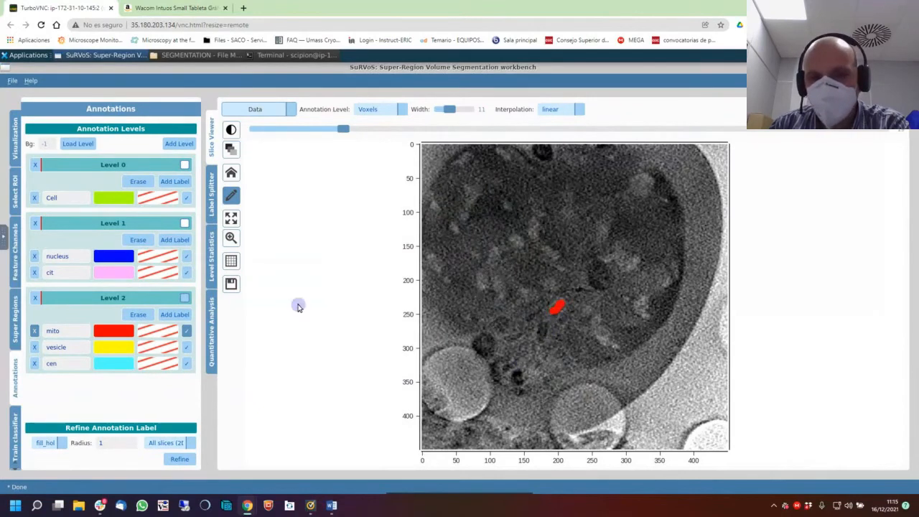
click(186, 363)
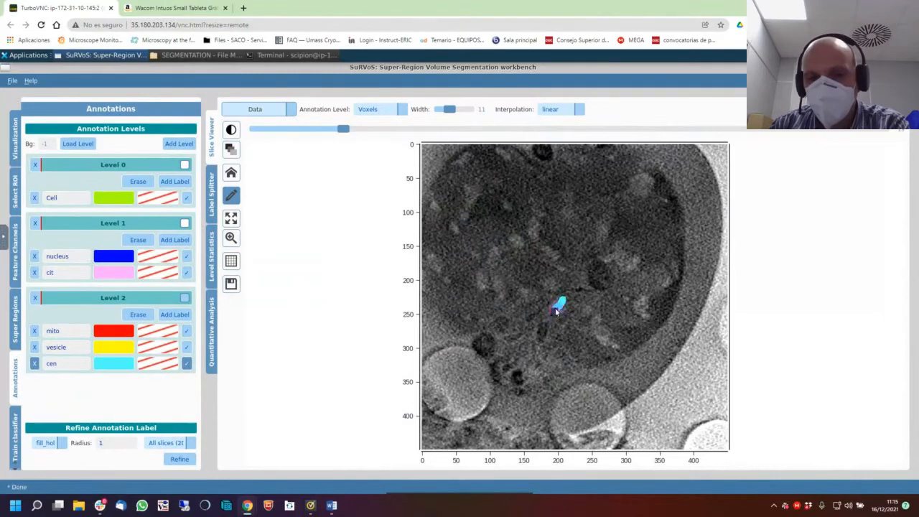
Examine the dark spot near x 200, y 240 through the neighbouring slices to judge its extent.
scroll(555, 312, down, 1)
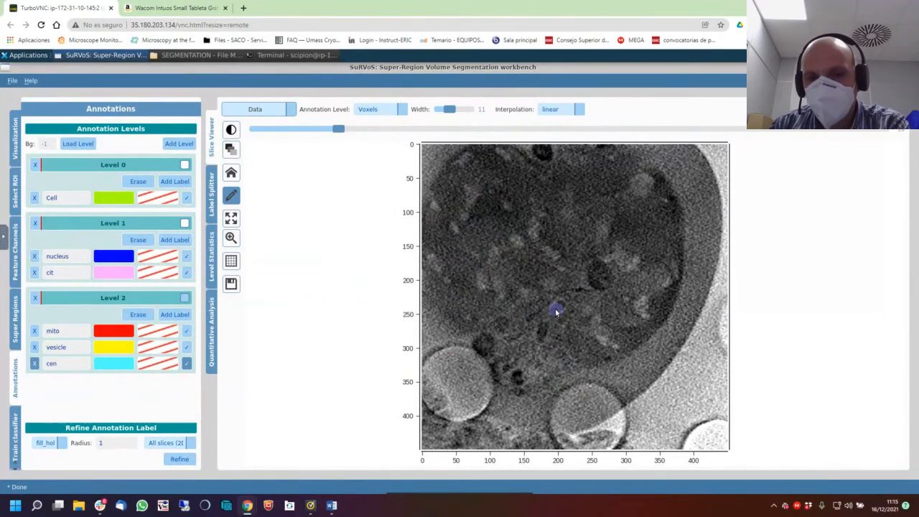
scroll(557, 314, down, 1)
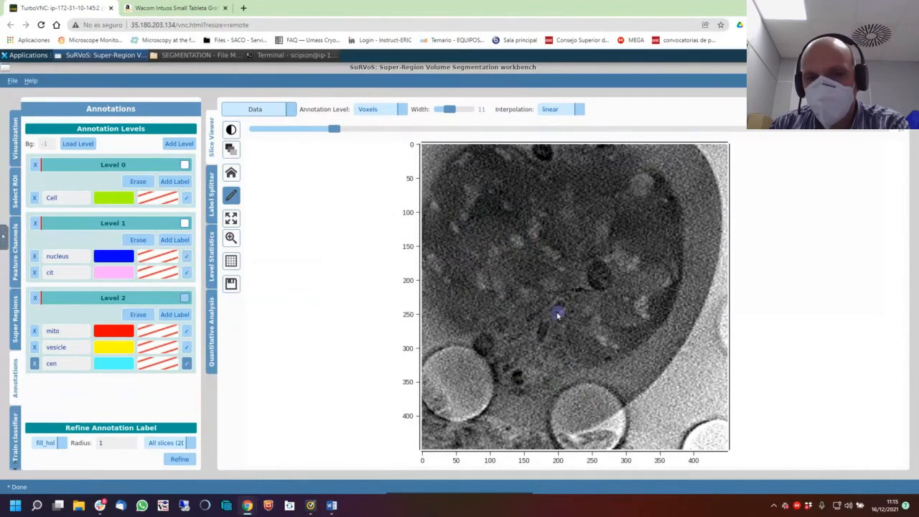
scroll(555, 312, down, 1)
scroll(557, 316, down, 1)
scroll(558, 312, down, 2)
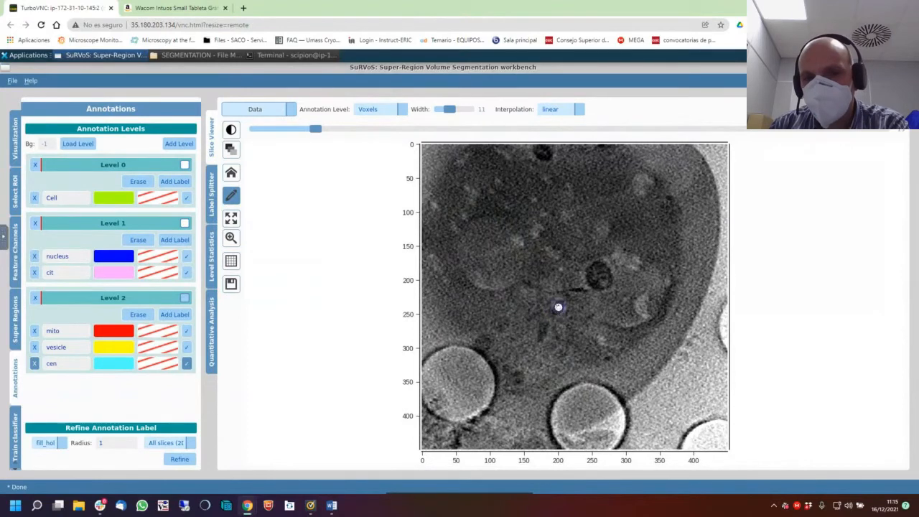
scroll(560, 310, down, 2)
scroll(558, 313, up, 10)
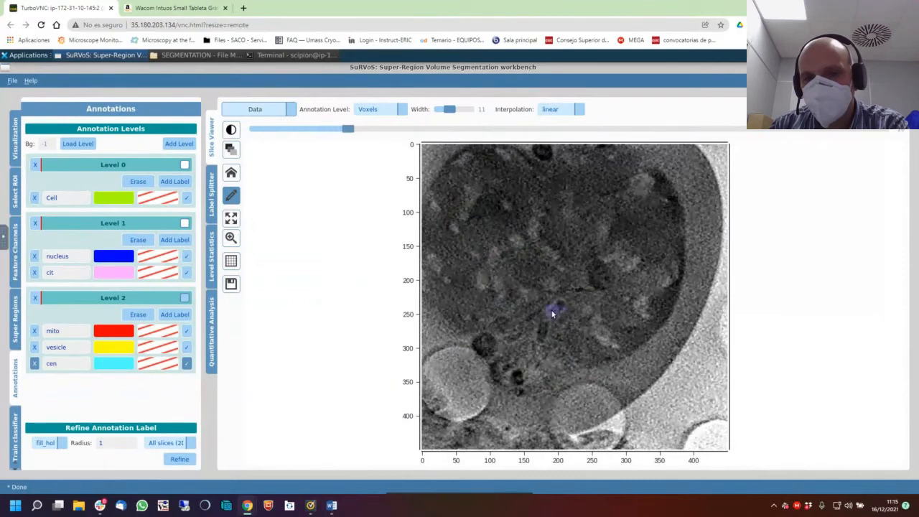
scroll(558, 308, up, 2)
scroll(558, 310, up, 2)
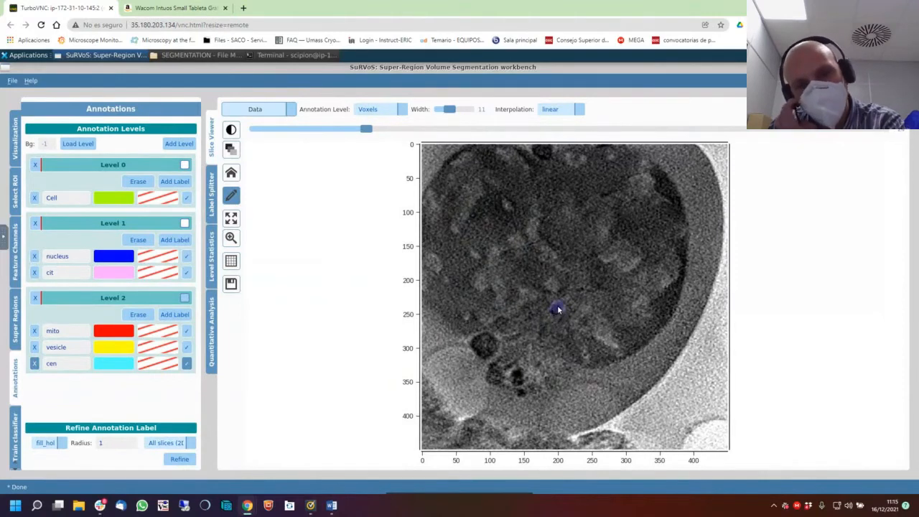
scroll(557, 311, up, 2)
scroll(591, 323, down, 7)
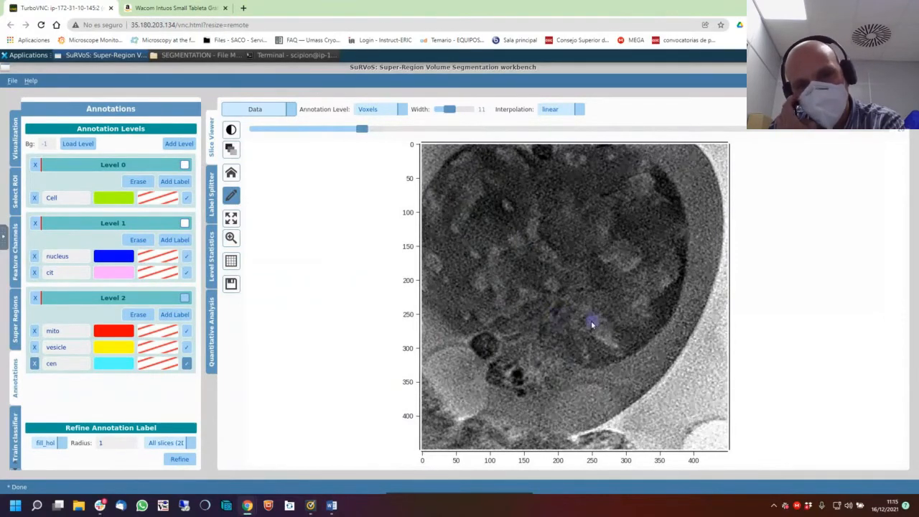
scroll(553, 320, up, 2)
scroll(552, 320, down, 1)
scroll(552, 320, up, 4)
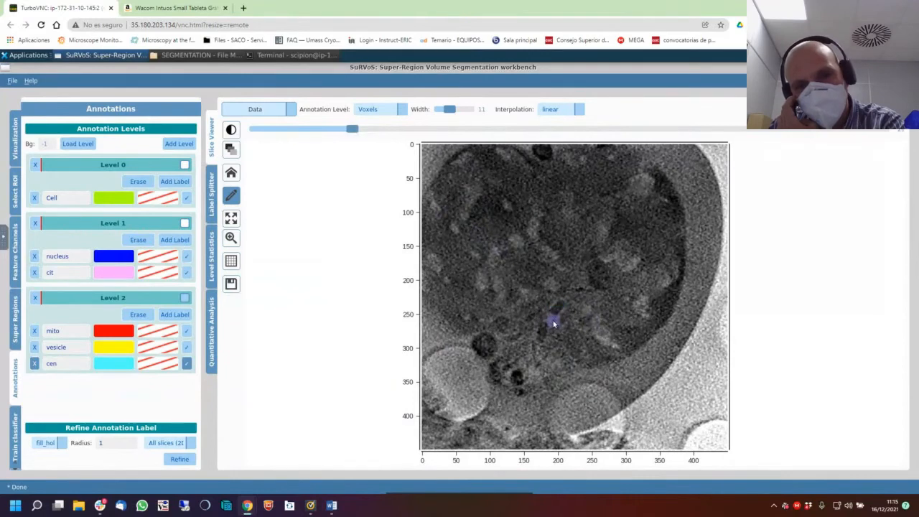
scroll(553, 320, down, 5)
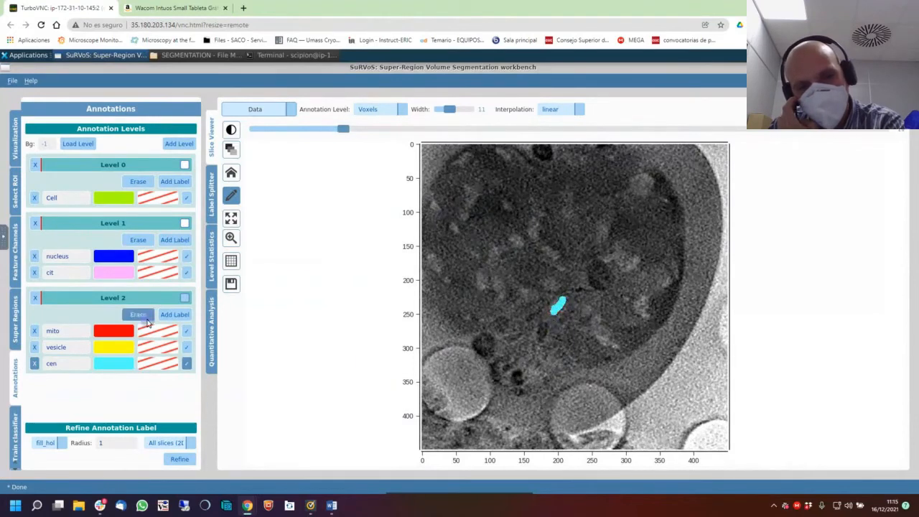
Erase the cen stroke from the dark spot near x 200, y 240.
click(185, 331)
click(140, 317)
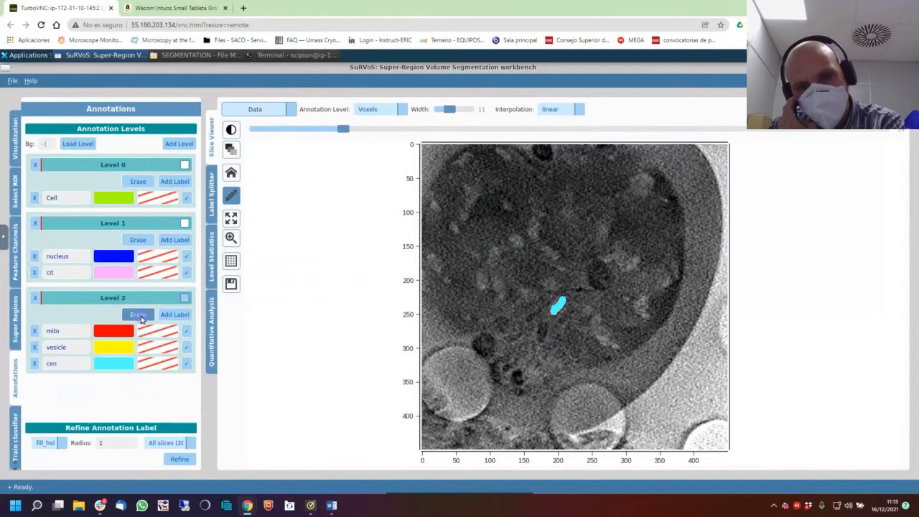
drag(567, 301, 547, 309)
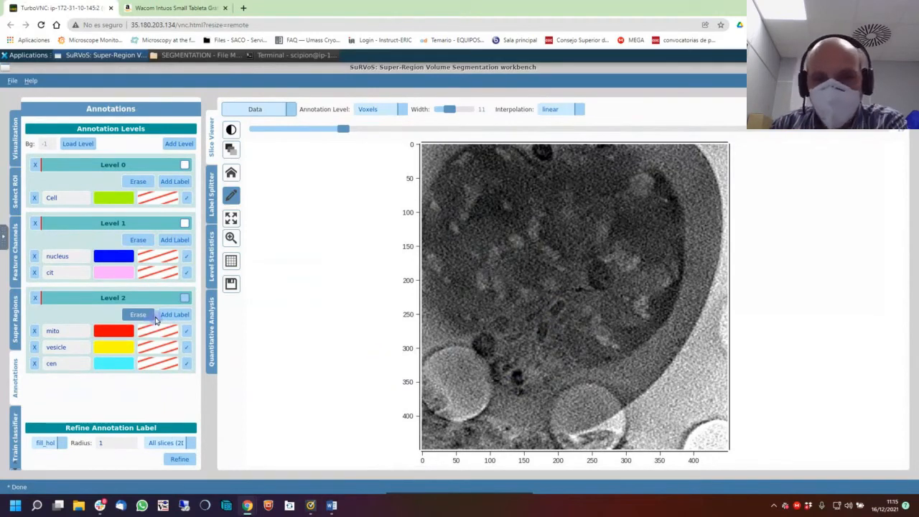
Annotate the dark spot near x 200, y 240 as cen by voxels and the one near x 175, y 270 by supervoxels.
click(187, 363)
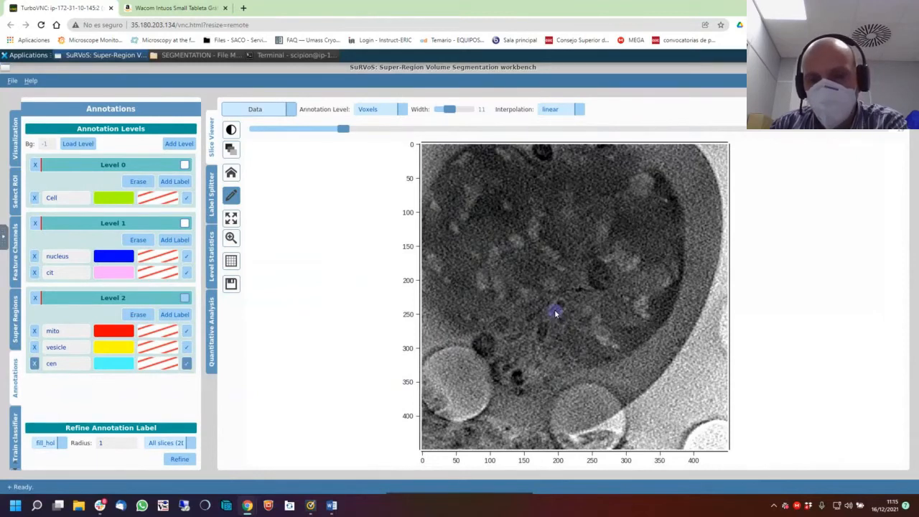
drag(556, 313, 558, 306)
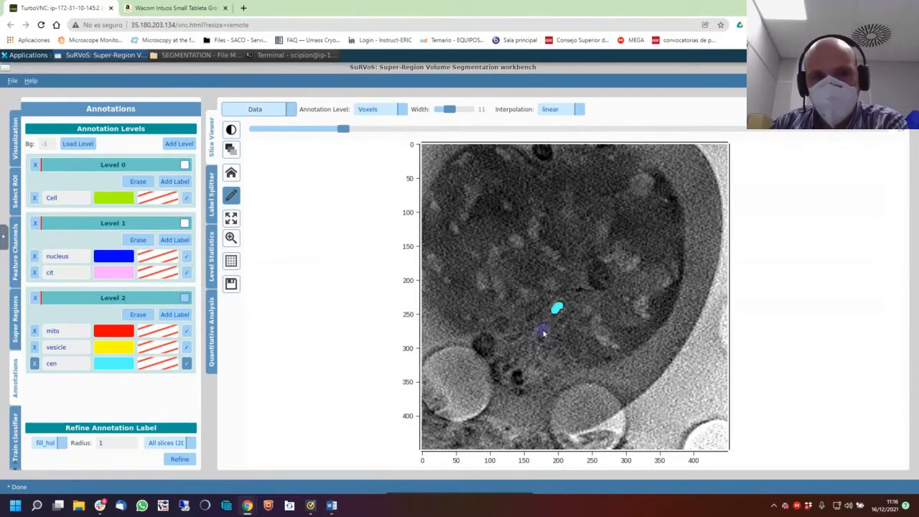
click(398, 108)
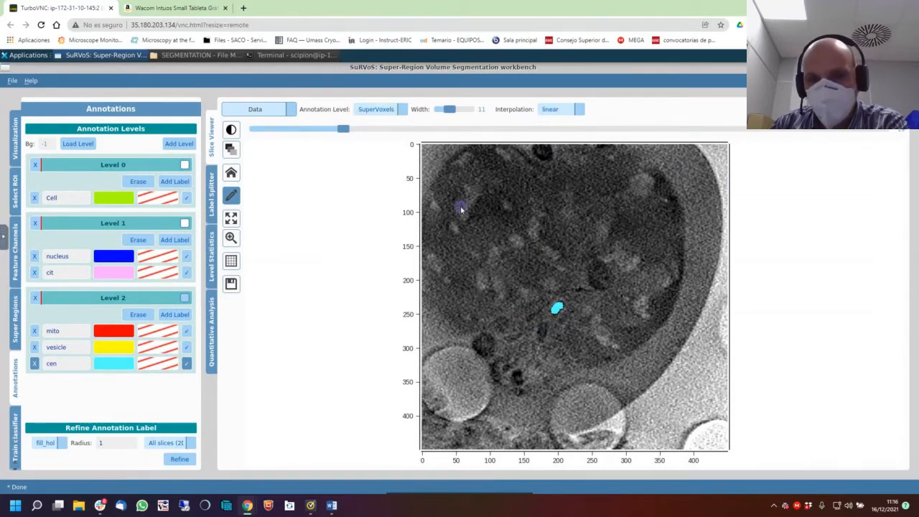
click(542, 331)
click(541, 336)
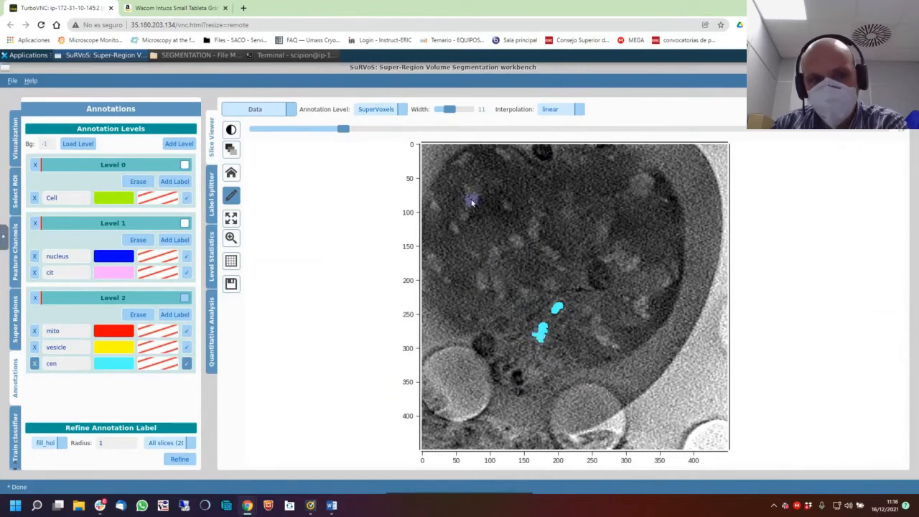
Erase the excess cen voxels along the outer edge of the lower spot, working at the Voxels annotation level.
click(391, 113)
click(366, 98)
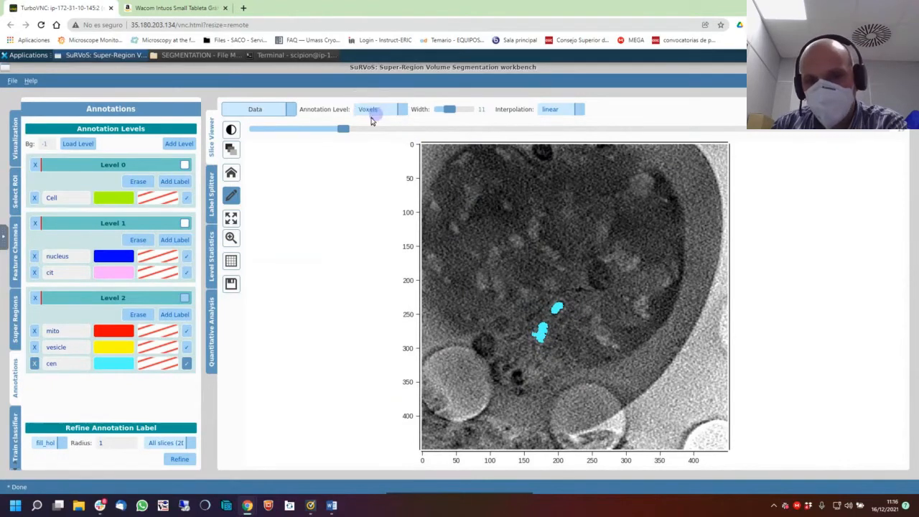
drag(533, 332, 528, 341)
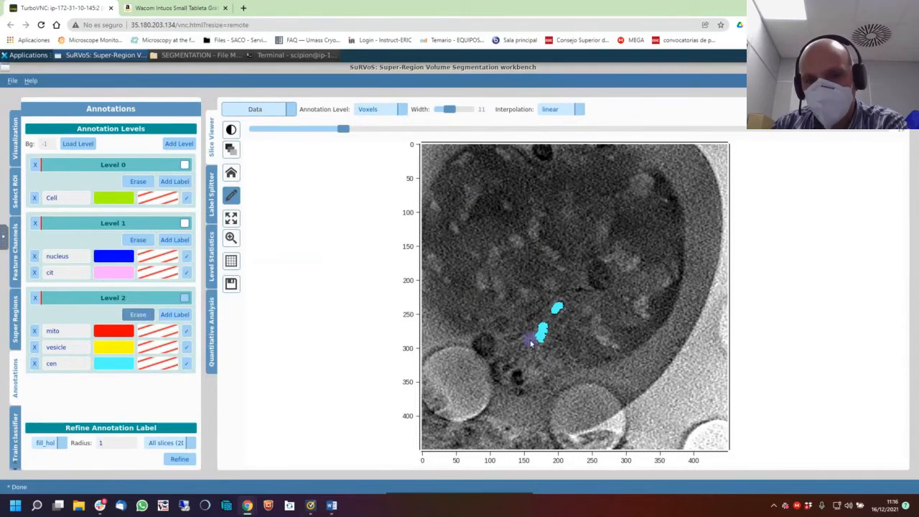
Check both cen spots through the neighbouring slices and touch up the upper one with the eraser.
scroll(530, 341, up, 1)
scroll(530, 341, up, 2)
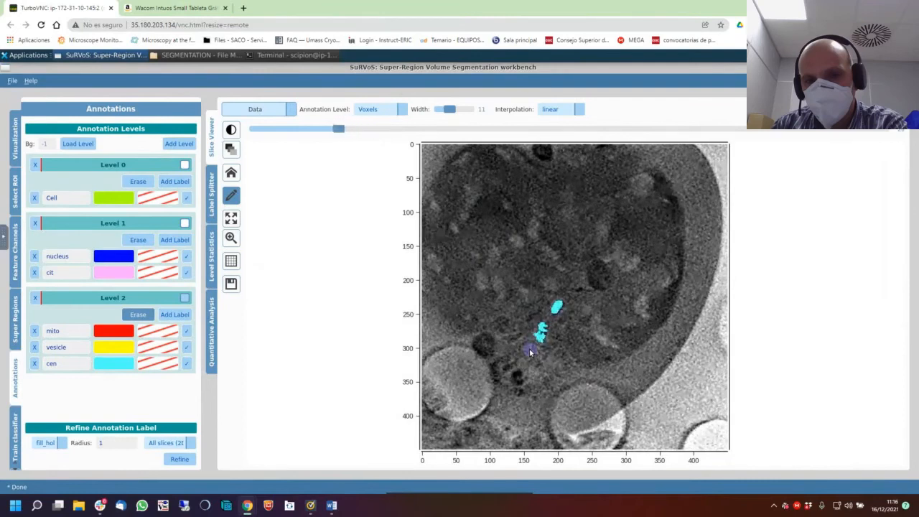
scroll(529, 352, up, 5)
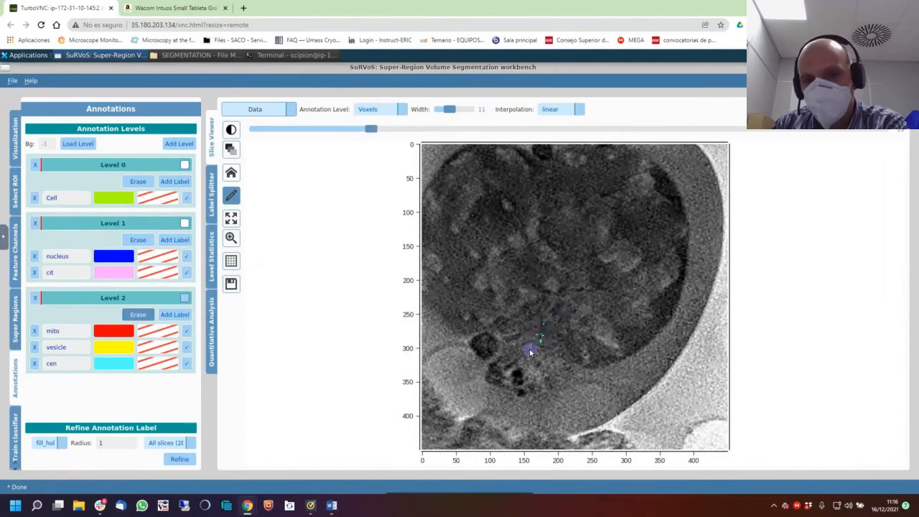
scroll(529, 352, down, 5)
scroll(569, 325, up, 2)
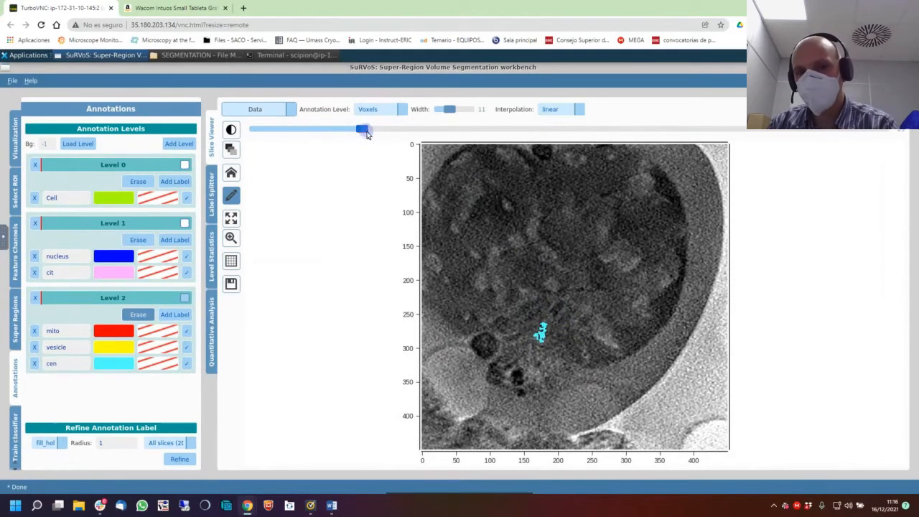
click(557, 308)
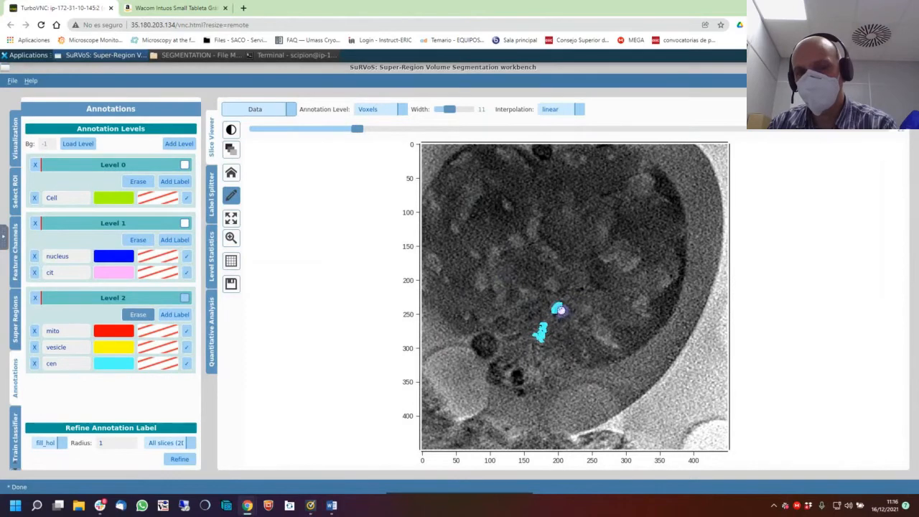
scroll(560, 310, down, 3)
scroll(561, 310, down, 1)
scroll(472, 333, up, 1)
Try to grow the cen annotation with dilation at radius 1 over the whole volume, running the refinement three times.
click(62, 443)
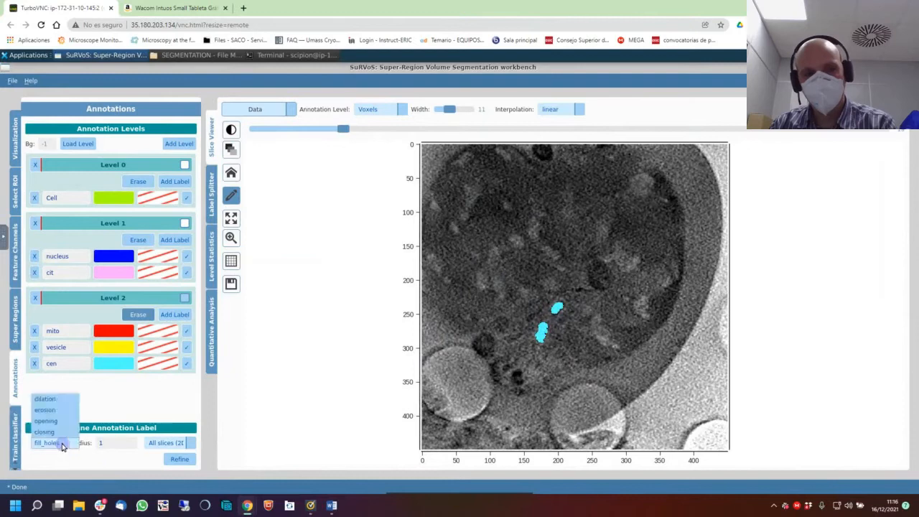
click(61, 400)
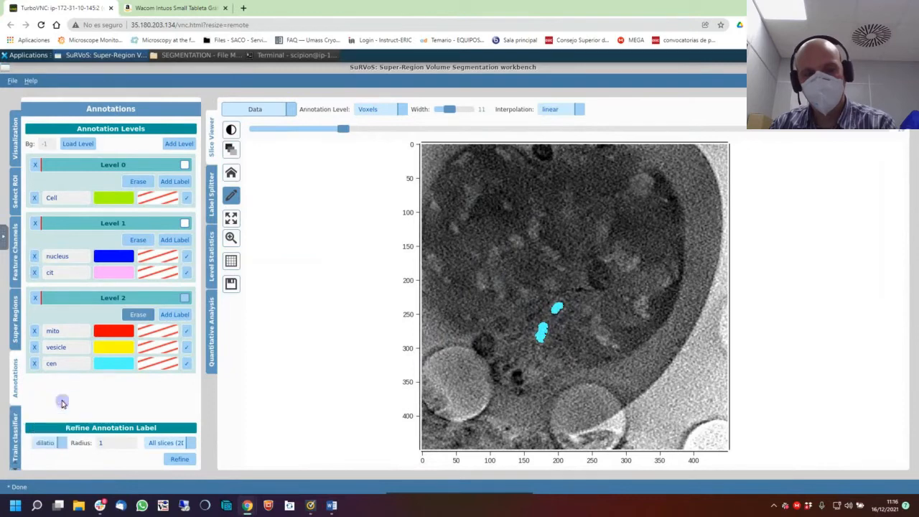
click(186, 443)
click(172, 468)
click(180, 459)
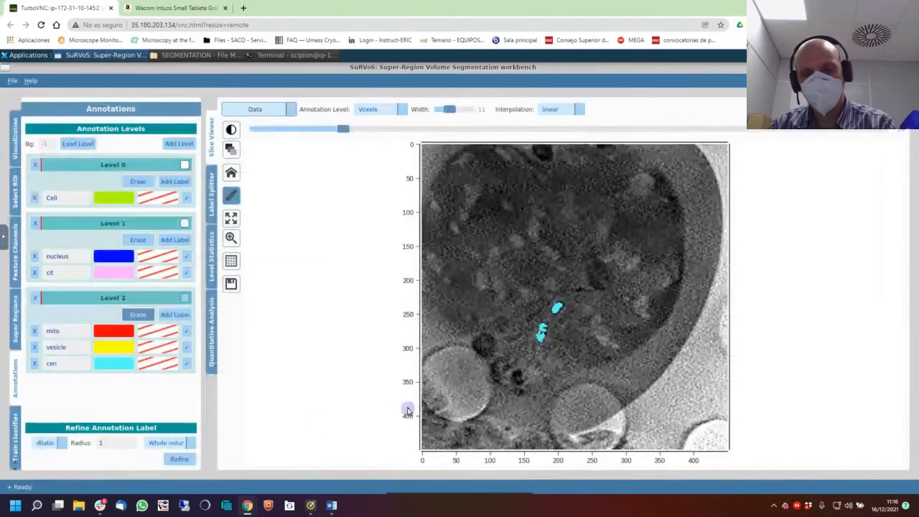
scroll(408, 409, up, 5)
scroll(407, 410, down, 3)
click(179, 459)
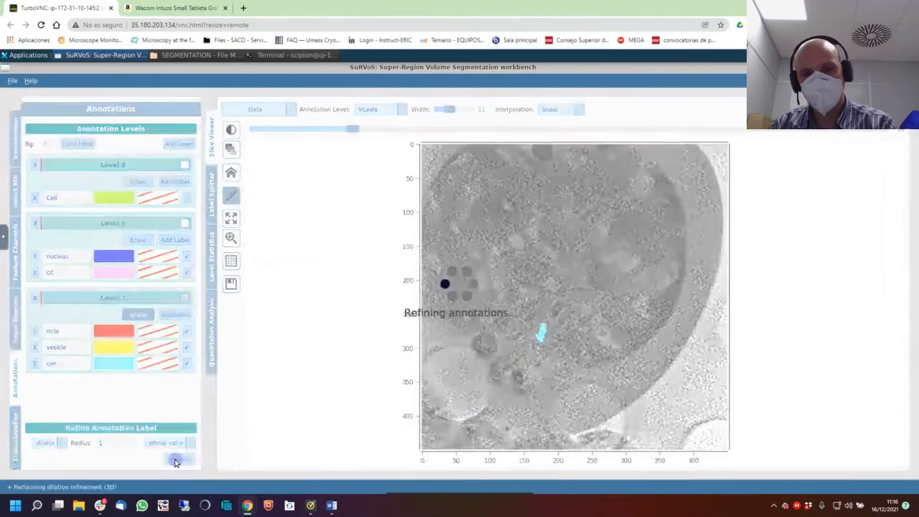
click(180, 459)
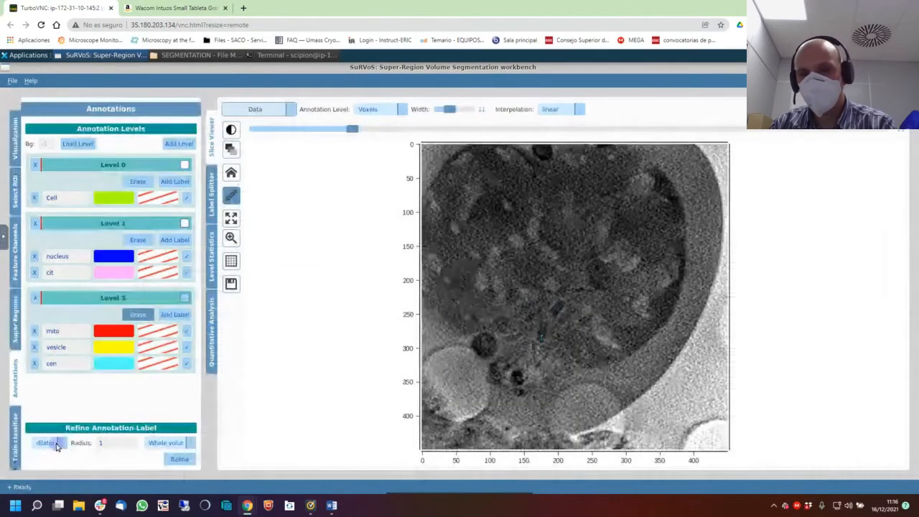
Examine the two dark cen spots near x 200, y 240 and x 175, y 285 through the neighbouring slices.
scroll(547, 389, up, 3)
scroll(547, 391, down, 5)
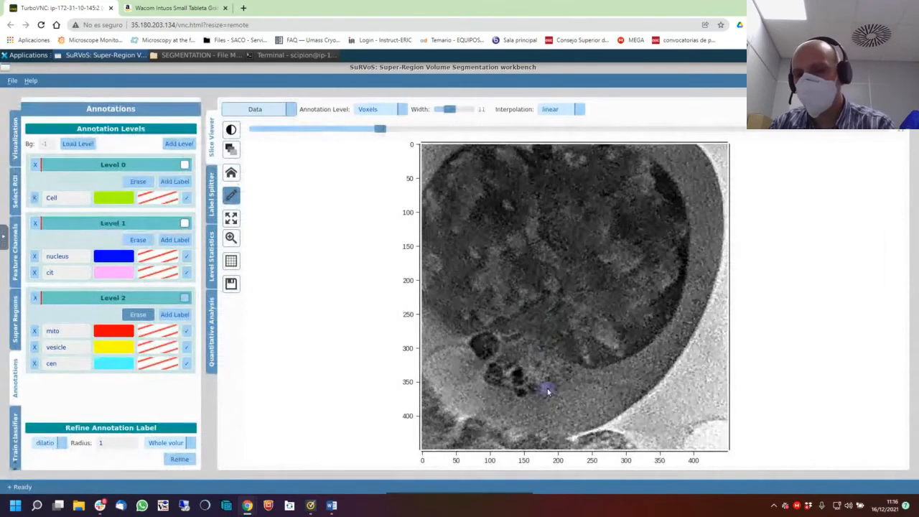
scroll(547, 391, up, 2)
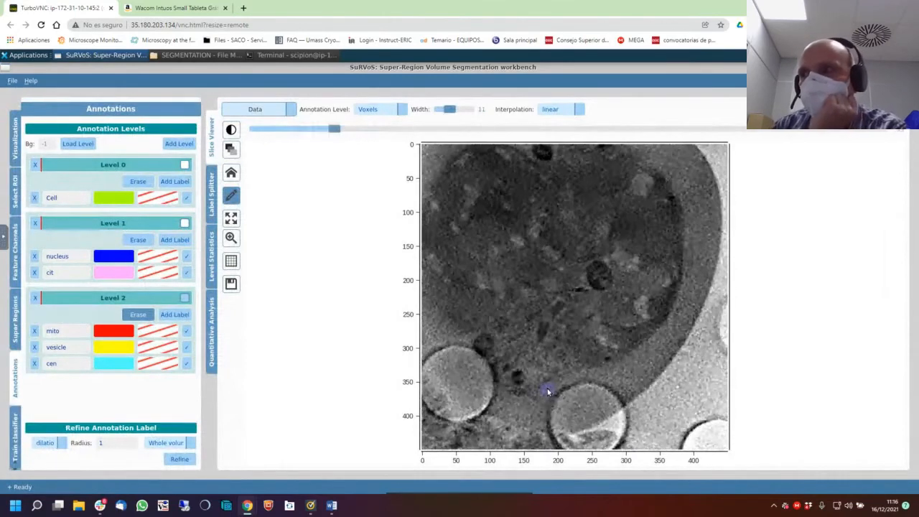
scroll(547, 391, up, 1)
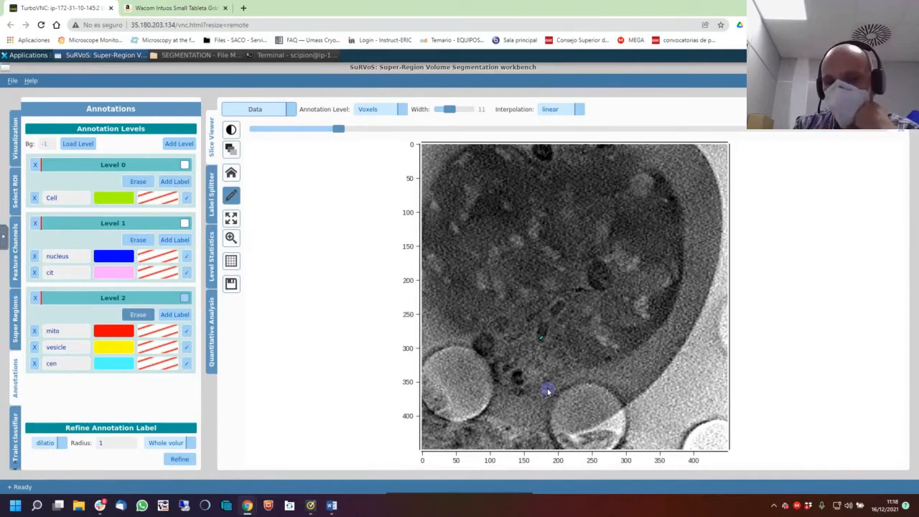
scroll(539, 354, up, 1)
scroll(539, 354, up, 3)
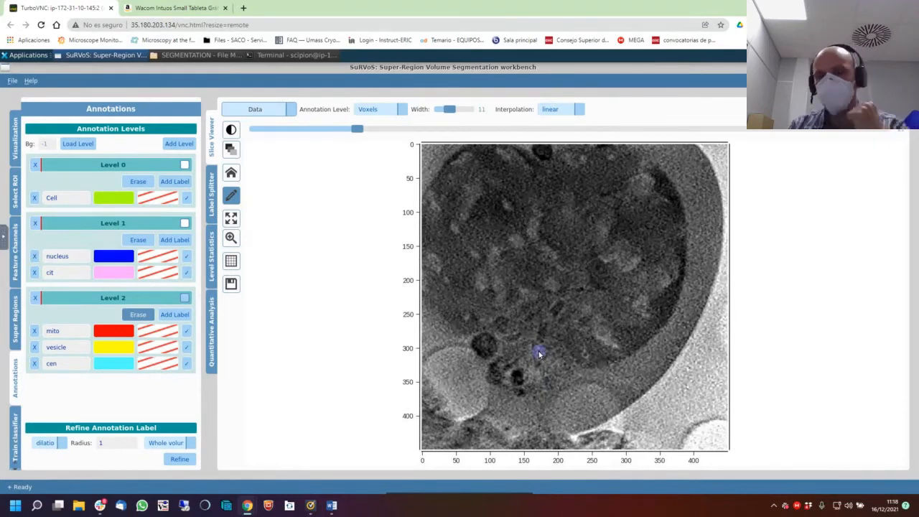
scroll(539, 354, down, 3)
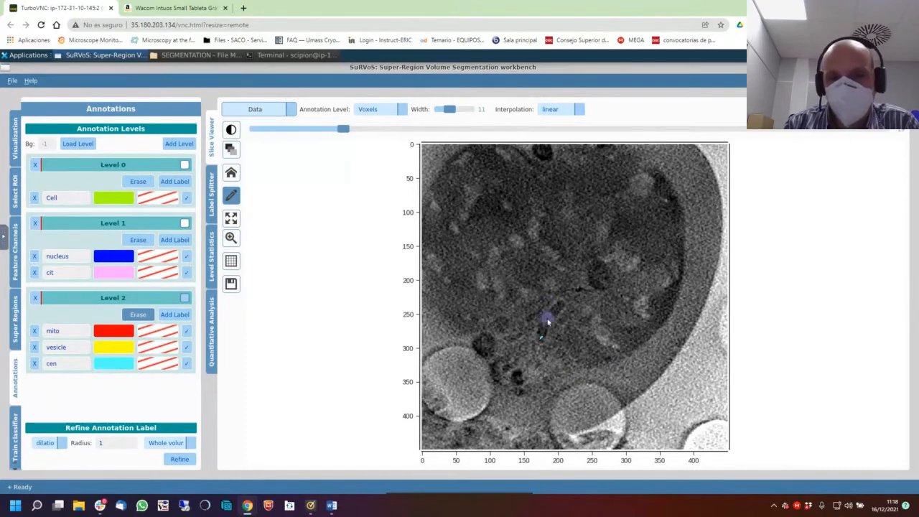
Paint the dark spot near x 200, y 240 as mito, and repaint it completely with the cen label.
click(187, 333)
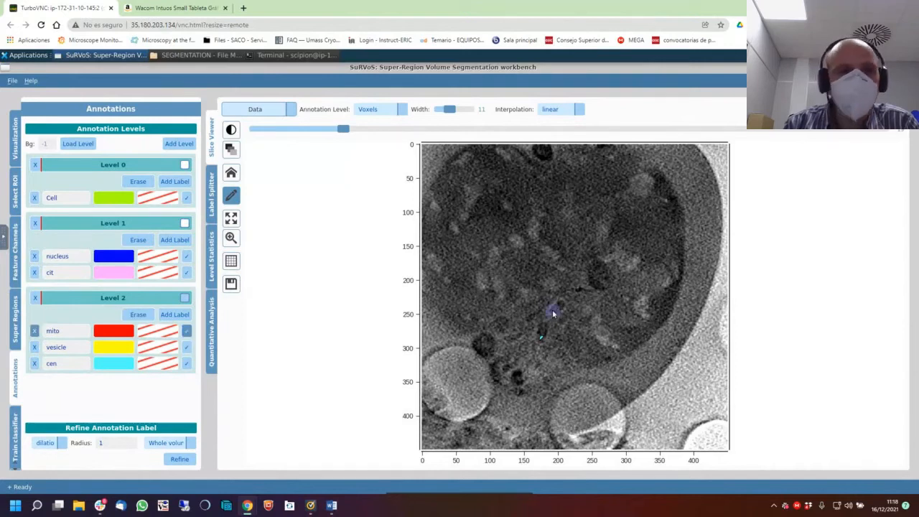
drag(553, 312, 555, 316)
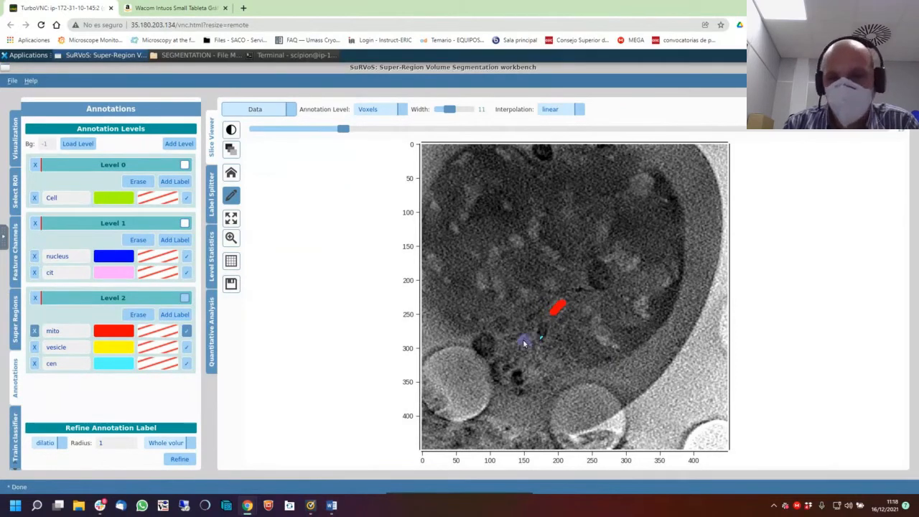
click(188, 365)
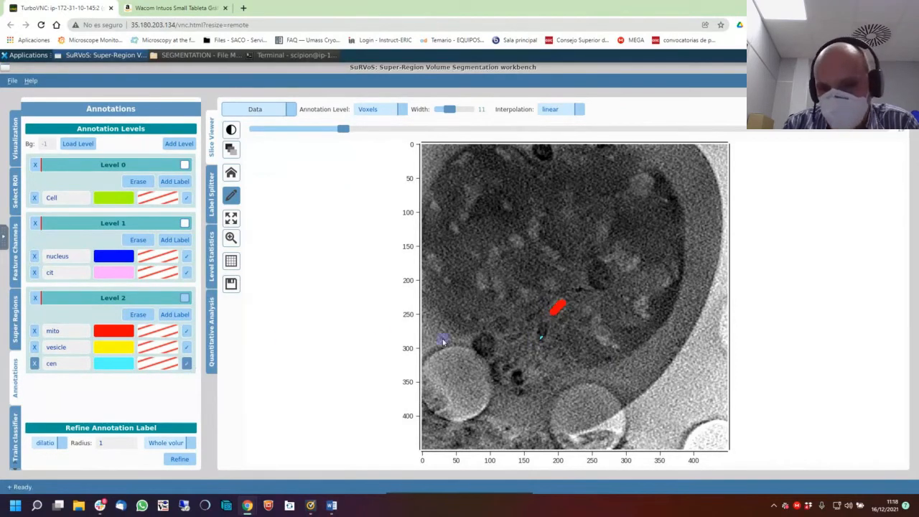
drag(554, 310, 560, 306)
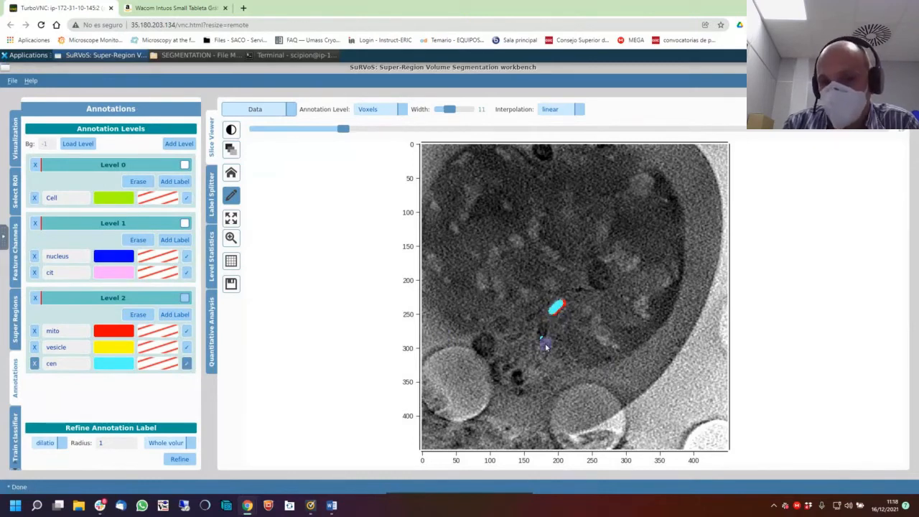
drag(555, 307, 555, 313)
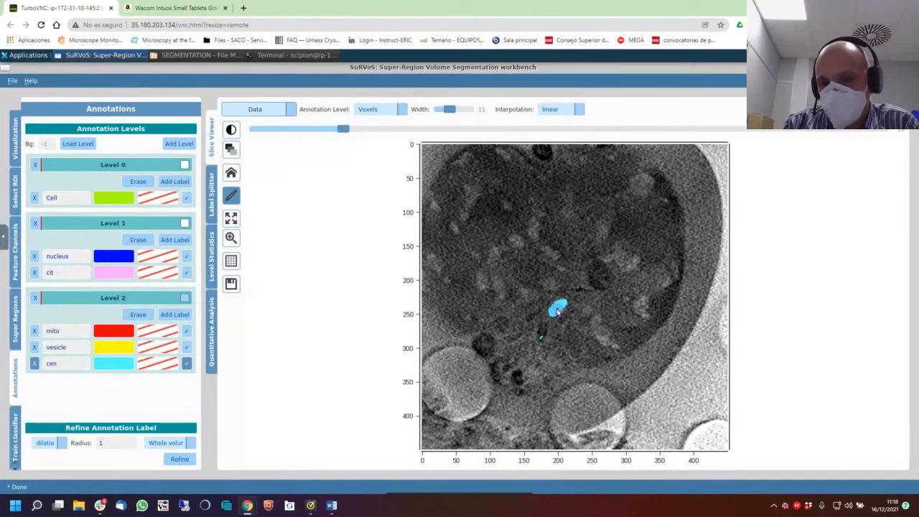
Check the extent of the painted cen spot through the slices above and below it.
scroll(552, 316, down, 2)
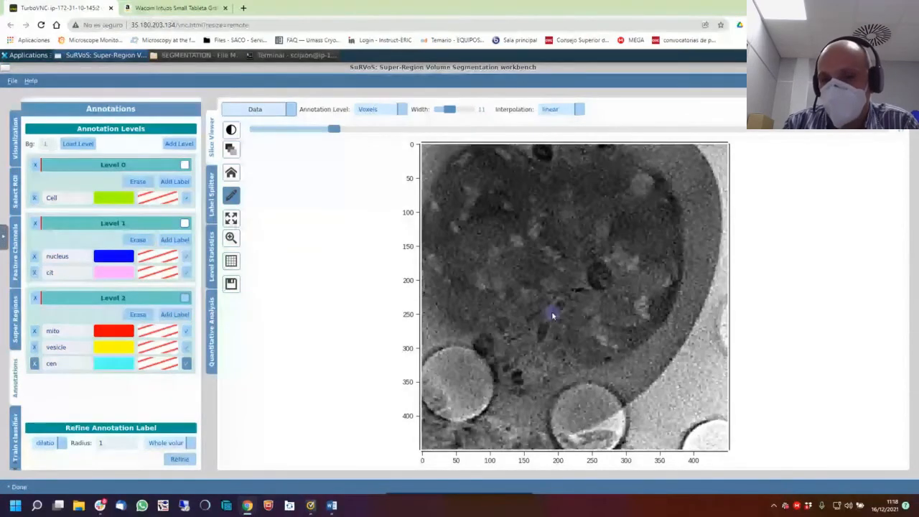
scroll(552, 314, up, 3)
scroll(554, 312, down, 2)
scroll(558, 311, up, 1)
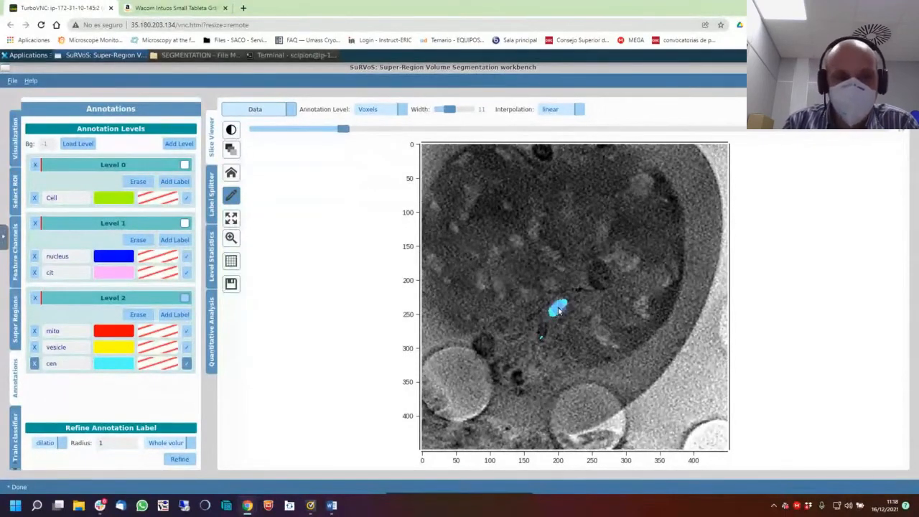
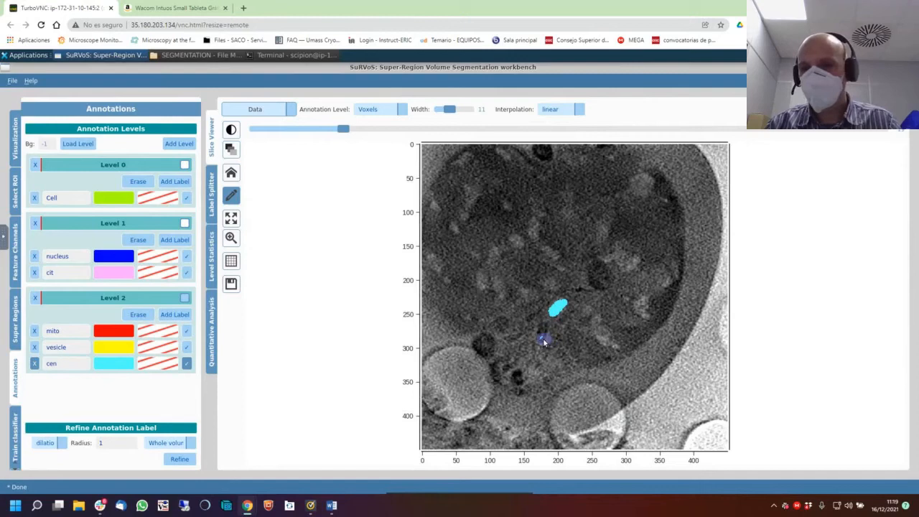
scroll(546, 332, down, 3)
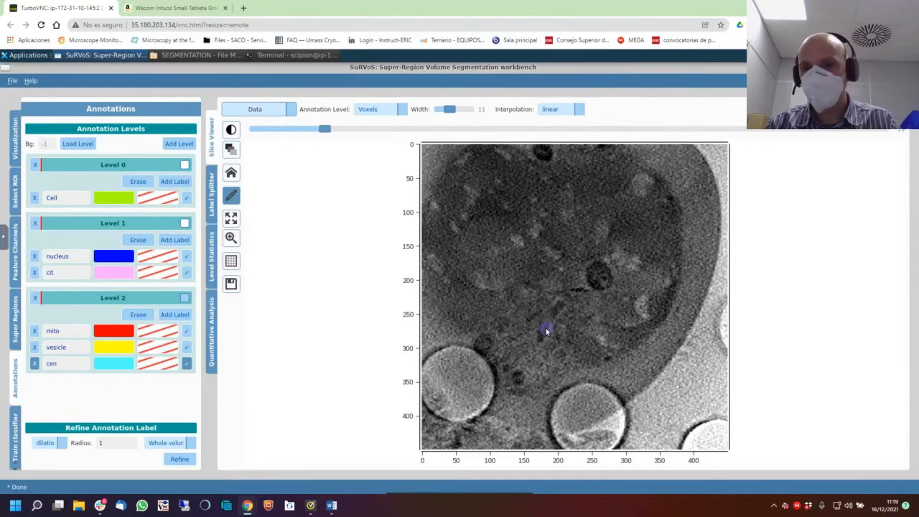
scroll(547, 332, down, 10)
scroll(546, 331, up, 15)
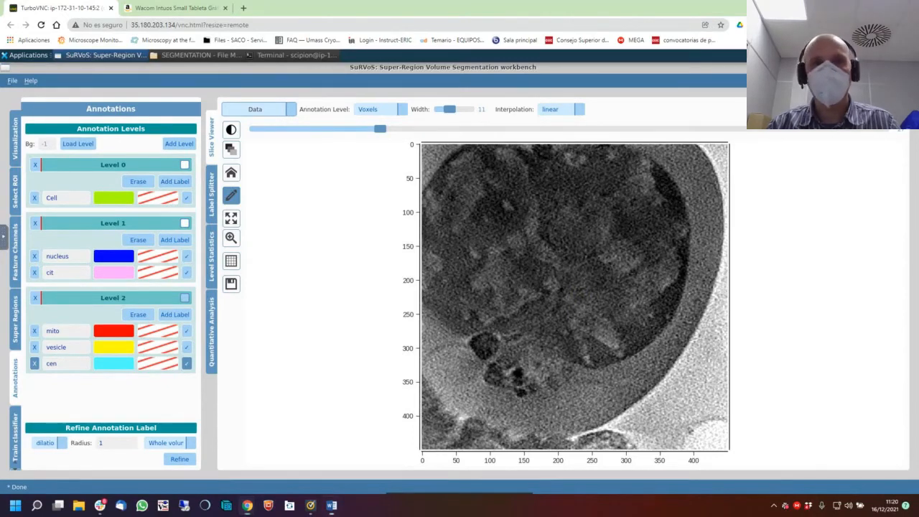
Switch to Word and review the example screenshot of the annotated cell and its labels in SURVOS_training_instruct.docx.
click(331, 506)
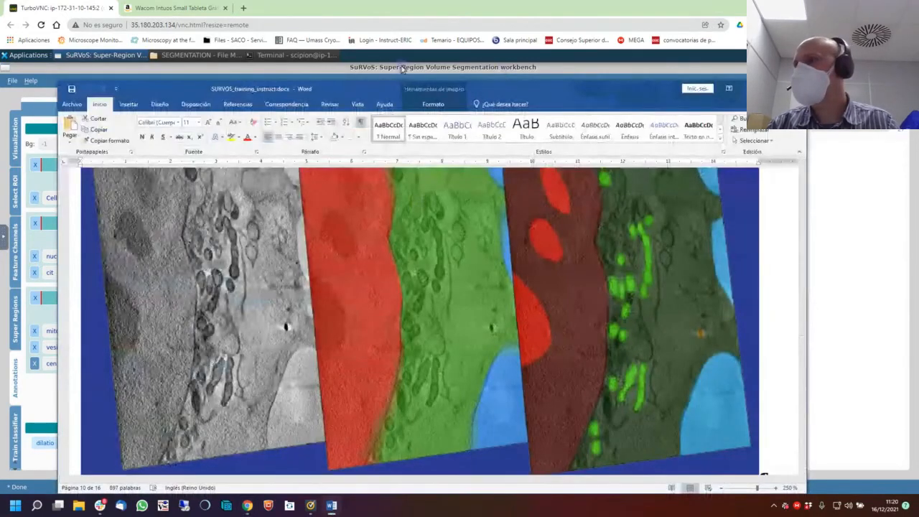
drag(514, 96, 598, 115)
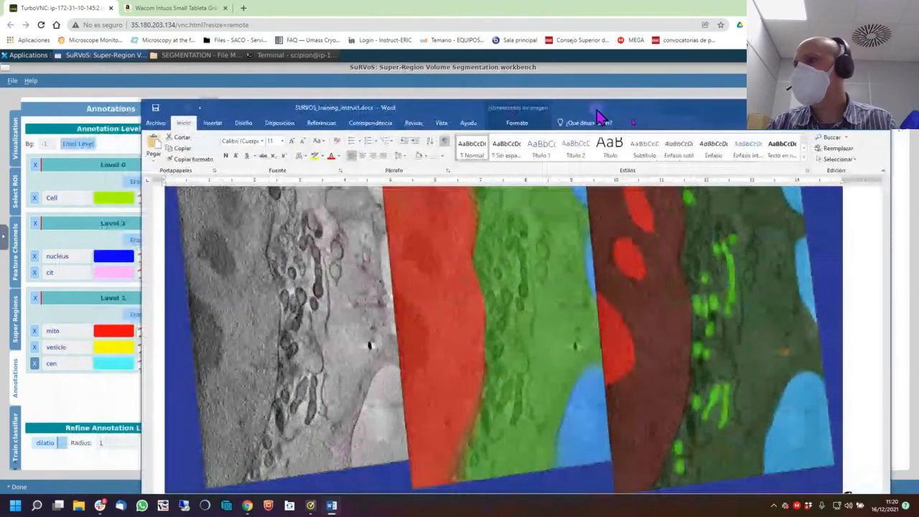
click(835, 108)
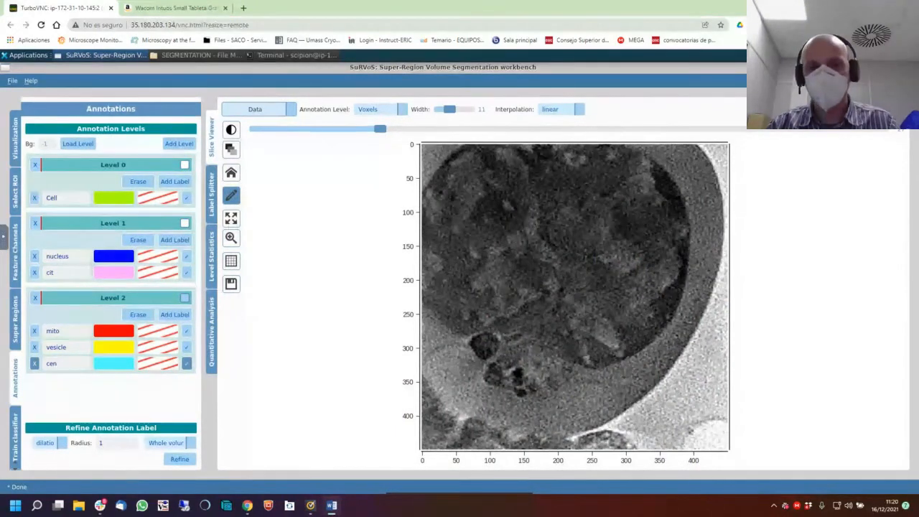
drag(918, 208, 544, 126)
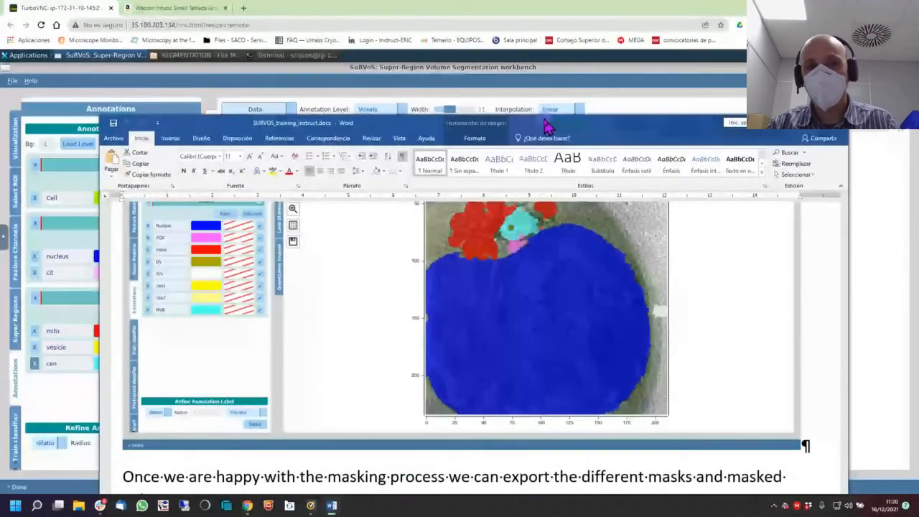
scroll(542, 251, up, 3)
scroll(485, 405, down, 1)
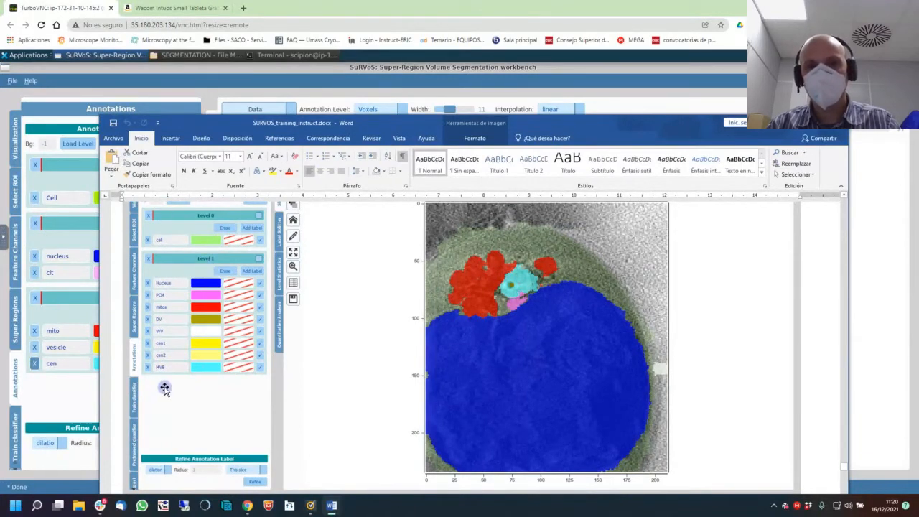
drag(381, 123, 918, 111)
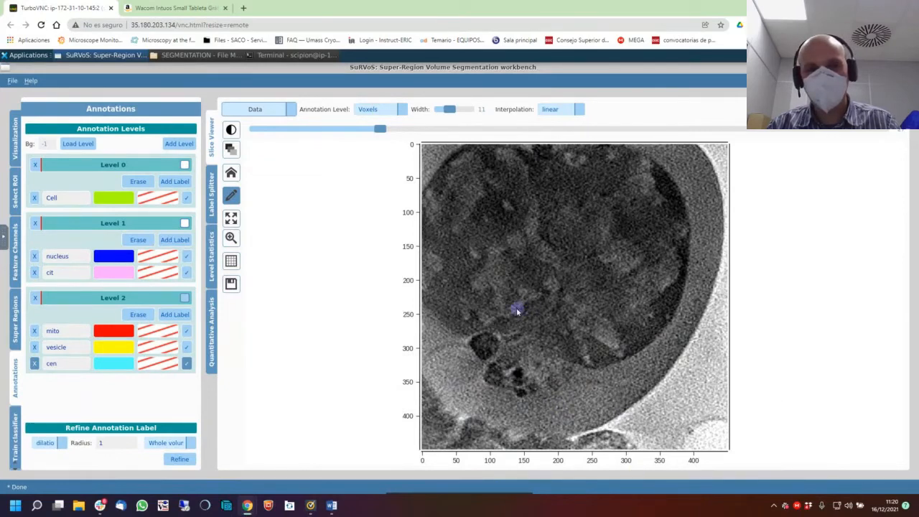
Look through the available refinement methods for annotation labels, keeping dilation selected.
scroll(517, 310, up, 1)
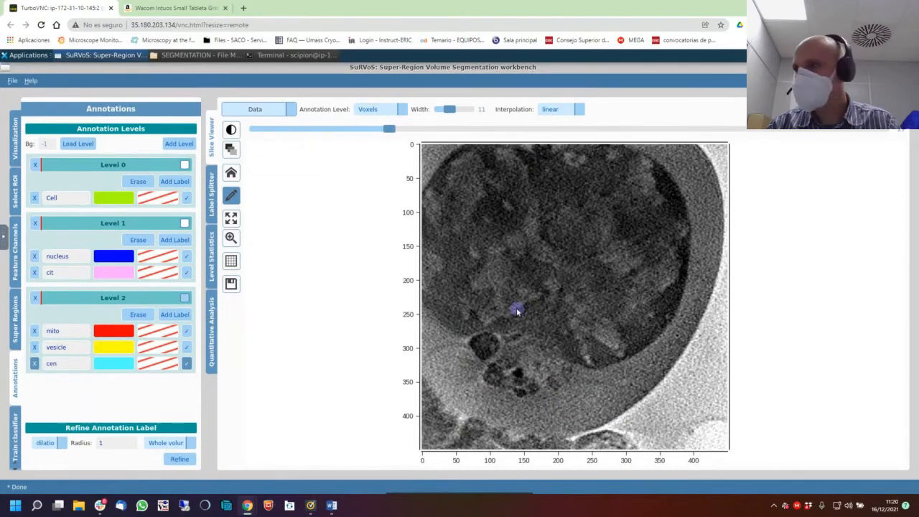
scroll(517, 310, up, 4)
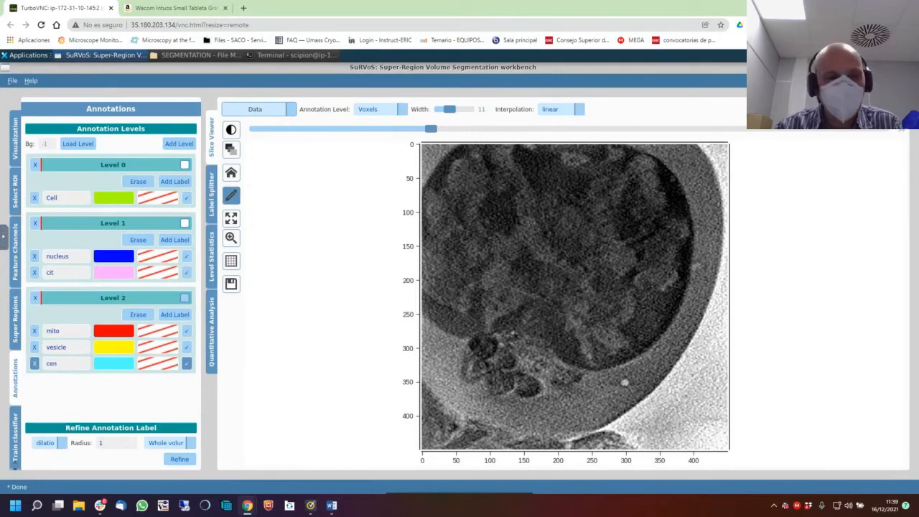
click(58, 443)
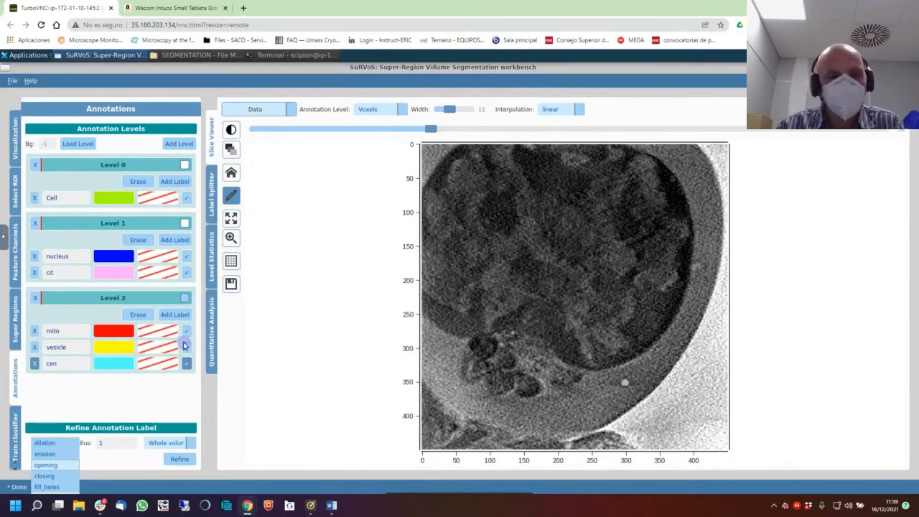
click(79, 417)
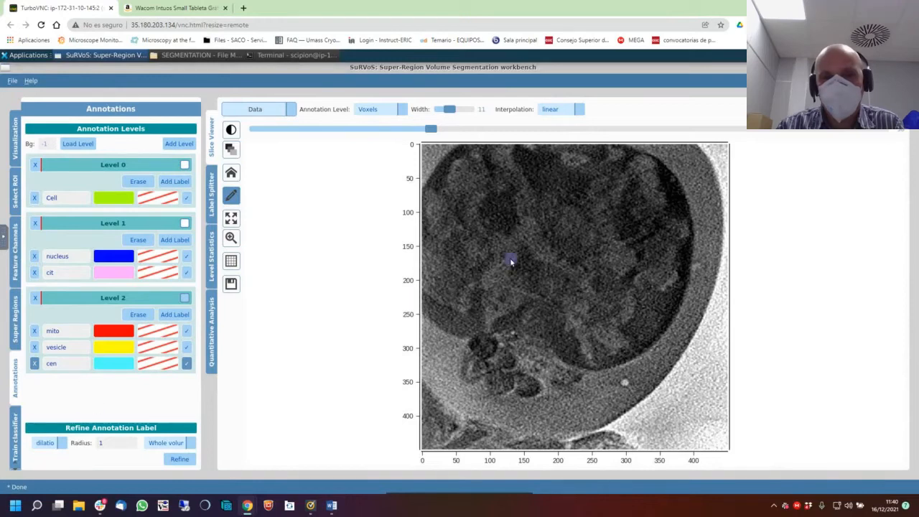
Fill in the speckled round vesicle near x 165, y 335 by painting it with the vesicle label.
scroll(508, 260, down, 10)
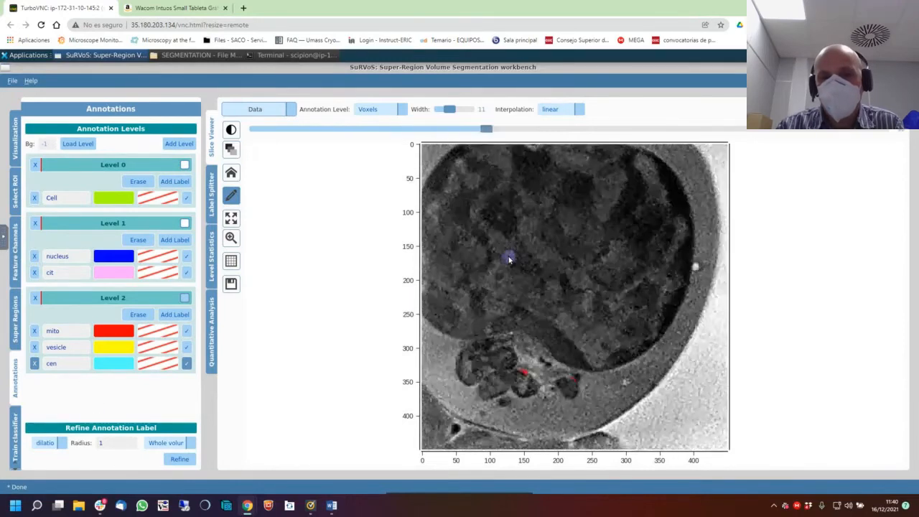
scroll(508, 260, down, 9)
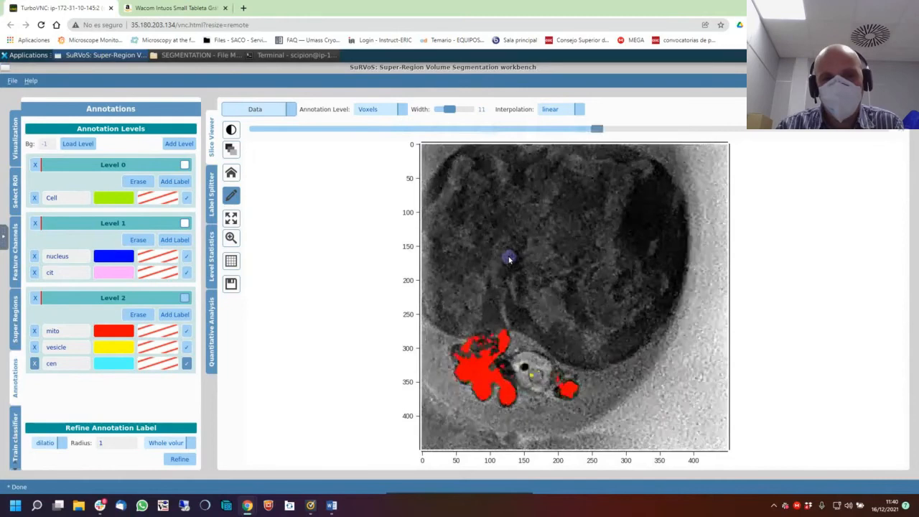
scroll(508, 260, up, 2)
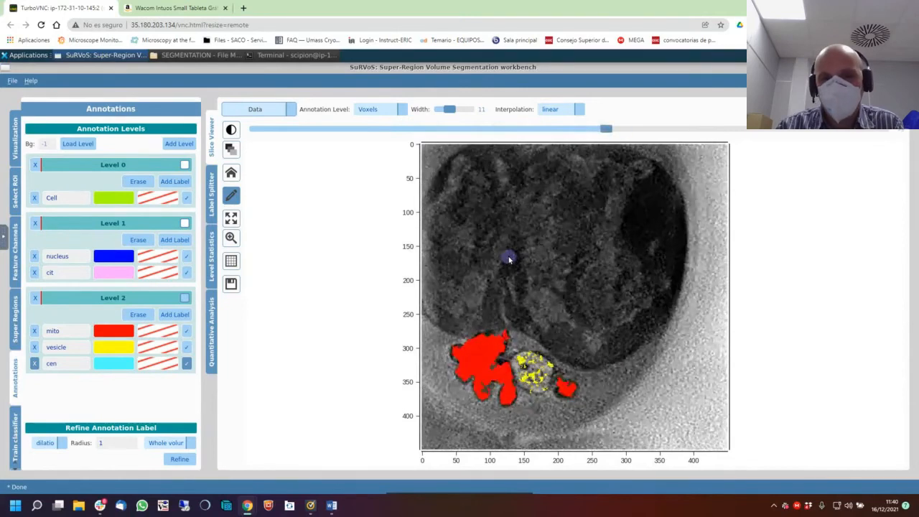
click(188, 347)
mouse_move(521, 367)
mouse_down()
mouse_move(525, 391)
mouse_move(542, 392)
mouse_move(551, 373)
mouse_move(524, 355)
mouse_move(545, 369)
mouse_move(520, 365)
mouse_move(533, 365)
mouse_move(527, 373)
mouse_move(540, 379)
mouse_move(530, 372)
mouse_up()
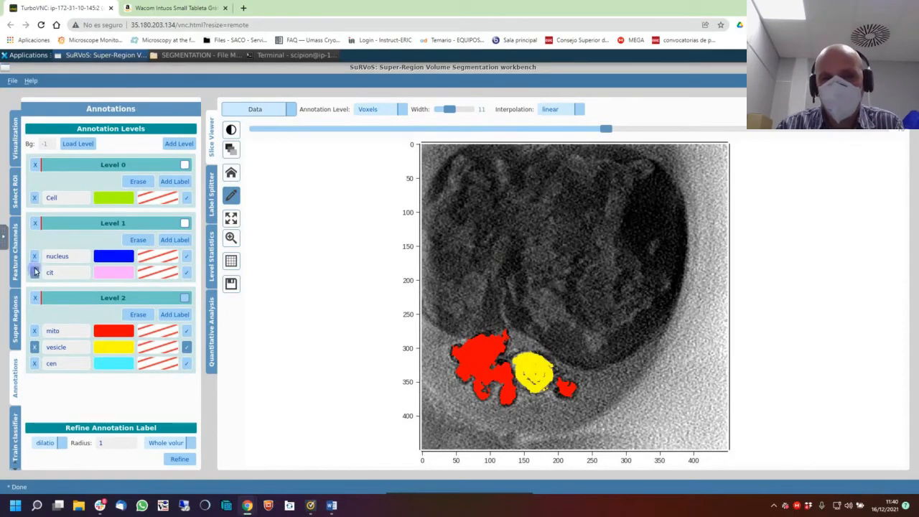
mouse_move(535, 369)
mouse_down()
mouse_move(531, 377)
mouse_move(522, 367)
mouse_move(539, 373)
mouse_move(517, 360)
mouse_move(521, 382)
mouse_move(539, 392)
mouse_move(551, 370)
mouse_move(514, 357)
mouse_move(518, 382)
mouse_move(534, 384)
mouse_up()
Outline the same round vesicle with the vesicle label in the adjacent slice and in one several slices further on.
scroll(528, 378, up, 5)
scroll(534, 384, up, 2)
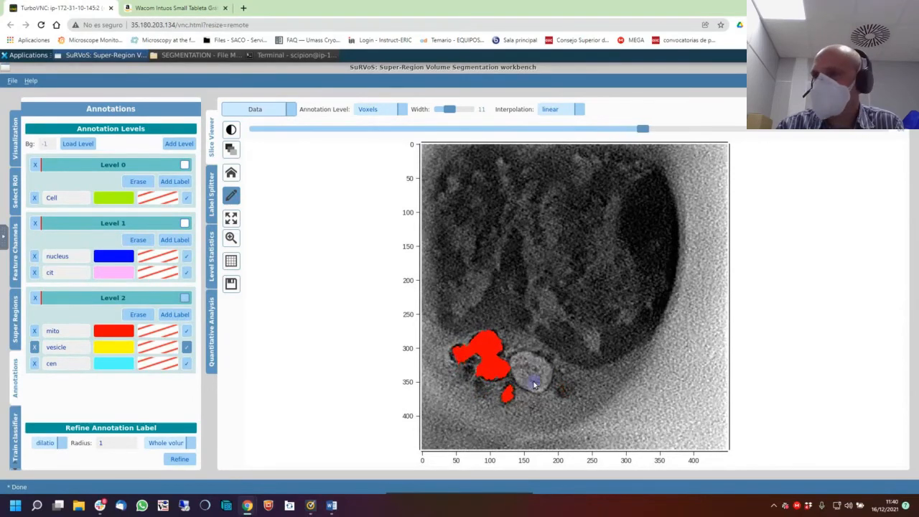
scroll(533, 384, down, 7)
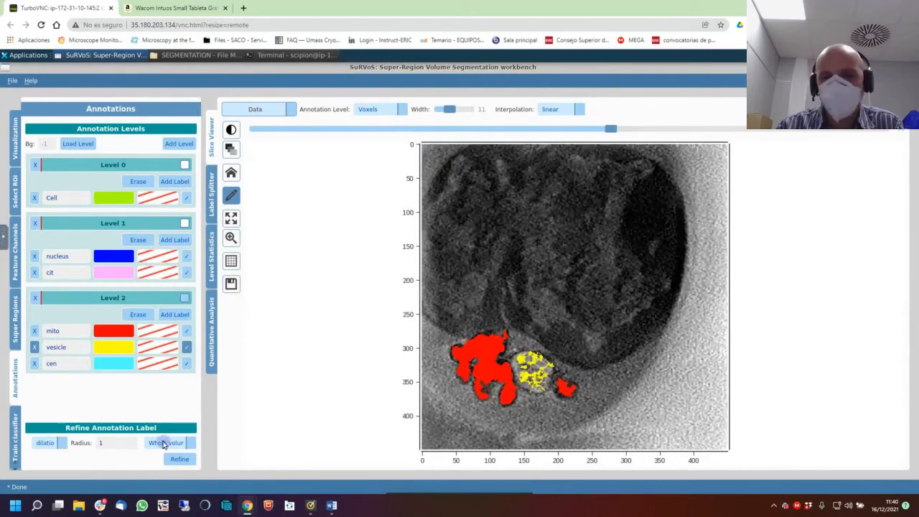
mouse_move(516, 362)
mouse_down()
mouse_move(516, 386)
mouse_move(535, 395)
mouse_move(549, 387)
mouse_move(541, 354)
mouse_move(524, 350)
mouse_move(513, 366)
mouse_up()
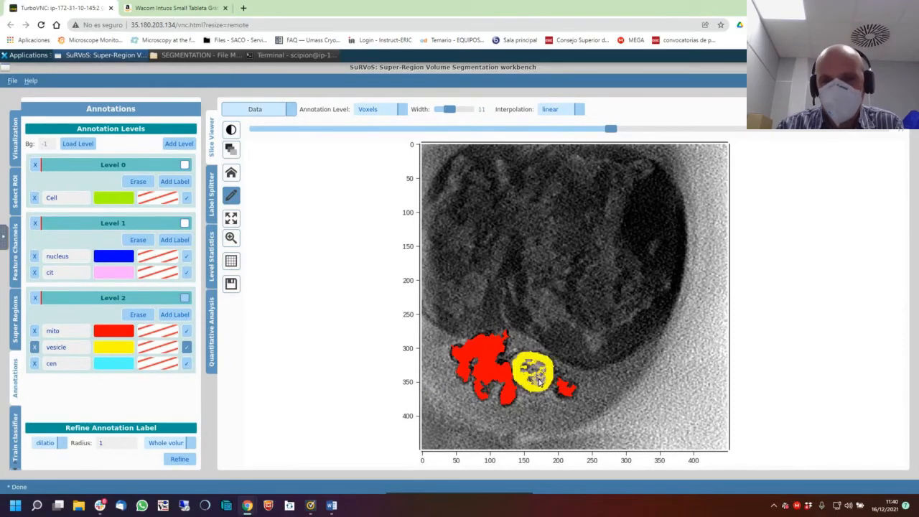
scroll(539, 383, up, 6)
scroll(520, 367, down, 3)
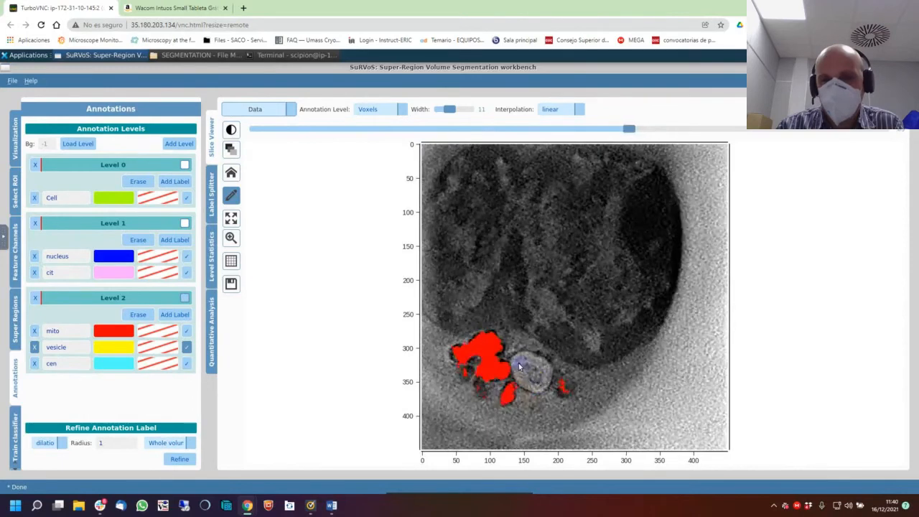
scroll(520, 367, up, 2)
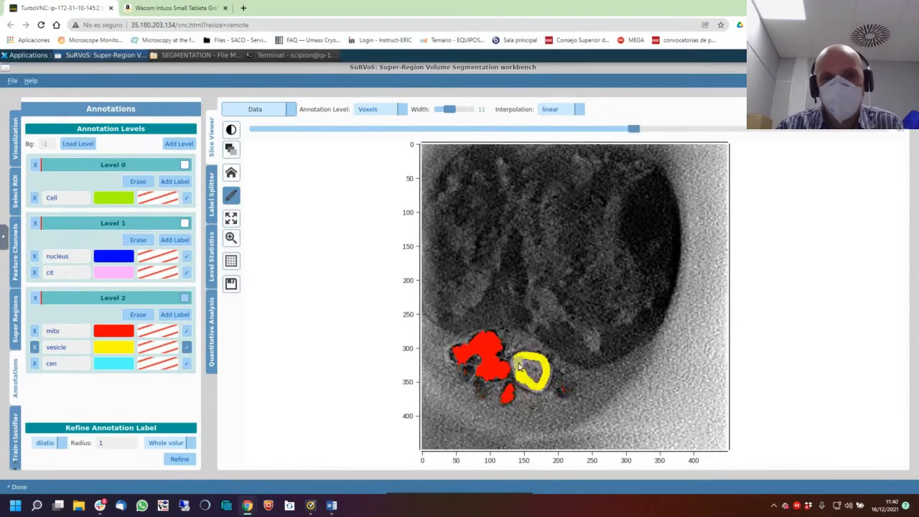
scroll(519, 366, down, 1)
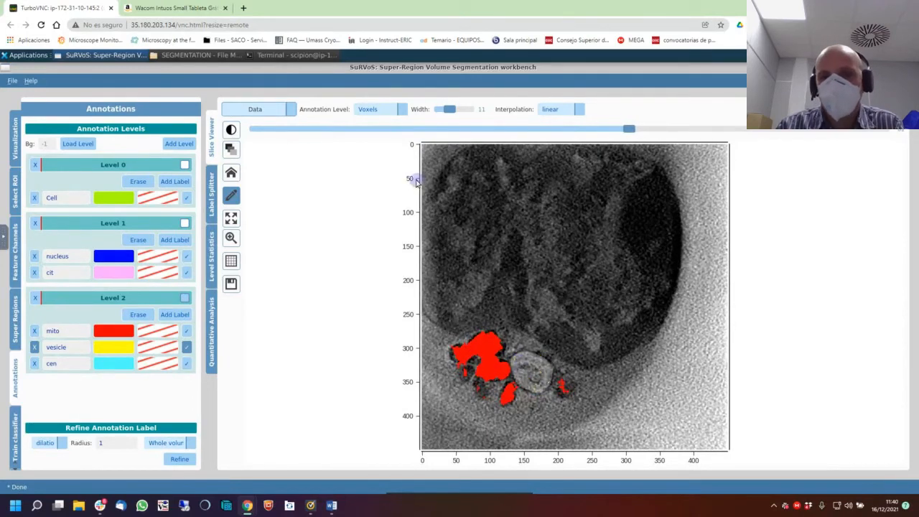
Set the annotation level to SuperVoxels and fill the round vesicle near x 165, y 335 with the vesicle label across several slices.
click(369, 110)
click(376, 120)
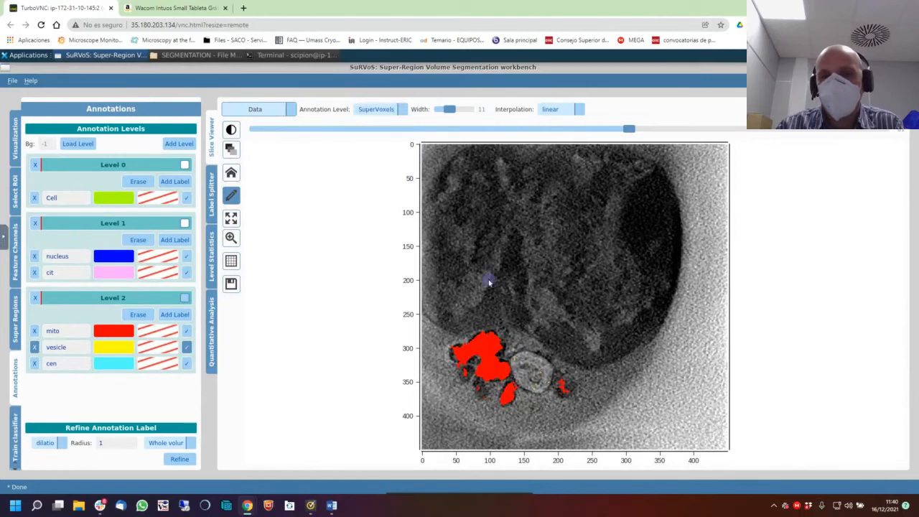
mouse_move(518, 363)
mouse_down()
mouse_move(519, 386)
mouse_move(535, 395)
mouse_move(551, 377)
mouse_move(522, 353)
mouse_move(516, 360)
mouse_move(539, 377)
mouse_move(529, 363)
mouse_up()
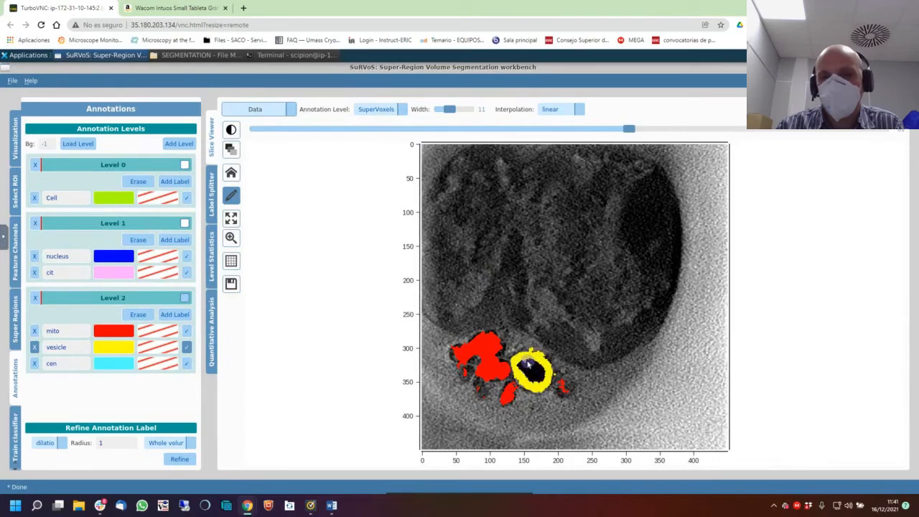
scroll(535, 381, down, 2)
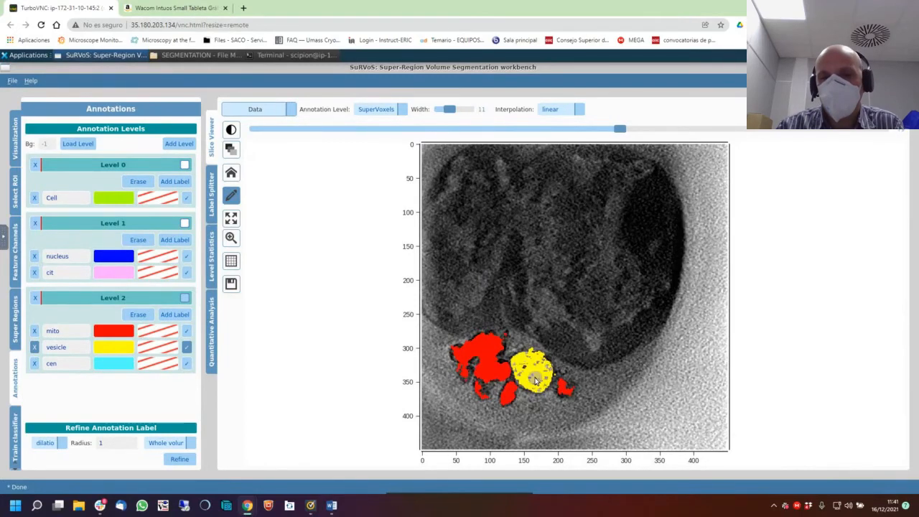
scroll(535, 381, down, 2)
mouse_move(518, 362)
mouse_down()
mouse_move(526, 384)
mouse_move(544, 389)
mouse_move(548, 370)
mouse_move(521, 355)
mouse_move(519, 376)
mouse_move(531, 390)
mouse_move(520, 364)
mouse_move(538, 359)
mouse_move(547, 374)
mouse_move(537, 384)
mouse_up()
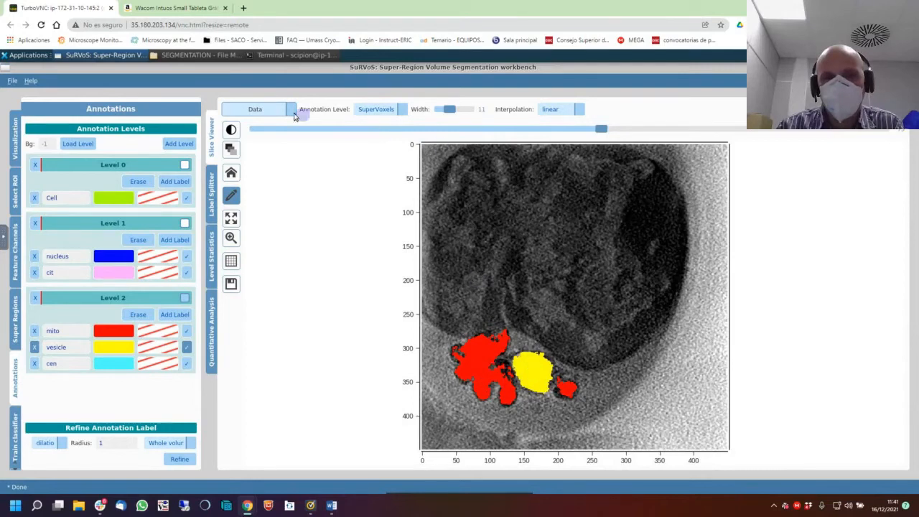
Lower the Level 2 annotation opacity to 38 so the data shows through the labels.
click(270, 112)
click(269, 109)
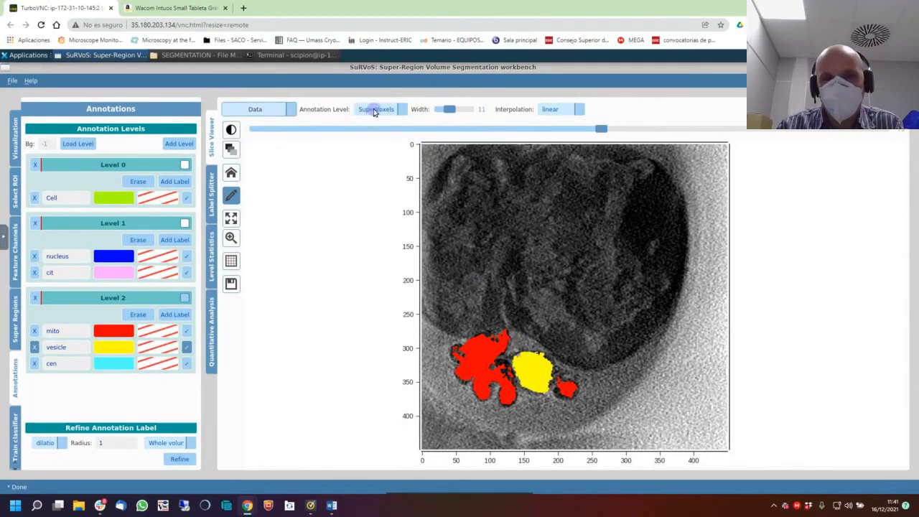
click(231, 150)
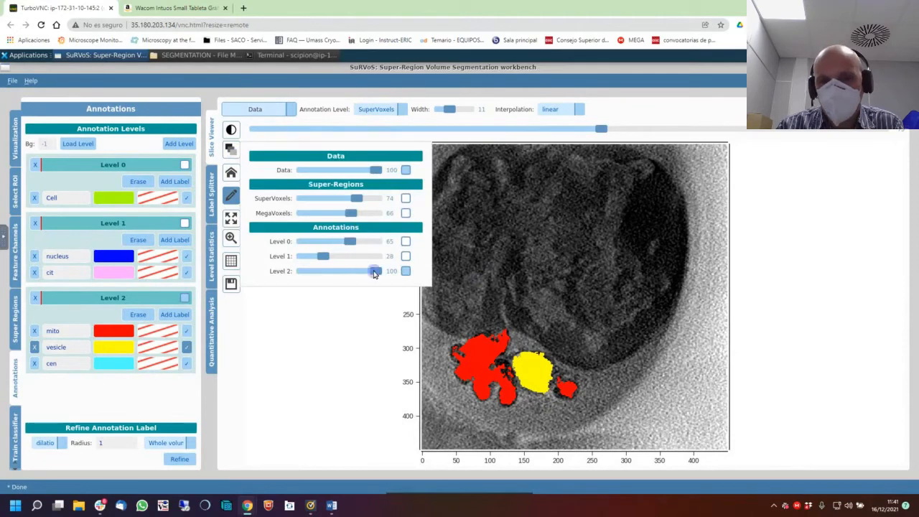
drag(377, 275, 330, 274)
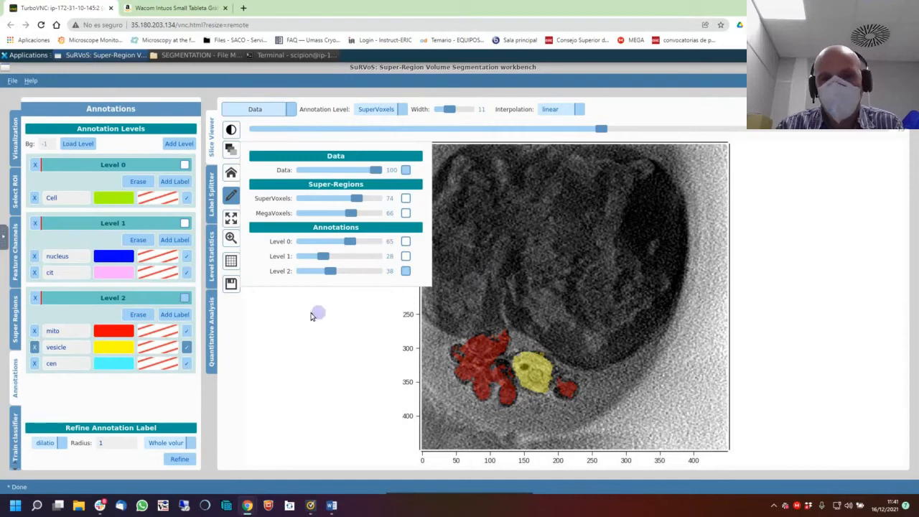
click(188, 331)
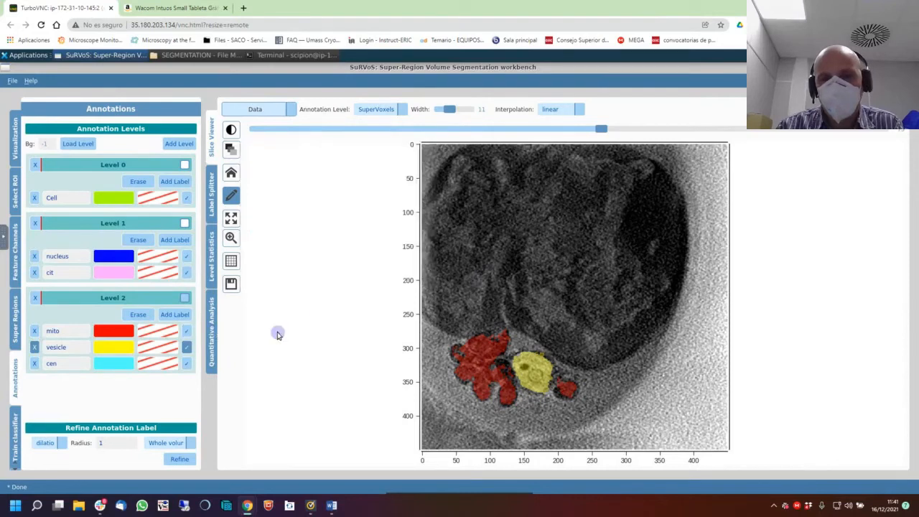
Paint the missing mitochondria regions with the mito label, at the cluster's outer edge and near x 125, y 340, in this slice.
click(463, 377)
click(458, 355)
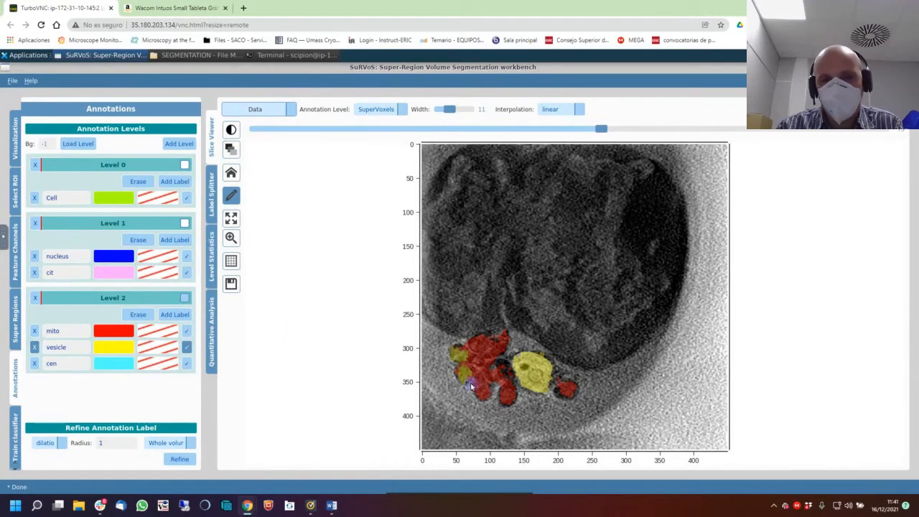
click(187, 331)
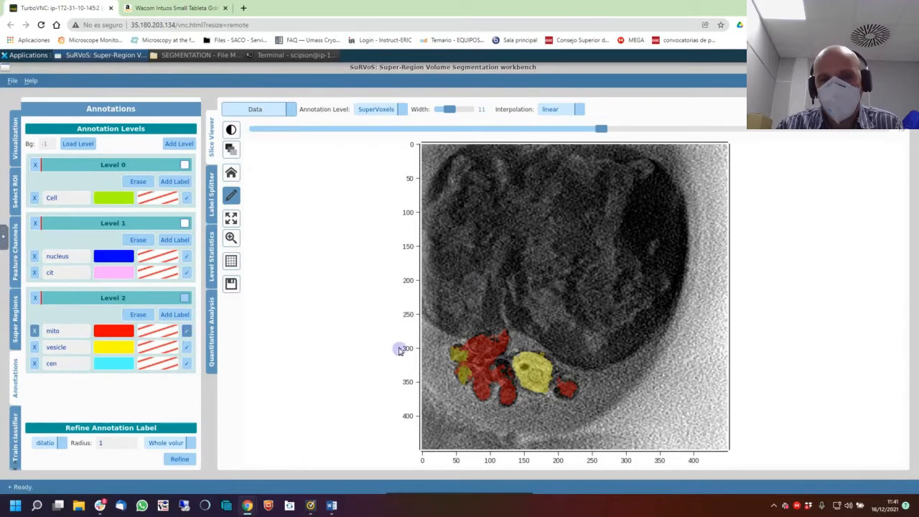
click(457, 354)
click(464, 375)
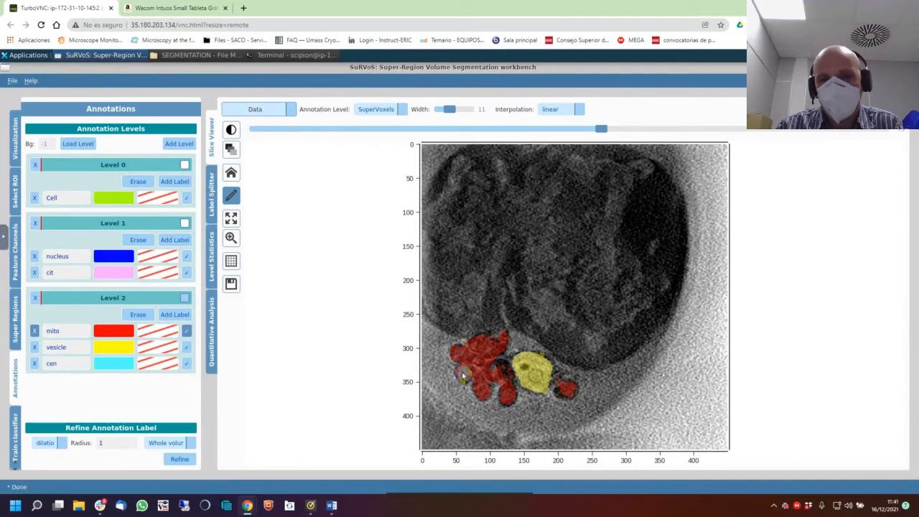
click(506, 377)
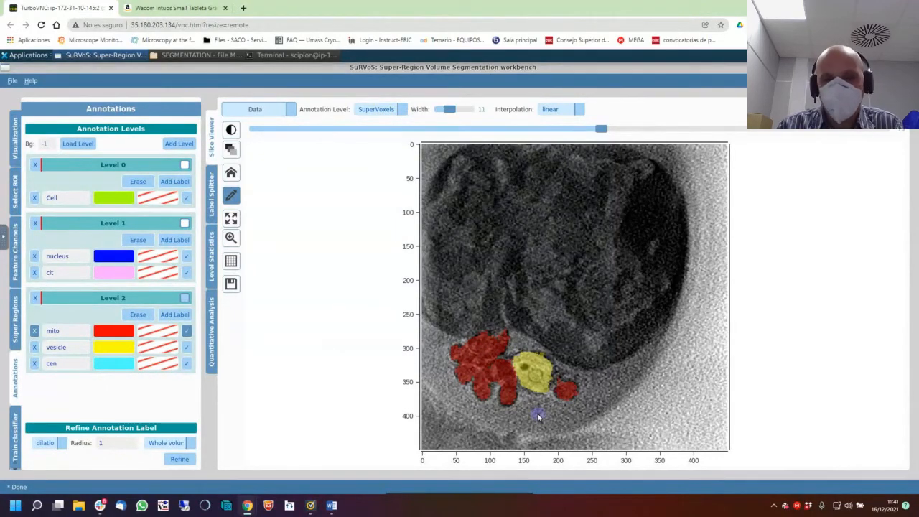
Complete the mitochondria with the mito label in neighbouring slices, including the separate one near x 215, y 360.
scroll(498, 384, down, 2)
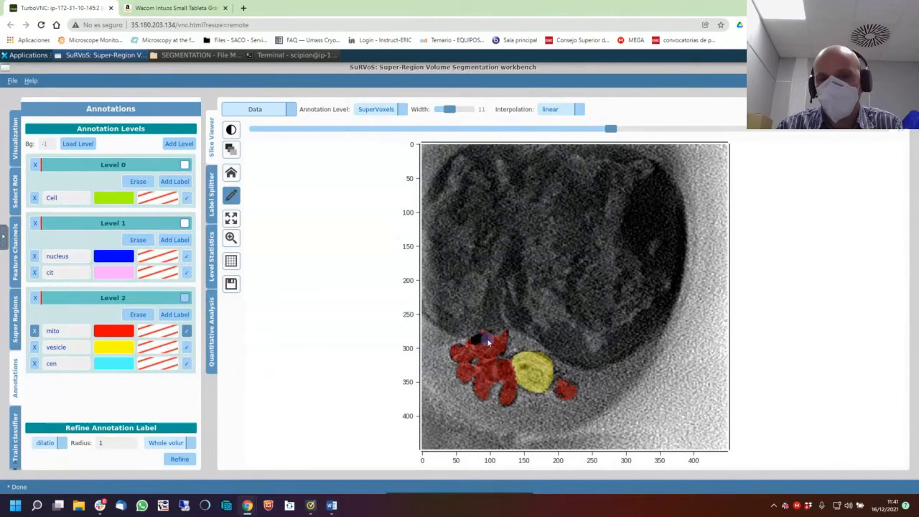
scroll(493, 371, up, 11)
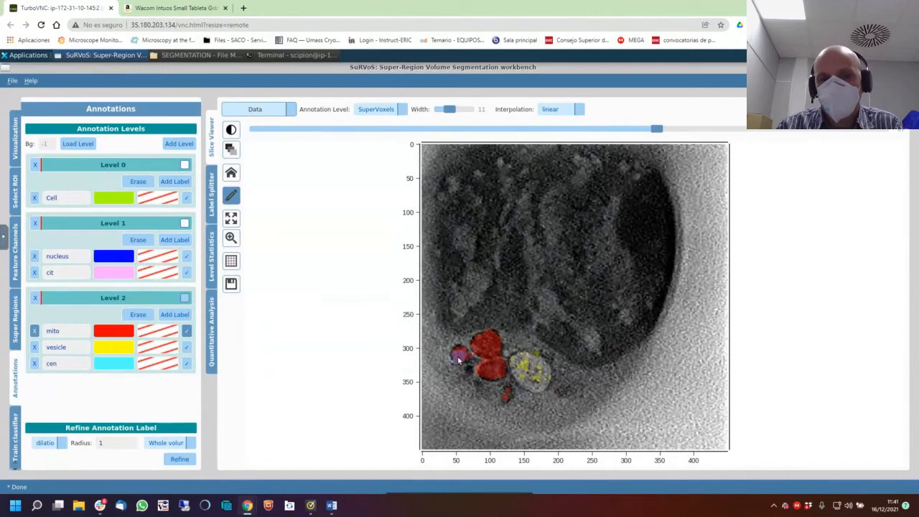
scroll(486, 351, up, 1)
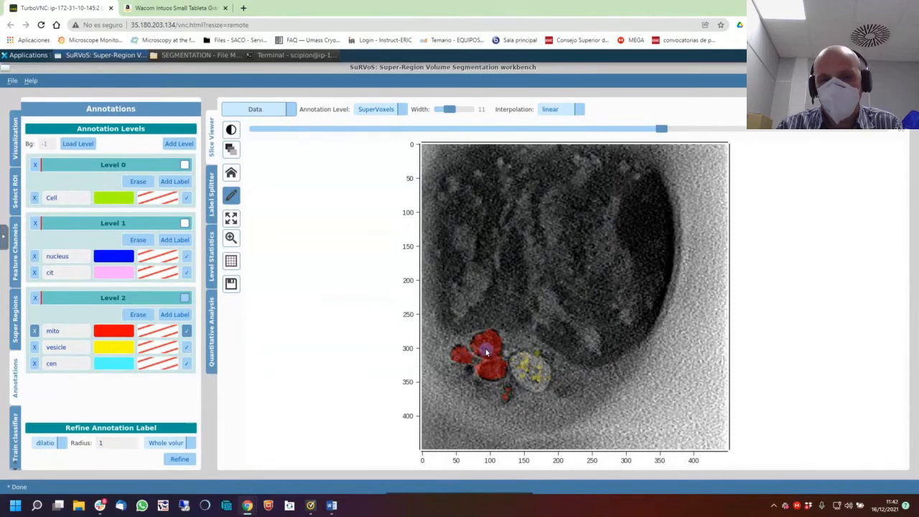
scroll(486, 352, up, 6)
scroll(486, 352, down, 20)
scroll(485, 351, up, 6)
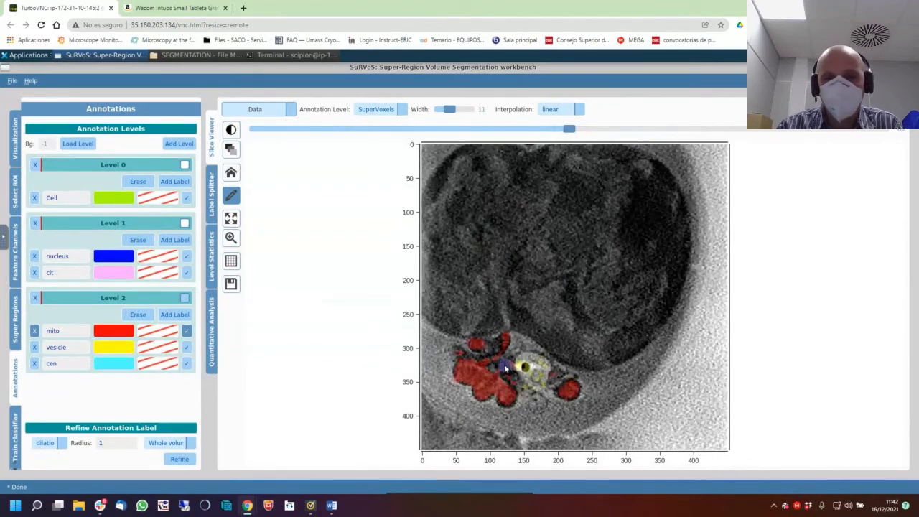
click(561, 394)
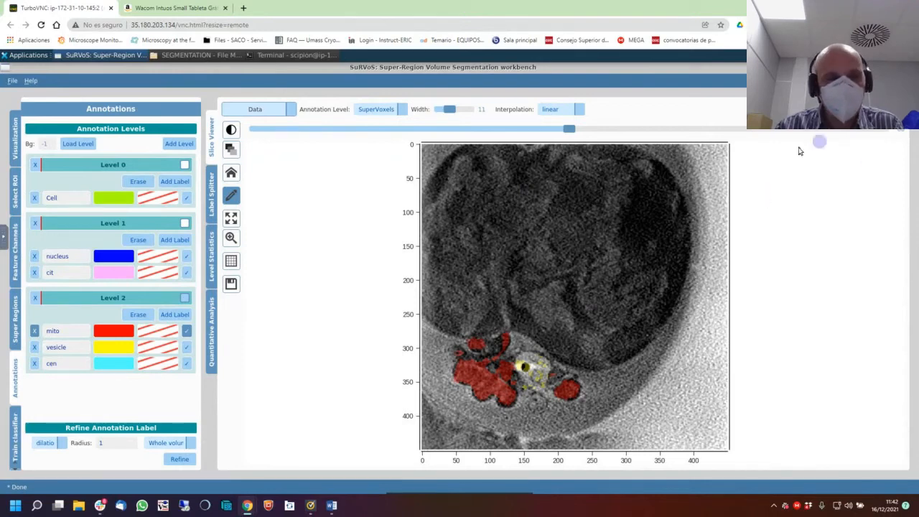
Look through the settings for training a classifier, using a pretrained one and exporting segmentations, and return to the annotation levels.
click(14, 431)
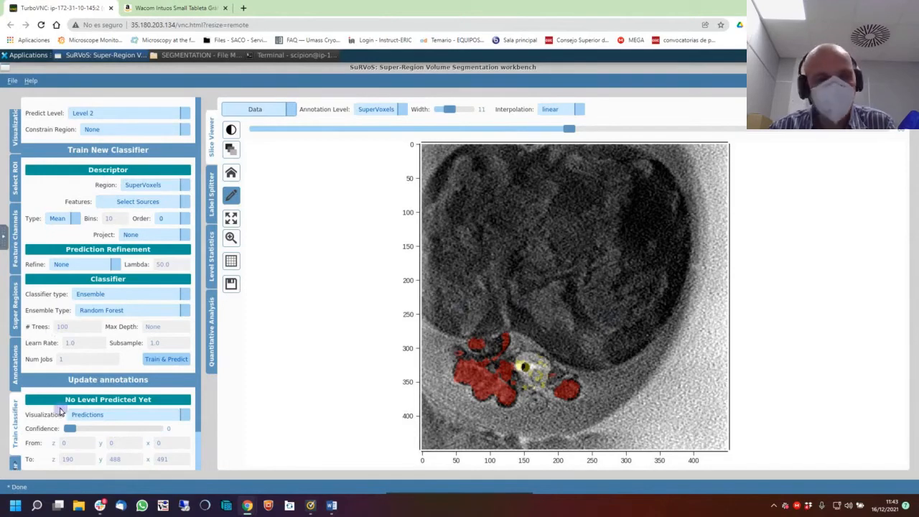
click(14, 467)
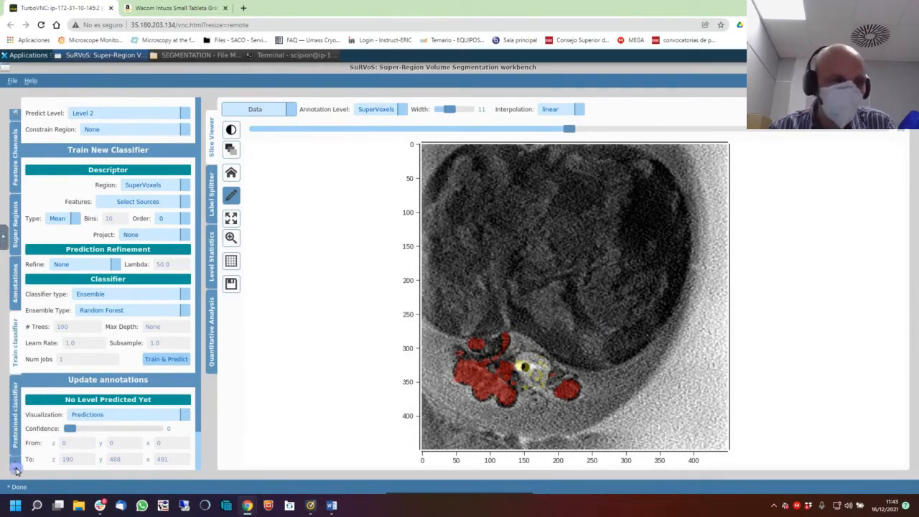
click(15, 468)
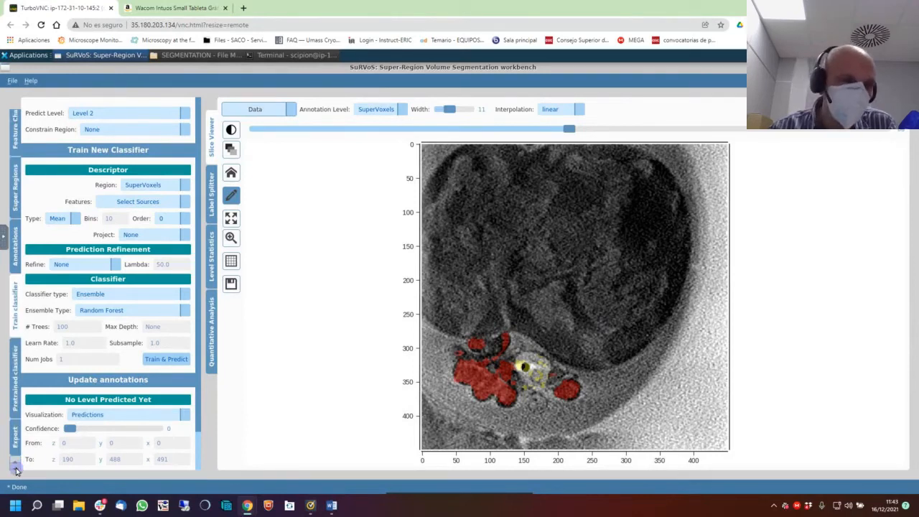
click(13, 368)
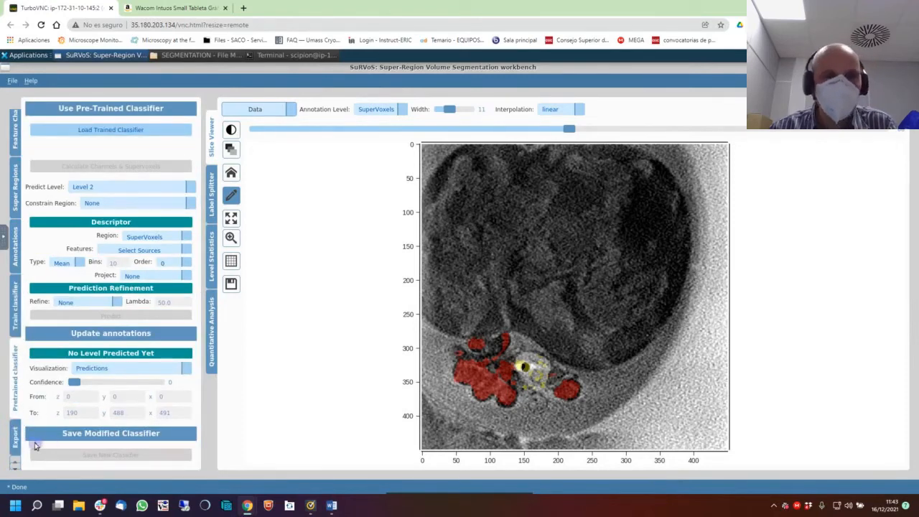
click(14, 439)
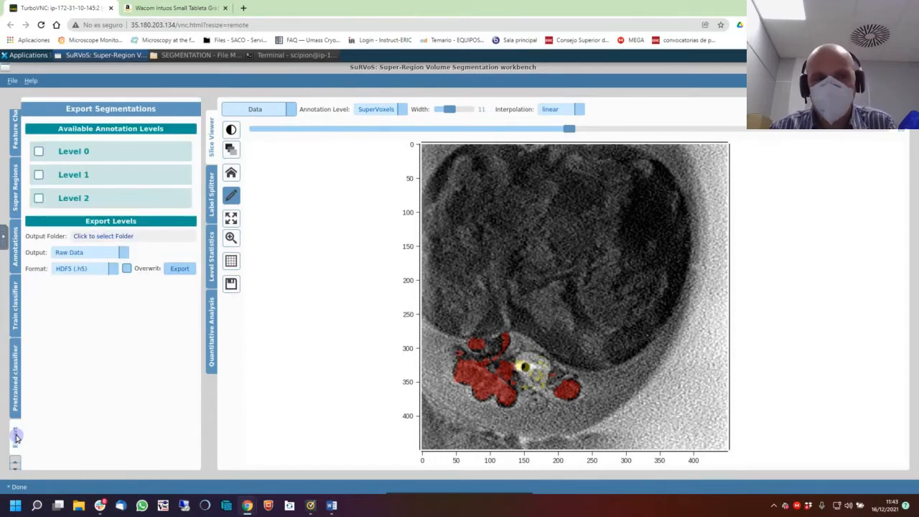
click(16, 244)
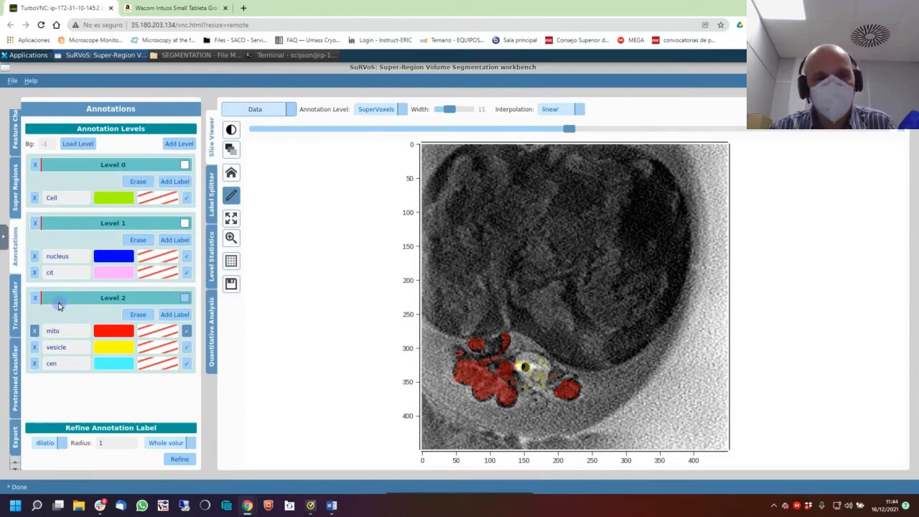
Select Level 0, Level 1 and Level 2 for export and choose the DEMODATA/Survos folder as the output folder.
click(16, 437)
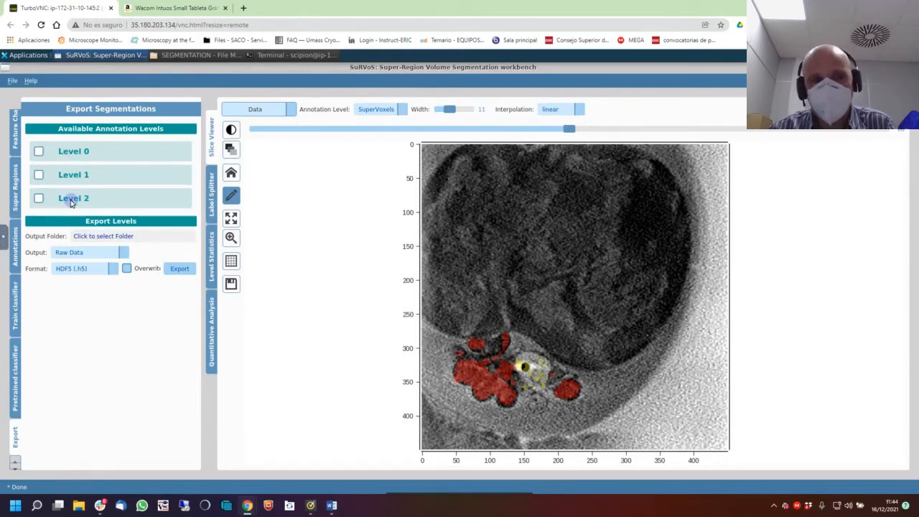
click(39, 151)
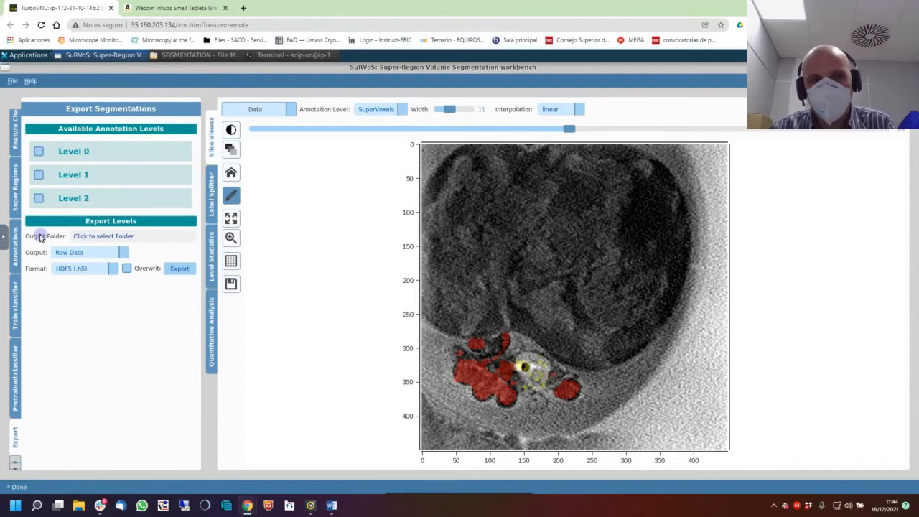
click(104, 237)
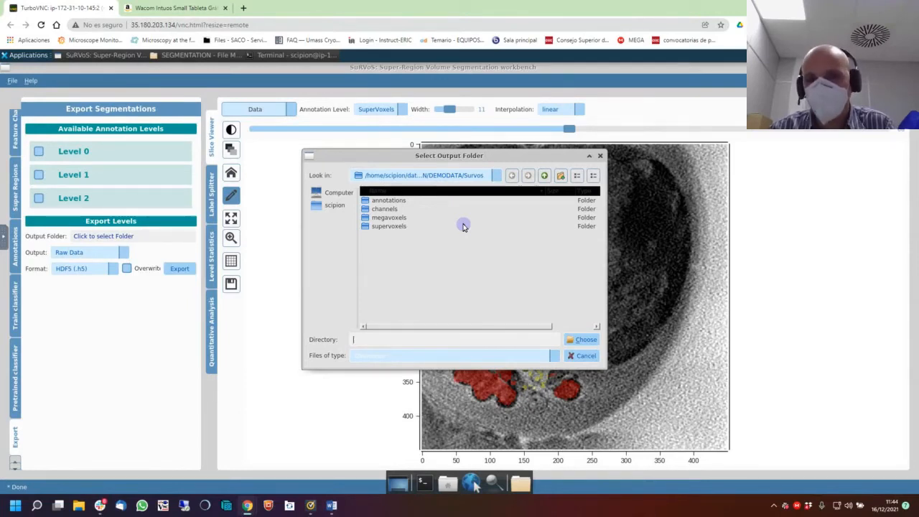
click(583, 342)
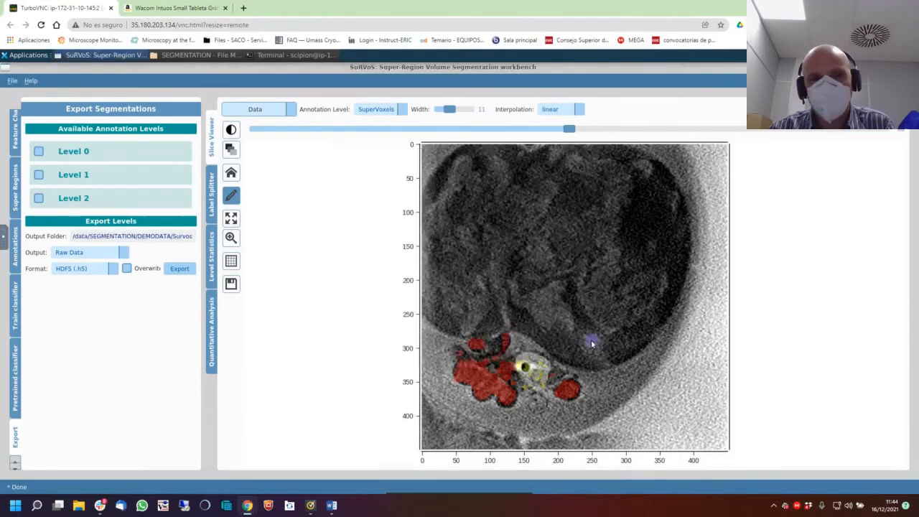
Set the export output to Raw Annotations and open the output type choices again.
click(106, 253)
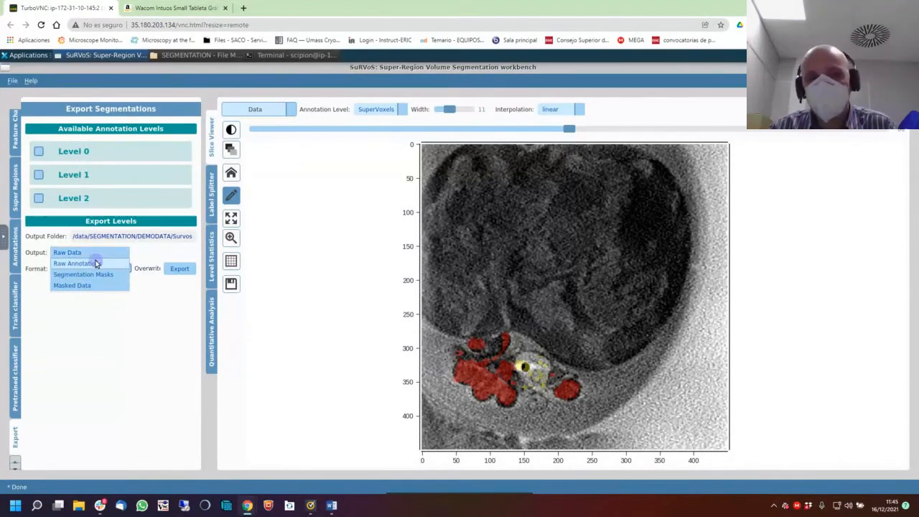
click(97, 264)
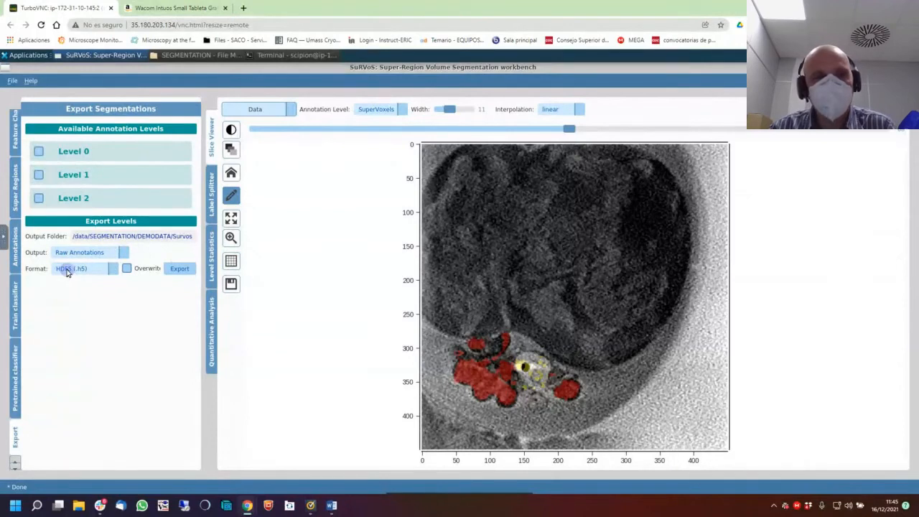
click(123, 253)
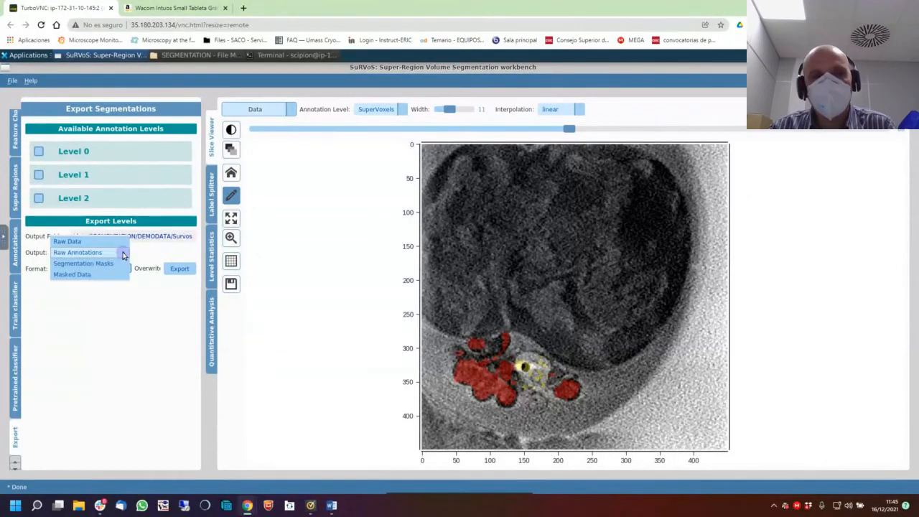
Set the export output to Masked Data with Data as the source volume, and enable Invert.
click(120, 263)
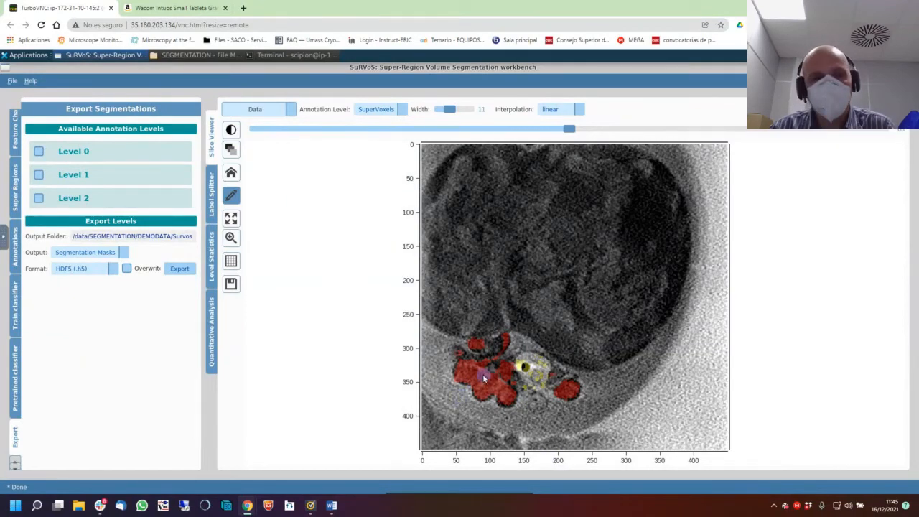
click(120, 253)
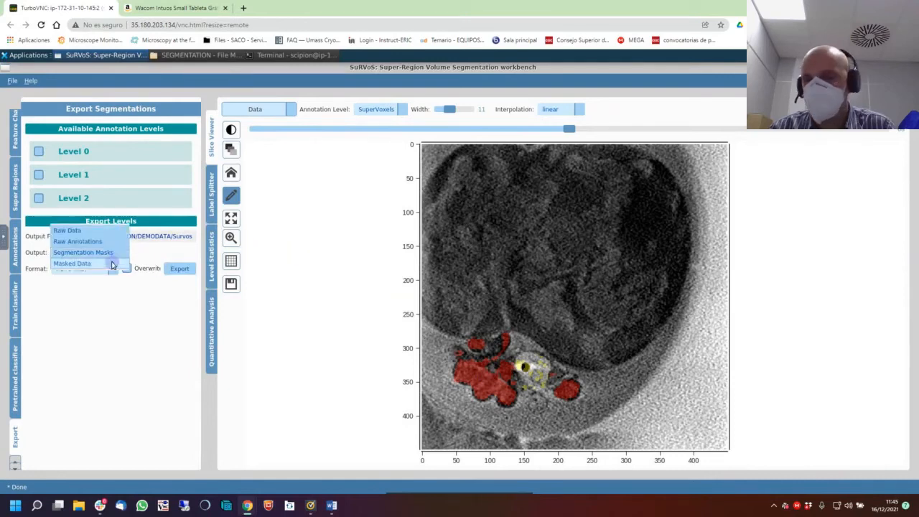
click(111, 264)
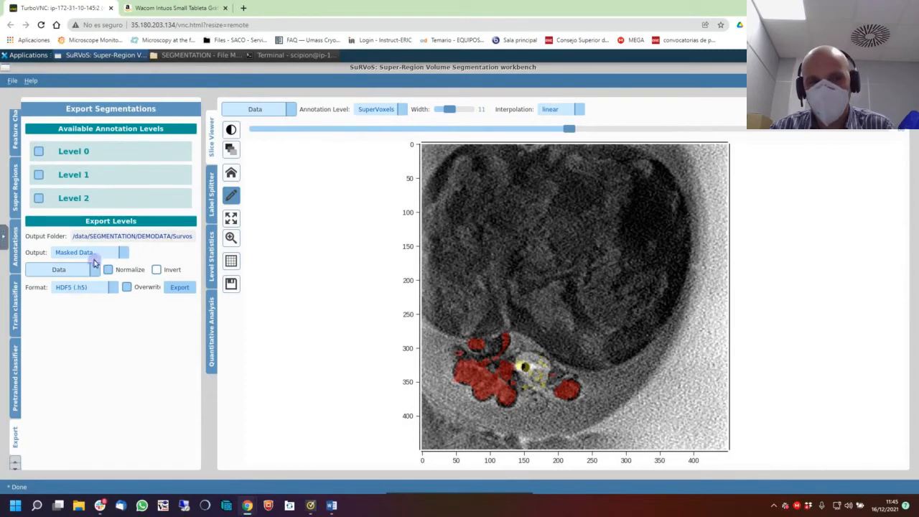
click(74, 277)
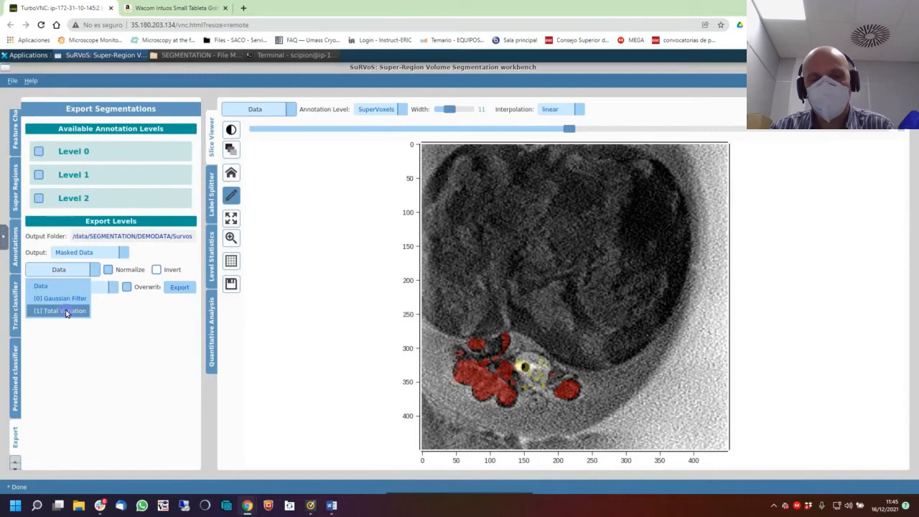
click(109, 319)
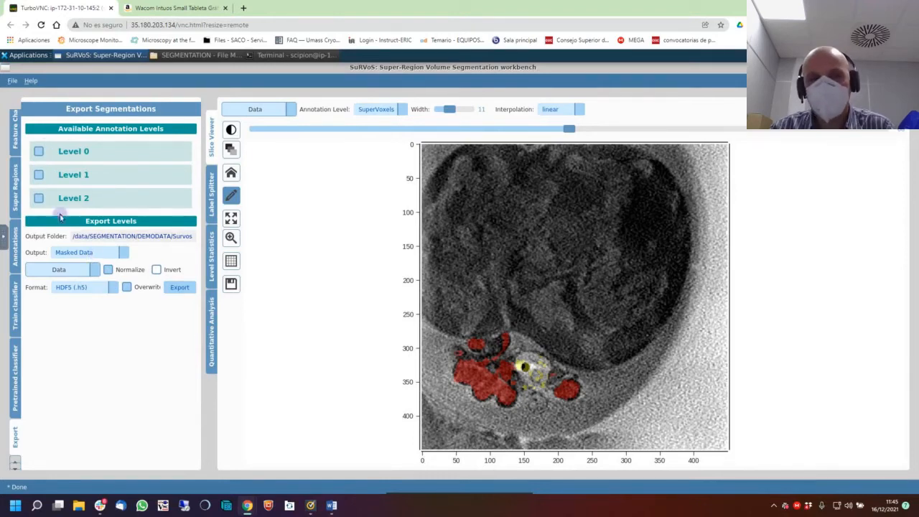
click(104, 251)
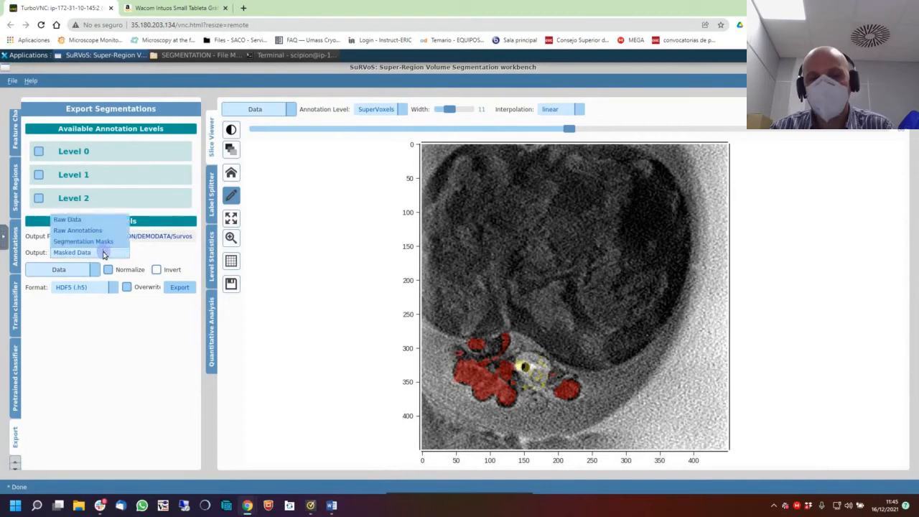
click(105, 251)
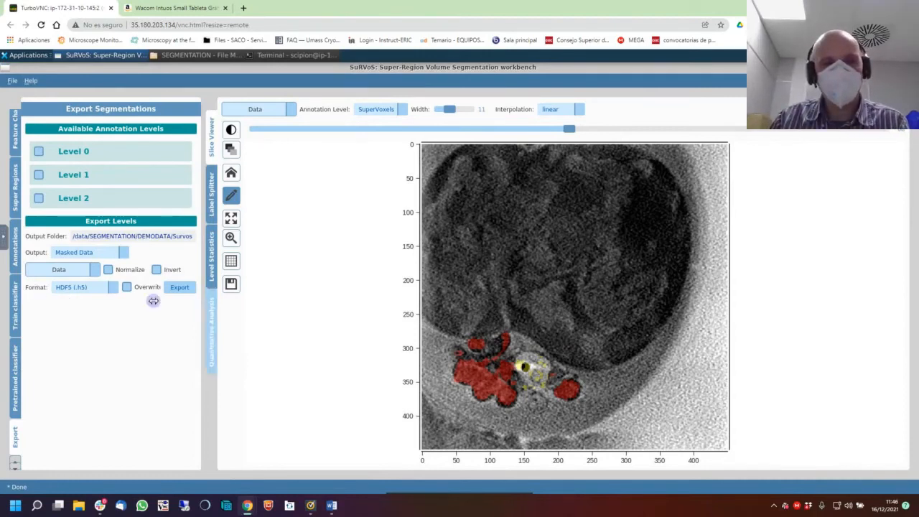
Set the export format to Tiff Stack (.tiff) and export the masked data.
click(110, 288)
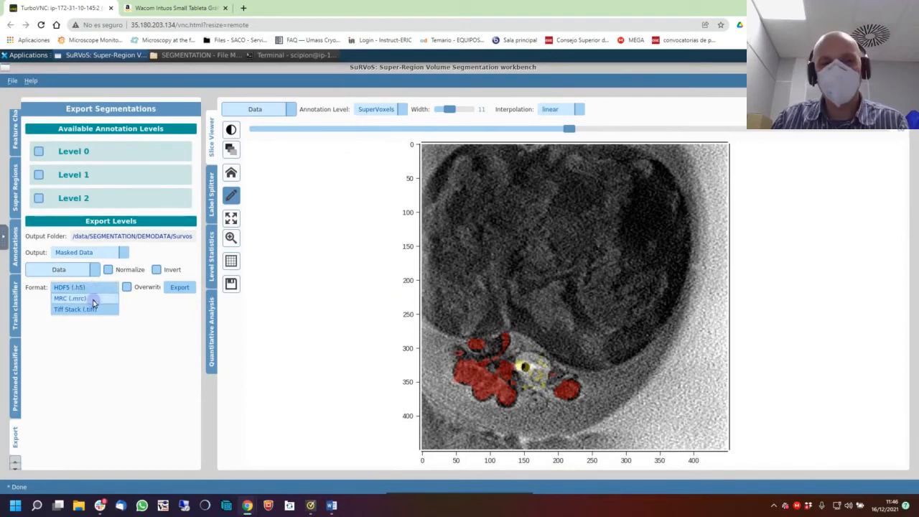
click(95, 297)
click(94, 293)
click(94, 301)
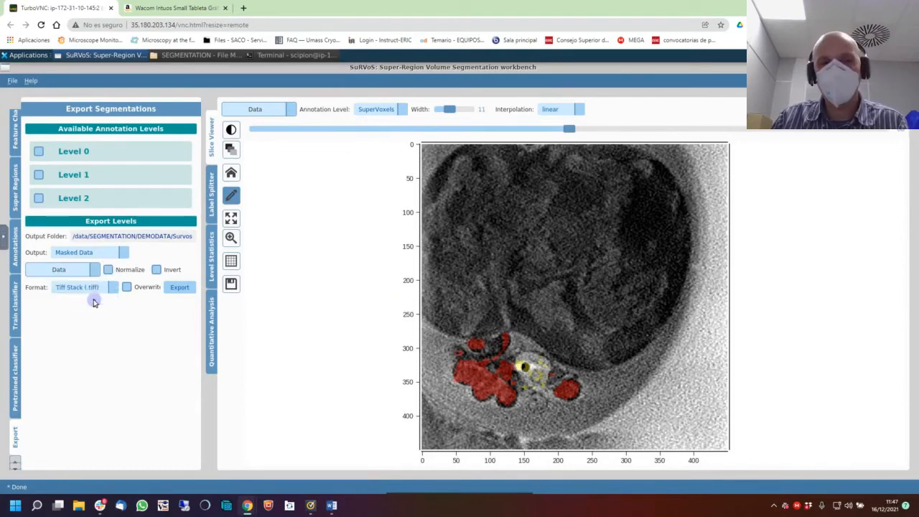
click(94, 290)
click(93, 276)
click(89, 288)
click(89, 298)
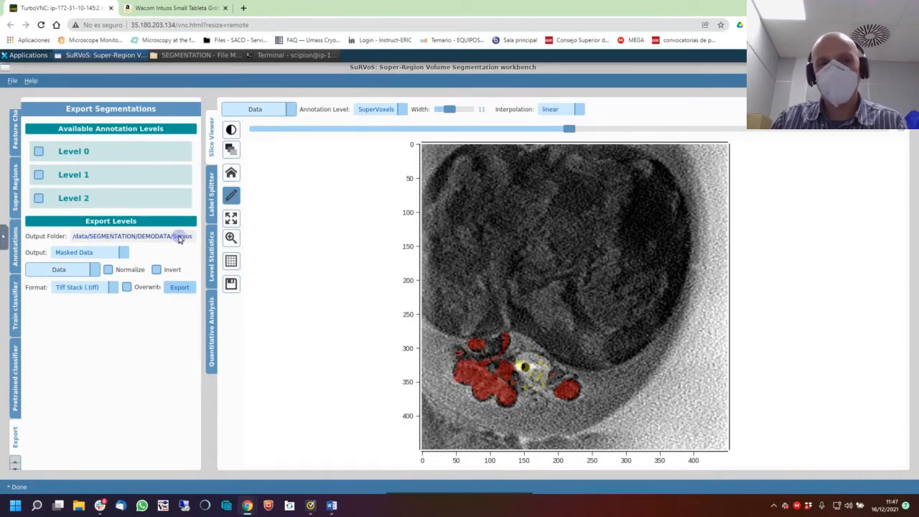
click(89, 252)
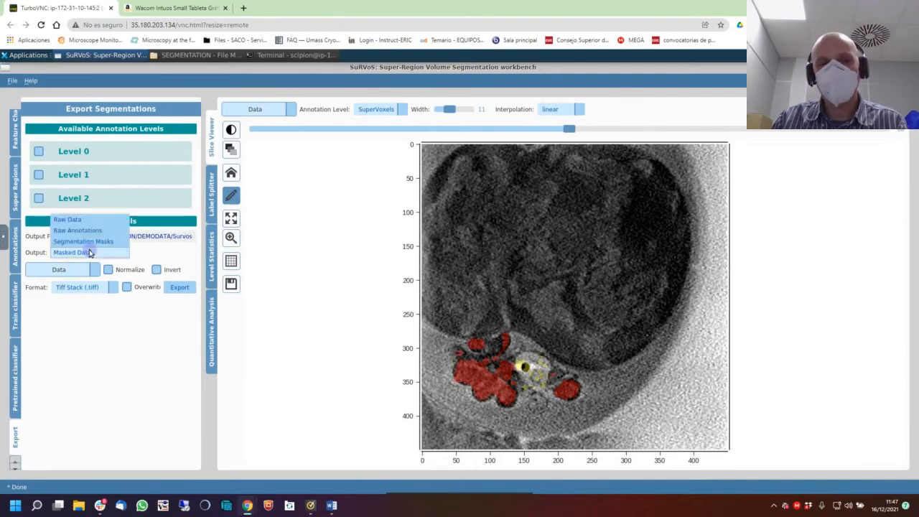
click(90, 252)
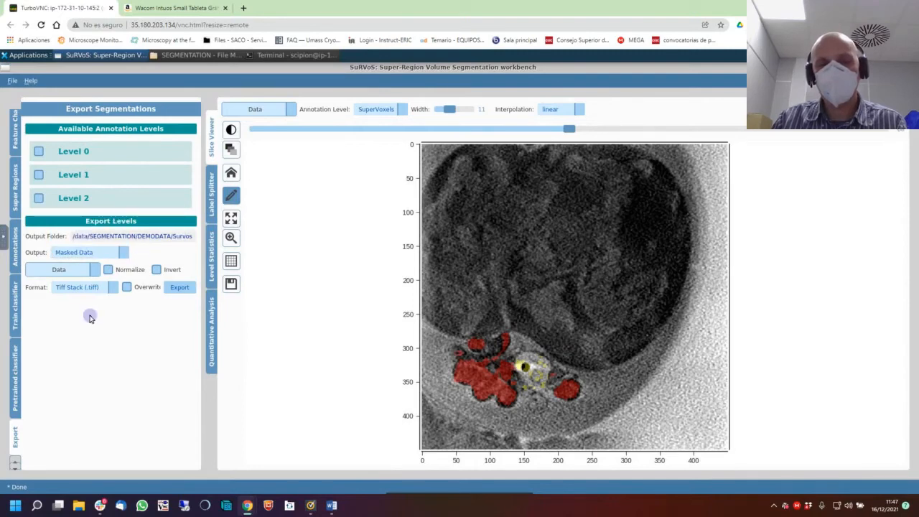
click(176, 288)
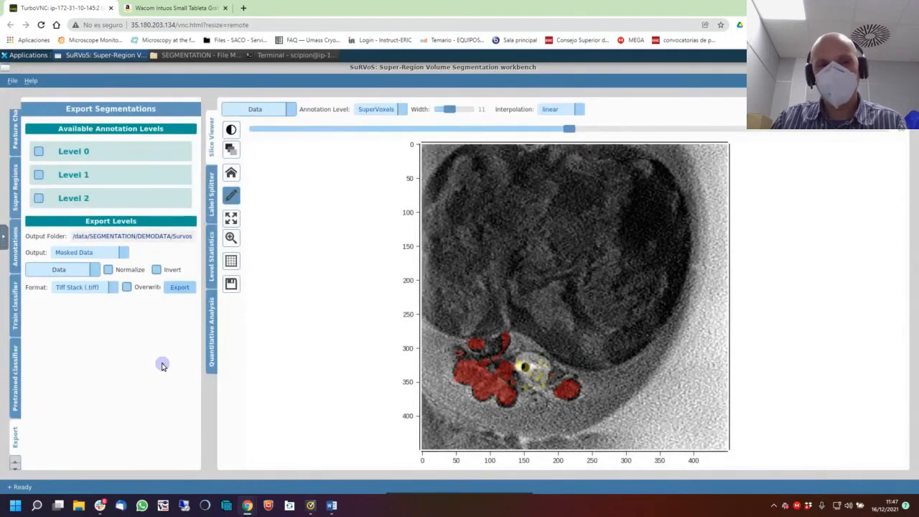
Change the export format to MRC (.mrc) and export the masked data again.
click(104, 255)
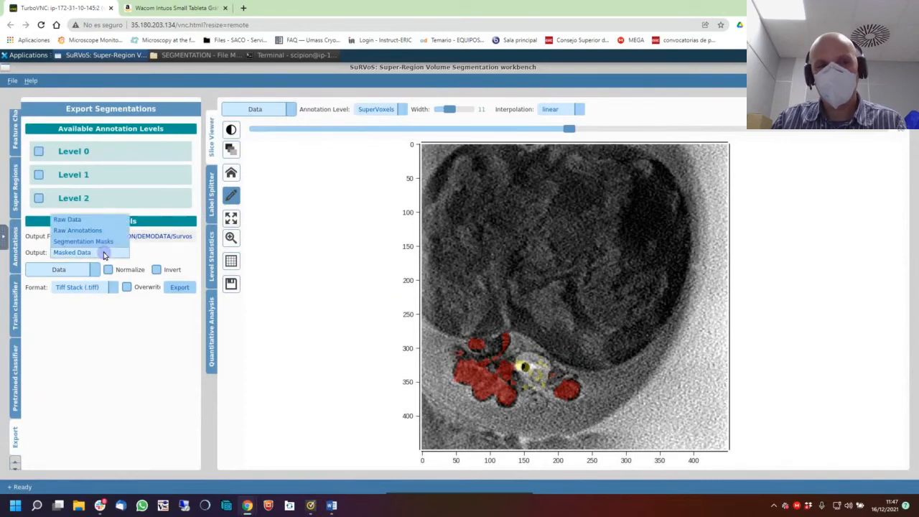
click(87, 287)
click(87, 286)
click(86, 278)
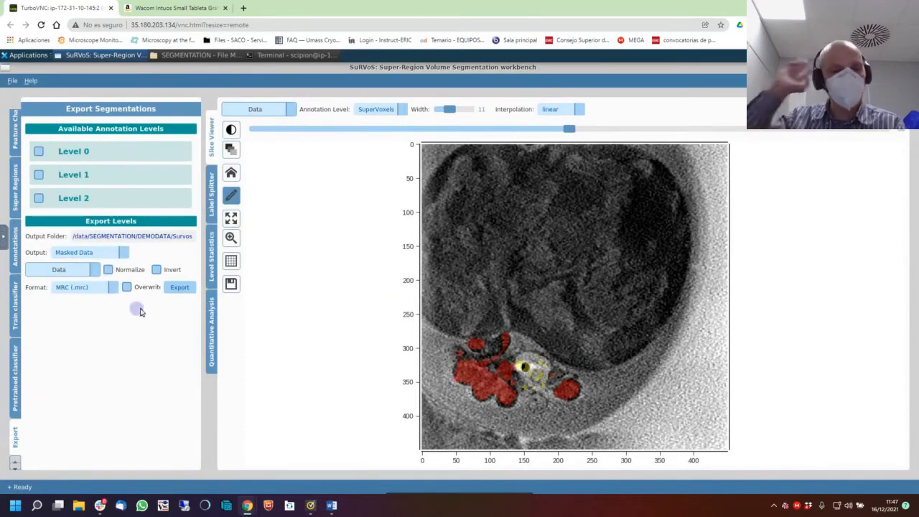
click(177, 287)
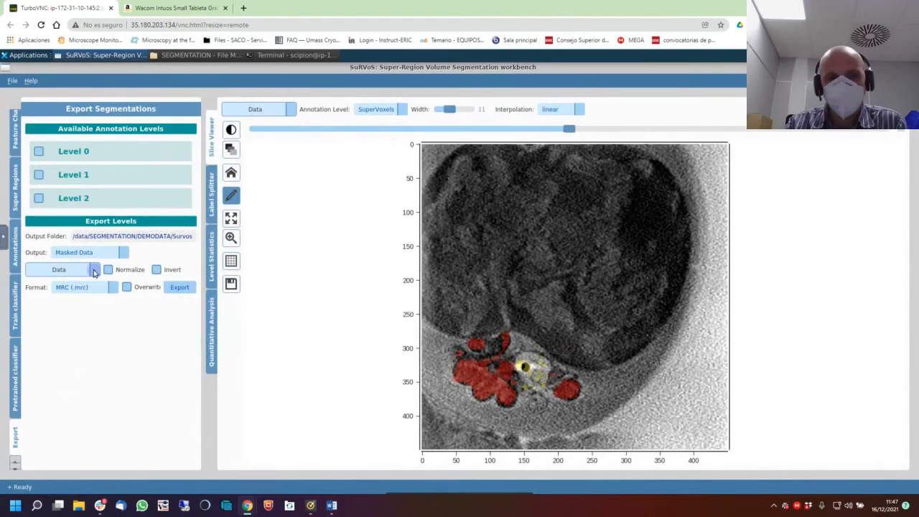
Set the export output to Segmentation Masks, keep the MRC (.mrc) format, and export the masks.
click(93, 272)
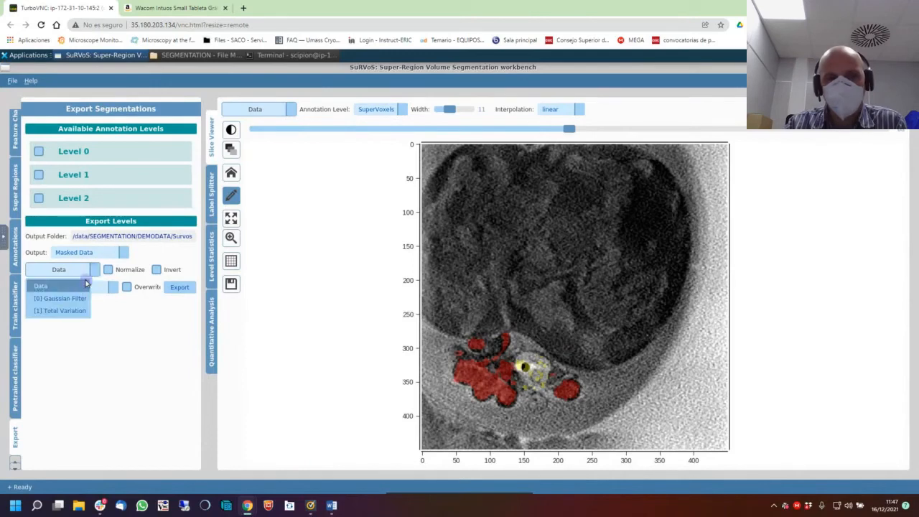
click(95, 269)
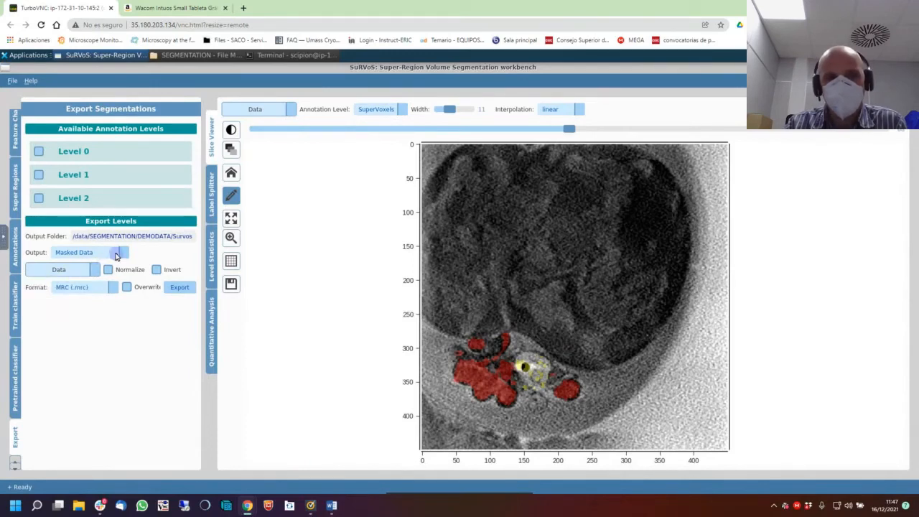
click(115, 254)
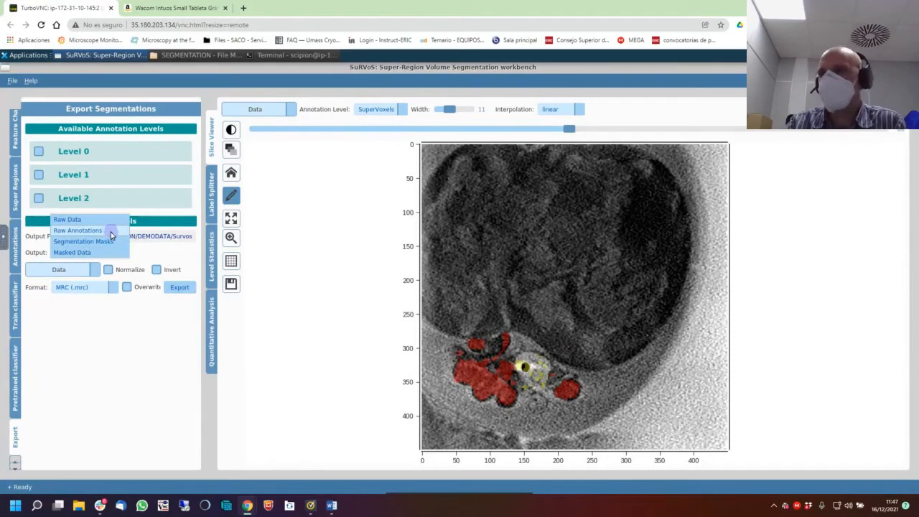
click(113, 246)
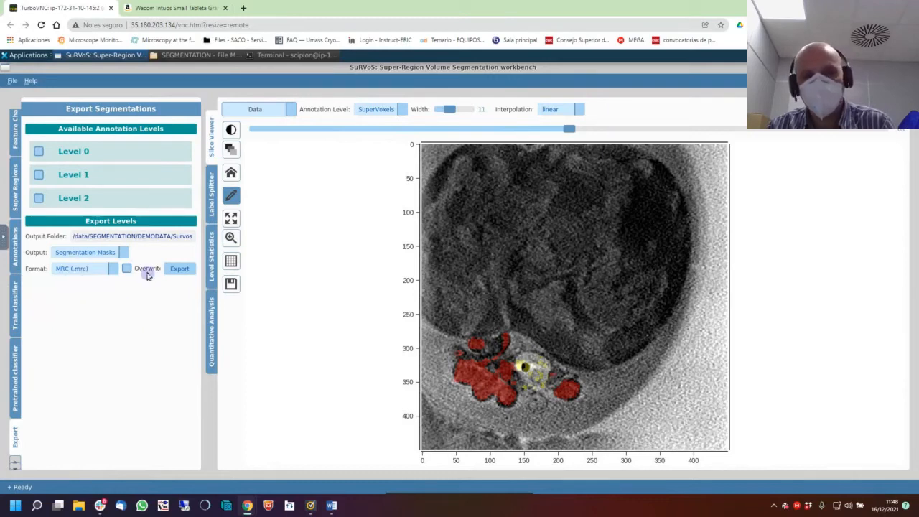
click(108, 270)
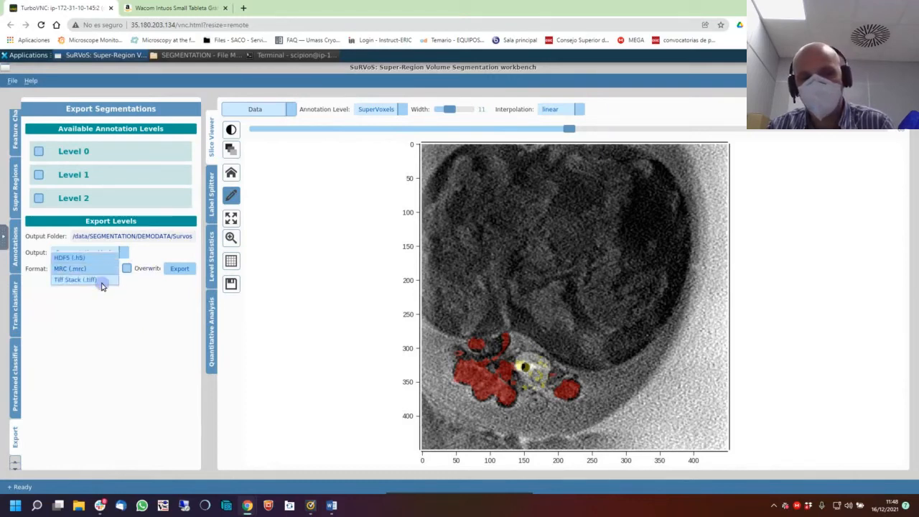
click(148, 301)
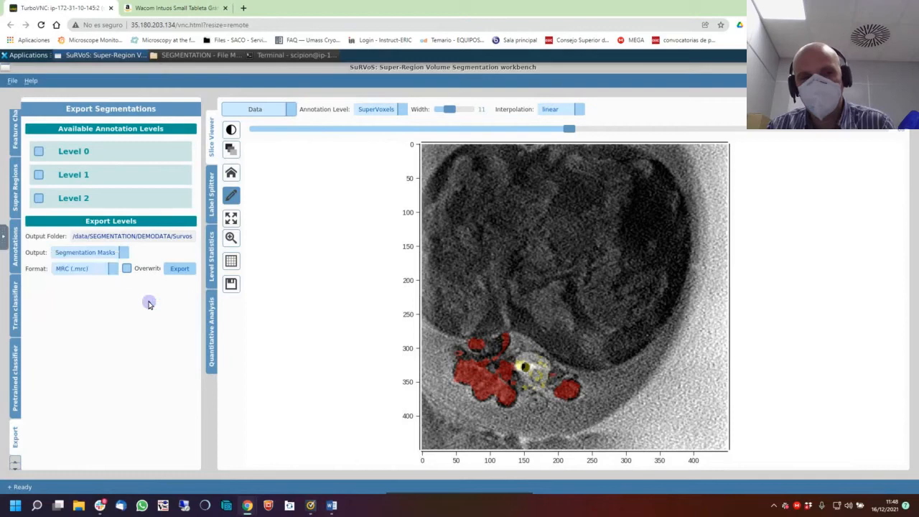
click(181, 269)
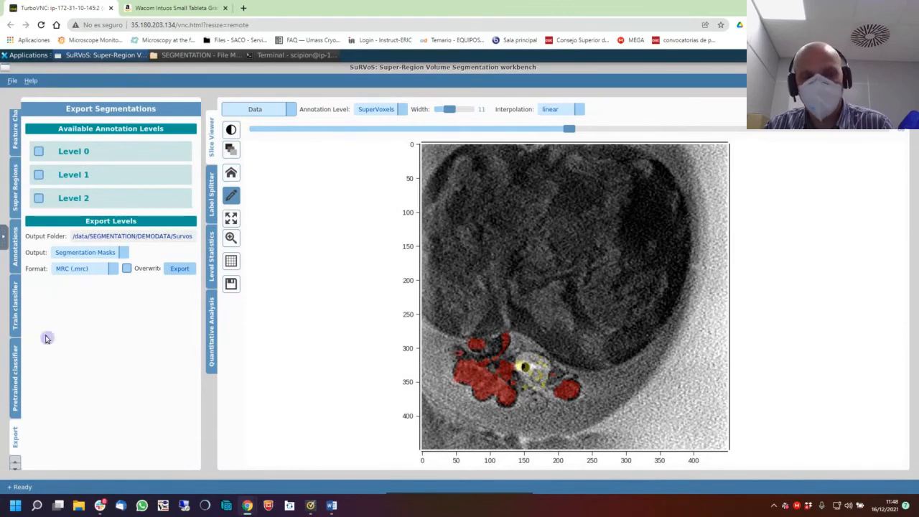
Show the annotation levels and labels, and switch to SURVOS_training_instruct.docx in Word to examine its list of exported annotation files.
click(16, 244)
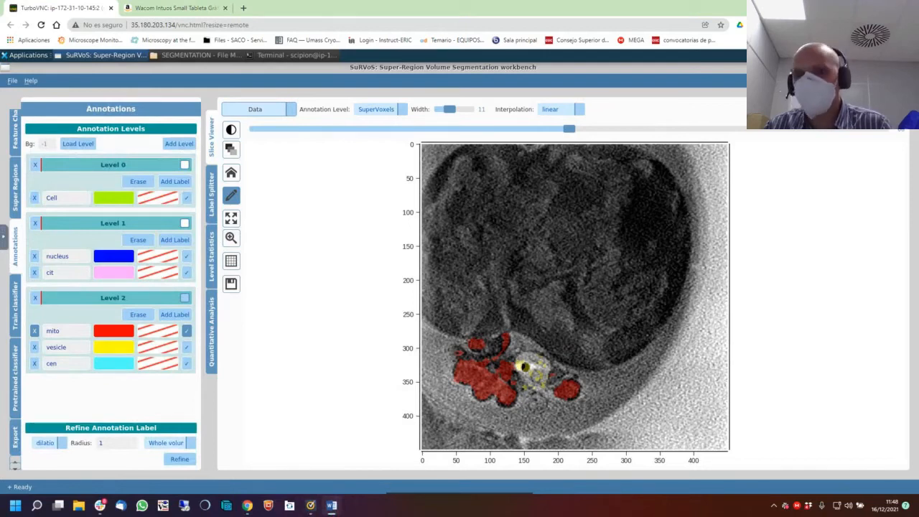
drag(449, 516, 381, 178)
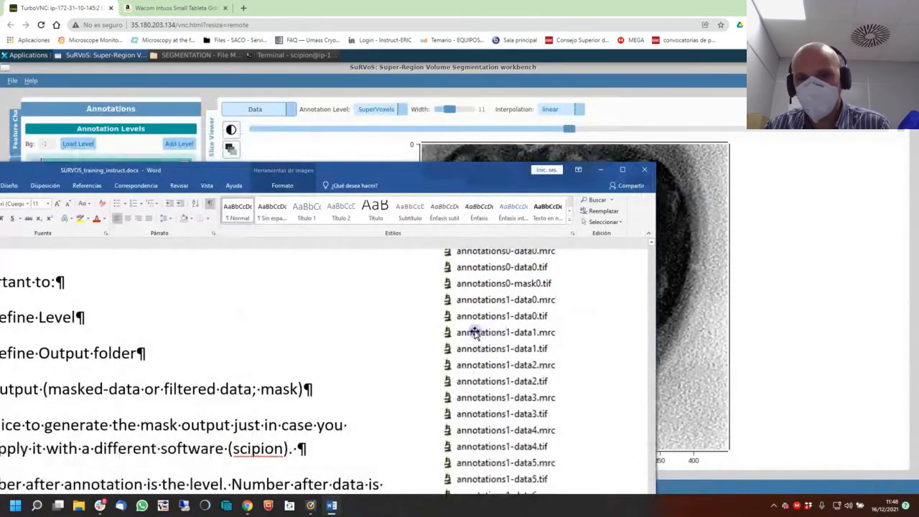
scroll(472, 334, up, 4)
scroll(474, 333, down, 3)
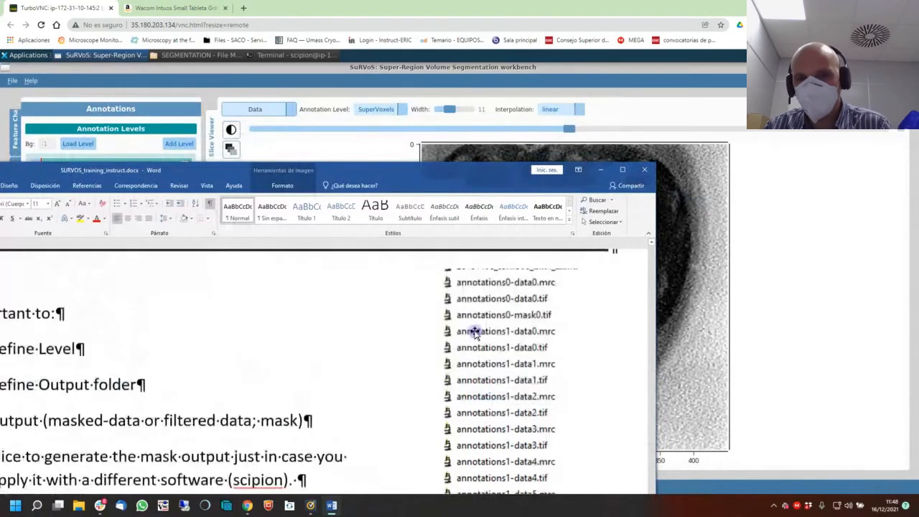
scroll(474, 334, up, 1)
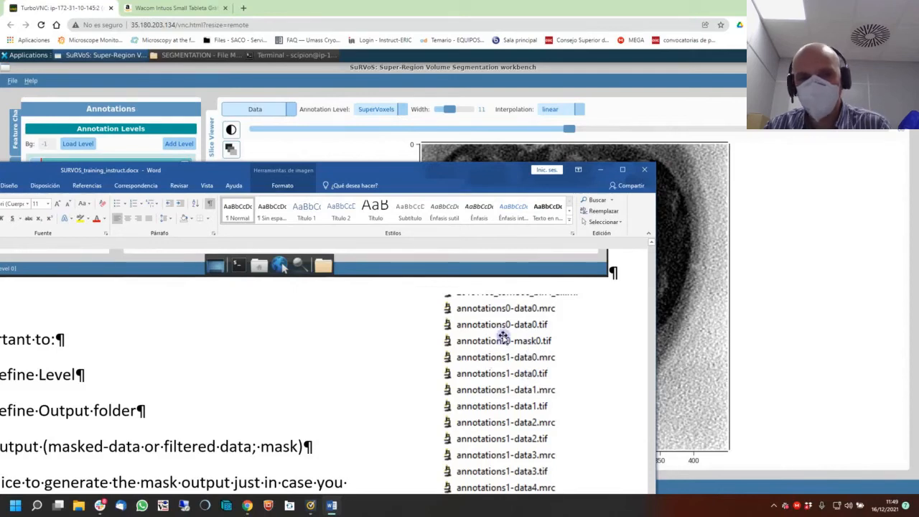
scroll(510, 334, down, 3)
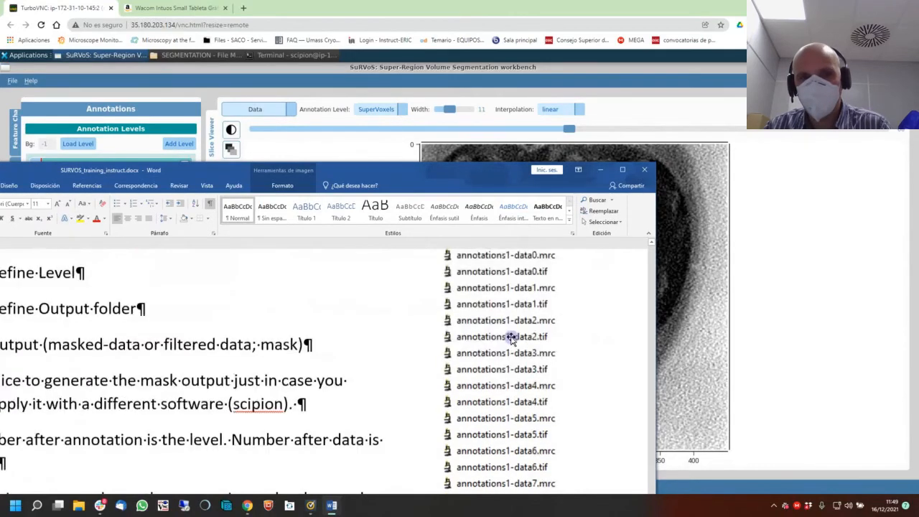
scroll(506, 345, down, 10)
Reposition the instructions document and read its export guidance on level, output folder, output type, ChimeraX rendering and file numbering.
drag(407, 177, 642, 84)
scroll(546, 311, up, 4)
scroll(545, 310, down, 5)
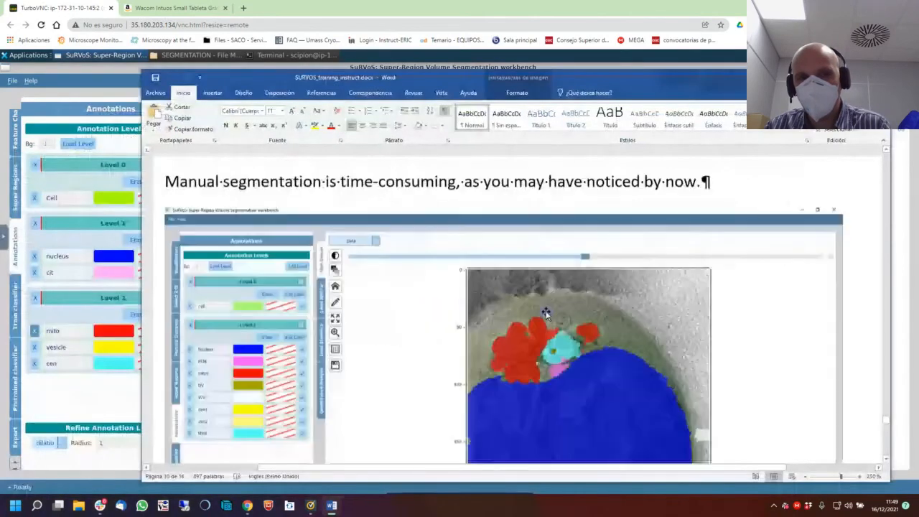
scroll(546, 311, down, 2)
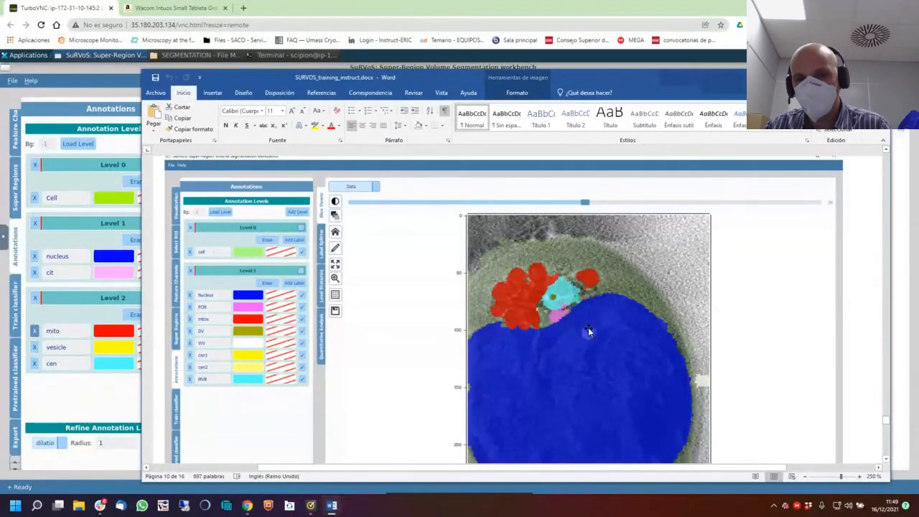
scroll(670, 407, down, 5)
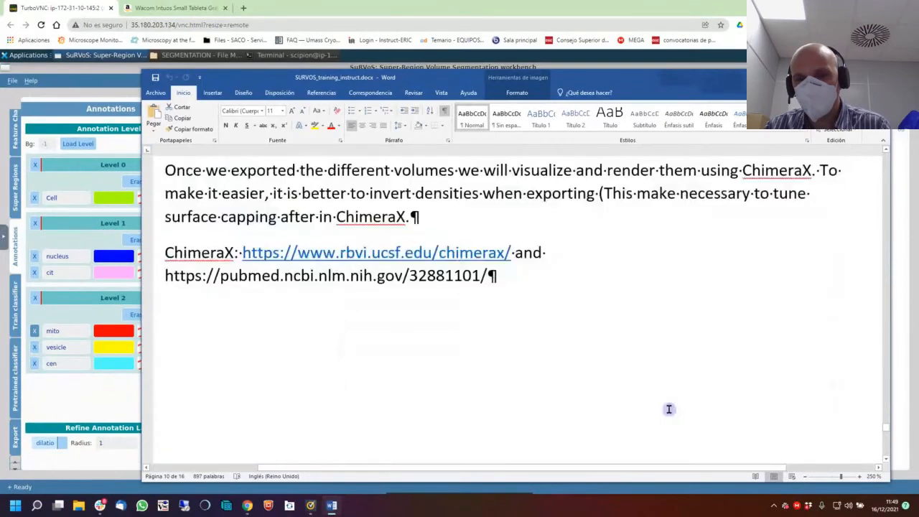
scroll(668, 410, down, 5)
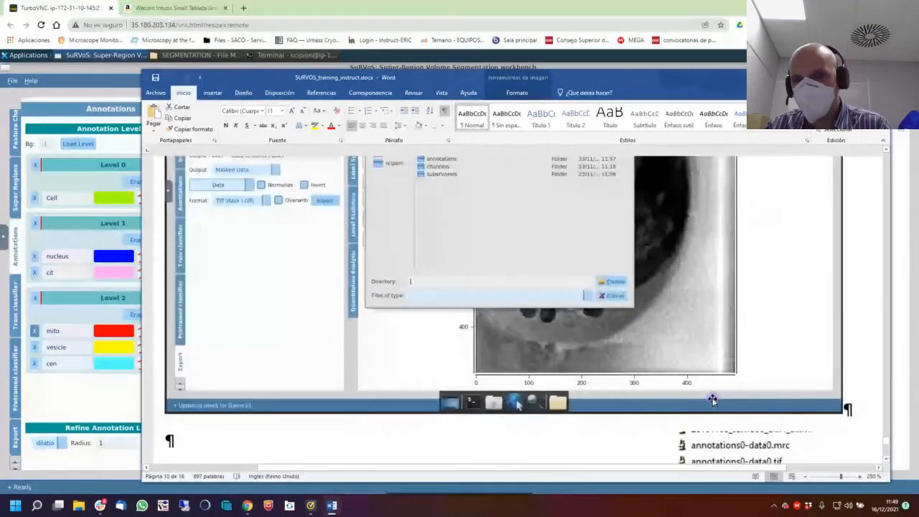
scroll(713, 400, down, 3)
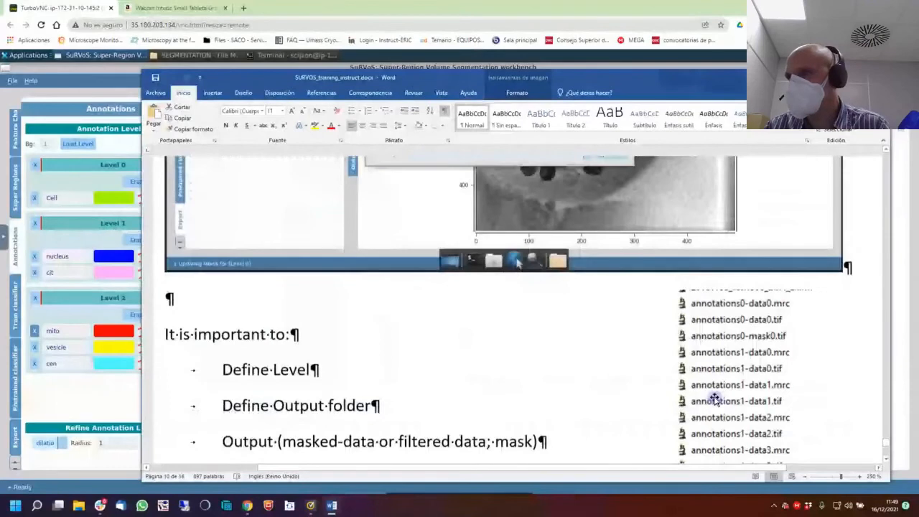
scroll(712, 399, down, 2)
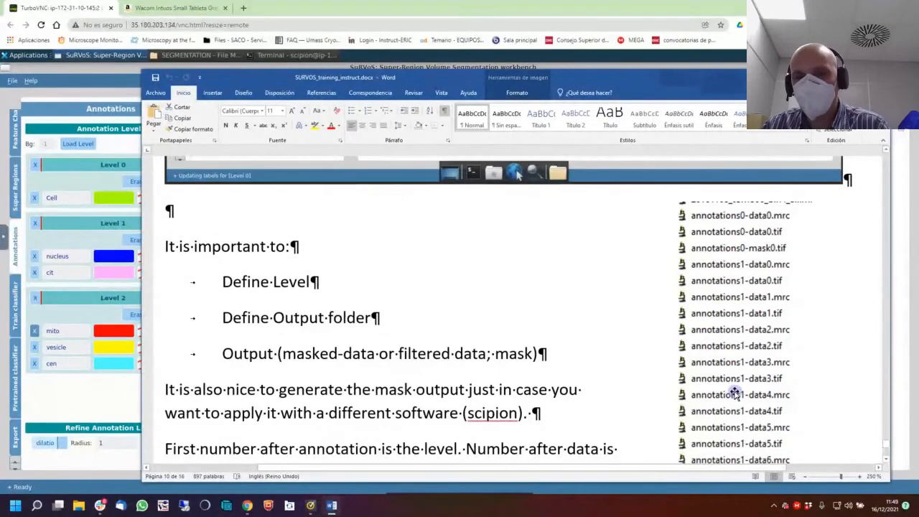
scroll(728, 331, down, 6)
scroll(727, 349, up, 6)
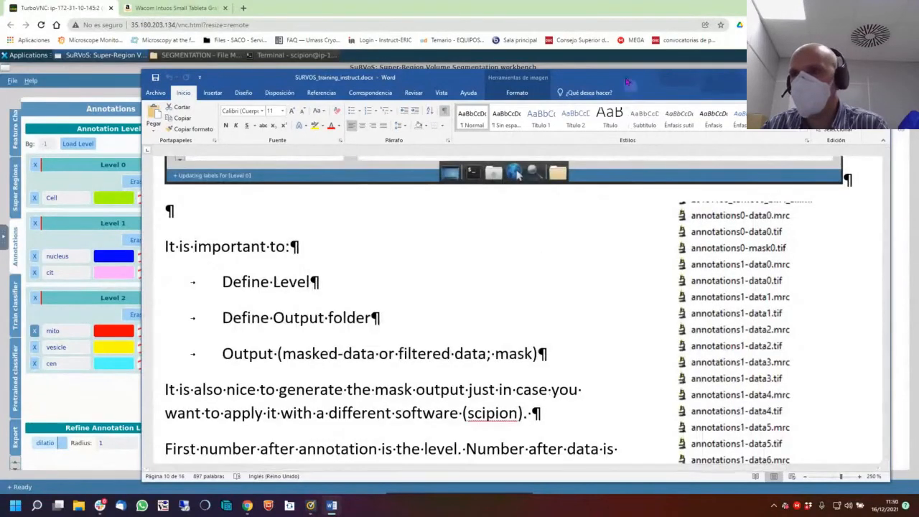
Move the Word instructions document out of view and bring the SuRVoS workbench back to its maximized state.
drag(627, 81, 623, 93)
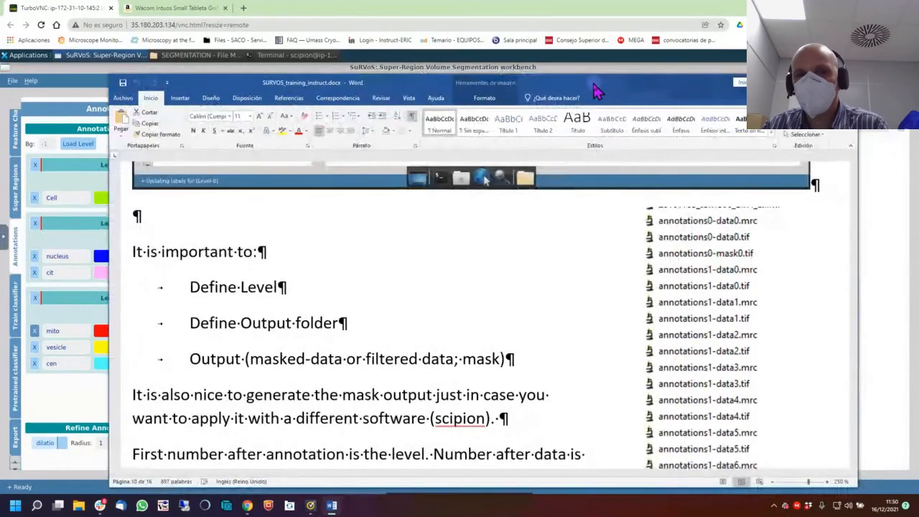
drag(595, 90, 918, 88)
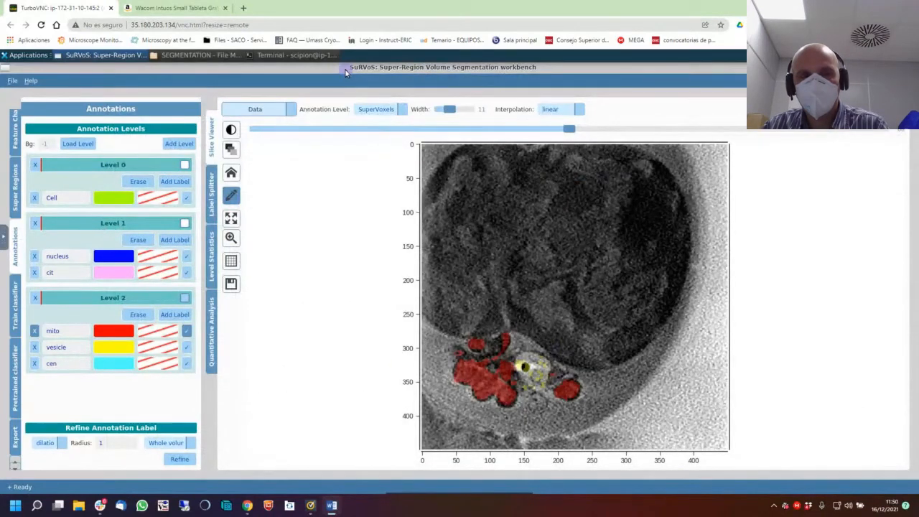
drag(258, 67, 380, 111)
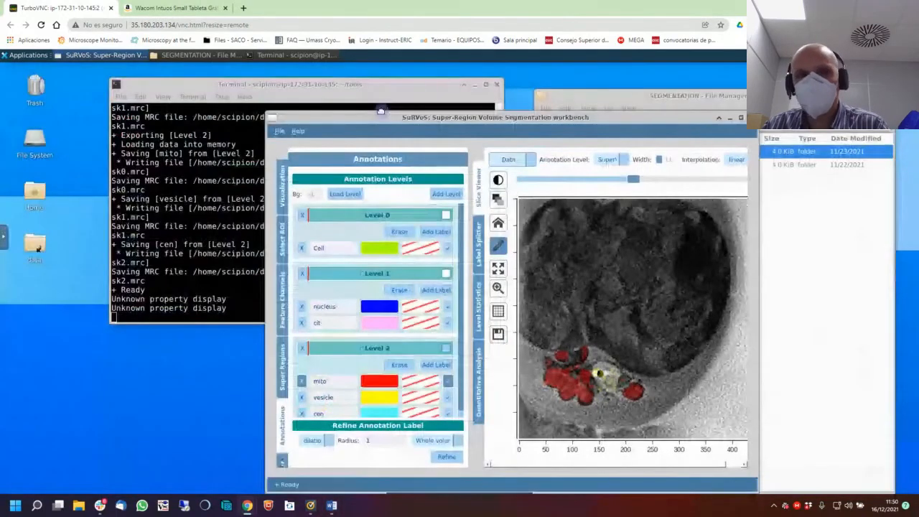
drag(376, 113, 320, 129)
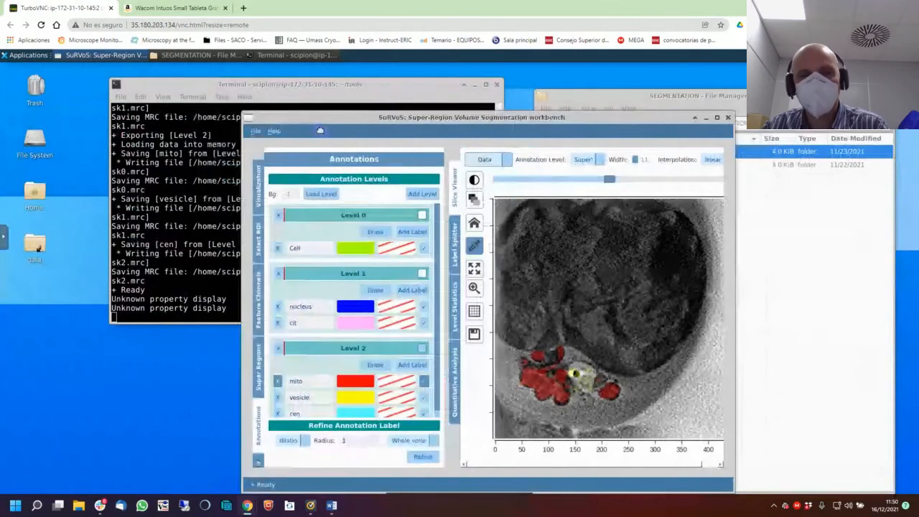
double_click(302, 117)
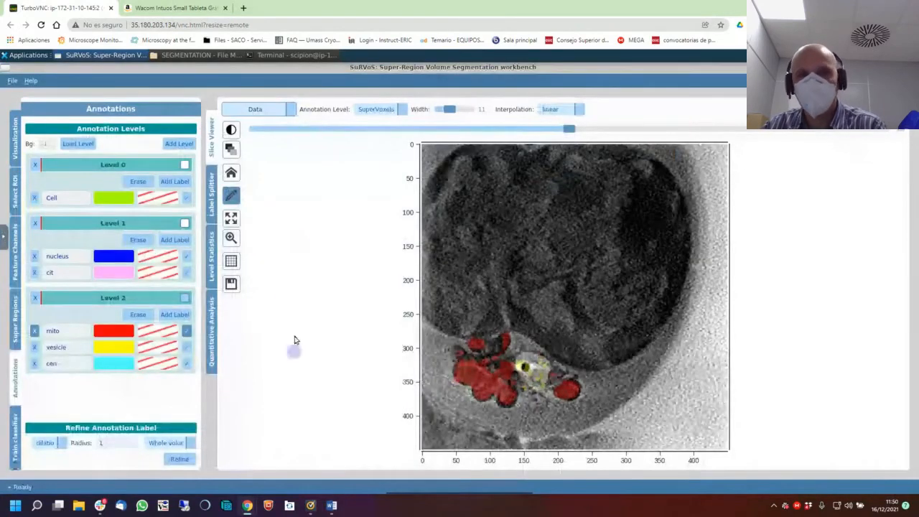
Switch to the file manager, look through the SEGMENTACION_END folder and its Survos subfolder, and return to the SEGMENTATION folder.
click(191, 57)
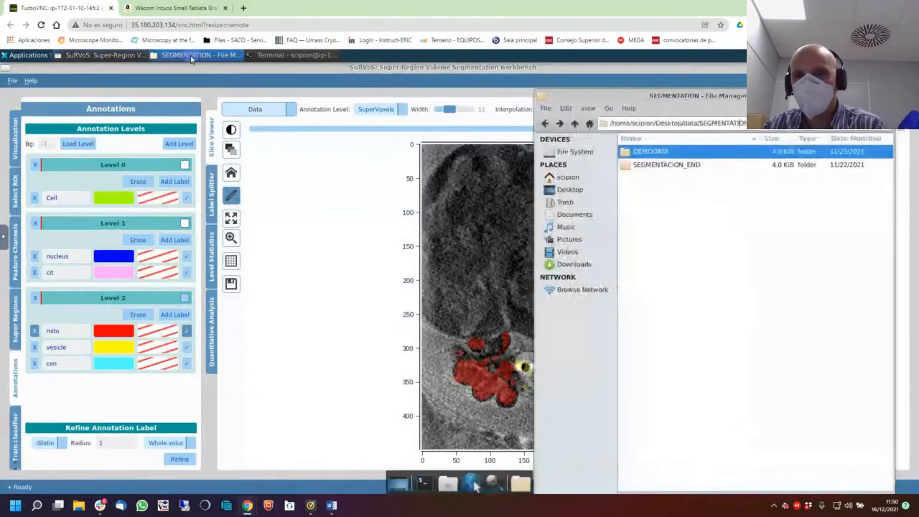
drag(655, 166, 689, 203)
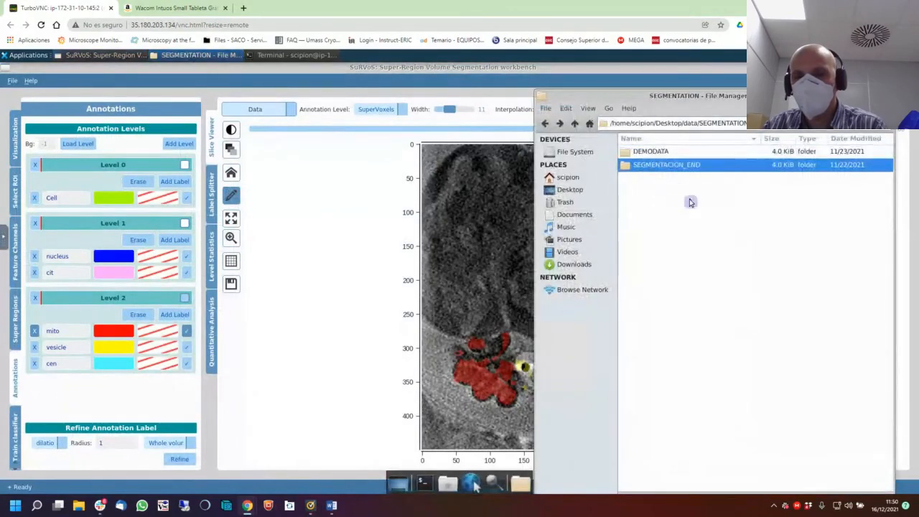
double_click(666, 166)
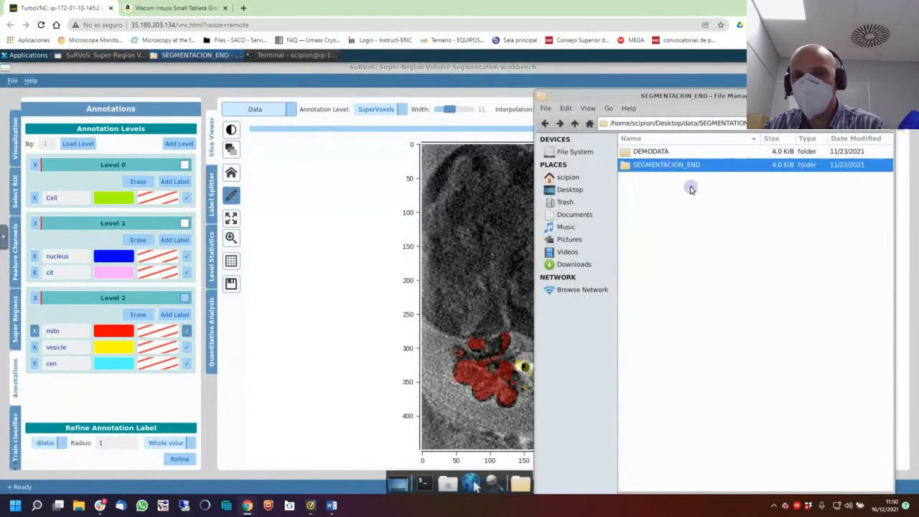
click(643, 152)
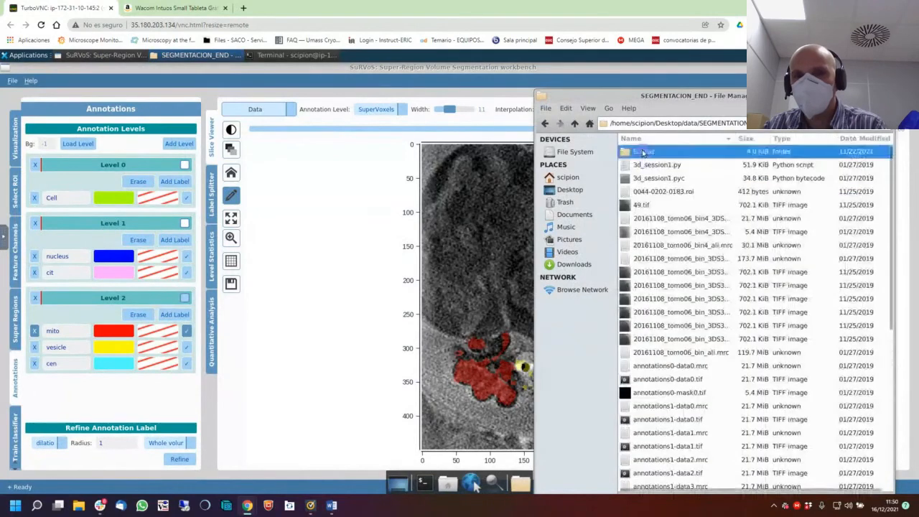
double_click(642, 152)
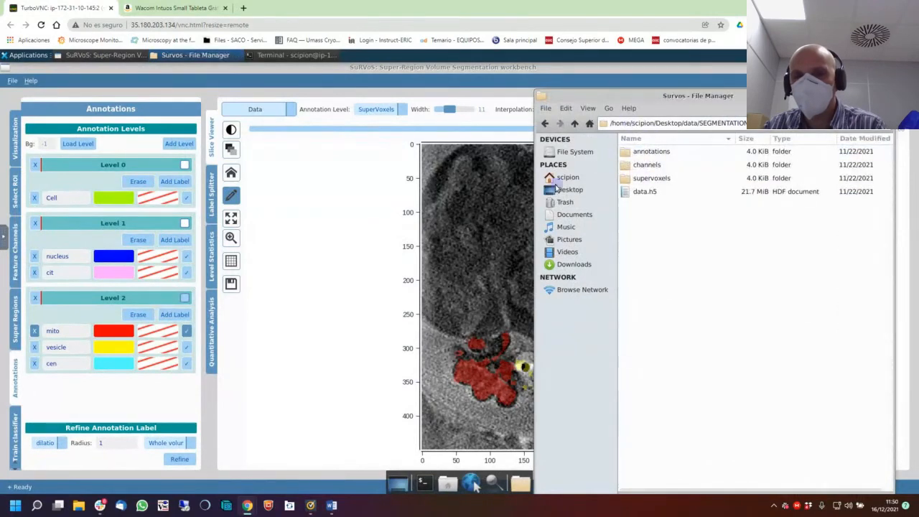
click(574, 123)
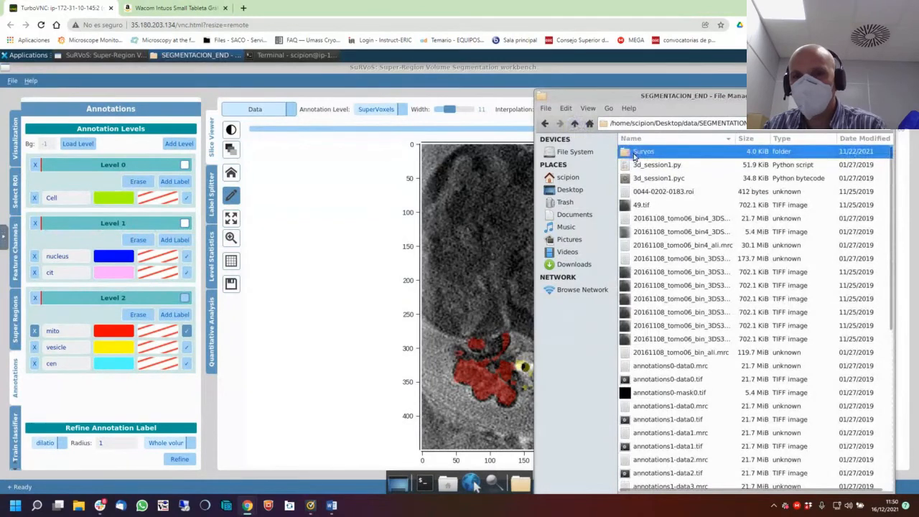
double_click(634, 155)
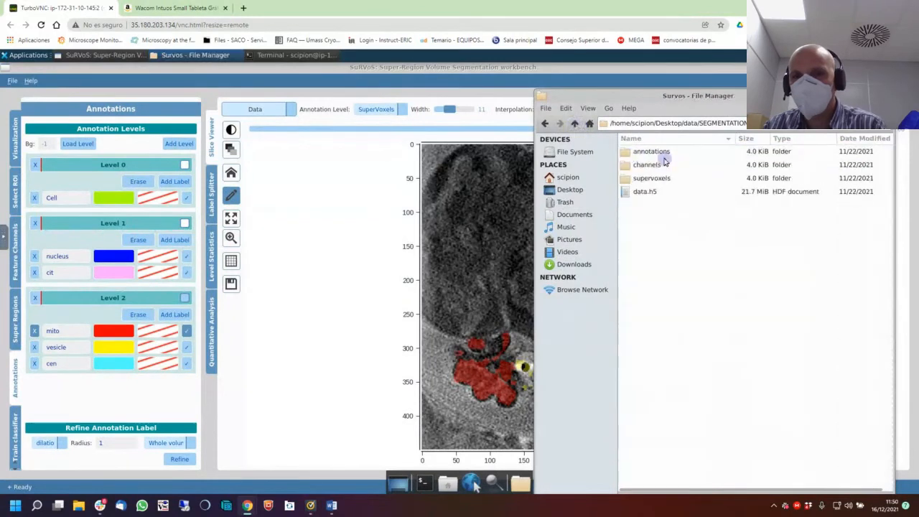
click(575, 124)
click(574, 123)
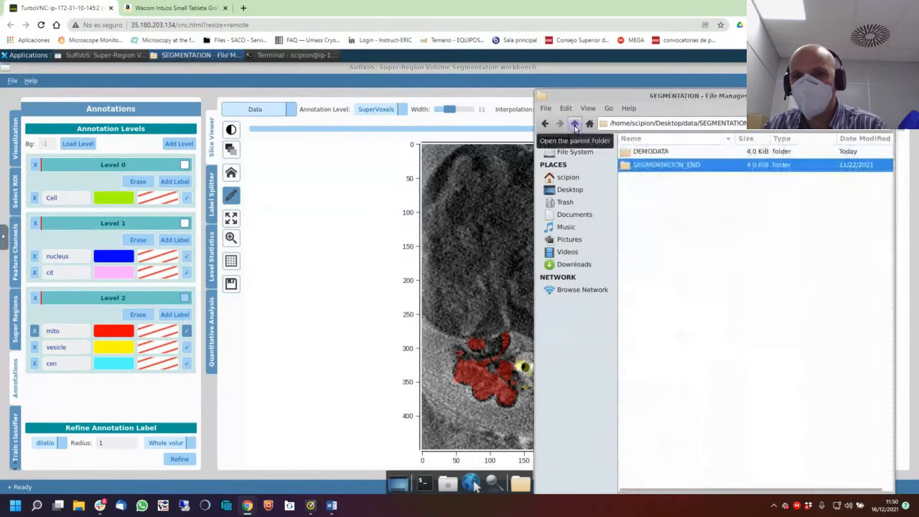
Open the Survos folder inside DEMODATA and examine the exported annotation data and mask files for each level.
double_click(650, 153)
double_click(655, 153)
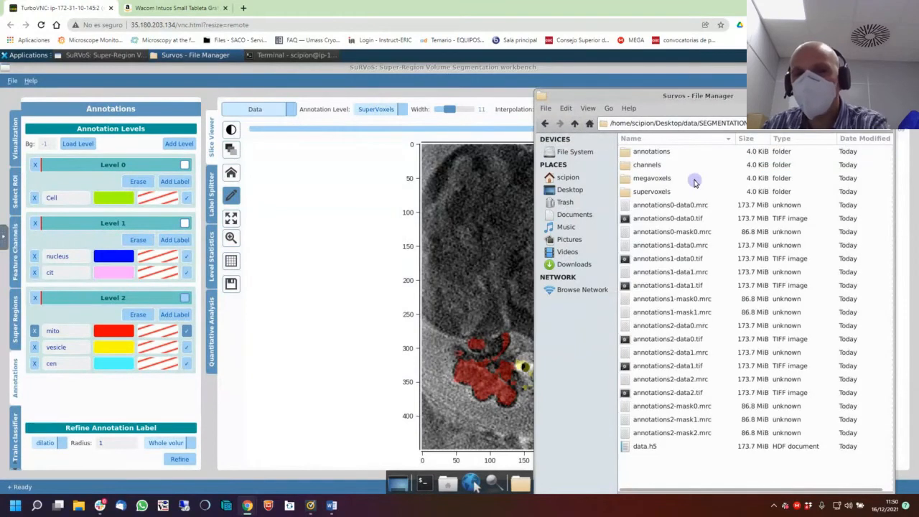
click(703, 205)
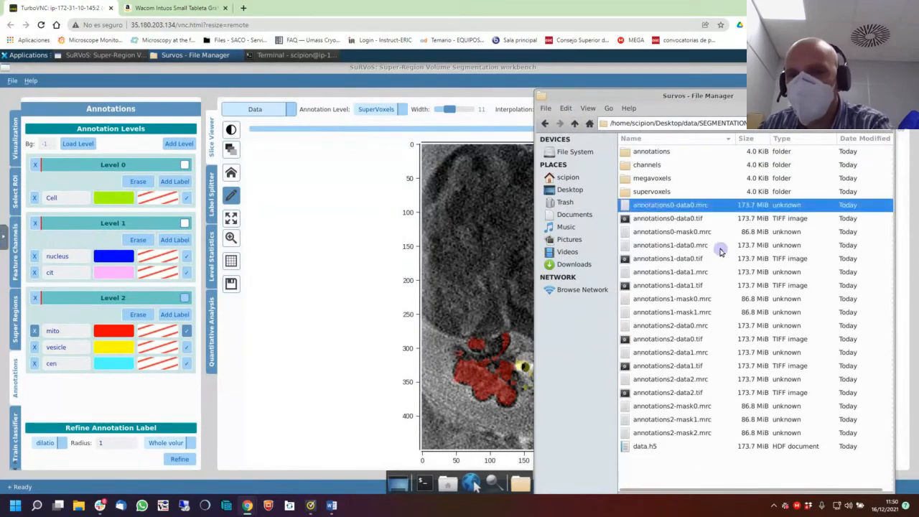
click(669, 218)
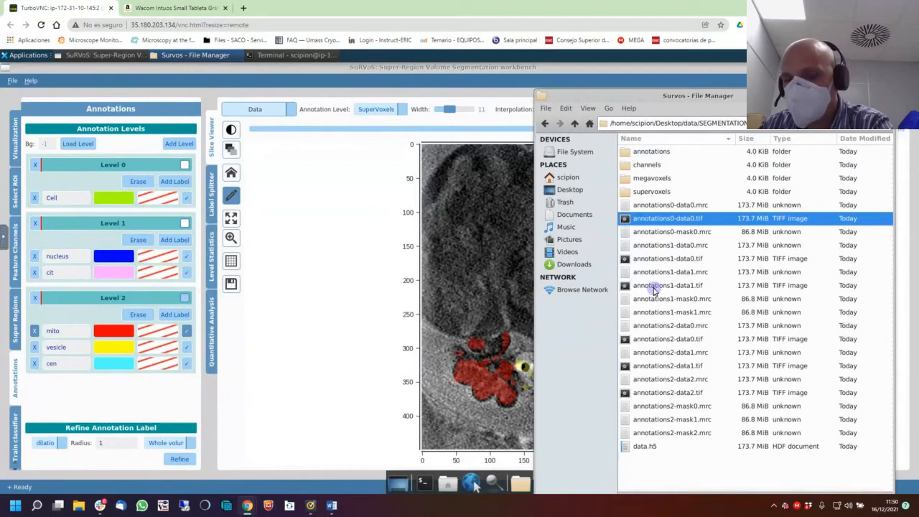
click(687, 407)
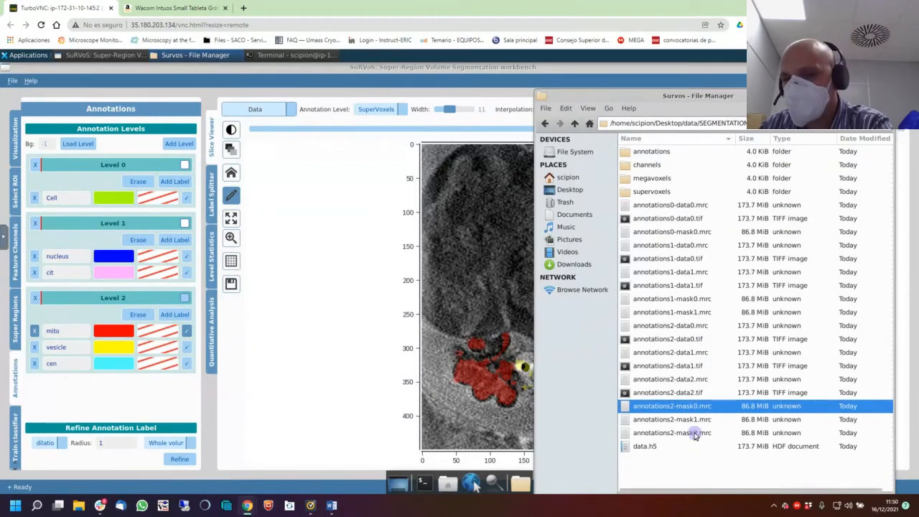
click(694, 352)
click(693, 394)
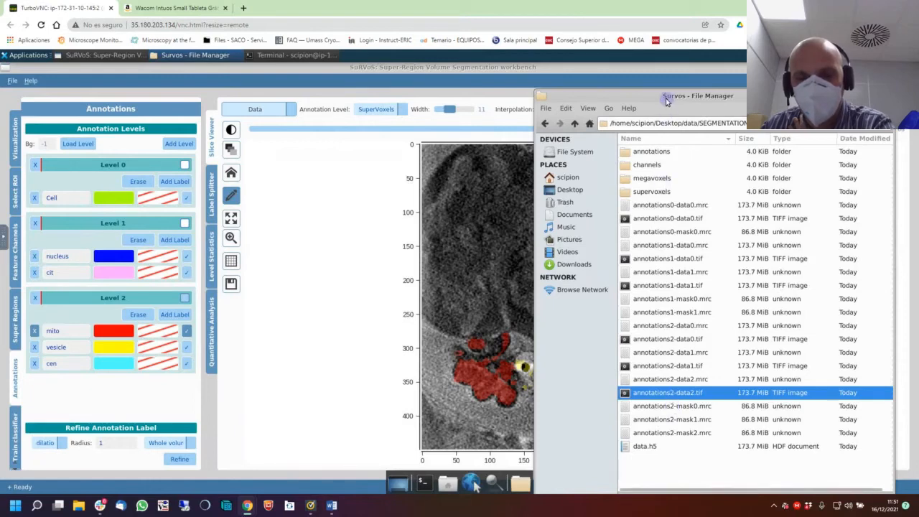
Reposition the file manager to show the full DEMODATA/Survos listing, select annotations1-mask0.mrc for inspection, and minimize the file manager.
drag(665, 98, 489, 122)
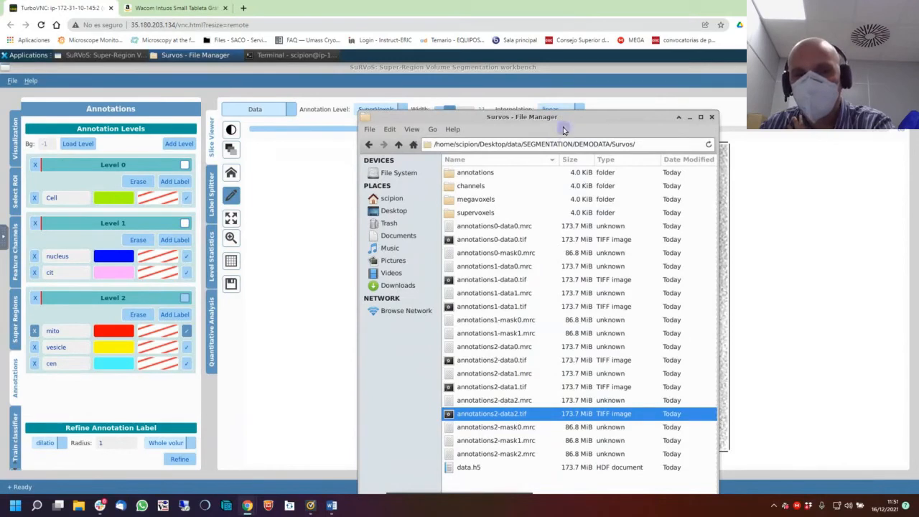
drag(569, 122, 610, 88)
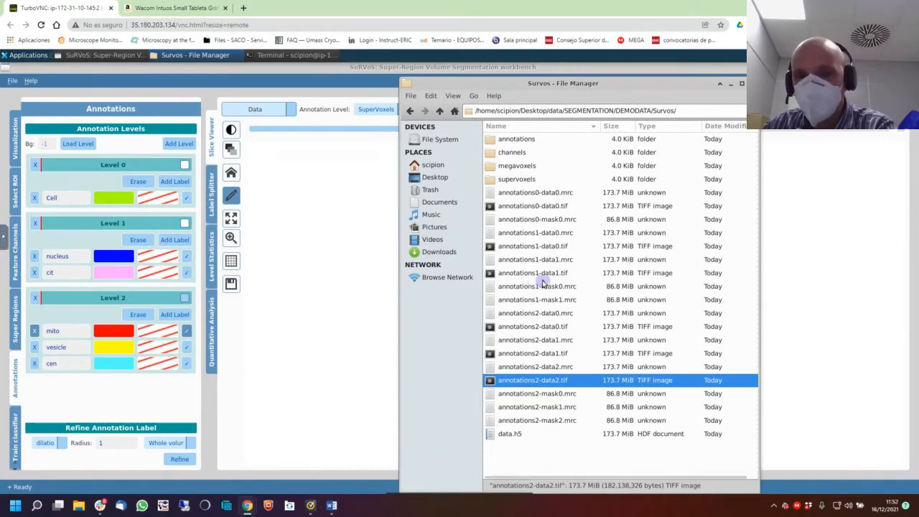
click(530, 287)
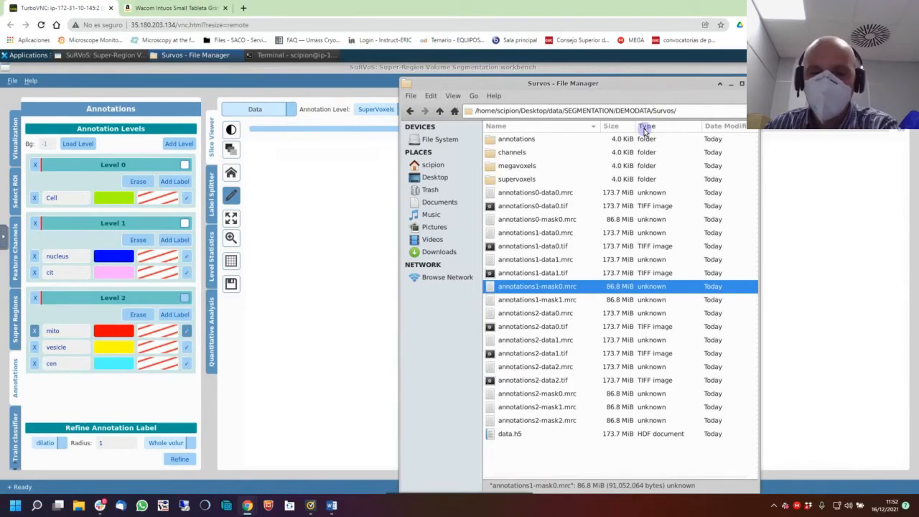
click(731, 85)
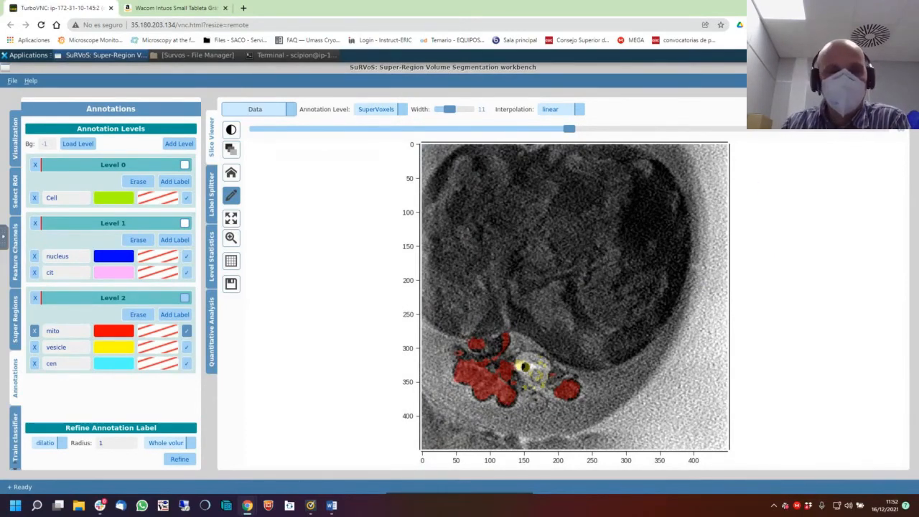
Close the SuRVoS workbench and relaunch it from the terminal with ./SuRVoS.
click(912, 66)
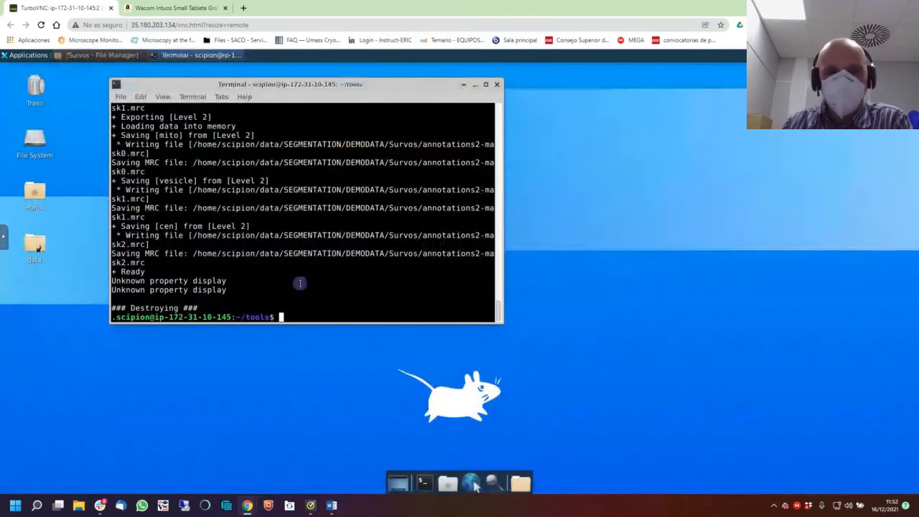
text(./SuRVoS)
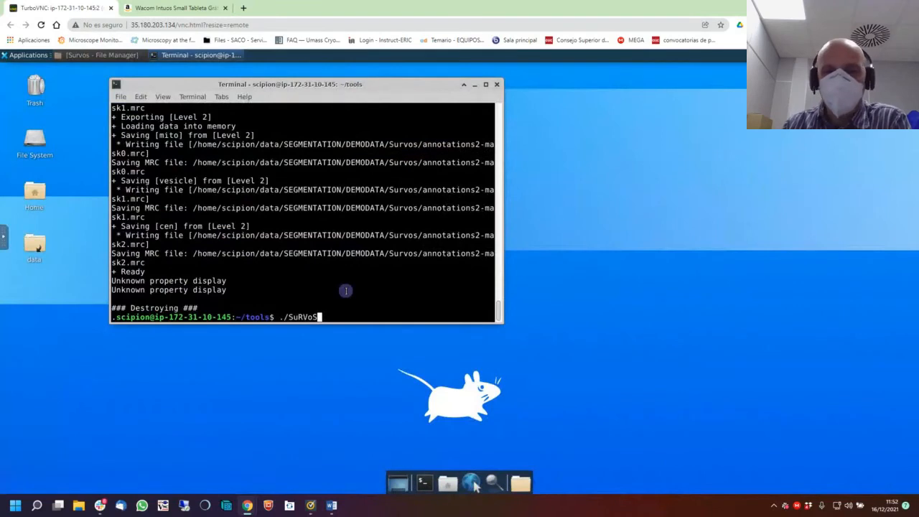
key(Return)
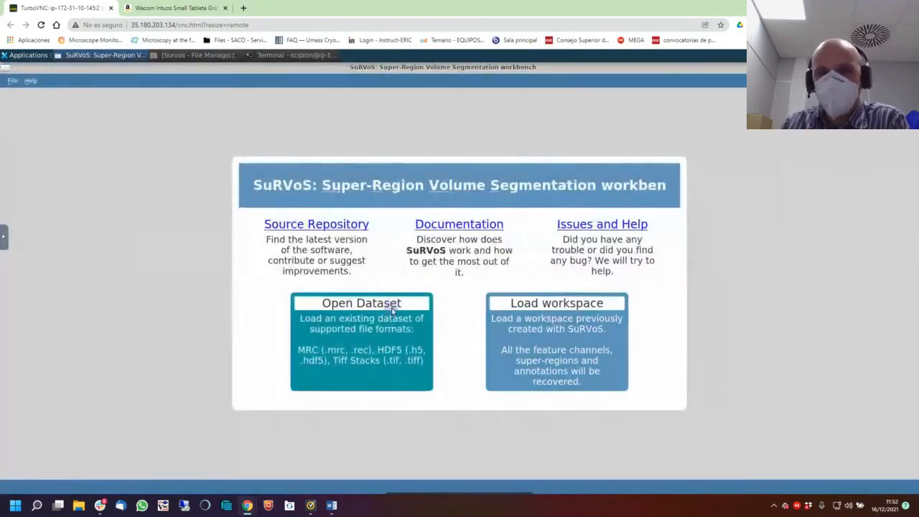
Load the saved workspace from the DEMODATA/Survos folder and show its annotation levels and labels.
click(521, 330)
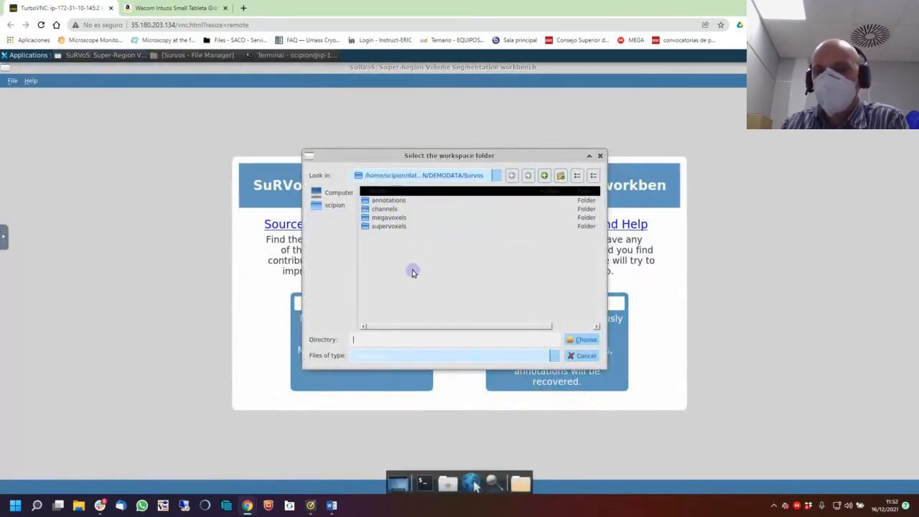
click(583, 339)
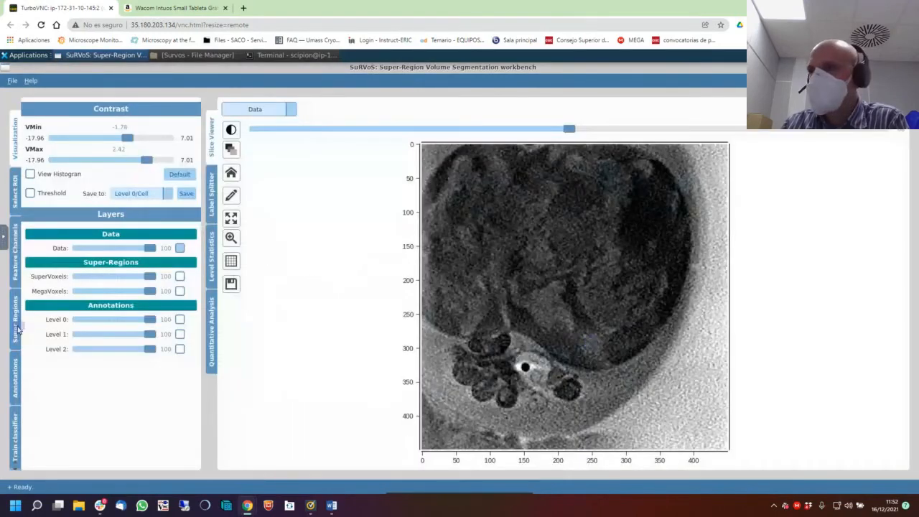
click(15, 381)
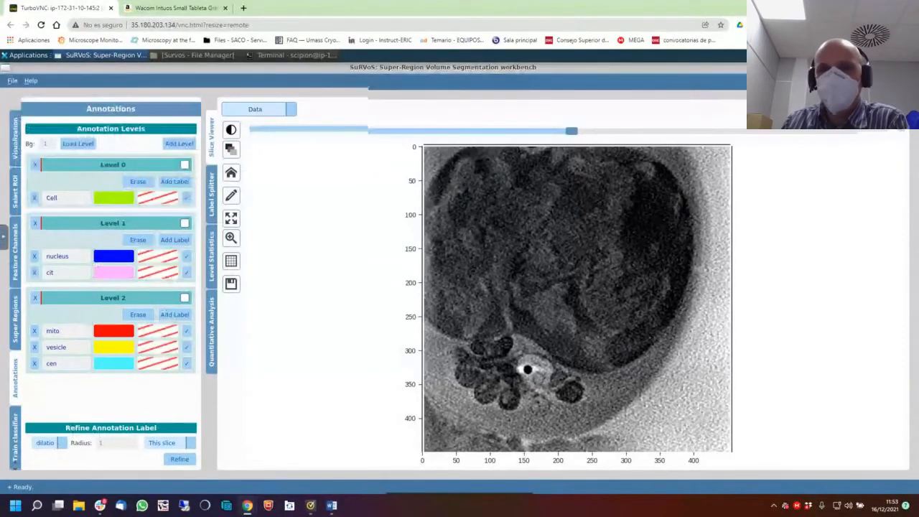
Close the SuRVoS workbench and list the contents of the tools folder in the terminal.
click(900, 67)
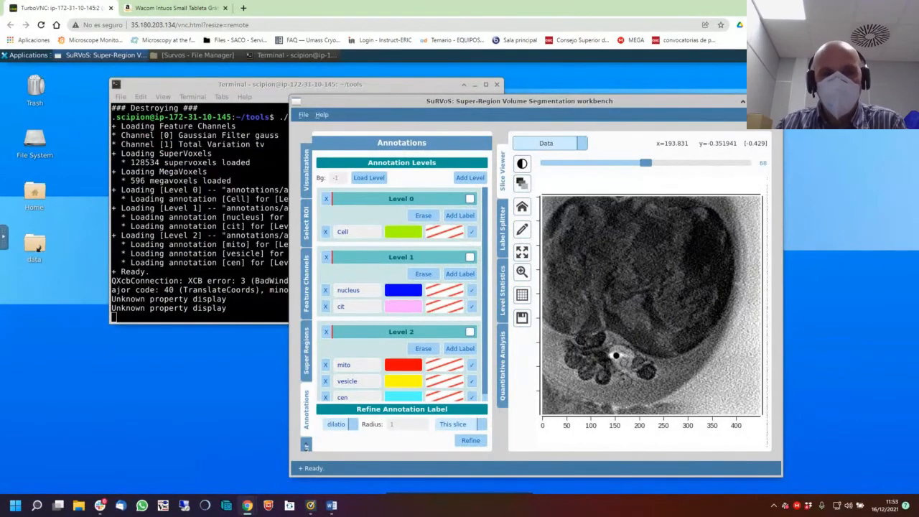
click(775, 101)
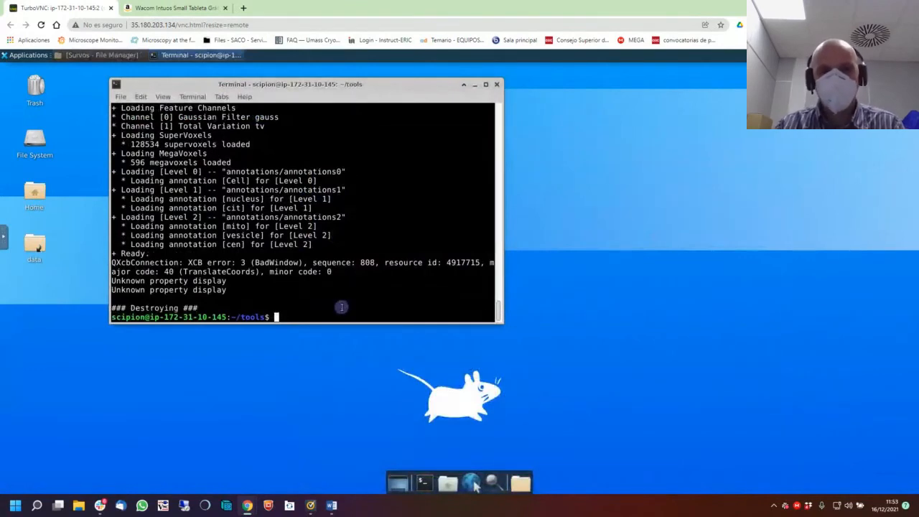
text(ls)
key(Return)
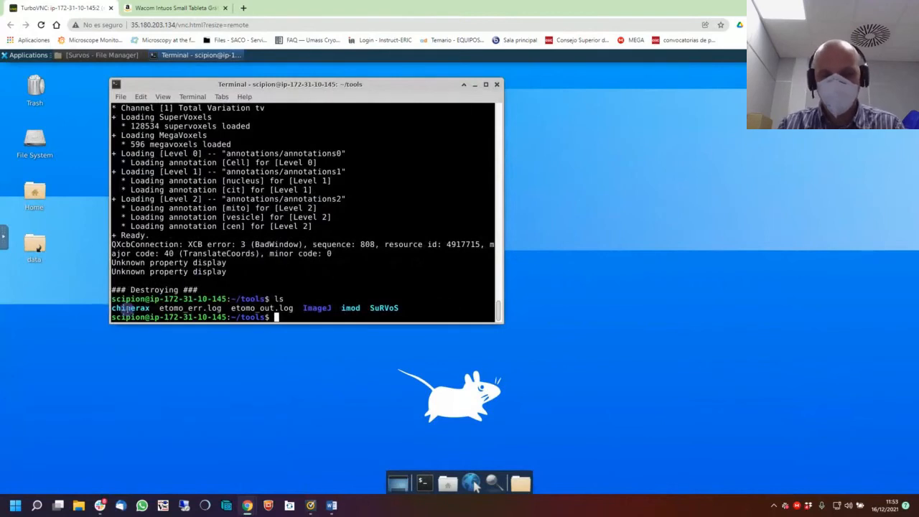
Launch ChimeraX from the tools folder with ./chimerax and dismiss its update notice.
double_click(128, 308)
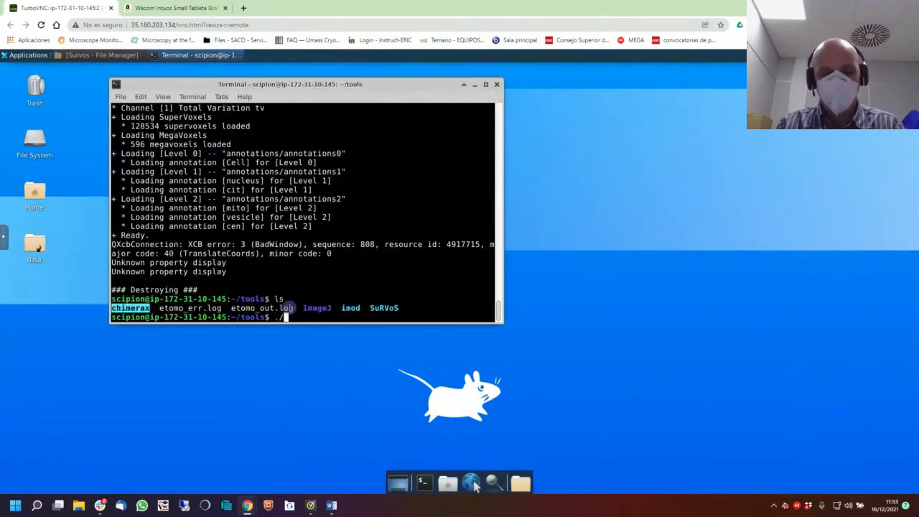
text(imerax)
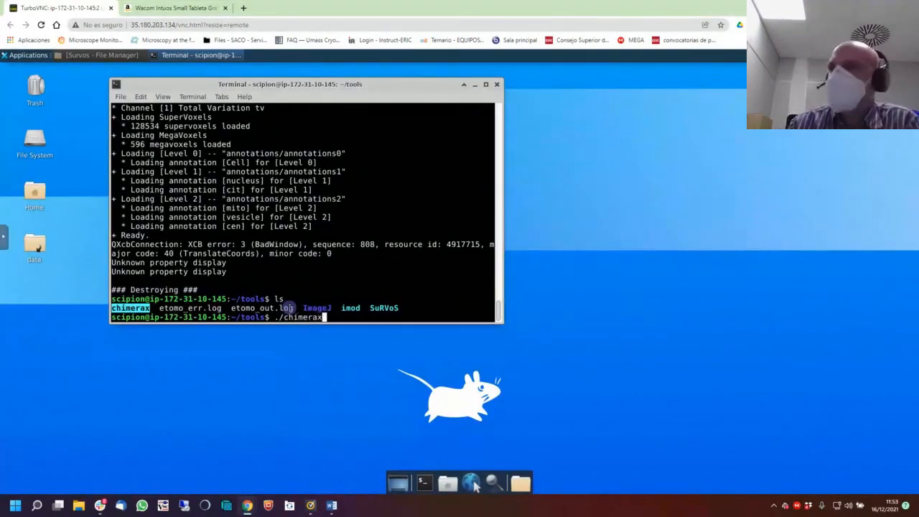
key(Return)
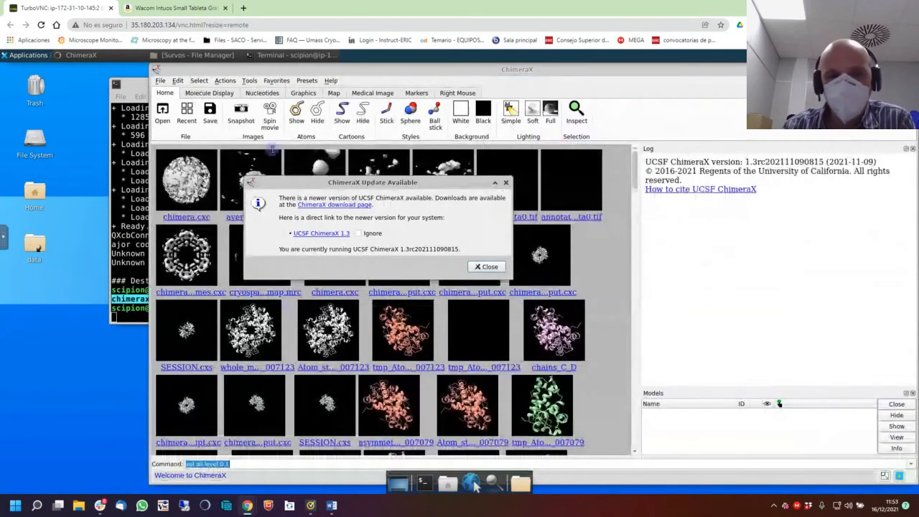
click(488, 266)
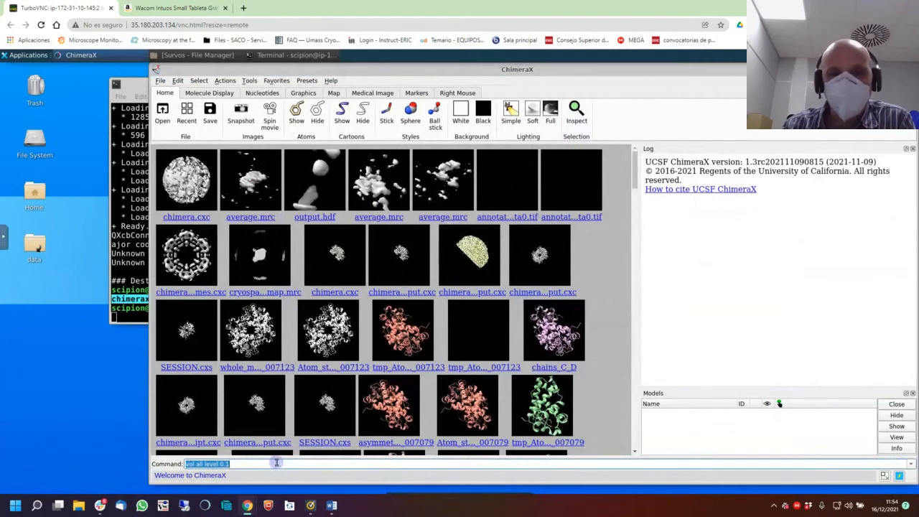
Reposition the ChimeraX window and browse for a file to open in /home/scipion/data/SEGMENTATION/DEMODATA/Survos.
drag(447, 75, 396, 76)
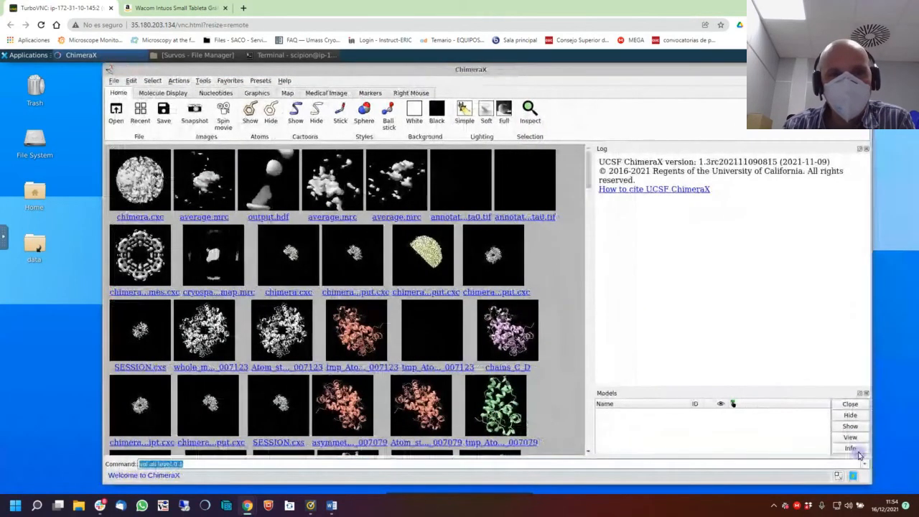
click(116, 111)
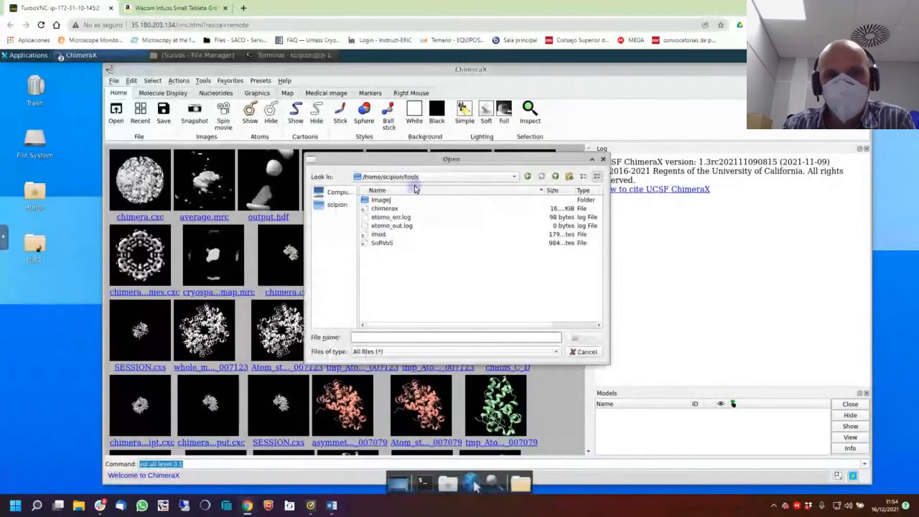
click(452, 178)
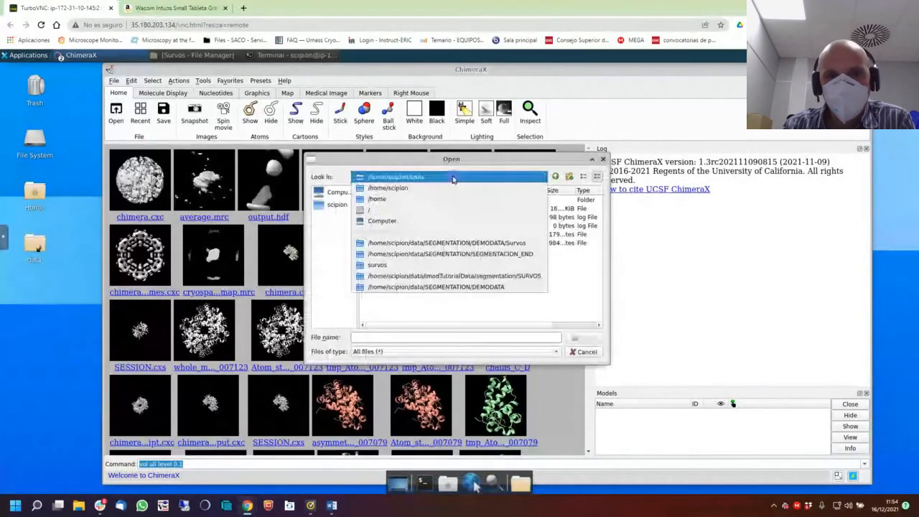
click(409, 188)
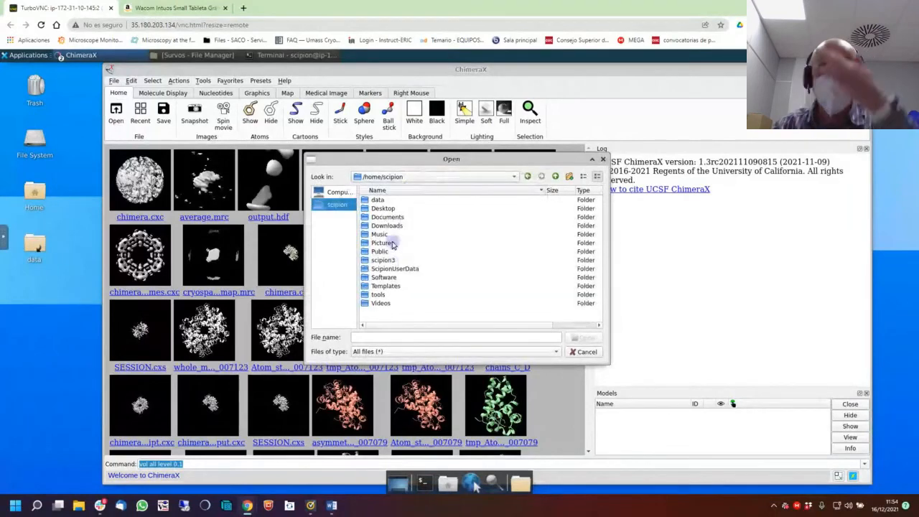
double_click(378, 201)
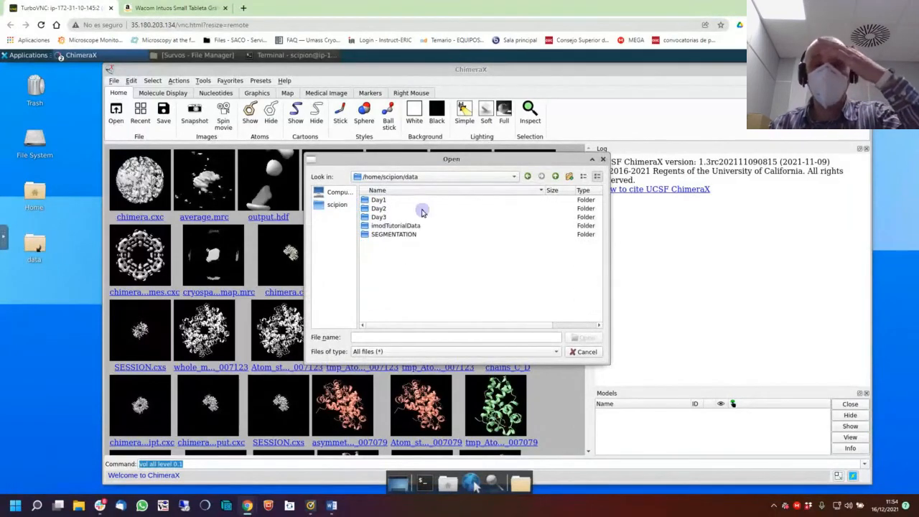
double_click(395, 234)
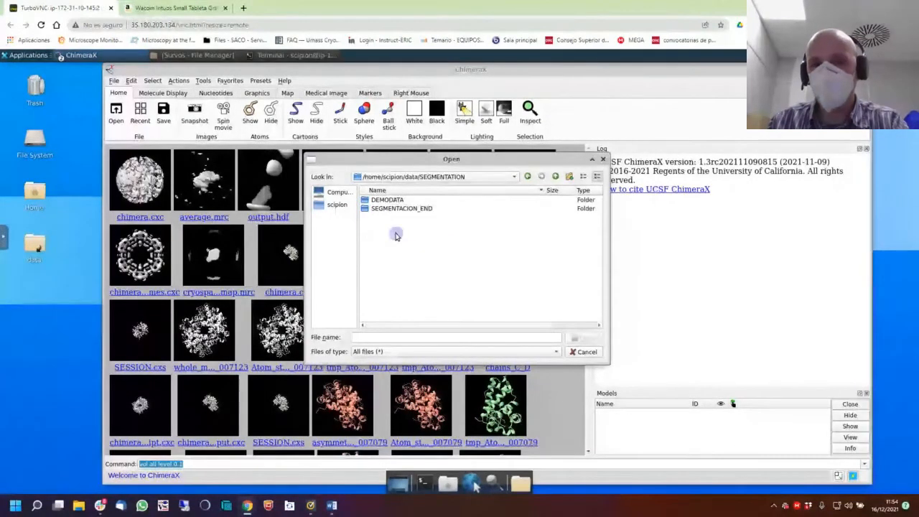
double_click(389, 200)
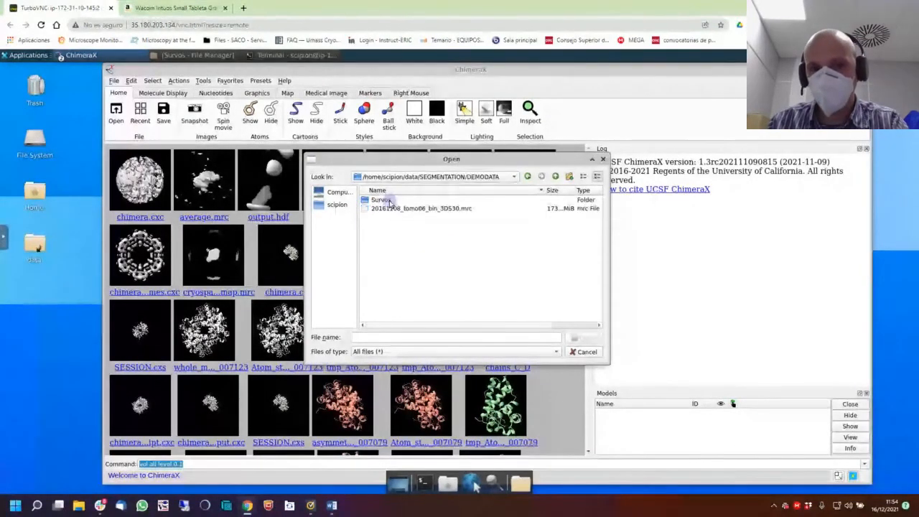
double_click(390, 201)
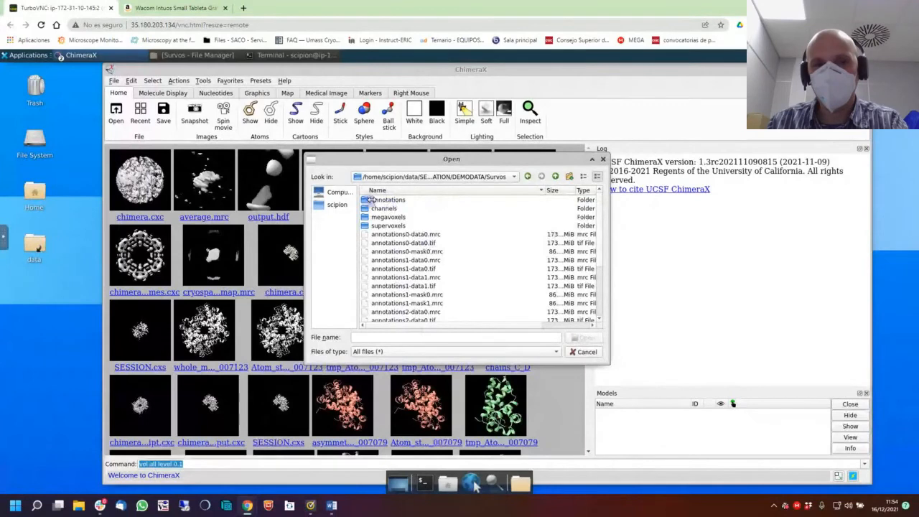
Open the tomogram 20161108_tomo06_bin4_3DS30.tif from the SEGMENTATION/SEGMENTACION_END folder.
click(555, 177)
click(555, 178)
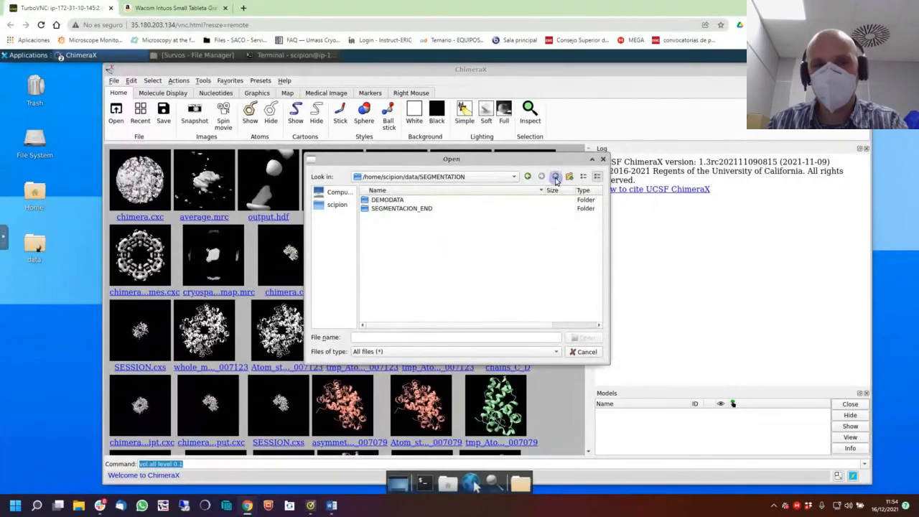
double_click(394, 210)
scroll(400, 215, down, 3)
scroll(406, 252, up, 3)
scroll(394, 230, down, 3)
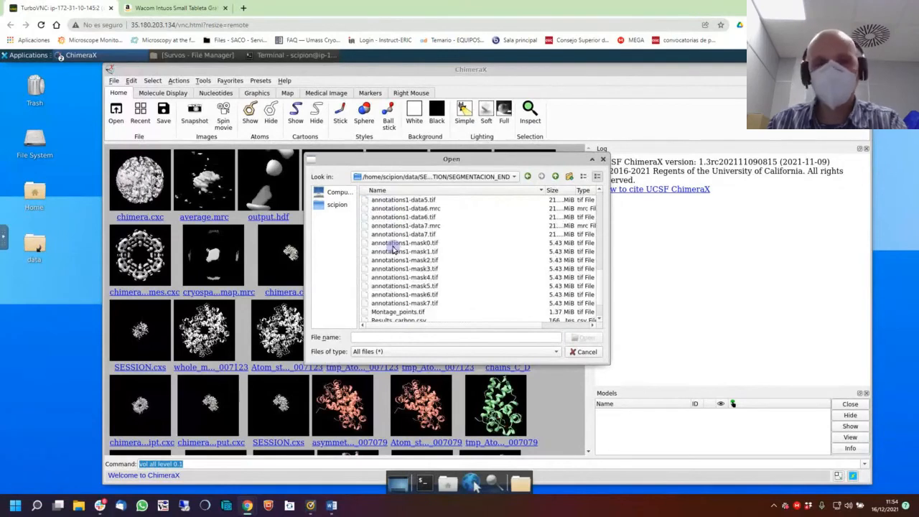
scroll(407, 281, up, 5)
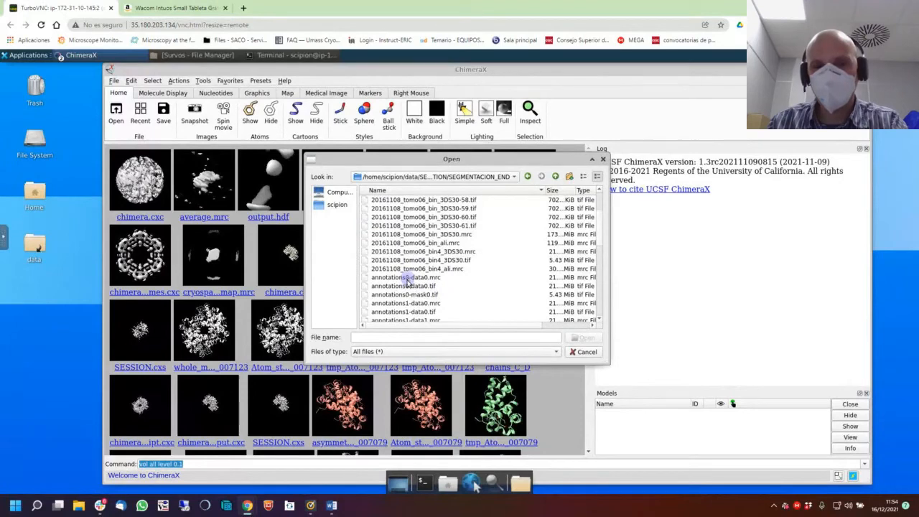
scroll(408, 279, up, 3)
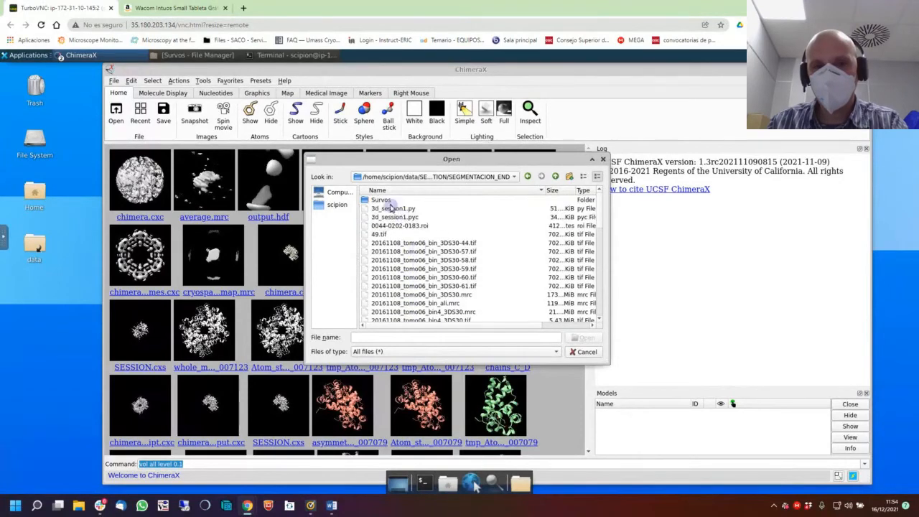
scroll(420, 266, down, 2)
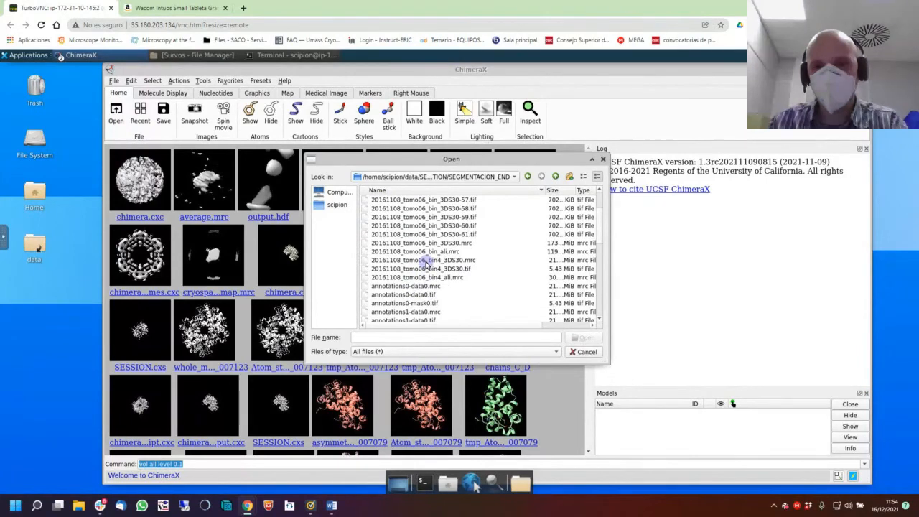
click(424, 268)
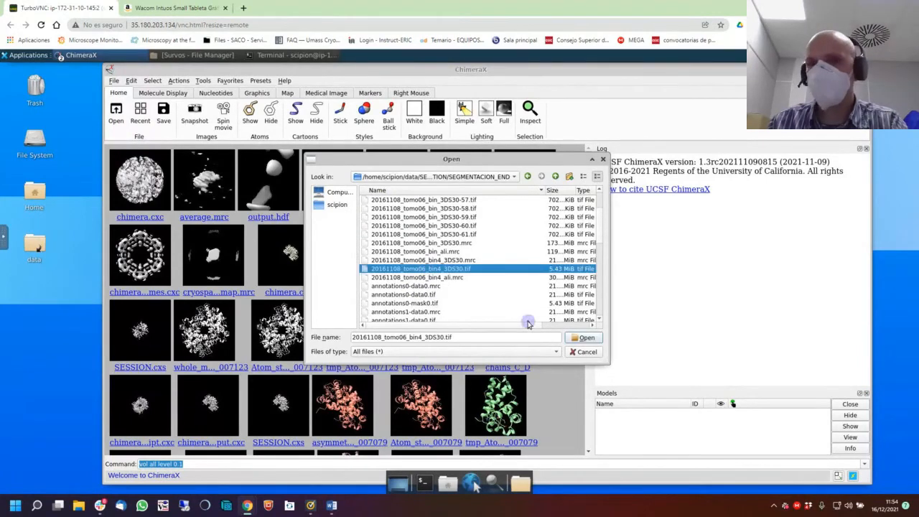
click(586, 338)
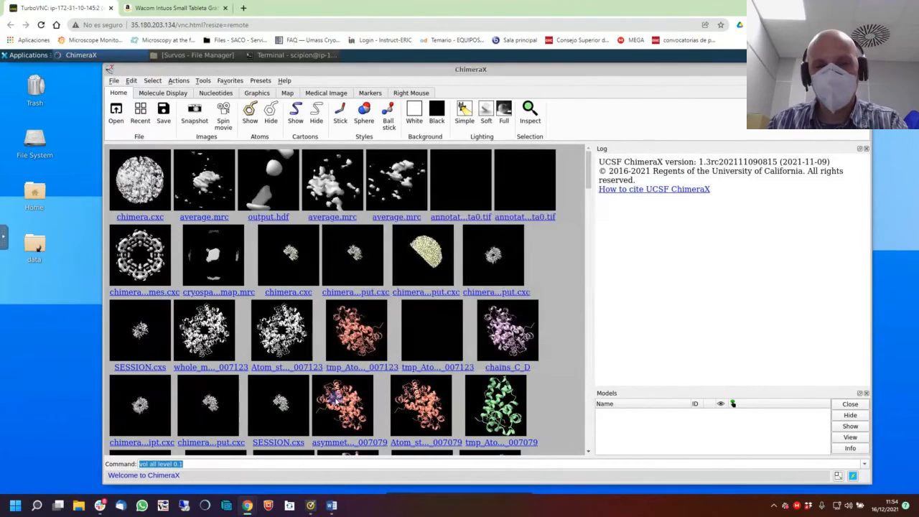
Maximize the ChimeraX window and move the tomogram's lowest volume threshold point to level 11.33 and brightness 0.5312, inspecting it from several angles.
drag(353, 387, 421, 309)
drag(247, 305, 373, 357)
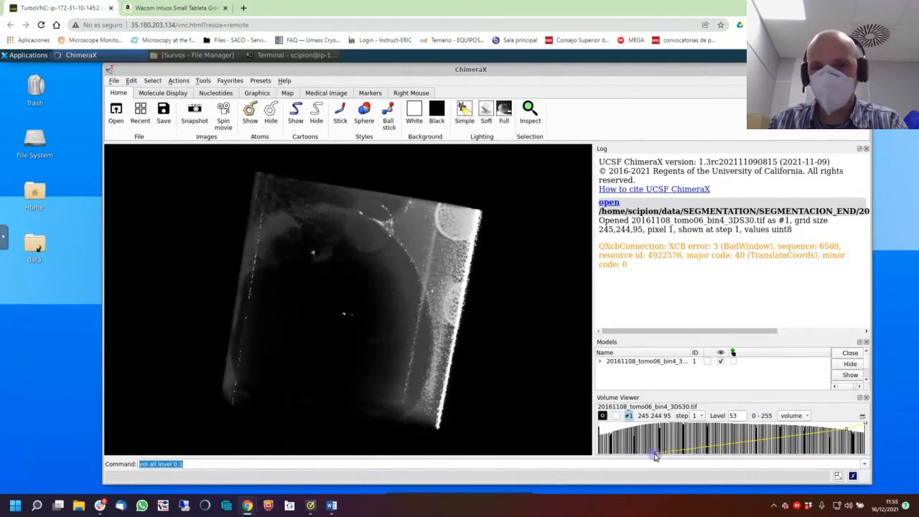
double_click(477, 69)
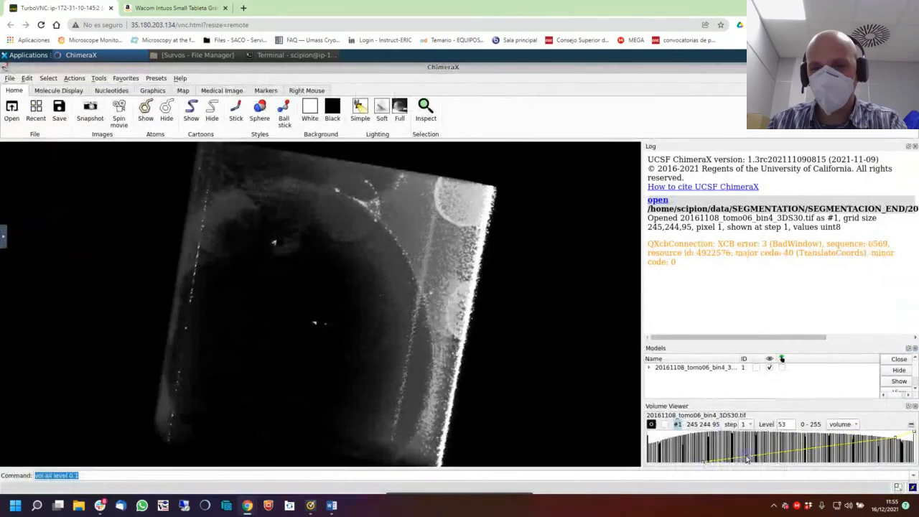
mouse_move(702, 463)
mouse_down()
mouse_move(687, 441)
mouse_move(707, 442)
mouse_move(660, 444)
mouse_up()
drag(280, 320, 374, 316)
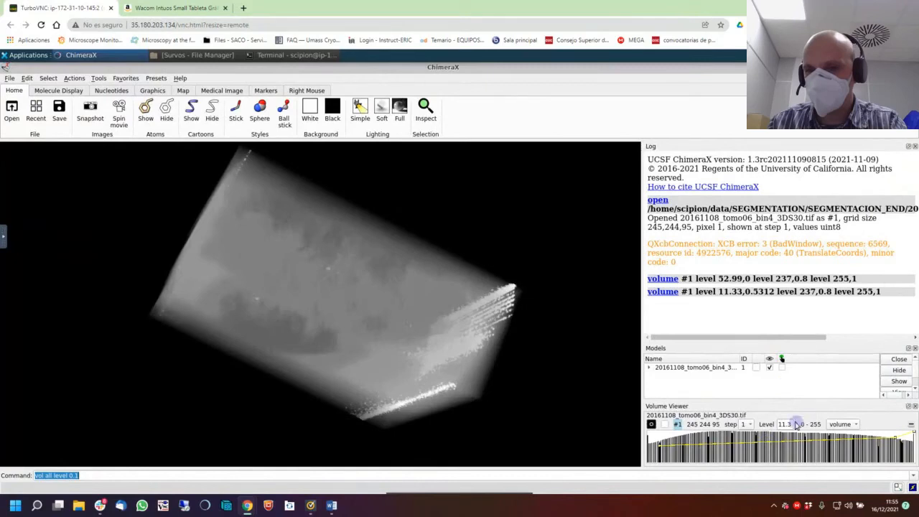
Display the tomogram as a surface, lower its level to 79.06 and inspect the block from several angles.
click(838, 424)
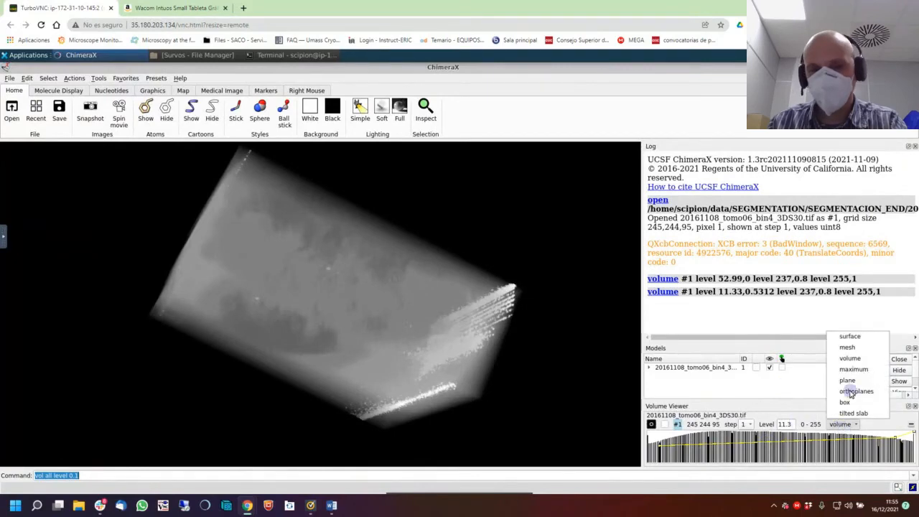
click(854, 338)
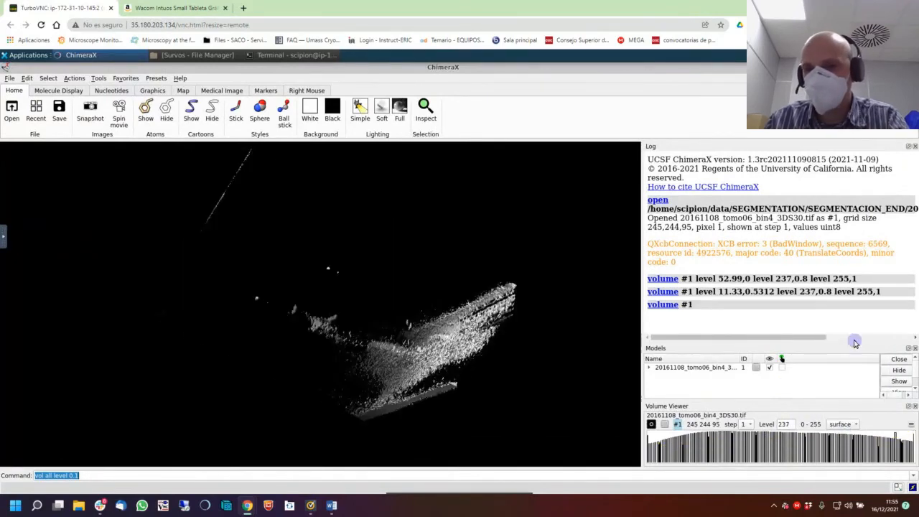
drag(380, 316, 373, 392)
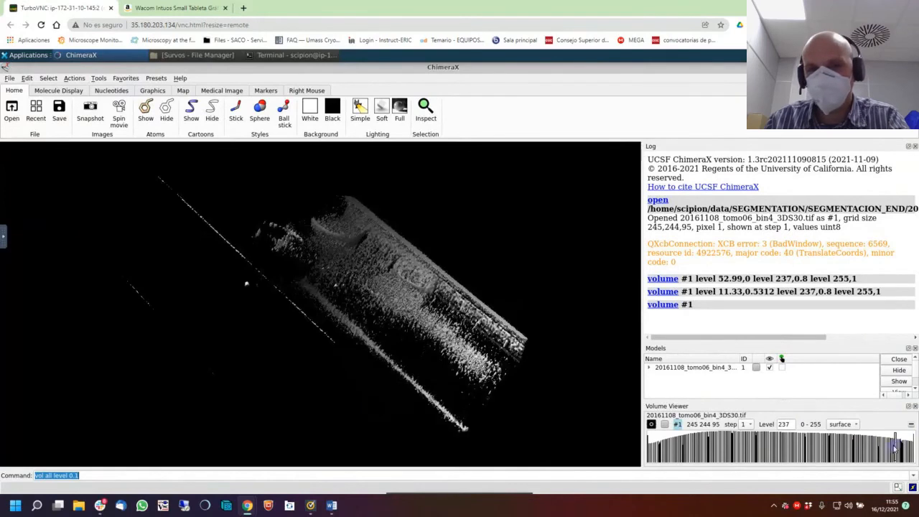
drag(895, 450, 785, 452)
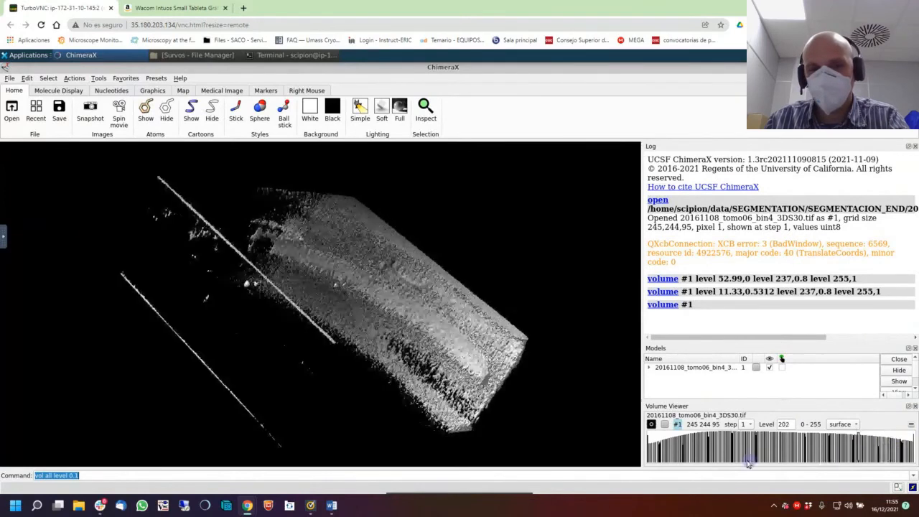
drag(475, 392, 256, 335)
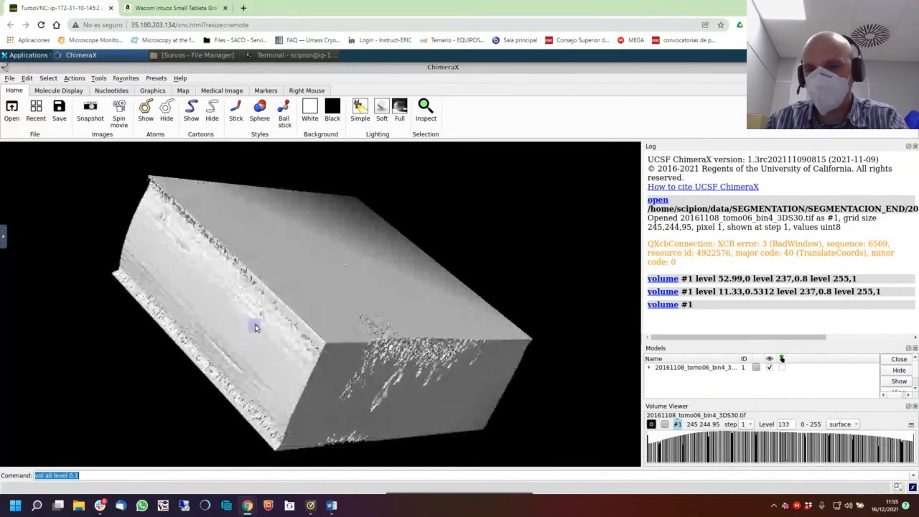
click(716, 440)
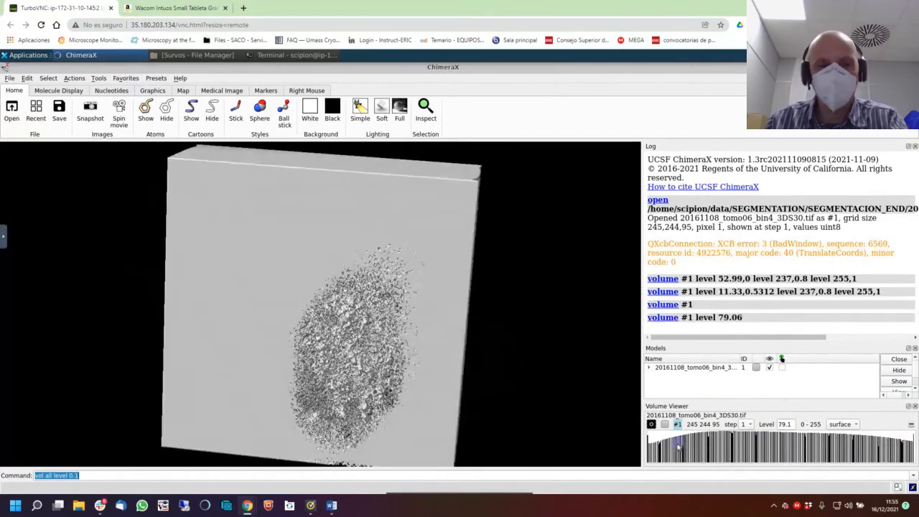
drag(303, 316, 407, 287)
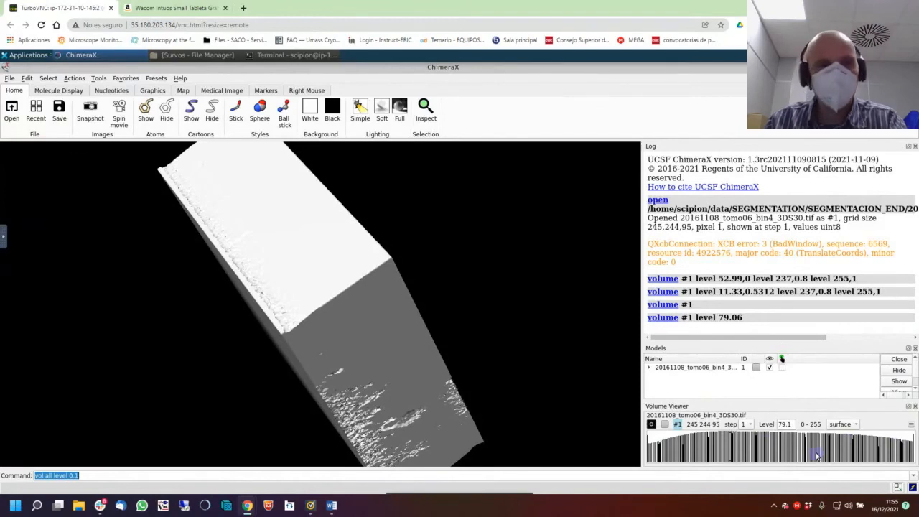
Close the tomogram model and open annotations0-data0.tif from the SEGMENTACION_END folder.
click(911, 426)
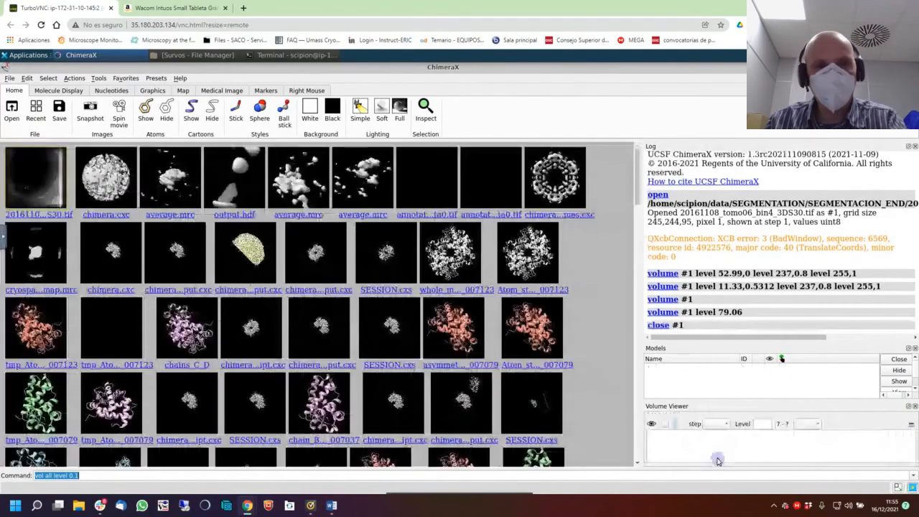
click(12, 109)
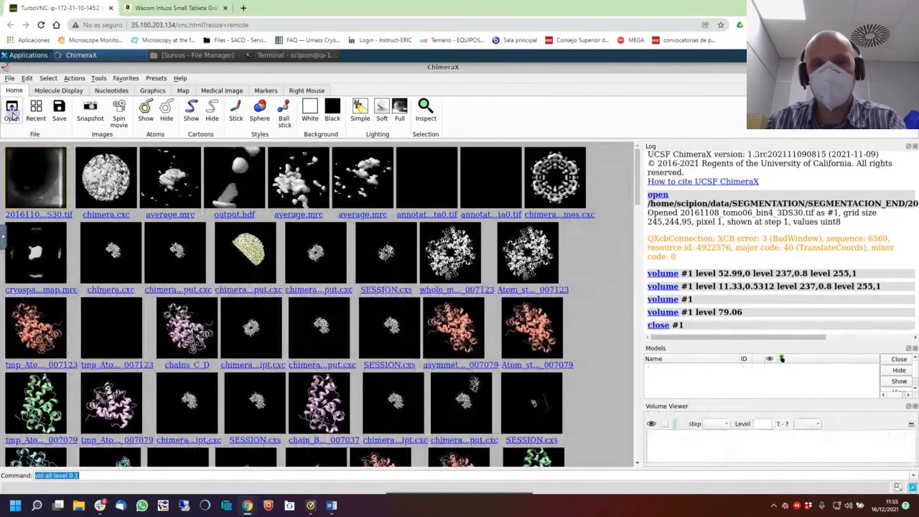
scroll(463, 280, down, 5)
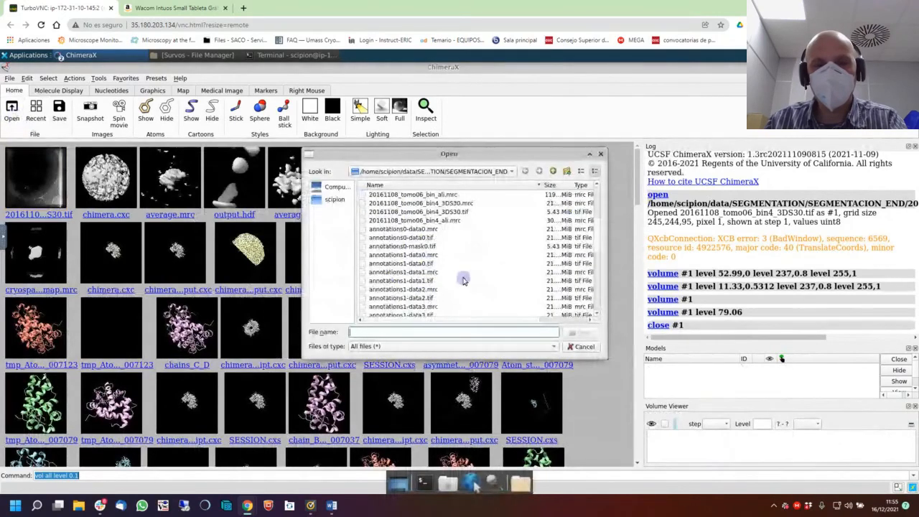
click(395, 228)
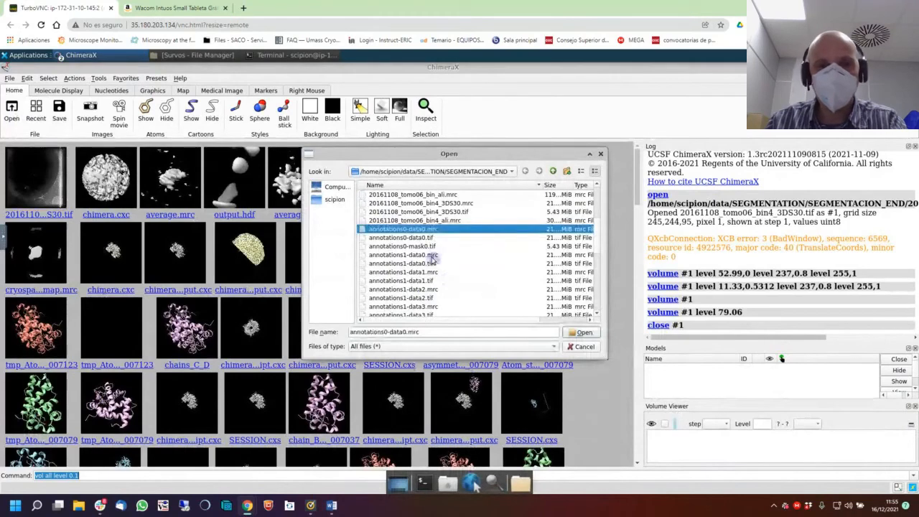
click(415, 237)
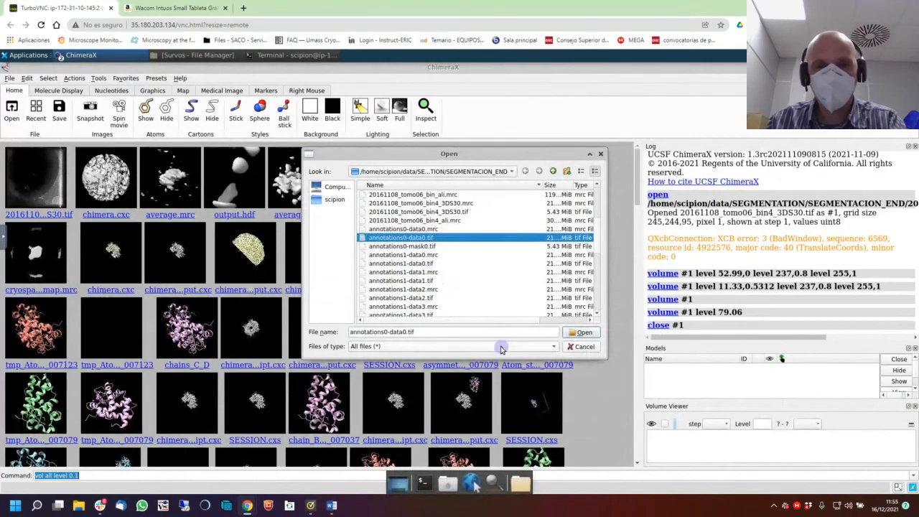
click(584, 332)
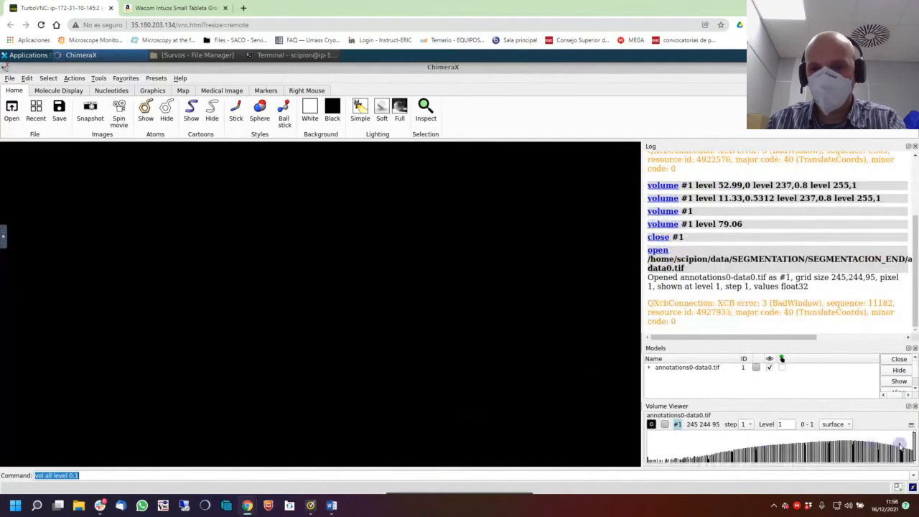
Switch annotations0-data0.tif to the volume display style and rotate it to inspect the segmented region.
click(835, 424)
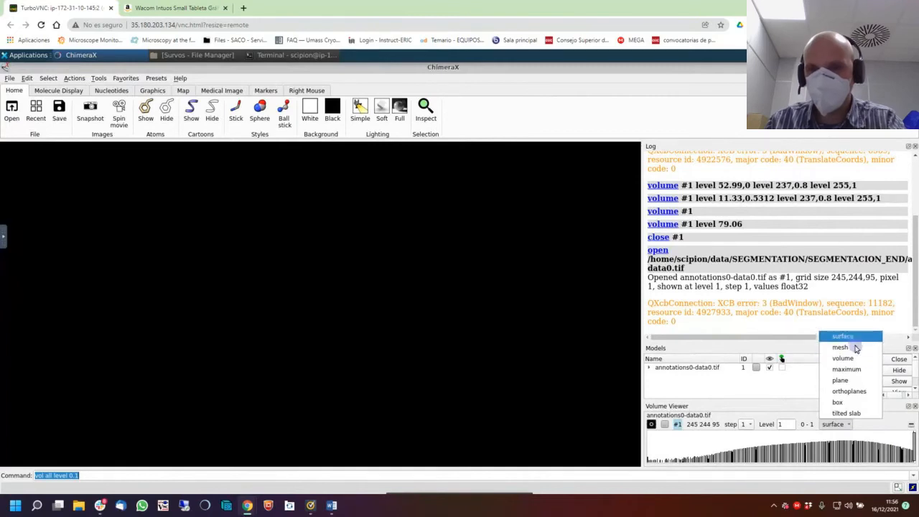
click(852, 357)
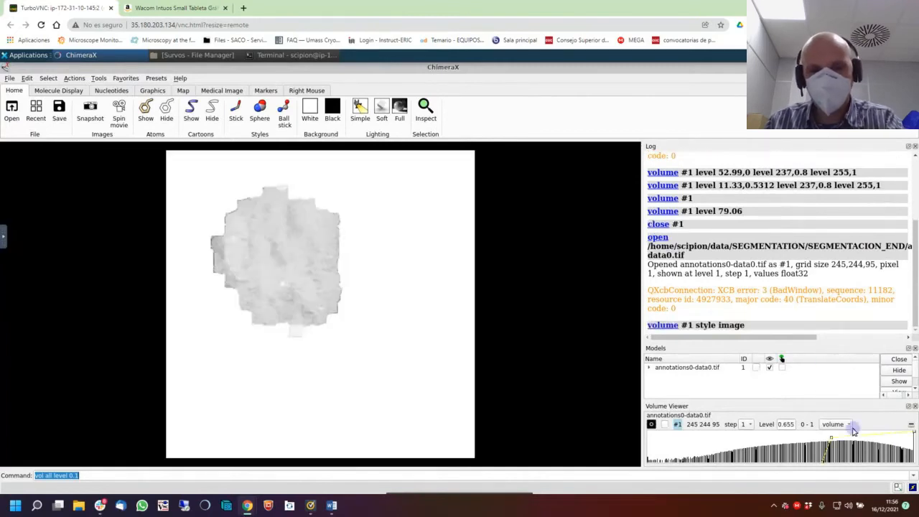
drag(335, 386, 353, 348)
drag(285, 293, 277, 314)
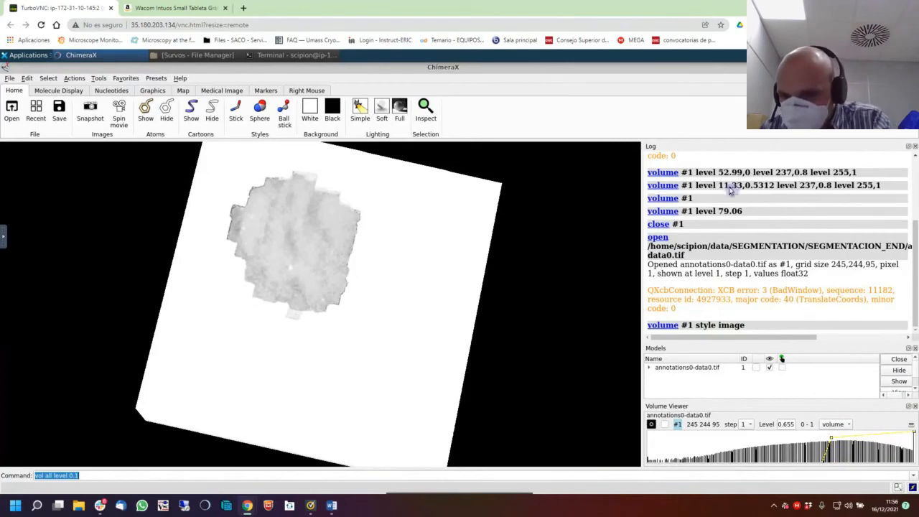
Move the lowest volume threshold point of annotations0-data0.tif to level 0 and brightness 0.04688.
text(scipionwrite #6 prefix whole_model_)
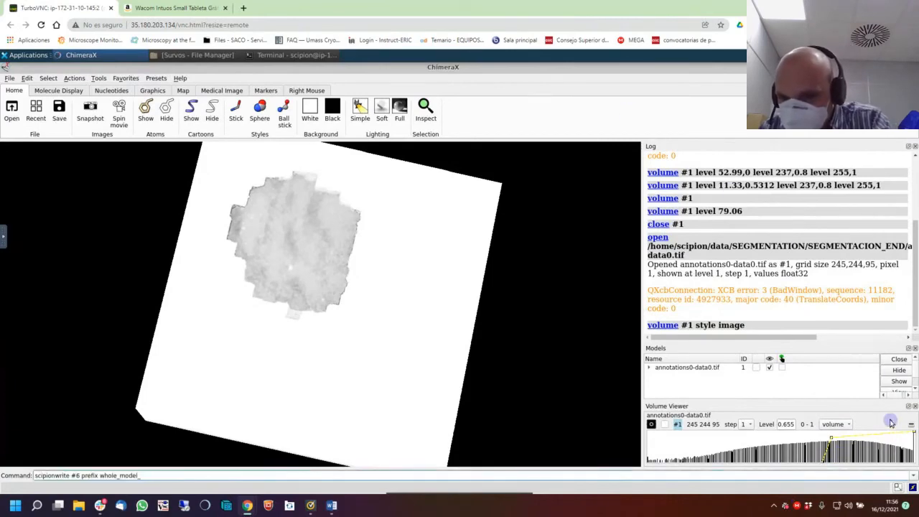
click(824, 464)
mouse_move(824, 463)
mouse_down()
mouse_move(812, 456)
mouse_move(638, 477)
mouse_up()
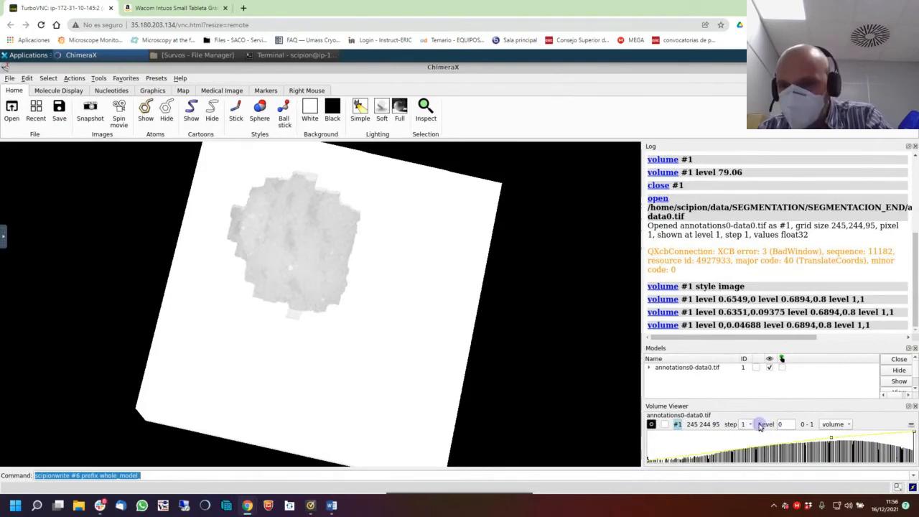
Display annotations0-data0.tif as a single plane and rotate it to inspect the cell slice.
click(847, 424)
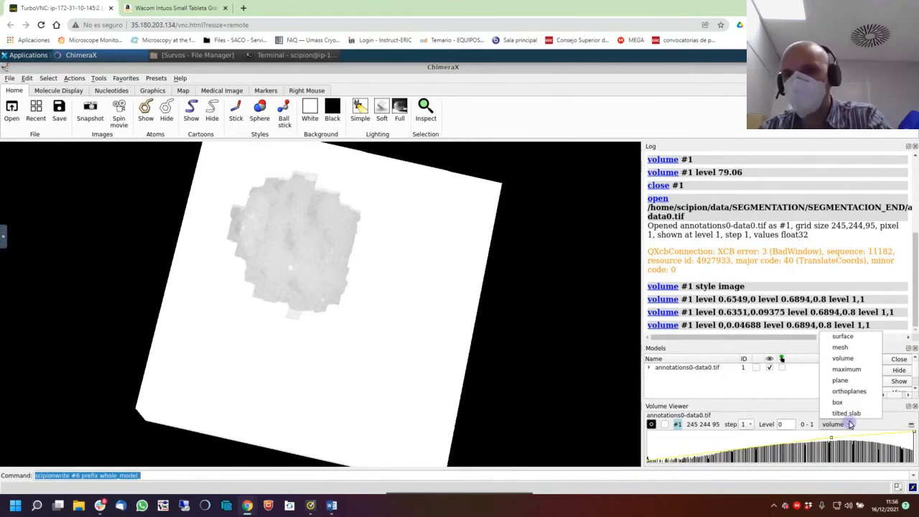
click(851, 382)
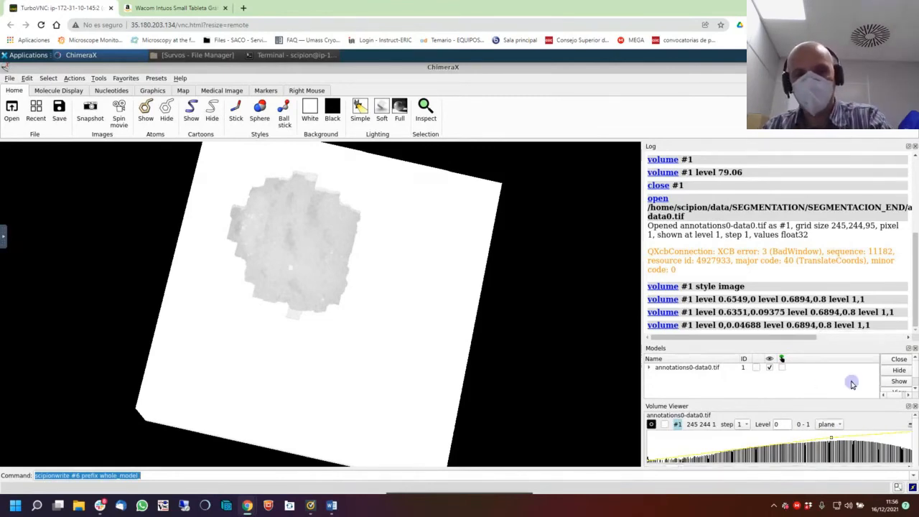
mouse_move(340, 423)
mouse_down()
mouse_move(345, 400)
mouse_move(346, 416)
mouse_up()
drag(264, 338, 249, 316)
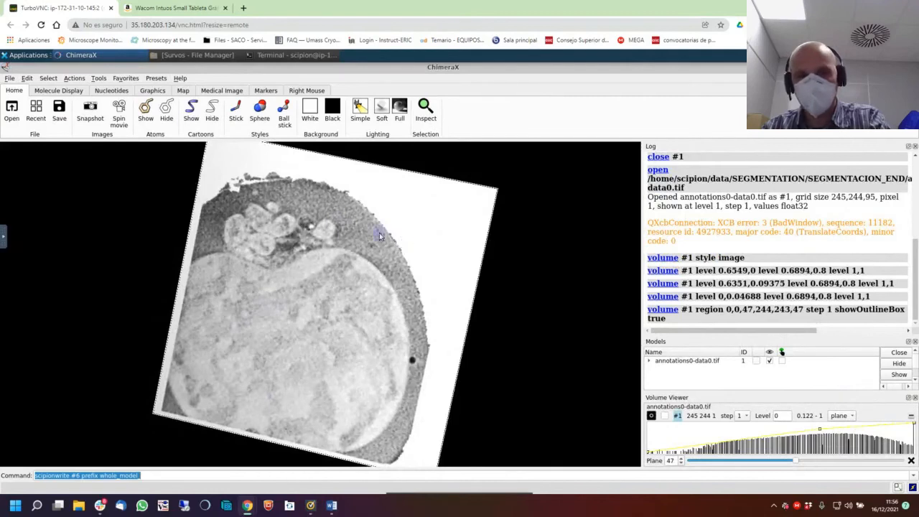
mouse_move(361, 235)
mouse_down()
mouse_move(363, 323)
mouse_move(242, 282)
mouse_move(195, 318)
mouse_move(281, 329)
mouse_up()
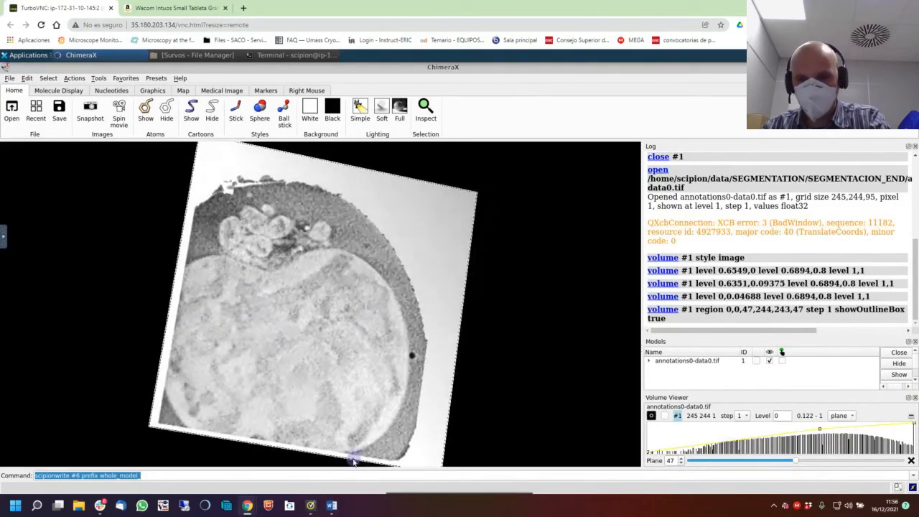
drag(362, 443, 376, 423)
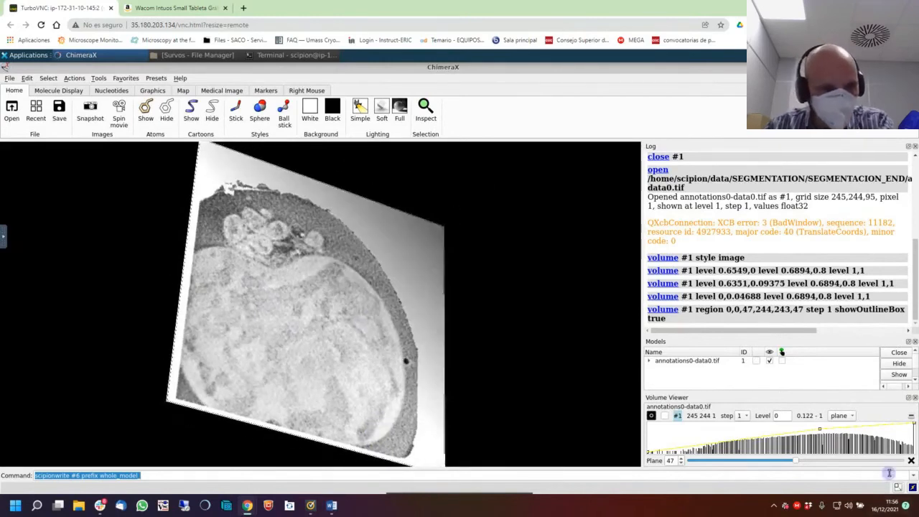
click(913, 475)
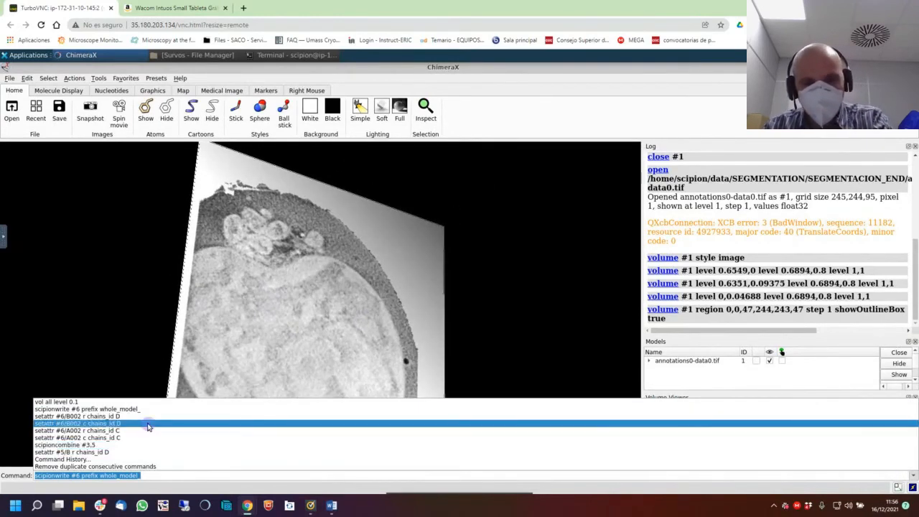
click(119, 322)
drag(123, 322, 307, 368)
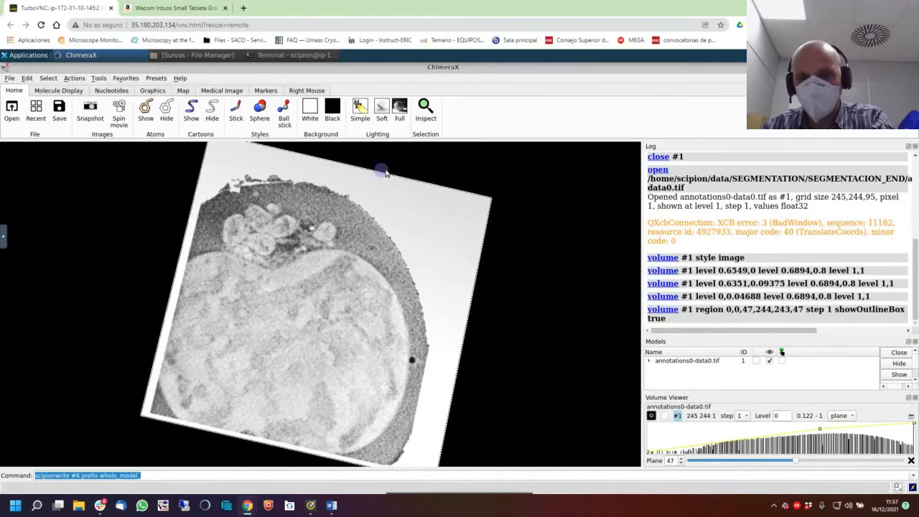
Close the annotations0-data0.tif model and reopen the same file from the SEGMENTACION_END folder.
click(911, 417)
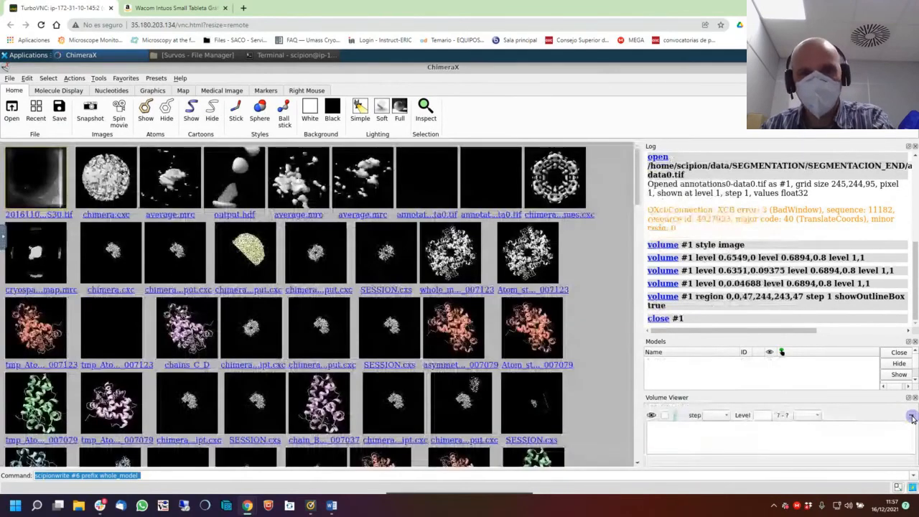
click(12, 115)
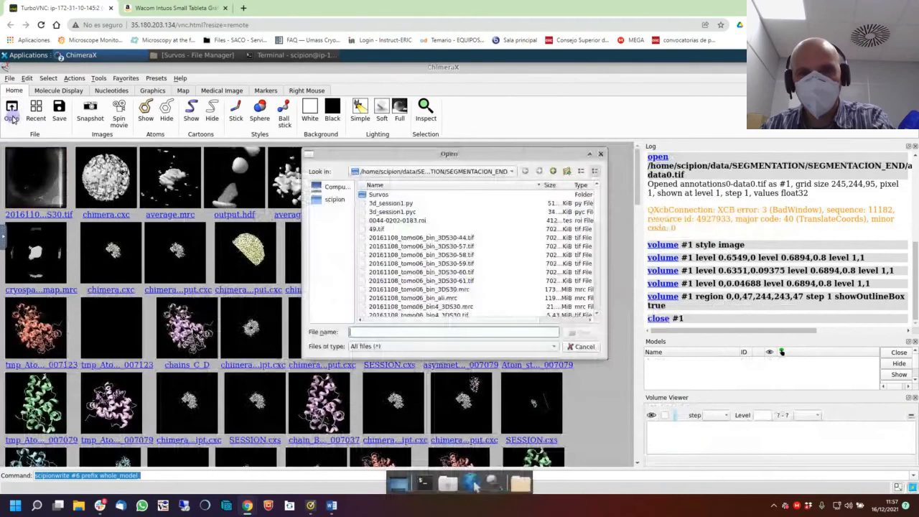
click(447, 172)
click(485, 174)
click(485, 175)
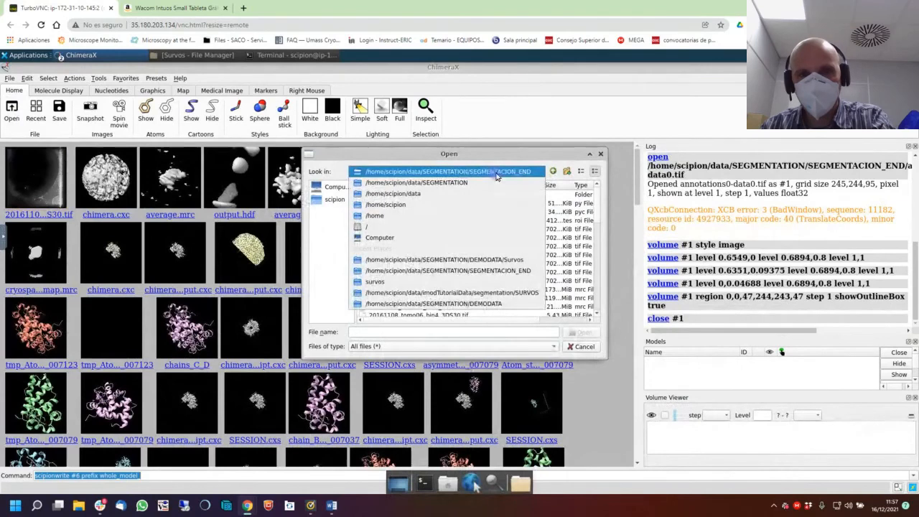
click(496, 175)
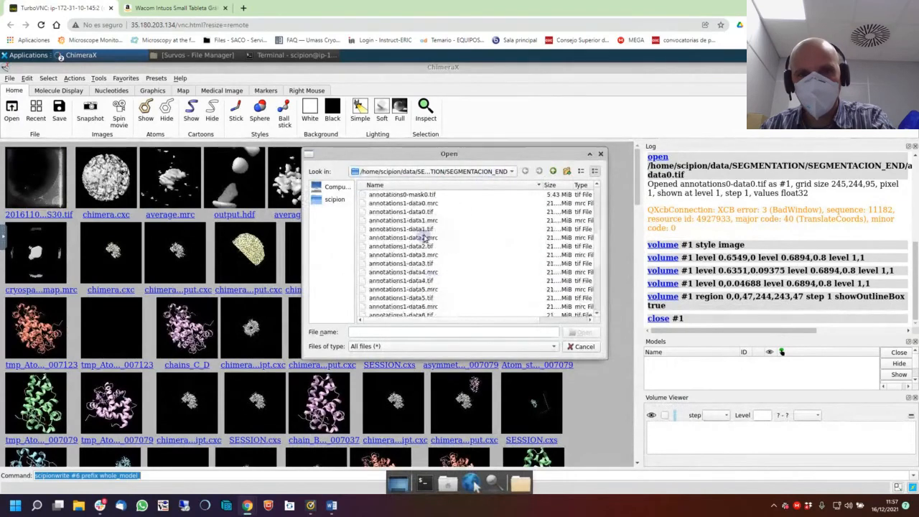
click(421, 212)
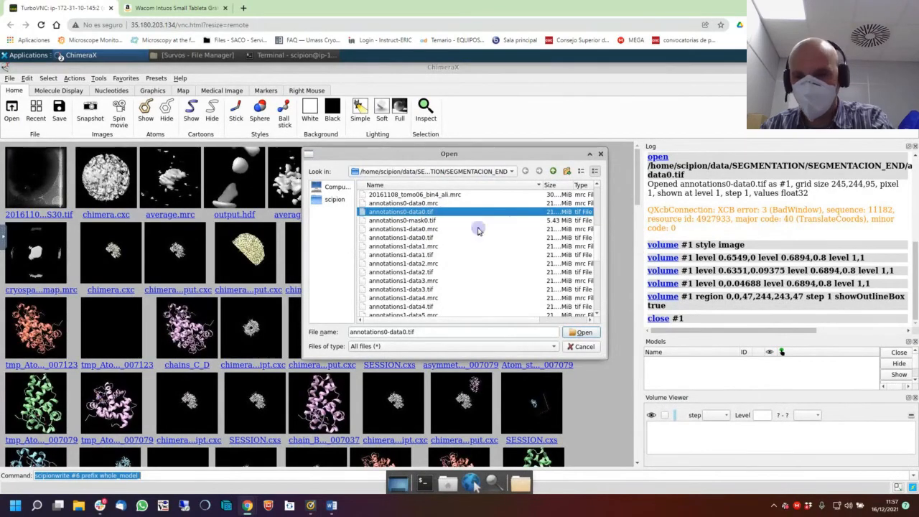
click(580, 332)
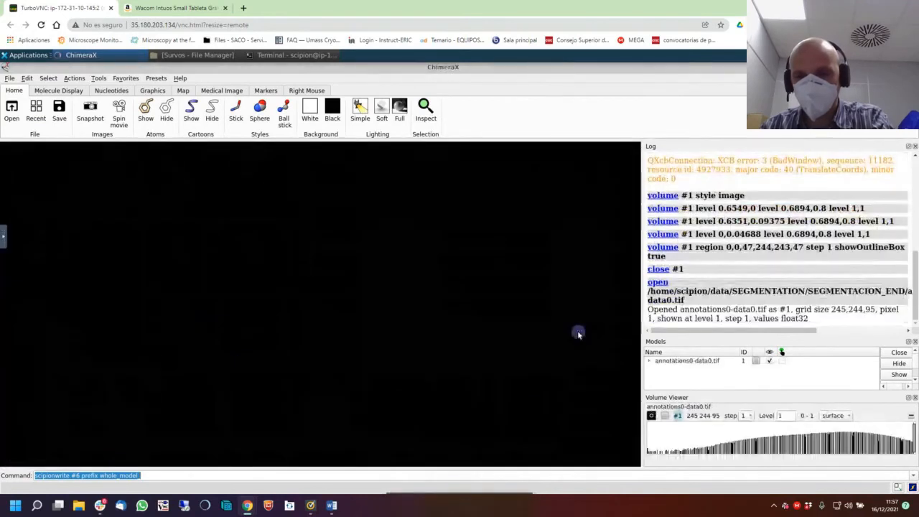
Display the reopened annotations0-data0.tif as a plane and lower its first threshold point to level 0.1216 and brightness 0.
click(846, 416)
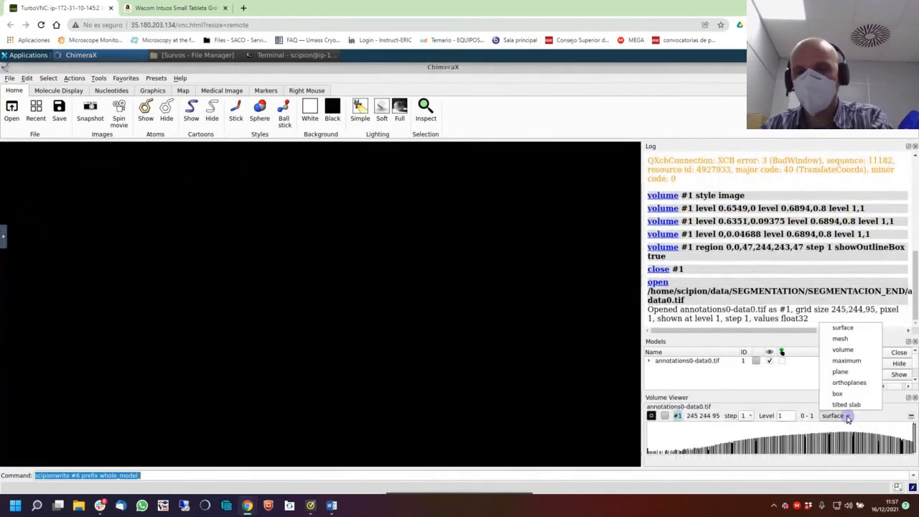
click(840, 372)
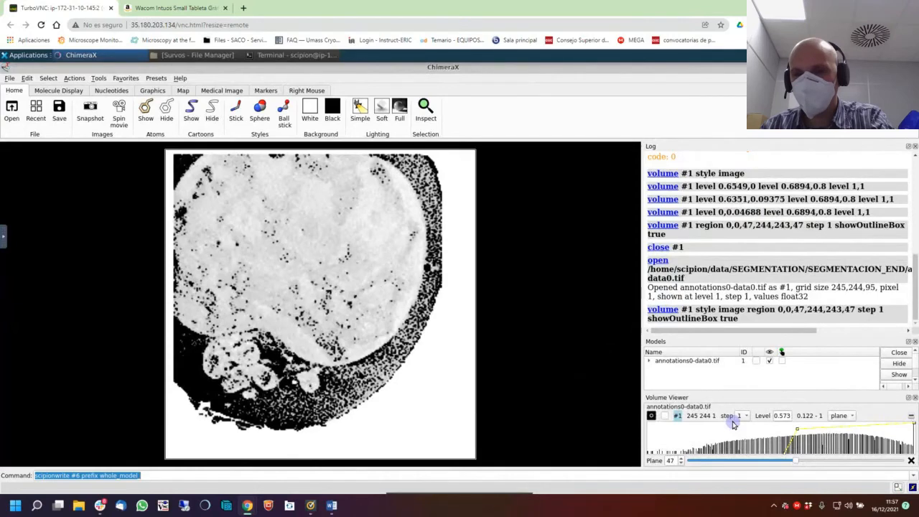
click(845, 417)
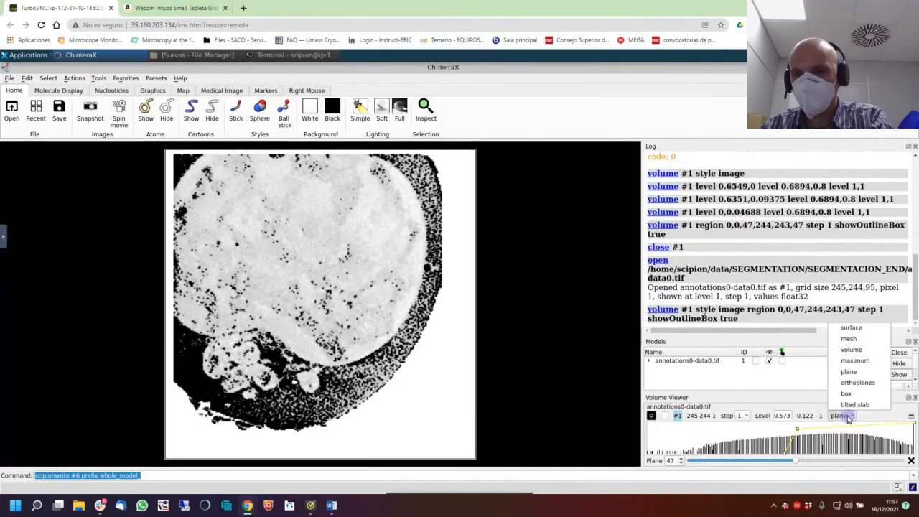
click(859, 373)
drag(404, 414, 176, 259)
click(851, 416)
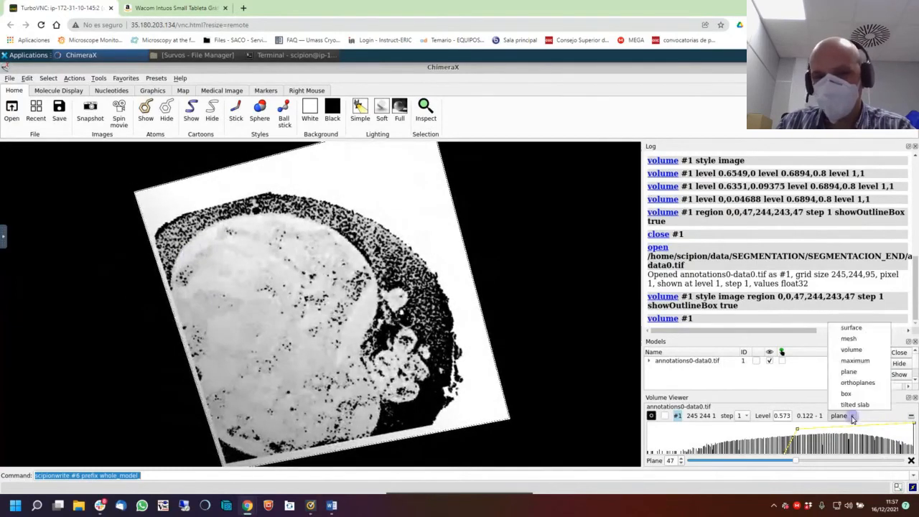
click(852, 419)
drag(786, 454, 636, 423)
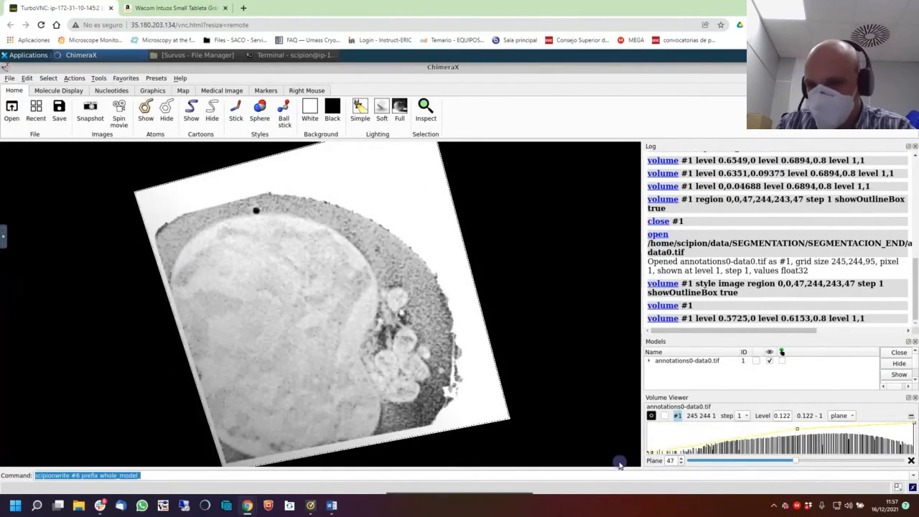
drag(299, 424, 318, 365)
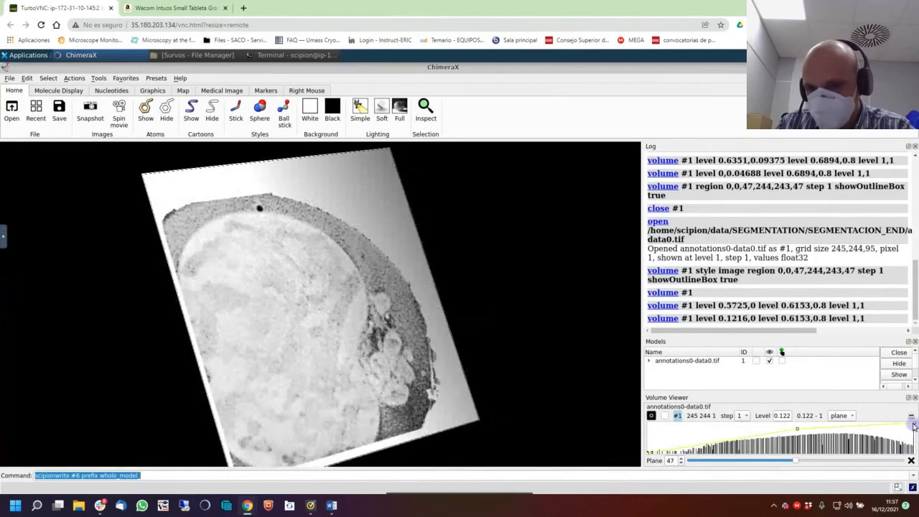
Invert the plane's contrast by swapping the end threshold points, set the middle point to level 0.5348 and brightness 0.675, and inspect the slice.
drag(911, 424, 910, 454)
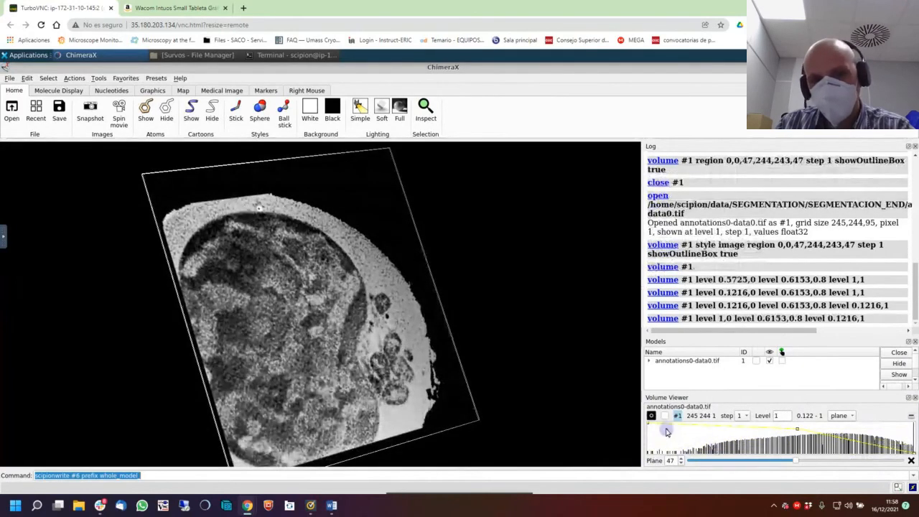
drag(796, 431, 772, 432)
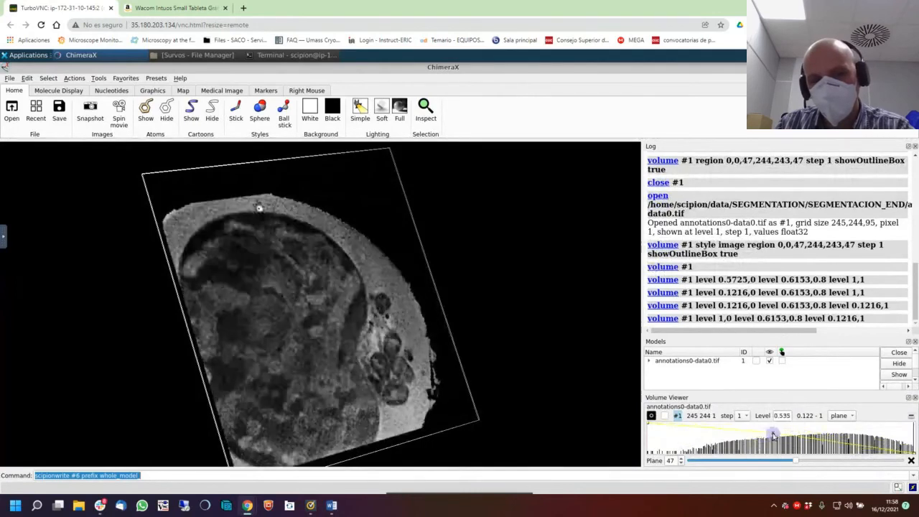
drag(457, 371, 203, 320)
drag(295, 318, 360, 352)
Set the plane's threshold points to level 0.1216 brightness 0, level 0.538 brightness 0.5031 and level 1 brightness 1, inspecting the slice.
mouse_move(913, 453)
mouse_down()
mouse_move(689, 459)
mouse_move(663, 449)
mouse_move(654, 429)
mouse_move(761, 439)
mouse_move(913, 423)
mouse_up()
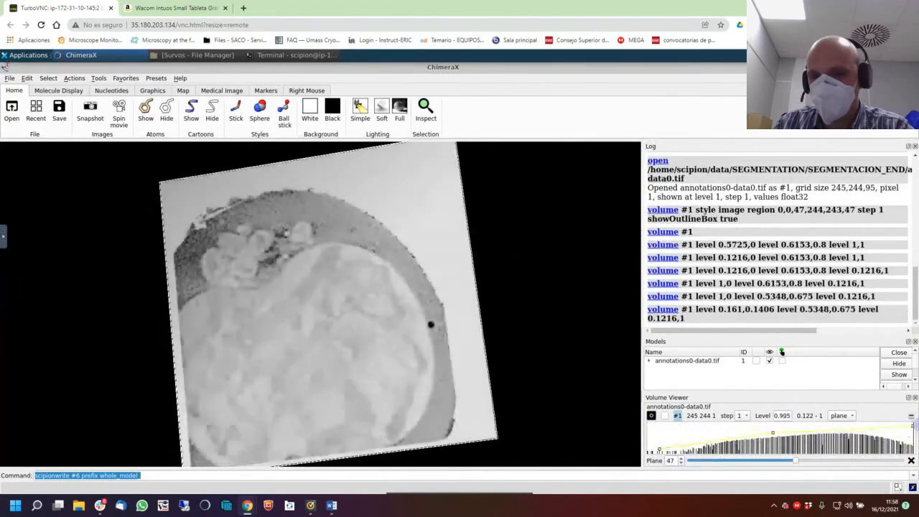
drag(660, 451, 647, 460)
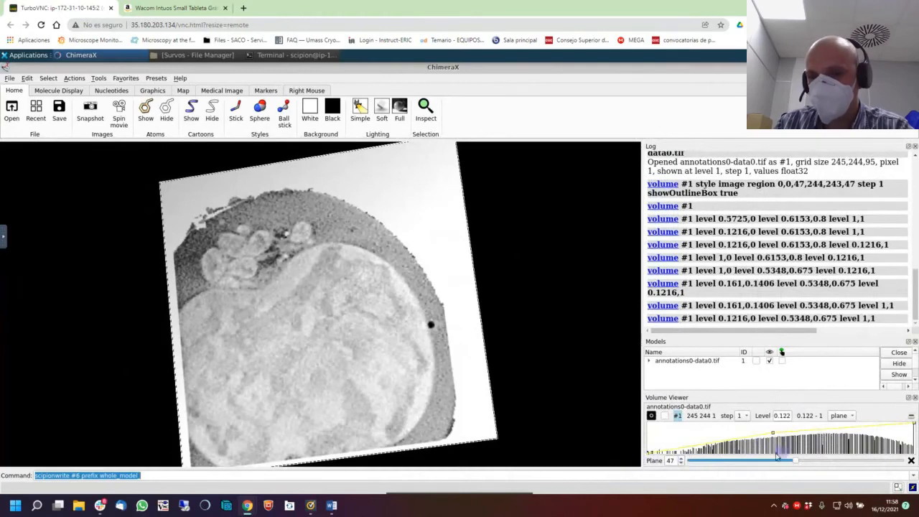
drag(773, 435, 774, 440)
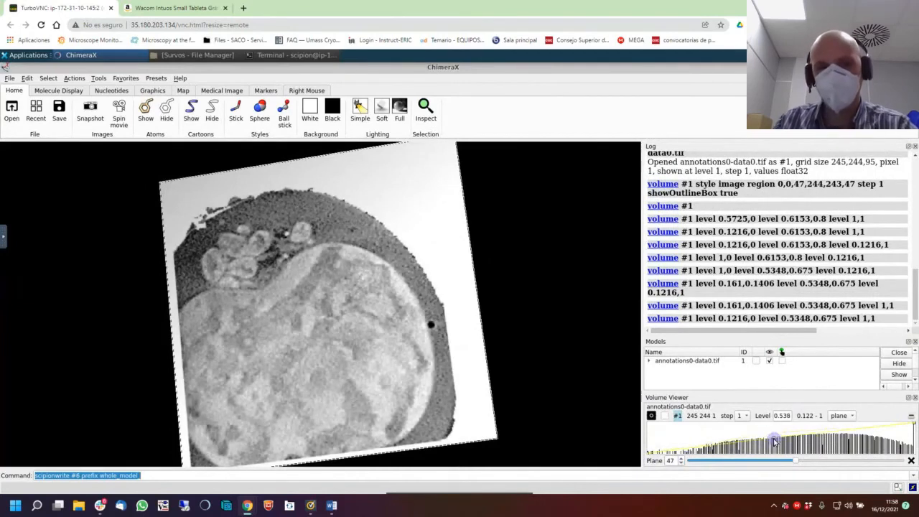
drag(307, 375, 496, 364)
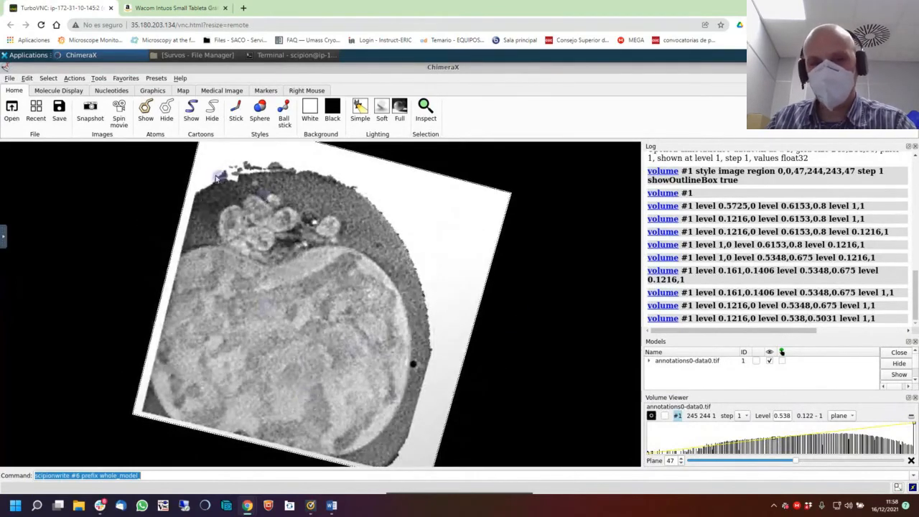
drag(408, 254, 244, 217)
drag(411, 295, 407, 270)
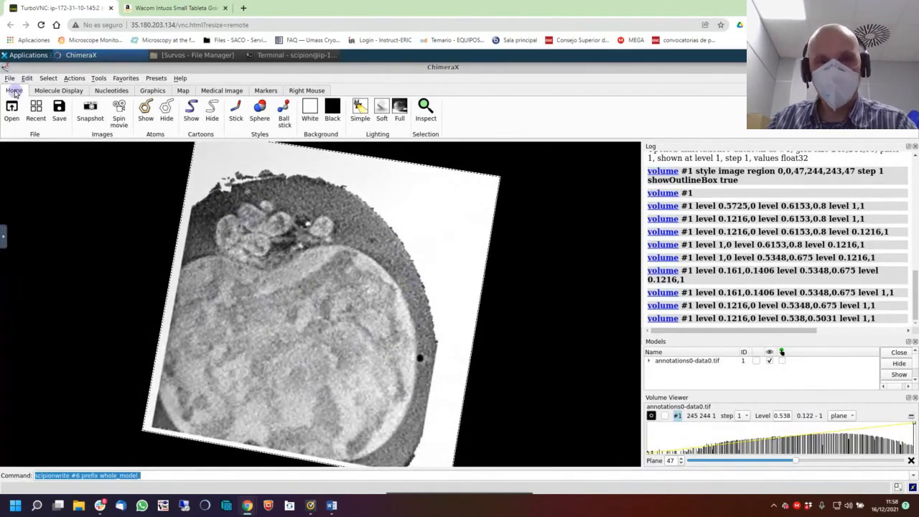
Open annotations1-data0.tif from the SEGMENTACION_END folder as a second model.
click(12, 113)
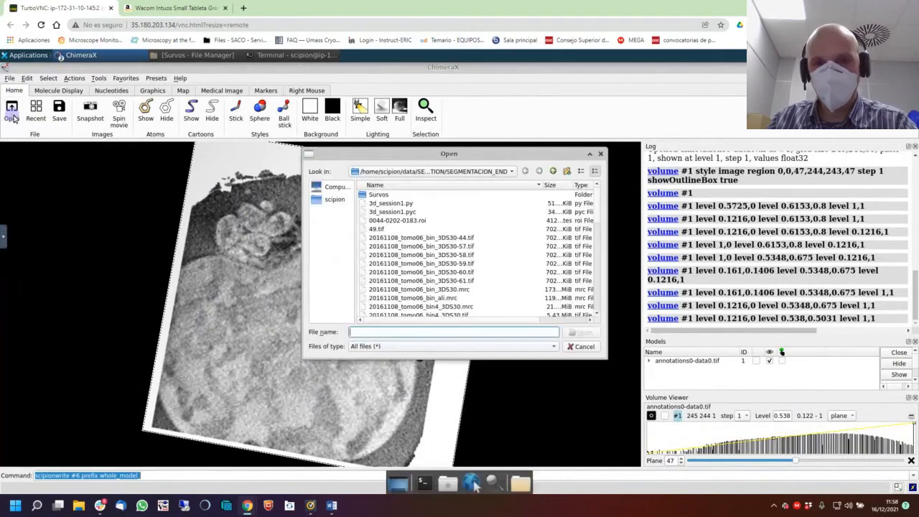
scroll(597, 258, down, 10)
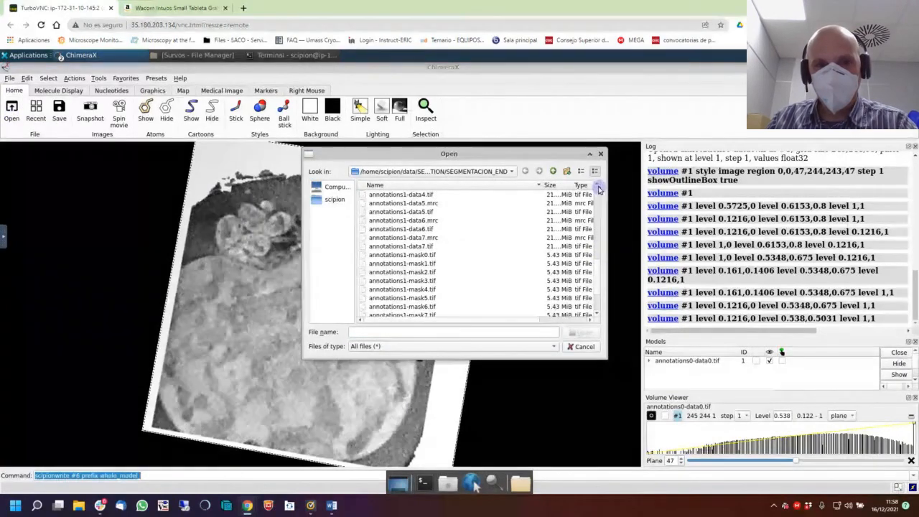
scroll(599, 188, up, 4)
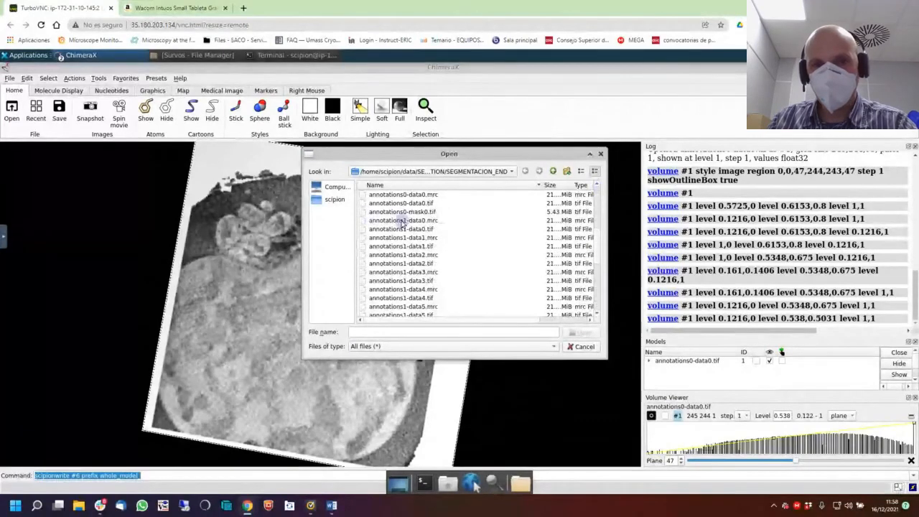
click(401, 228)
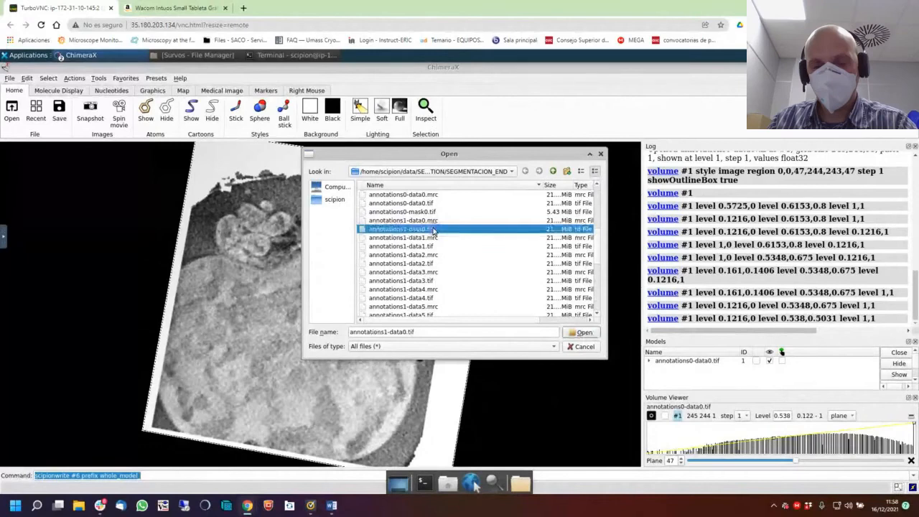
click(579, 333)
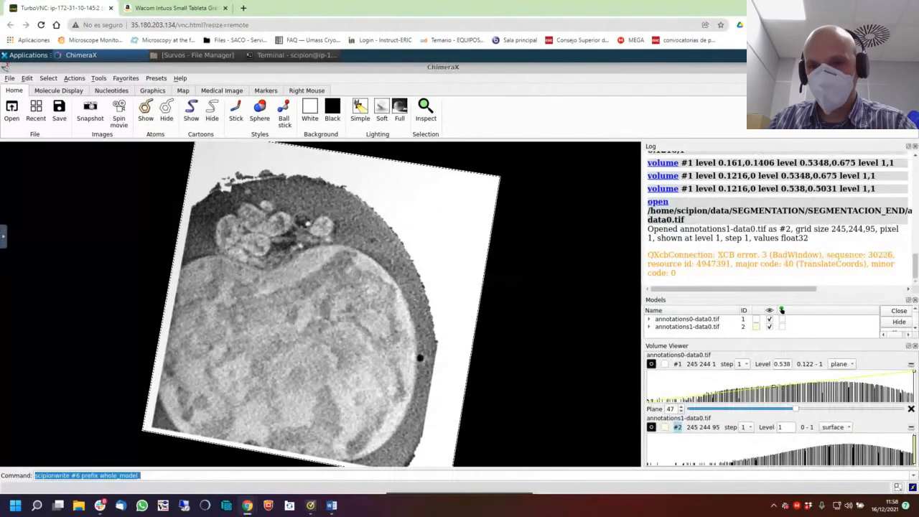
Hide annotations0-data0.tif, display annotations1-data0.tif as a plane, and set its lower threshold points to level 0.3882 brightness 0.03125 and level 0.7236 brightness 0.7688.
click(770, 319)
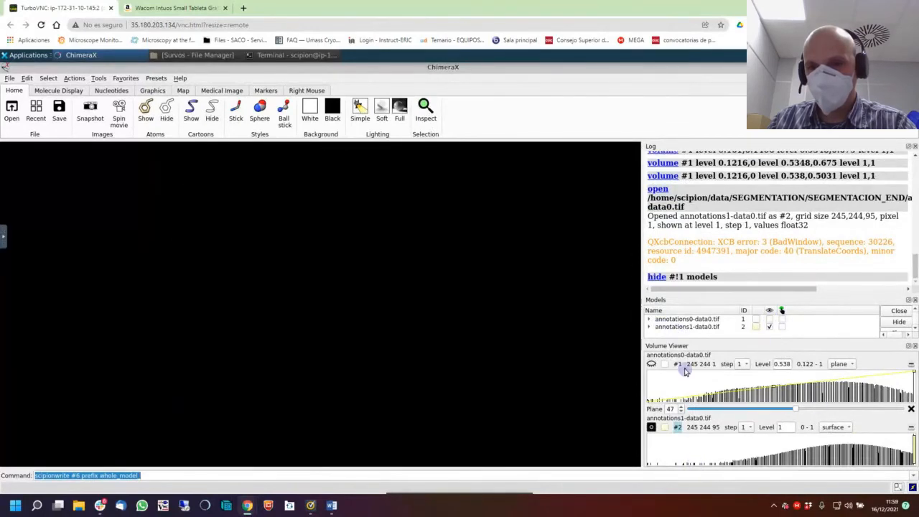
click(832, 427)
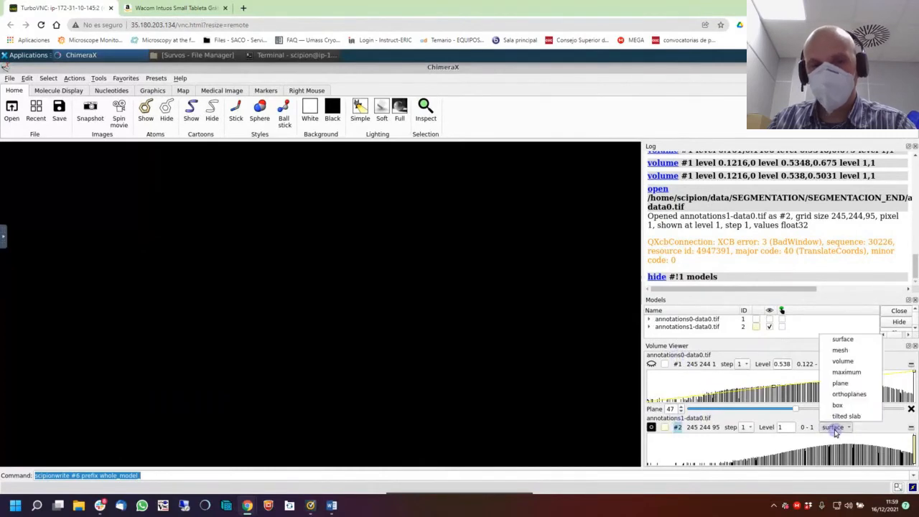
click(840, 385)
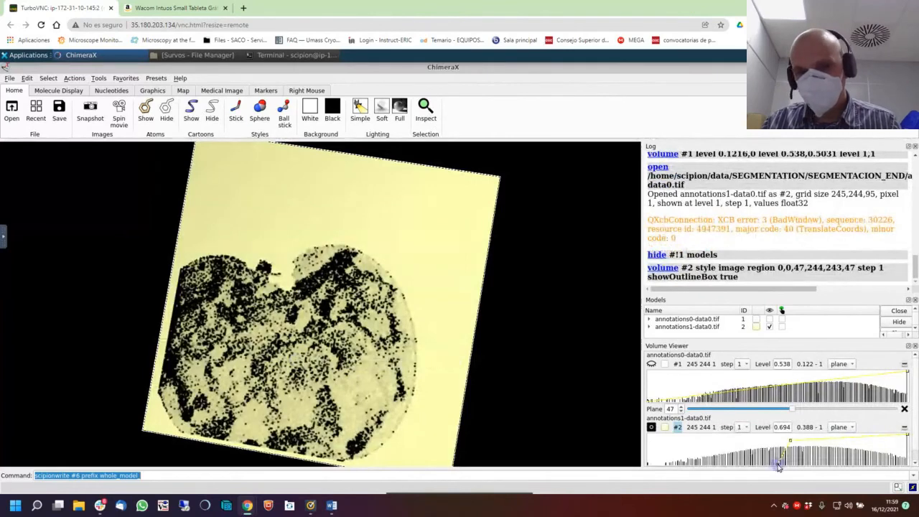
drag(780, 465, 691, 463)
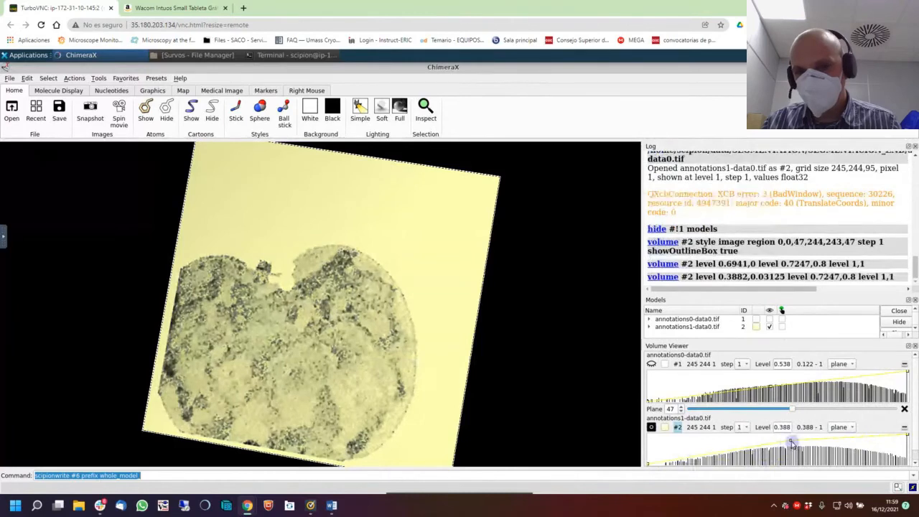
drag(792, 441, 789, 443)
Colour the middle threshold point of the annotations1-data0.tif plane blue, #1723ff.
click(666, 427)
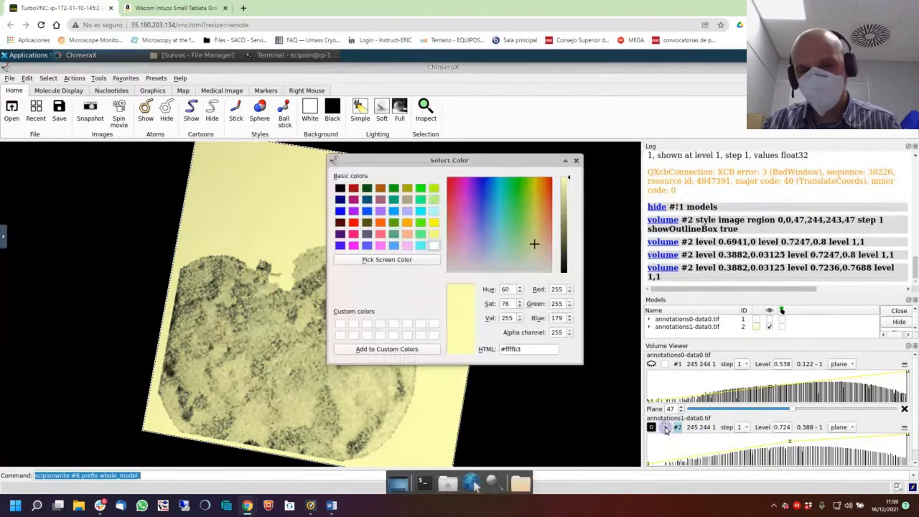
click(483, 185)
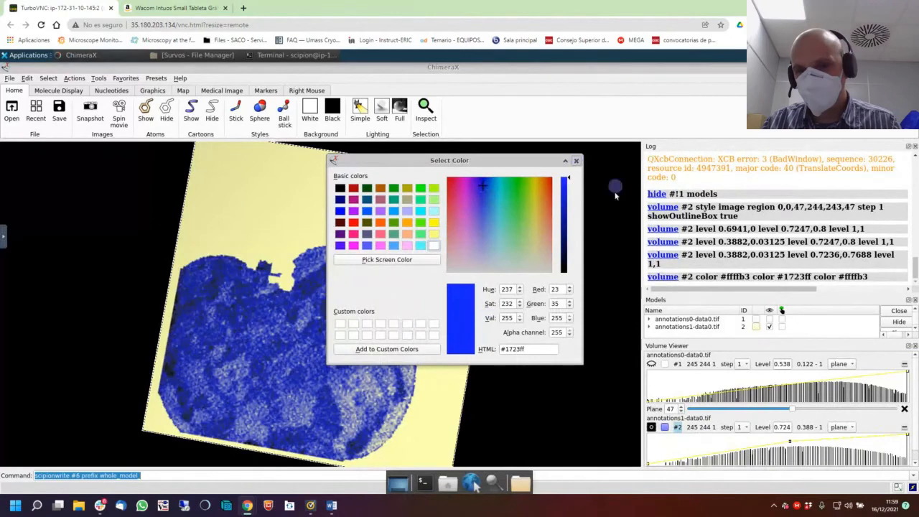
click(576, 160)
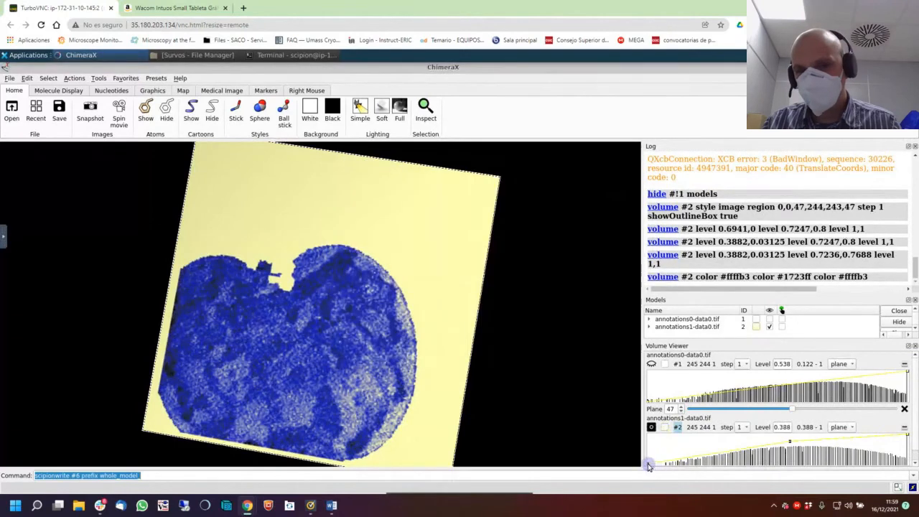
Colour the first threshold point of annotations1-data0.tif green, #30ff25, and move it to level 0.4739 and brightness 0.2969.
click(666, 365)
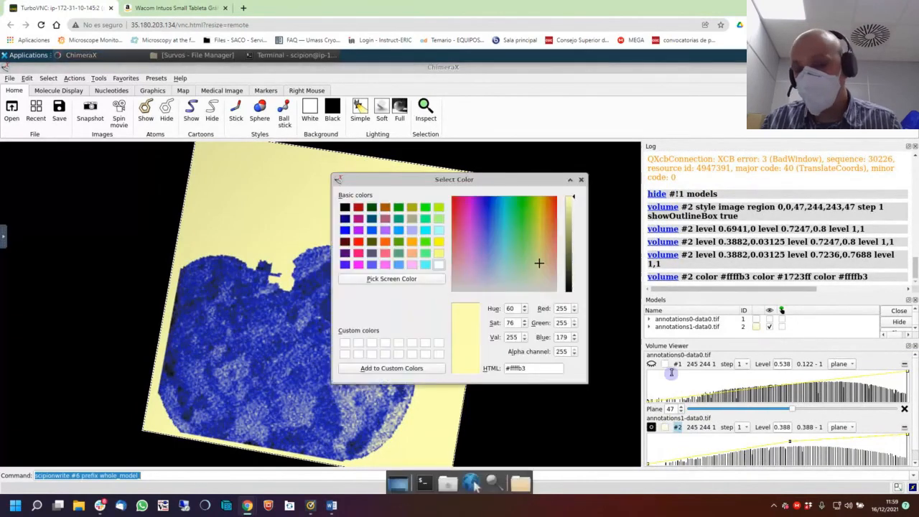
click(486, 203)
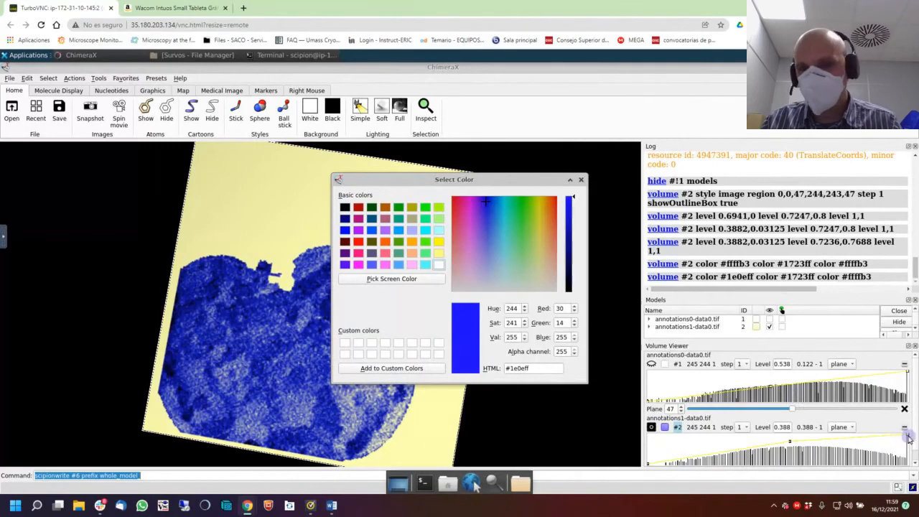
click(457, 198)
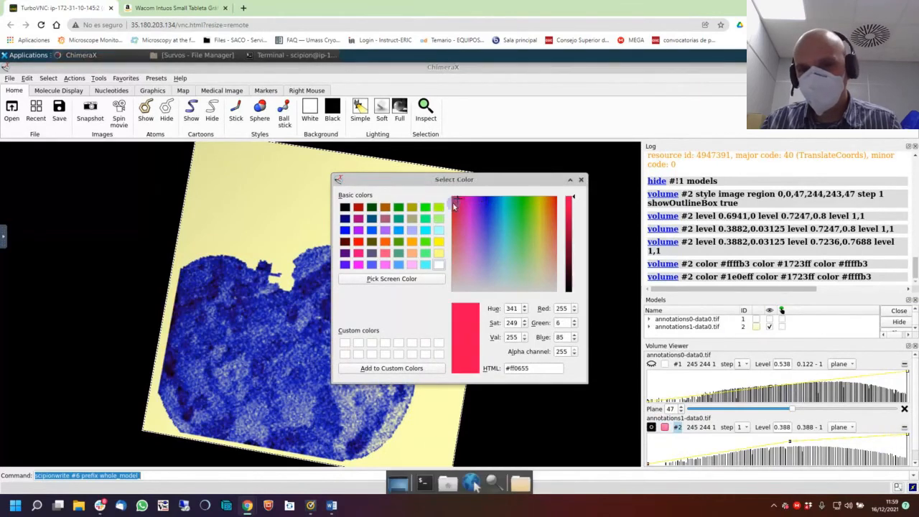
click(648, 465)
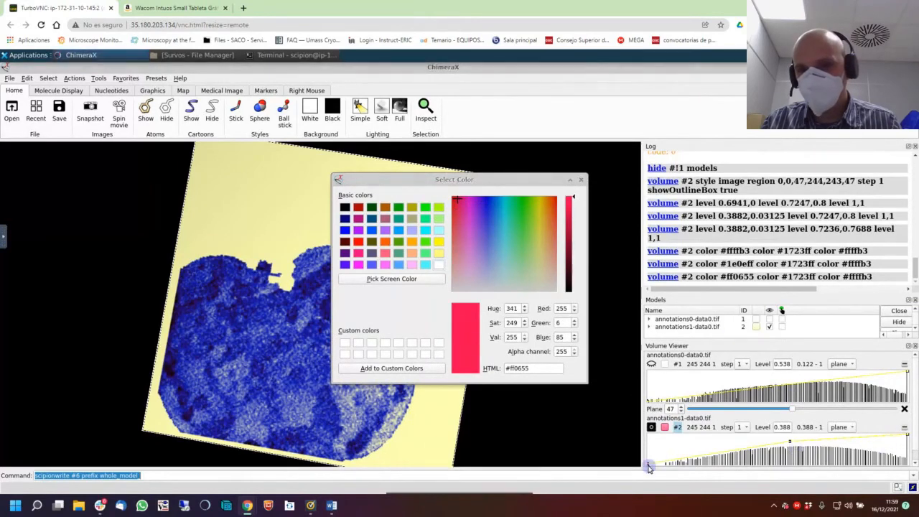
click(522, 210)
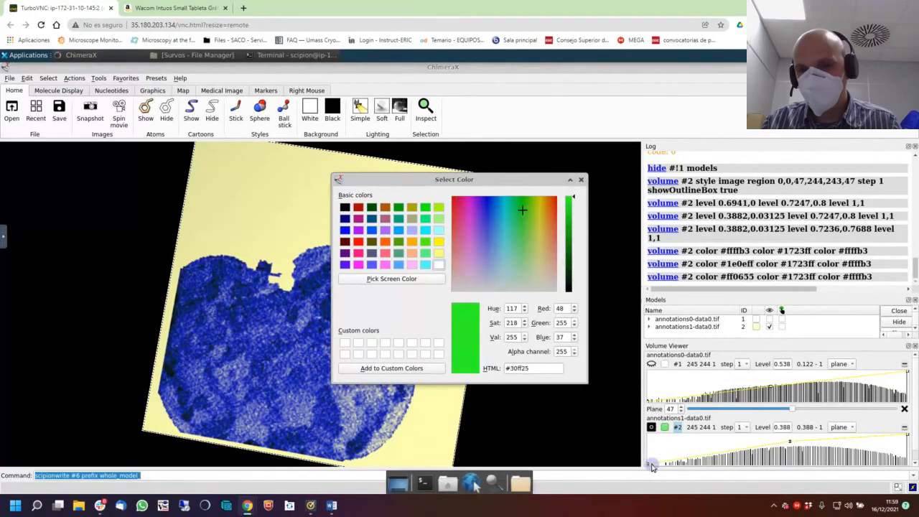
drag(649, 466, 683, 455)
click(581, 178)
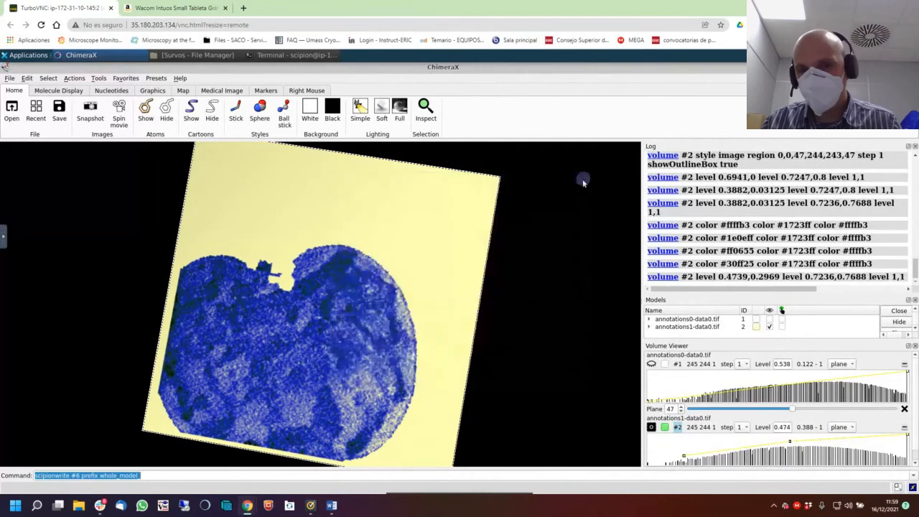
Invert the coloured plane's contrast with the green point at level 0.8761 brightness 0, blue at 0.7686 brightness 0.875 and yellow at 0.3939 brightness 0.9688.
drag(689, 458, 811, 460)
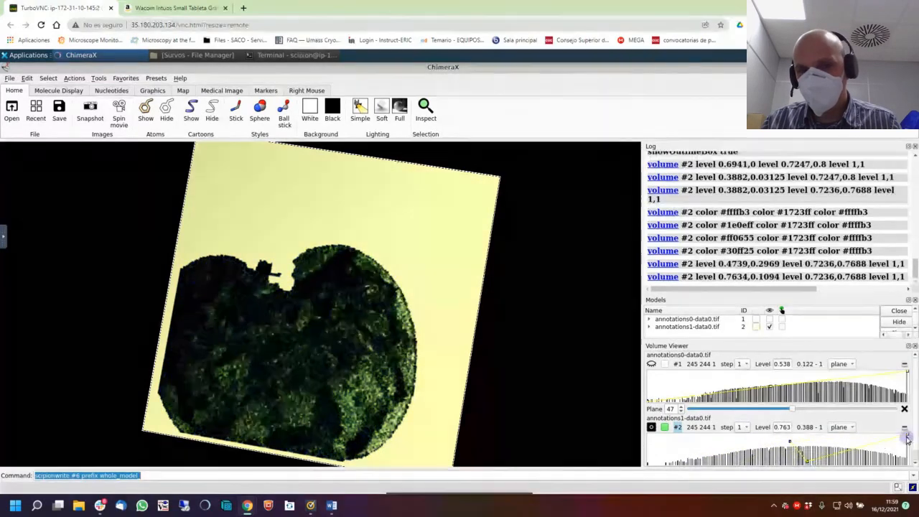
drag(907, 439, 710, 433)
mouse_move(783, 446)
mouse_down()
mouse_move(761, 454)
mouse_move(769, 435)
mouse_up()
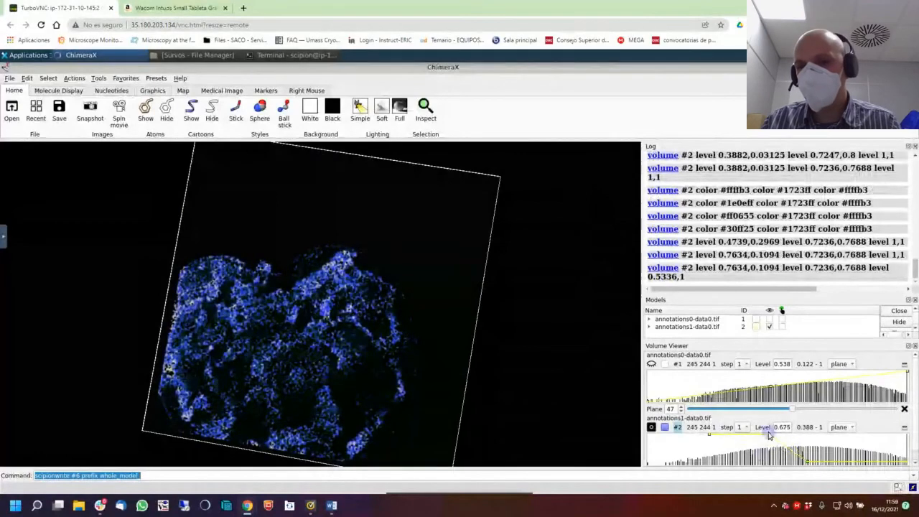
drag(709, 437, 613, 441)
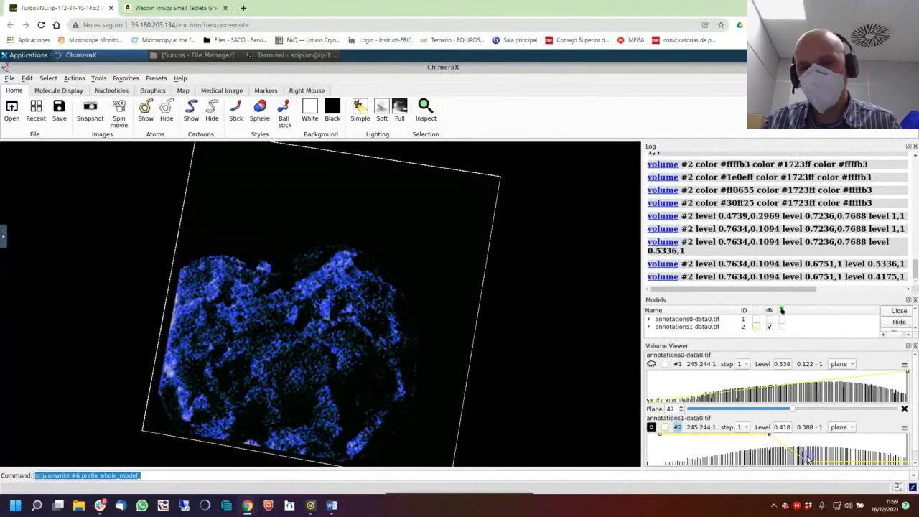
mouse_move(807, 464)
mouse_down()
mouse_move(813, 454)
mouse_move(828, 458)
mouse_up()
drag(827, 458, 858, 476)
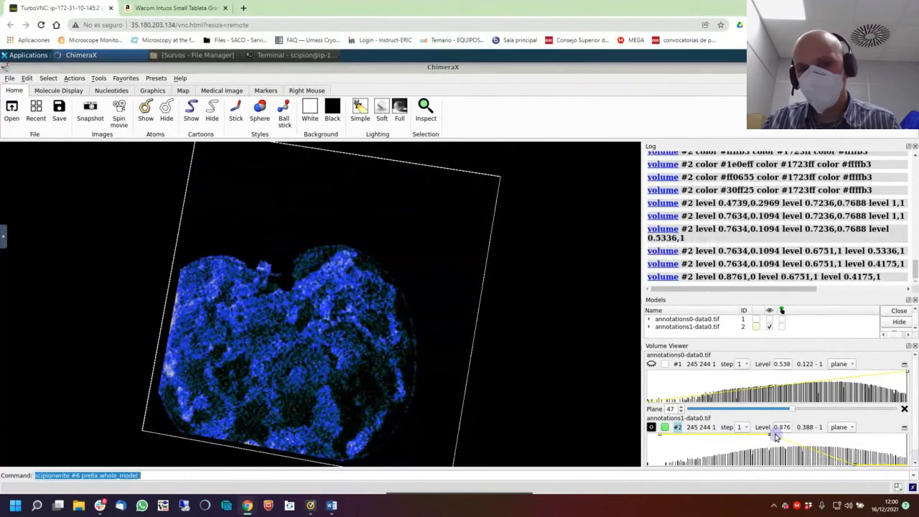
drag(770, 435, 811, 414)
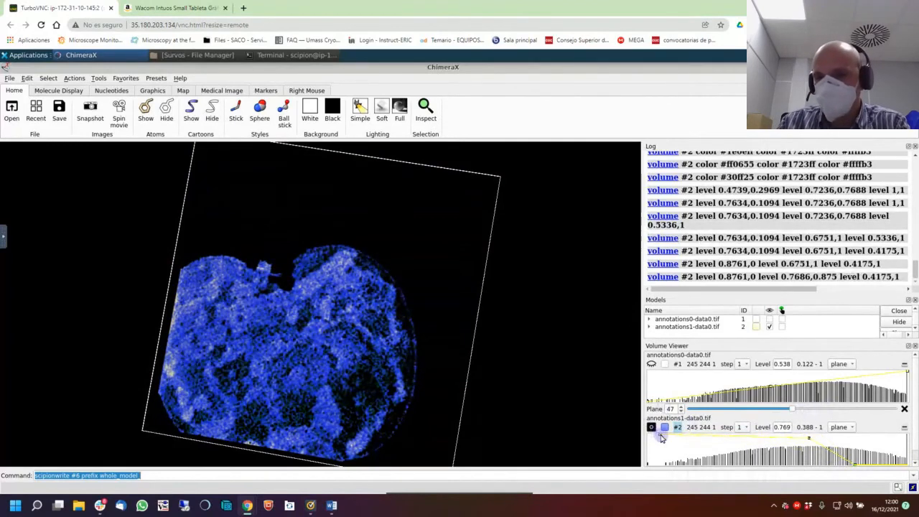
click(656, 435)
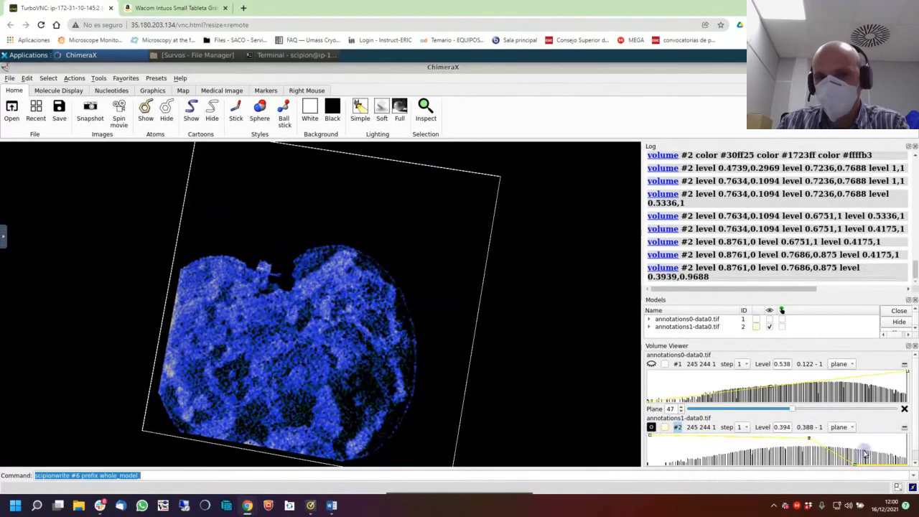
Move the annotations0-data0.tif plane to 41, show it together with the annotations1-data0.tif plane, and tilt the model to compare them.
mouse_move(793, 410)
mouse_down()
mouse_move(832, 410)
mouse_move(772, 412)
mouse_move(779, 410)
mouse_up()
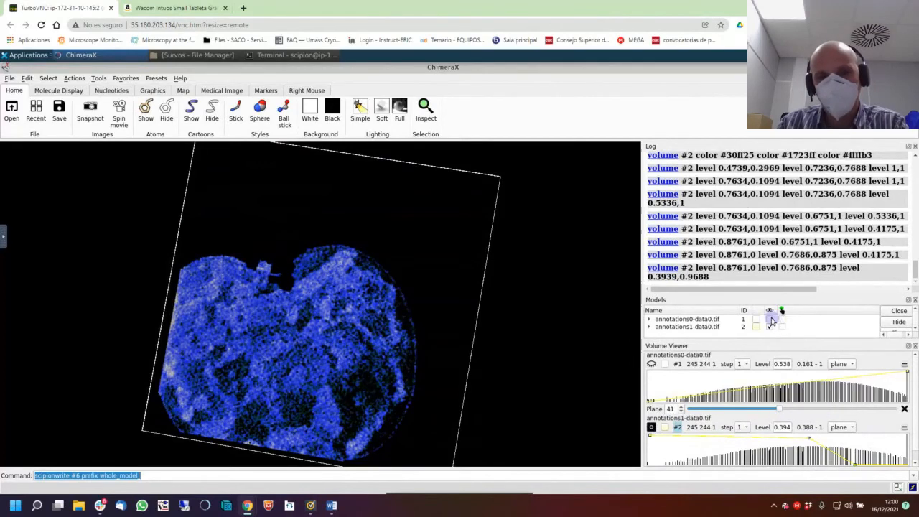
click(769, 318)
drag(338, 370, 300, 327)
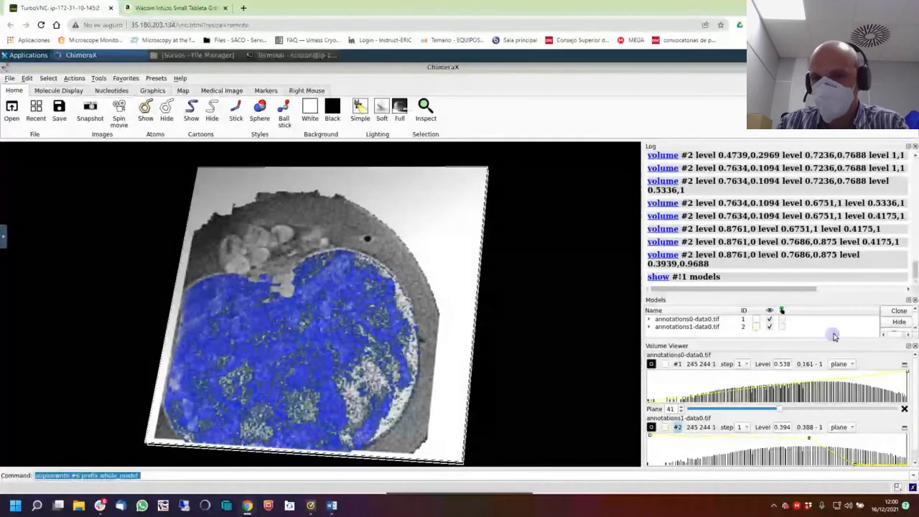
Hide annotations0-data0.tif and display annotations1-data0.tif as a surface with the threshold level at 0.7272.
click(770, 320)
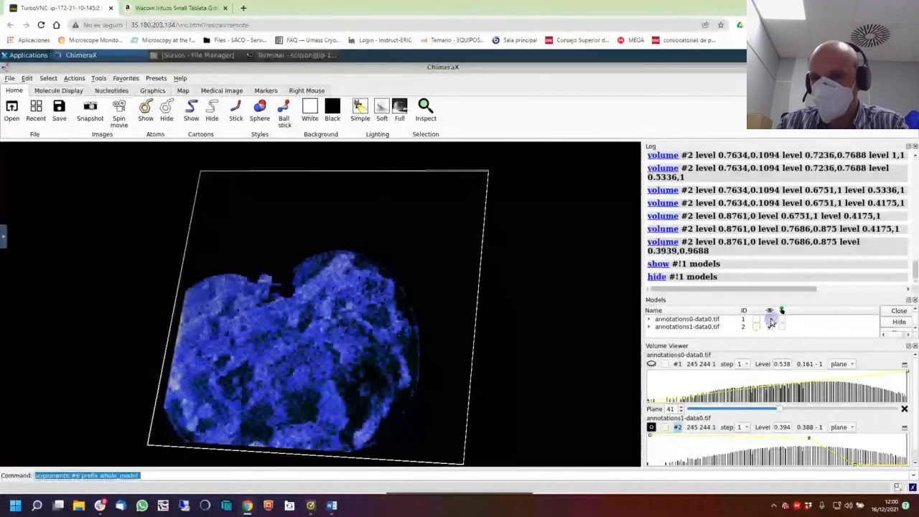
click(841, 427)
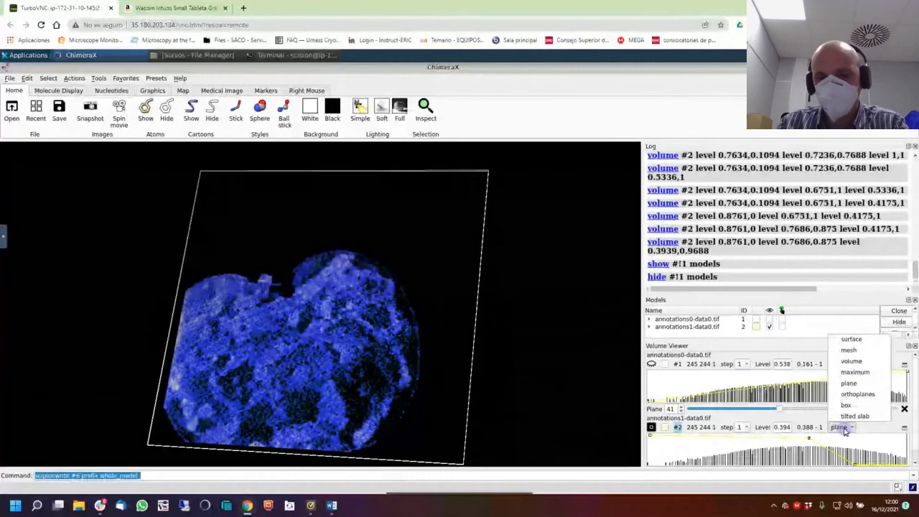
click(866, 341)
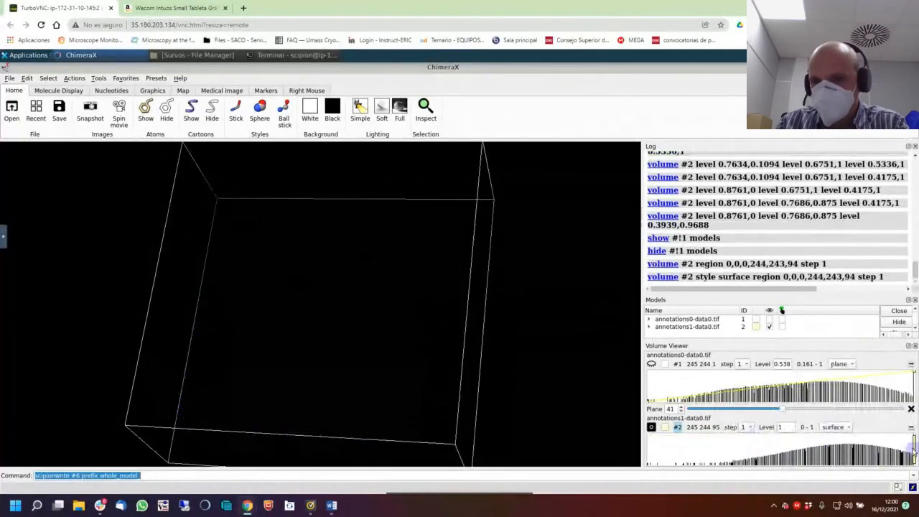
drag(914, 451, 861, 458)
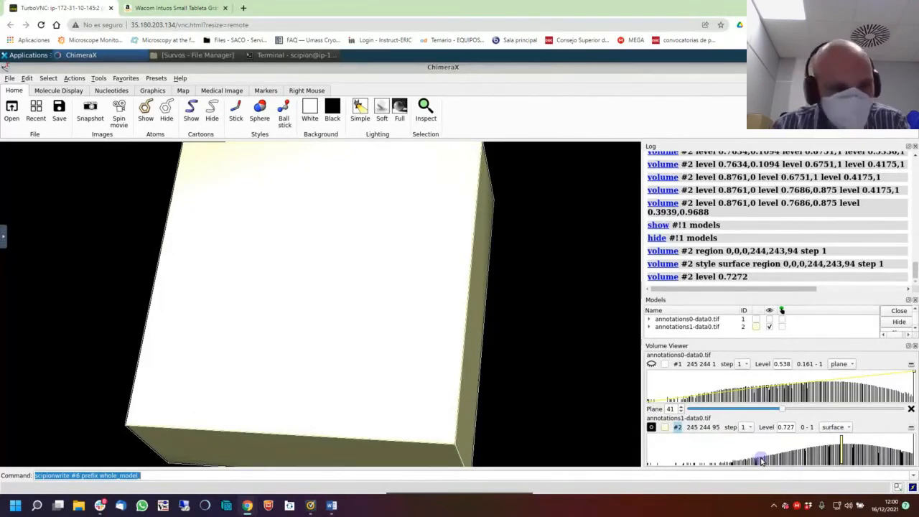
click(911, 474)
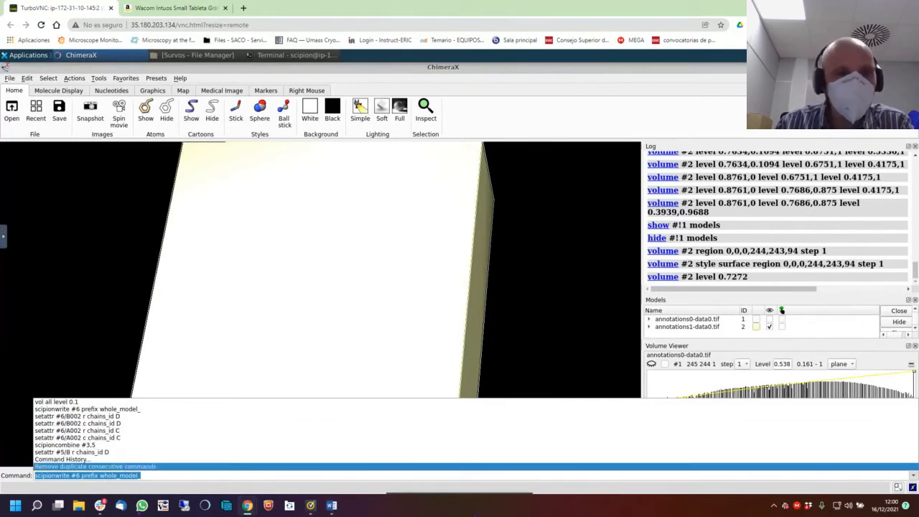
click(15, 505)
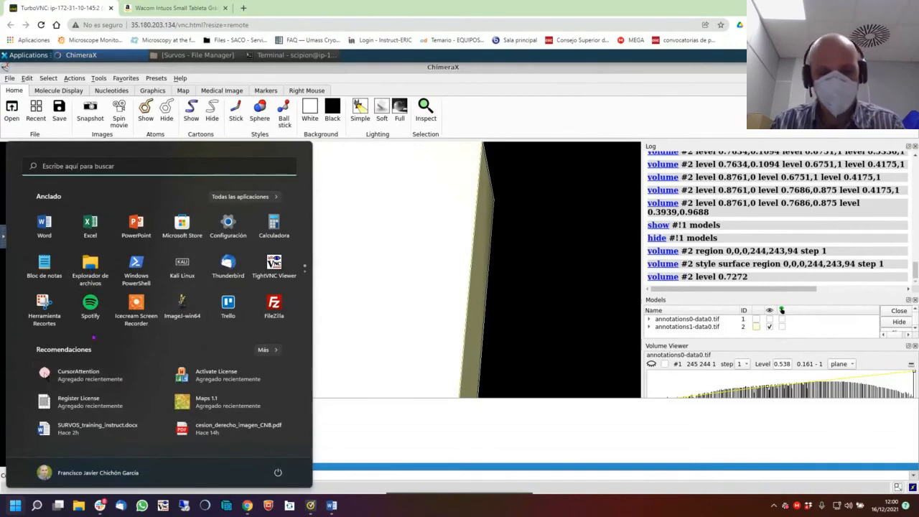
click(133, 165)
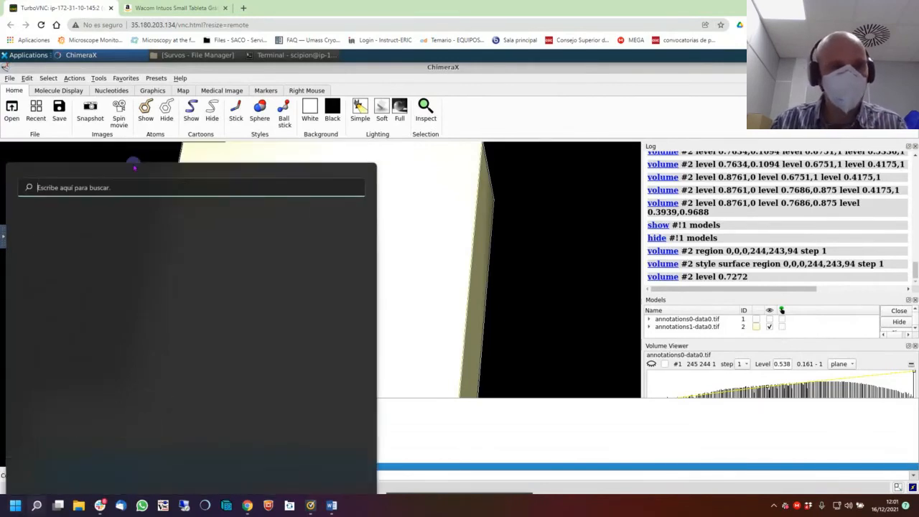
text(chimera 1.15)
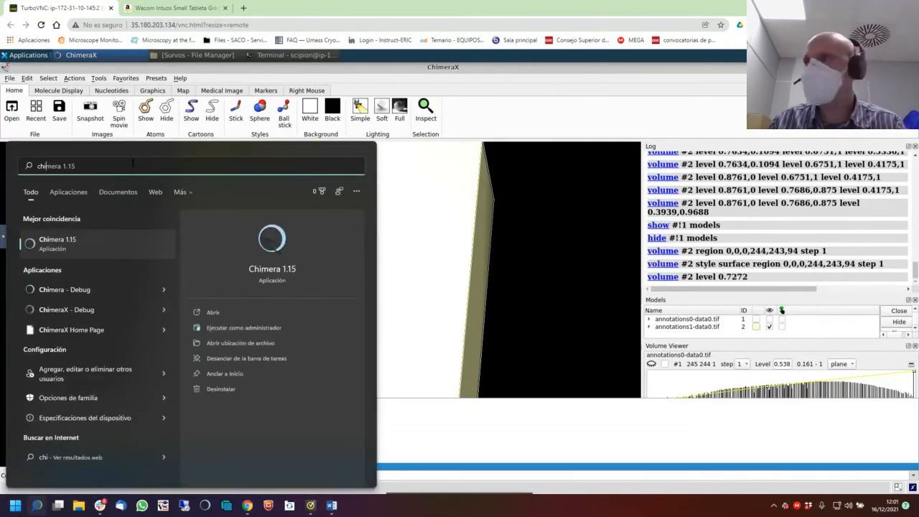
key(Escape)
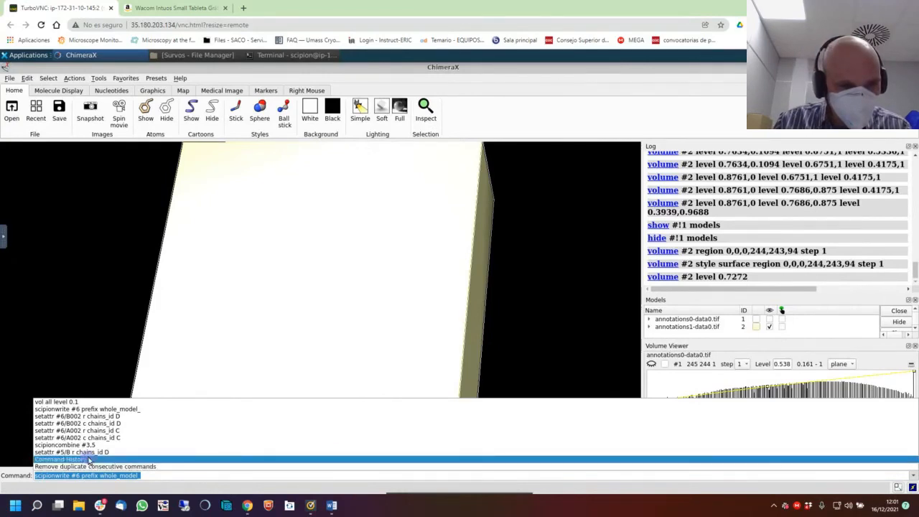
Clear the old scipionwrite command from the ChimeraX command line.
click(172, 475)
click(165, 476)
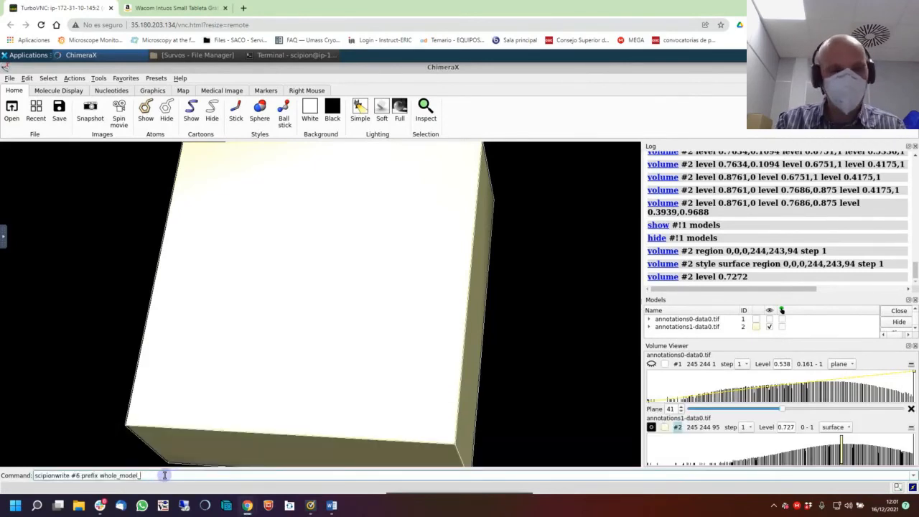
key(BackSpace)
key(BackSpace)
key(BackSpace)
key(BackSpace)
key(BackSpace)
key(BackSpace)
key(BackSpace)
key(BackSpace)
key(BackSpace)
key(BackSpace)
key(BackSpace)
key(BackSpace)
key(BackSpace)
key(BackSpace)
key(BackSpace)
key(BackSpace)
key(BackSpace)
key(BackSpace)
key(BackSpace)
key(BackSpace)
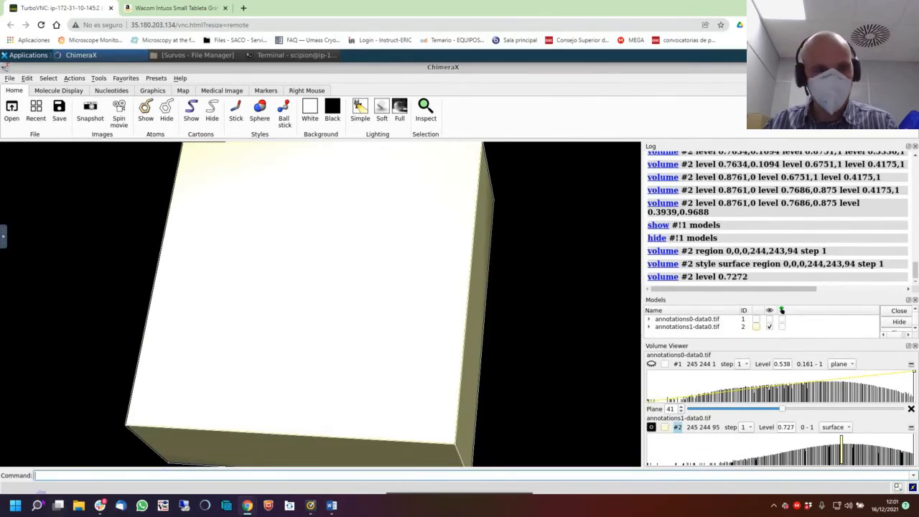
Search the local computer's applications for "chi" and try to launch ChimeraX - Debug.
click(15, 504)
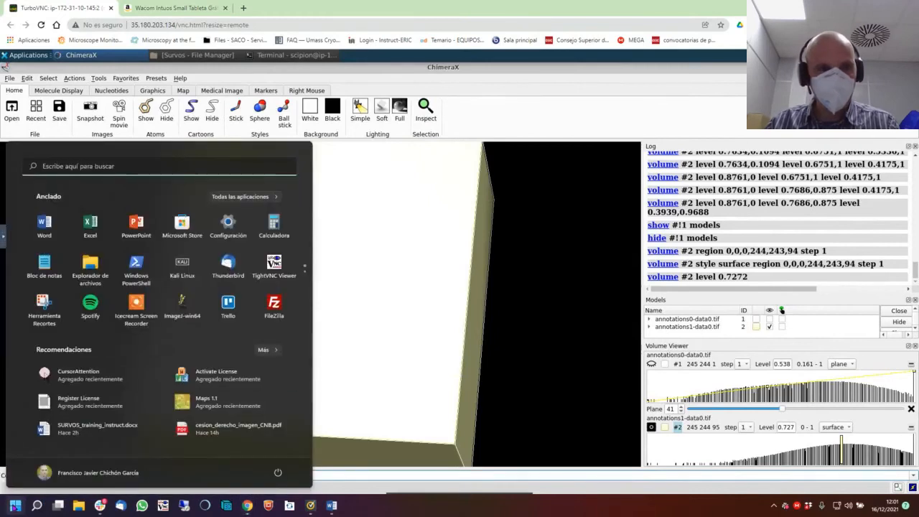
click(134, 165)
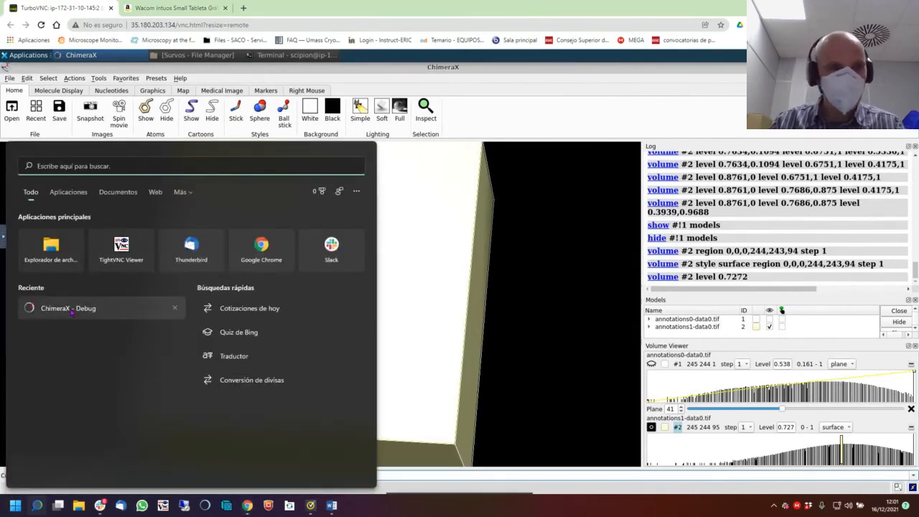
text(chi)
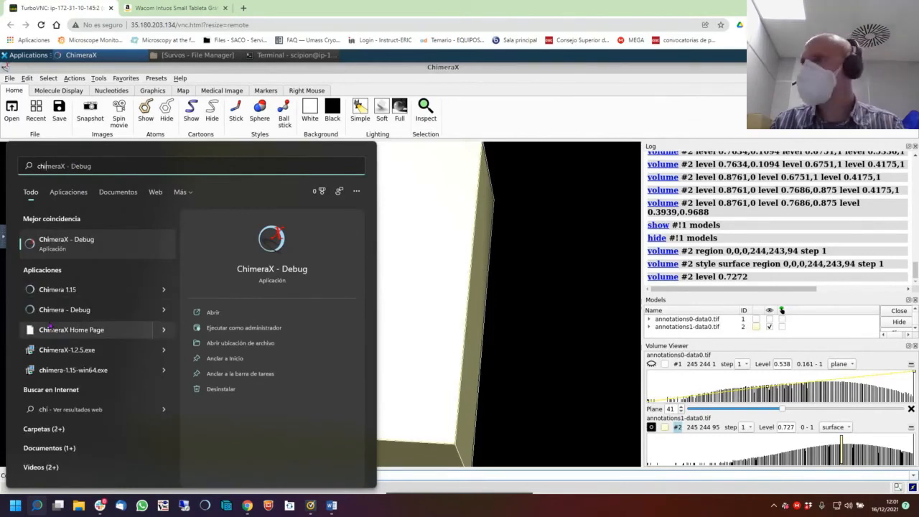
click(57, 241)
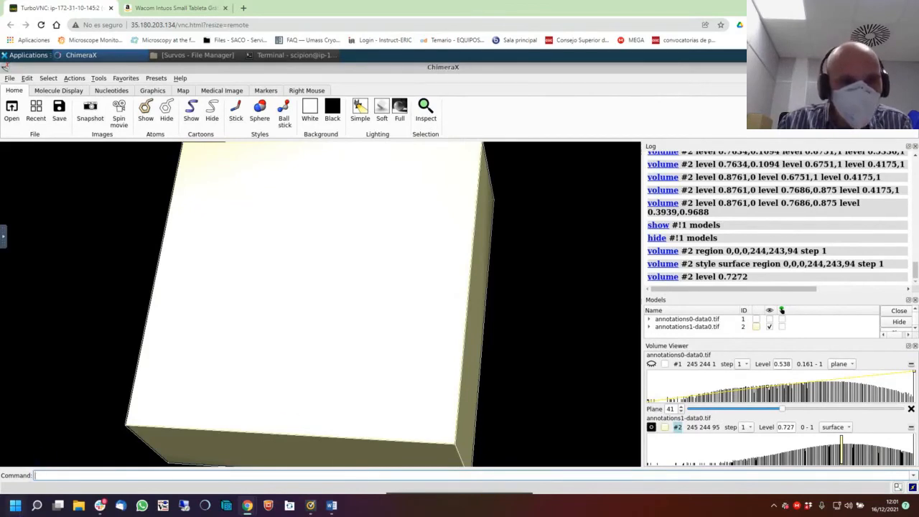
click(15, 506)
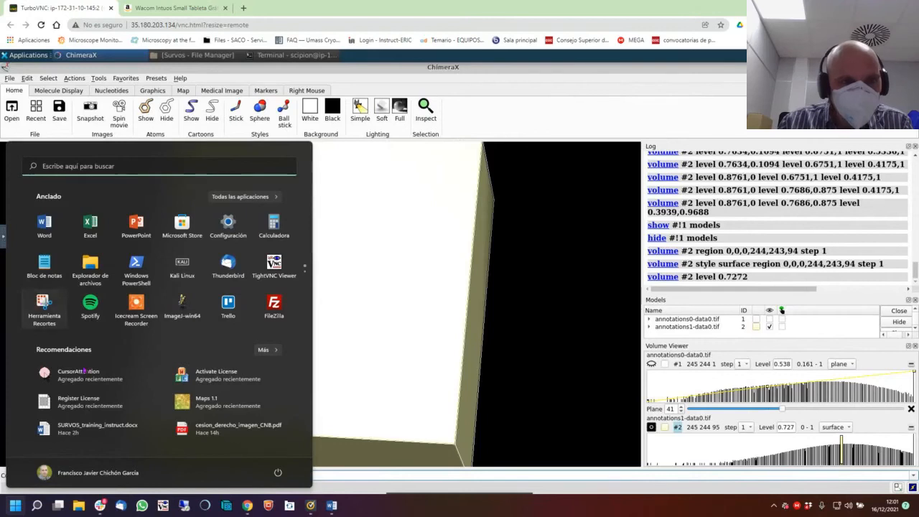
click(98, 166)
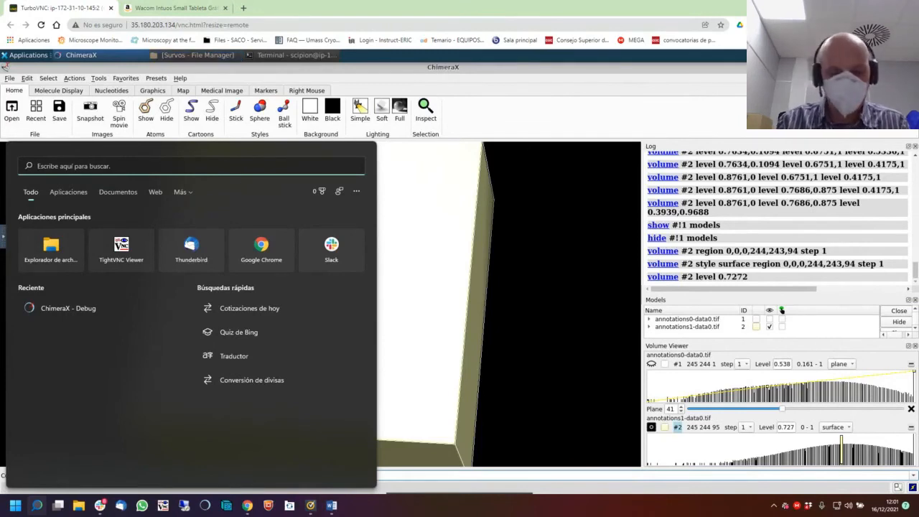
key(Escape)
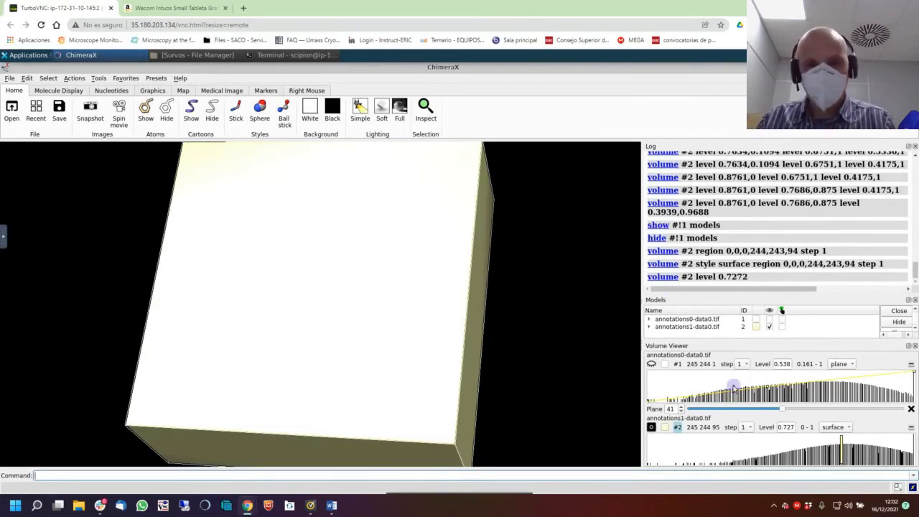
scroll(418, 348, down, 1)
scroll(419, 349, up, 5)
scroll(418, 349, down, 4)
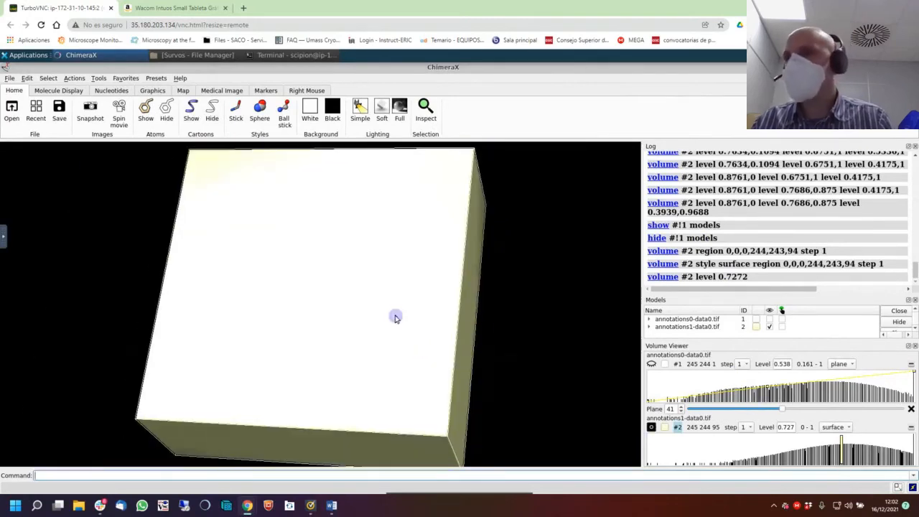
scroll(87, 444, down, 3)
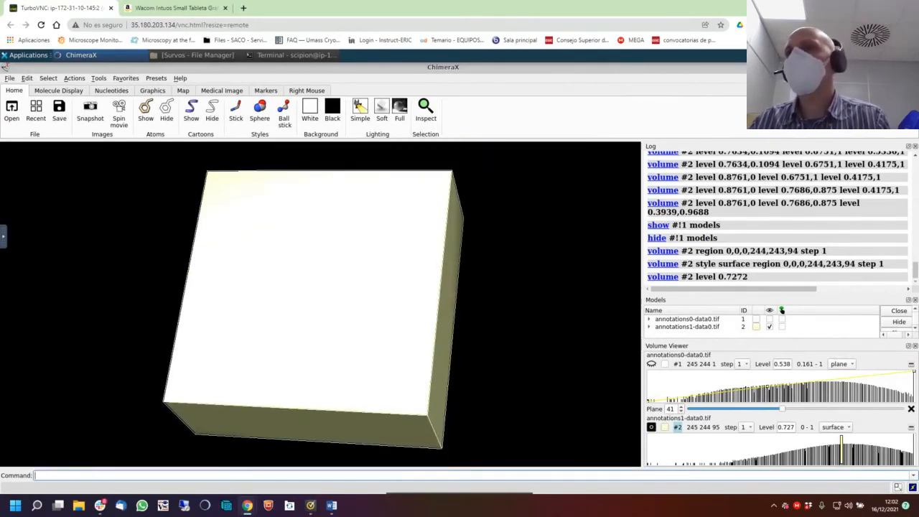
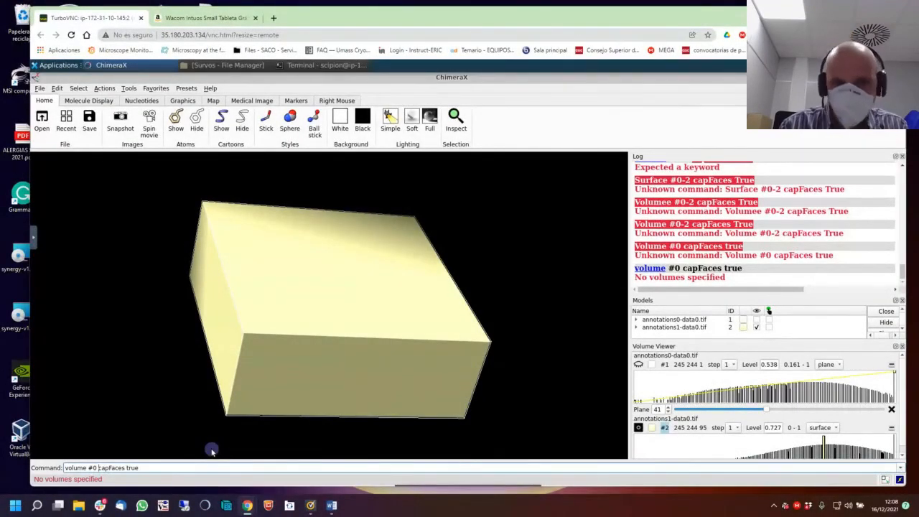
Turn on face capping for annotations0-data0.tif with the command volume #1 capFaces true.
key(BackSpace)
text(1)
key(Return)
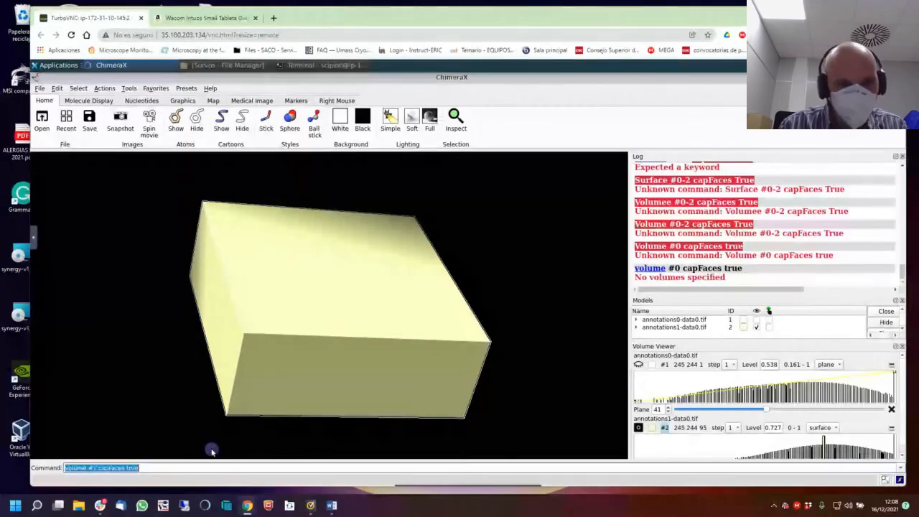
key(Right)
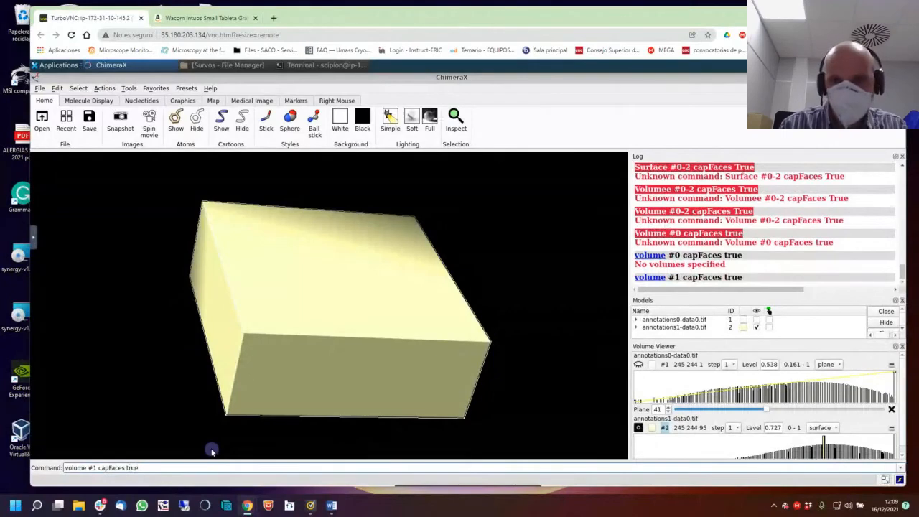
key(Return)
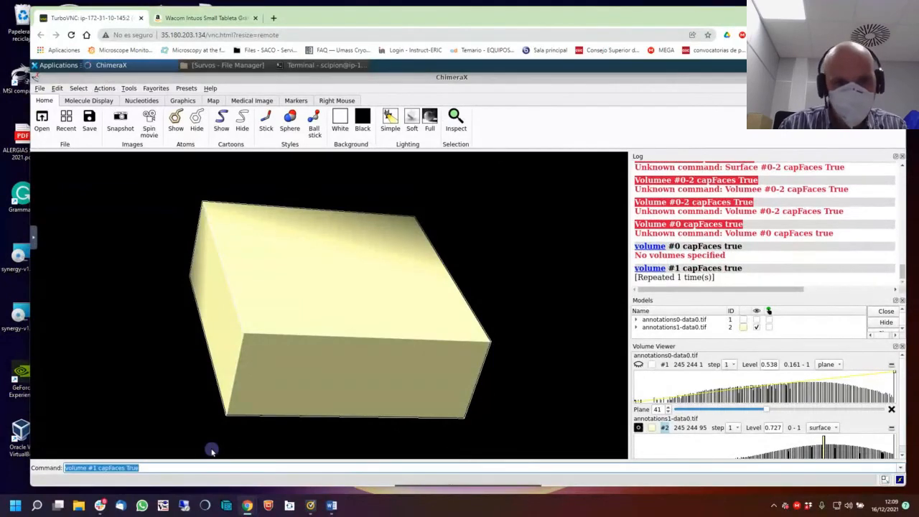
Turn on face capping for annotations1-data0.tif with the command volume #2 capFaces True.
key(Home)
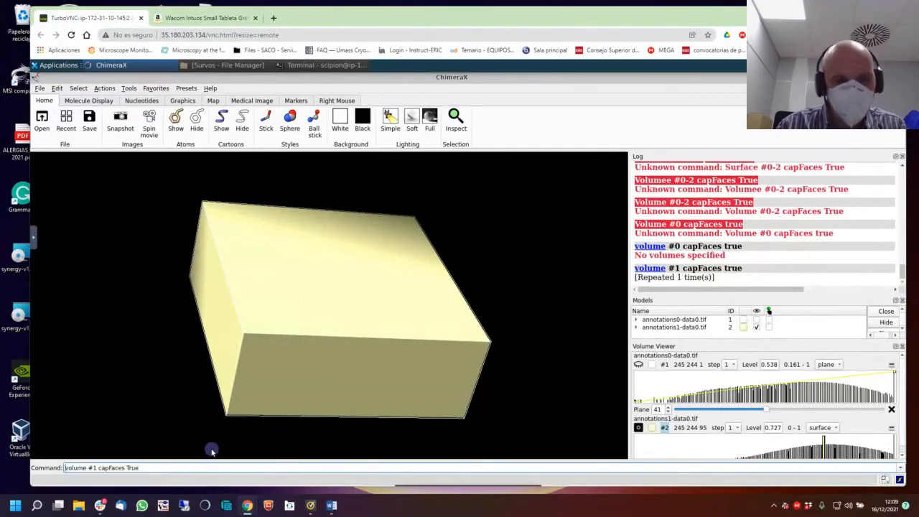
click(96, 468)
key(BackSpace)
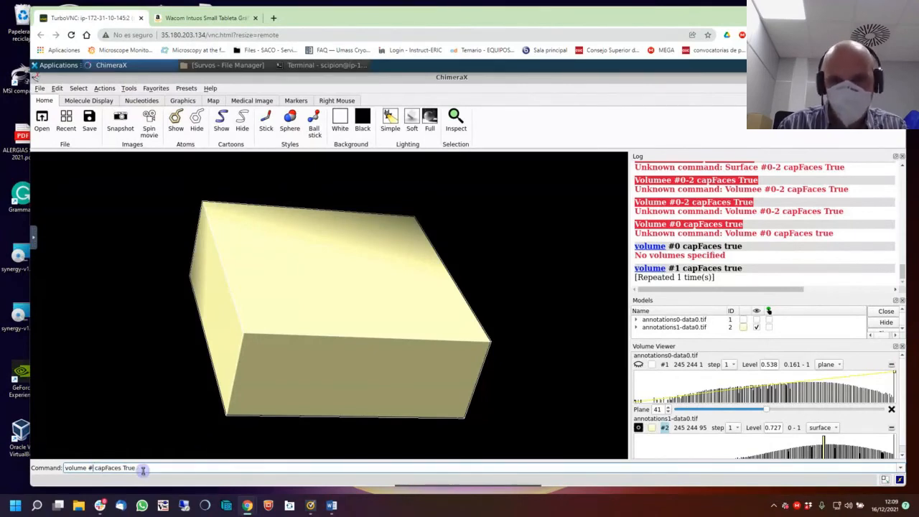
text(2)
key(Return)
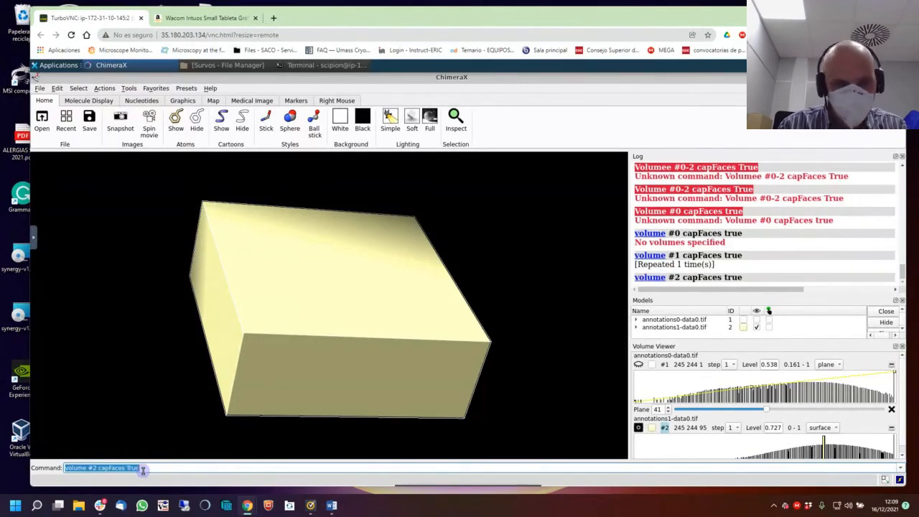
key(Home)
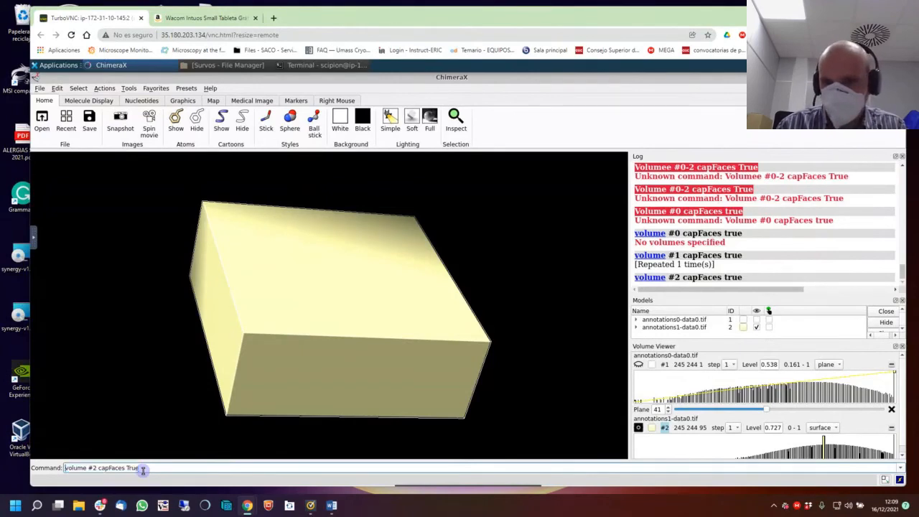
Display annotations0-data0.tif as a surface and set its threshold level to 0.5117.
click(825, 448)
click(829, 365)
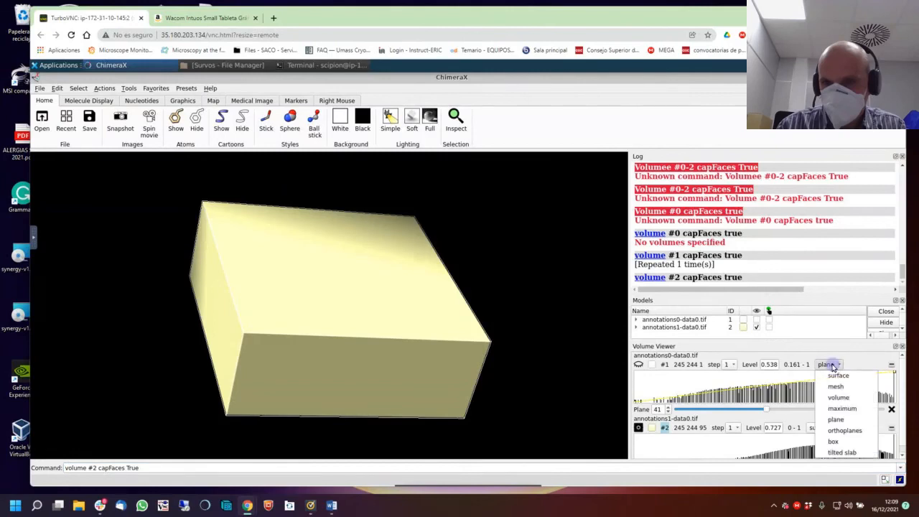
click(837, 377)
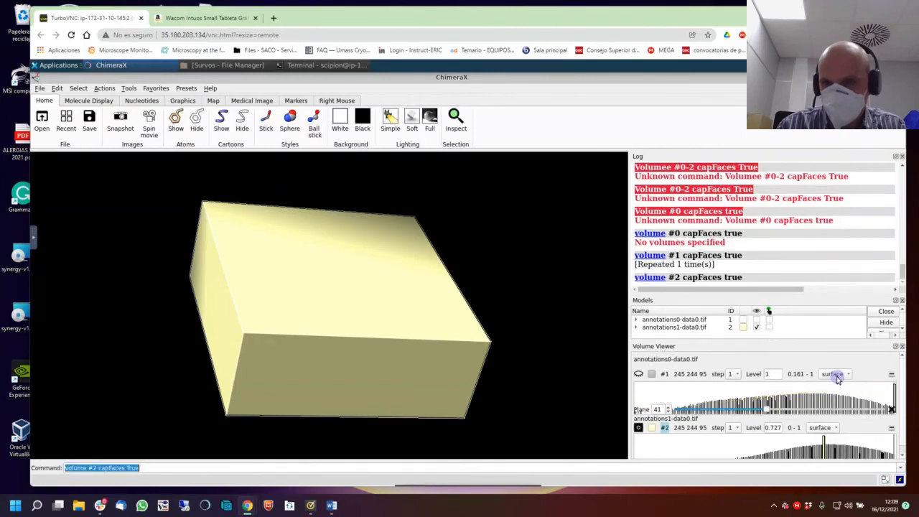
click(885, 391)
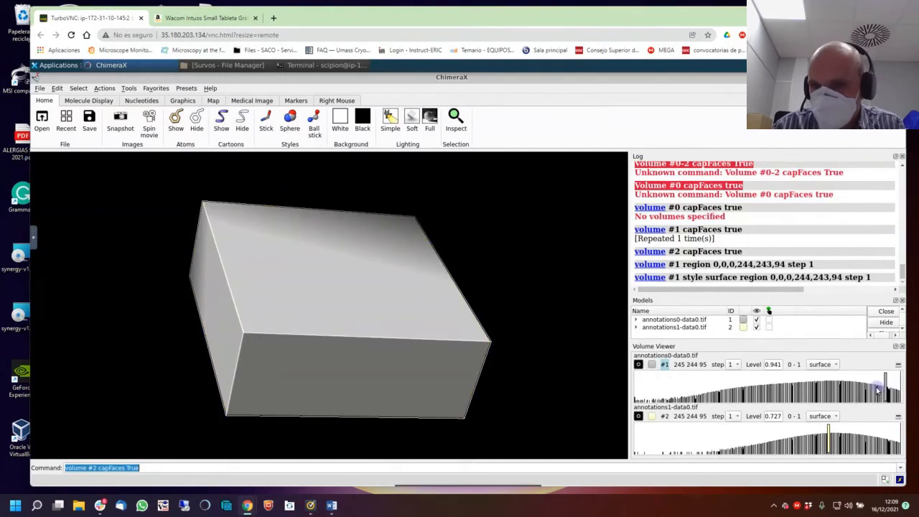
drag(878, 389, 845, 393)
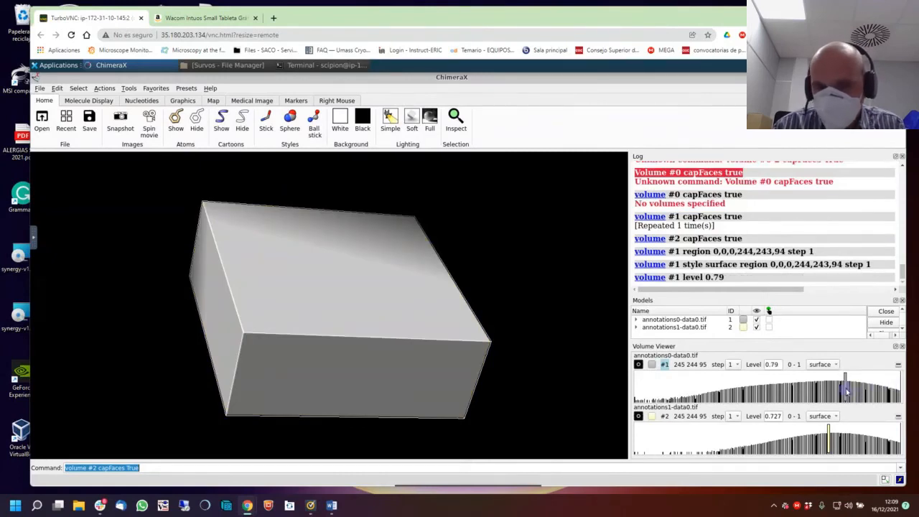
click(773, 389)
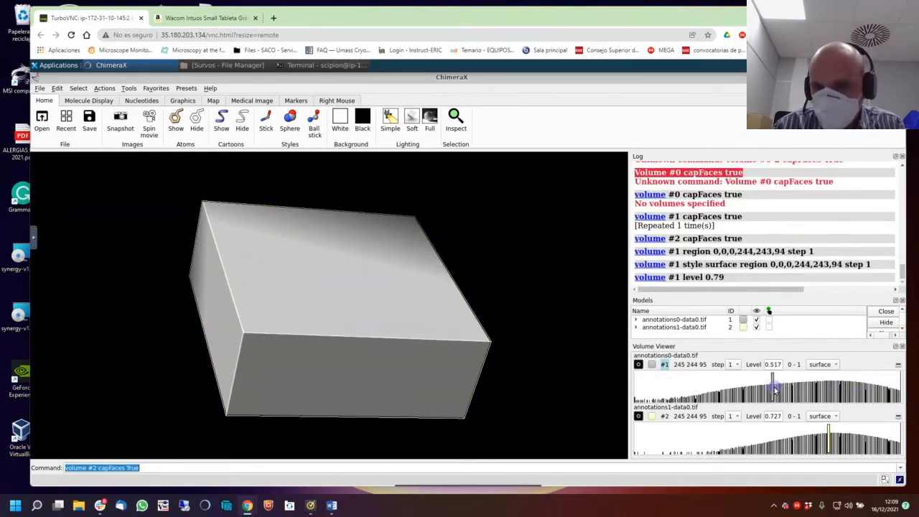
Try the volume style on annotations0-data0.tif, return it to surface, and reapply the surface style to annotations1-data0.tif.
click(821, 364)
click(828, 388)
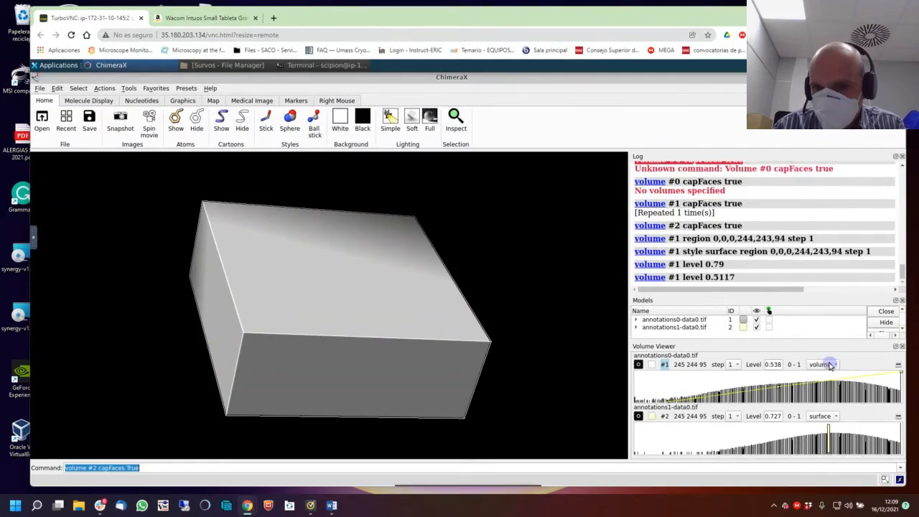
click(829, 366)
click(831, 376)
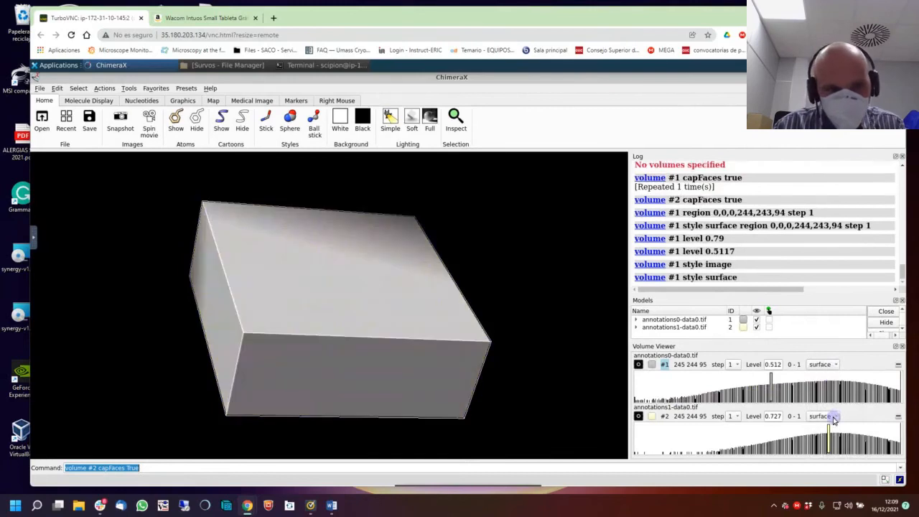
click(833, 418)
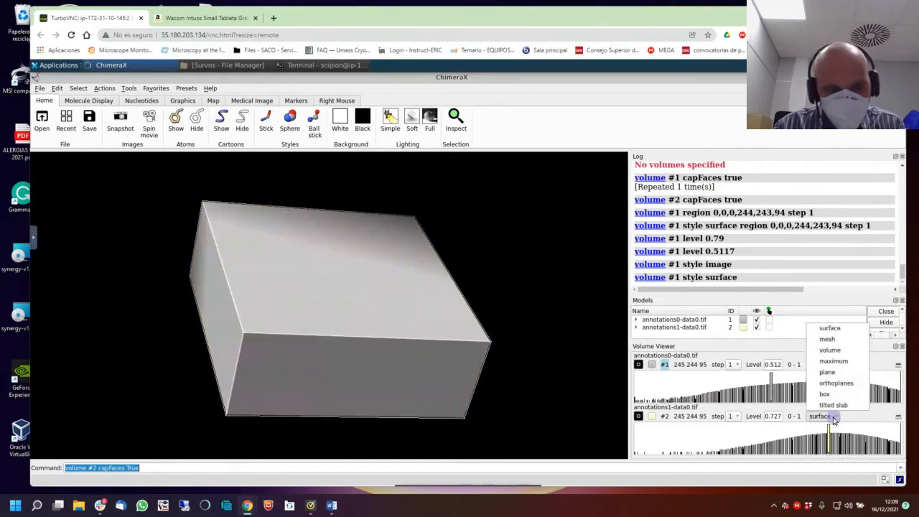
click(837, 332)
Rerun volume #2 capFaces True and turn the capping off with the command volume #2 capFaces False.
click(158, 467)
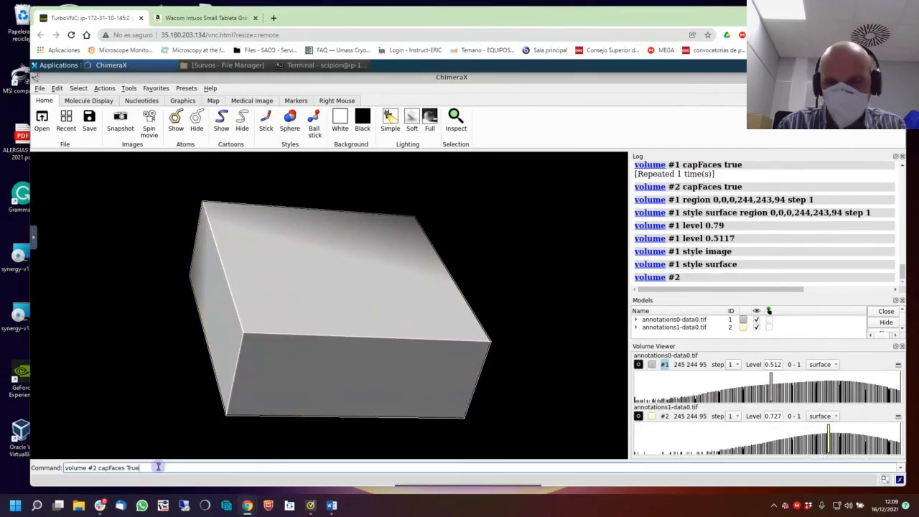
key(Return)
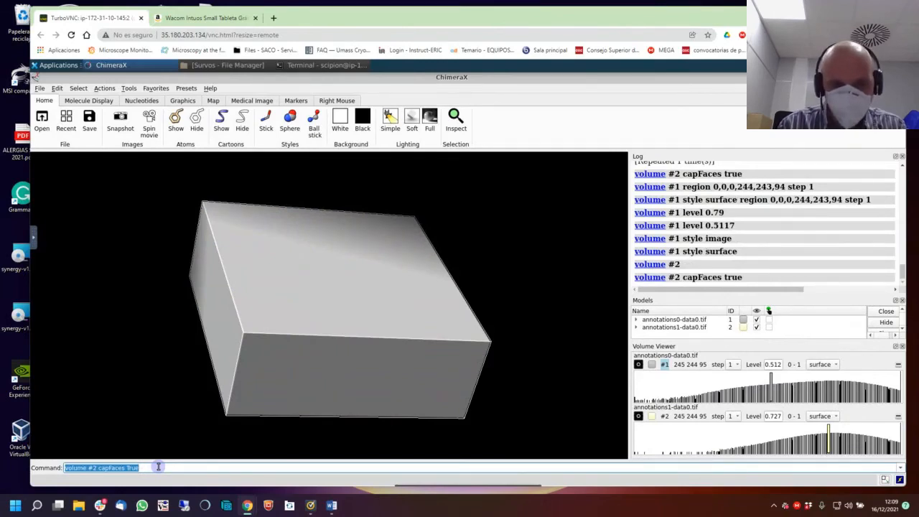
click(158, 466)
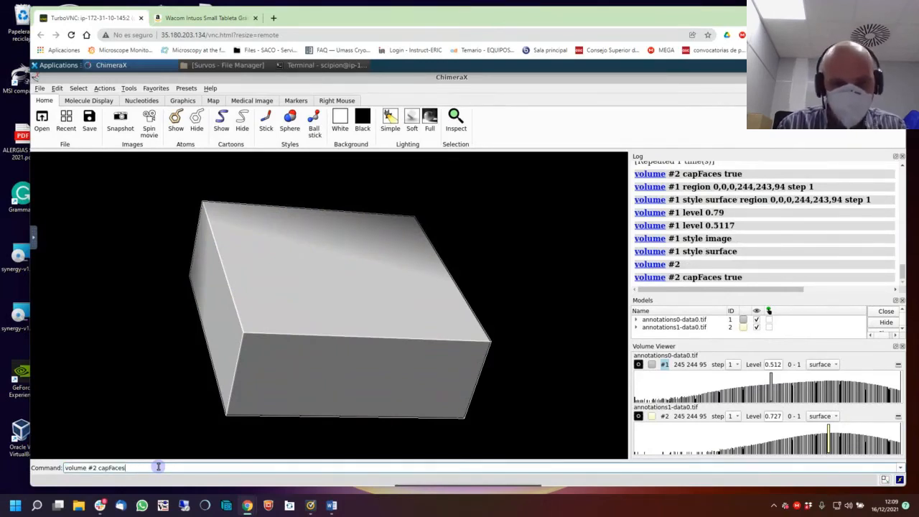
text(Fals)
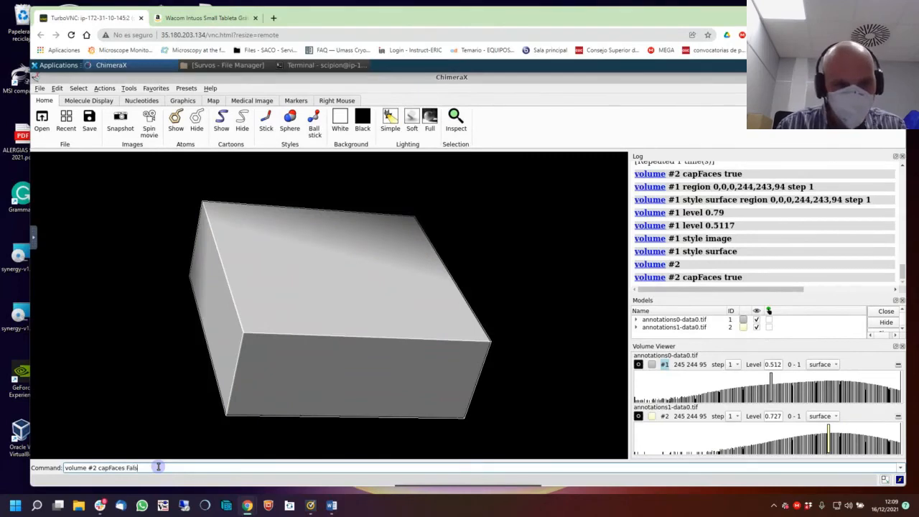
text(e)
key(Return)
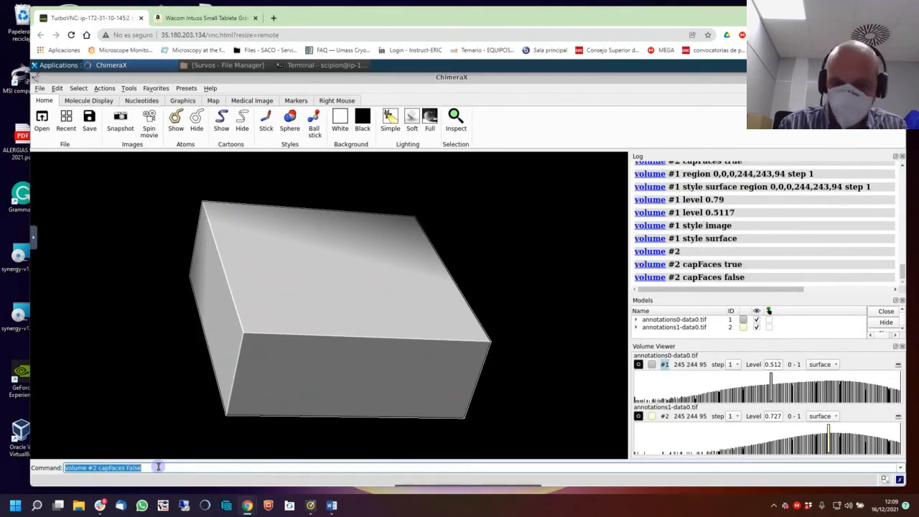
Turn off face capping for the model range #0-1 with the command volume #0-1 capFaces False.
click(158, 467)
text(1-1)
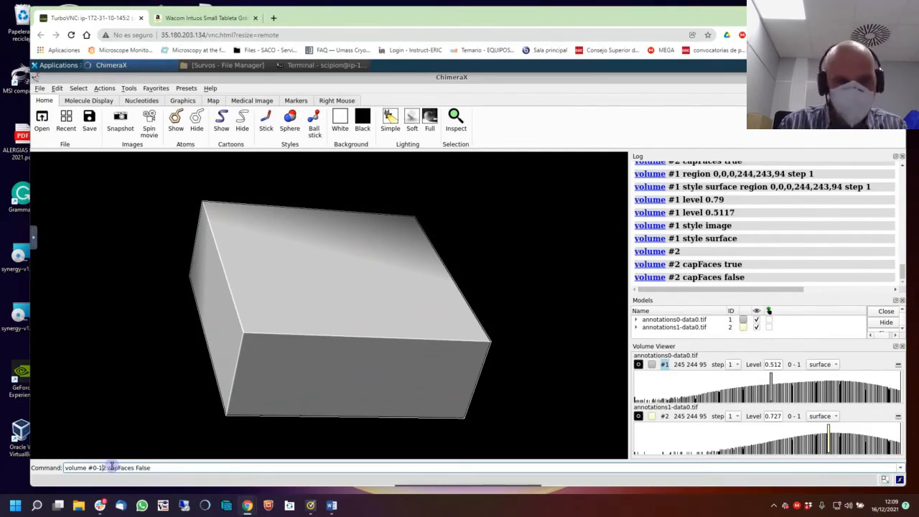
key(Delete)
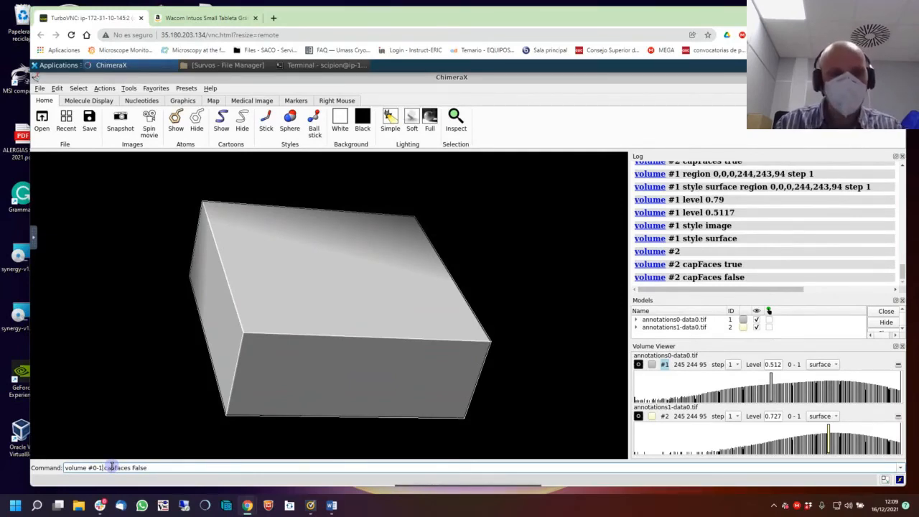
key(Return)
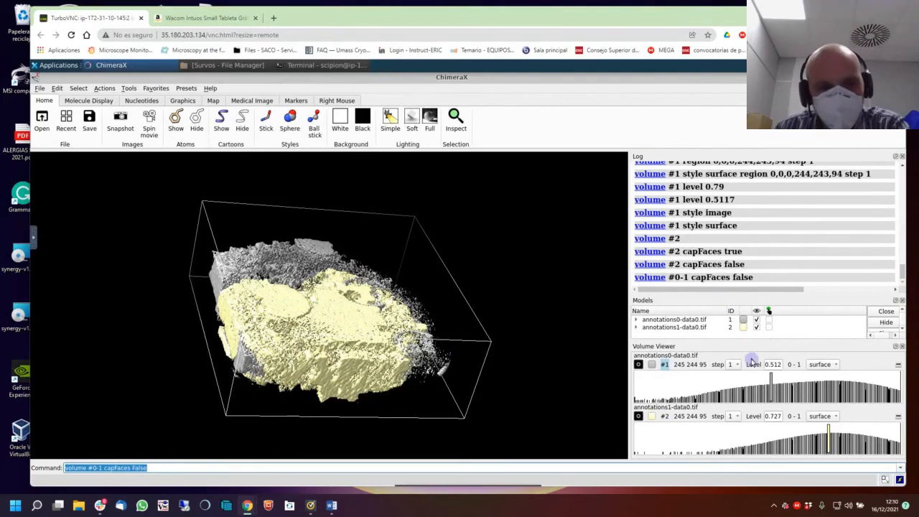
Turn off face capping for the model range #0-2 with the command volume #0-2 capFaces False.
drag(325, 346, 300, 411)
drag(174, 467, 64, 469)
click(101, 467)
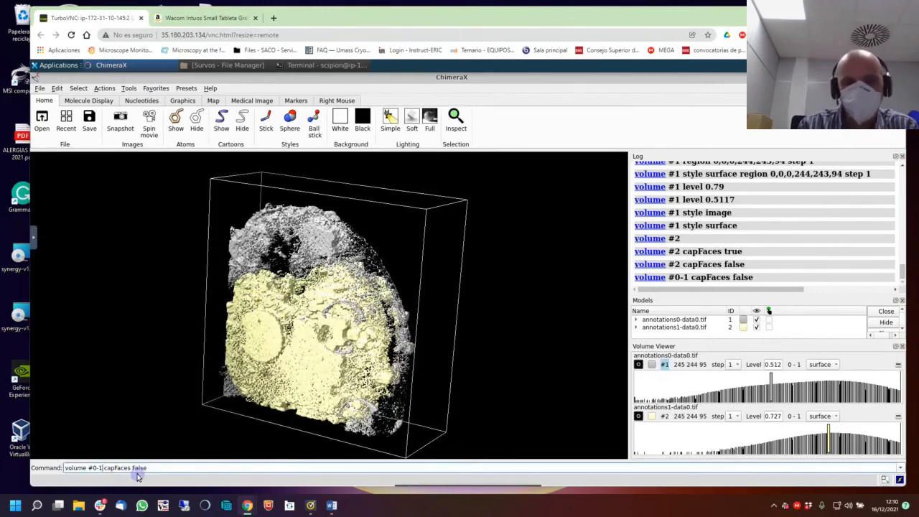
text(2)
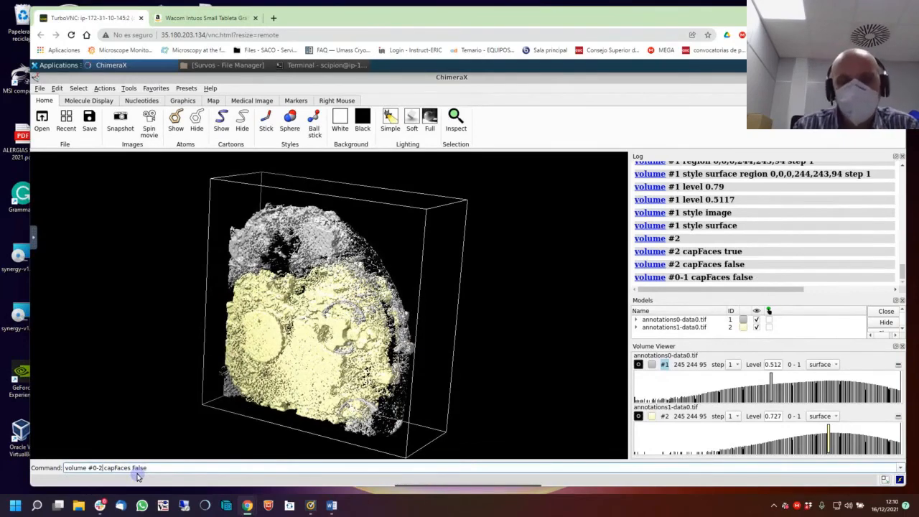
key(Return)
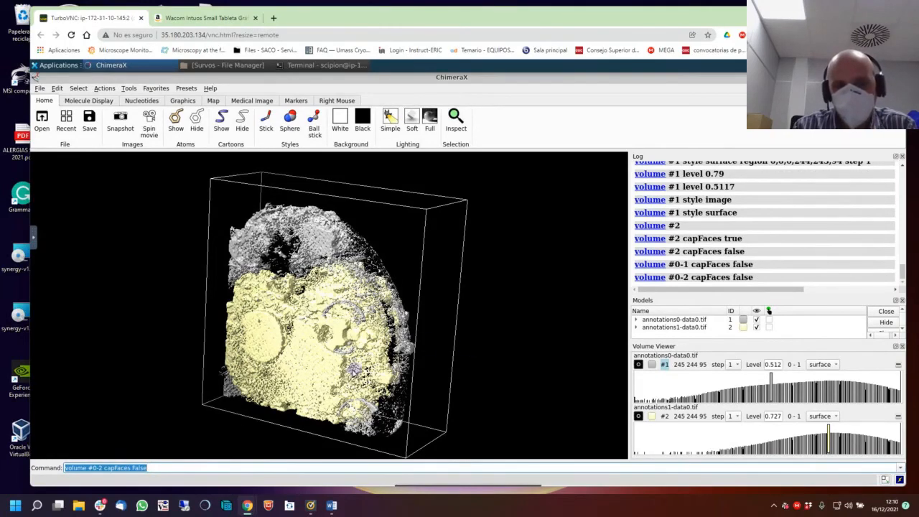
mouse_move(382, 321)
mouse_down()
mouse_move(276, 368)
mouse_move(330, 327)
mouse_up()
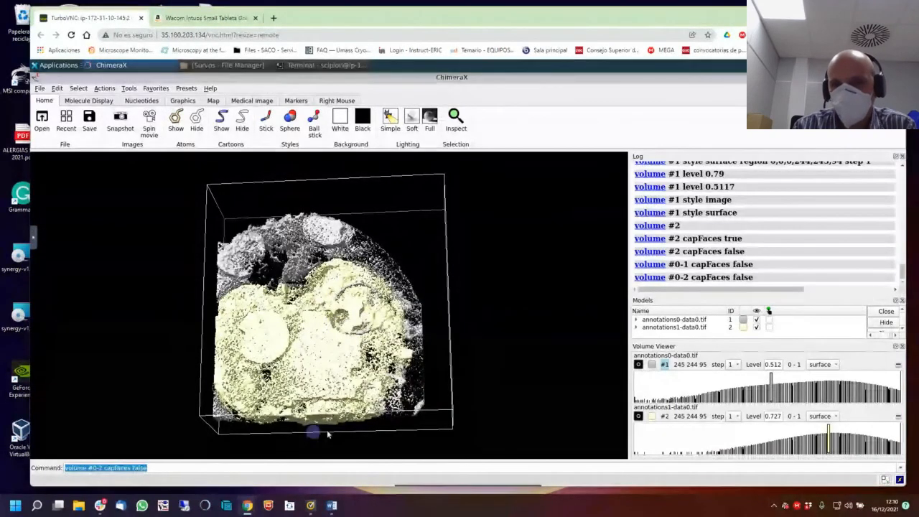
Hide annotations0-data0.tif and colour the annotations1-data0.tif surface blue (#0000ff).
click(755, 320)
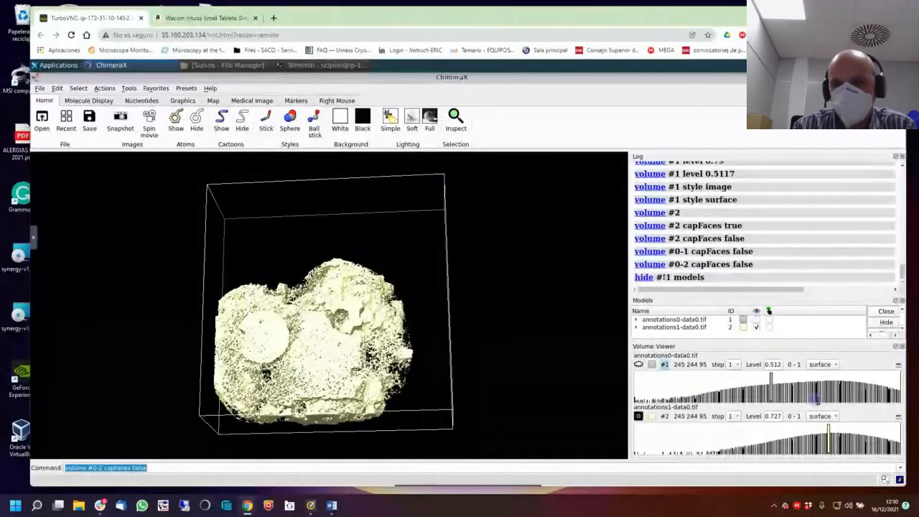
click(651, 416)
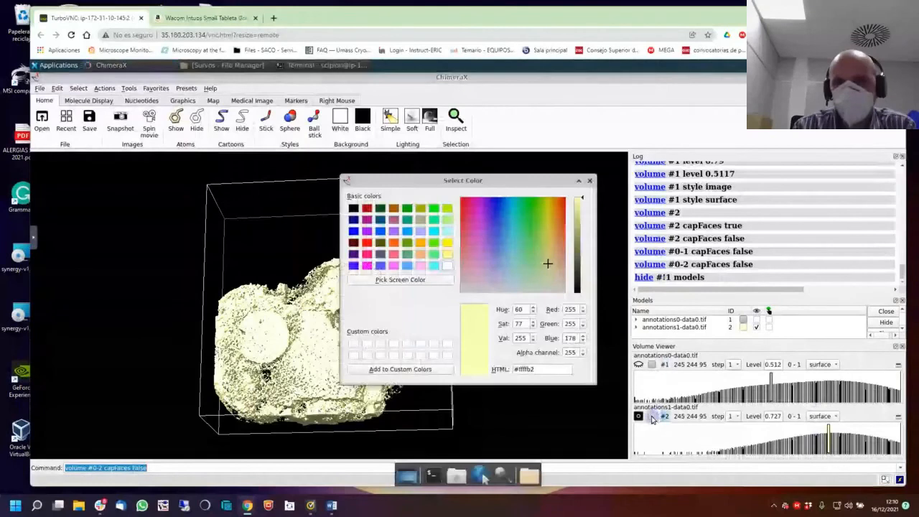
click(353, 230)
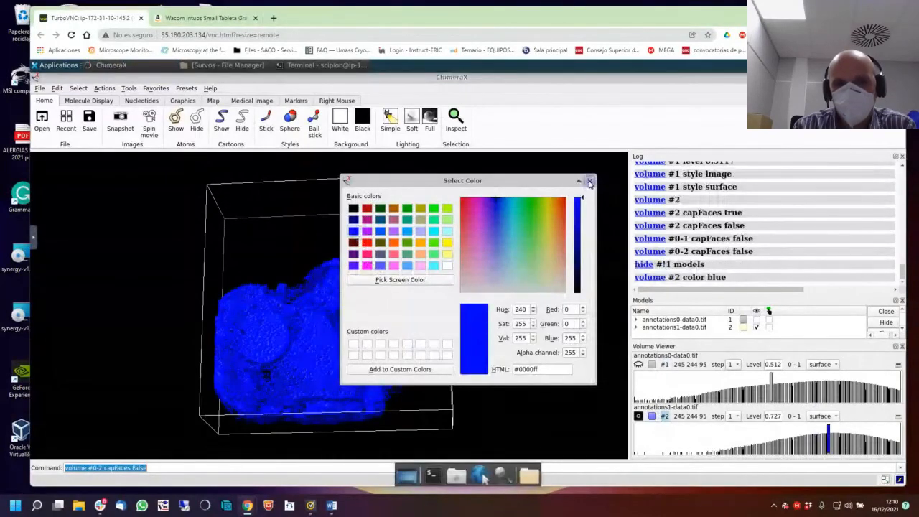
click(589, 180)
drag(377, 388, 340, 354)
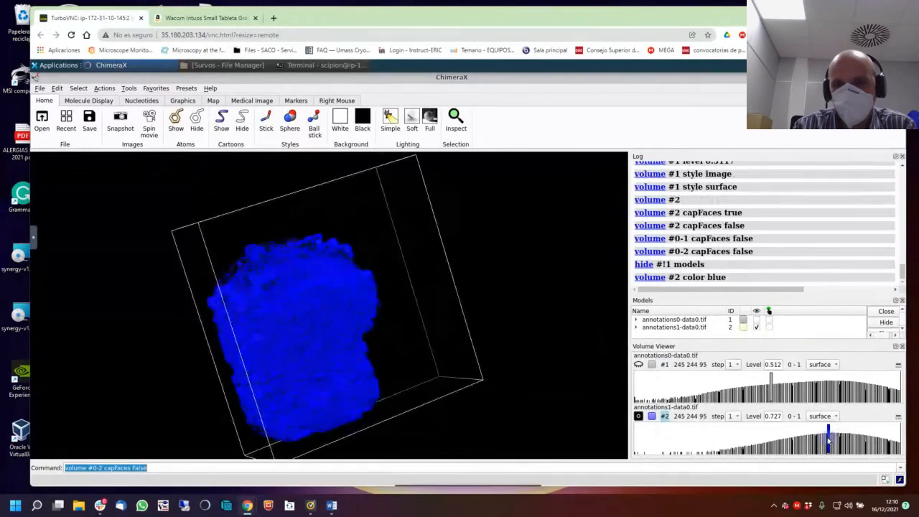
Raise the threshold level of annotations1-data0.tif to 0.9085 and set its step to 2.
mouse_move(811, 439)
mouse_down()
mouse_move(754, 439)
mouse_move(801, 439)
mouse_up()
drag(895, 442, 878, 447)
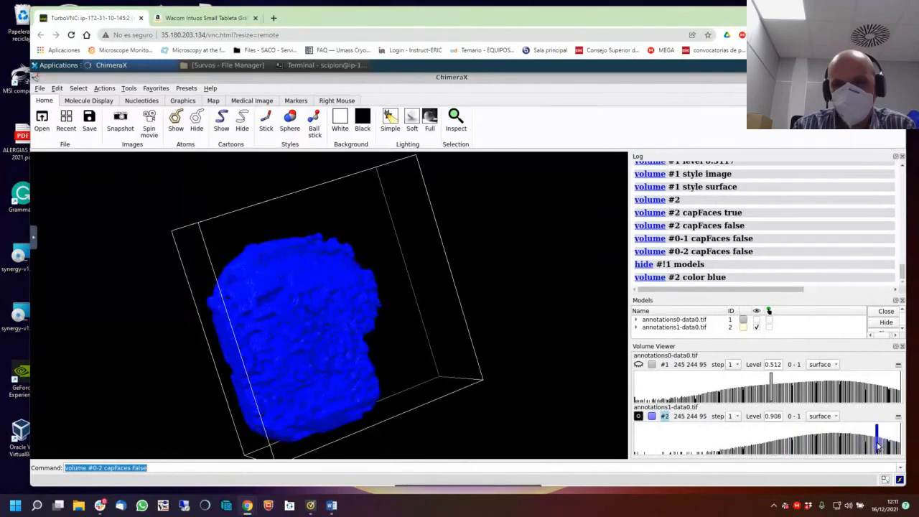
click(733, 417)
click(746, 439)
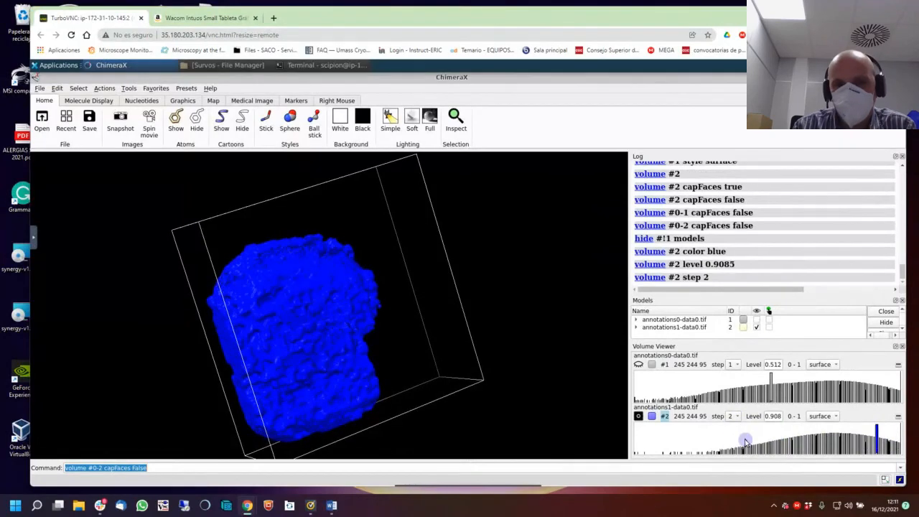
drag(263, 353, 416, 291)
Open the volume annotations1-data1.tif from the SEGMENTACION_END folder.
click(42, 120)
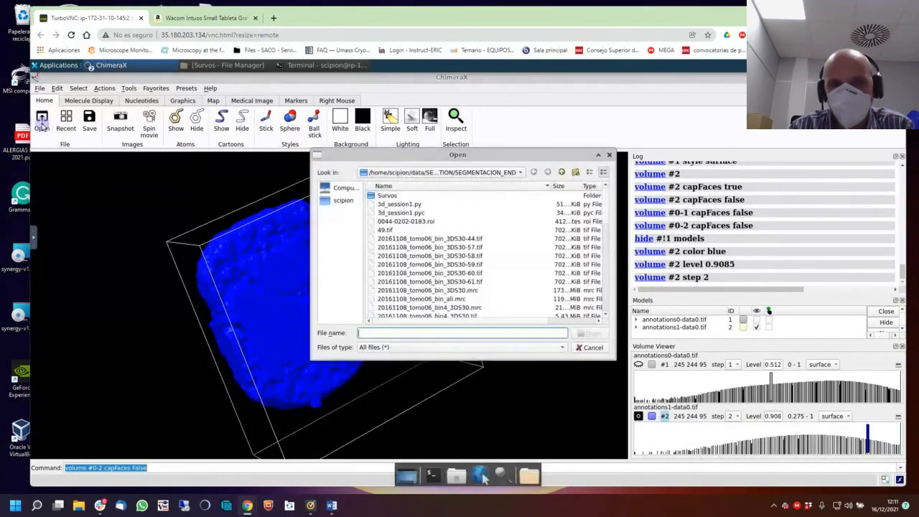
scroll(478, 277, down, 5)
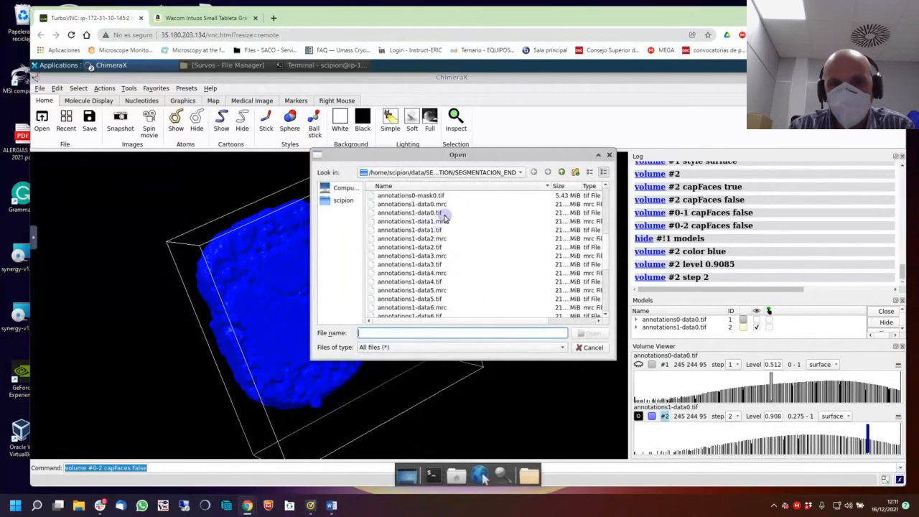
click(431, 230)
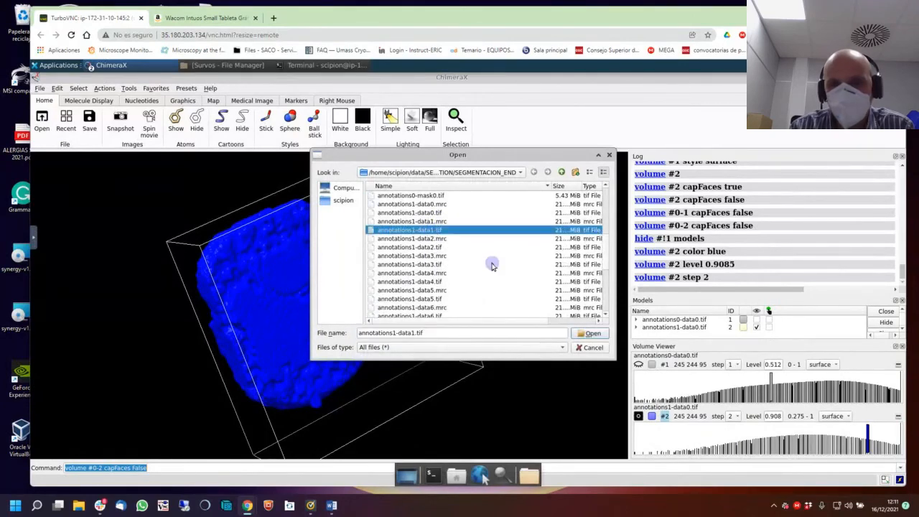
click(593, 334)
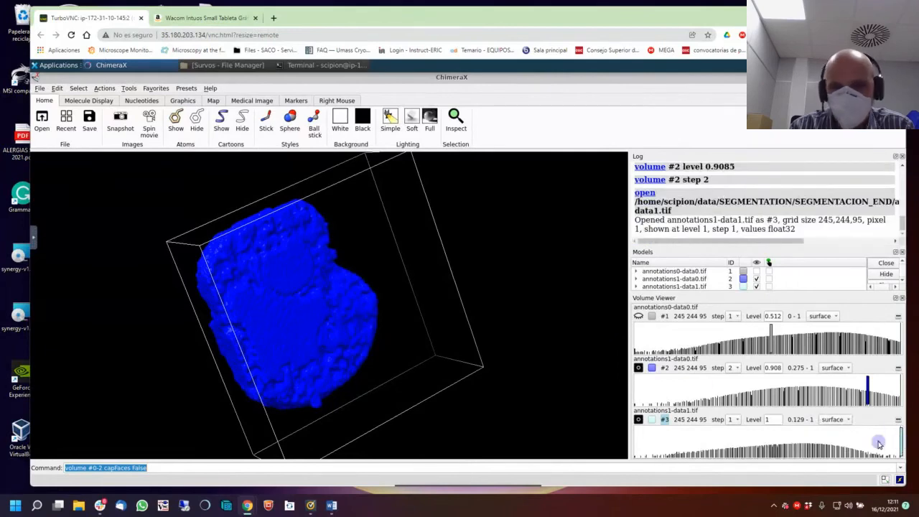
Set annotations1-data1.tif's level to 0.5155 and turn off face capping with the command volume #0-3 capFaces False.
click(753, 439)
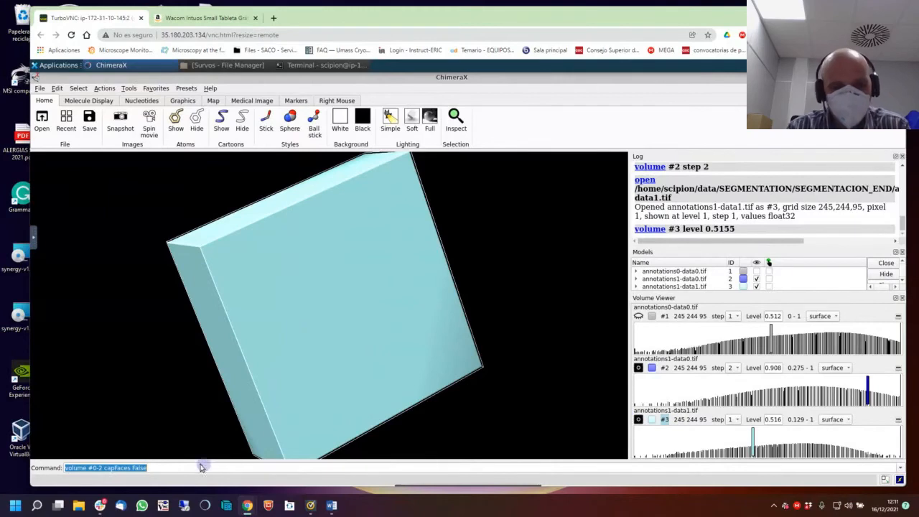
click(99, 468)
drag(103, 467, 106, 466)
text(3)
key(Return)
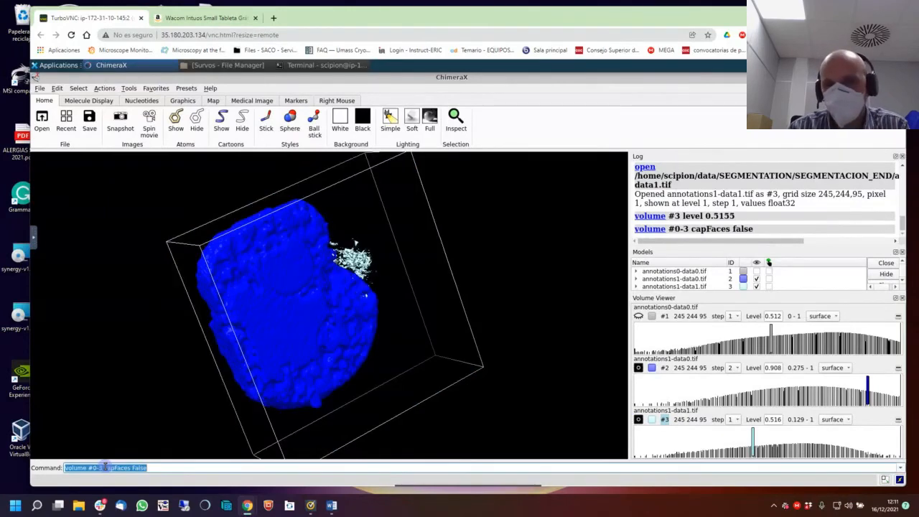
drag(273, 310, 246, 346)
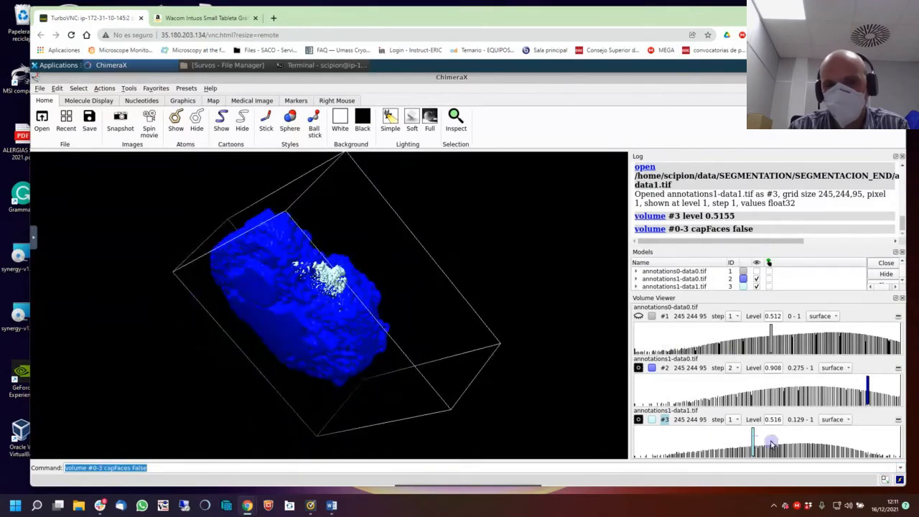
Raise the threshold level of annotations1-data1.tif to 0.7531 and colour its surface red (#ff0000).
drag(753, 445, 824, 441)
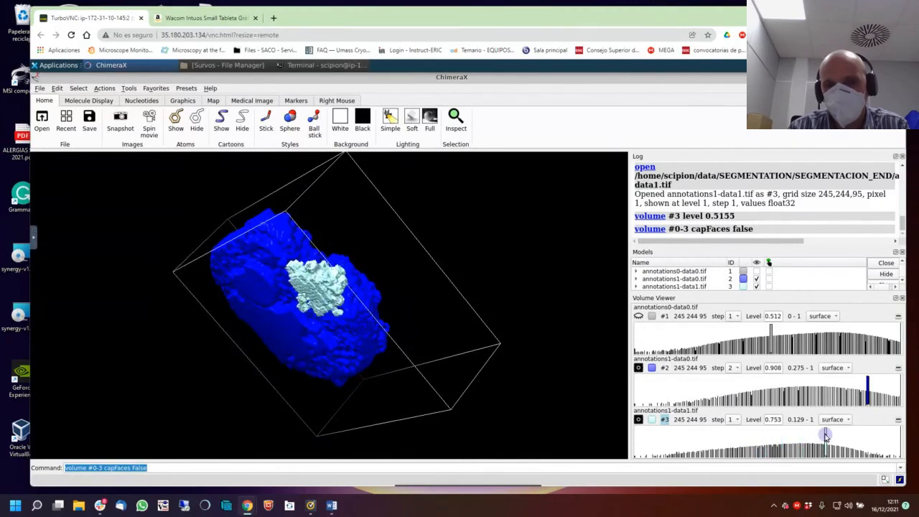
mouse_move(437, 384)
mouse_down()
mouse_move(378, 285)
mouse_move(320, 313)
mouse_move(384, 324)
mouse_move(327, 325)
mouse_move(428, 309)
mouse_up()
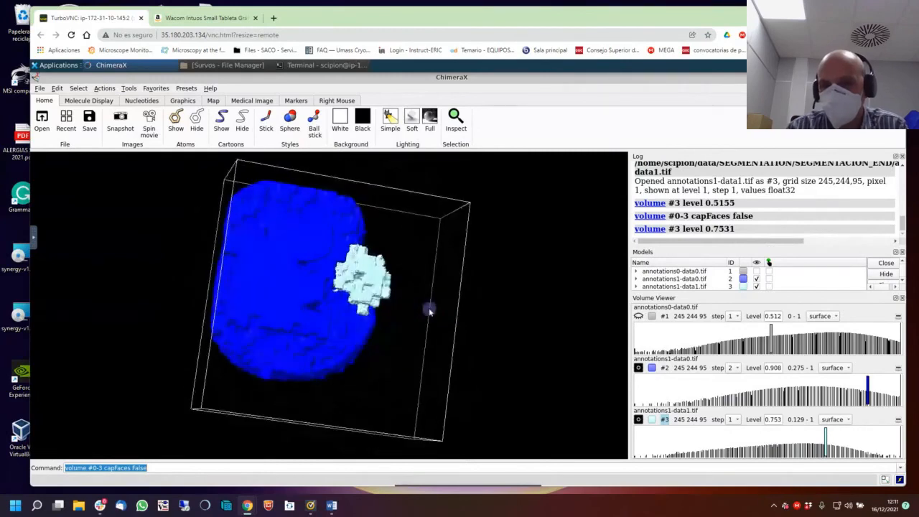
click(651, 420)
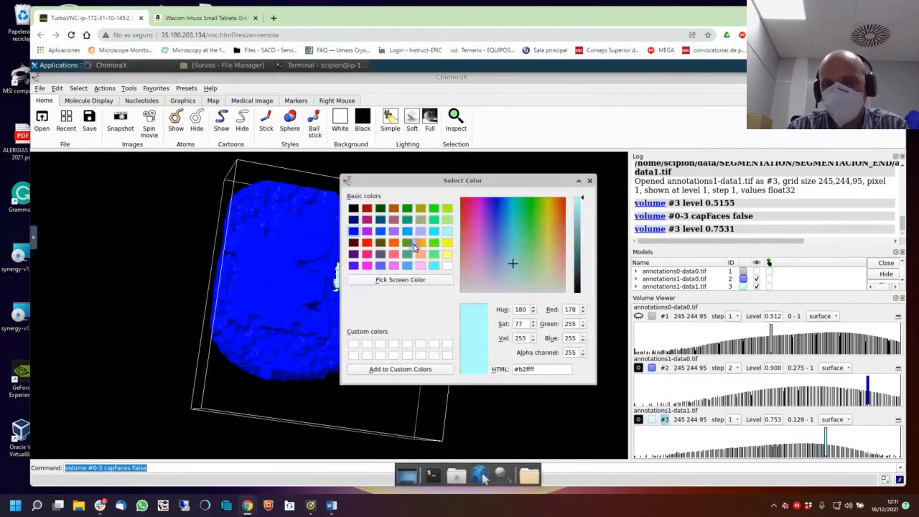
click(367, 255)
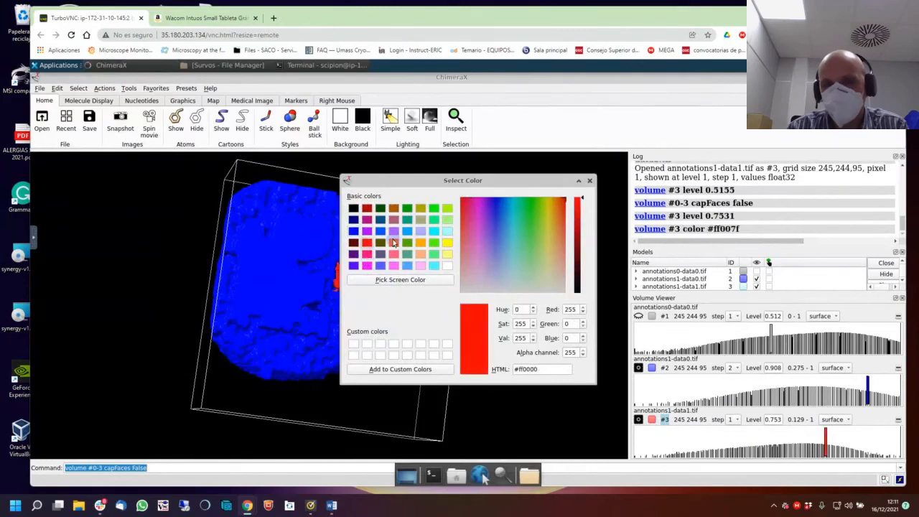
click(589, 180)
drag(398, 286, 326, 351)
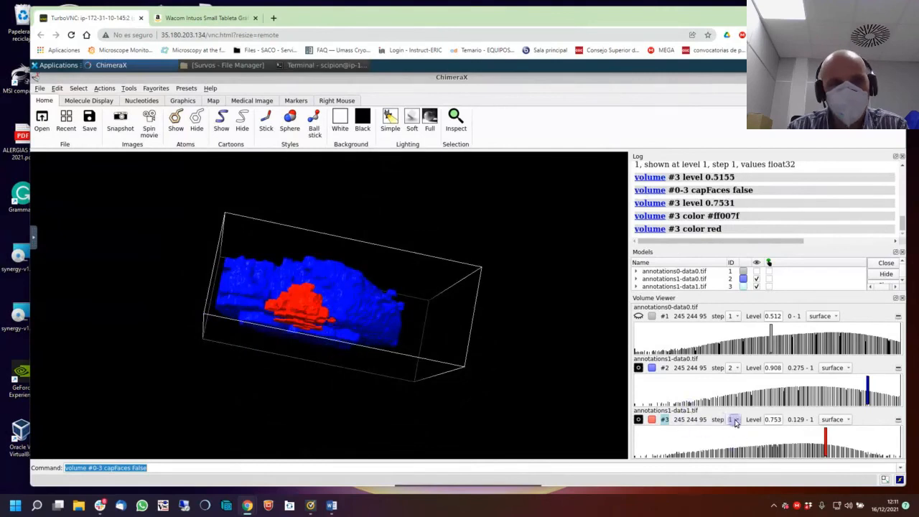
Open the tomogram 20161108_tomo06_bin4_3DS30.tif from the SEGMENTACION_END folder.
click(40, 88)
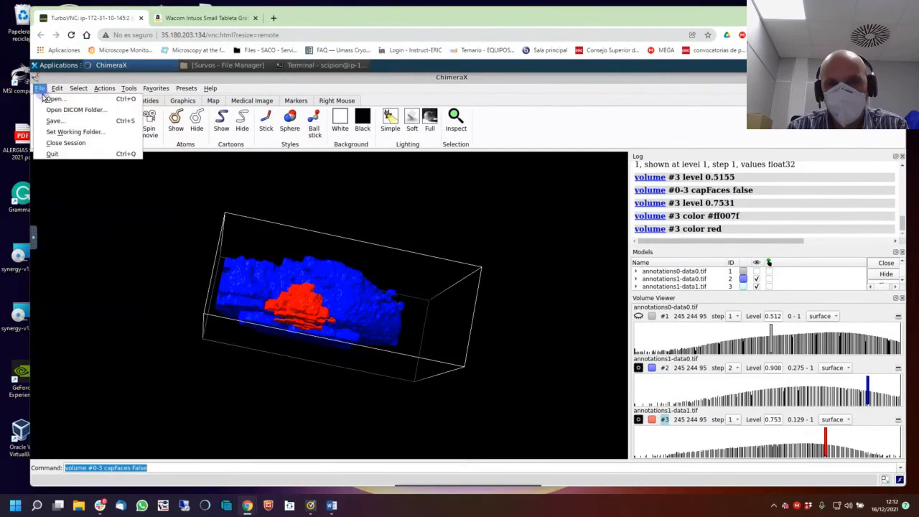
click(52, 98)
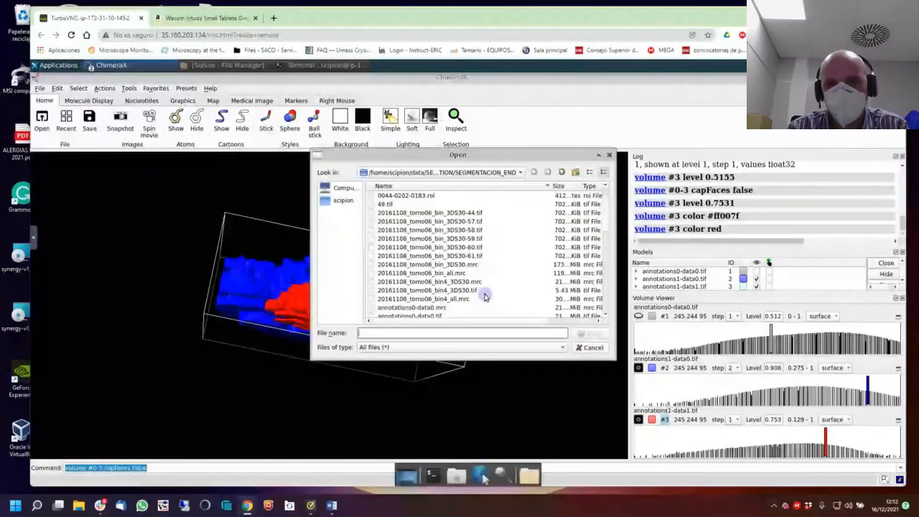
scroll(484, 296, down, 1)
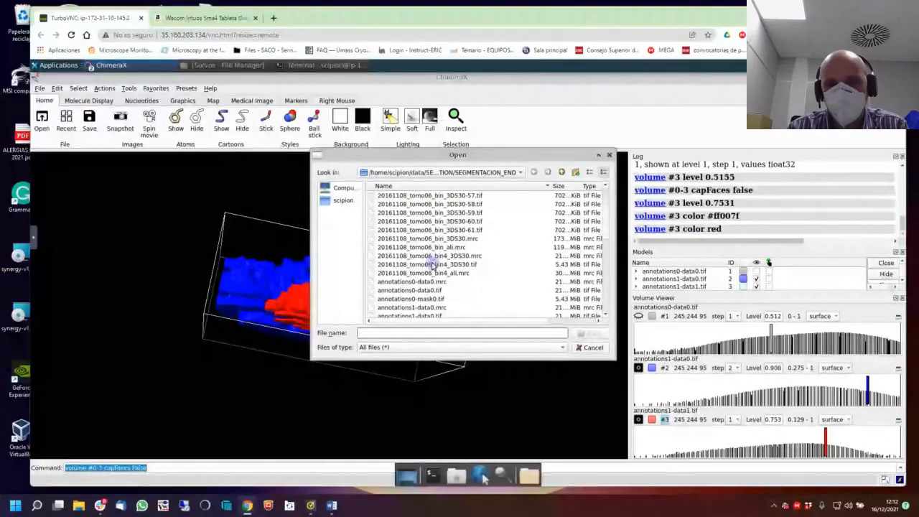
double_click(433, 265)
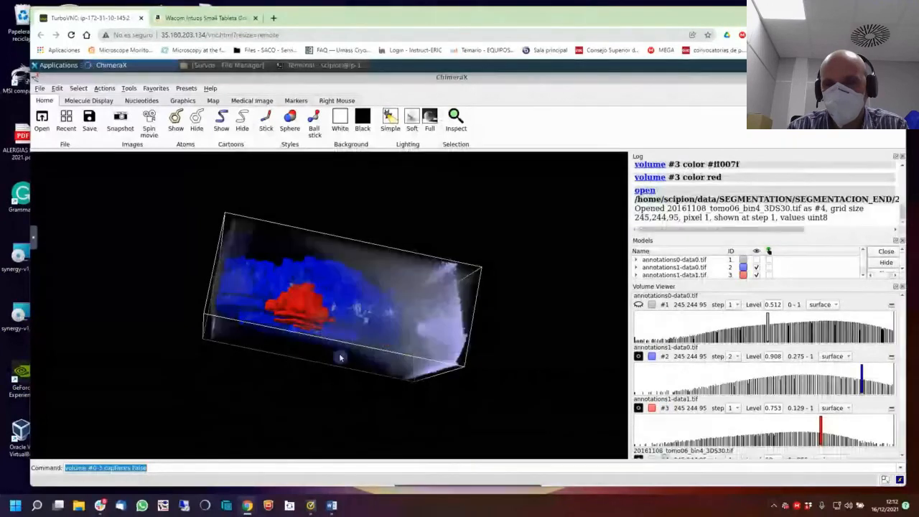
Display annotations0-data0.tif in plane style instead of surface.
drag(340, 358, 344, 416)
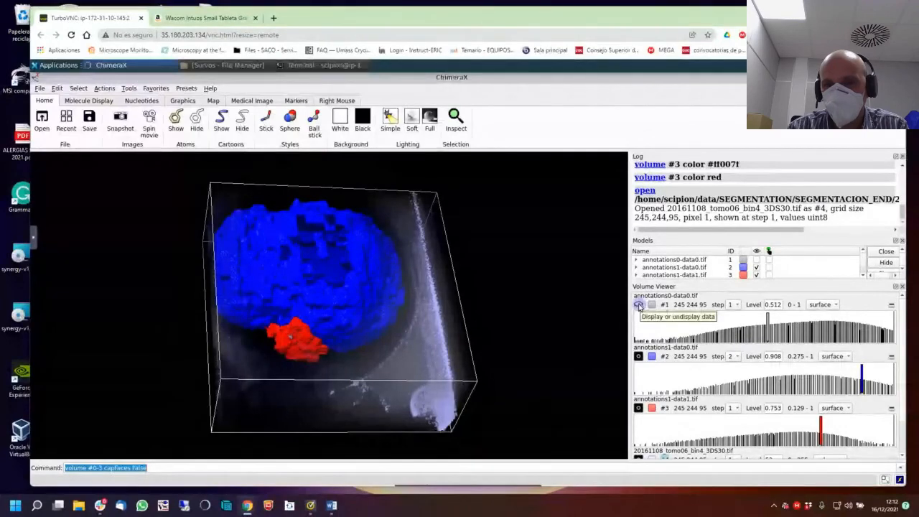
click(821, 305)
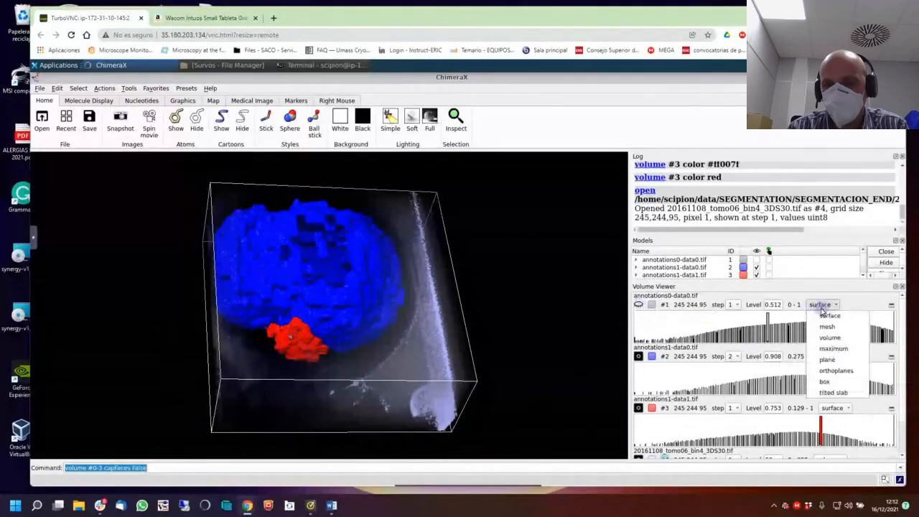
click(836, 360)
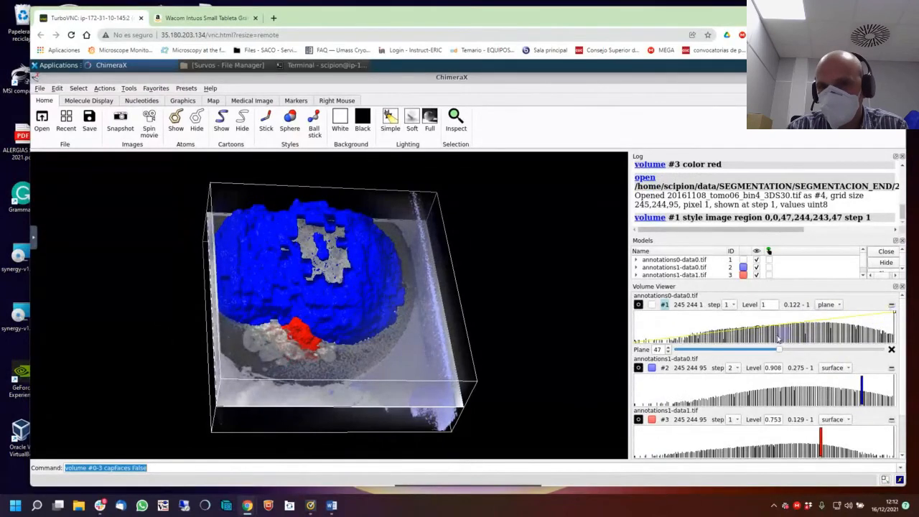
Try black as the colour of the annotations1-data0.tif surface and return it to blue (#0000fe).
click(651, 367)
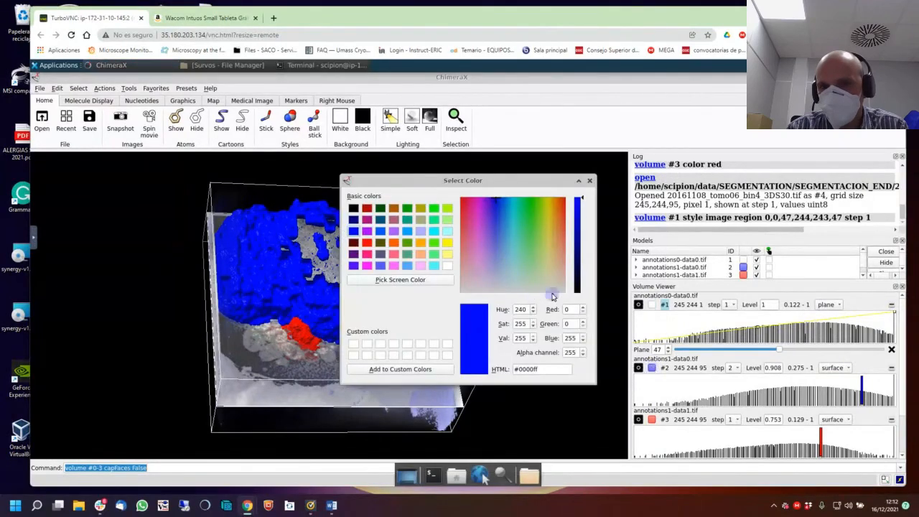
drag(583, 201, 581, 292)
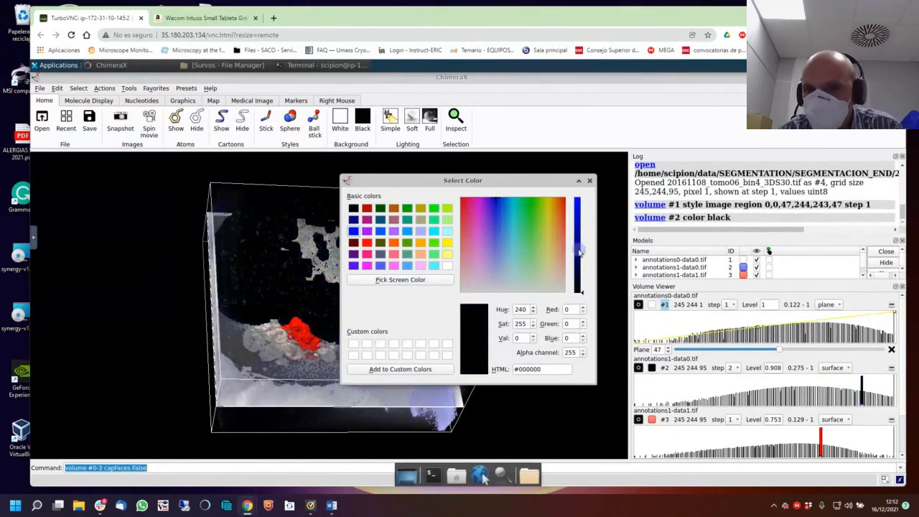
click(578, 198)
click(589, 181)
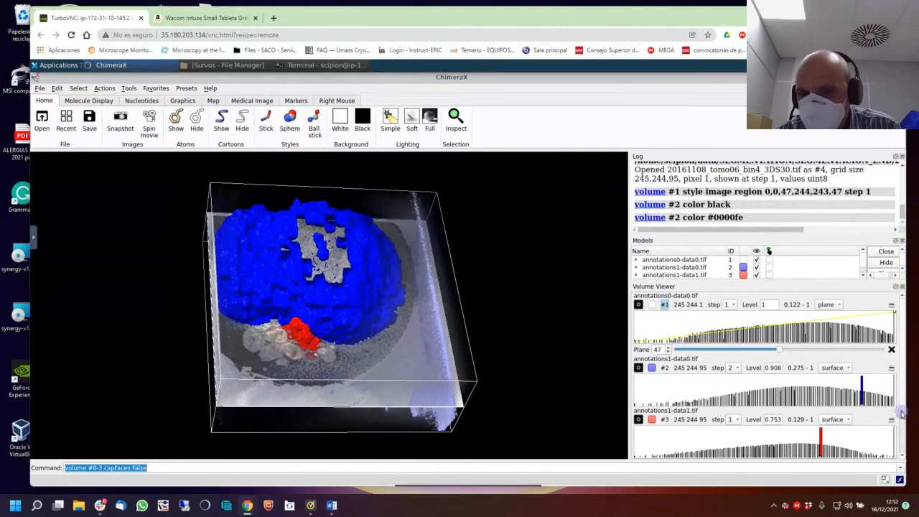
Colour the tomogram volume 20161108_tomo06_bin4_3DS30.tif black (#000000) and inspect the combined volumes from several angles.
scroll(897, 410, down, 2)
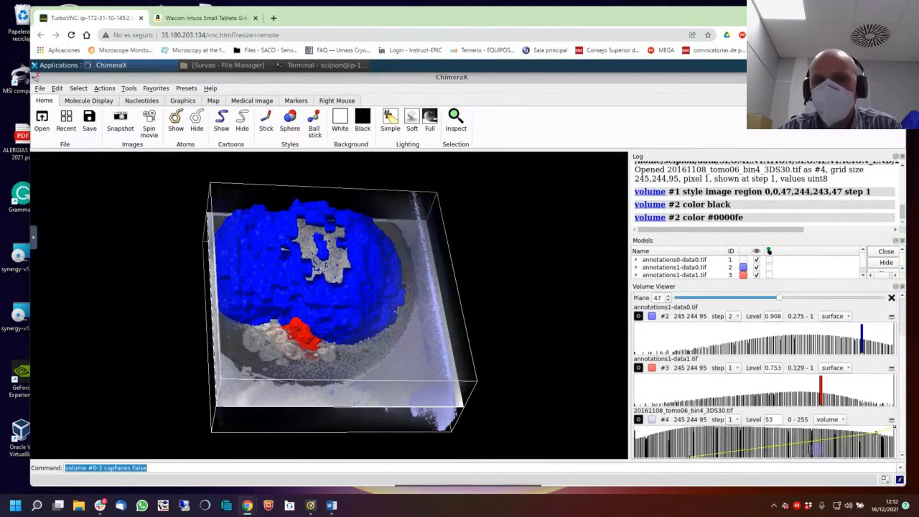
click(651, 420)
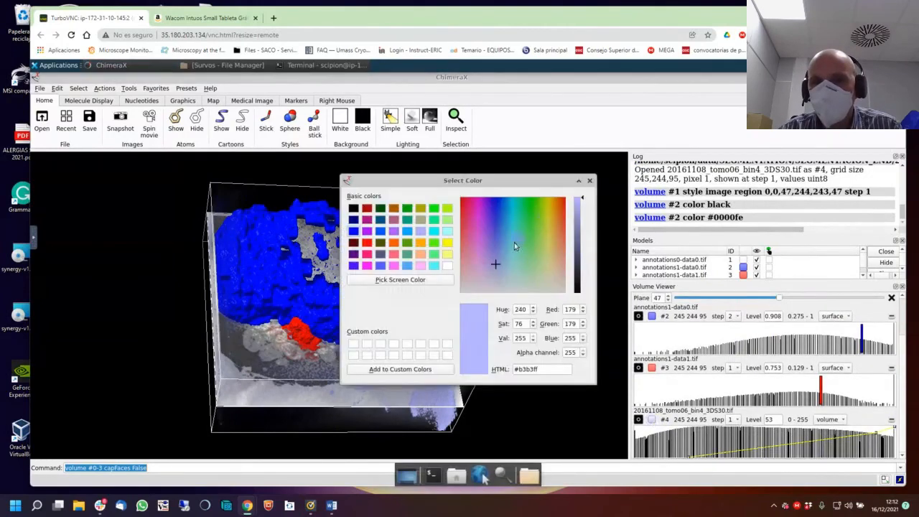
click(583, 201)
drag(585, 225, 581, 302)
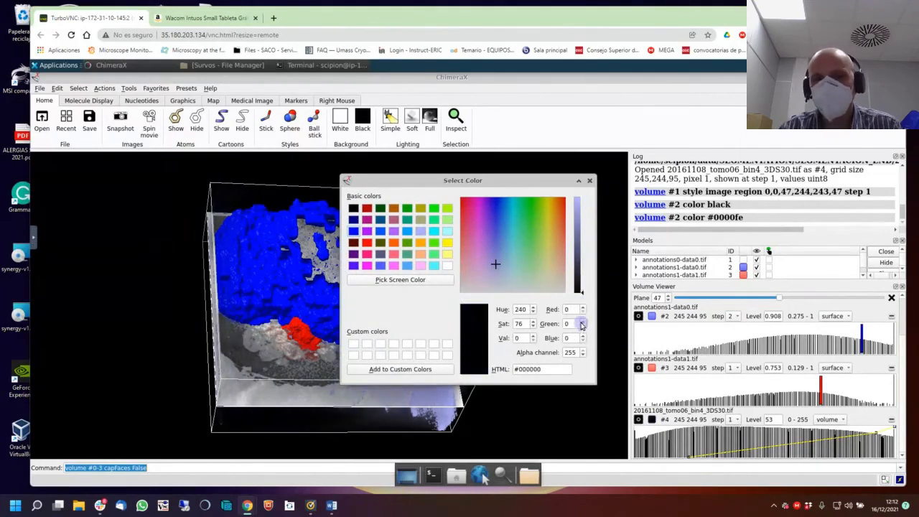
click(587, 181)
mouse_move(360, 380)
mouse_down()
mouse_move(366, 302)
mouse_move(346, 378)
mouse_move(356, 389)
mouse_up()
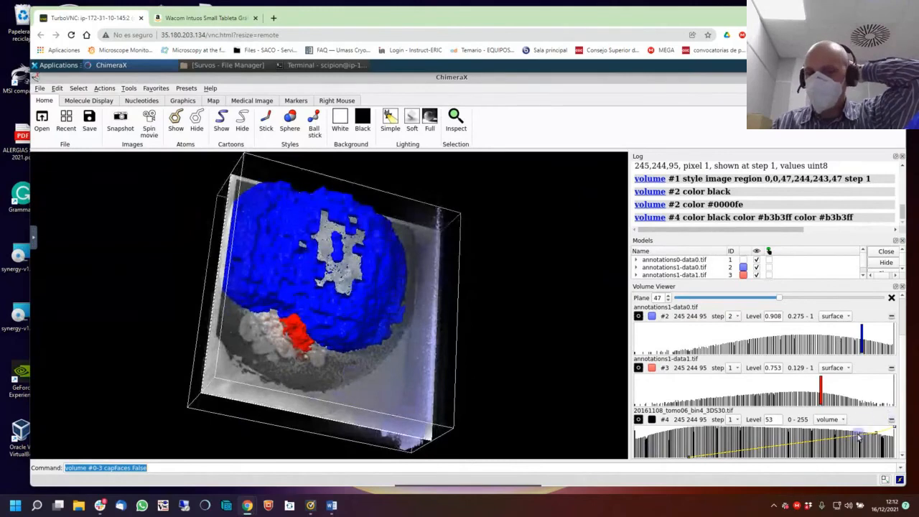
drag(368, 325, 305, 355)
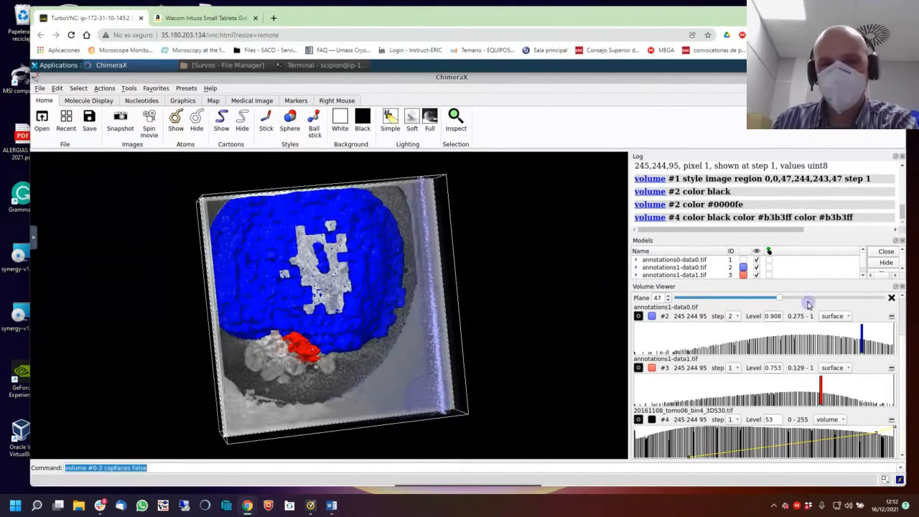
drag(319, 373, 291, 283)
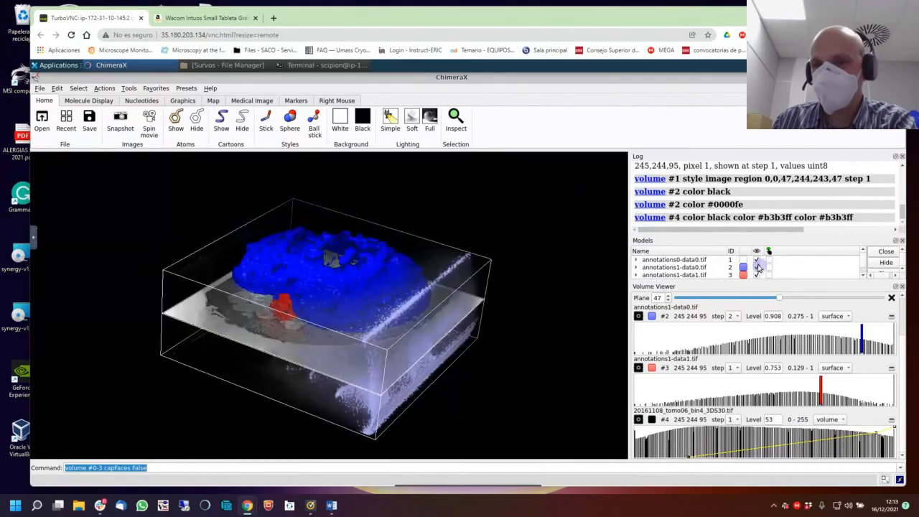
Close all four open volumes: both annotations1 volumes, annotations0-data0.tif and the tomogram.
click(893, 317)
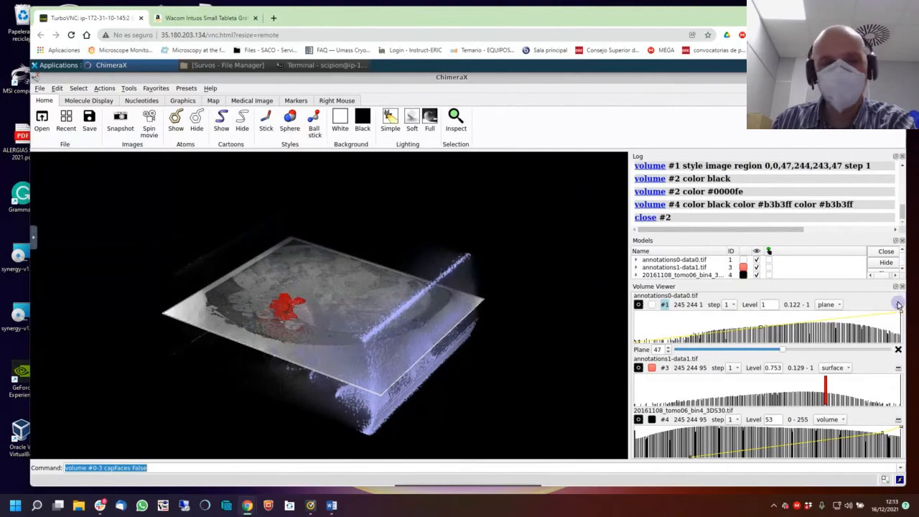
click(898, 305)
click(898, 306)
click(898, 305)
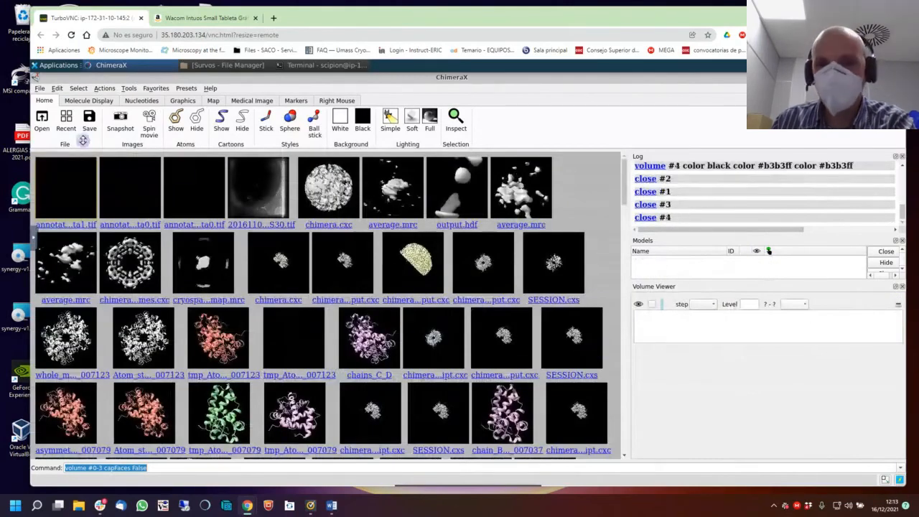
click(42, 121)
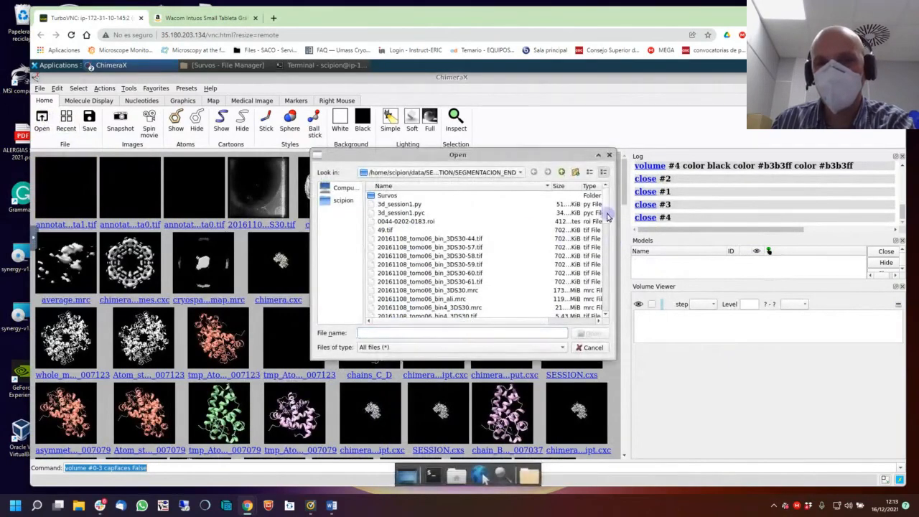
scroll(607, 216, down, 3)
click(449, 256)
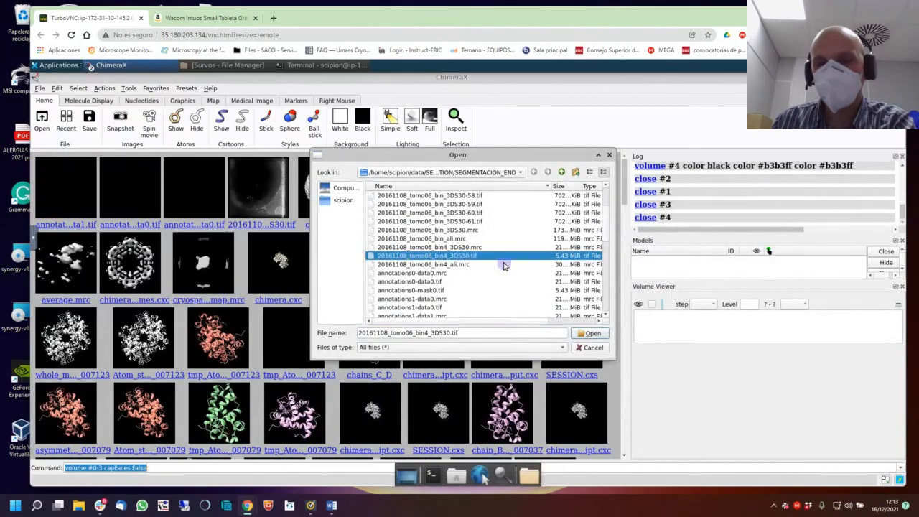
click(609, 155)
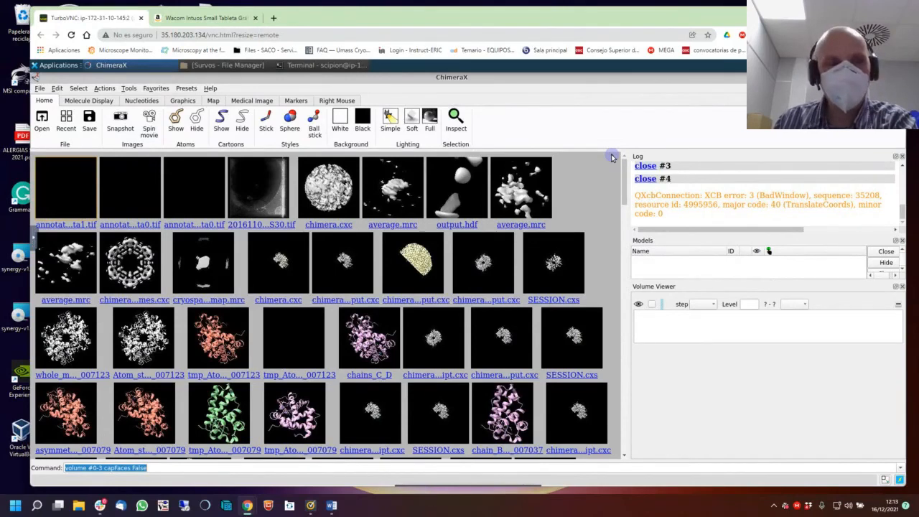
Open the tomogram 20161108_tomo06_bin4_3DS30.tif from the SEGMENTACION_END folder as the first model of the emptied scene.
click(42, 120)
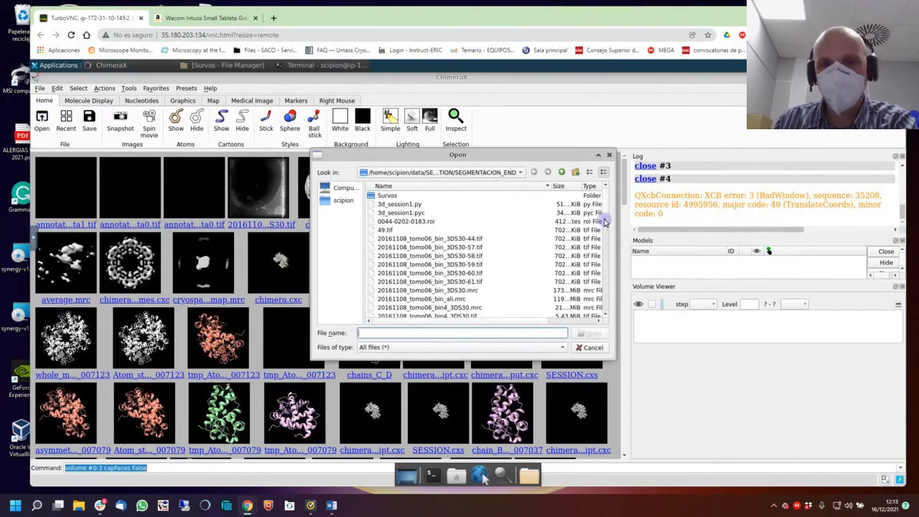
scroll(602, 231, down, 3)
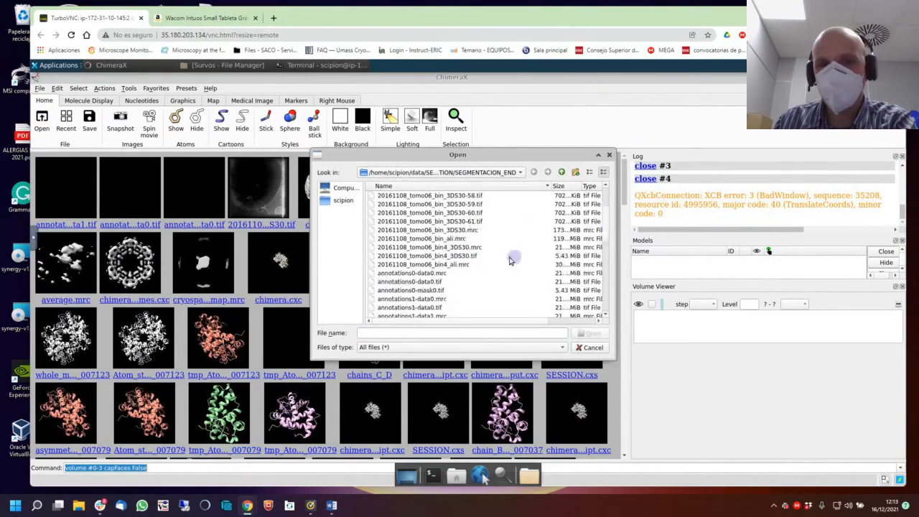
click(452, 256)
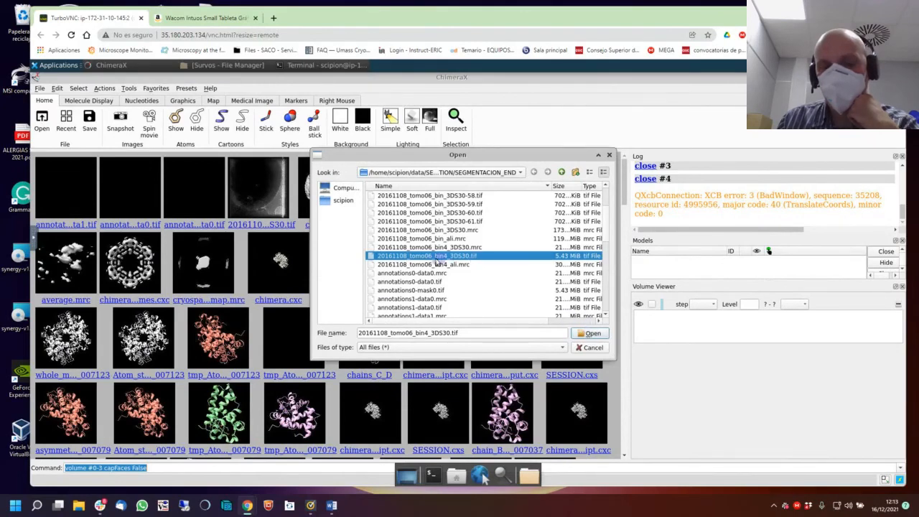
click(589, 334)
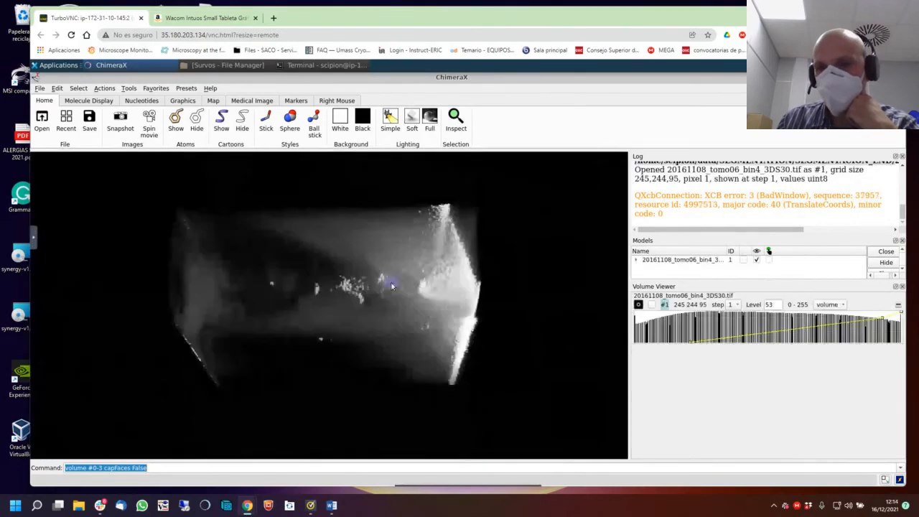
Display the tomogram in plane style and move its lowest level point to 0.4578 with a brightness of 0.2188.
click(824, 305)
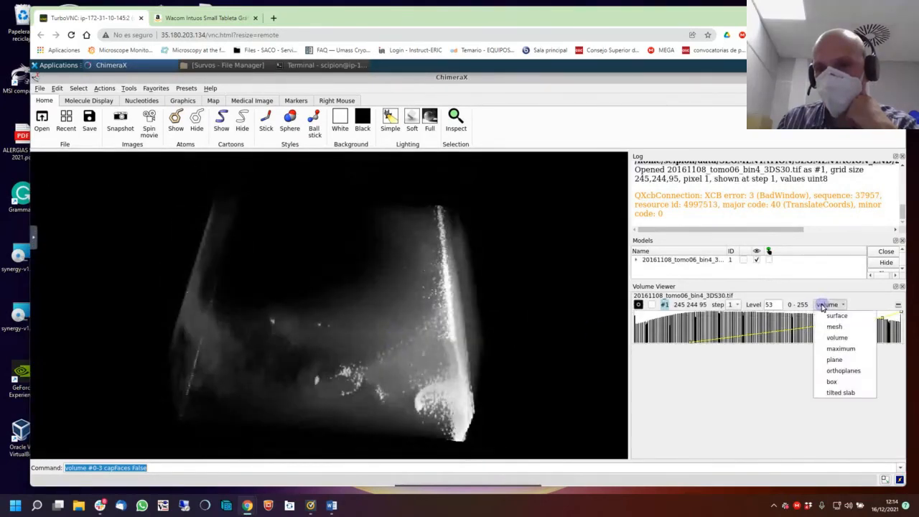
click(852, 365)
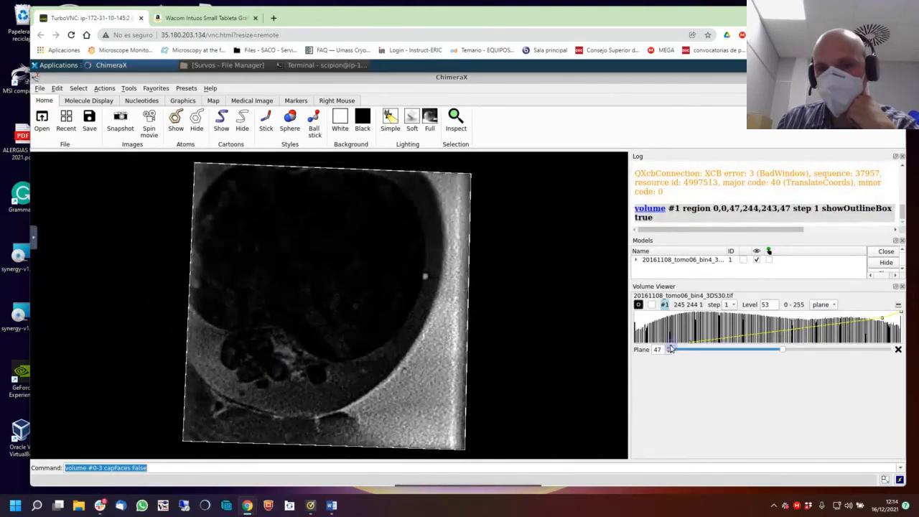
drag(689, 346, 605, 354)
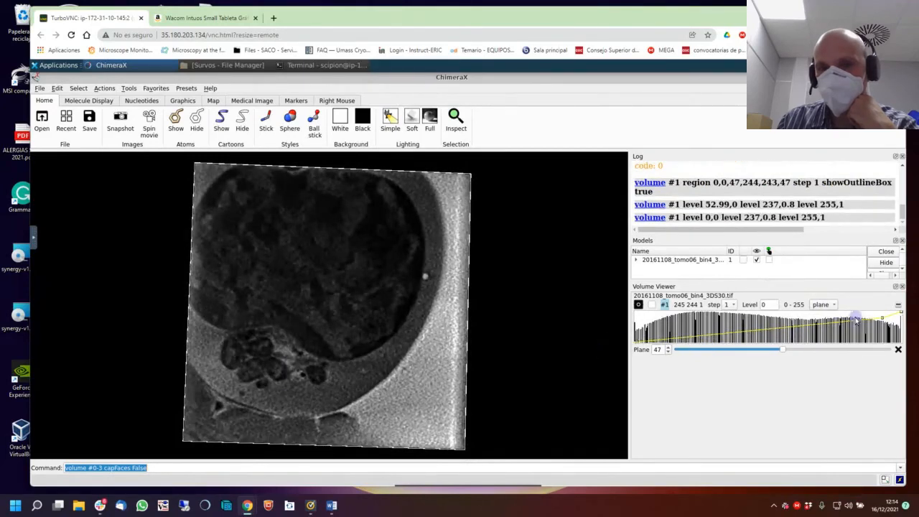
drag(633, 342, 633, 335)
drag(369, 324, 322, 285)
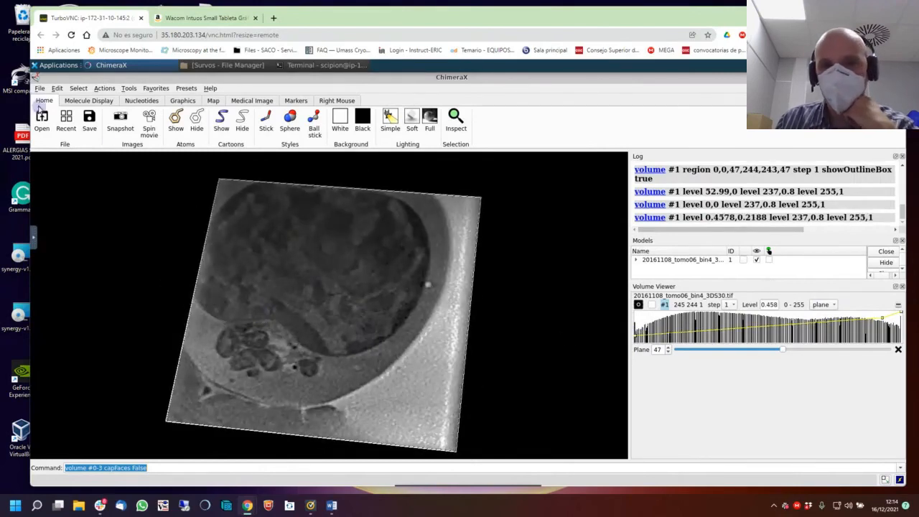
Open the annotation volume annotations0-data0.tif from the SEGMENTACION_END folder alongside the tomogram plane.
click(43, 119)
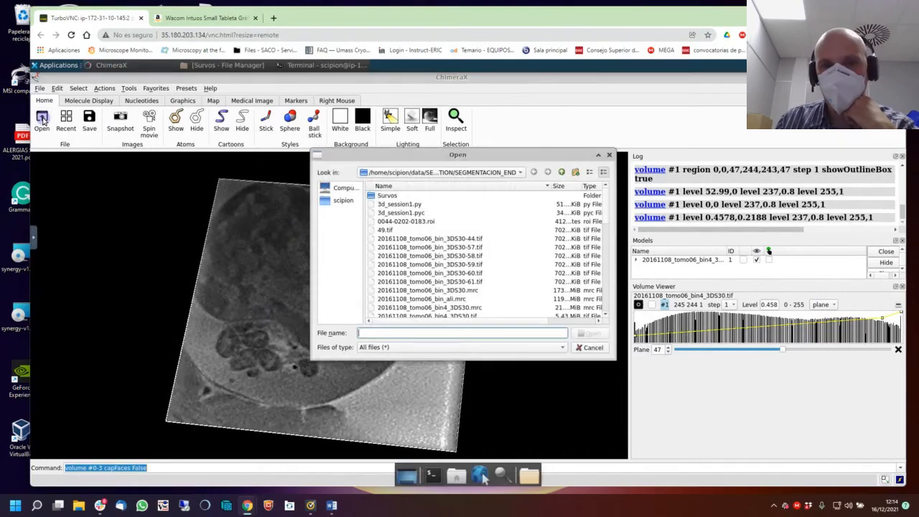
scroll(607, 230, down, 5)
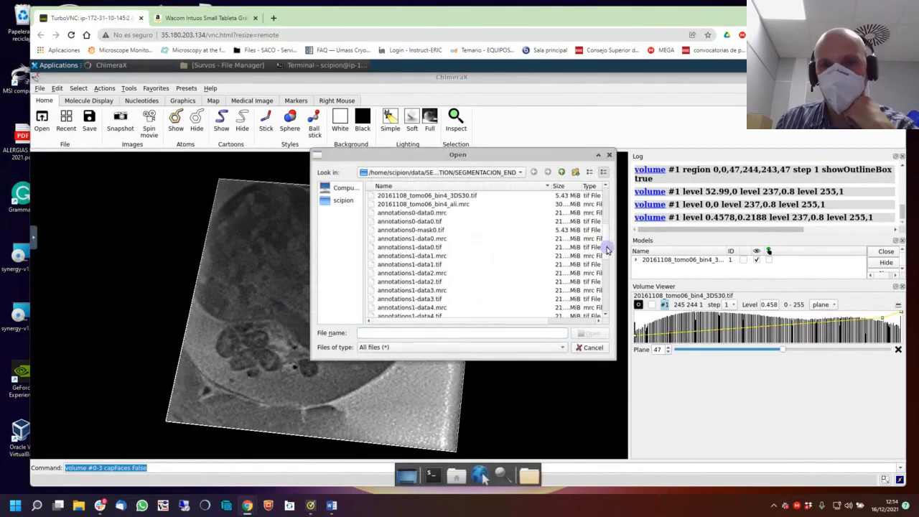
click(407, 222)
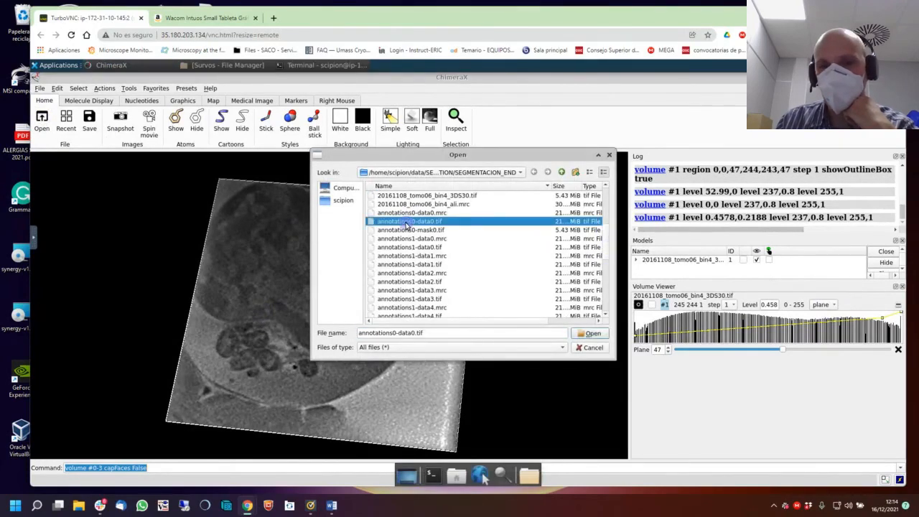
click(591, 335)
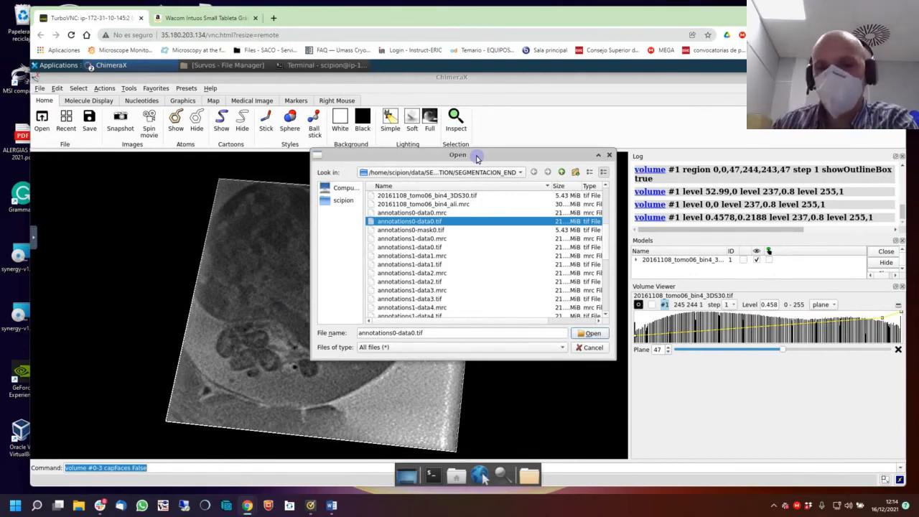
click(592, 335)
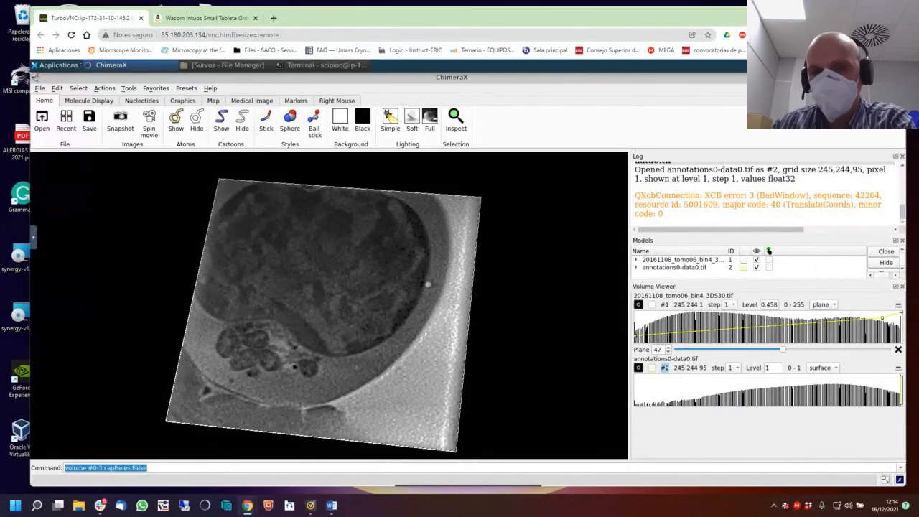
Lower the annotations0-data0.tif surface level to 0.6894 and remove its caps with the command volume #2 capFaces False.
drag(901, 386, 877, 392)
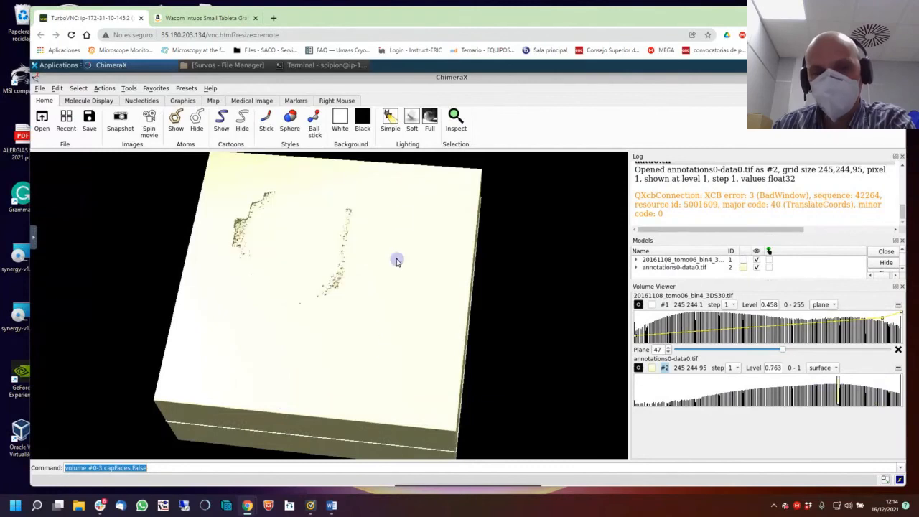
drag(426, 275, 393, 335)
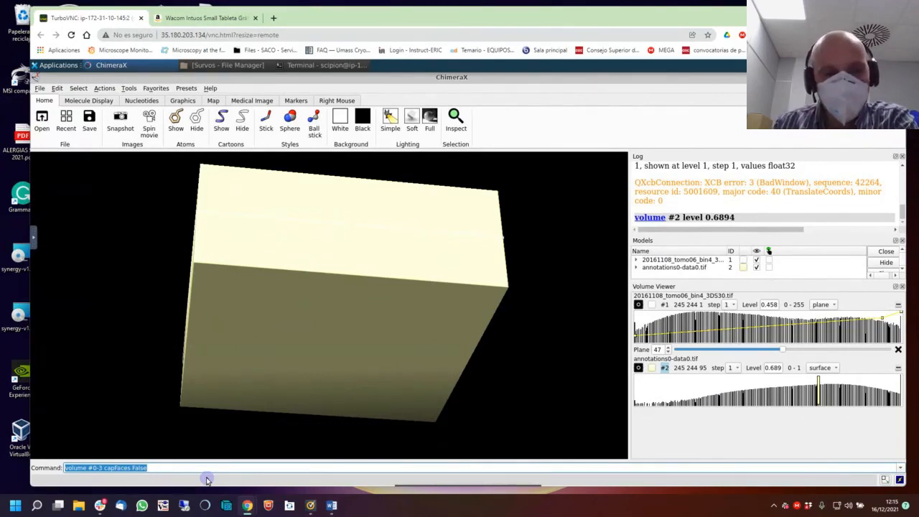
click(94, 469)
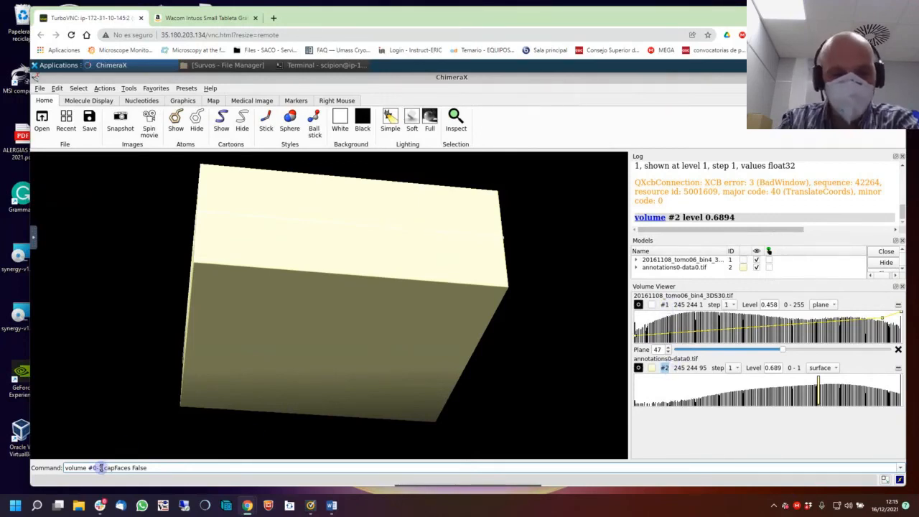
key(BackSpace)
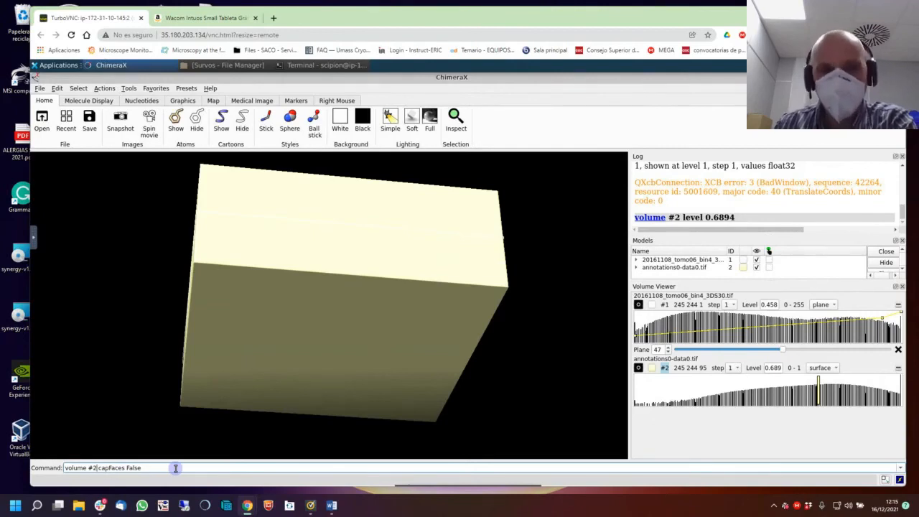
key(Return)
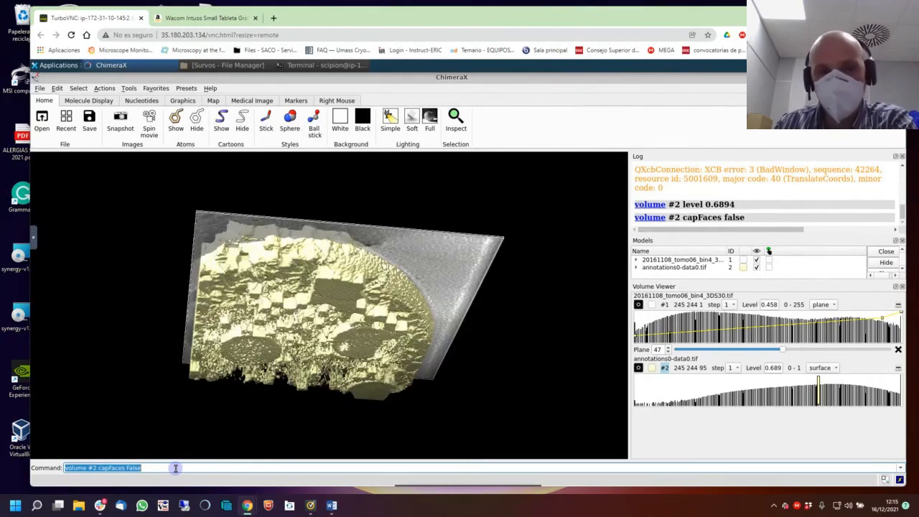
mouse_move(298, 273)
mouse_down()
mouse_move(304, 373)
mouse_move(364, 385)
mouse_up()
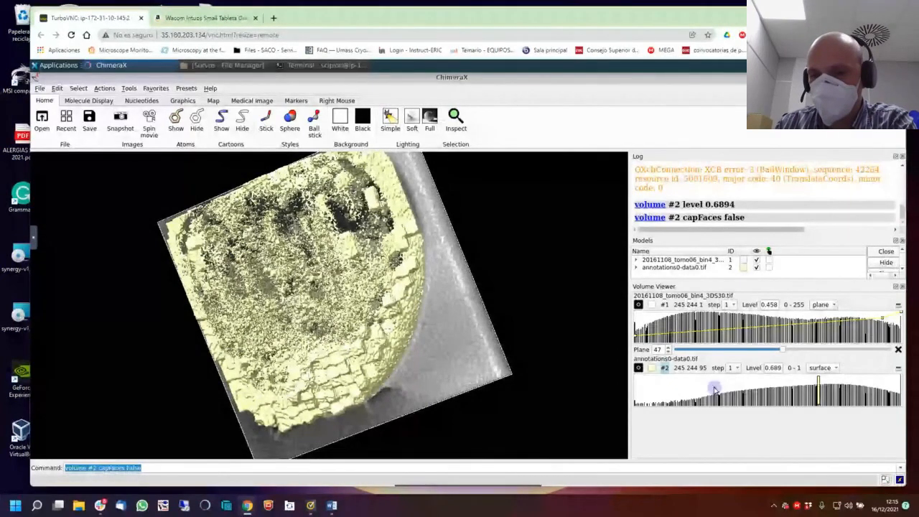
Show annotations0-data0.tif in mesh style and set its step to 8 after trying 16.
click(821, 368)
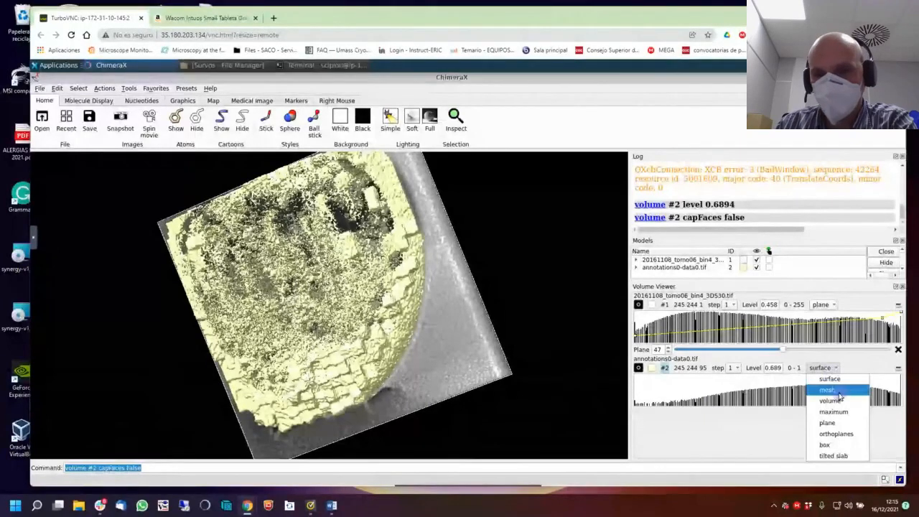
click(839, 391)
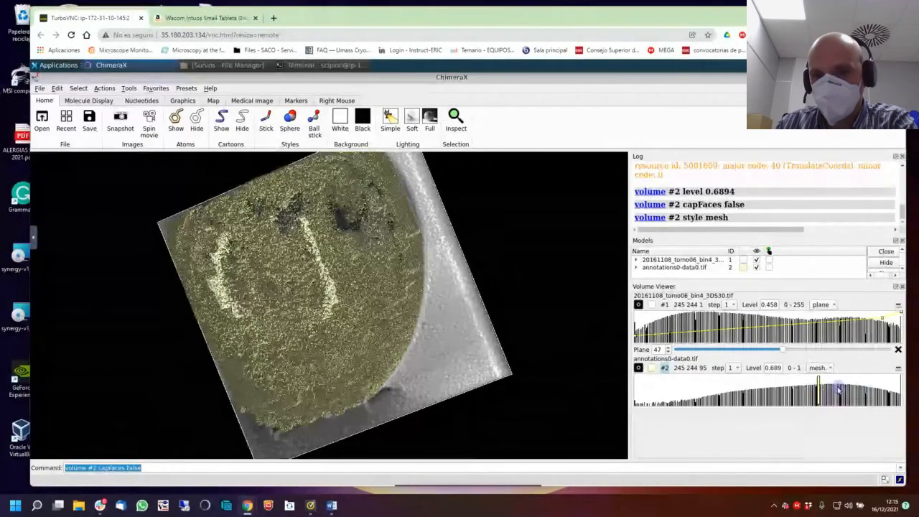
click(732, 368)
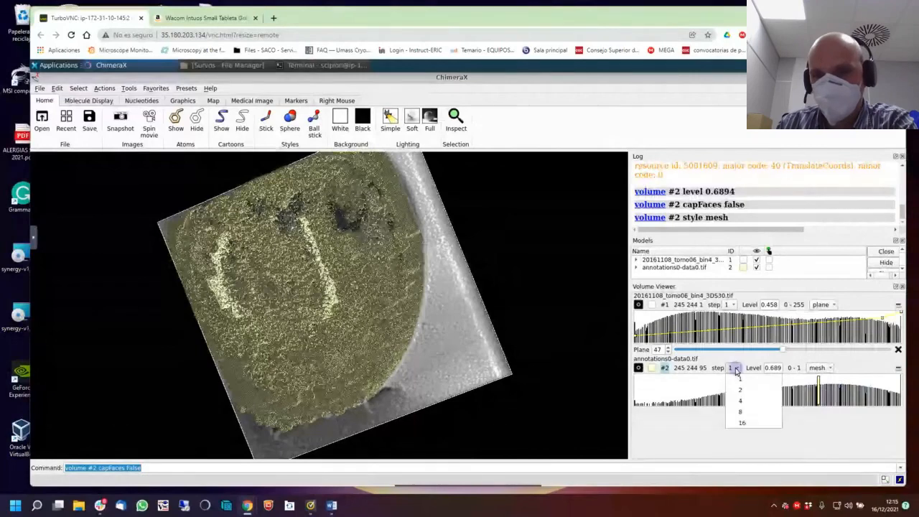
click(752, 421)
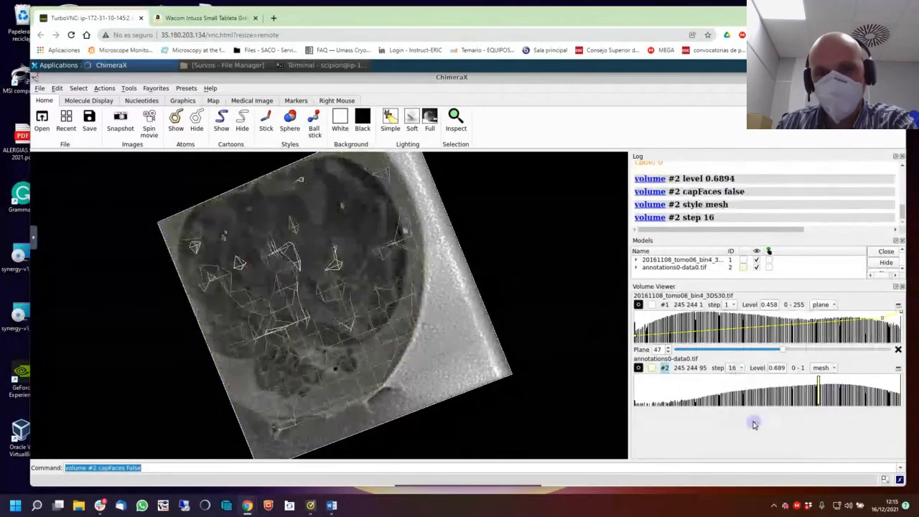
click(741, 369)
click(743, 412)
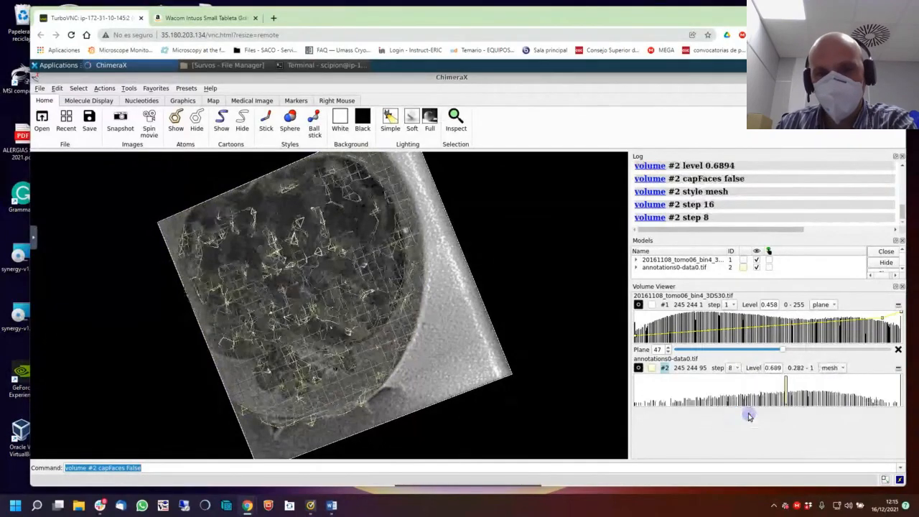
Raise the level of the annotations0-data0.tif mesh to 0.9587.
drag(308, 384, 367, 349)
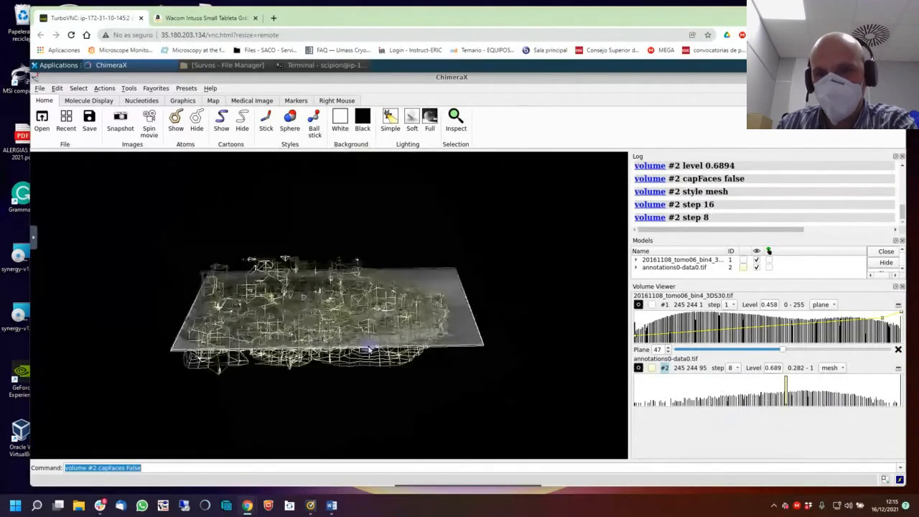
drag(785, 391, 885, 393)
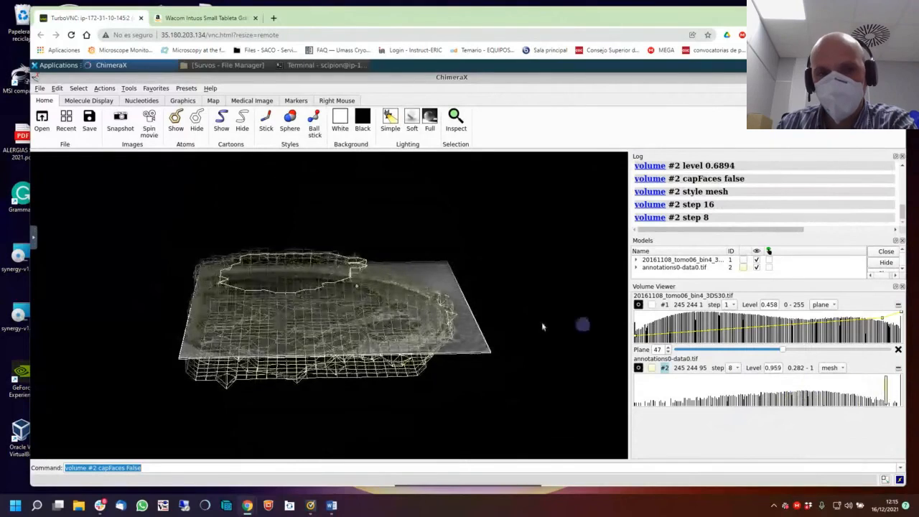
mouse_move(242, 338)
mouse_down()
mouse_move(250, 368)
mouse_move(341, 362)
mouse_move(293, 372)
mouse_move(328, 369)
mouse_move(325, 390)
mouse_move(331, 359)
mouse_move(319, 352)
mouse_move(346, 363)
mouse_move(391, 344)
mouse_move(358, 335)
mouse_up()
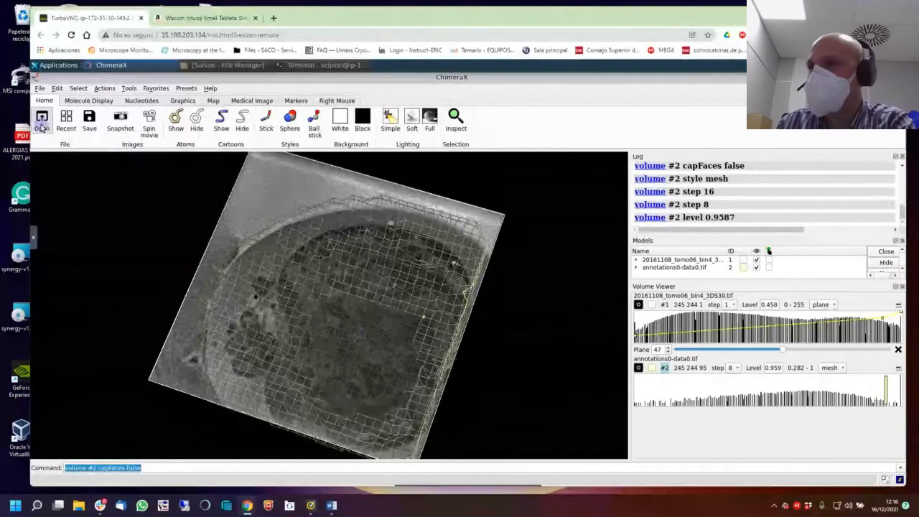
Open the annotation volume annotations1-data0.tif from the SEGMENTACION_END folder.
click(41, 121)
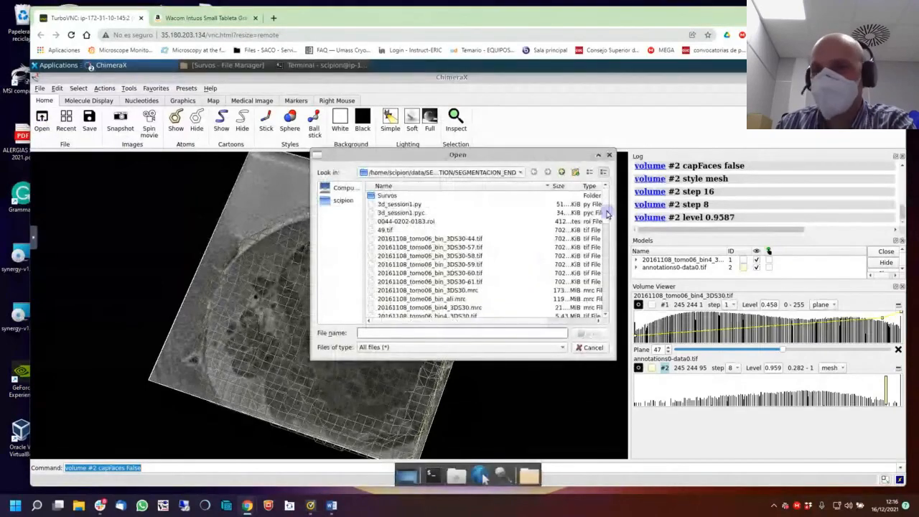
scroll(607, 214, down, 2)
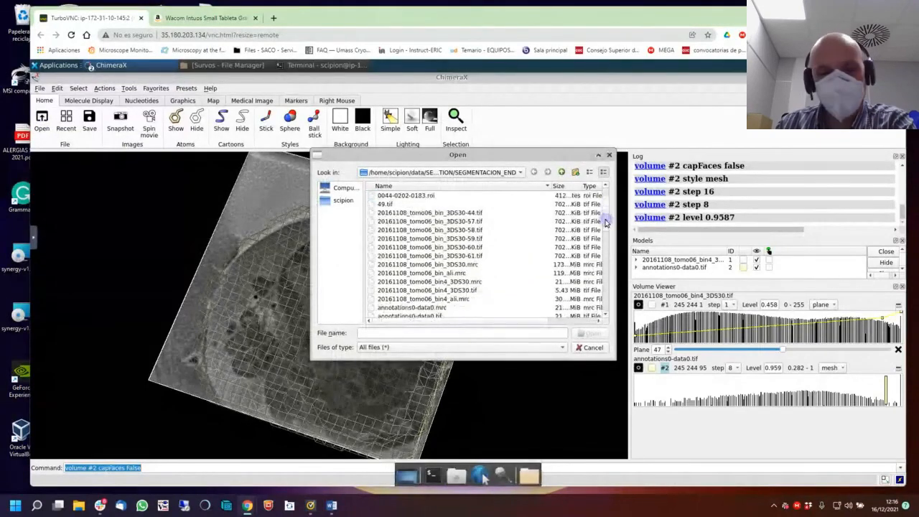
drag(605, 224, 605, 232)
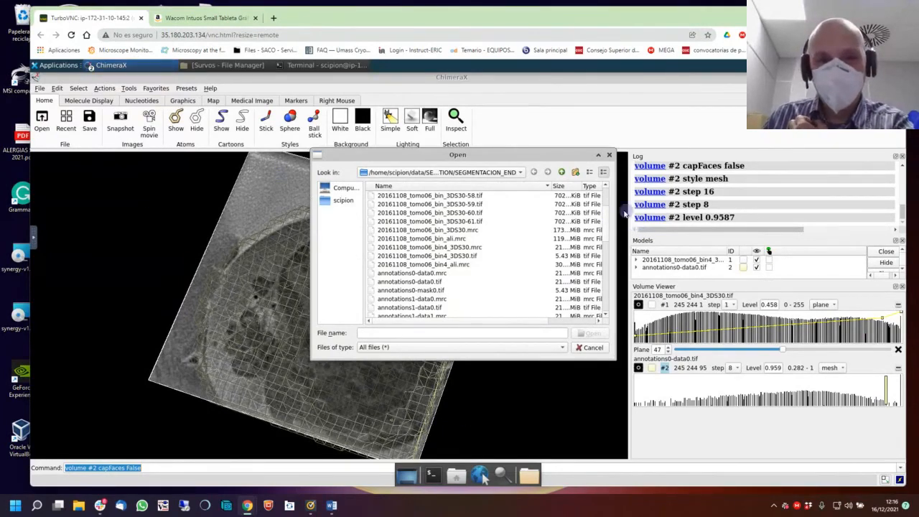
drag(607, 222, 606, 234)
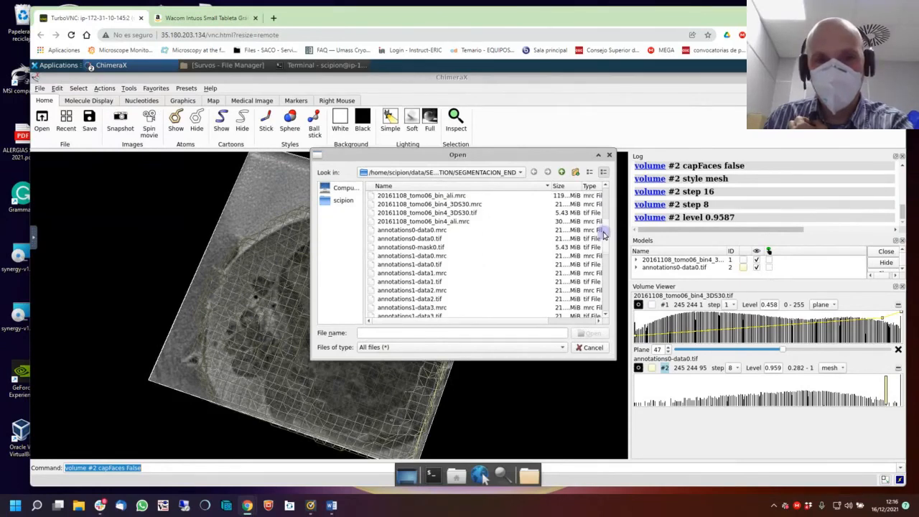
click(415, 256)
click(422, 264)
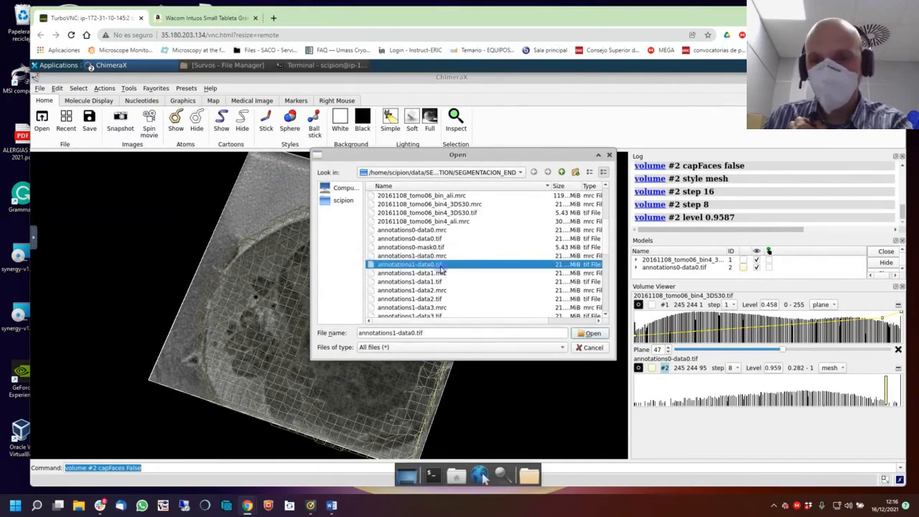
click(589, 333)
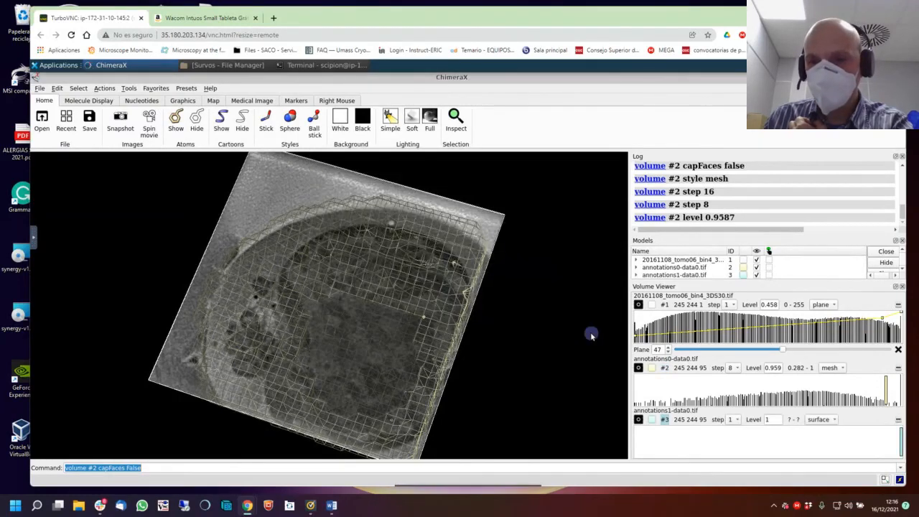
Lower the annotations1-data0.tif surface level to 0.9246 and remove the caps with the command volume #0-10 capFaces False.
drag(901, 443, 881, 435)
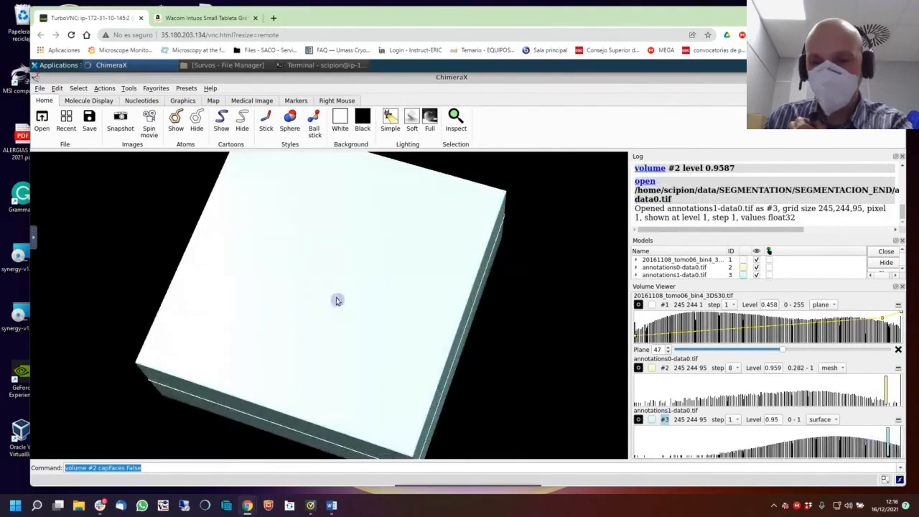
click(96, 467)
key(BackSpace)
text(2)
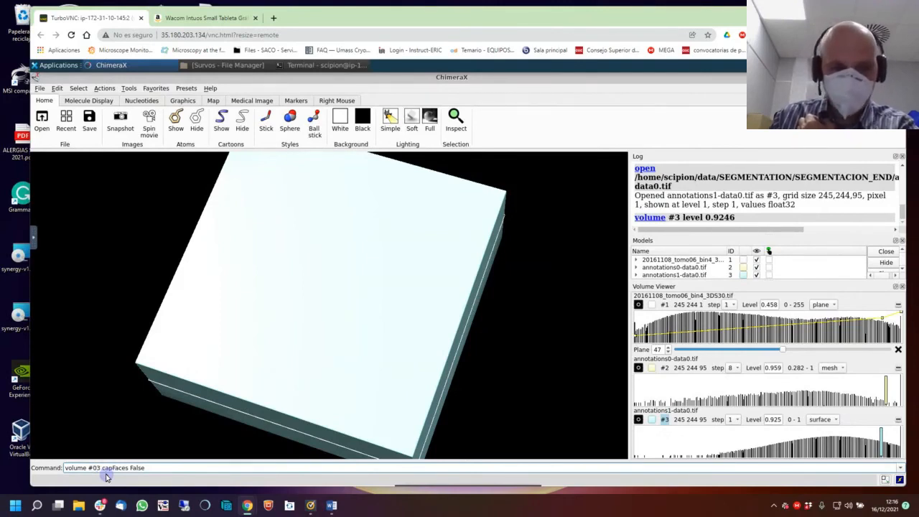
text(-)
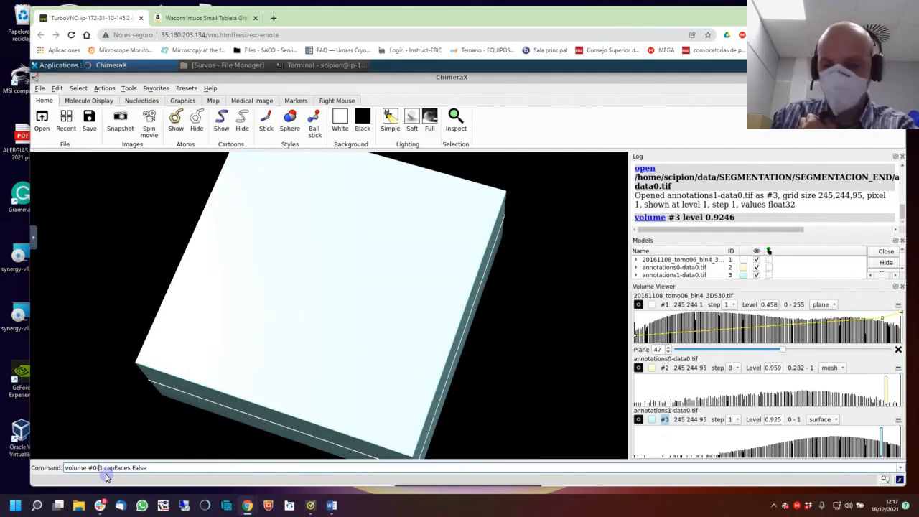
text(10)
key(Return)
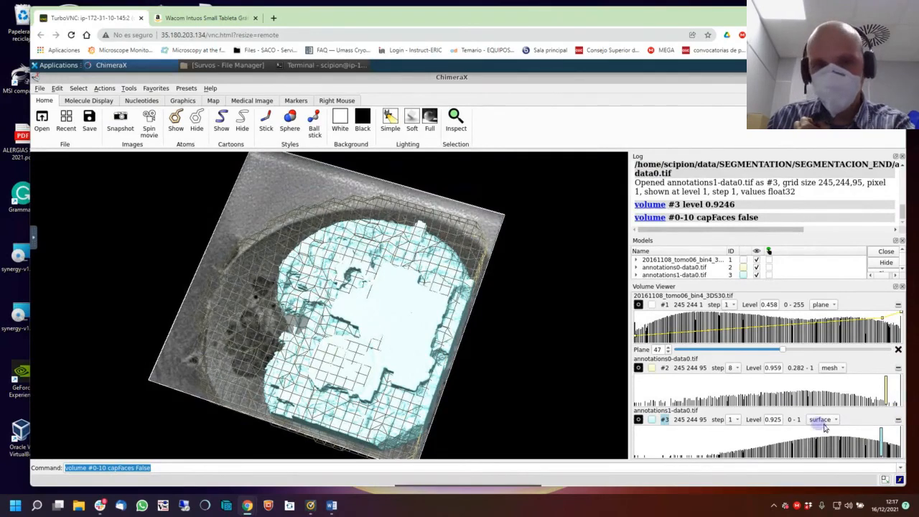
Color the annotations1-data0.tif surface blue (#0000ff).
click(652, 420)
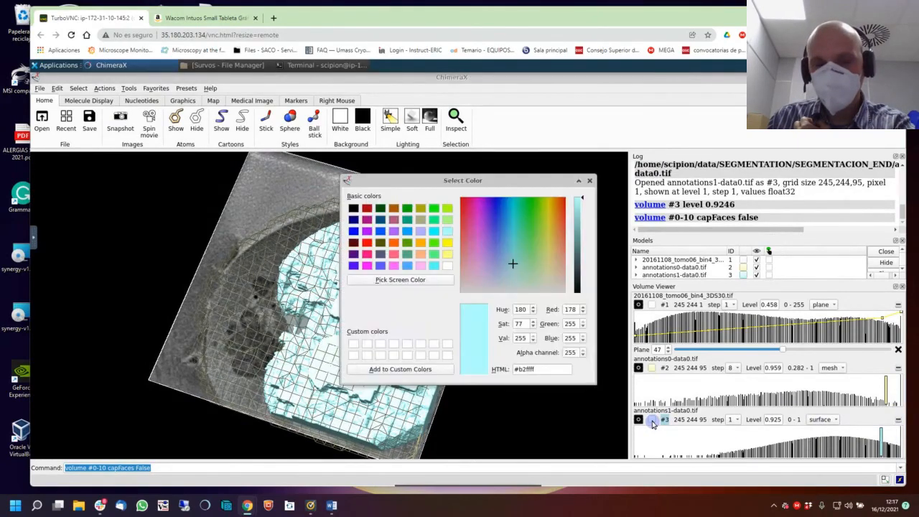
click(353, 231)
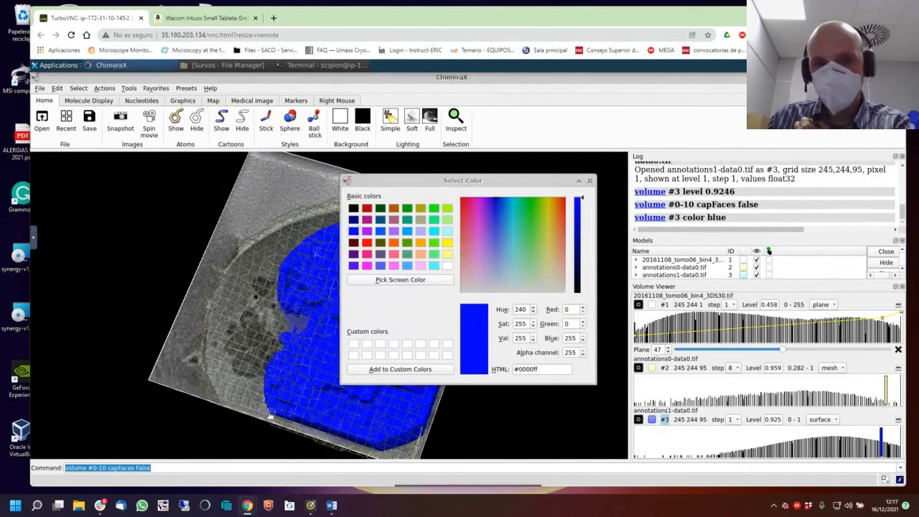
click(590, 180)
Set the annotations1-data0.tif surface to step 4 and raise its level to 0.9902.
mouse_move(525, 222)
mouse_down()
mouse_move(394, 311)
mouse_move(395, 295)
mouse_move(434, 300)
mouse_move(328, 339)
mouse_move(378, 305)
mouse_up()
click(733, 420)
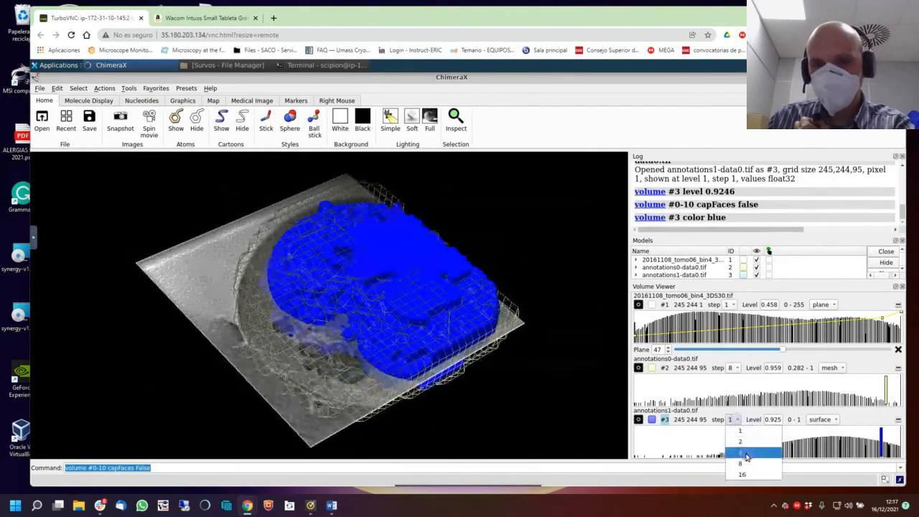
click(741, 452)
drag(874, 448, 897, 444)
mouse_move(408, 375)
mouse_down()
mouse_move(325, 368)
mouse_move(345, 323)
mouse_move(327, 309)
mouse_move(378, 308)
mouse_move(276, 373)
mouse_move(303, 378)
mouse_up()
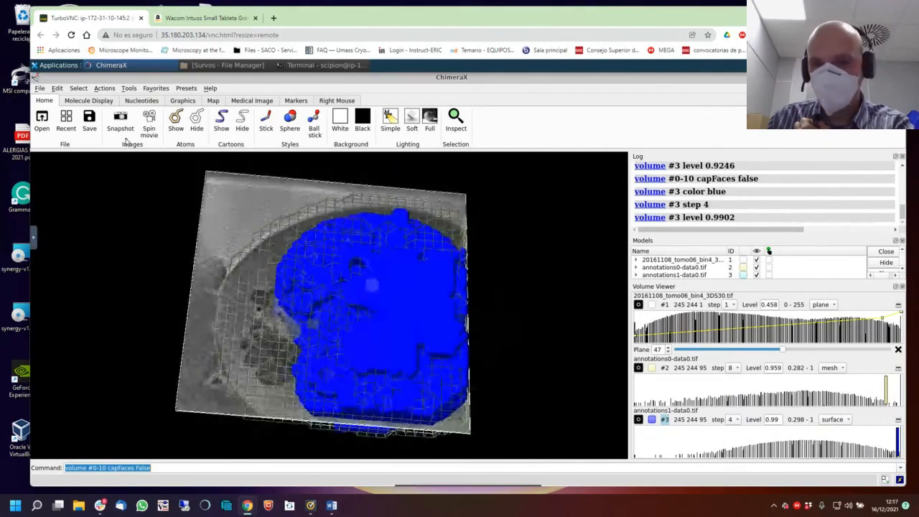
Open the annotation volume annotations1-data2.tif from the SEGMENTACION_END folder.
click(42, 119)
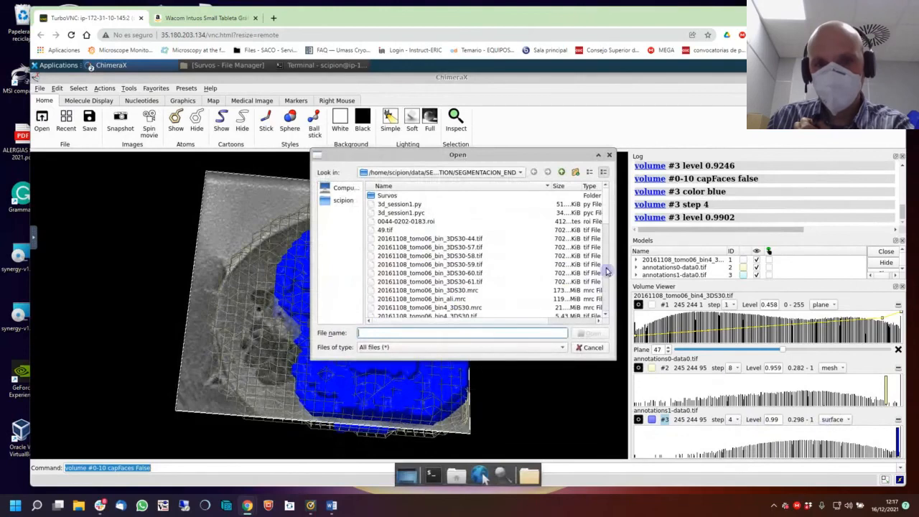
drag(608, 220, 607, 256)
click(429, 274)
click(587, 335)
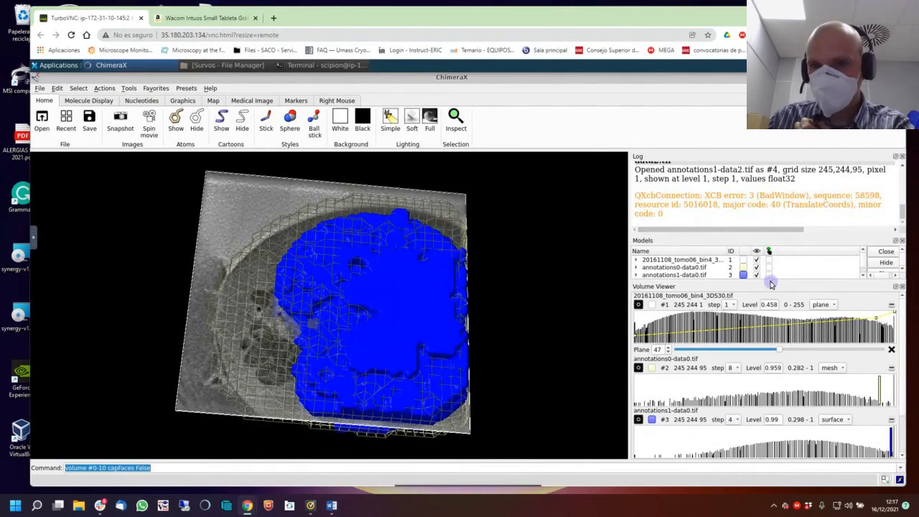
Run volume #0-10 capFaces False again and lower the annotations1-data2.tif surface level to 0.8231.
scroll(864, 275, down, 1)
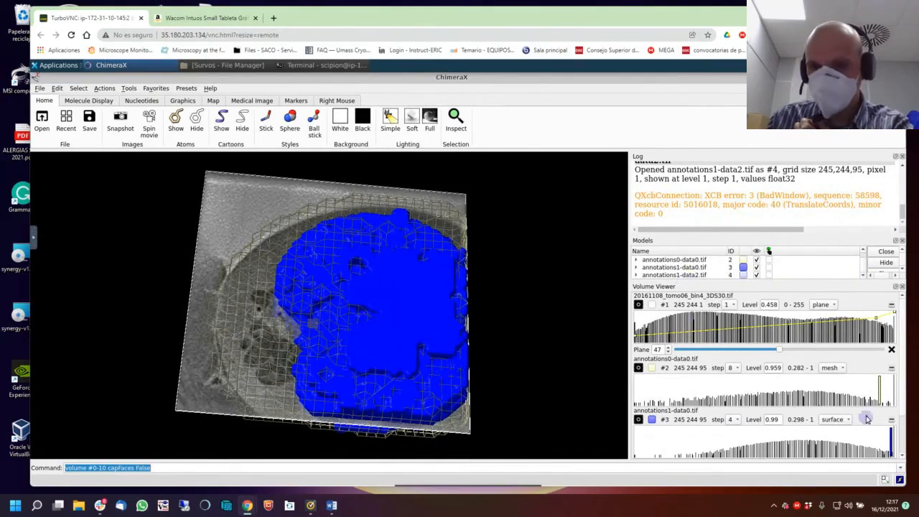
scroll(901, 420, down, 1)
scroll(901, 419, down, 1)
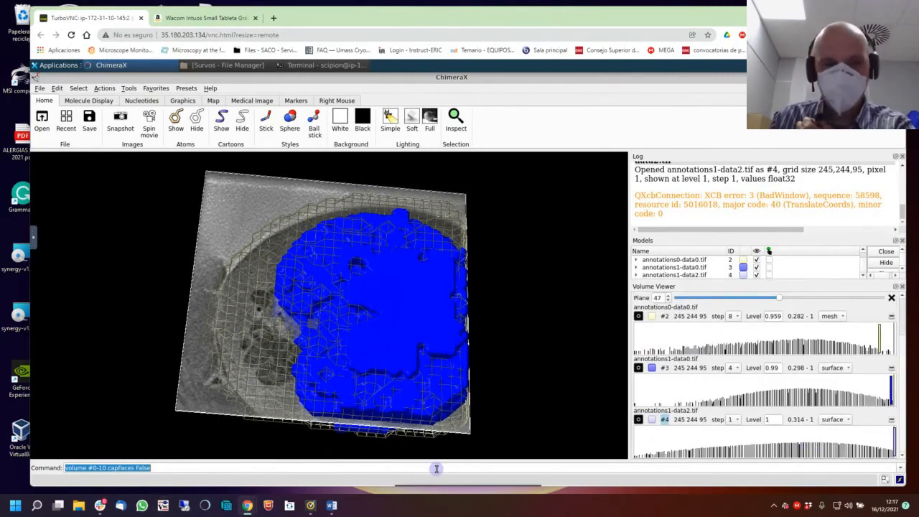
click(160, 468)
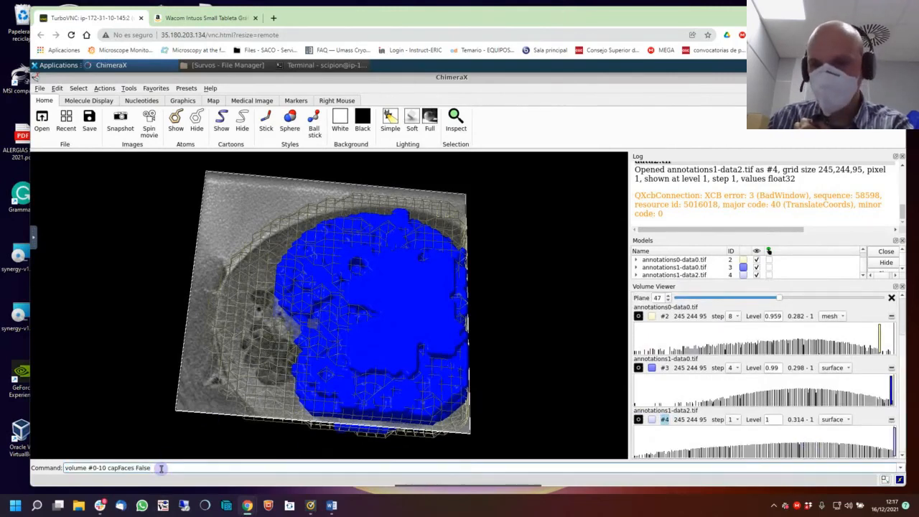
key(Return)
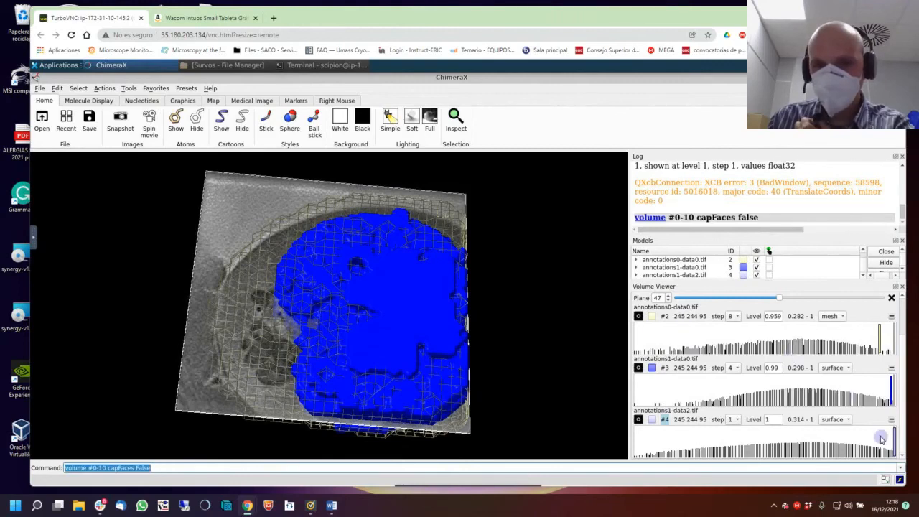
mouse_move(895, 440)
mouse_down()
mouse_move(790, 446)
mouse_move(810, 450)
mouse_move(855, 442)
mouse_move(678, 443)
mouse_move(827, 452)
mouse_up()
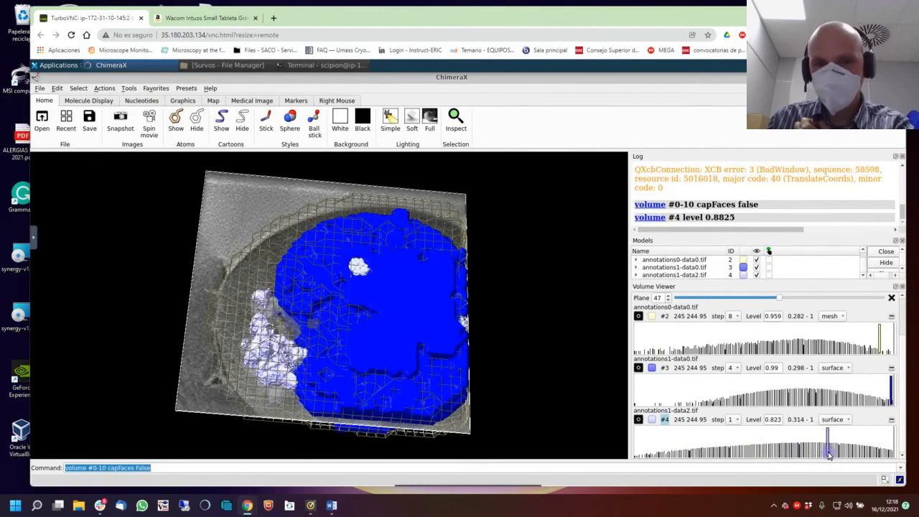
Color the annotations1-data2.tif surface dark red (#aa0000) after trying purple (#aa00ff).
click(652, 420)
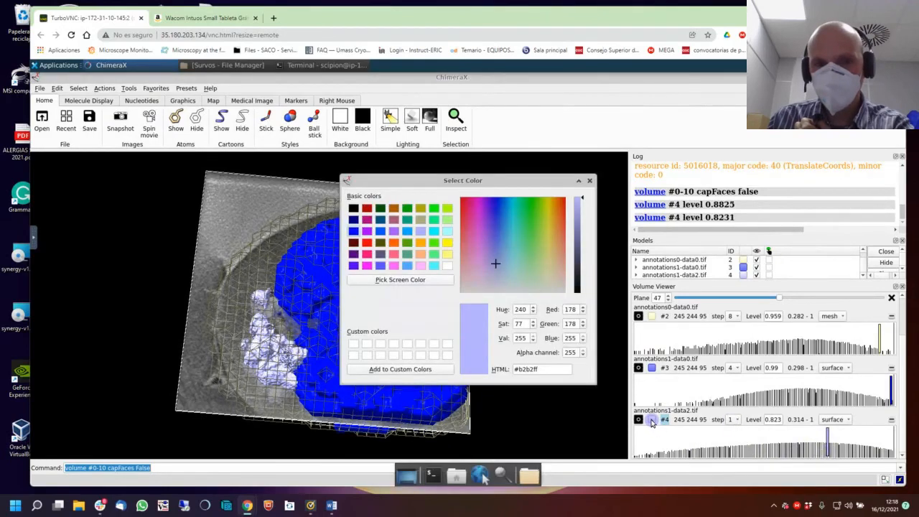
click(367, 242)
click(367, 230)
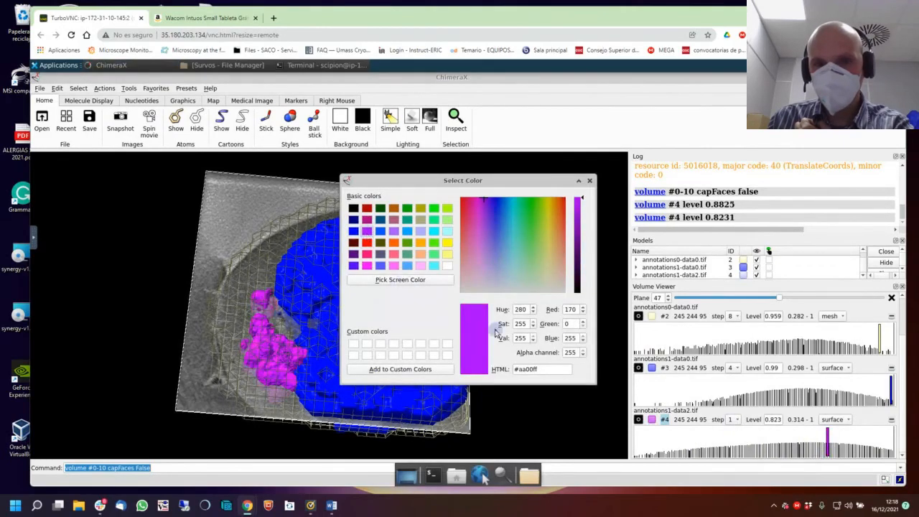
click(367, 208)
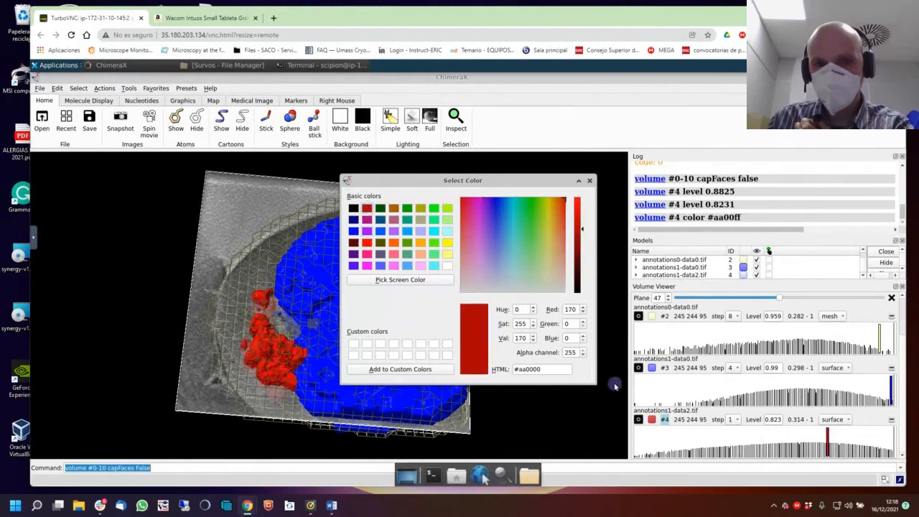
click(589, 180)
drag(404, 330, 388, 346)
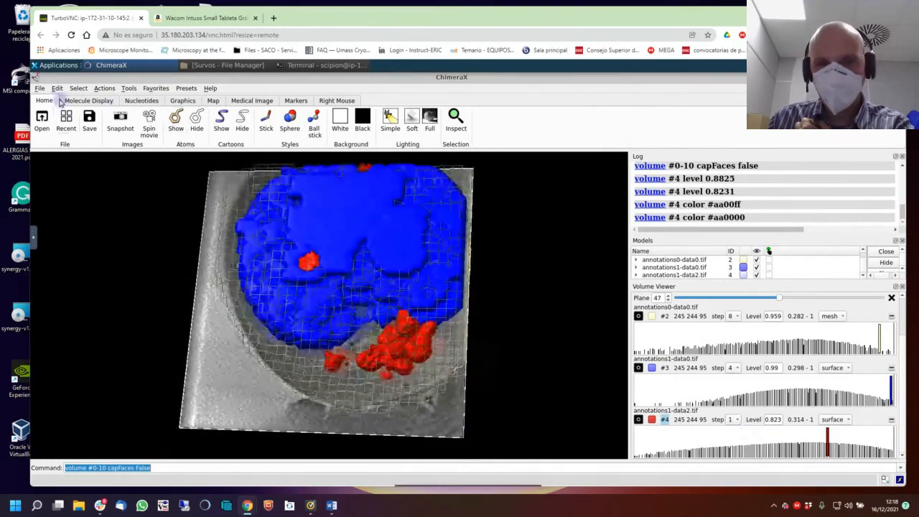
Open the annotation volume annotations1-data3.tif and move its surface level to 1.041.
click(42, 120)
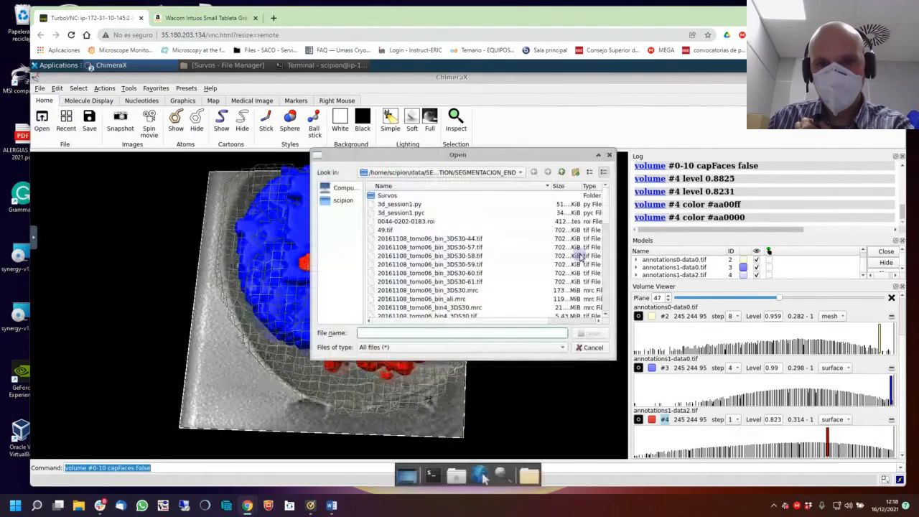
drag(605, 214, 599, 259)
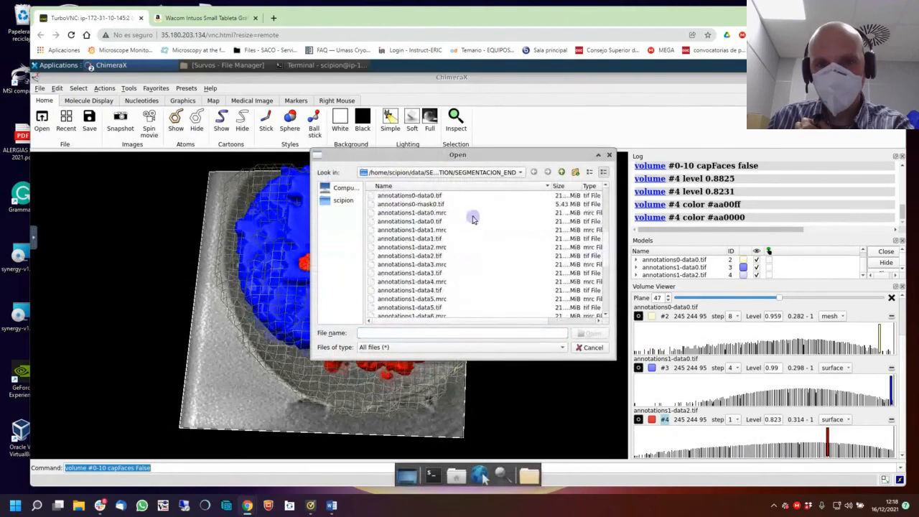
click(432, 275)
click(591, 333)
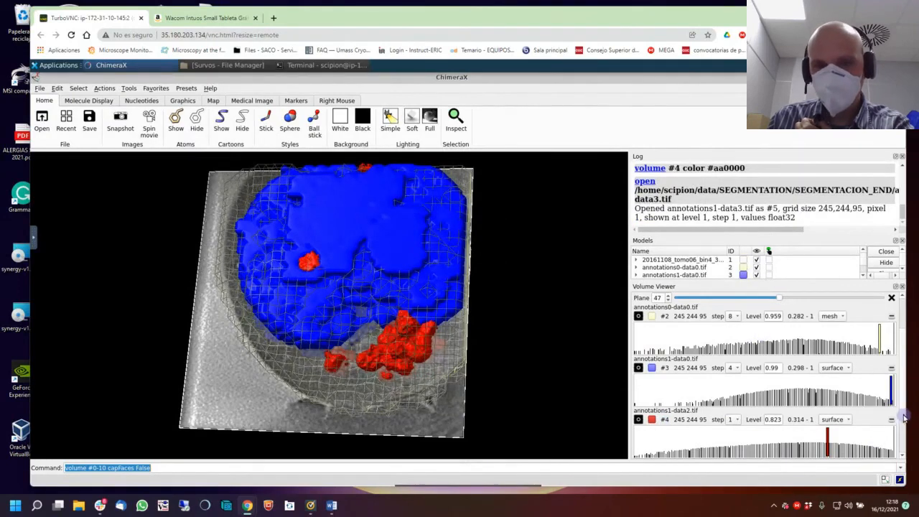
scroll(900, 457, down, 1)
mouse_move(763, 439)
mouse_down()
mouse_move(750, 441)
mouse_move(779, 440)
mouse_move(769, 441)
mouse_up()
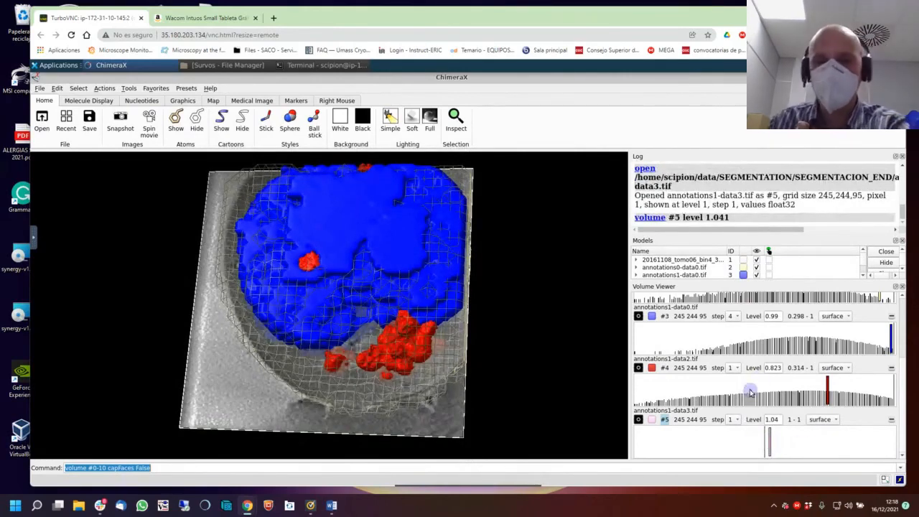
click(42, 118)
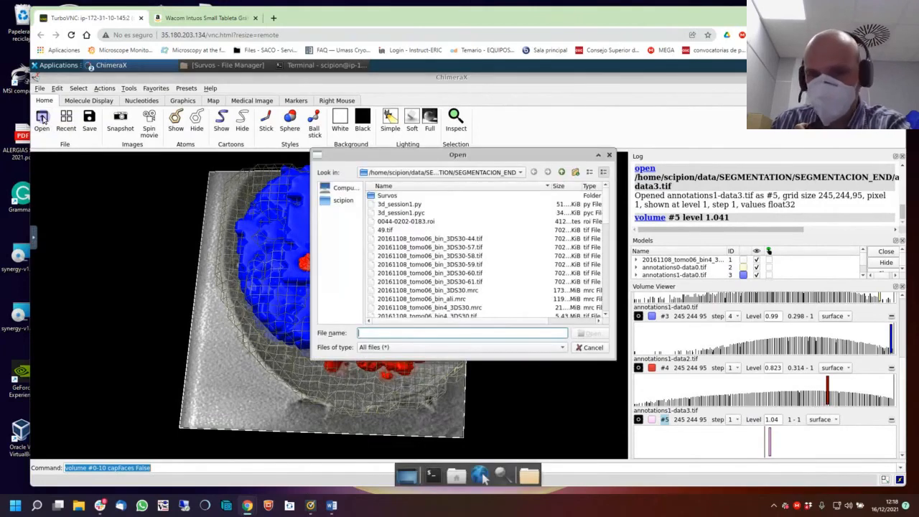
scroll(601, 229, down, 3)
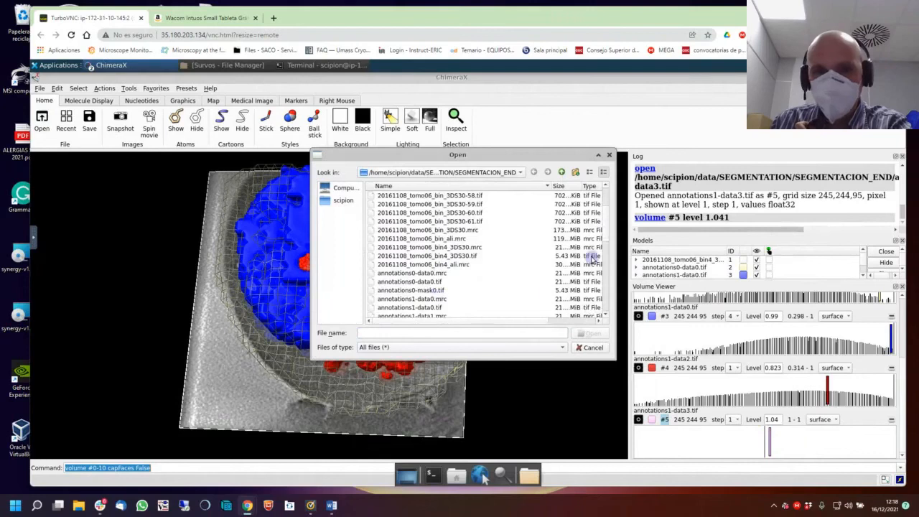
drag(605, 235, 607, 263)
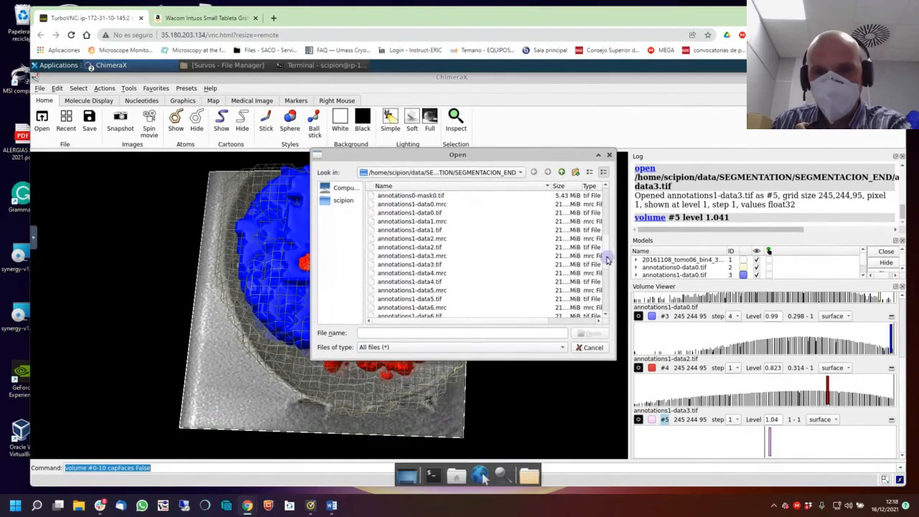
click(415, 282)
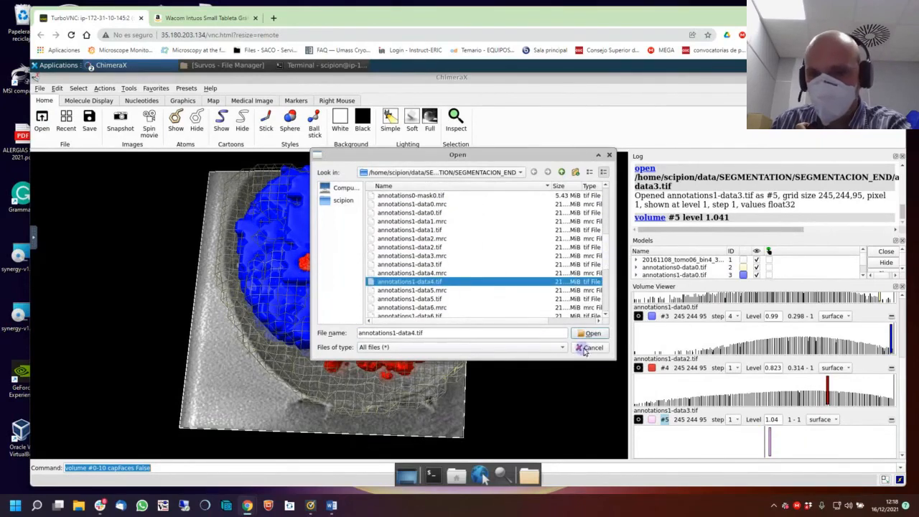
click(429, 266)
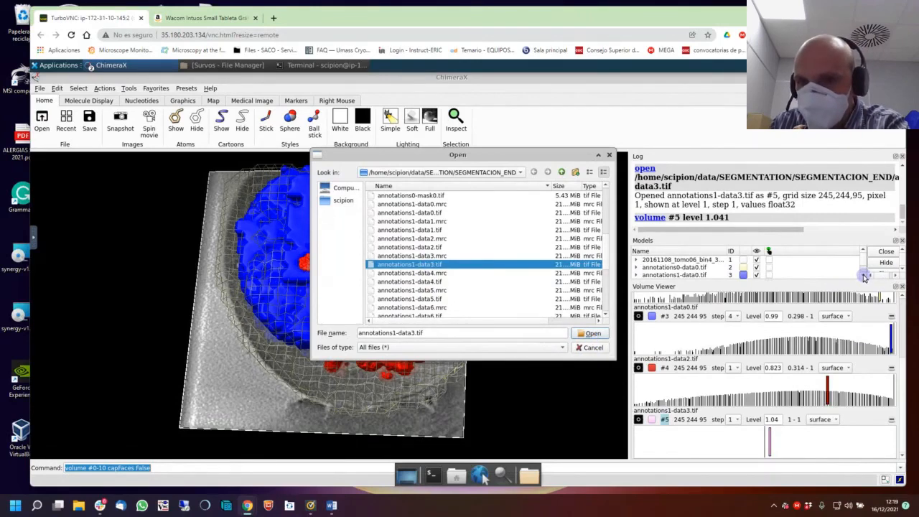
click(595, 347)
click(863, 275)
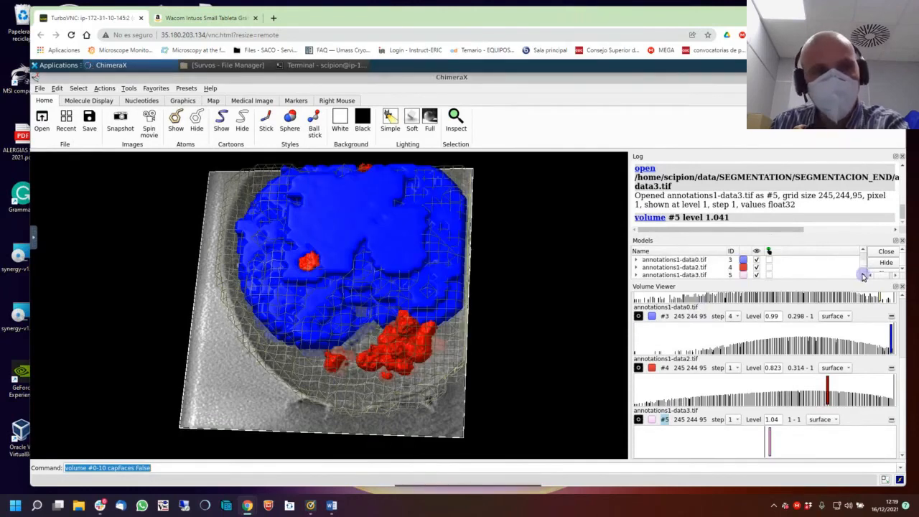
Open the annotation volume annotations1-data4.tif from the SEGMENTACION_END folder.
click(41, 120)
drag(606, 214, 603, 267)
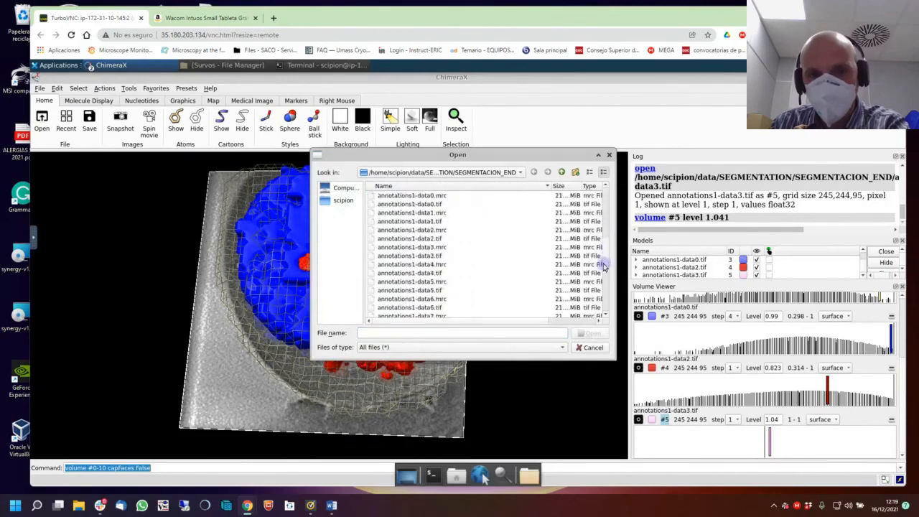
click(426, 274)
click(587, 334)
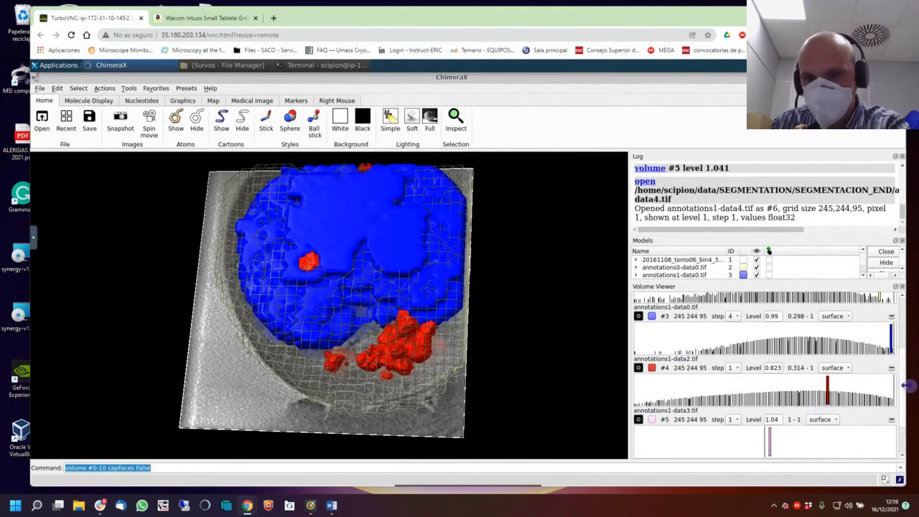
Run volume #0-10 capFaces False to uncap annotations1-data4.tif and raise its surface level to 0.8912.
mouse_move(901, 395)
mouse_down()
mouse_move(903, 464)
mouse_move(816, 441)
mouse_up()
click(169, 468)
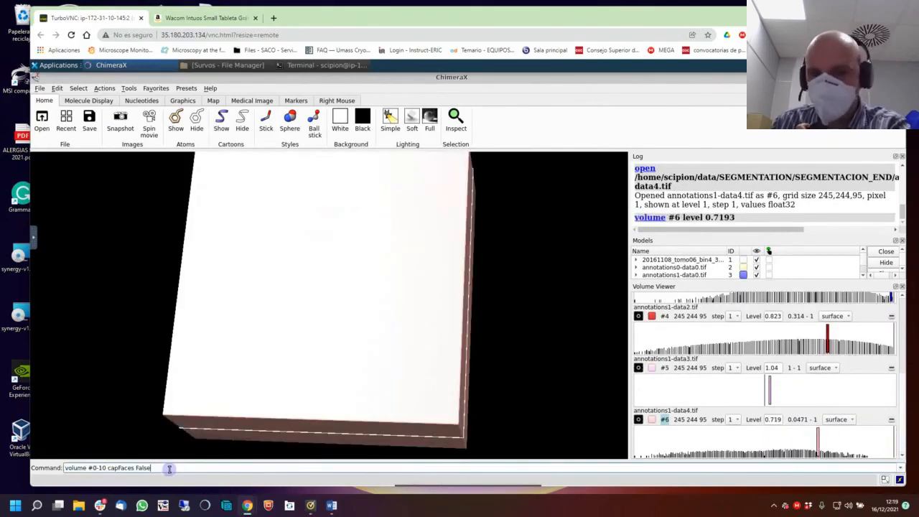
key(Return)
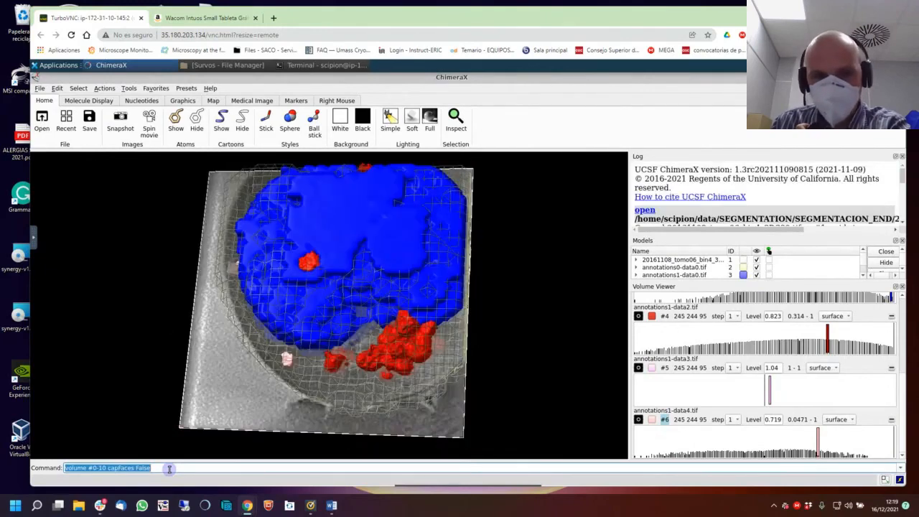
mouse_move(819, 445)
mouse_down()
mouse_move(890, 449)
mouse_move(688, 468)
mouse_move(906, 471)
mouse_move(849, 475)
mouse_move(866, 474)
mouse_up()
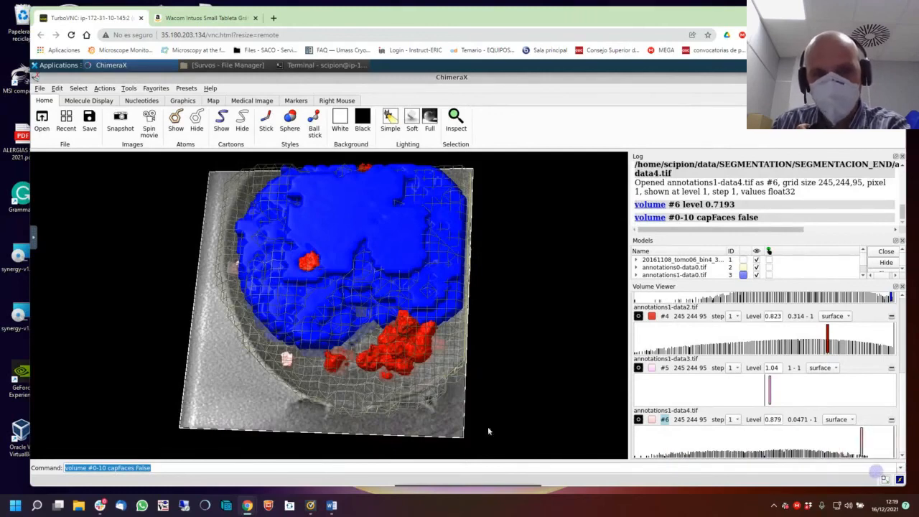
Color the annotations1-data4.tif surface white (#ffffff).
mouse_move(308, 365)
mouse_down()
mouse_move(359, 321)
mouse_move(282, 321)
mouse_move(294, 344)
mouse_up()
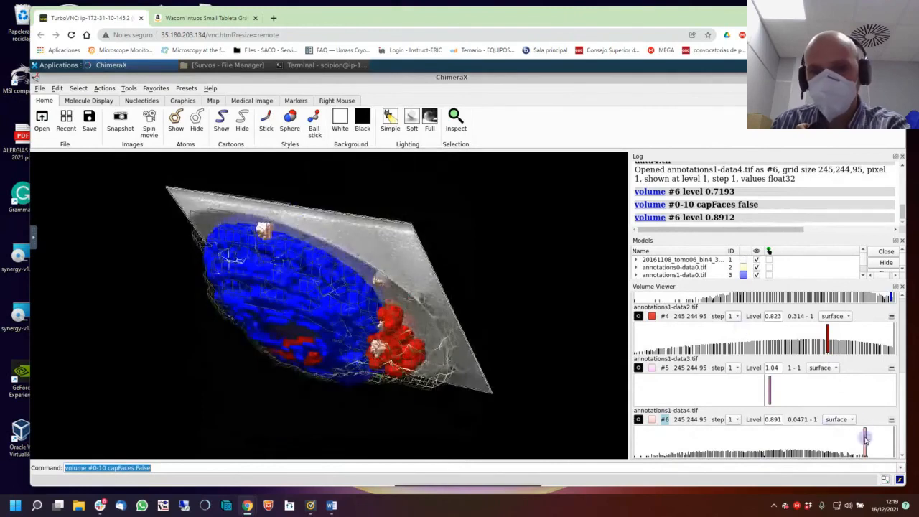
click(652, 419)
click(447, 265)
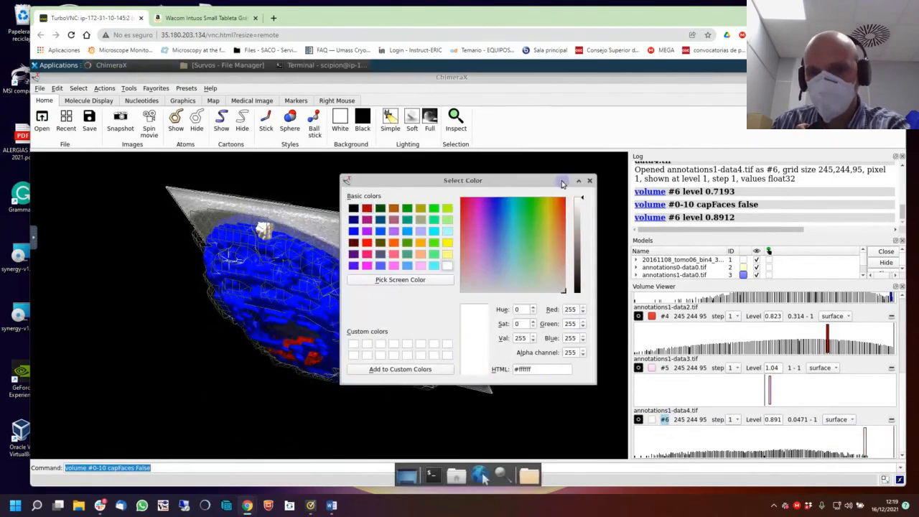
click(590, 181)
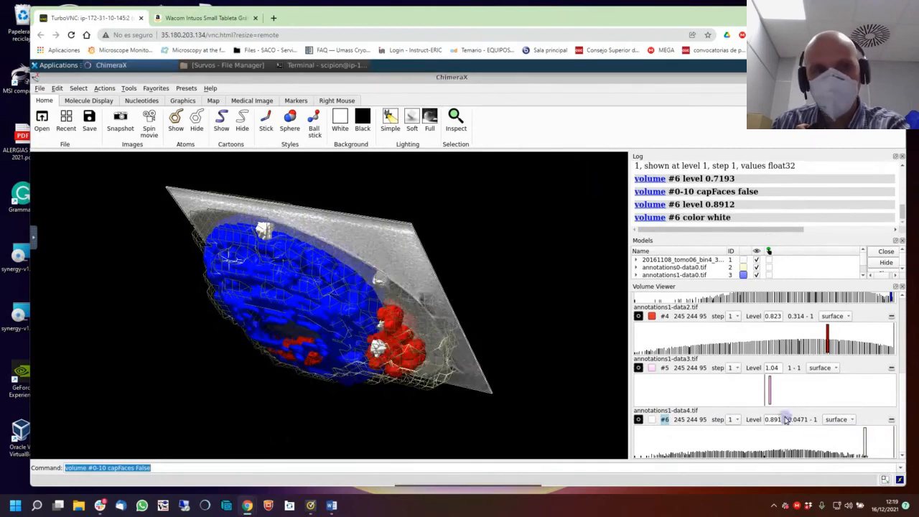
drag(328, 324, 436, 251)
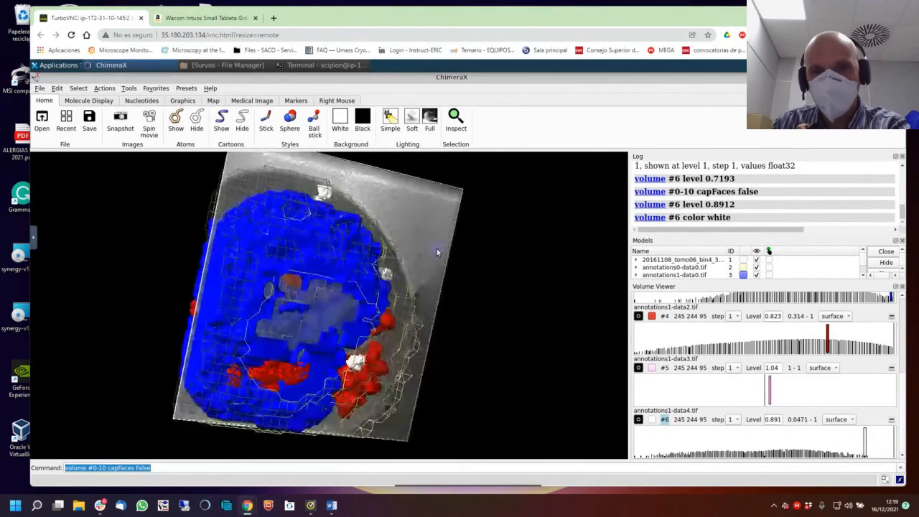
click(41, 119)
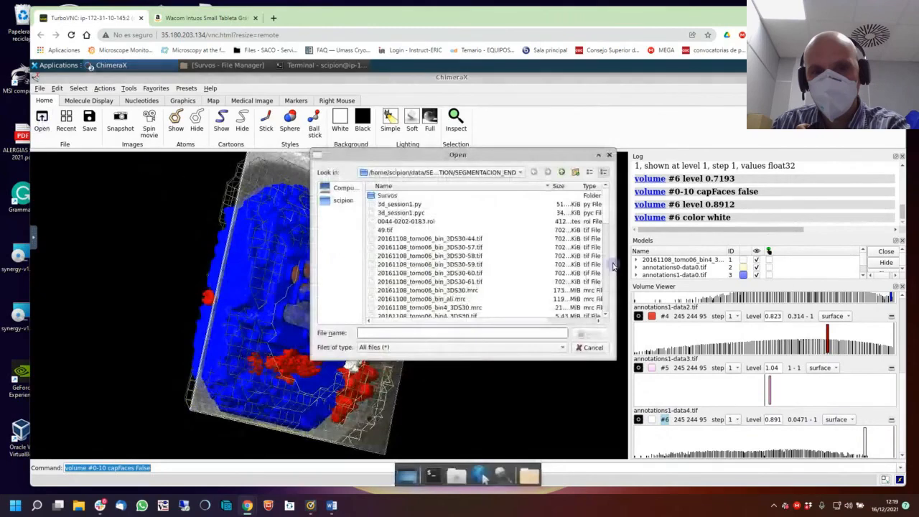
scroll(614, 265, down, 5)
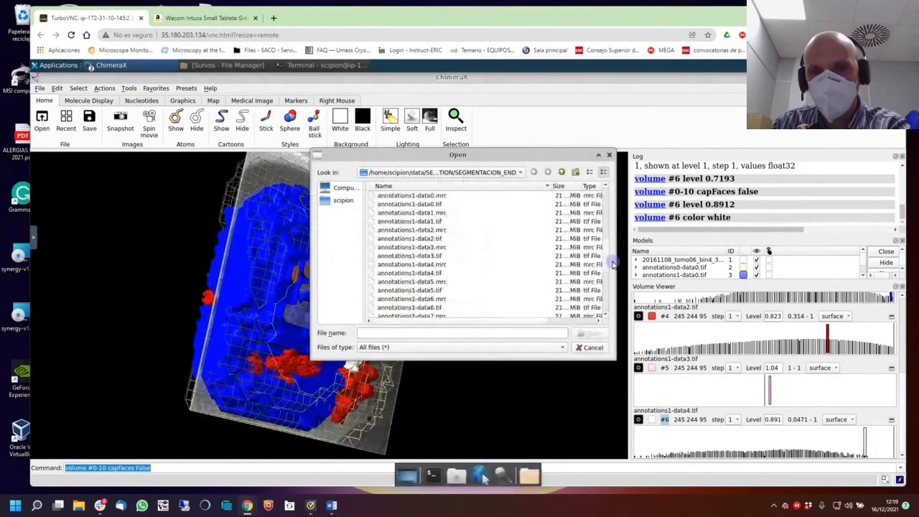
scroll(610, 264, down, 1)
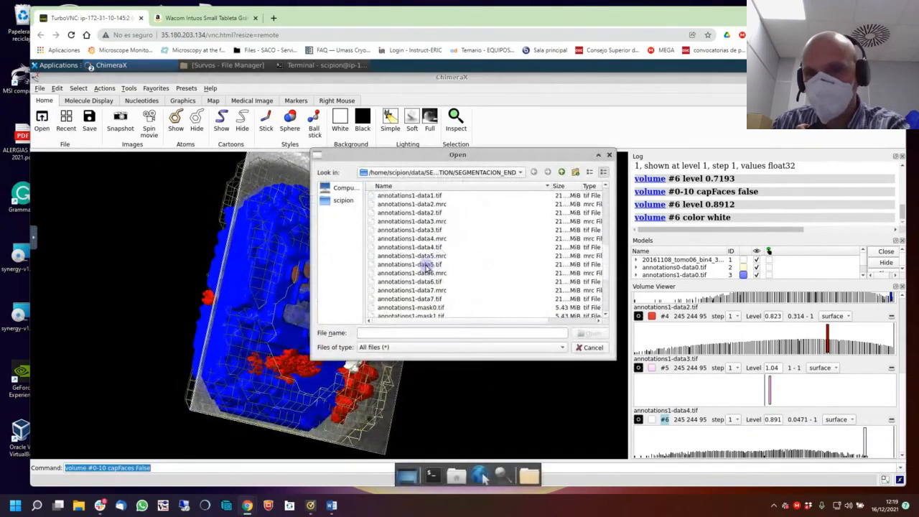
click(426, 266)
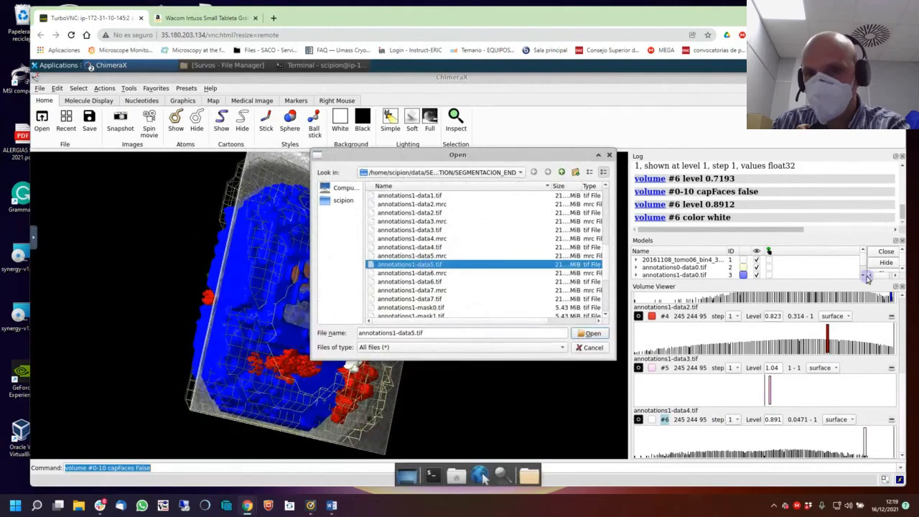
click(590, 334)
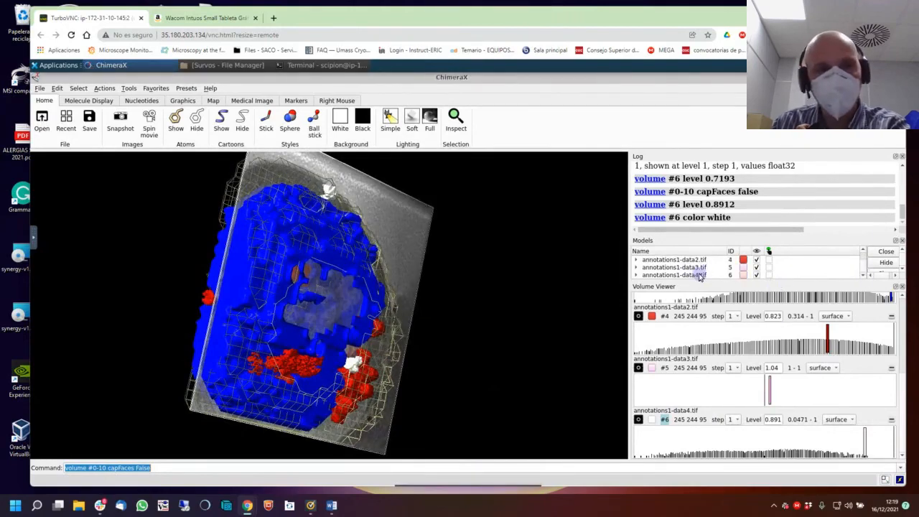
Open the annotation volume annotations1-data5.tif from the SEGMENTACION_END folder.
click(41, 121)
drag(607, 220, 614, 277)
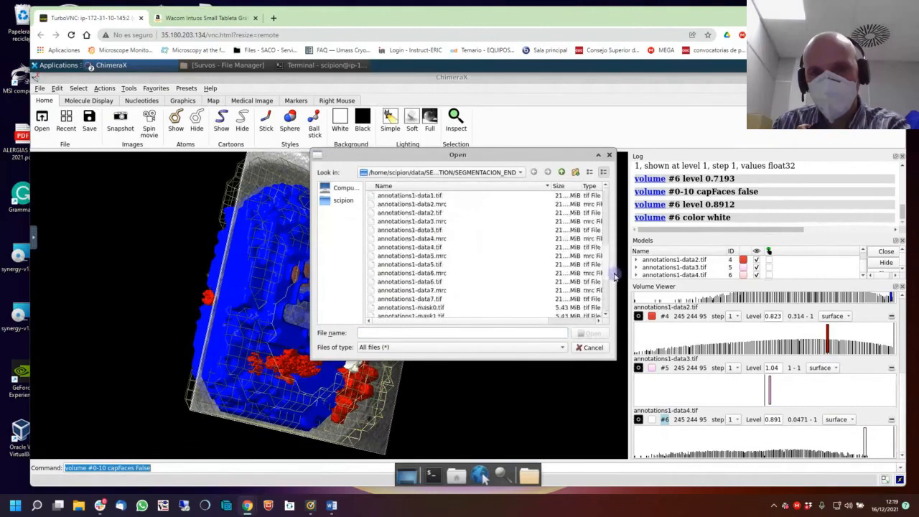
click(424, 265)
click(590, 335)
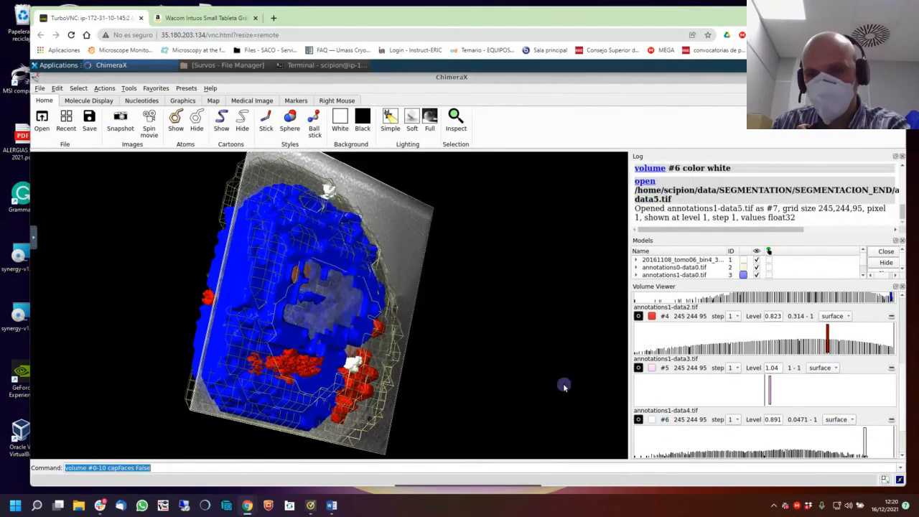
Run volume #0-10 capFaces False to uncap annotations1-data5.tif and set its surface level to 0.7858.
mouse_move(903, 407)
mouse_down()
mouse_move(901, 445)
mouse_move(760, 446)
mouse_up()
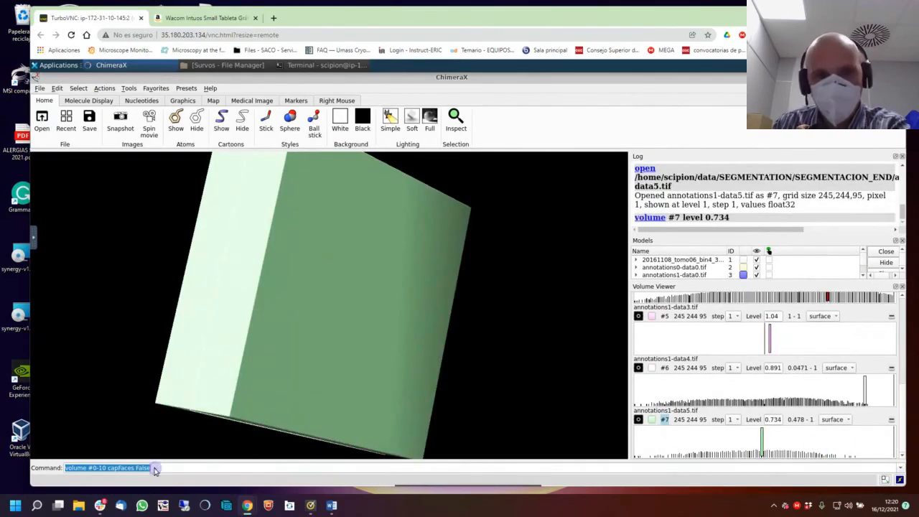
click(185, 468)
key(Return)
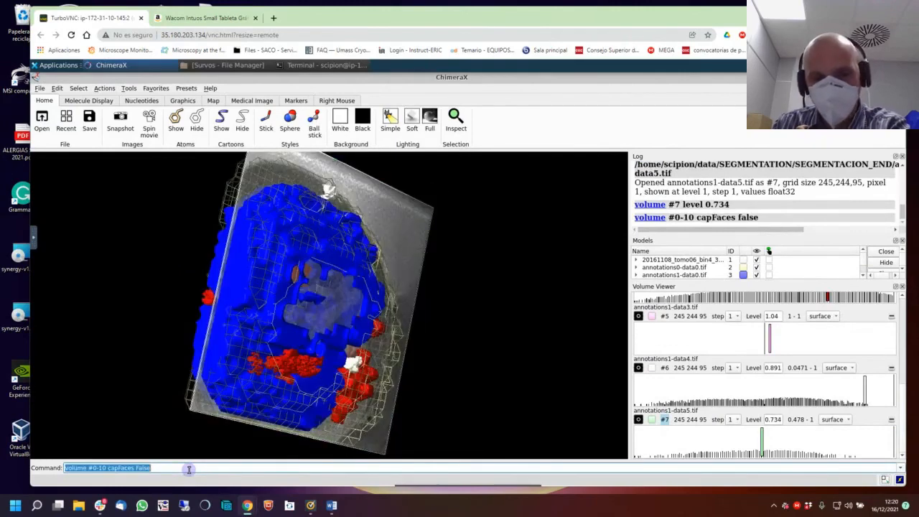
drag(265, 316, 345, 341)
drag(755, 443, 788, 446)
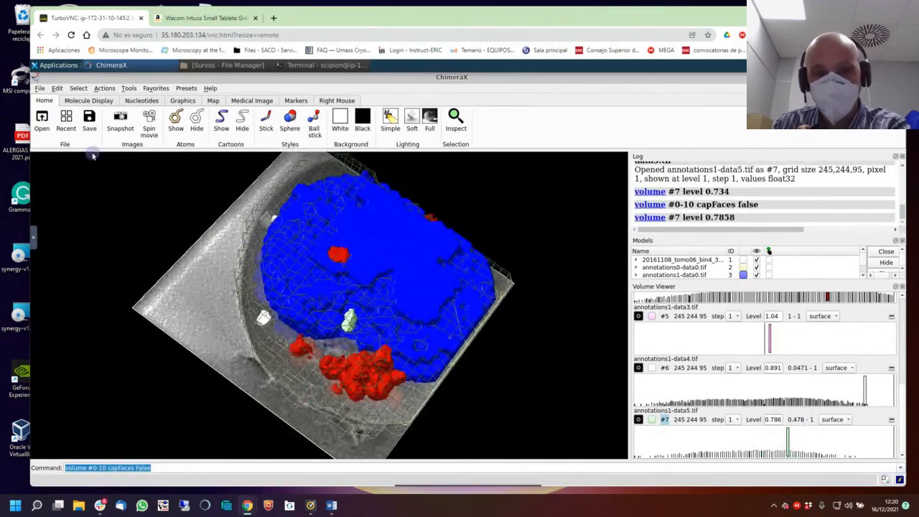
Open the mask volume annotations1-mask6.tif from the SEGMENTACION_END folder.
click(42, 121)
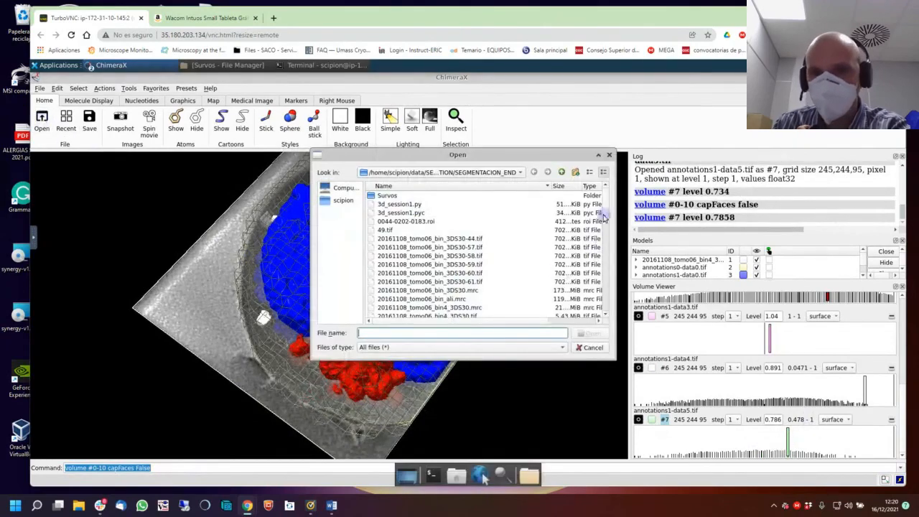
drag(605, 215, 607, 286)
scroll(606, 286, down, 1)
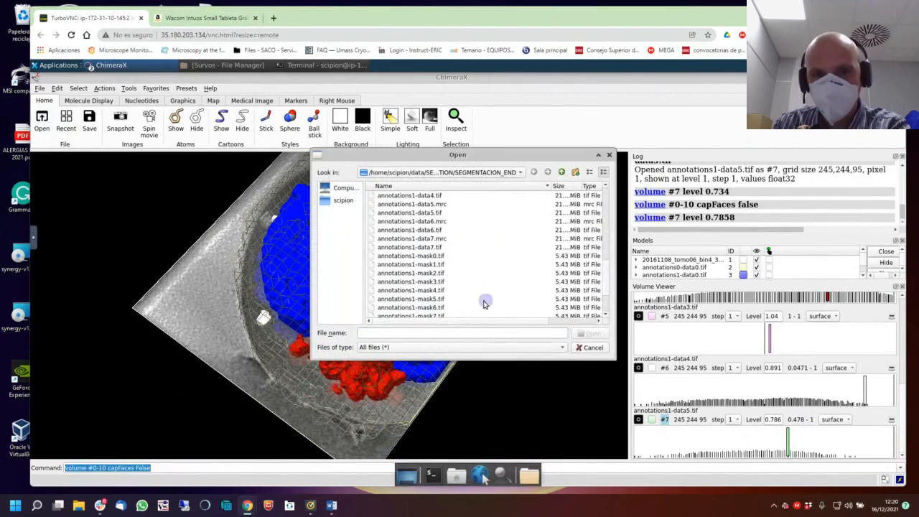
click(438, 308)
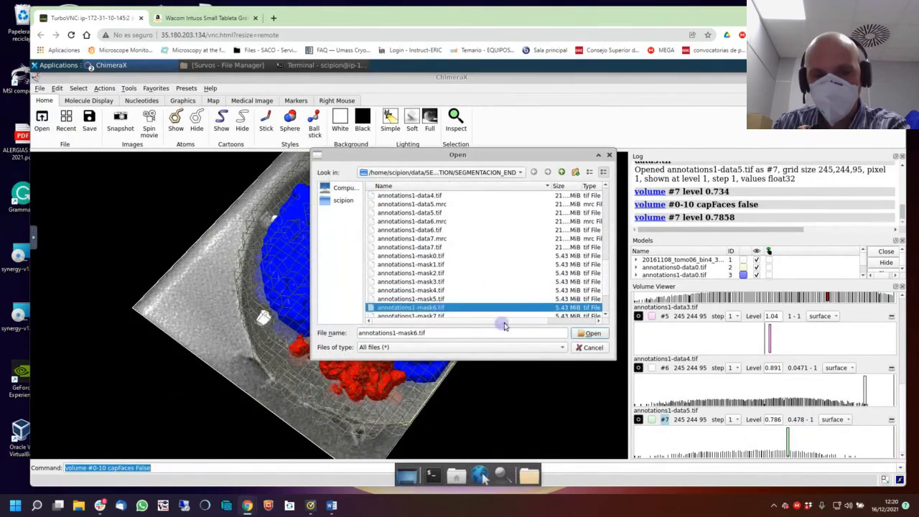
click(602, 336)
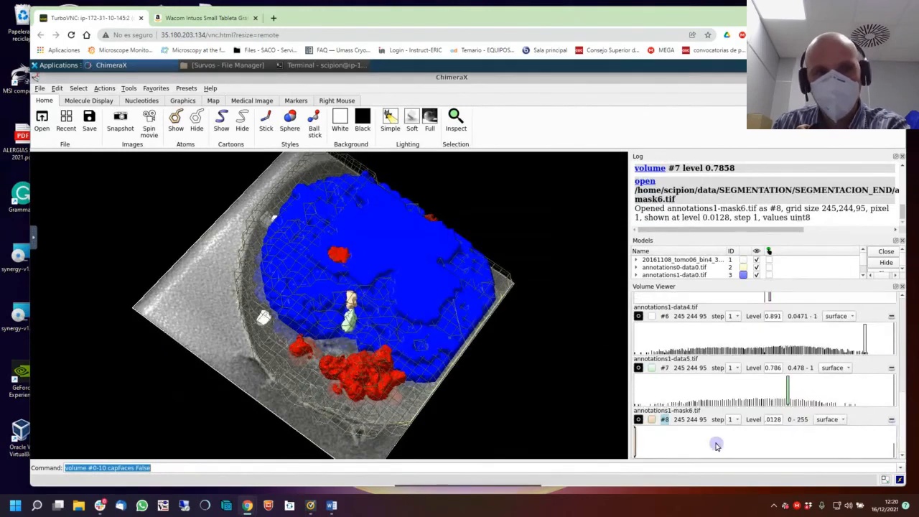
Open the annotation volume annotations1-data7.tif from the SEGMENTACION_END folder.
click(42, 119)
scroll(589, 251, down, 8)
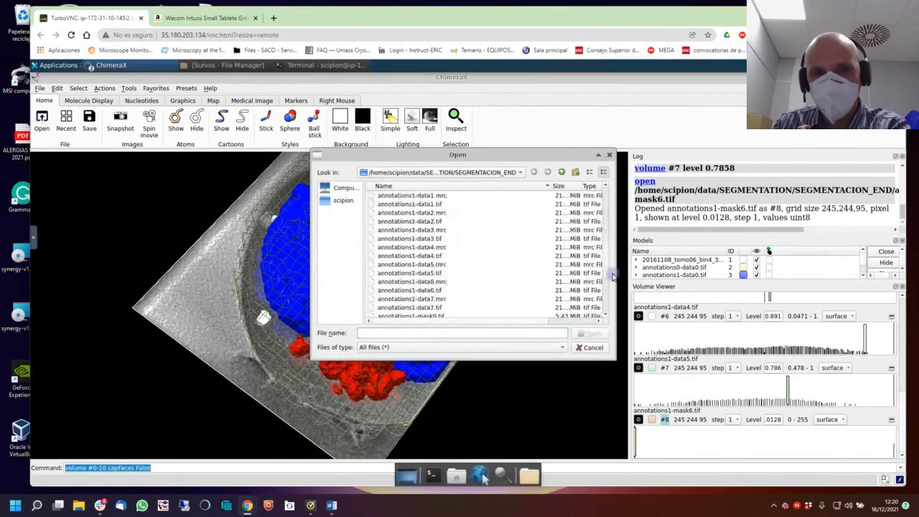
click(421, 239)
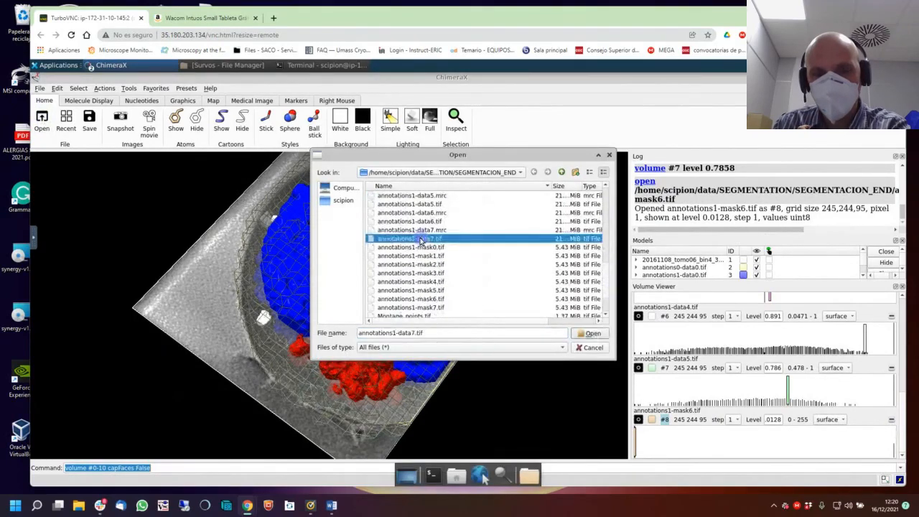
click(588, 334)
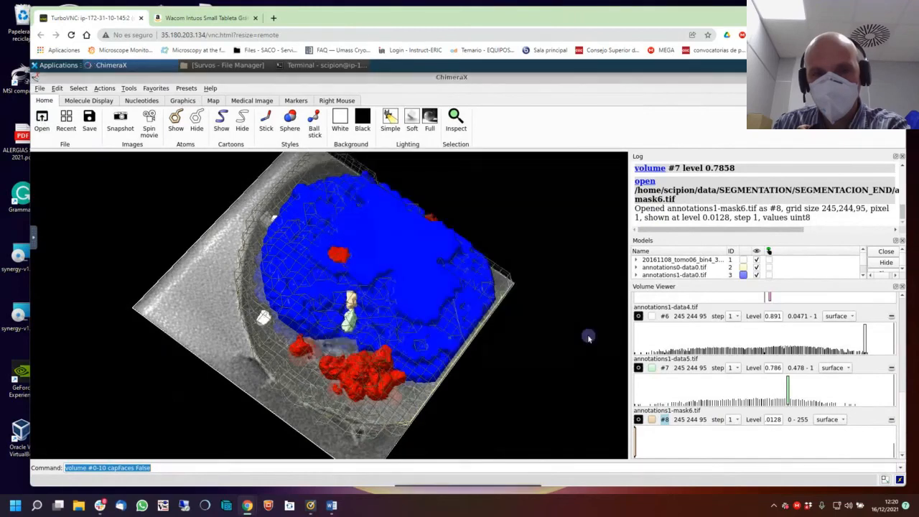
Set the annotations1-data7.tif surface level to 0.7128 and uncap it with volume #0-10 capFaces False.
drag(315, 283, 404, 291)
mouse_move(902, 409)
mouse_down()
mouse_move(901, 445)
mouse_move(819, 445)
mouse_up()
click(181, 465)
key(Return)
drag(309, 391, 361, 388)
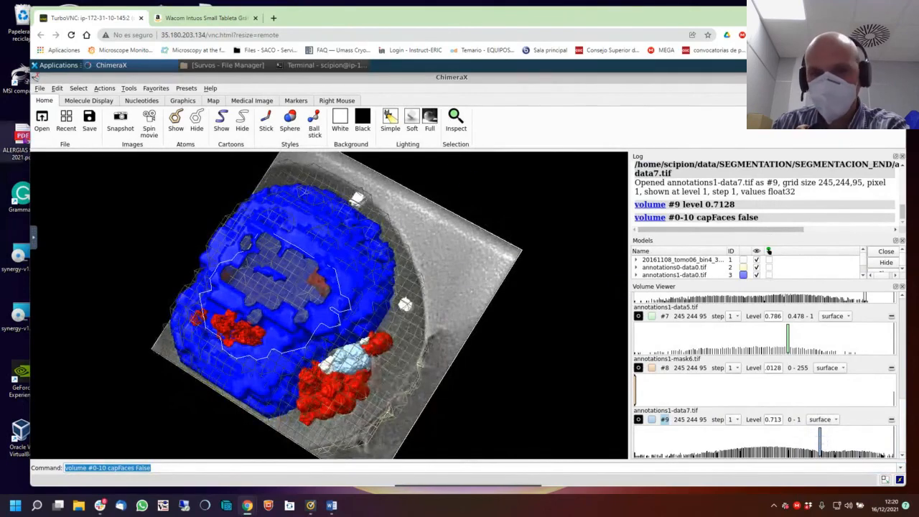
Color the annotations1-data7.tif surface cyan (#00ffff).
click(650, 420)
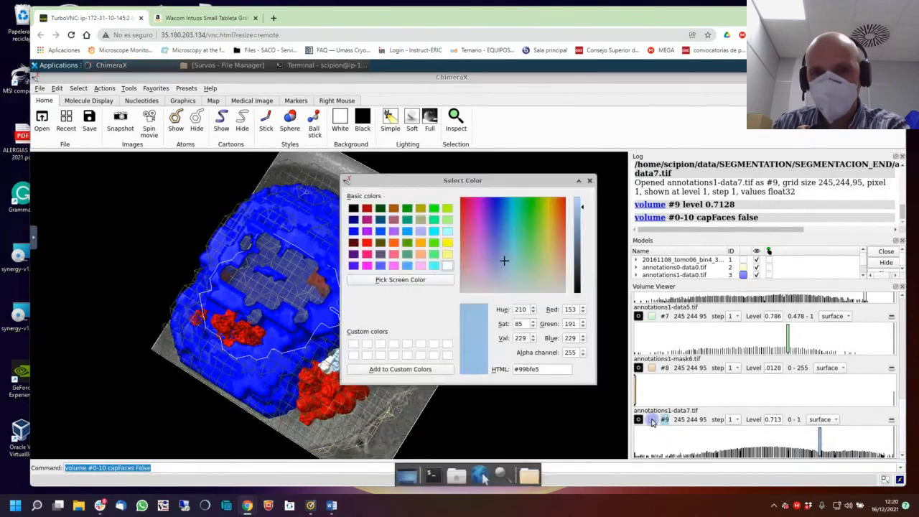
click(435, 232)
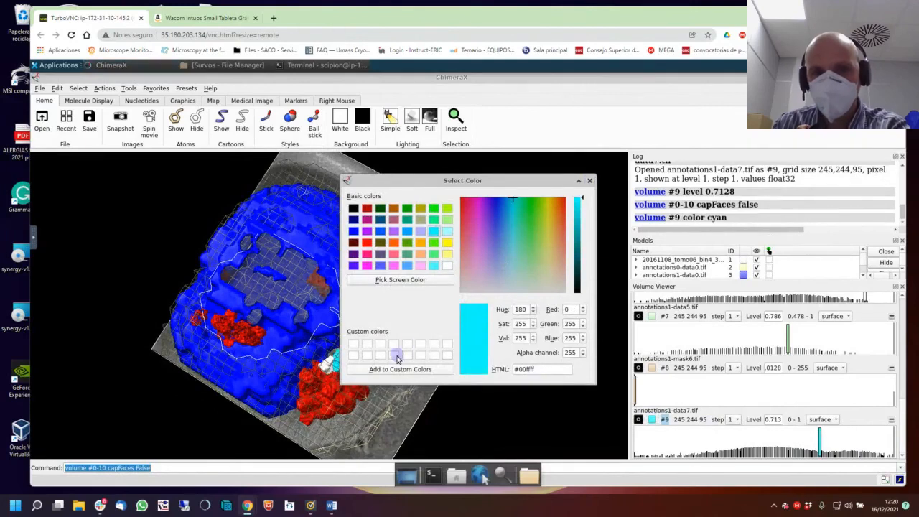
click(590, 182)
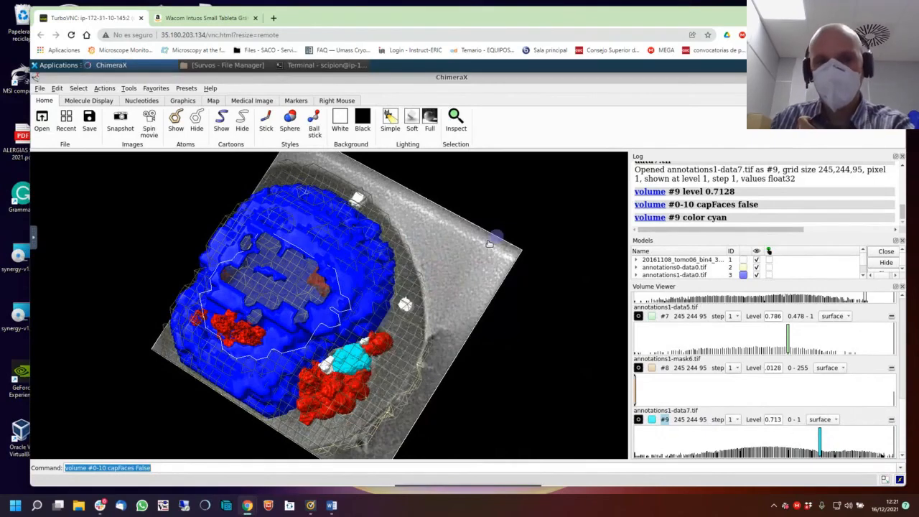
Examine the colored segmentation surfaces from several angles and up close, and review the display settings of the loaded volumes.
drag(488, 244, 262, 363)
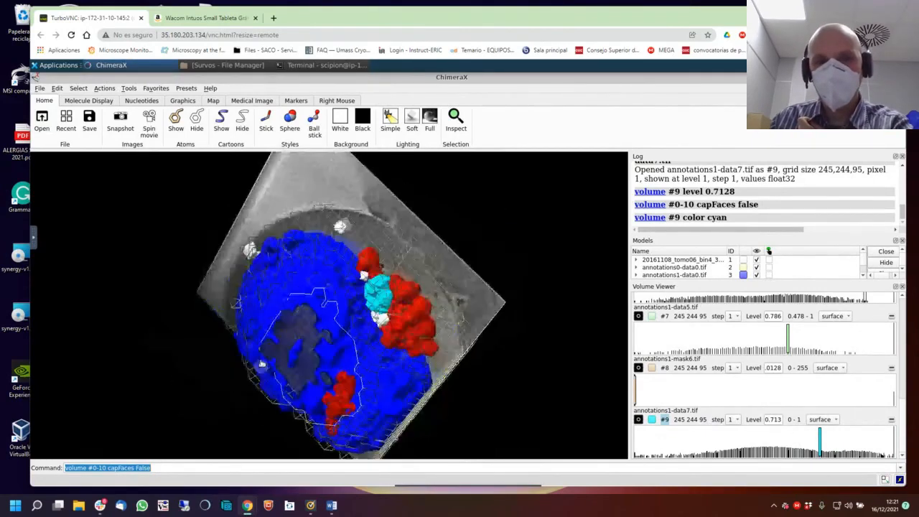
drag(280, 321, 337, 362)
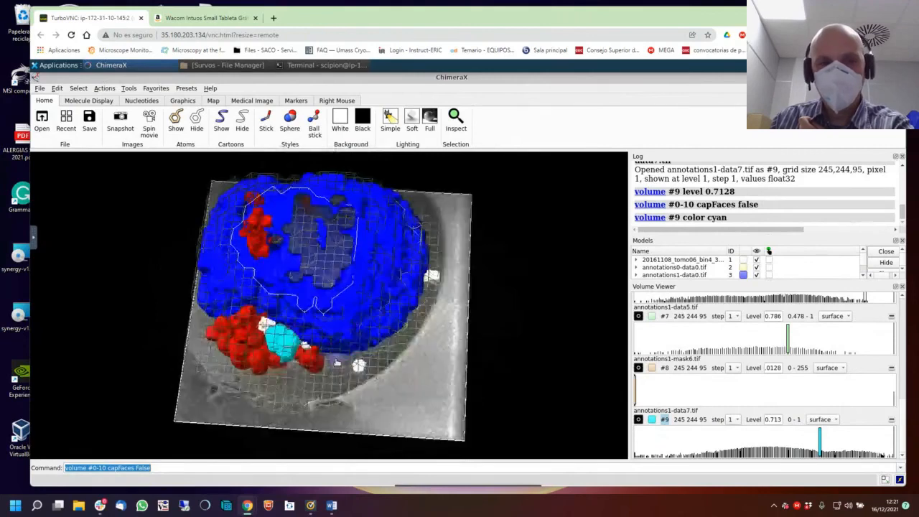
scroll(337, 363, up, 10)
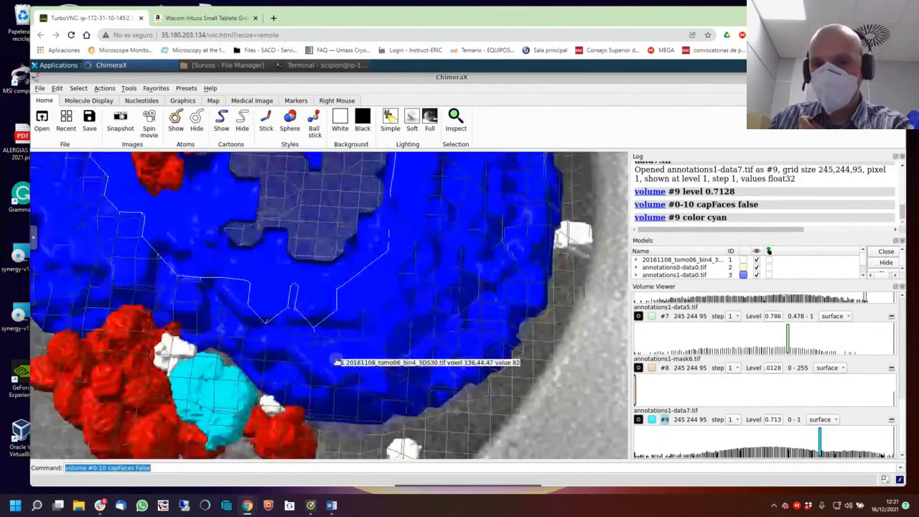
drag(337, 362, 283, 349)
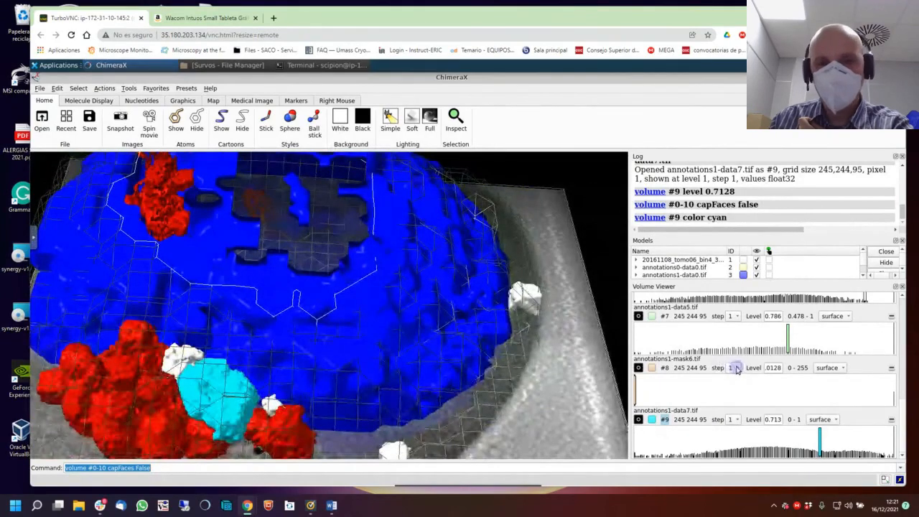
scroll(237, 293, up, 3)
scroll(238, 293, down, 3)
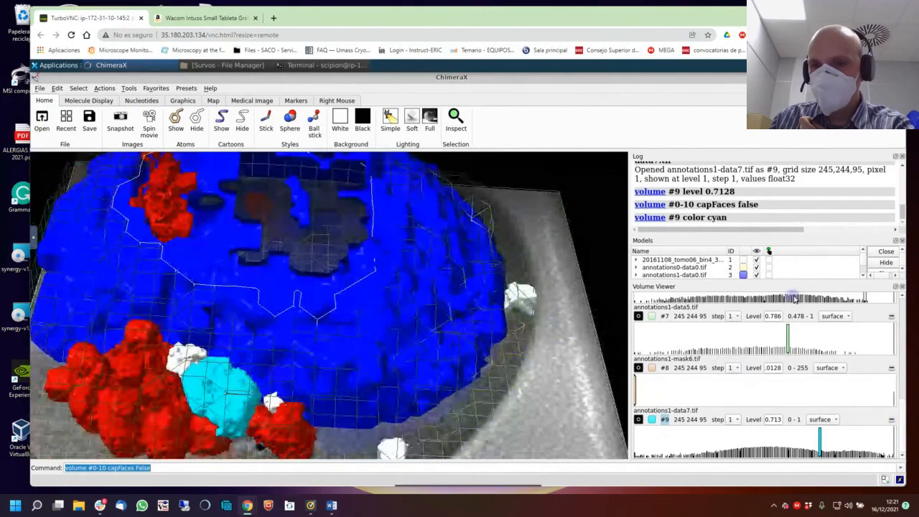
scroll(904, 353, up, 1)
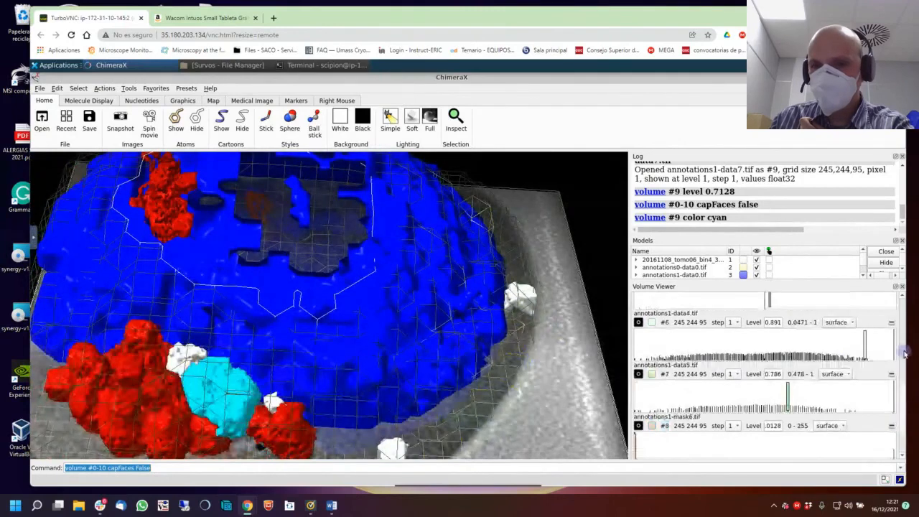
scroll(904, 353, up, 5)
scroll(910, 308, up, 1)
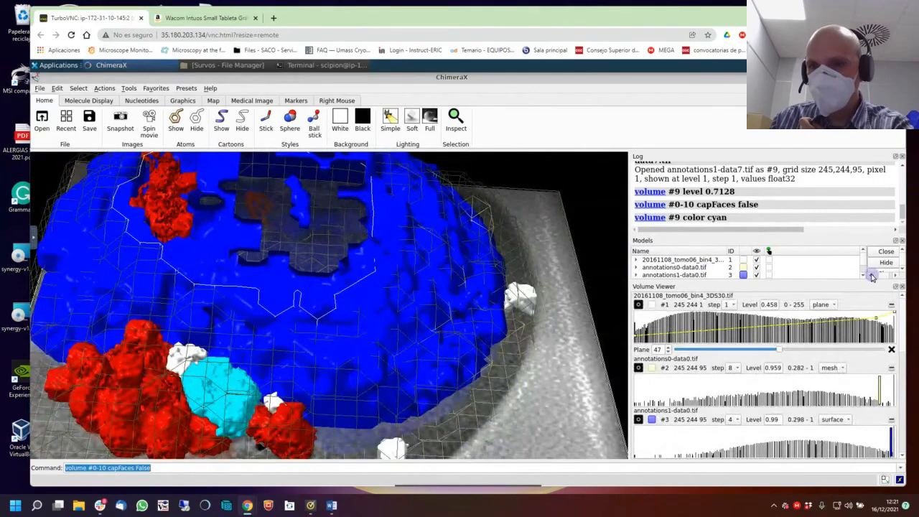
Enlarge the model list slightly and toggle the 20161108_tomo06_bin4_3DS30.tif plane off and on to compare the scene with and without it.
mouse_move(837, 279)
mouse_down()
mouse_move(829, 335)
mouse_move(836, 268)
mouse_move(834, 283)
mouse_up()
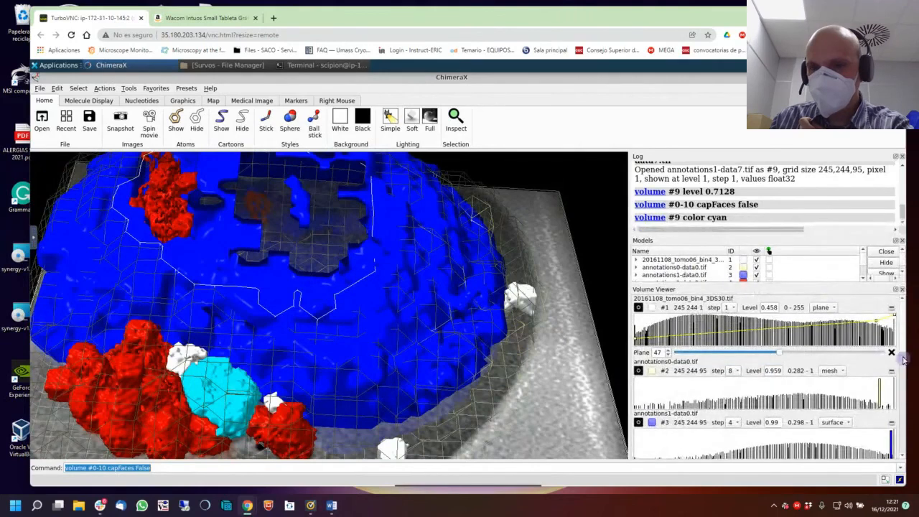
scroll(902, 357, down, 5)
drag(901, 354, 906, 324)
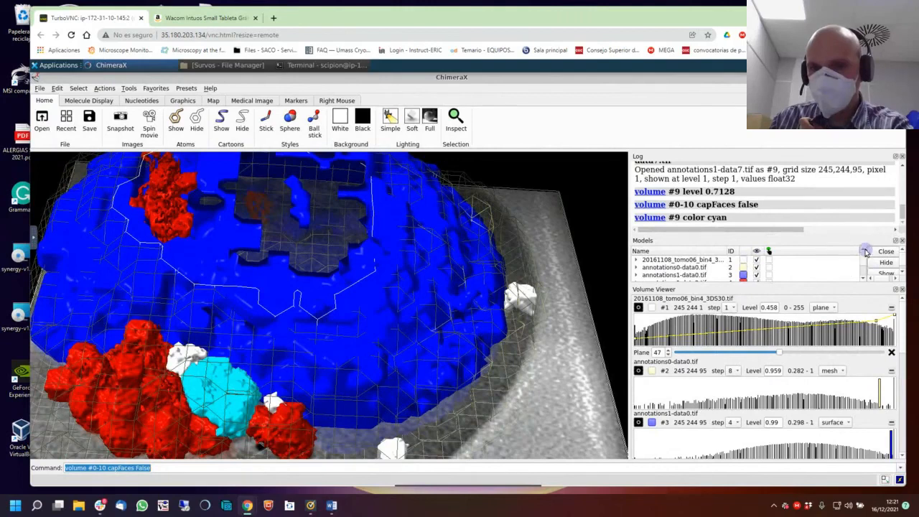
click(756, 262)
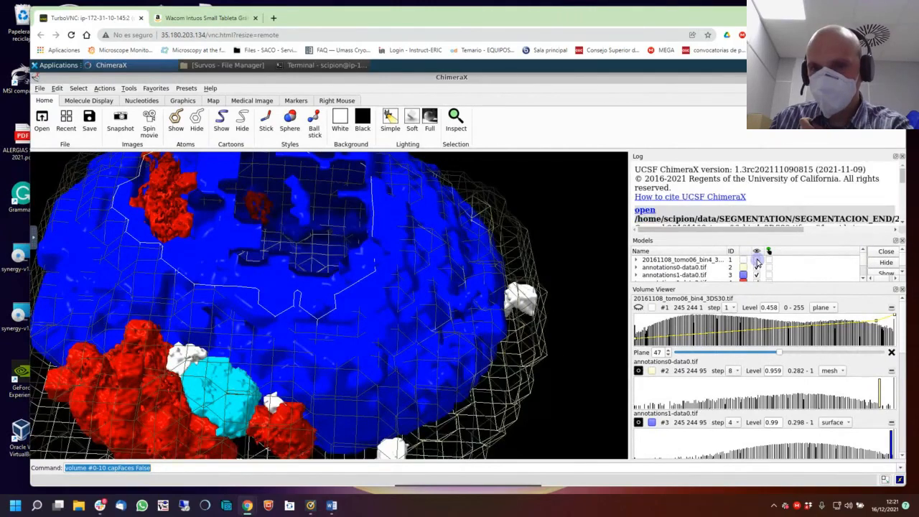
click(757, 261)
click(756, 261)
click(756, 261)
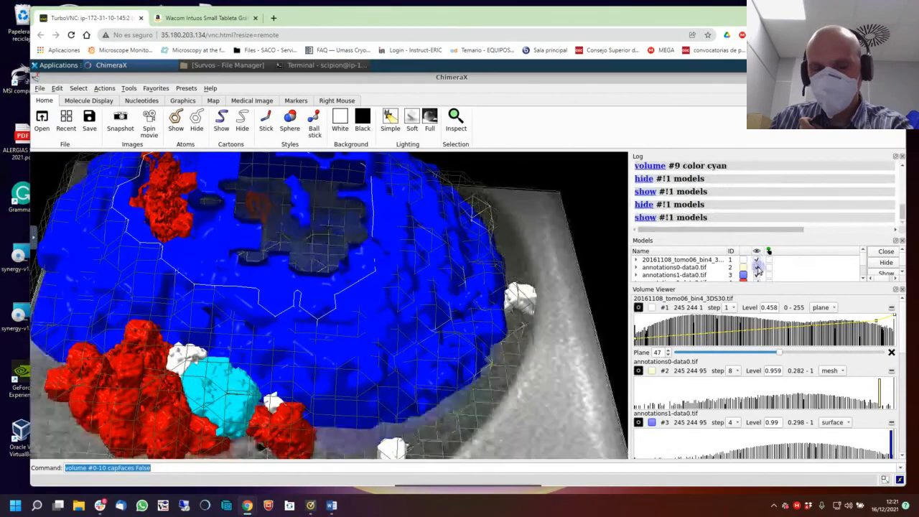
Compare the scene with and without the annotations0-data0.tif mesh and leave that mesh hidden.
click(756, 268)
click(757, 267)
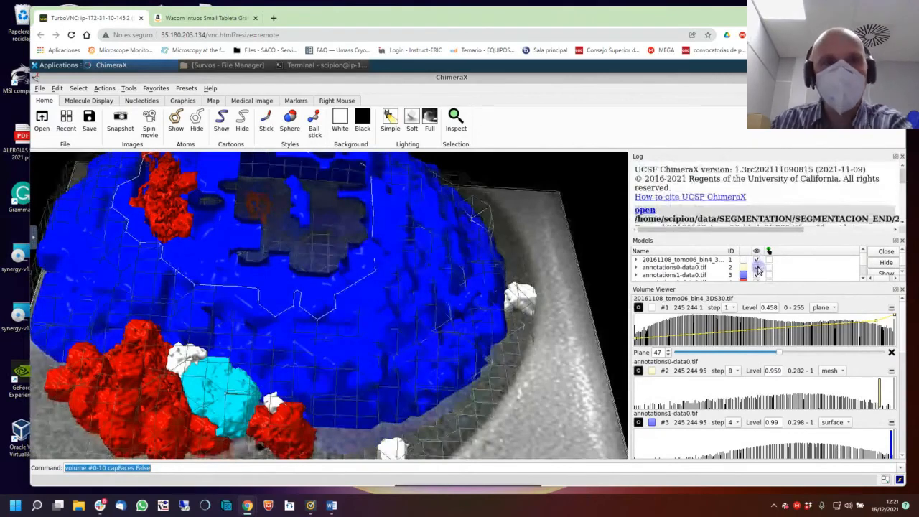
click(756, 268)
Turn on graphics silhouettes for the scene, comparing the outlines with silhouettes off from different viewpoints.
drag(277, 342, 264, 217)
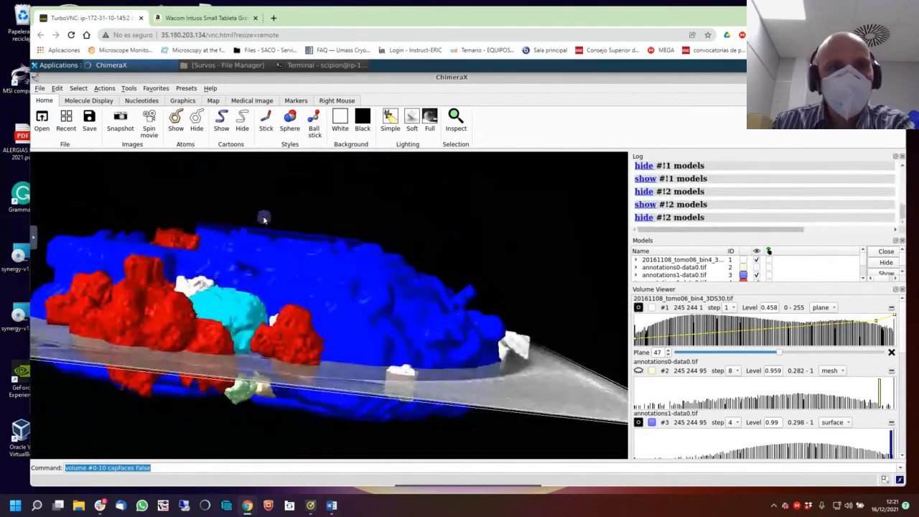
click(176, 103)
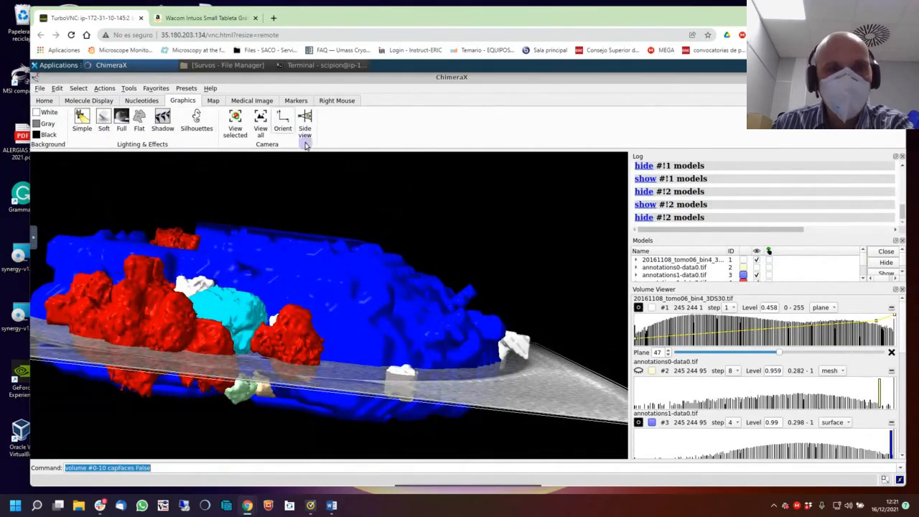
click(198, 121)
click(198, 121)
click(199, 121)
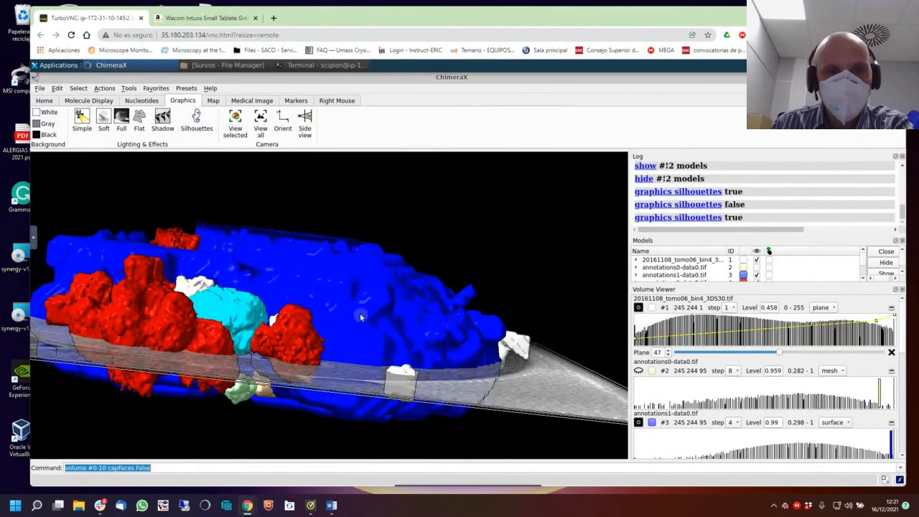
drag(360, 316, 365, 304)
scroll(256, 296, up, 2)
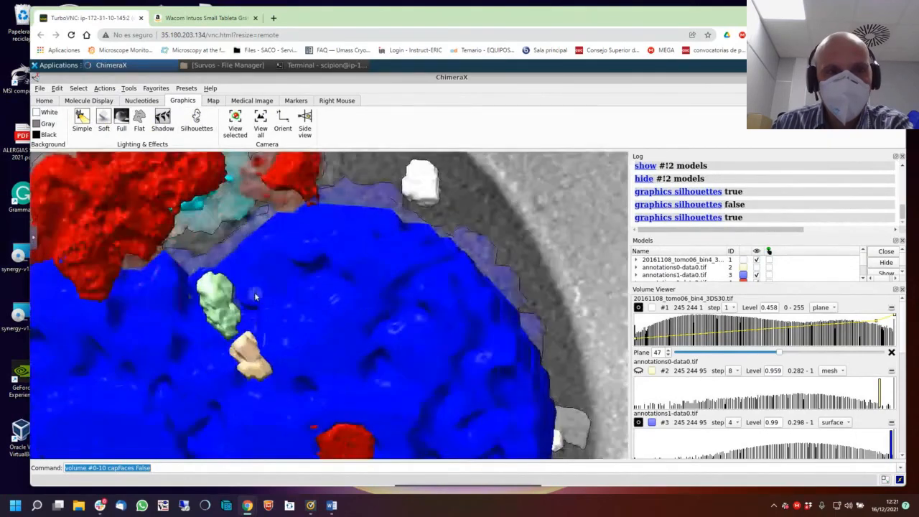
scroll(256, 297, down, 2)
scroll(255, 296, down, 1)
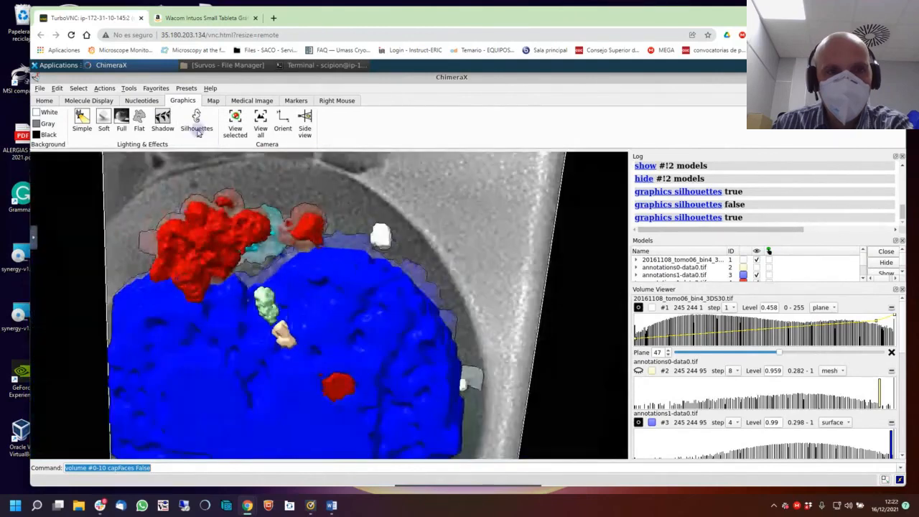
click(198, 120)
click(198, 121)
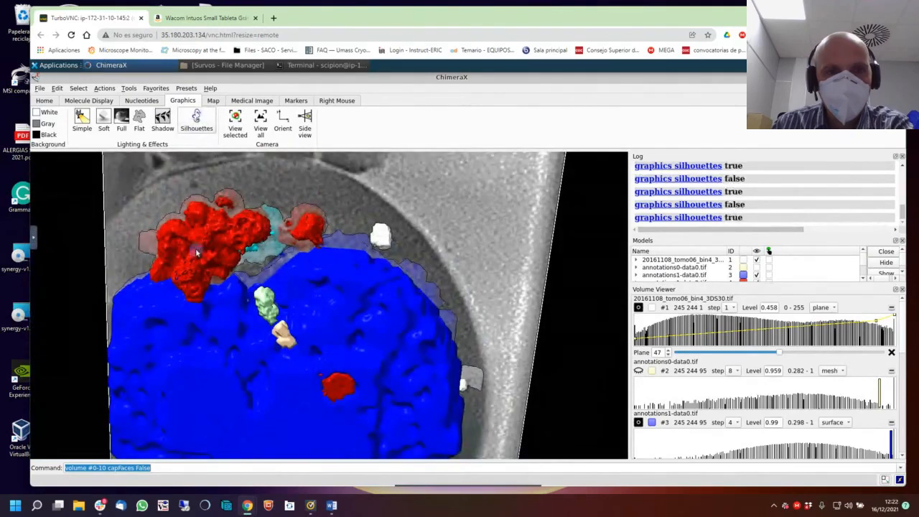
Try flat lighting on the segmentation surfaces and inspect them from a slightly different angle.
drag(173, 227, 233, 276)
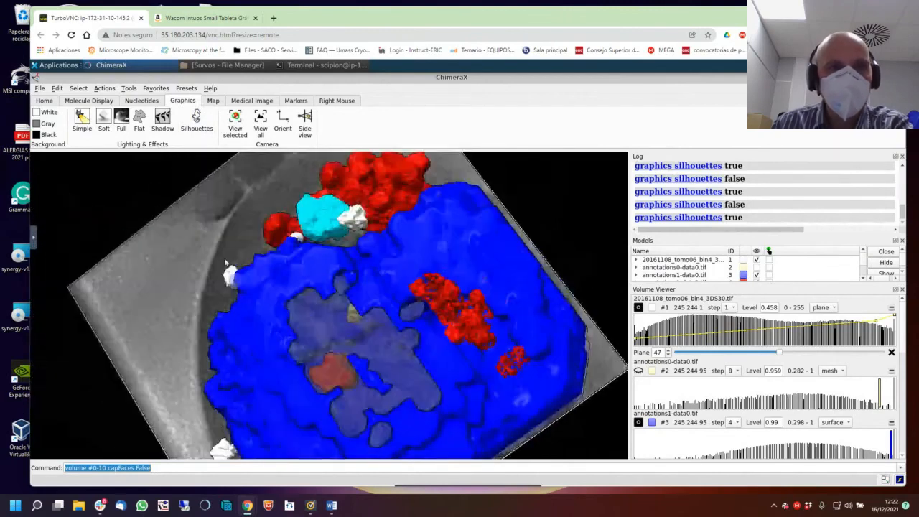
click(139, 120)
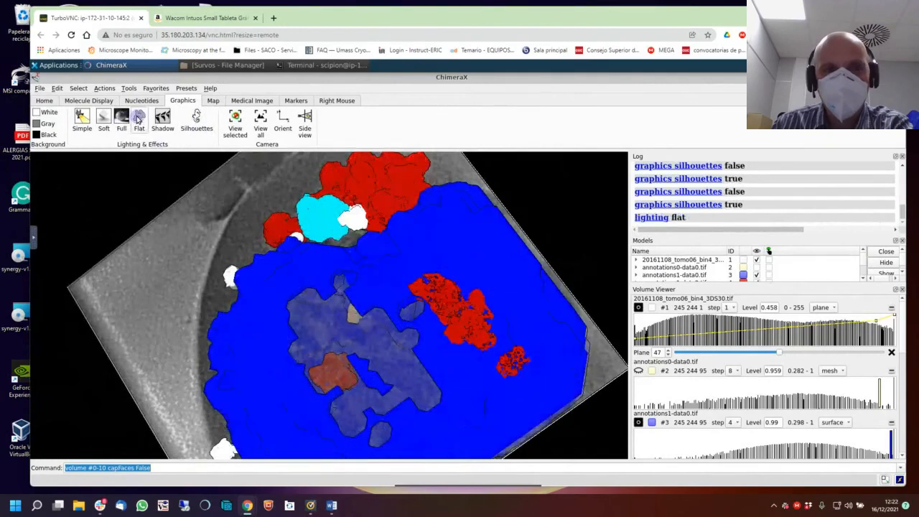
drag(266, 328, 295, 311)
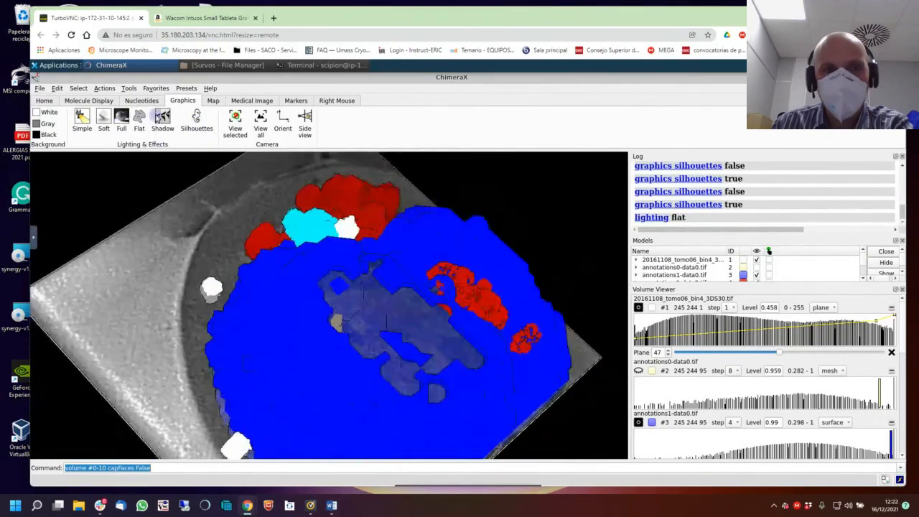
click(140, 119)
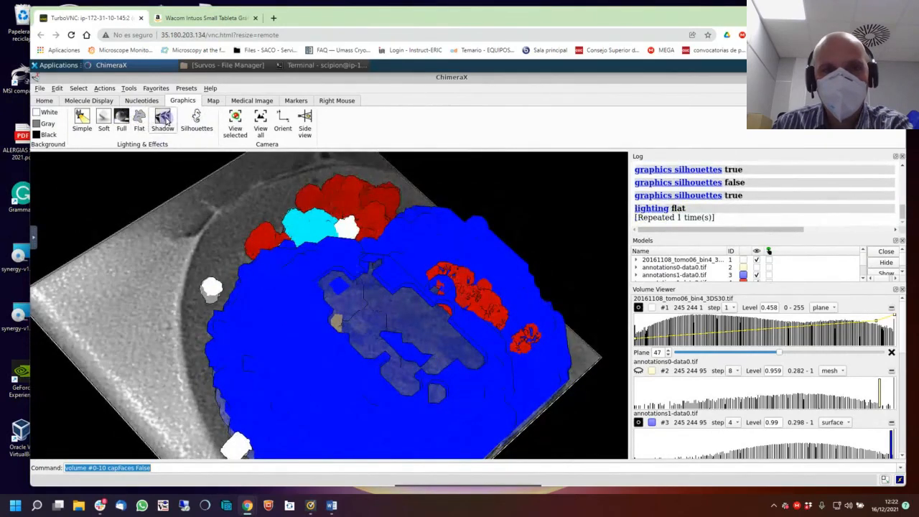
Try lighting shadows on the flat-lit scene, switching them off and on to compare and leaving them on.
click(164, 119)
click(163, 119)
click(164, 119)
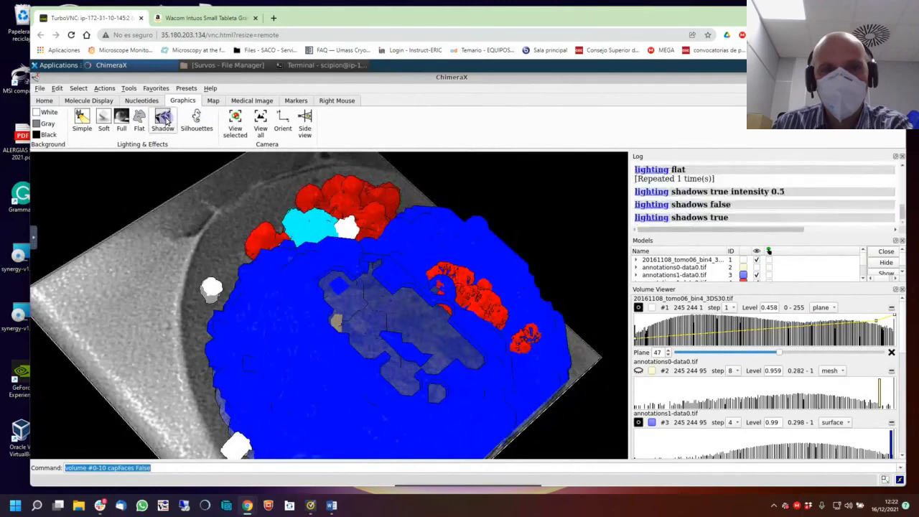
click(163, 119)
click(163, 119)
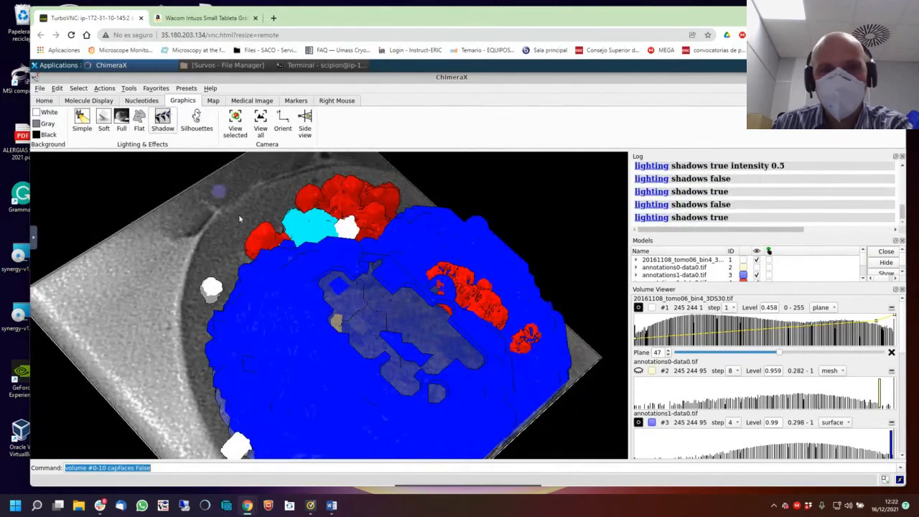
Apply full lighting to the scene with the segmentation surfaces and tomogram plane.
drag(381, 395, 233, 297)
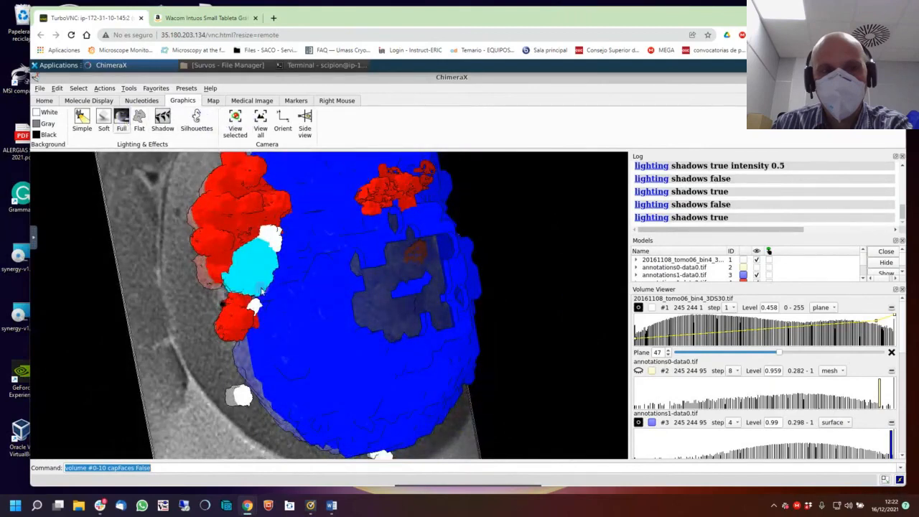
click(120, 126)
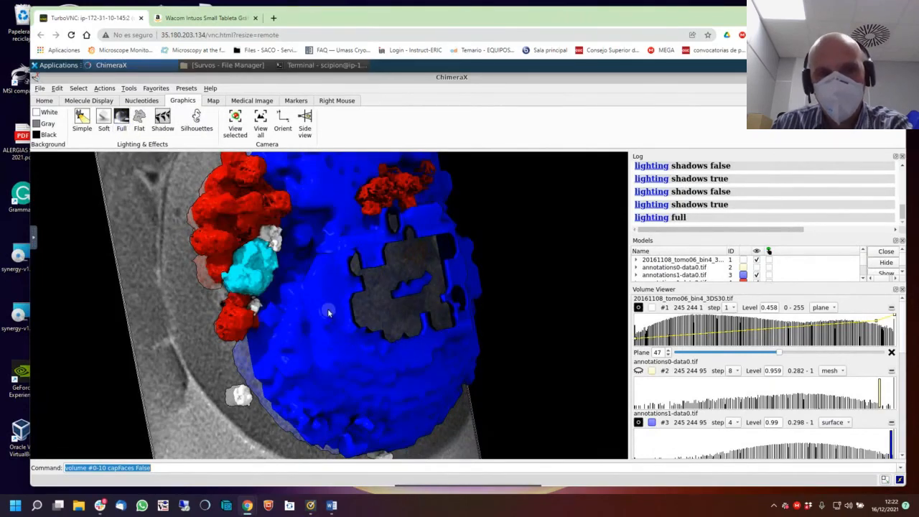
scroll(328, 313, up, 1)
Move the displayed plane of the 20161108_tomo06_bin4_3DS30.tif tomogram to 42 and check how it cuts the segmentation surfaces.
drag(327, 312, 326, 263)
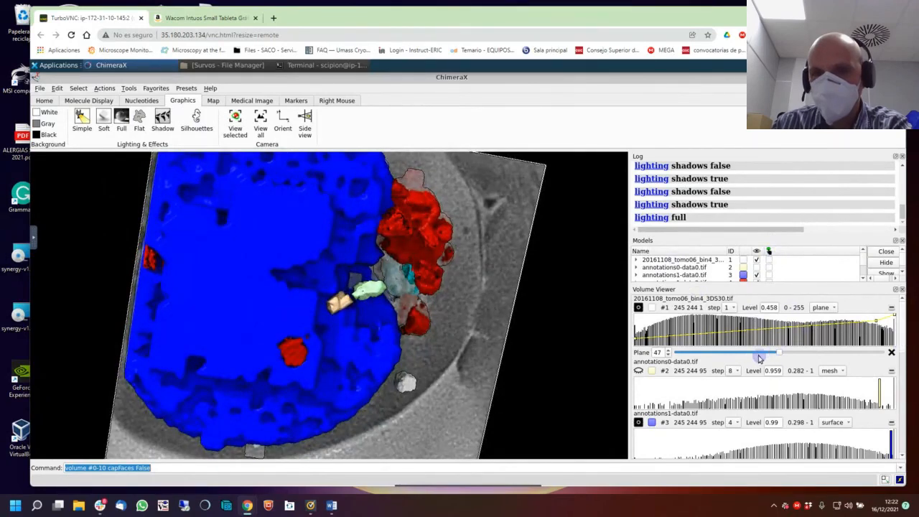
drag(783, 355, 777, 353)
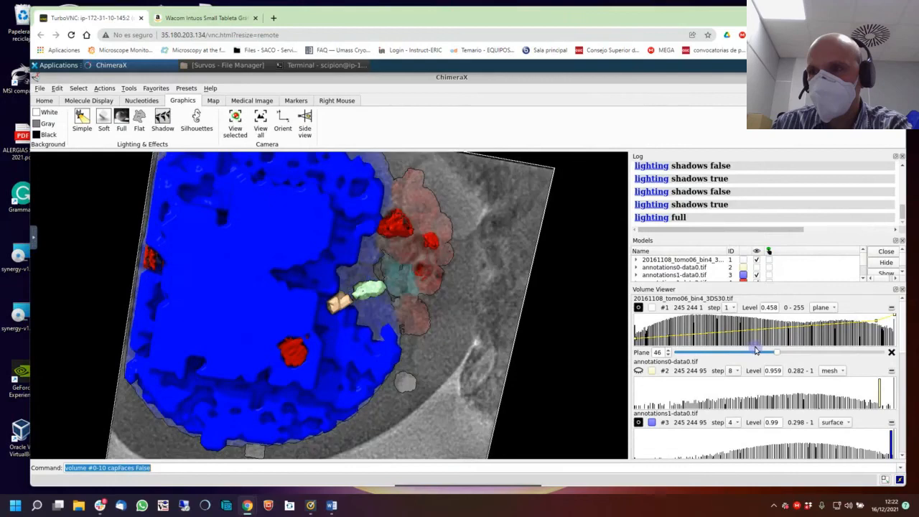
click(757, 350)
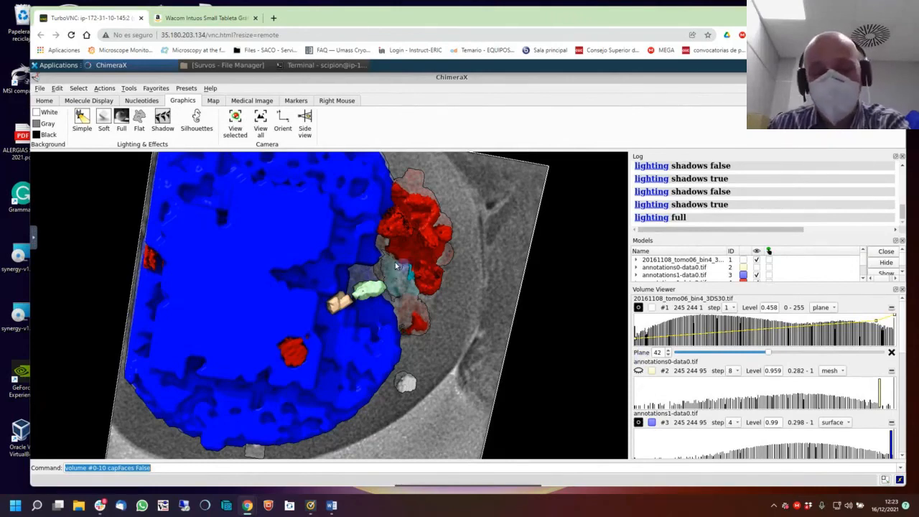
drag(279, 242, 379, 347)
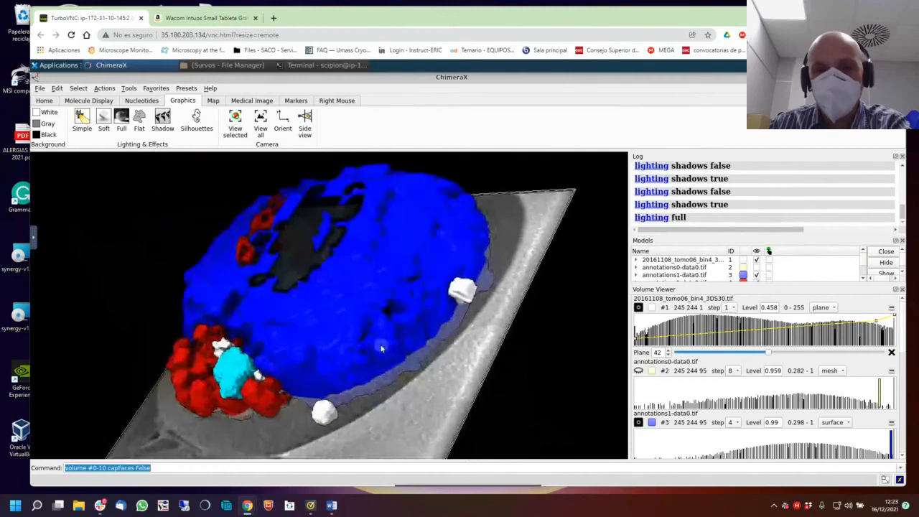
scroll(381, 349, down, 6)
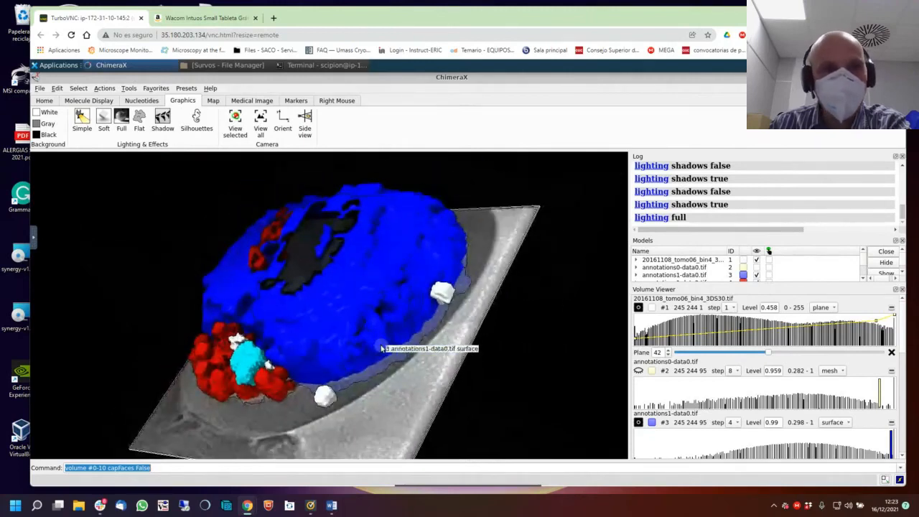
scroll(386, 340, down, 1)
drag(386, 340, 400, 316)
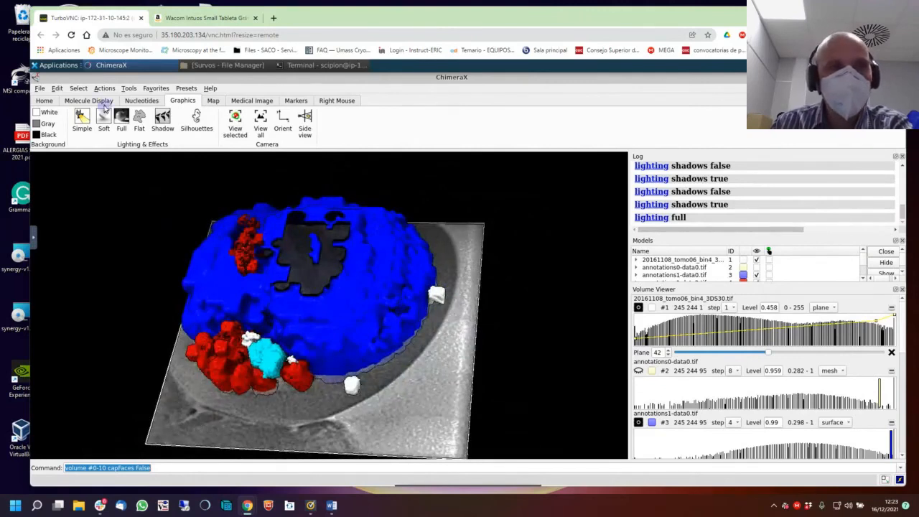
click(39, 88)
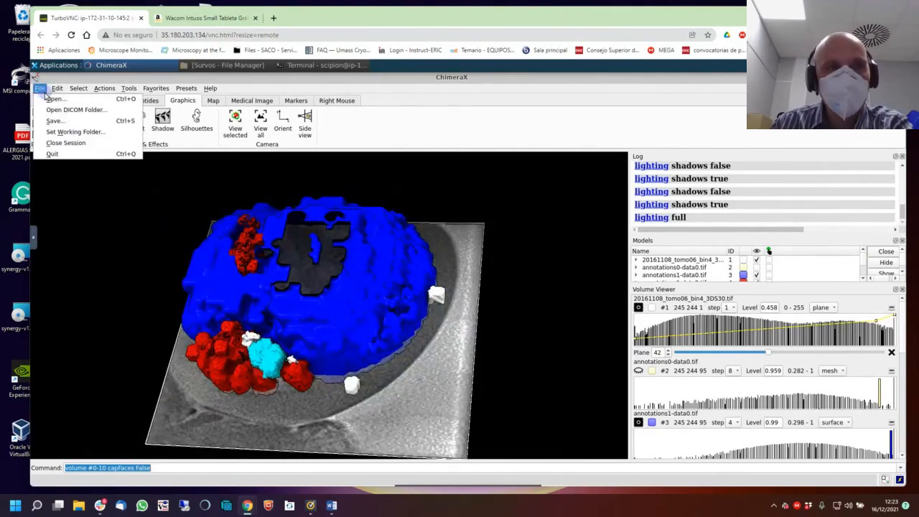
click(73, 122)
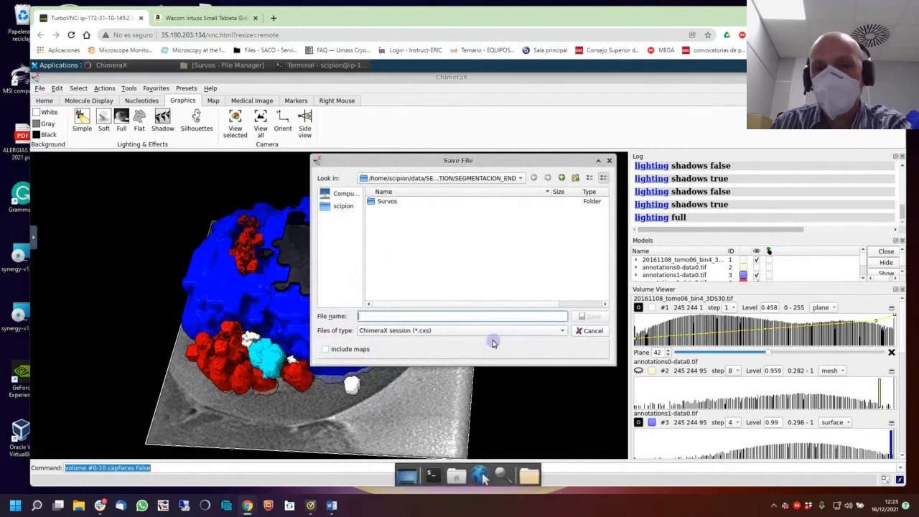
click(609, 163)
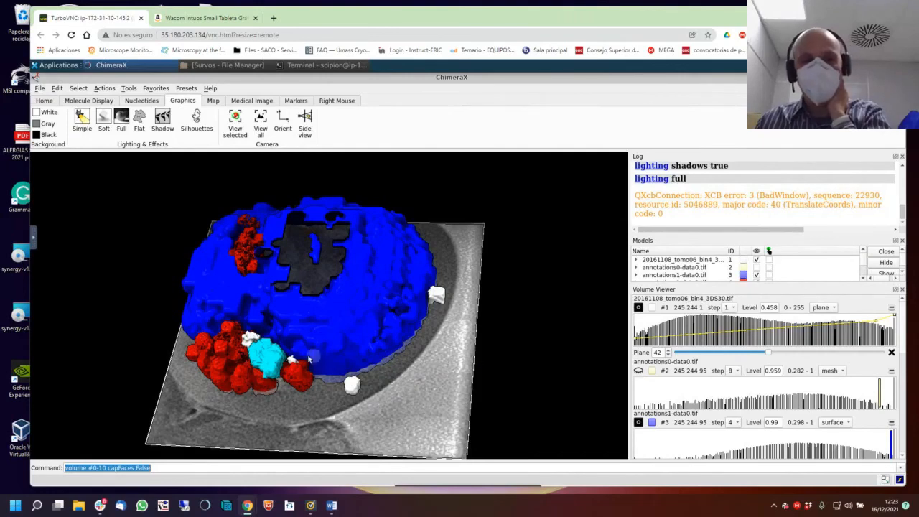
drag(287, 365, 228, 369)
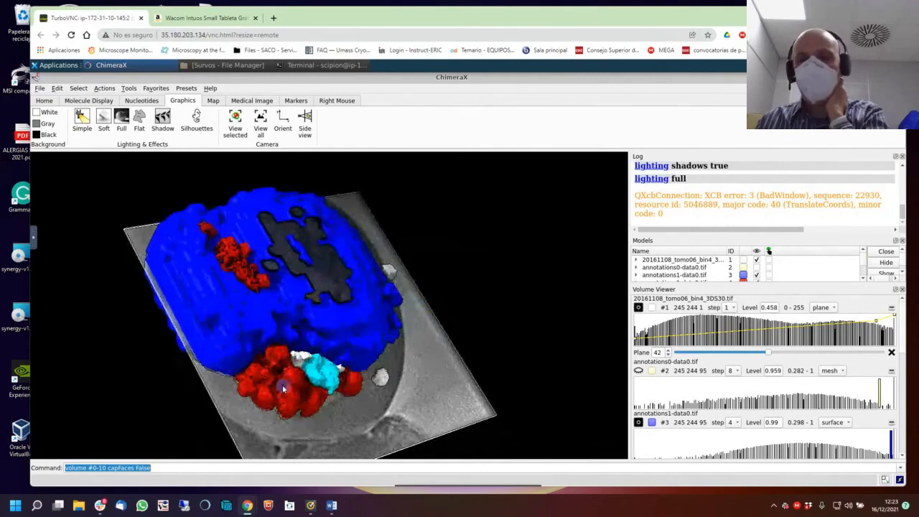
mouse_move(283, 388)
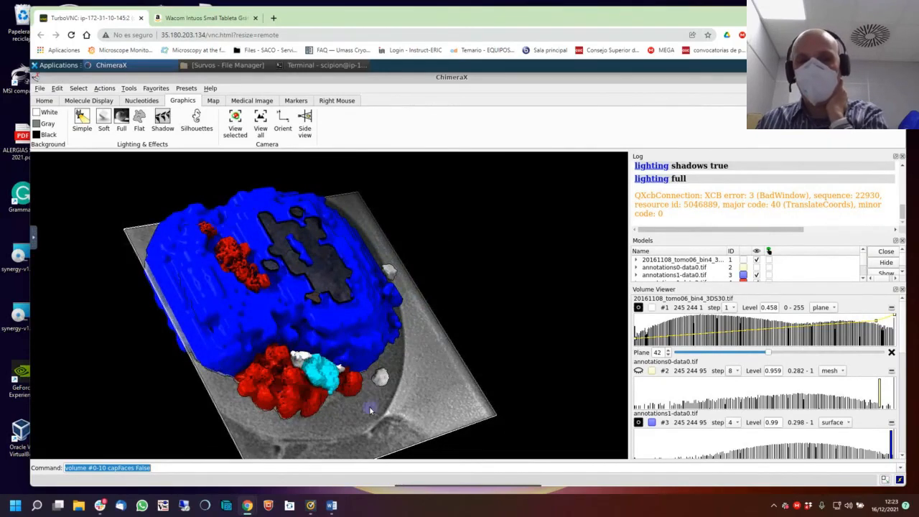
mouse_move(371, 410)
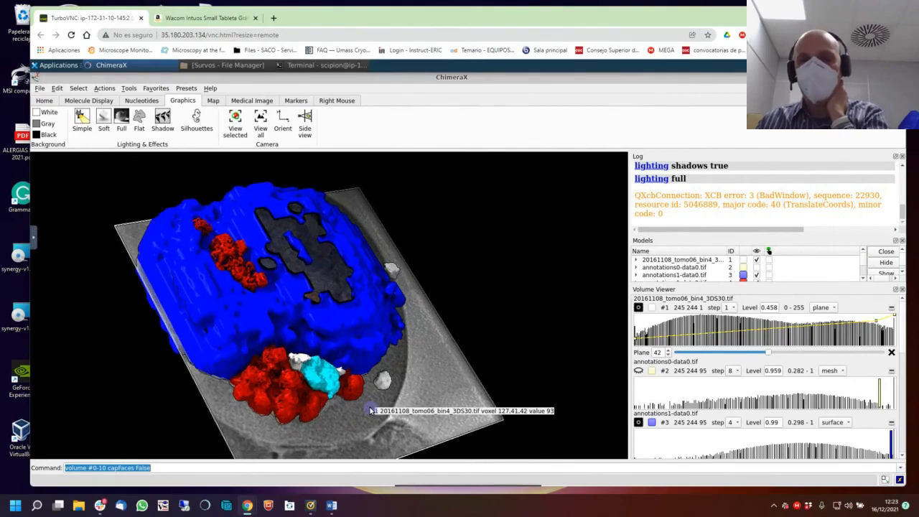